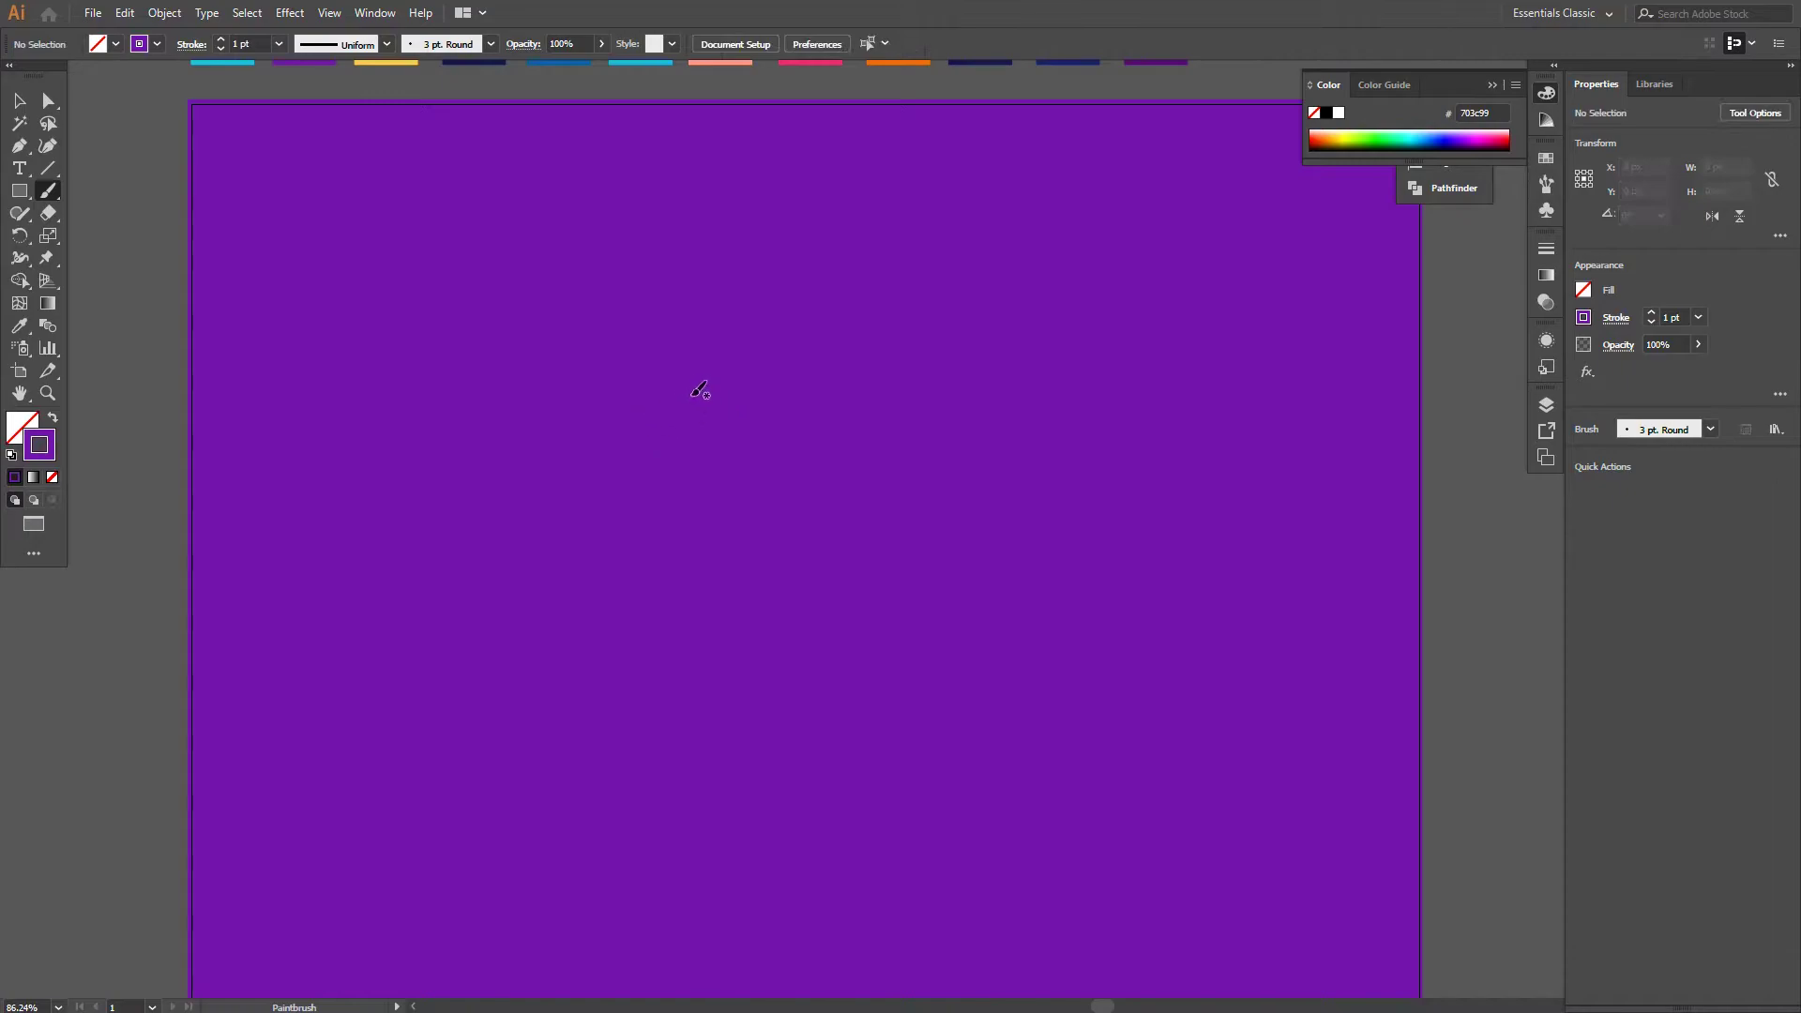
Draw the first shoulder arc and set its stroke colour to light near-white #e7e4ea
left_click_drag(578, 431, 709, 389)
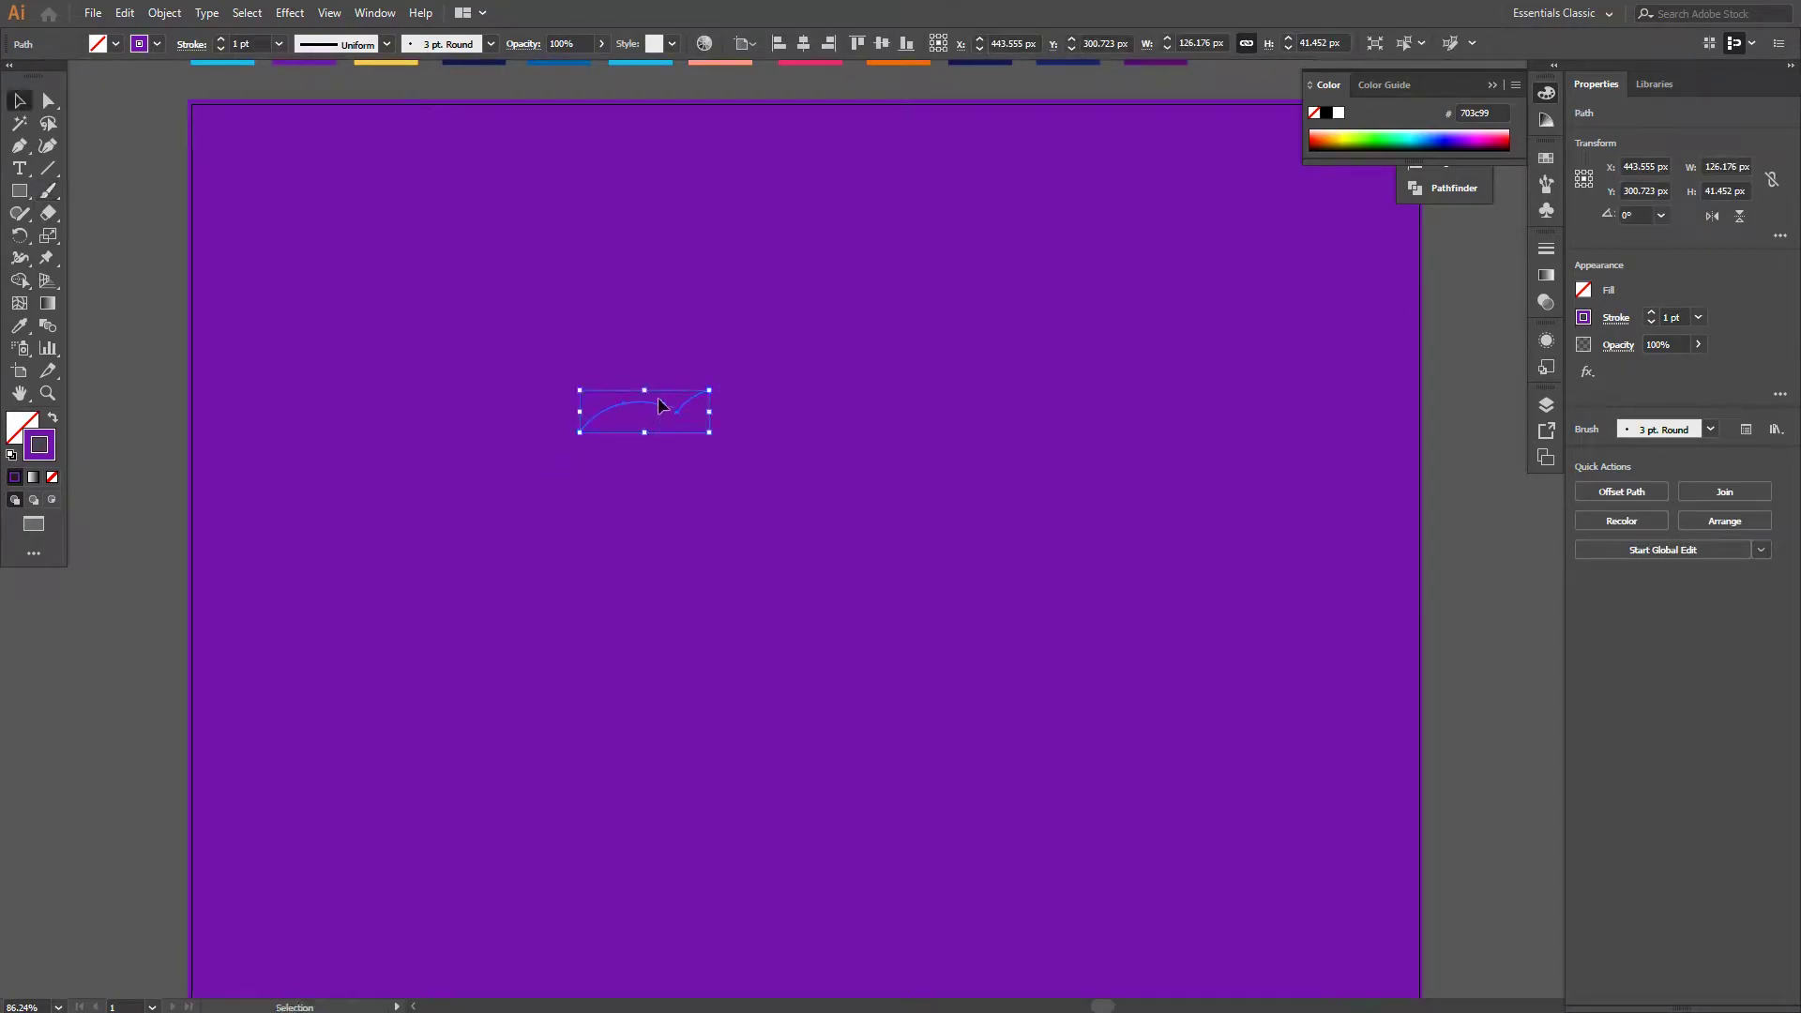
double_click(38, 444)
left_click(1033, 426)
key("Return")
left_click(712, 370)
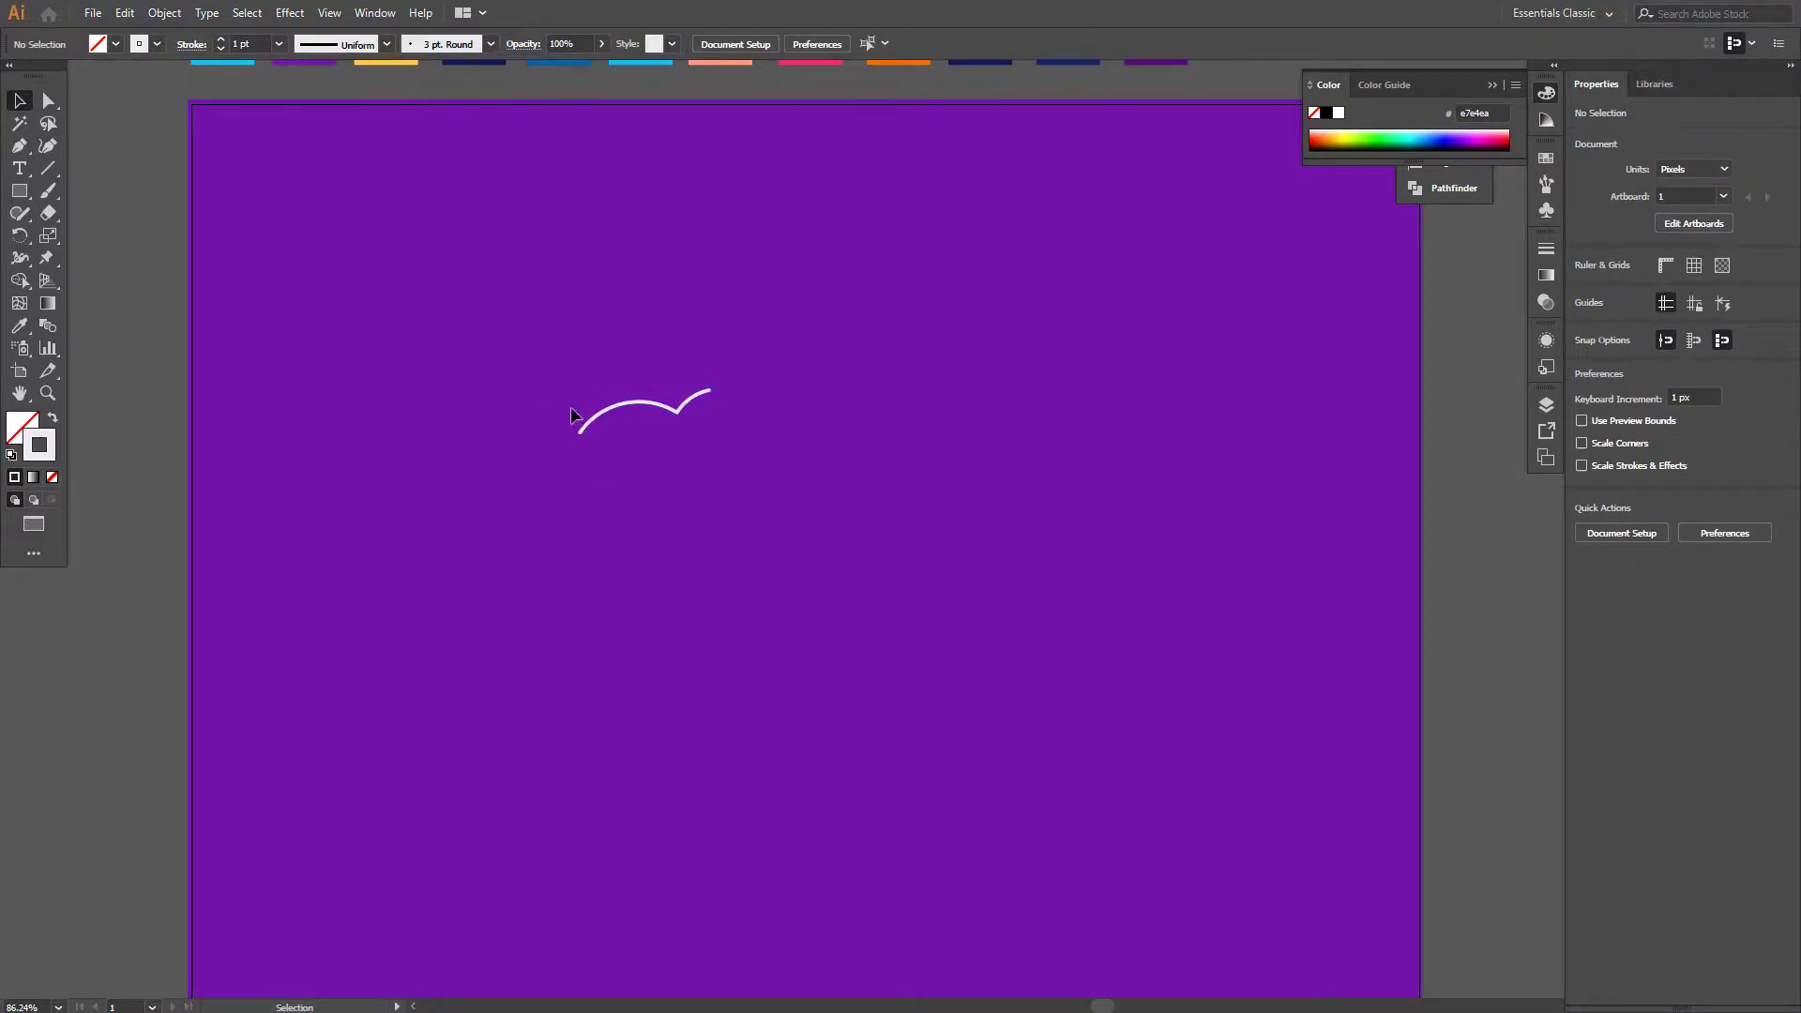
Paint the back line curving down from the shoulder arc
key("b")
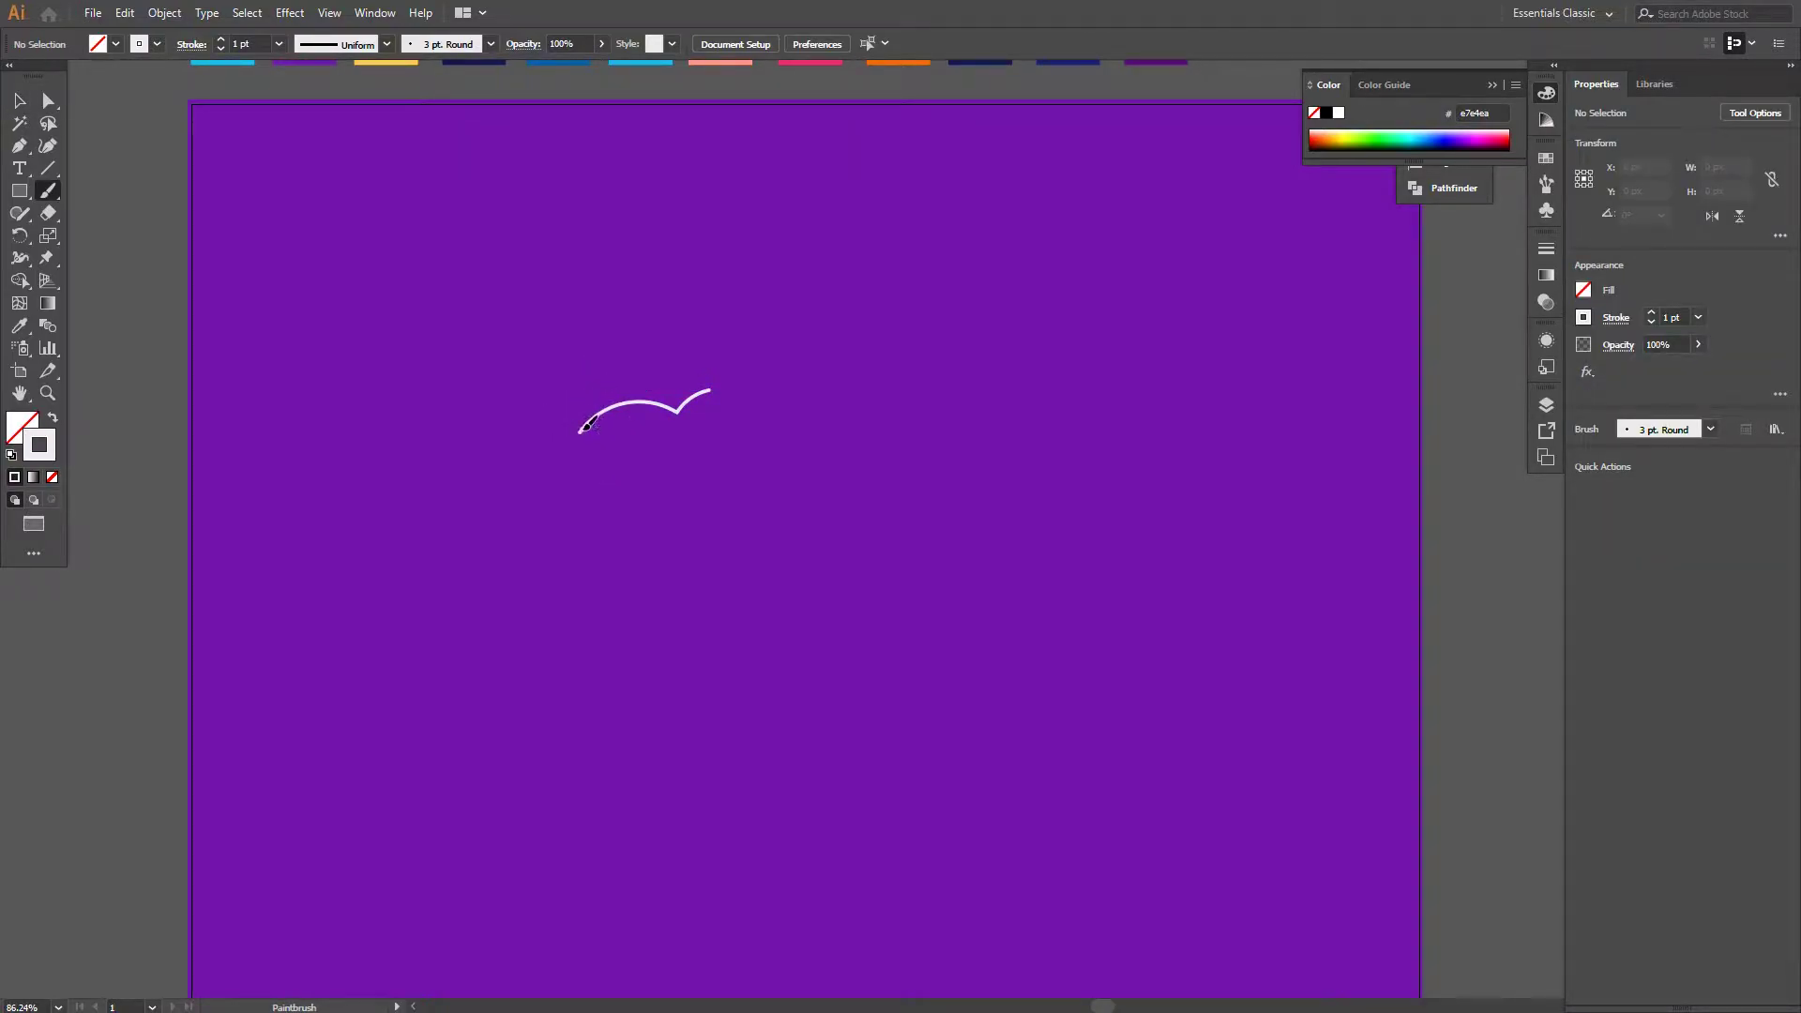
left_click_drag(578, 433, 597, 498)
left_click_drag(579, 432, 649, 676)
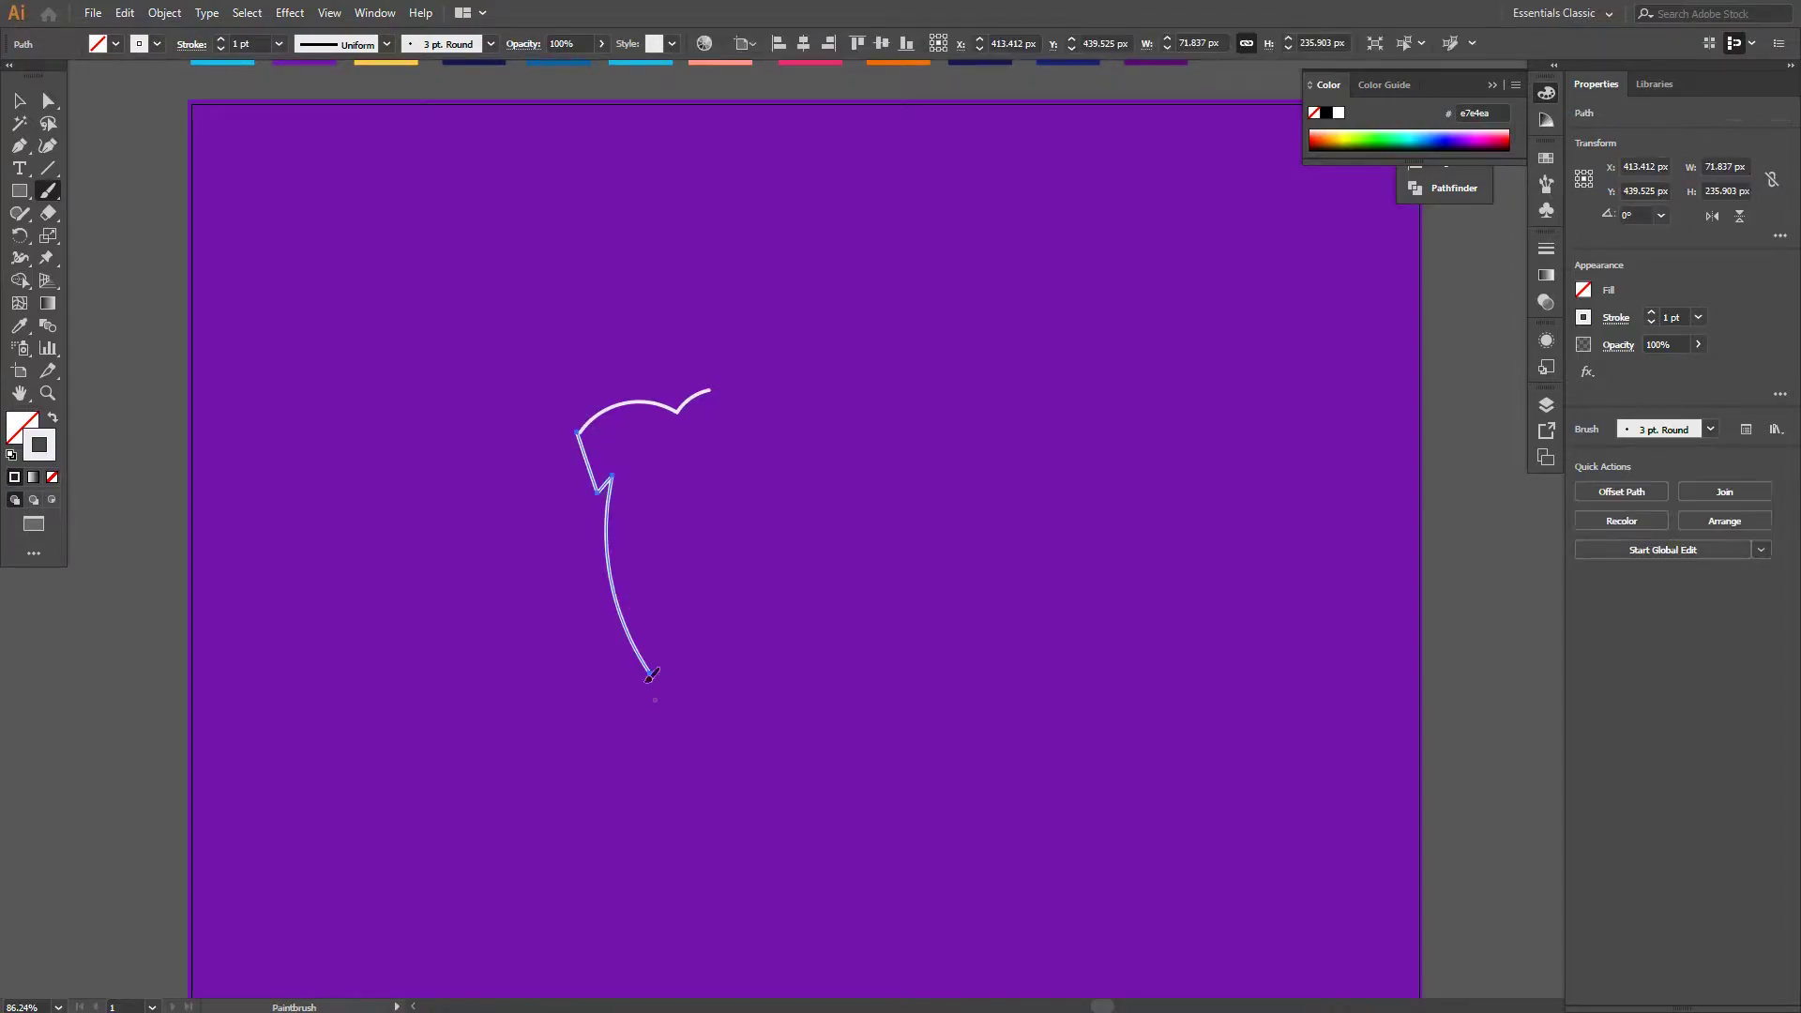
left_click(692, 607, "ctrl")
Join the shoulder arc and the back stroke into one path
key("v")
scroll(530, 407, "up", 3)
left_click(635, 464)
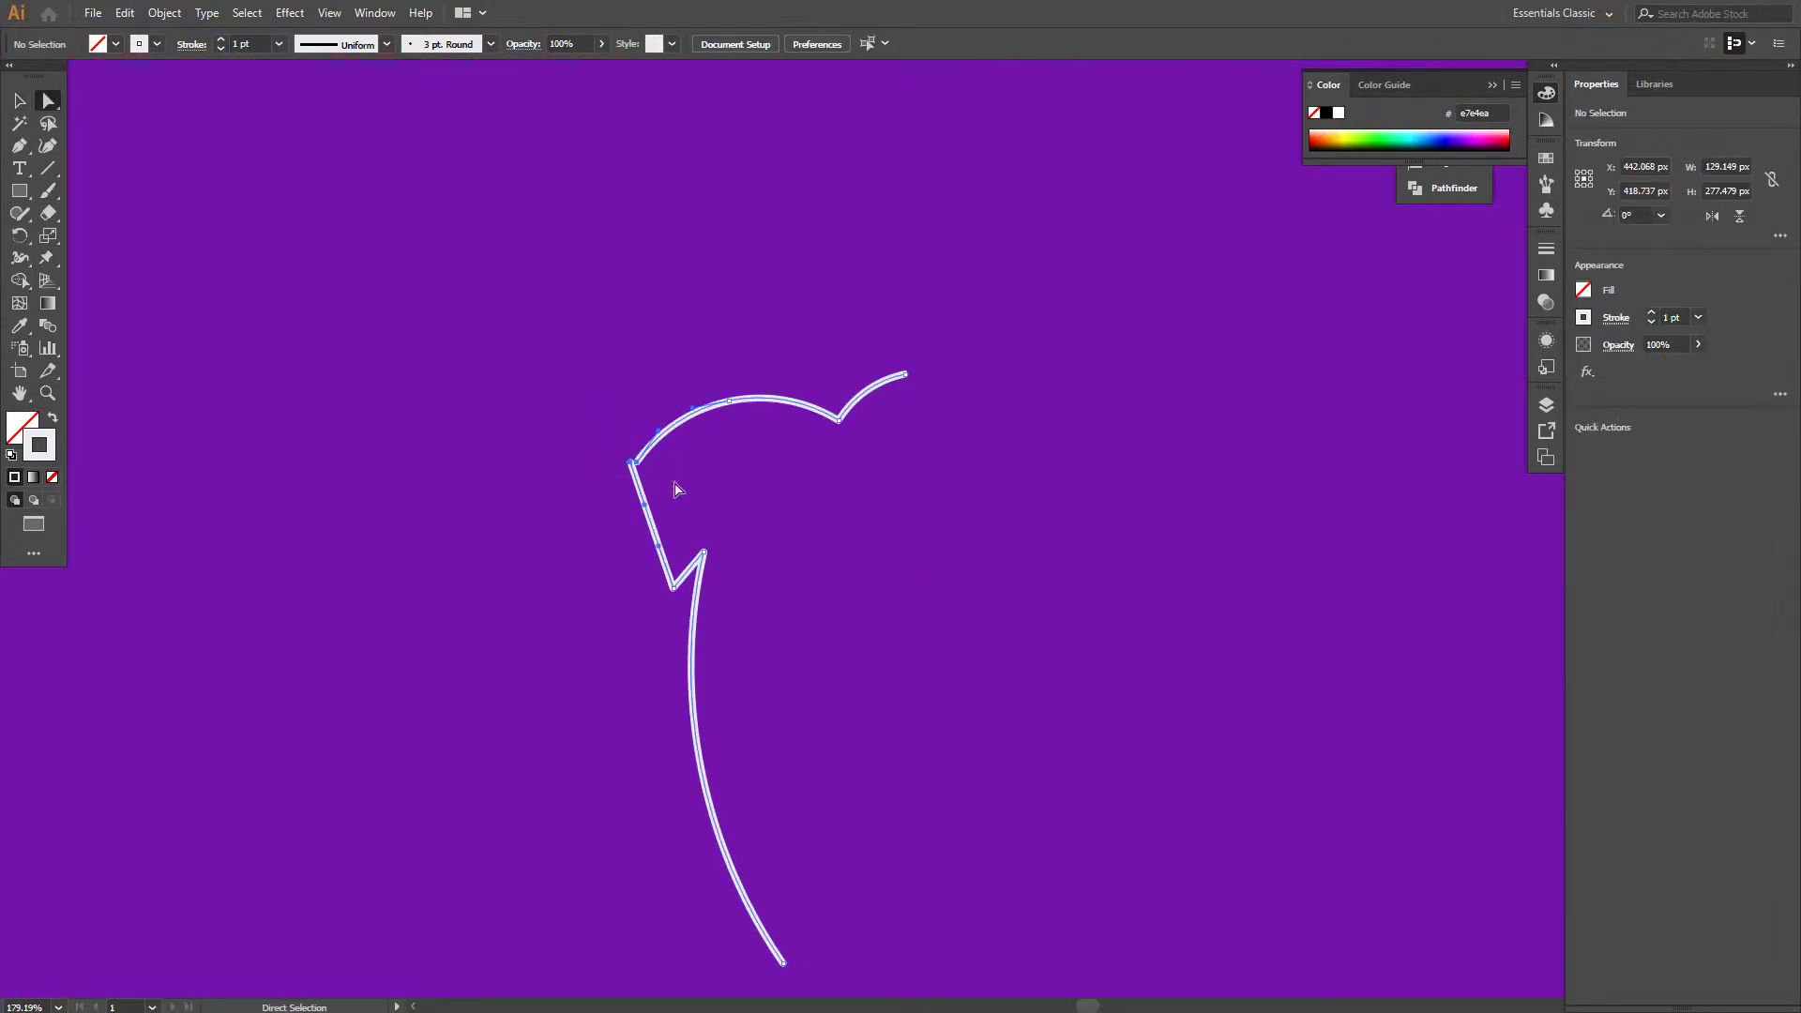
left_click(661, 460, "shift")
left_click(638, 426)
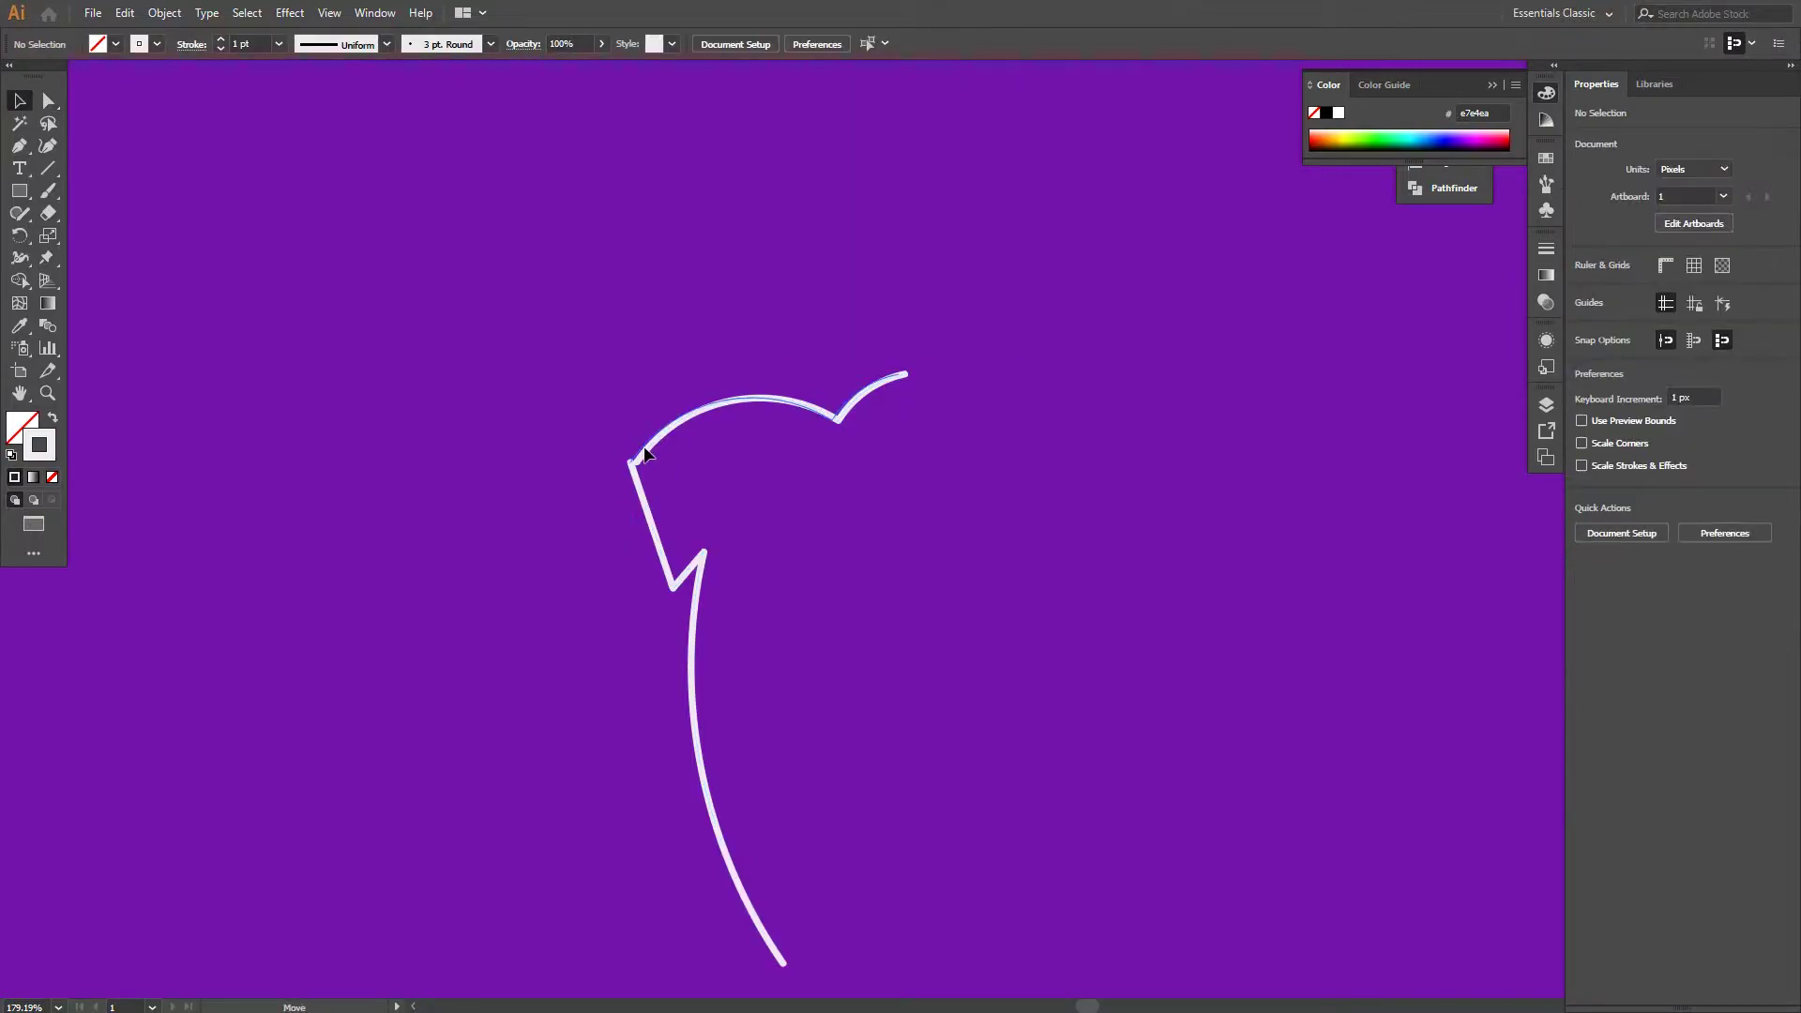
key("a")
left_click(629, 461)
left_click(679, 464)
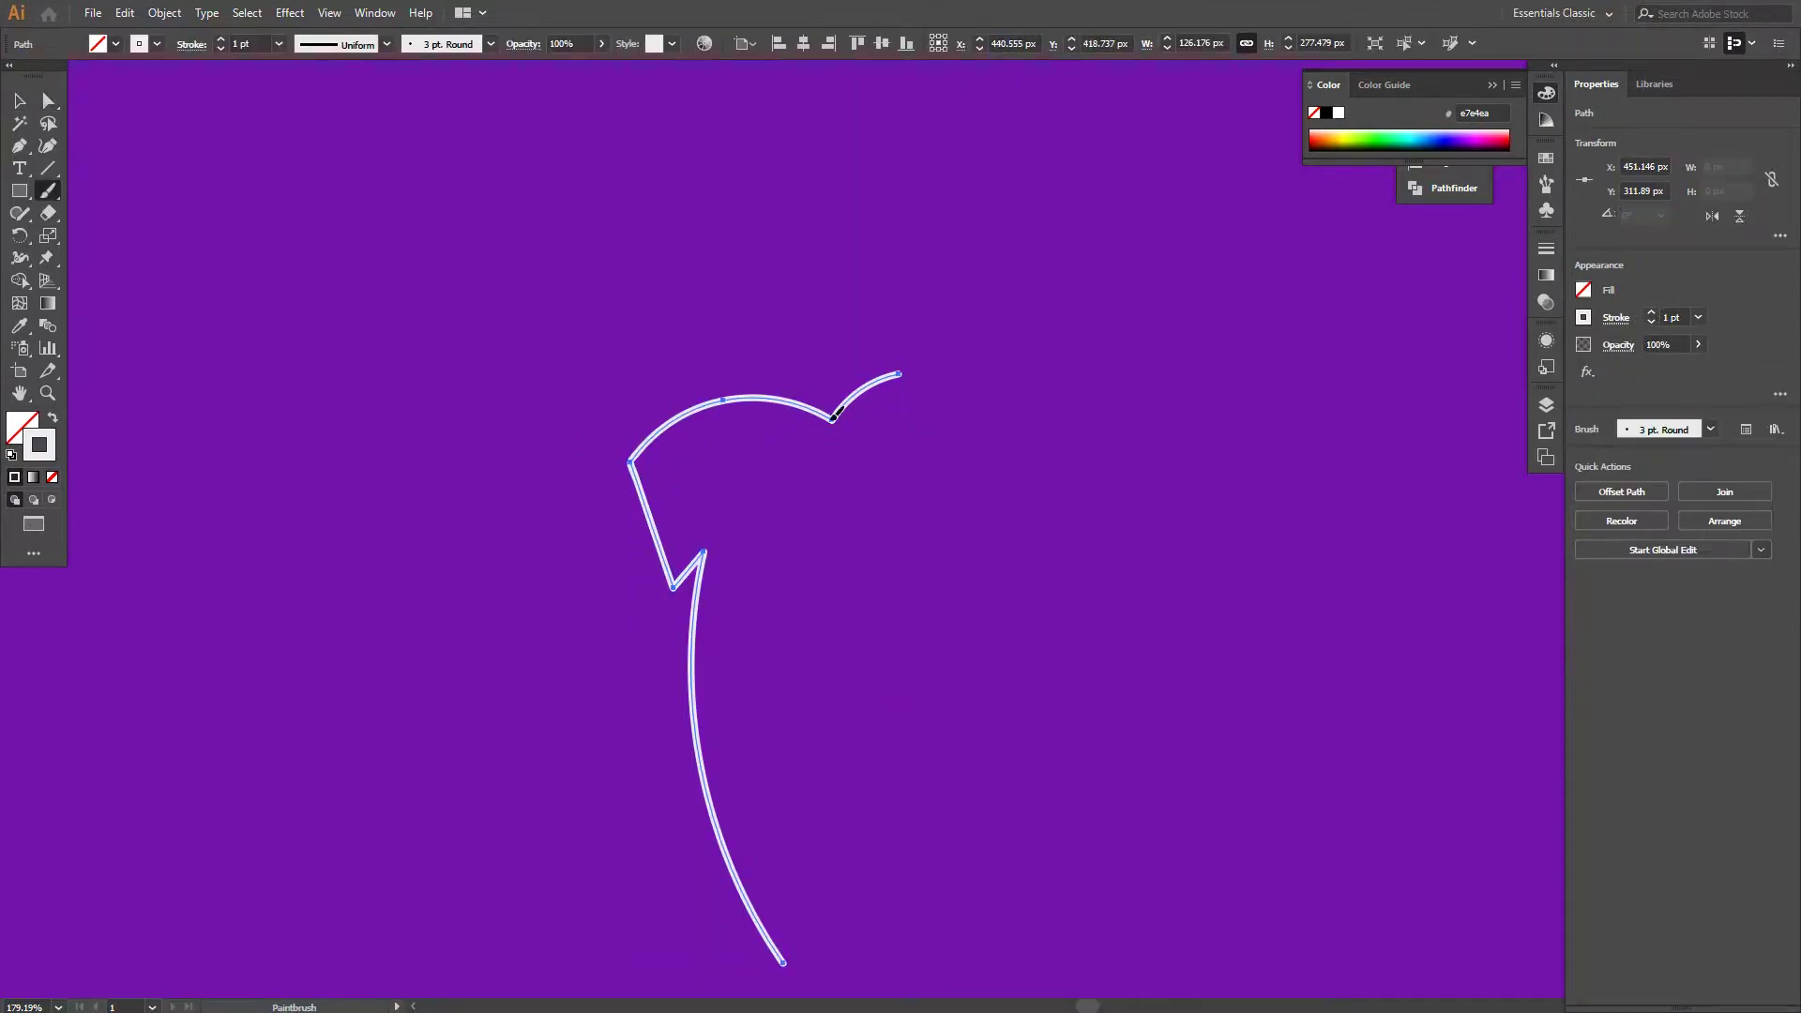
Paint the right shoulder curve of the torso
key("v")
key("ctrl+a")
scroll(905, 450, "down", 2)
left_click(905, 450)
left_click_drag(892, 460, 786, 396)
key("b")
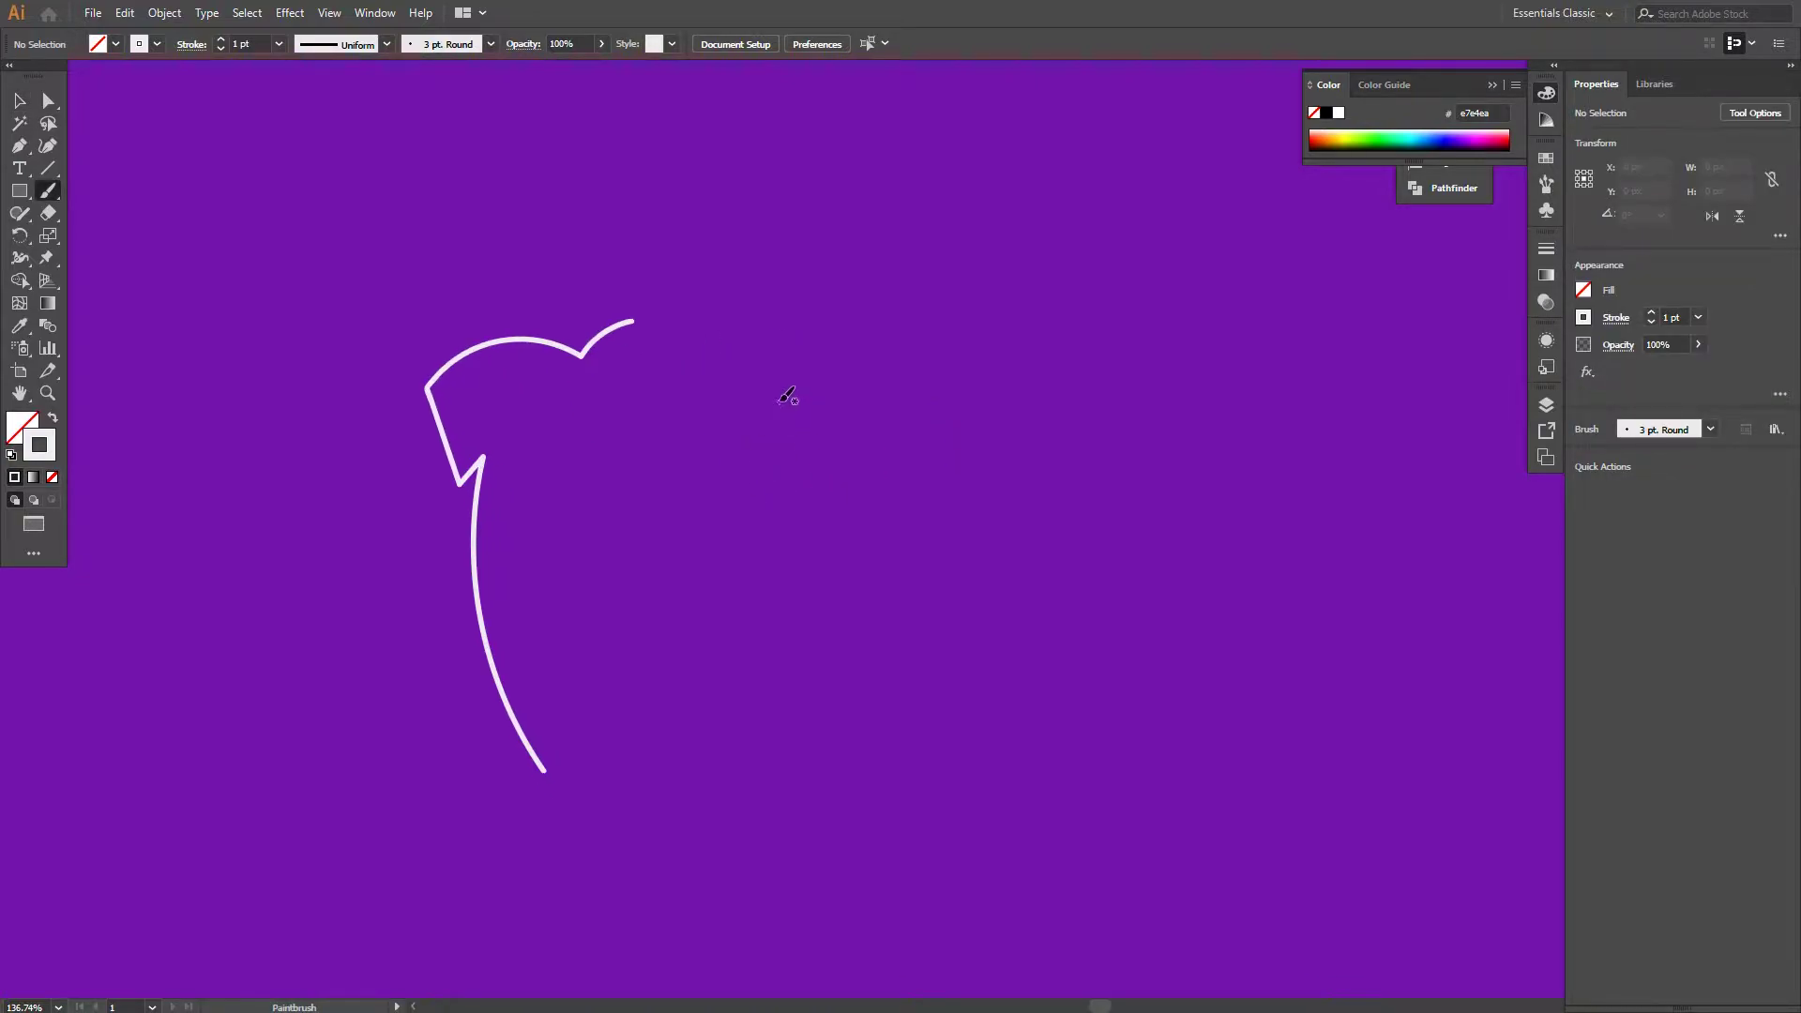
left_click_drag(756, 331, 826, 282)
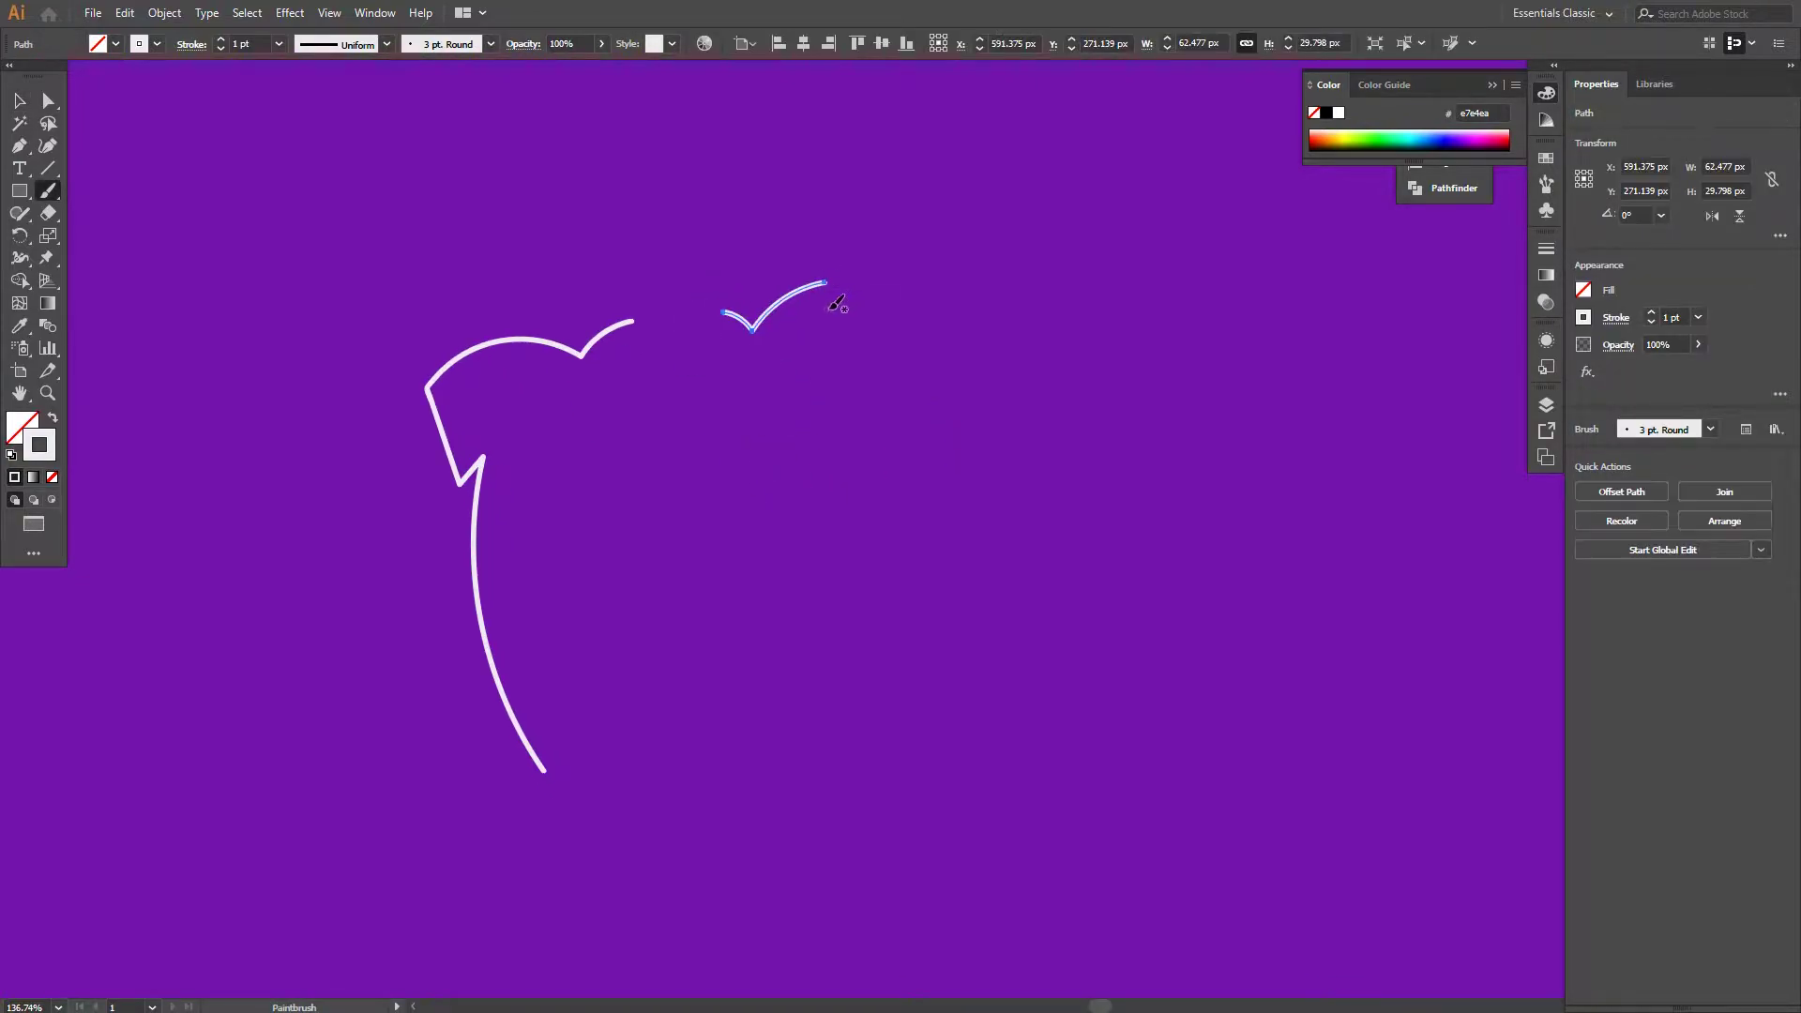
left_click(840, 301, "ctrl")
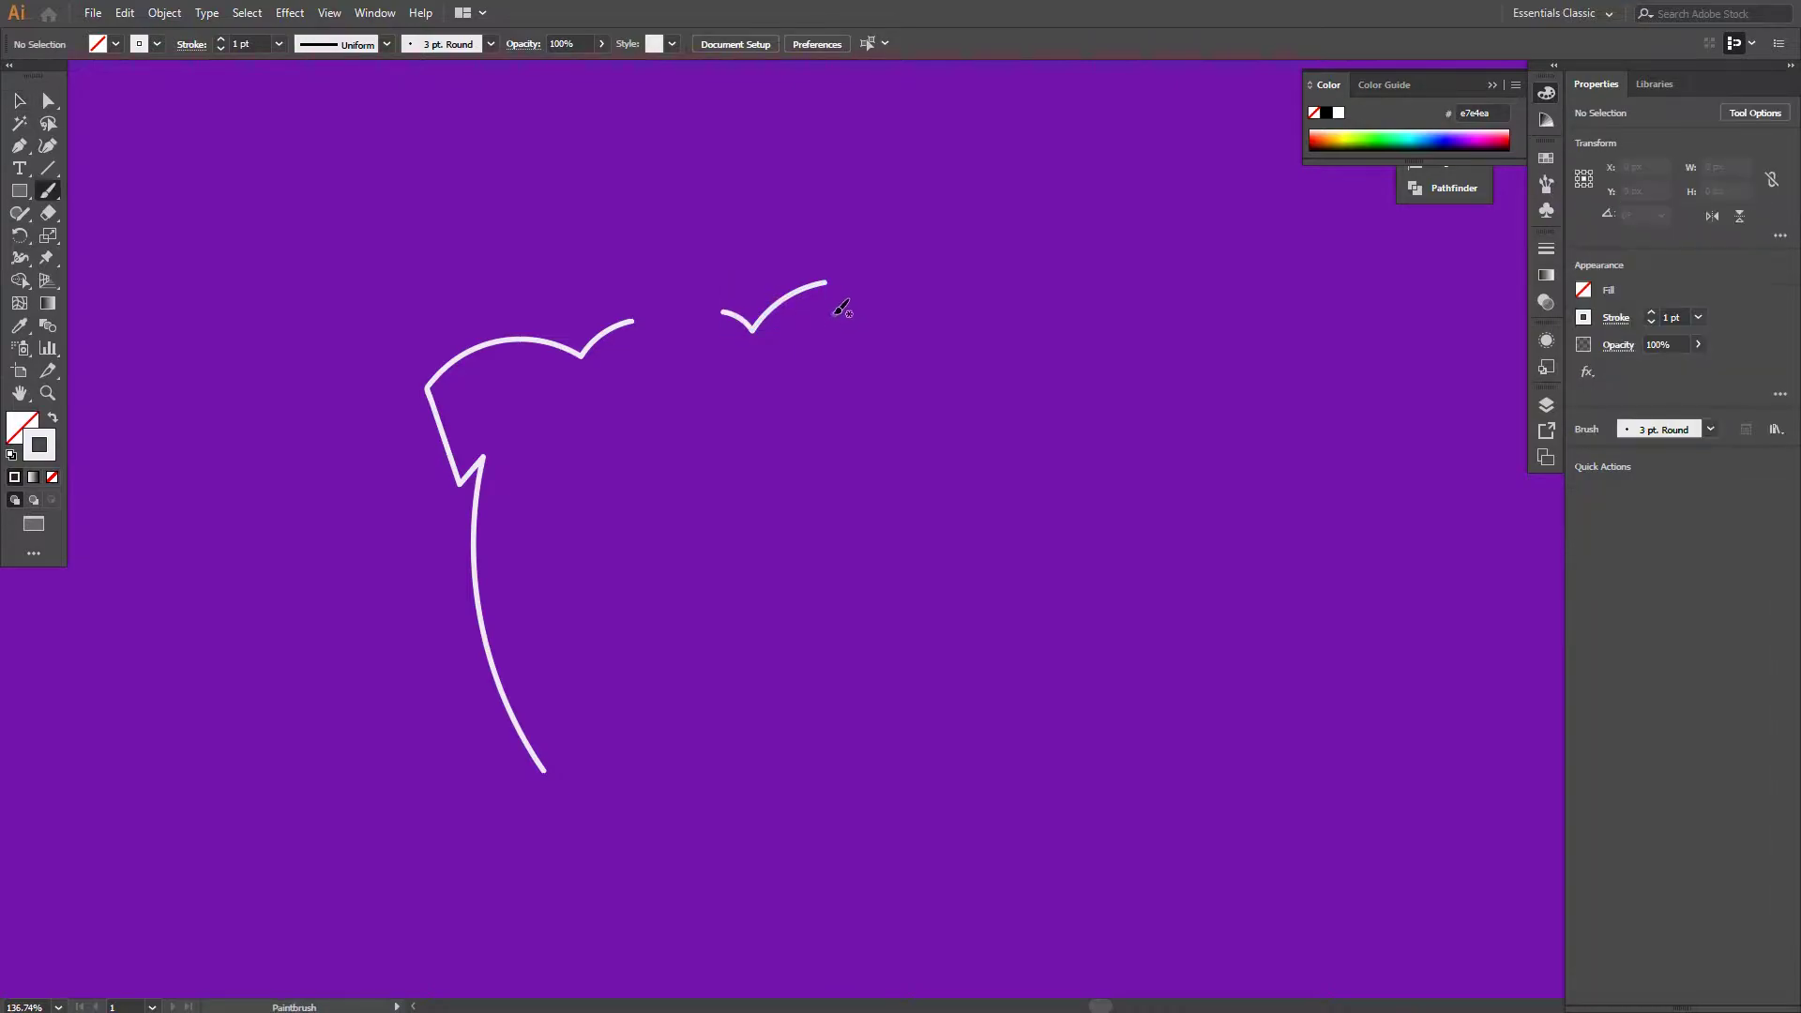
Paint the right side curve from the shoulder down to the torso's pointed bottom
left_click_drag(834, 283, 867, 348)
left_click_drag(747, 556, 544, 769)
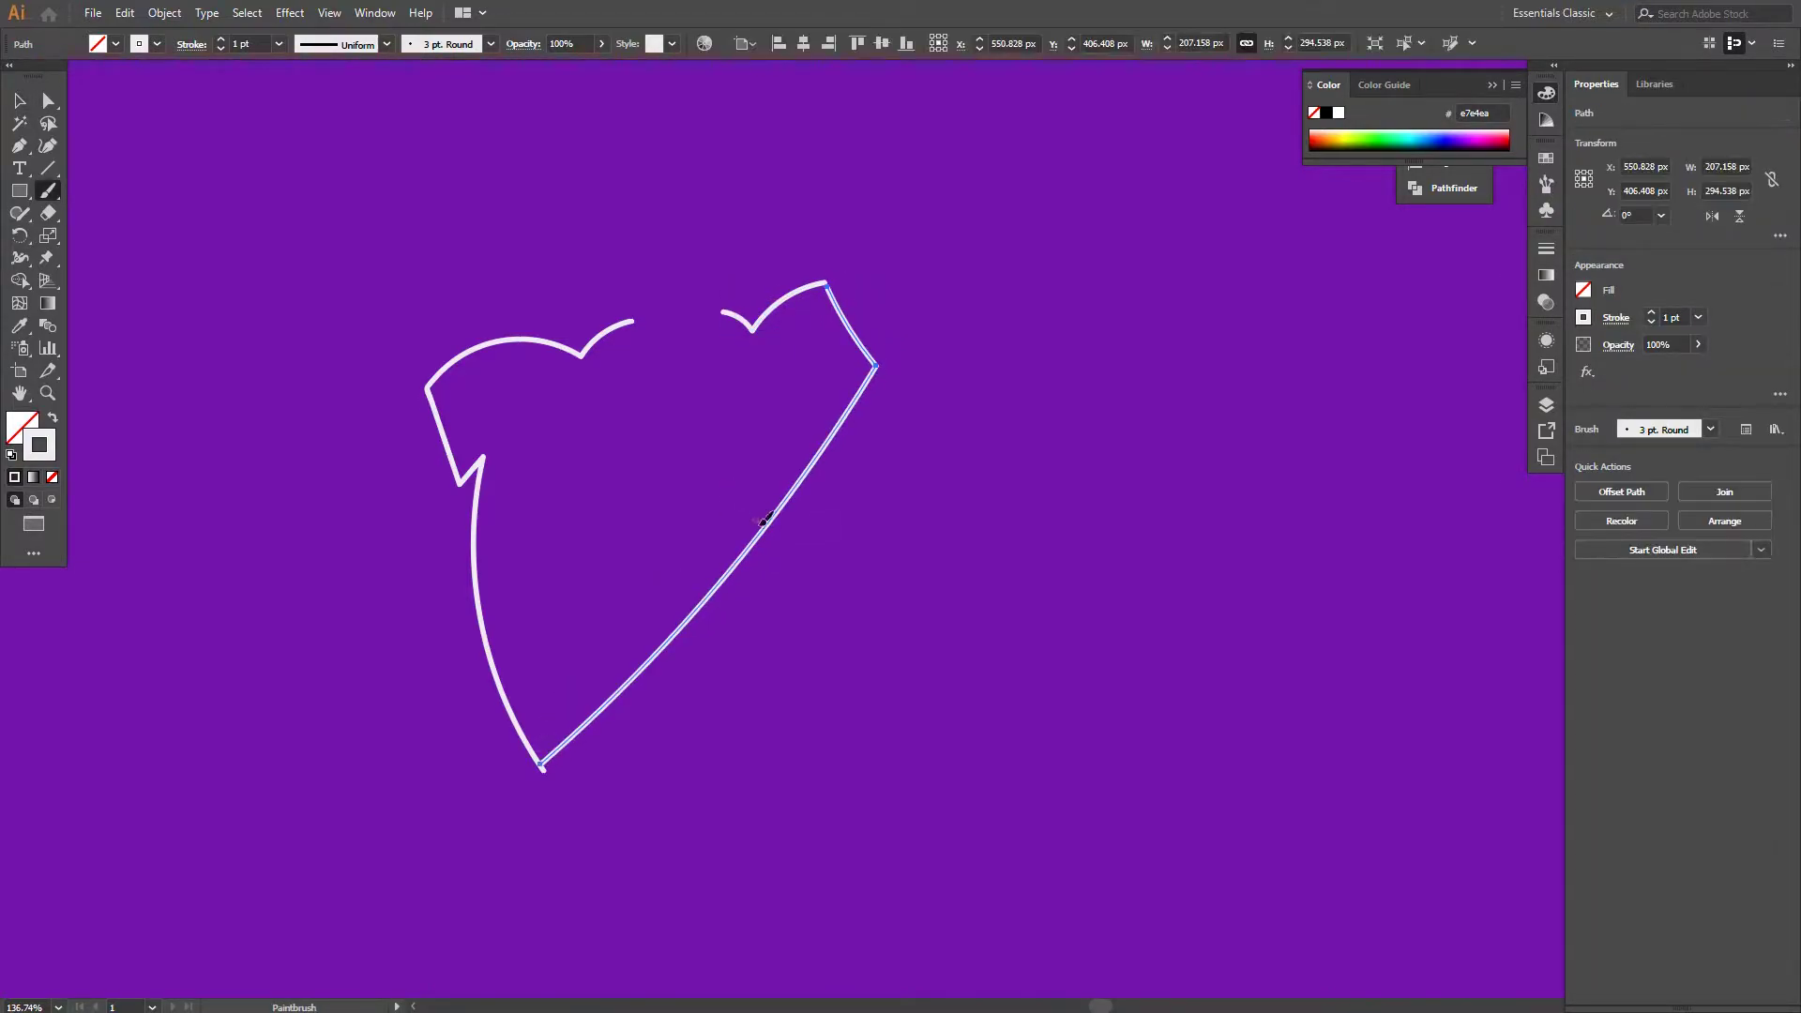
left_click(712, 543, "ctrl")
key("ctrl+z")
key("ctrl+z")
left_click_drag(859, 434, 824, 379)
key("b")
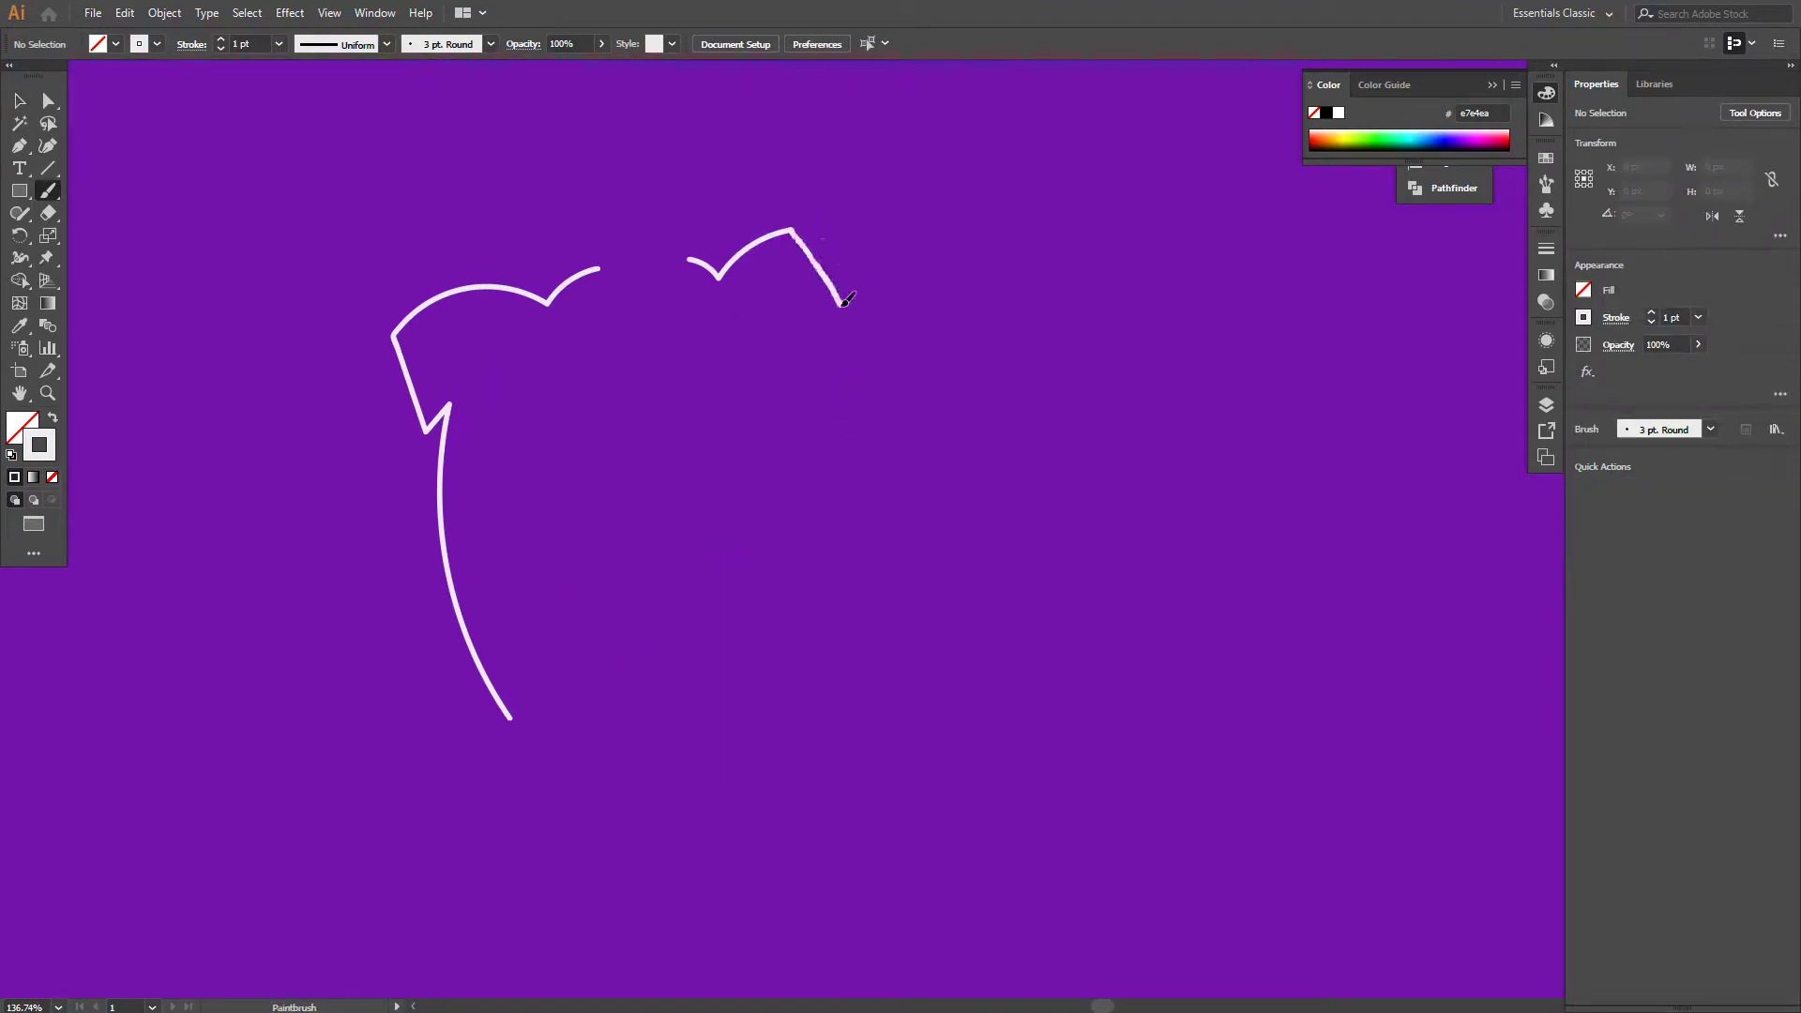
left_click_drag(845, 300, 511, 729)
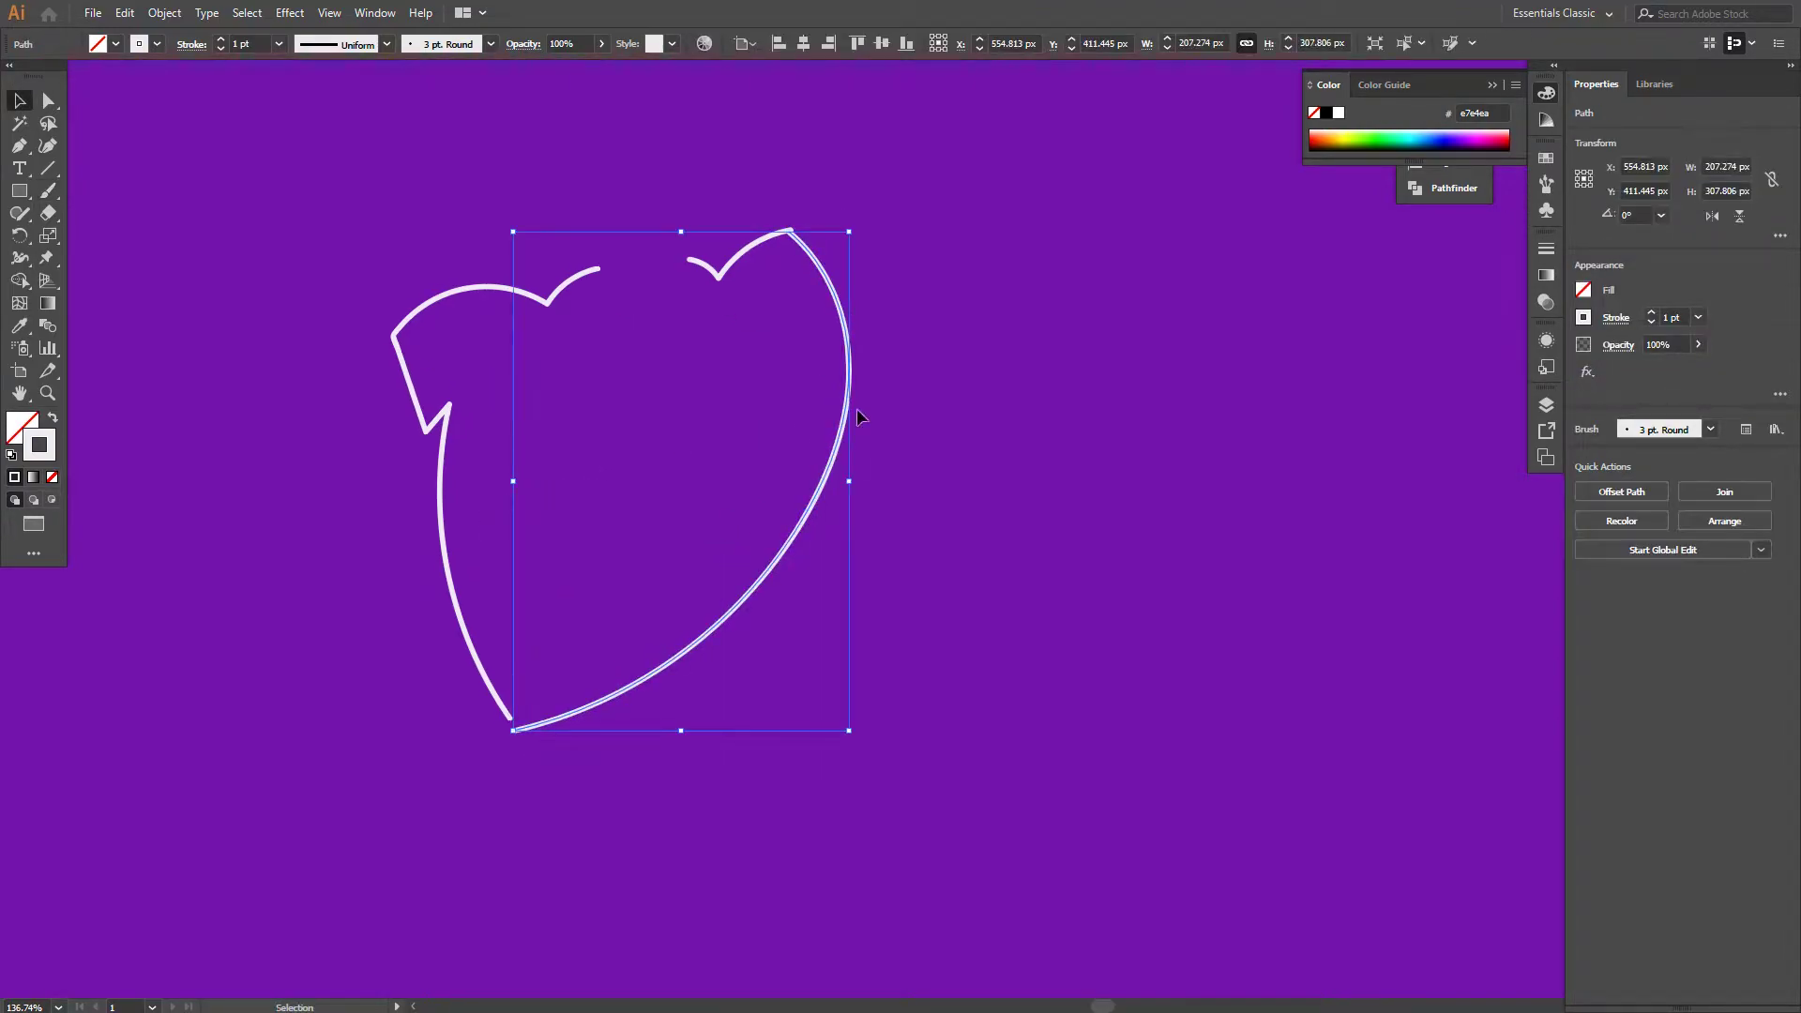
left_click(813, 262, "ctrl")
Nudge the right side's bottom anchor so it meets the back line
key("a")
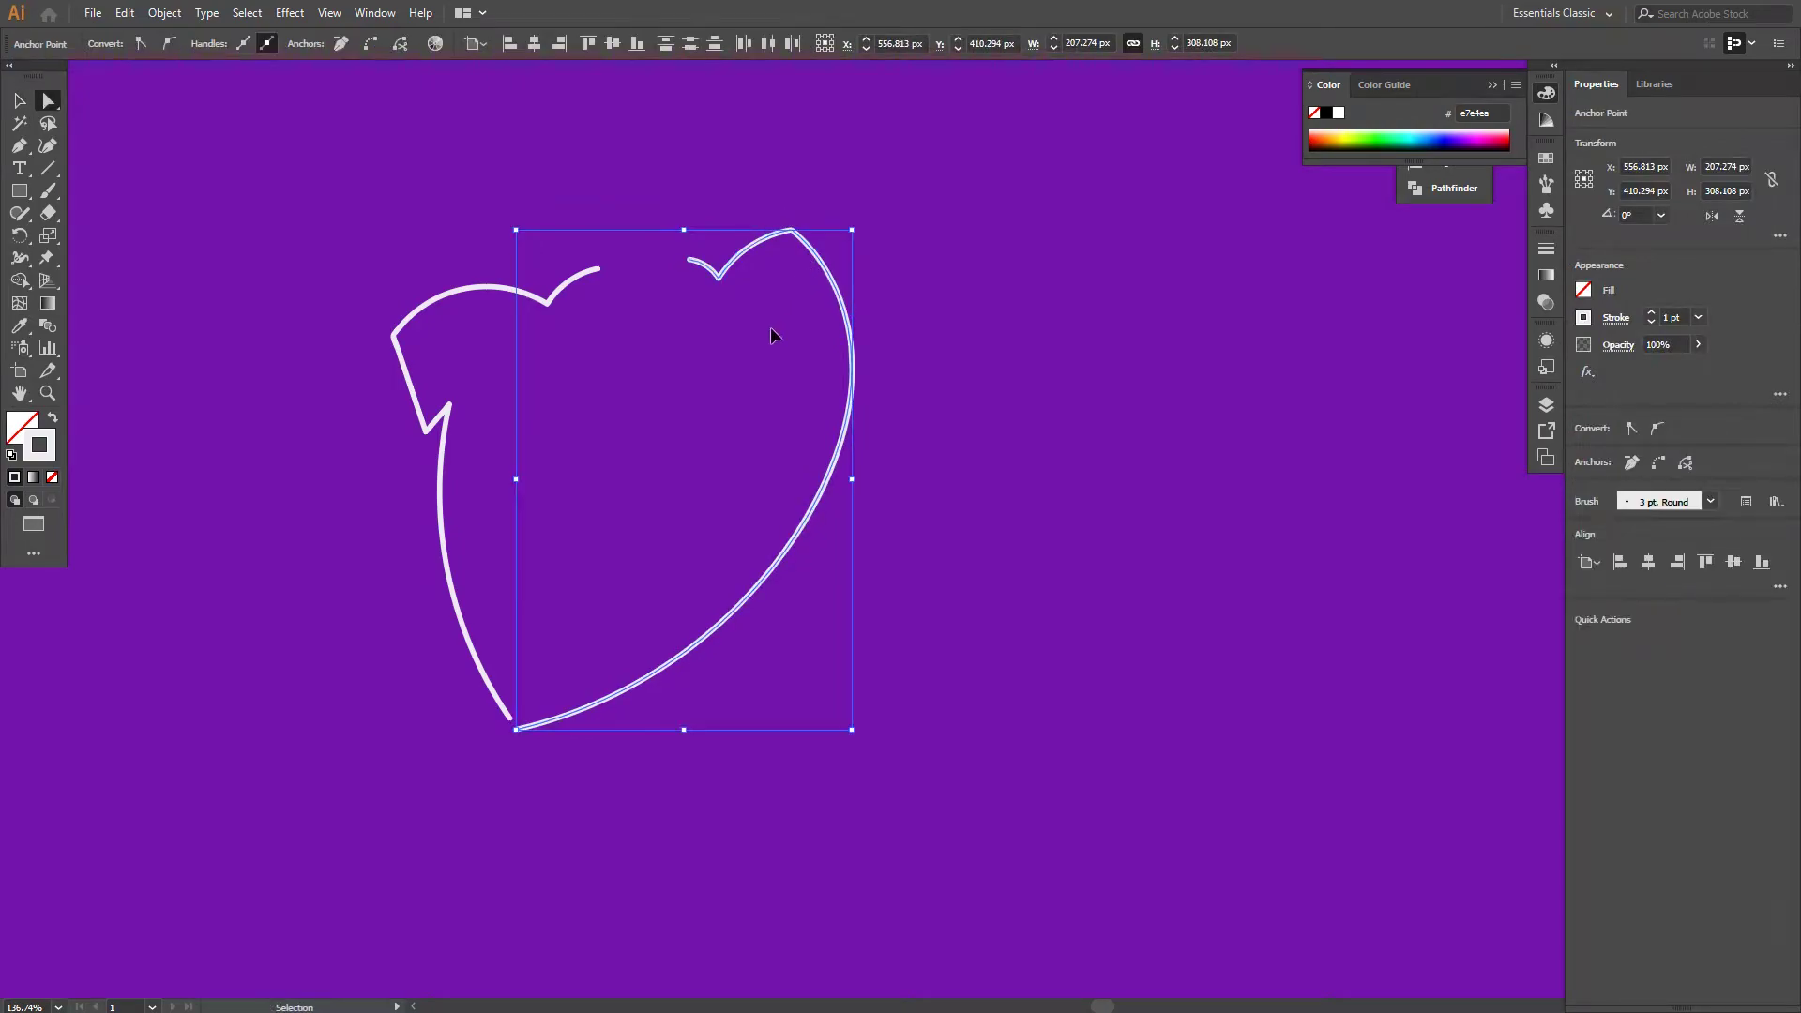
left_click_drag(828, 459, 879, 399)
scroll(575, 631, "up", 3)
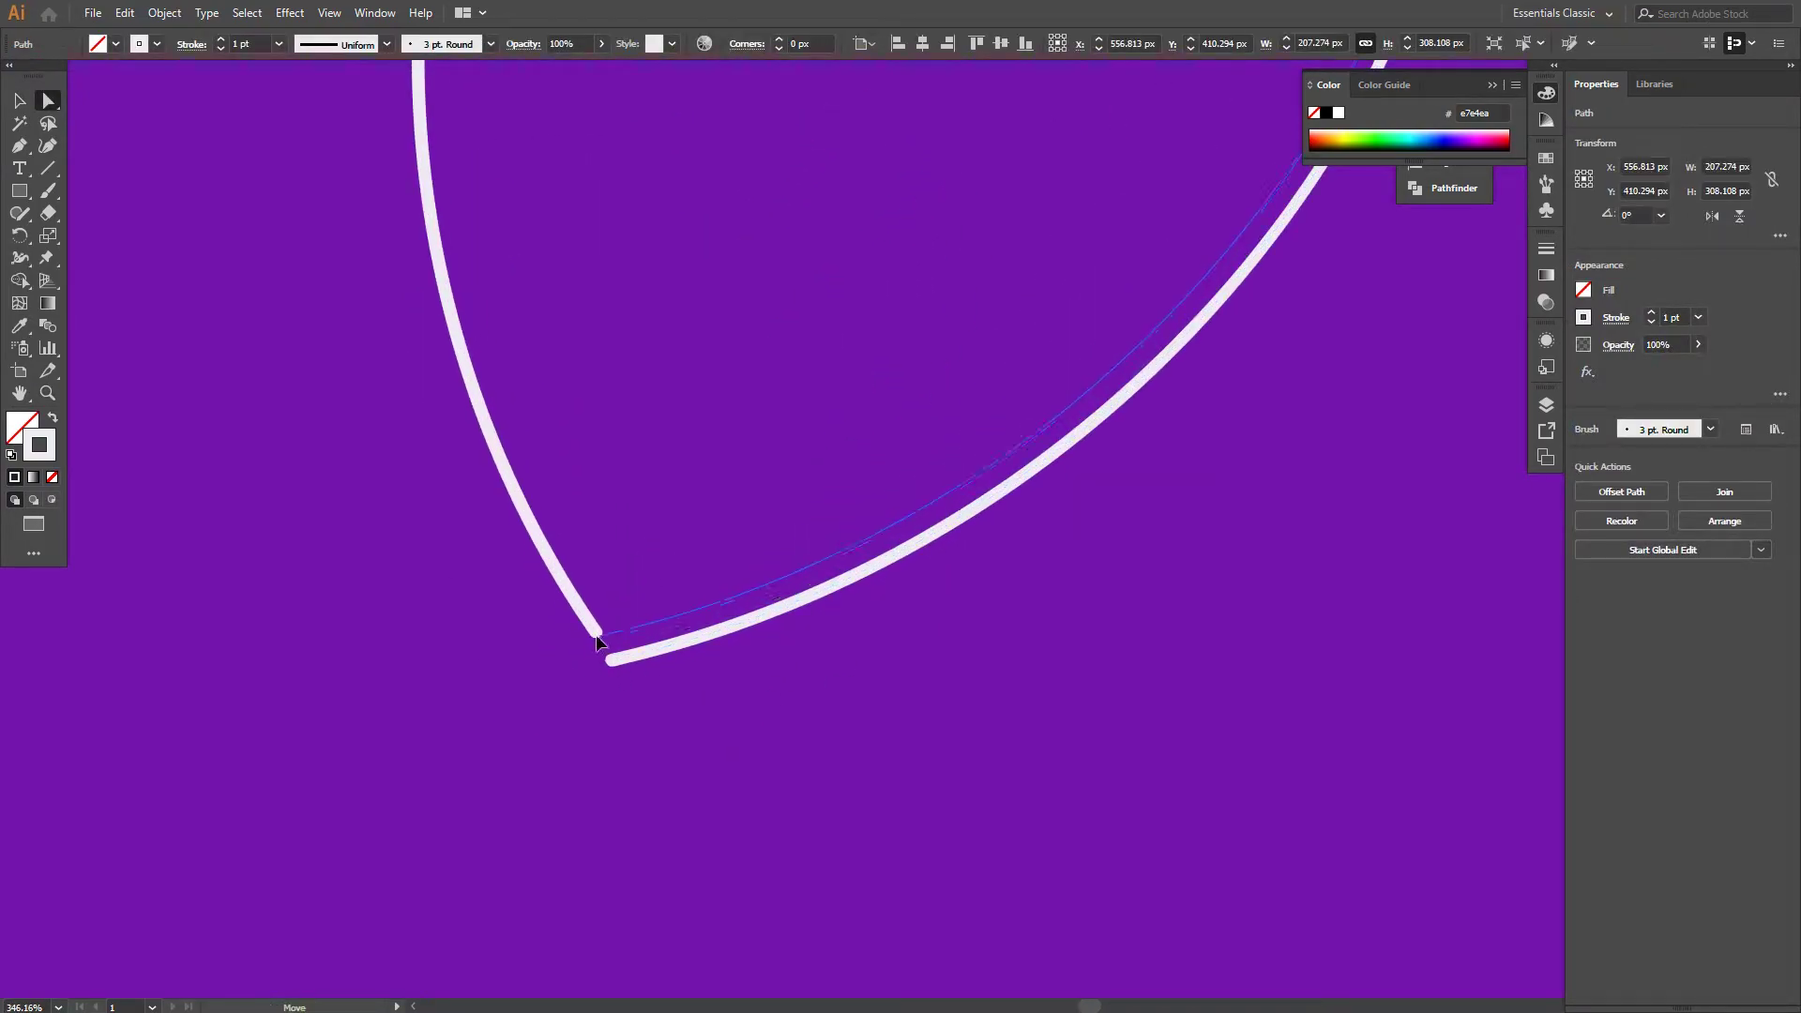
left_click(594, 634)
left_click(626, 643, "ctrl")
left_click_drag(619, 647, 633, 656)
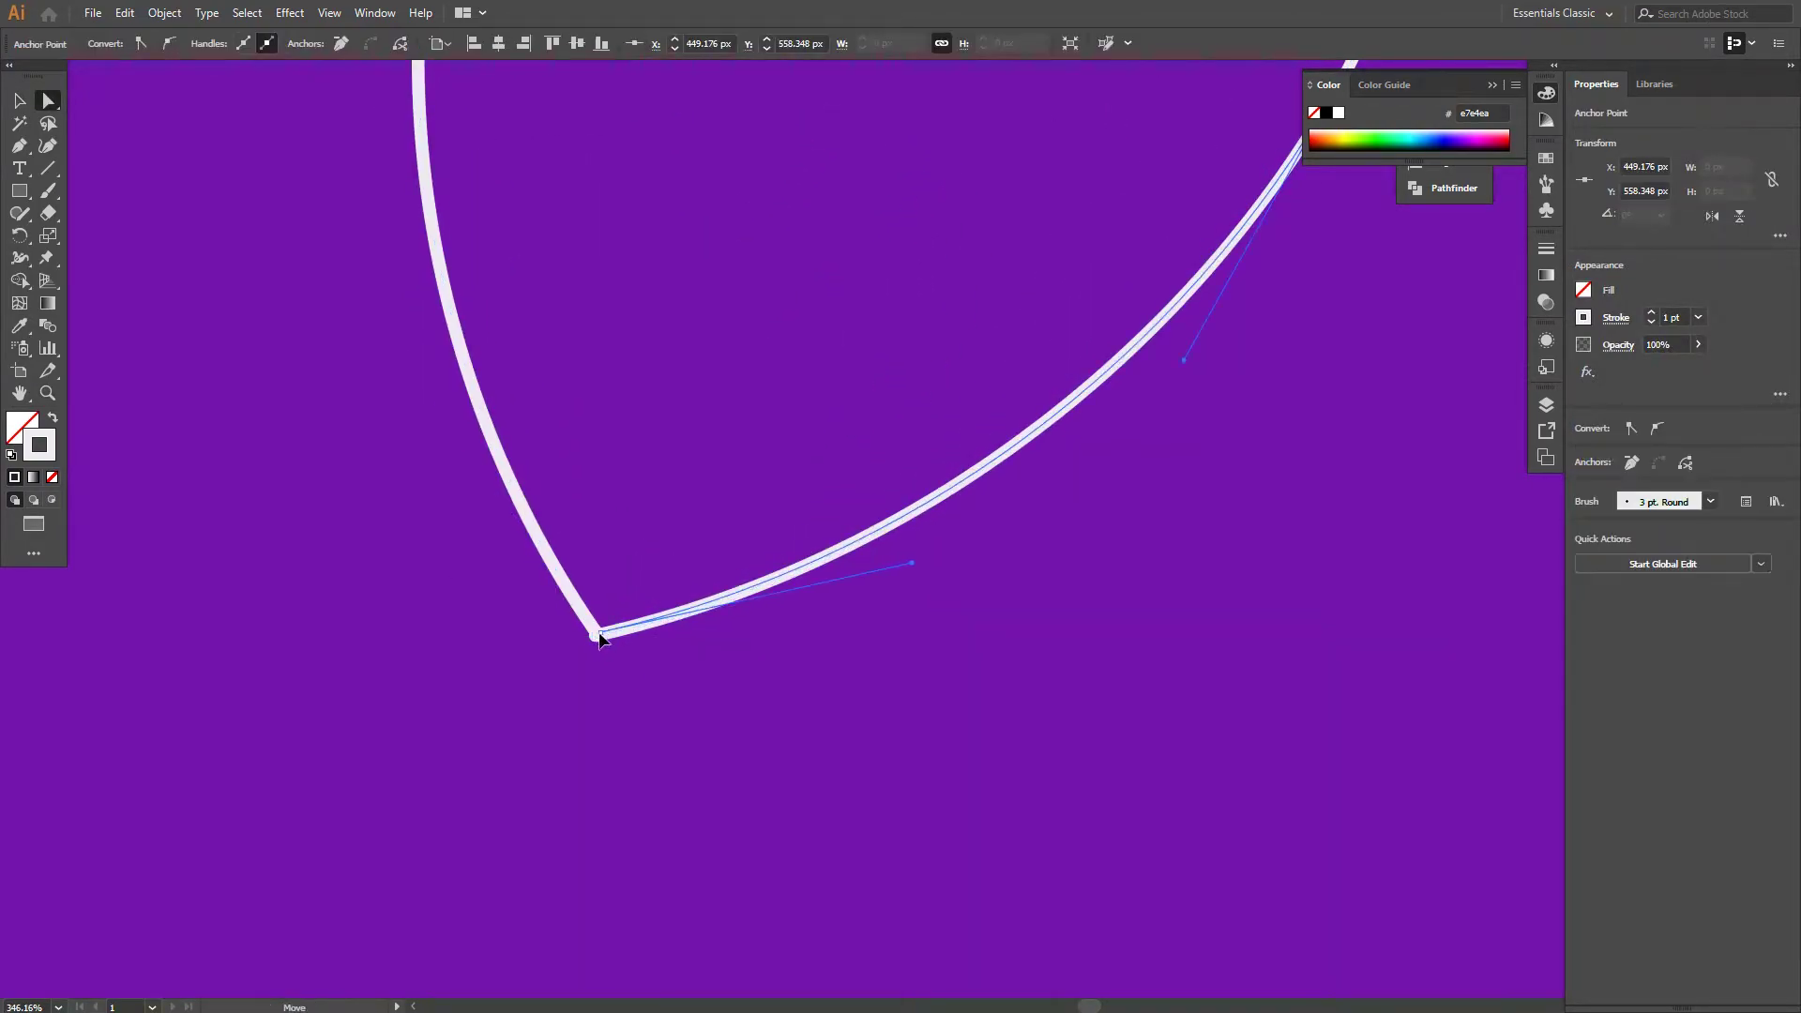
key("v")
left_click(611, 664)
key("ctrl+0")
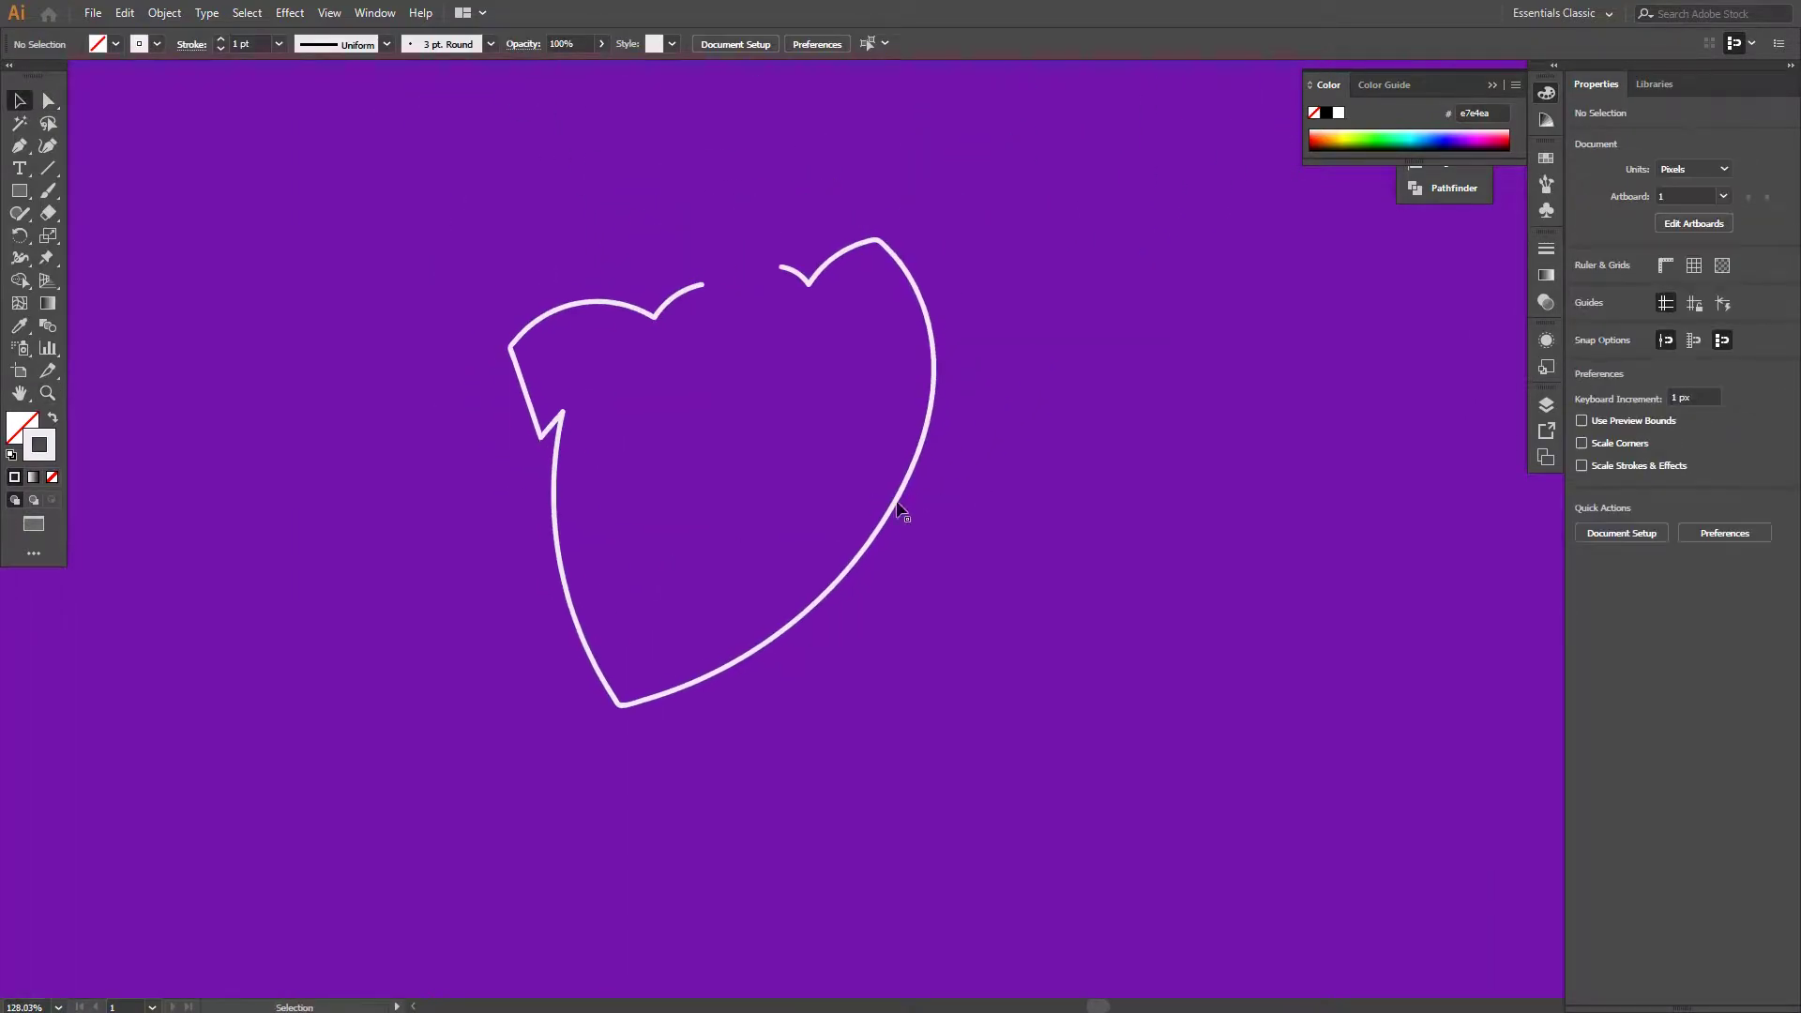
scroll(938, 324, "up", 2)
scroll(933, 310, "right", 2)
Paint the outstretched right arm with a fist, its lower edge running into the torso
key("b")
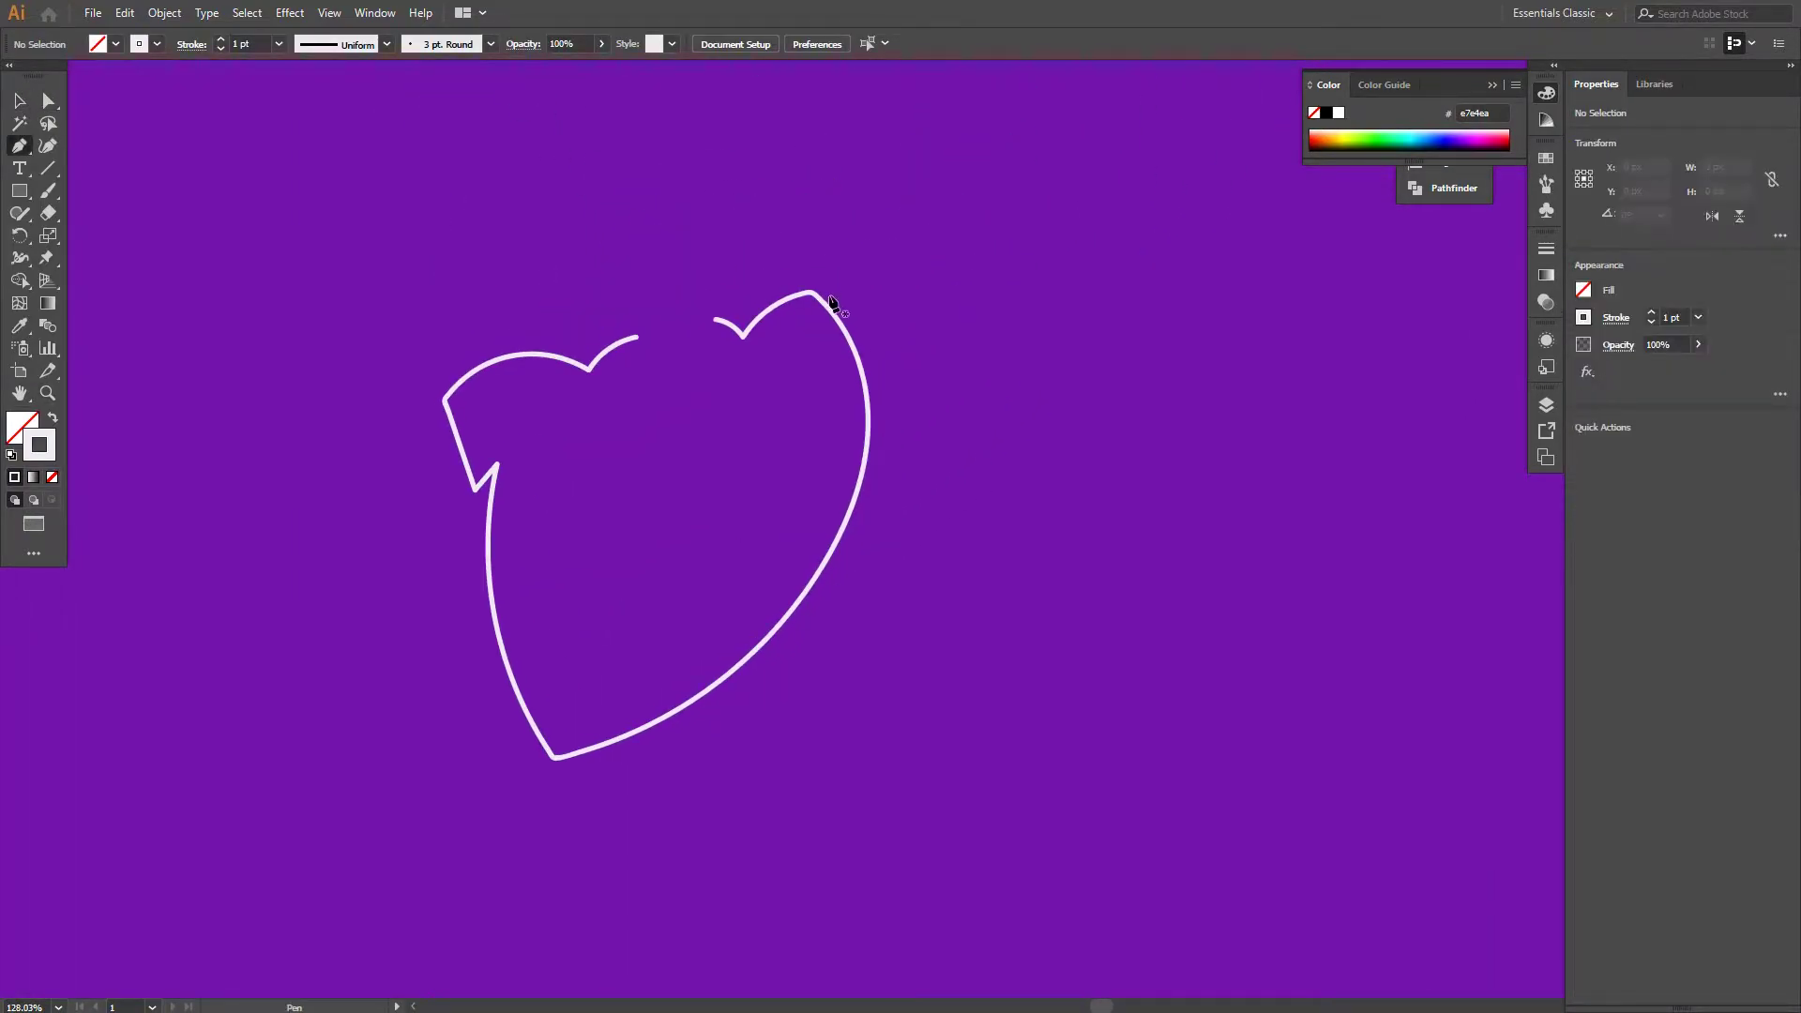
left_click_drag(812, 290, 872, 273)
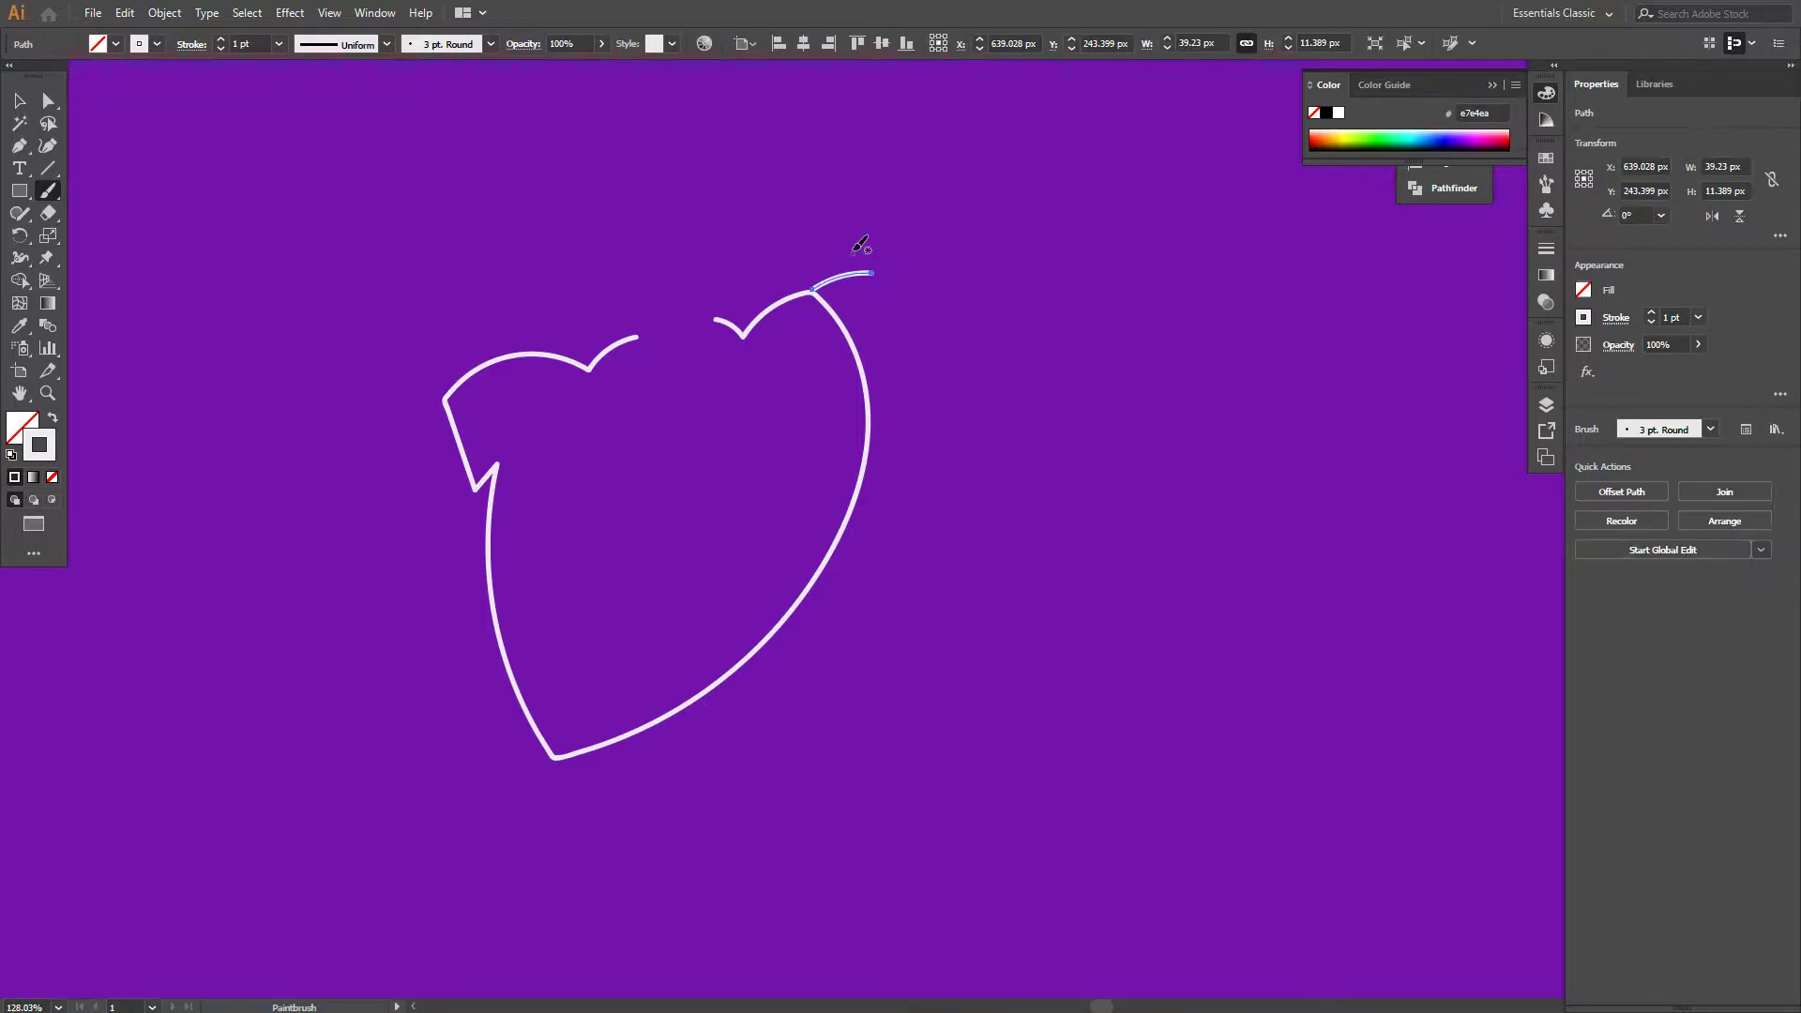
key("ctrl+z")
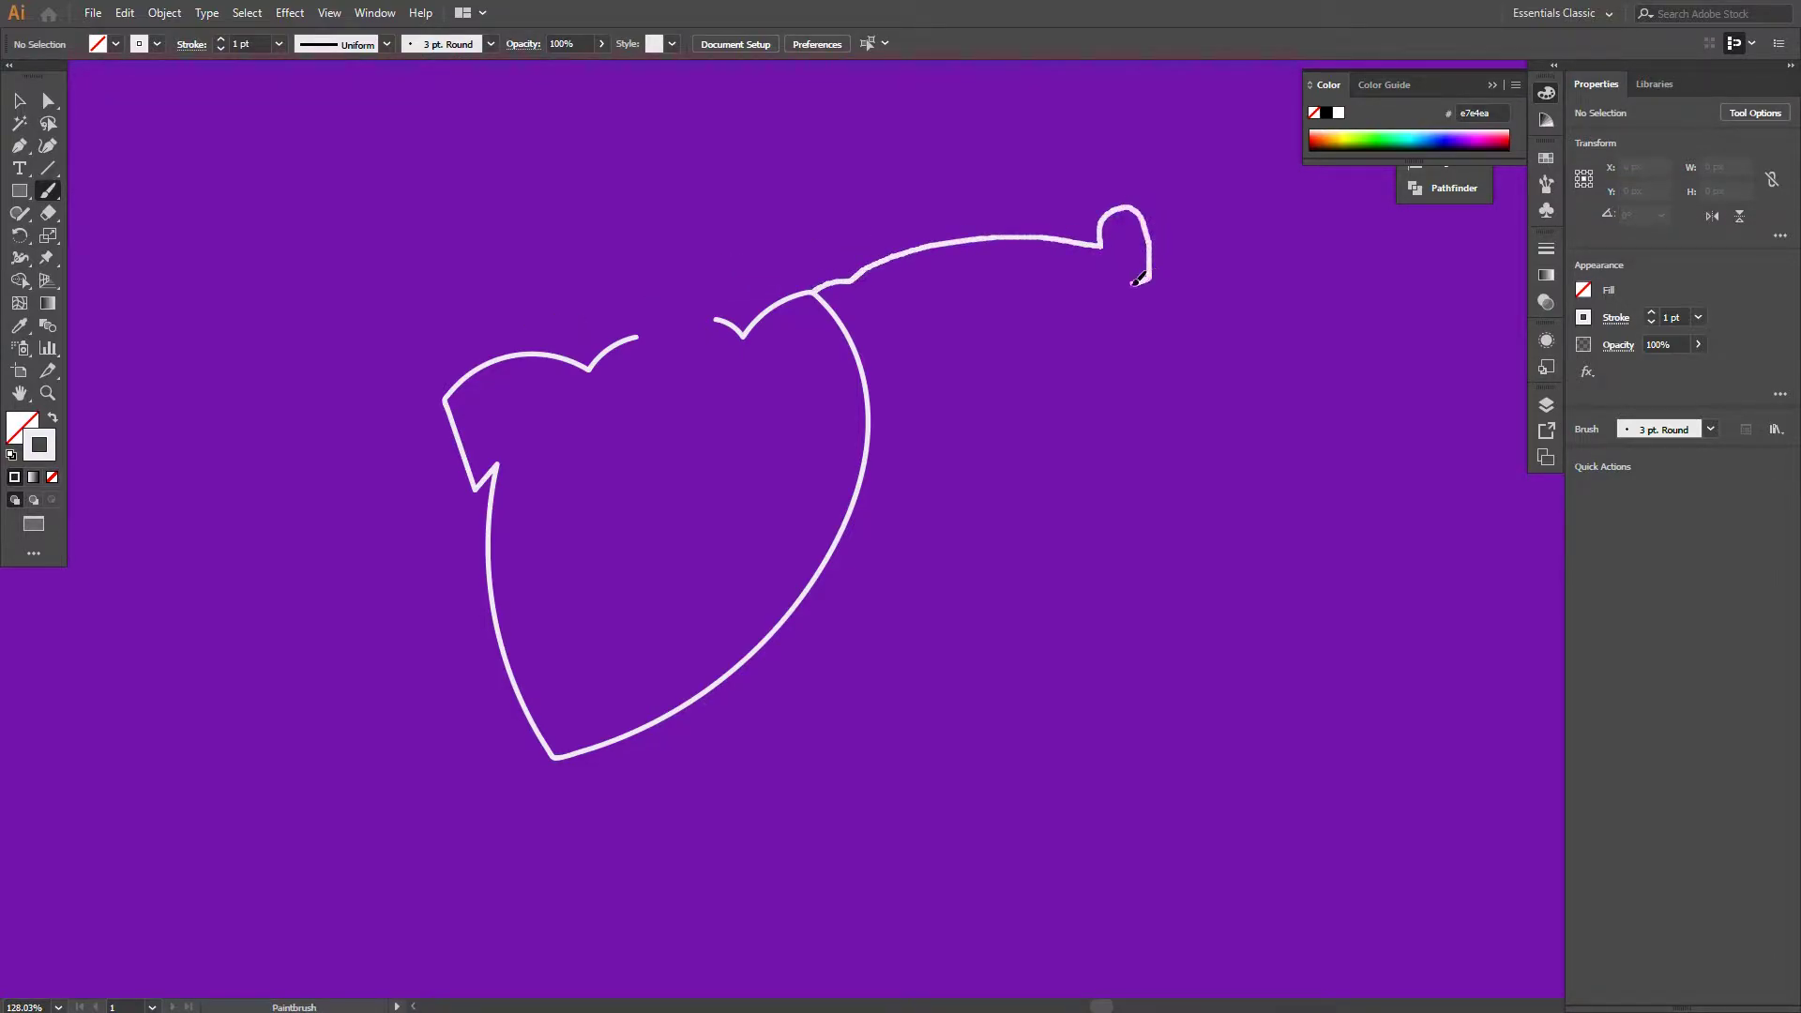
mouse_move(1138, 280)
left_mouse_down()
mouse_move(870, 419)
mouse_move(953, 449)
left_mouse_up()
scroll(825, 523, "up", 3, "alt")
key("a")
left_click(951, 452)
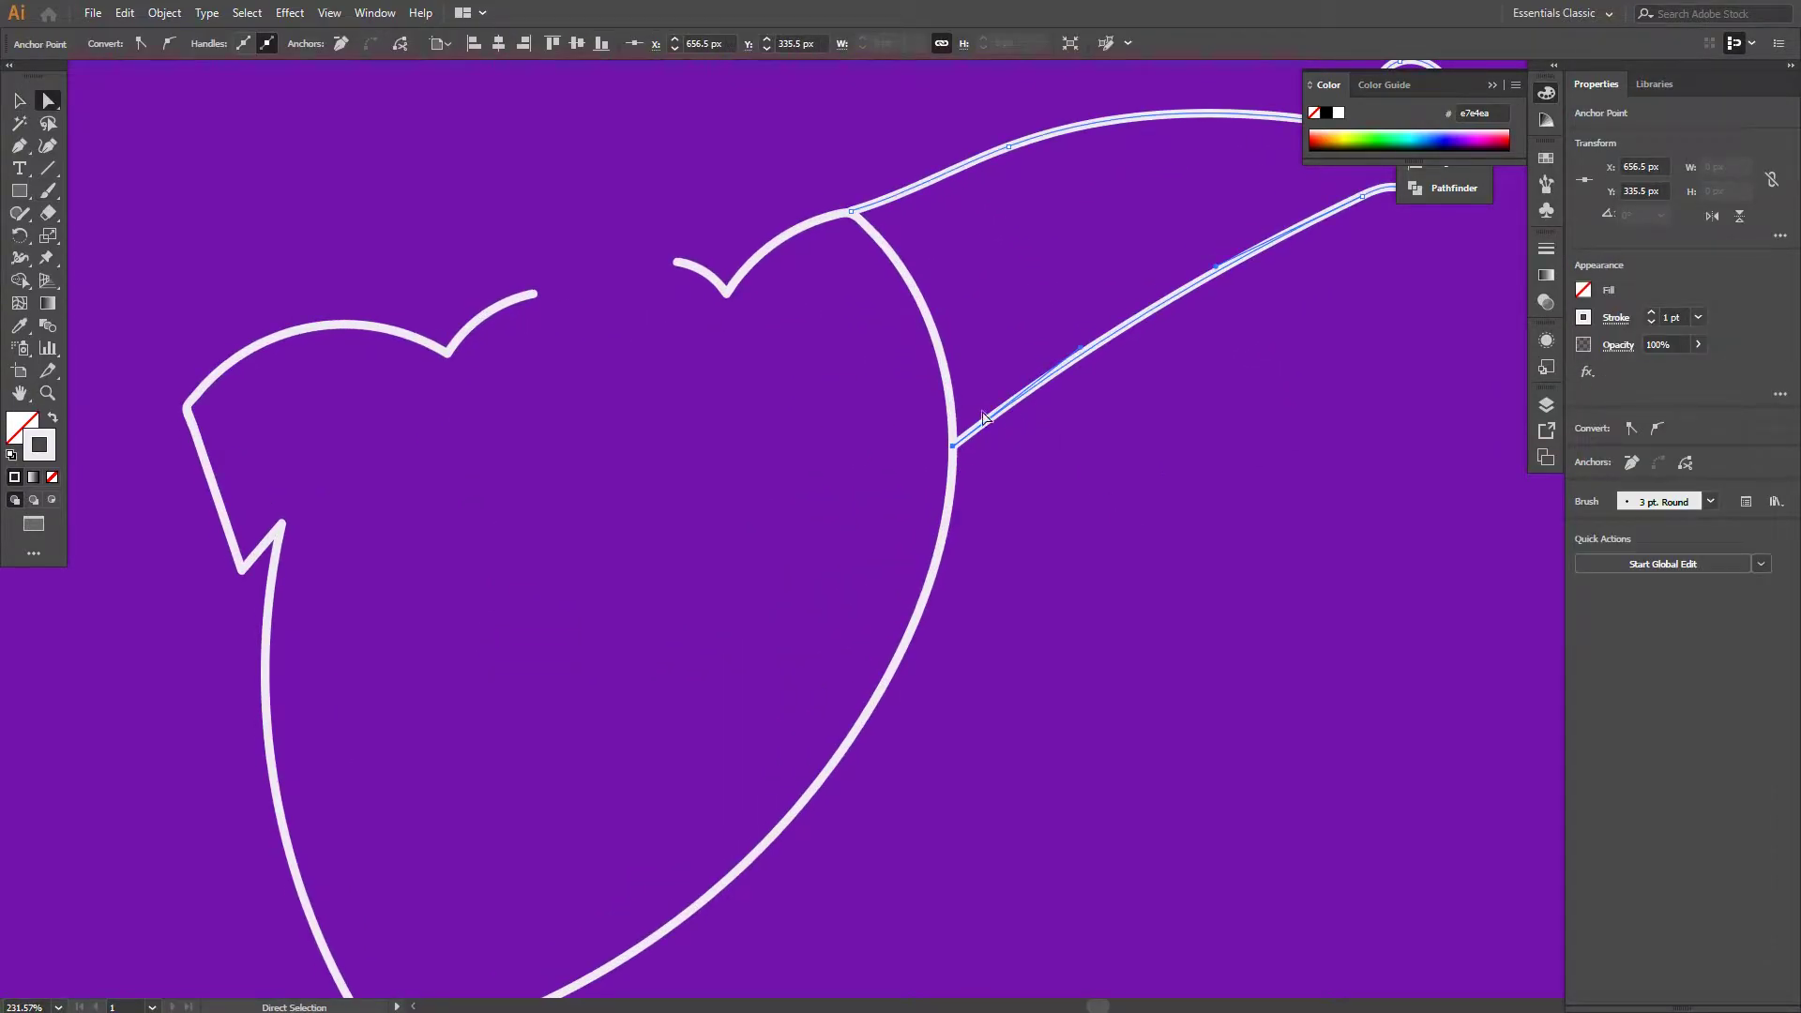
key("b")
left_click_drag(943, 356, 1018, 455)
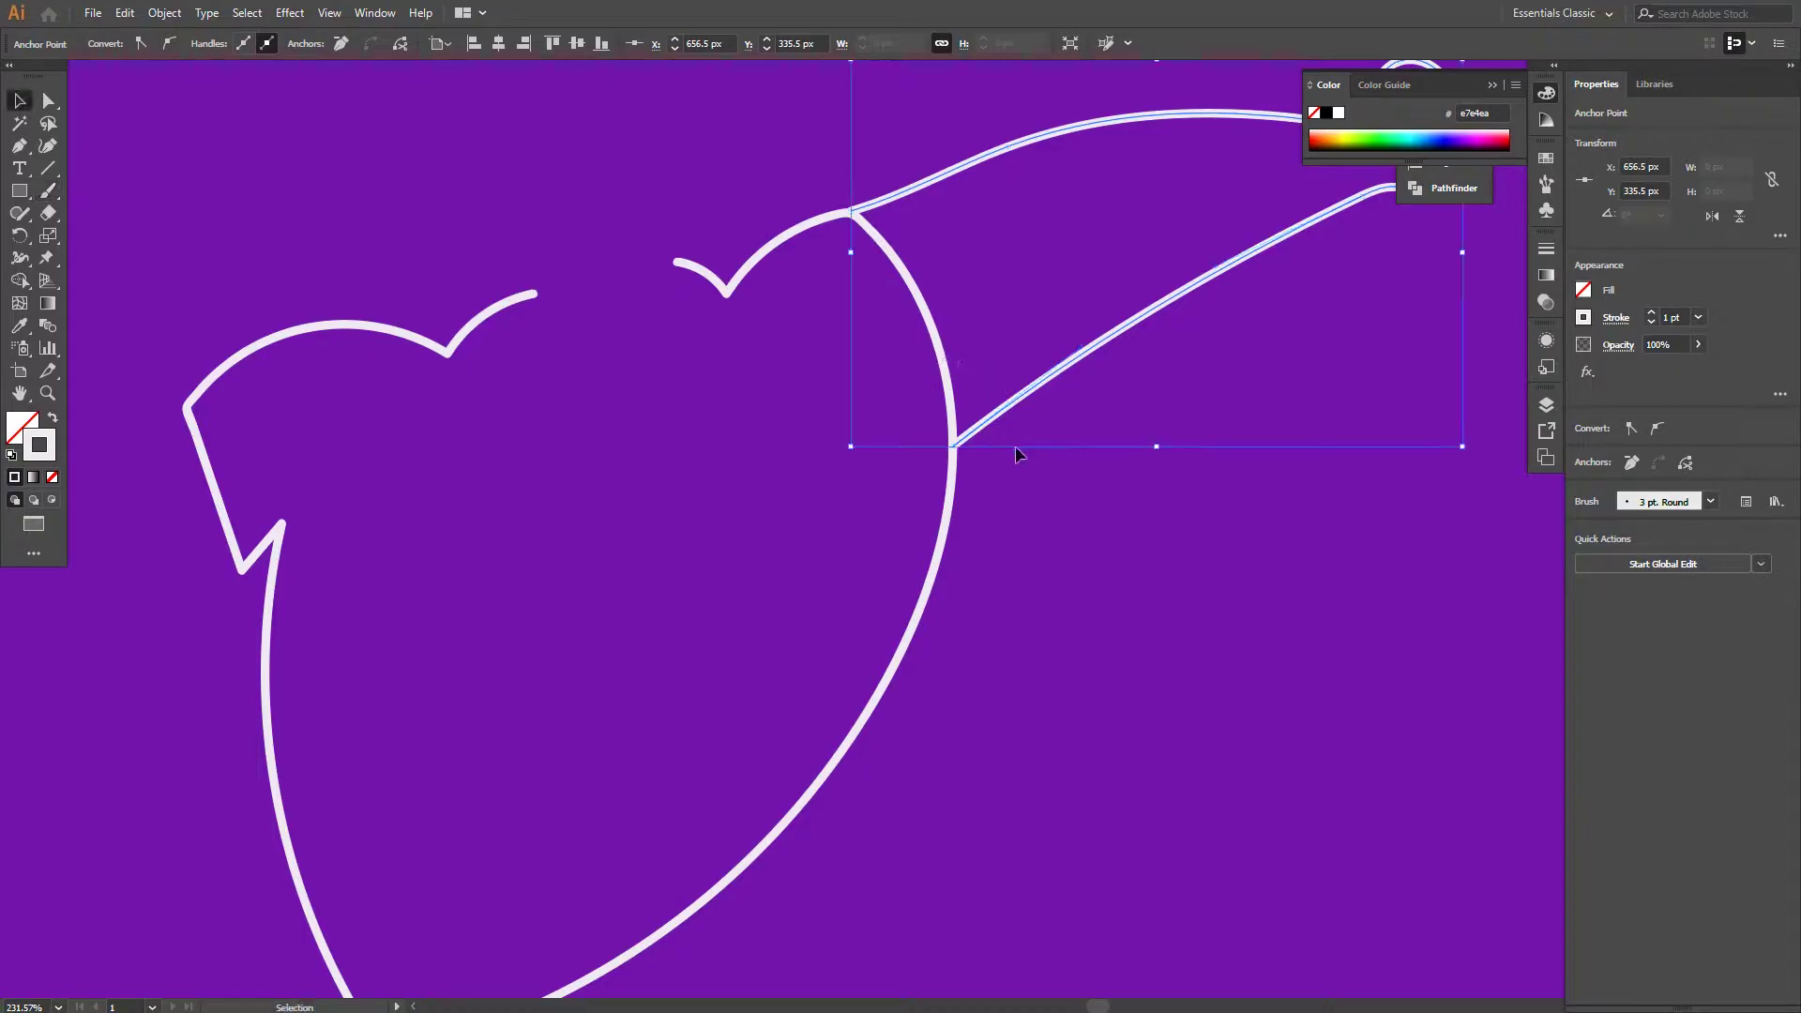
scroll(956, 507, "down", 3)
key("ctrl+shift+a")
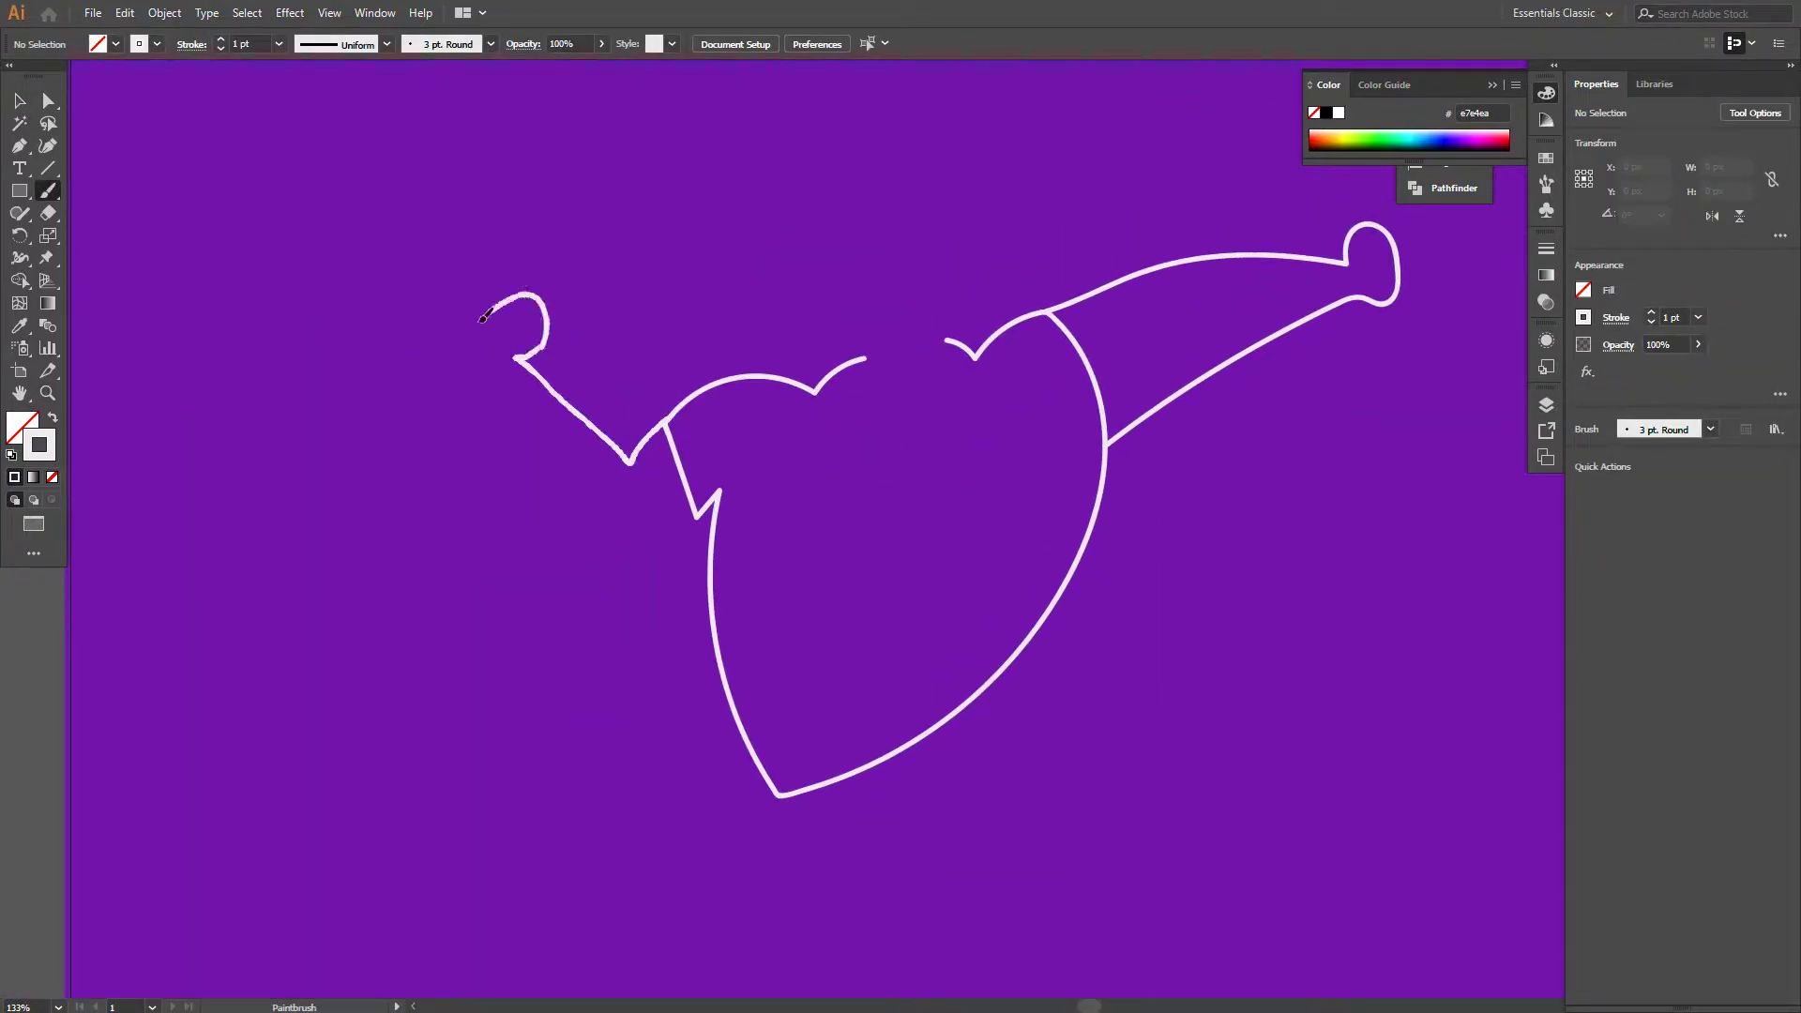
Paint the bent left arm with a fist and nudge its lower anchors right and down
left_click_drag(441, 389, 680, 499)
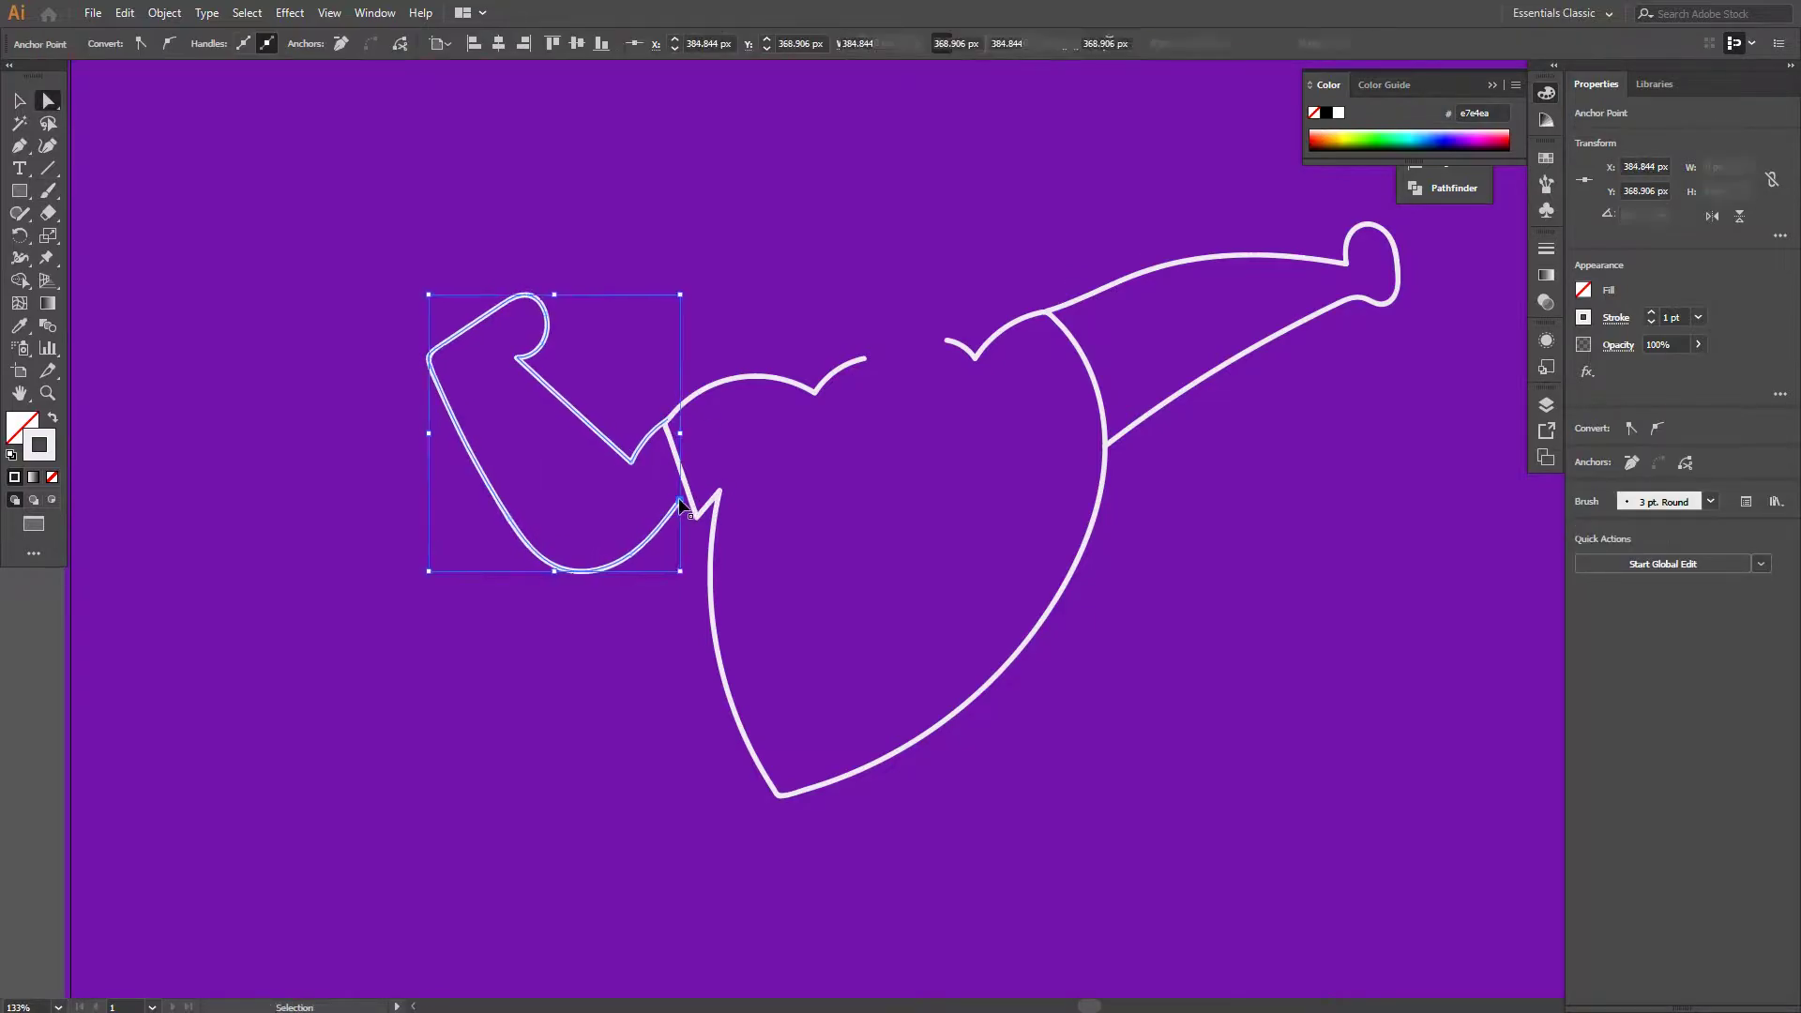
key("a")
left_click(647, 541)
left_click(572, 574, "shift")
key("Right")
key("Right")
key("Right")
key("Down")
key("Down")
key("Down")
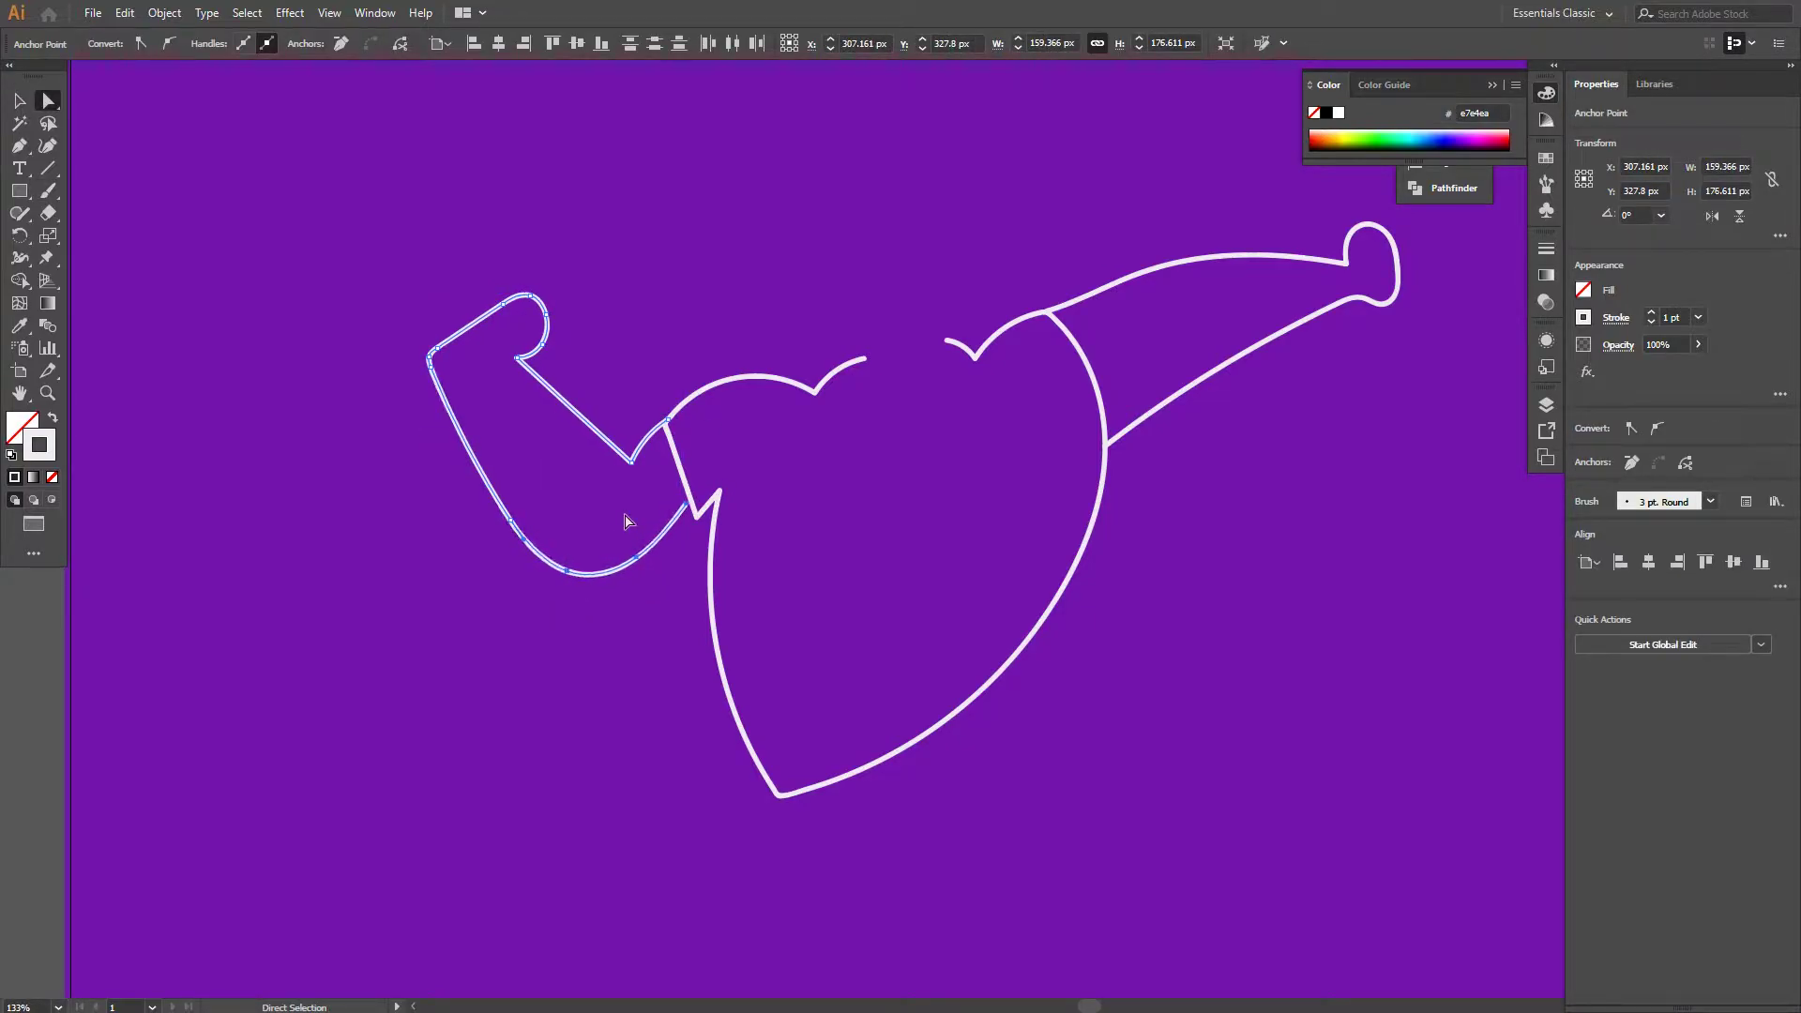
key("Right")
key("Right")
key("Right")
key("Down")
key("Down")
key("Down")
key("v")
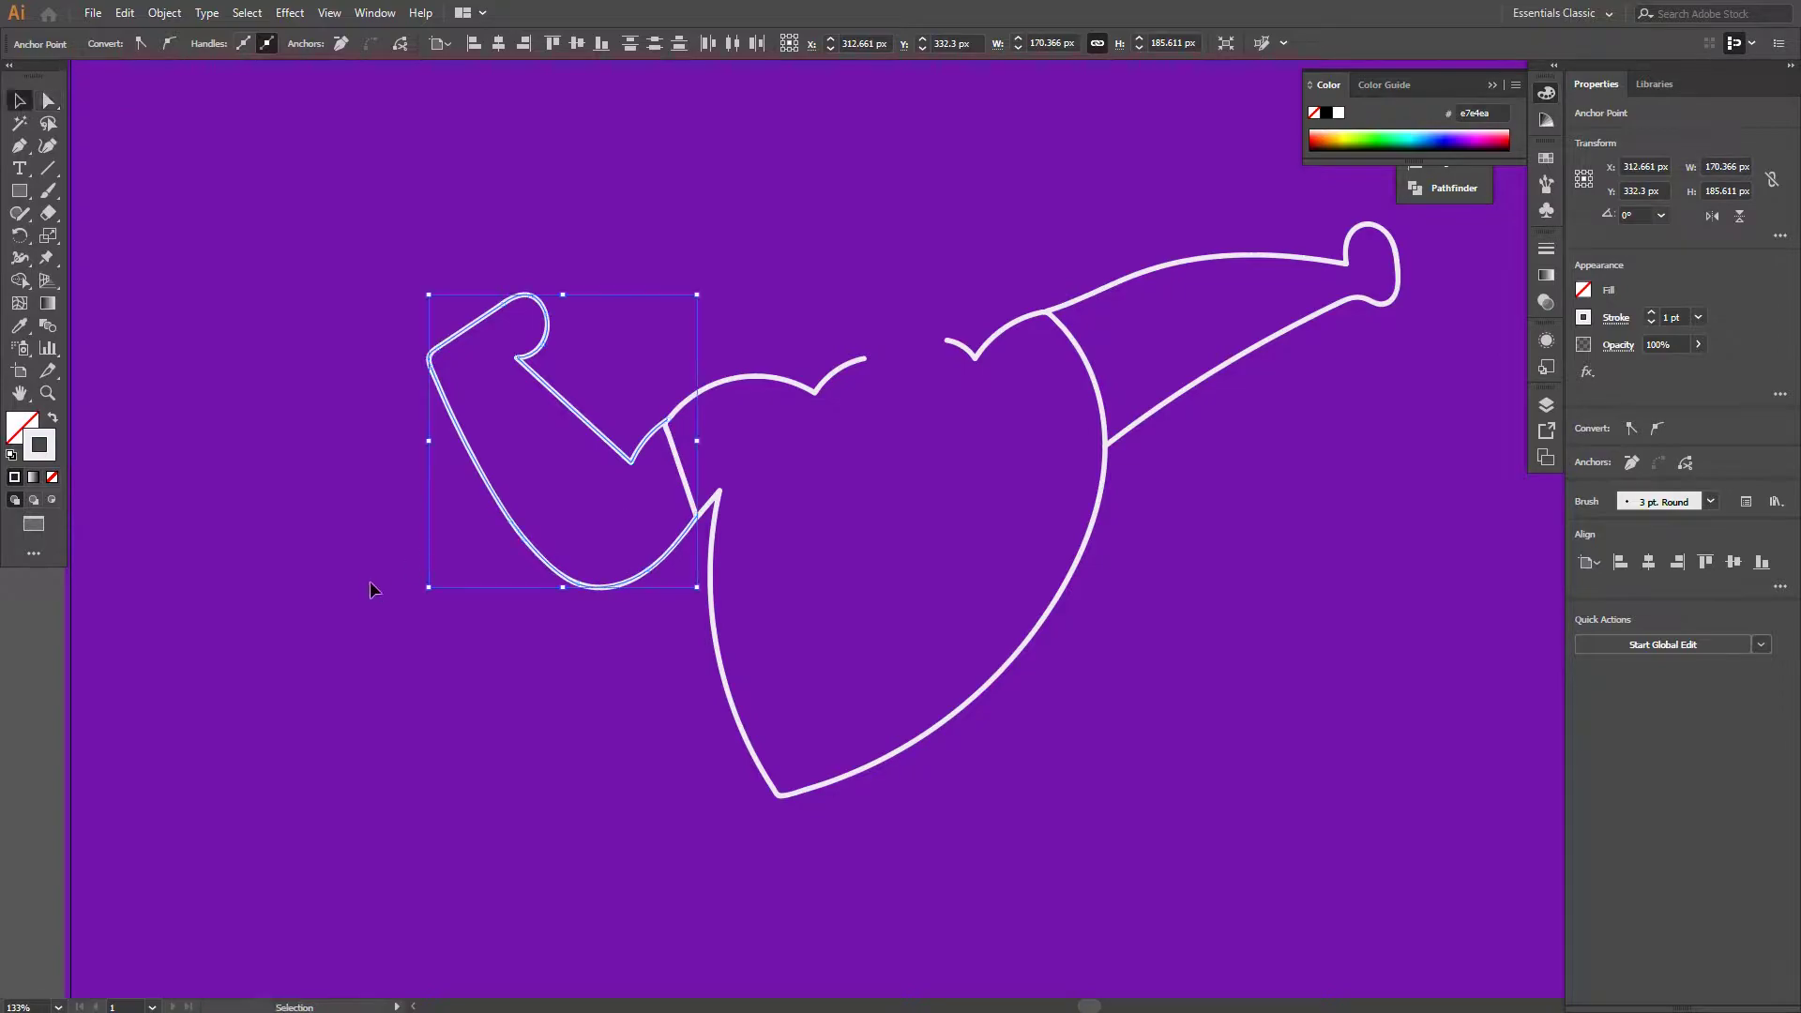
left_click(369, 587)
scroll(768, 297, "down", 3)
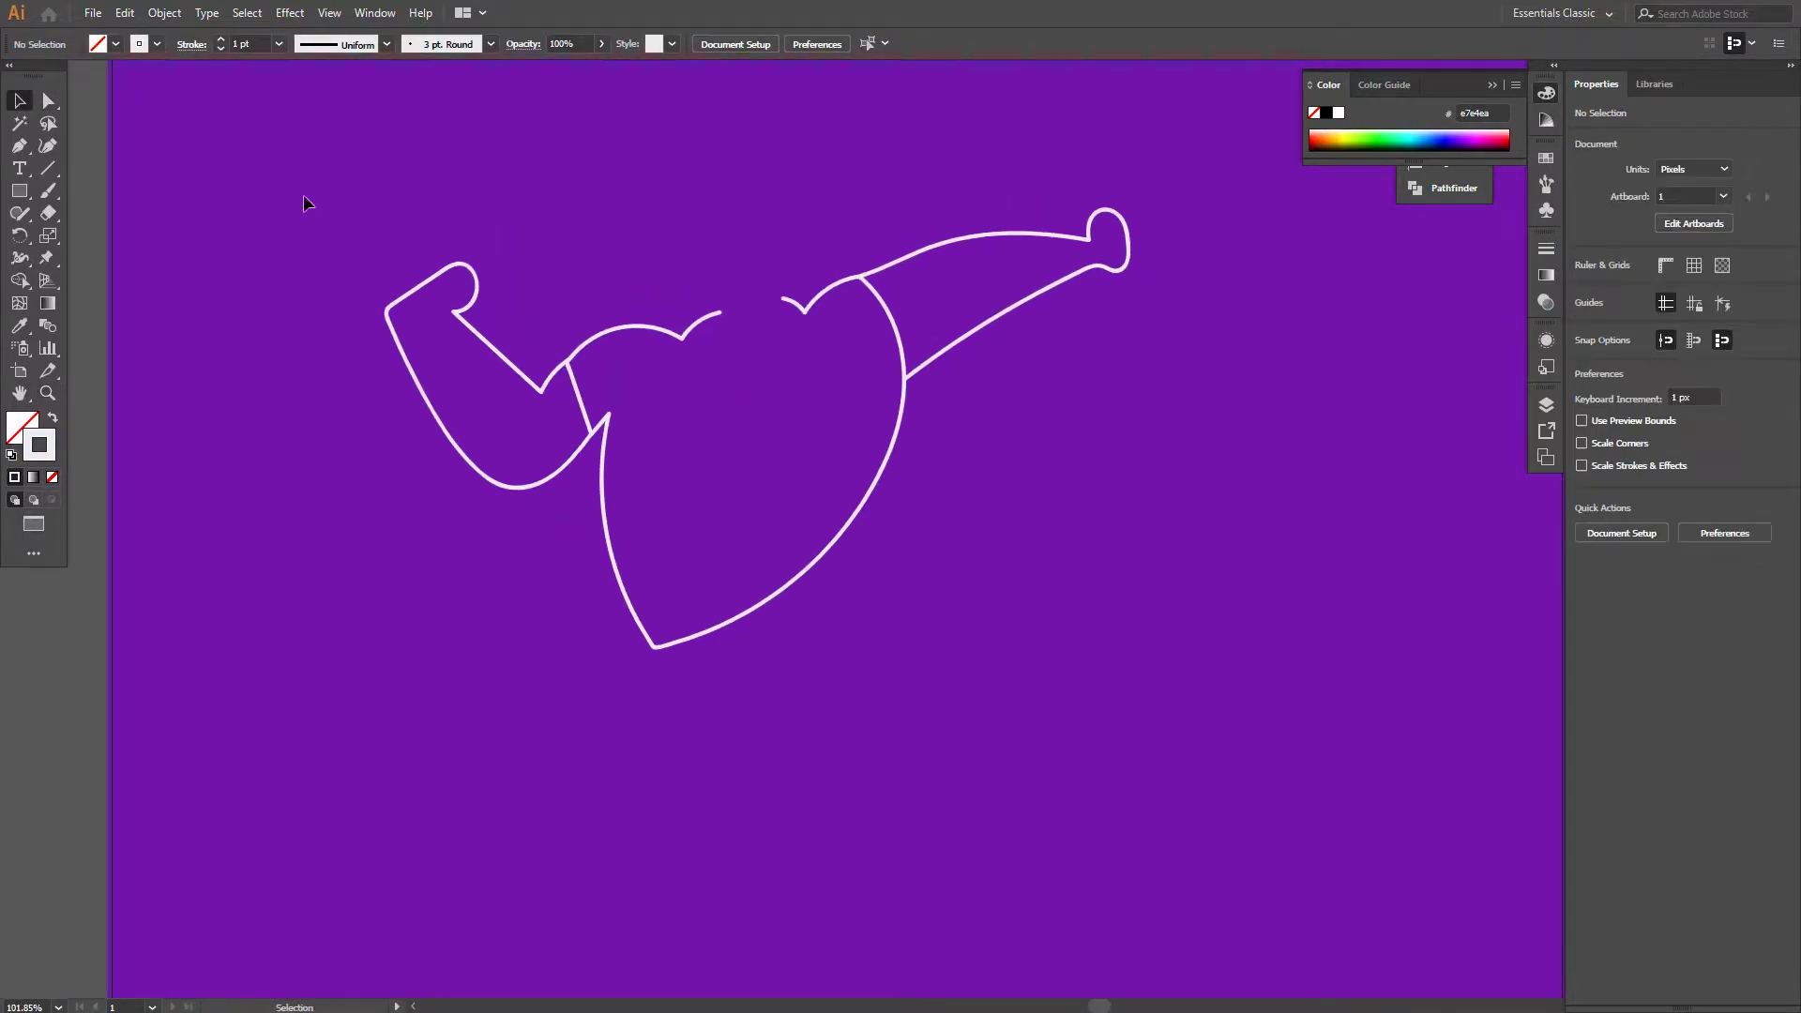
Select the whole figure and shift it to the right
left_click_drag(301, 200, 1238, 705)
key("shift+Right")
key("shift+Right")
key("shift+Right")
key("ctrl+0")
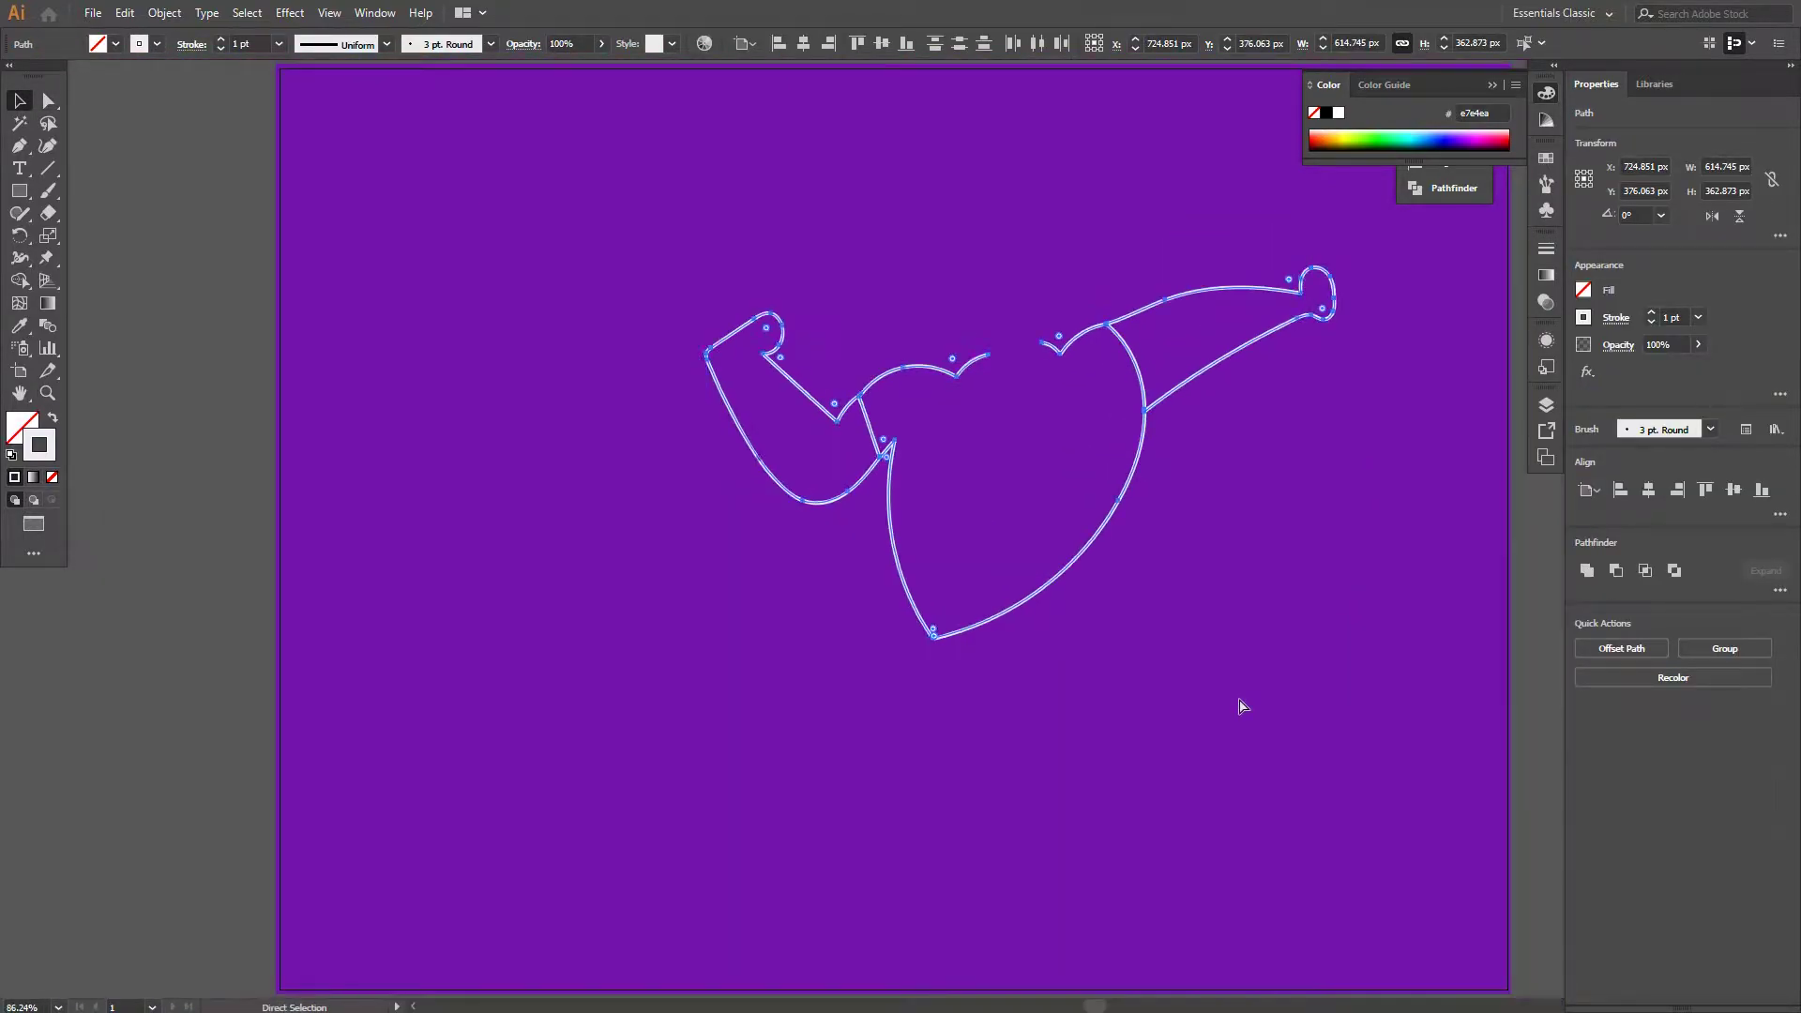
left_click(1239, 705)
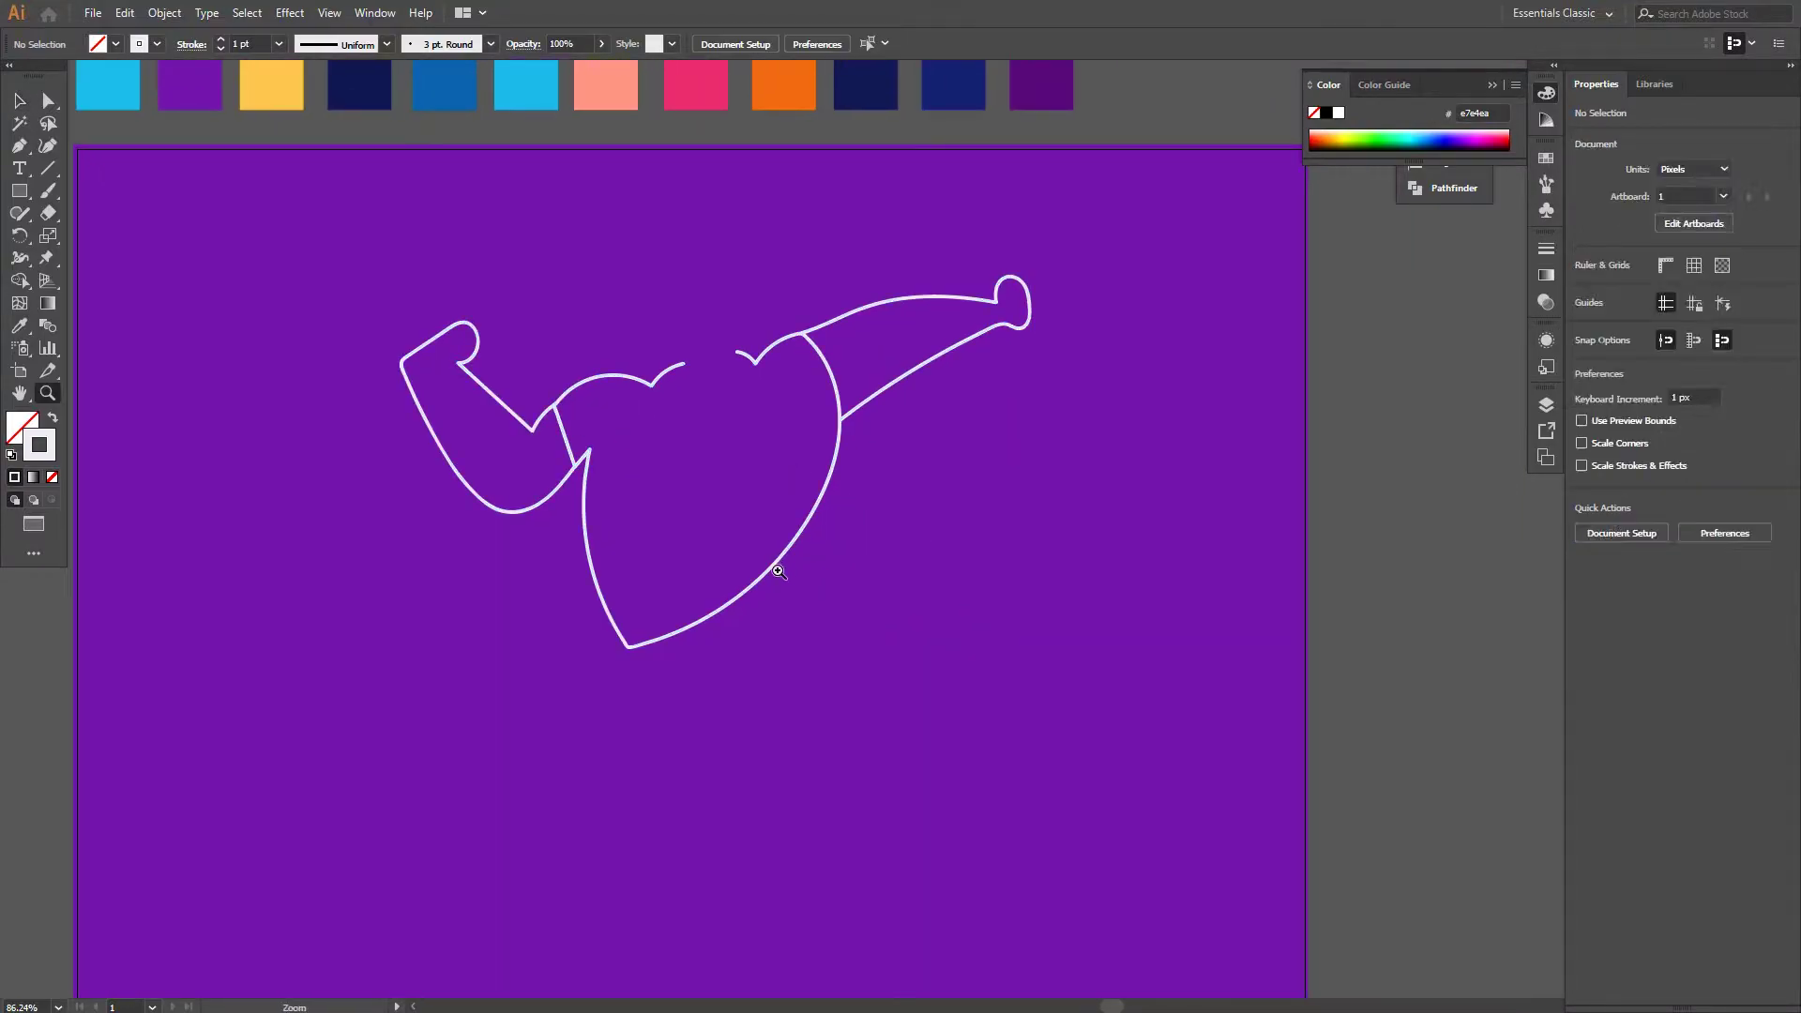
Paint the leg curve and trouser outline up to meet the torso tip
scroll(592, 465, "up", 3)
key("b")
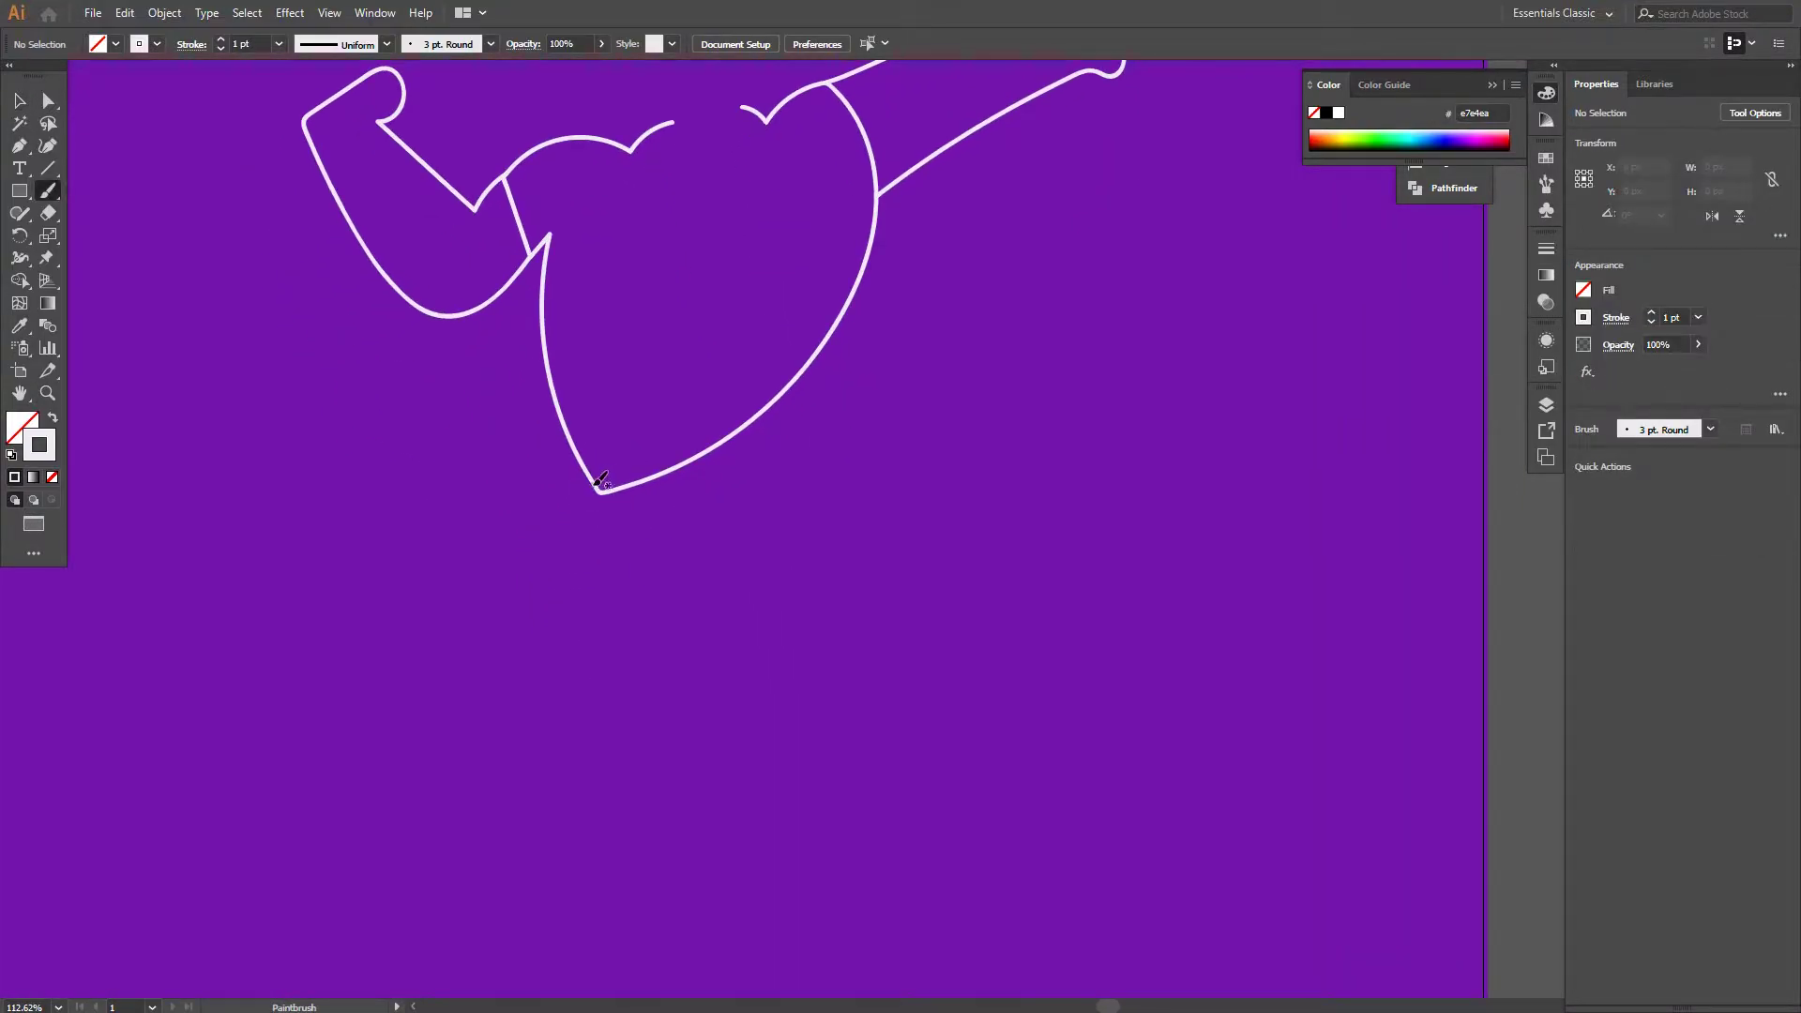
key("ctrl+z")
left_click_drag(447, 716, 855, 601)
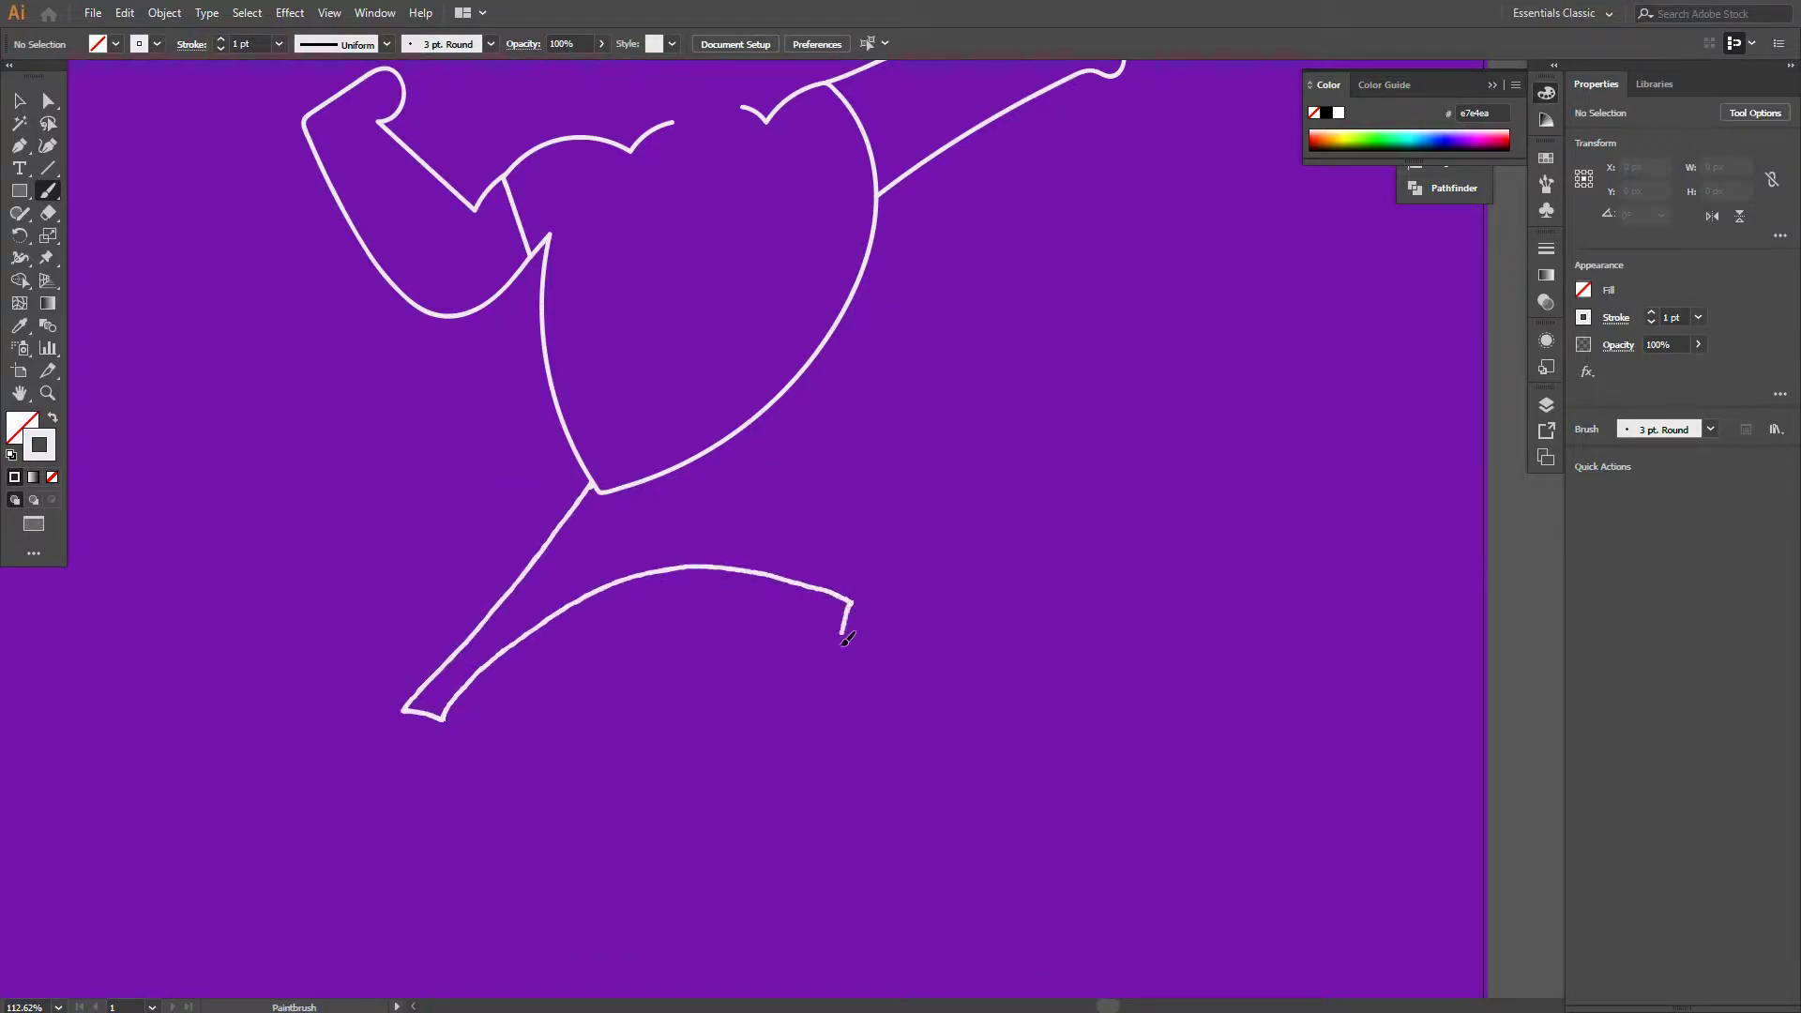
left_click_drag(983, 591, 761, 402)
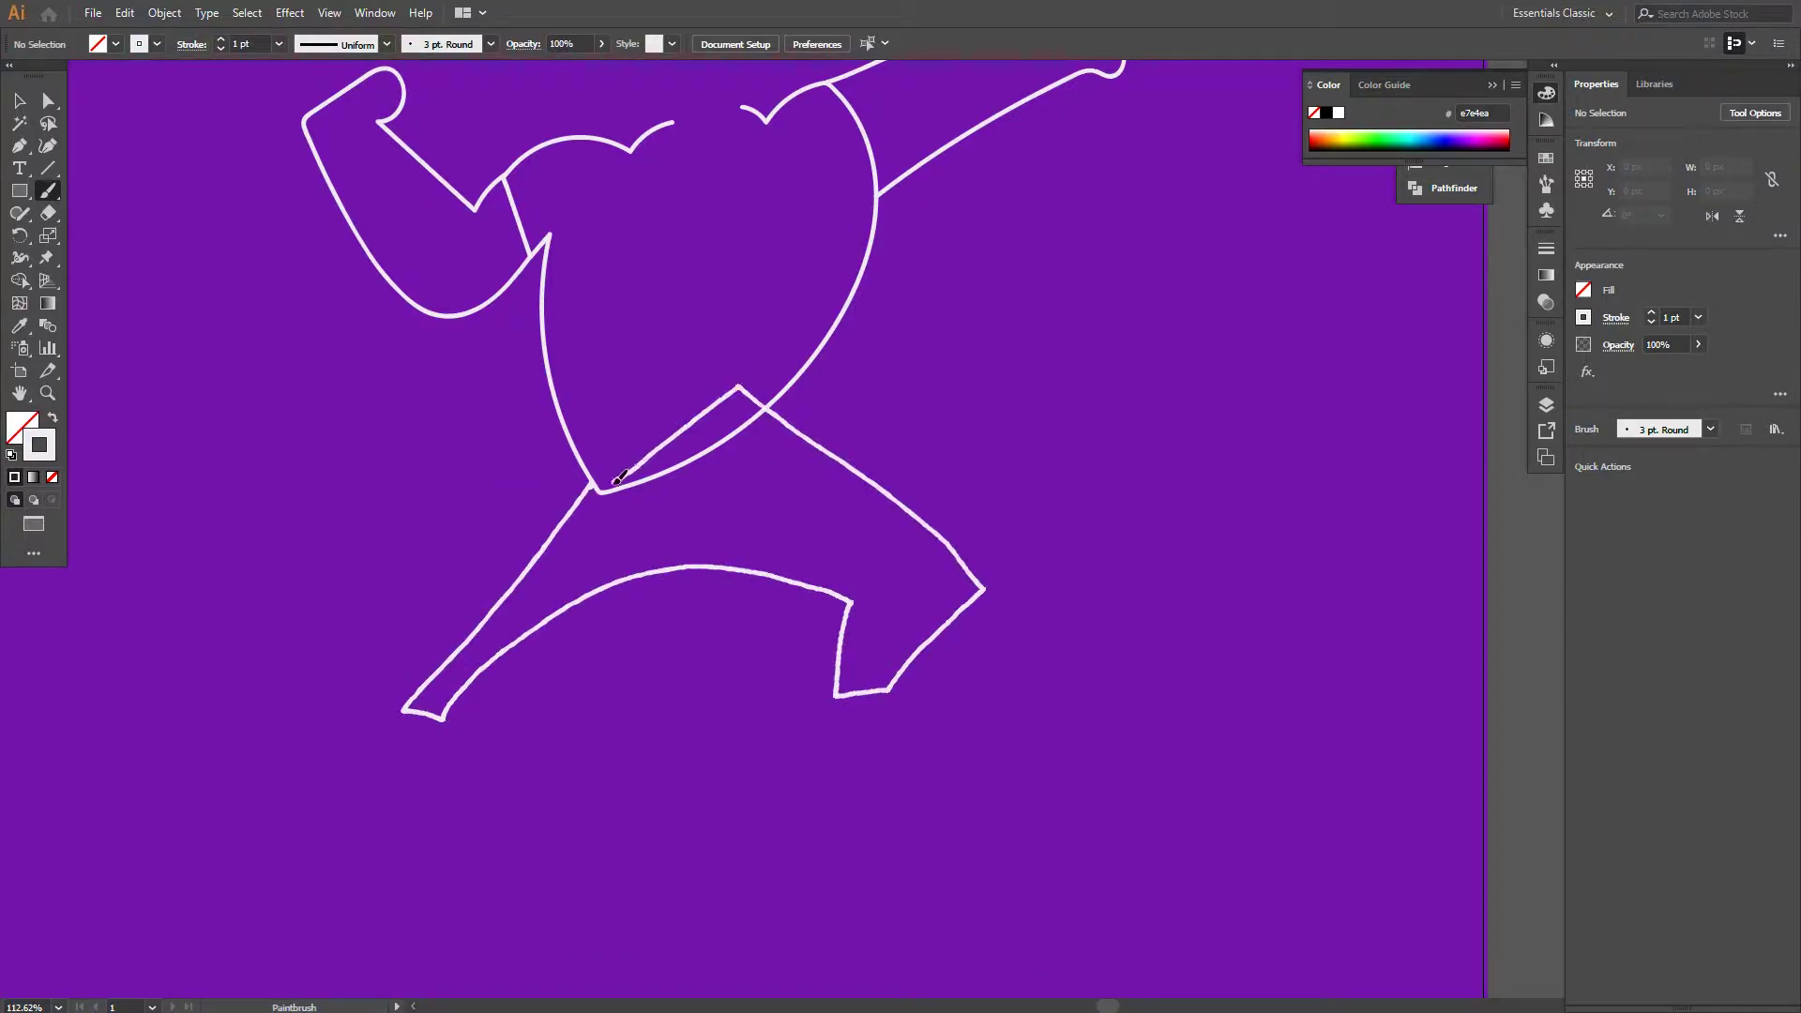
left_click_drag(620, 476, 605, 521)
key("a")
scroll(609, 483, "up", 5)
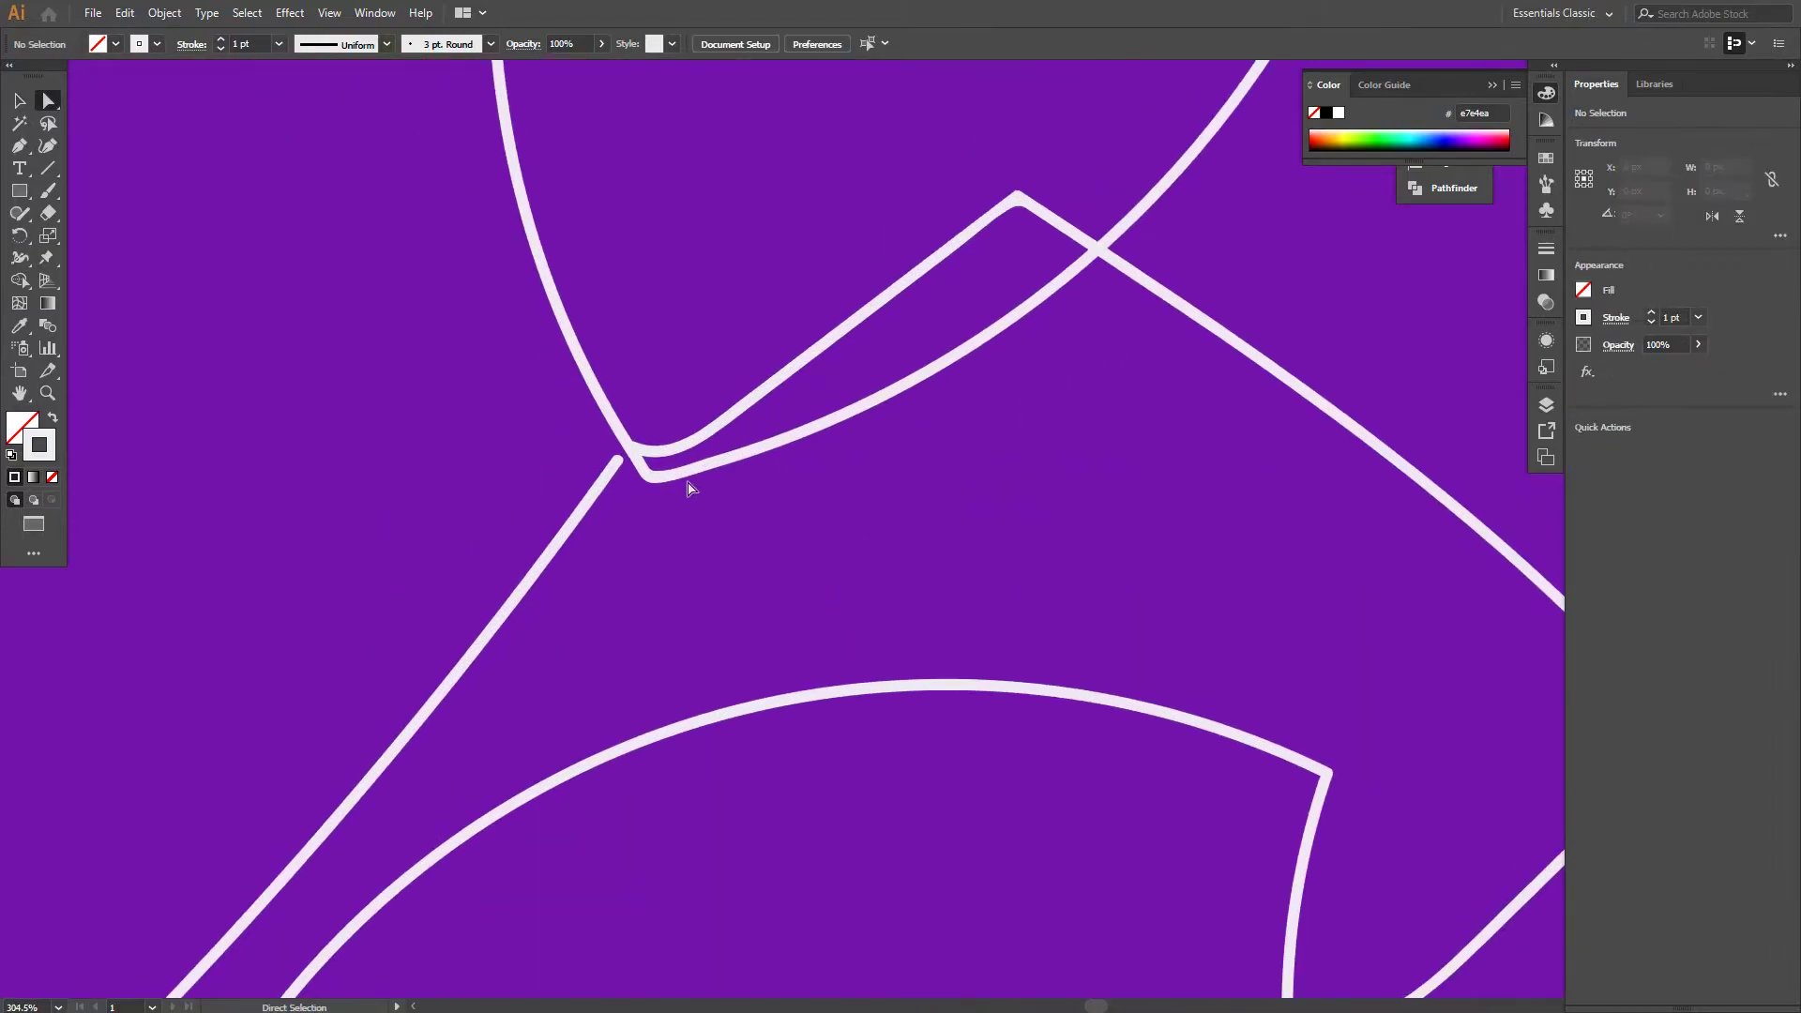
left_click(632, 449)
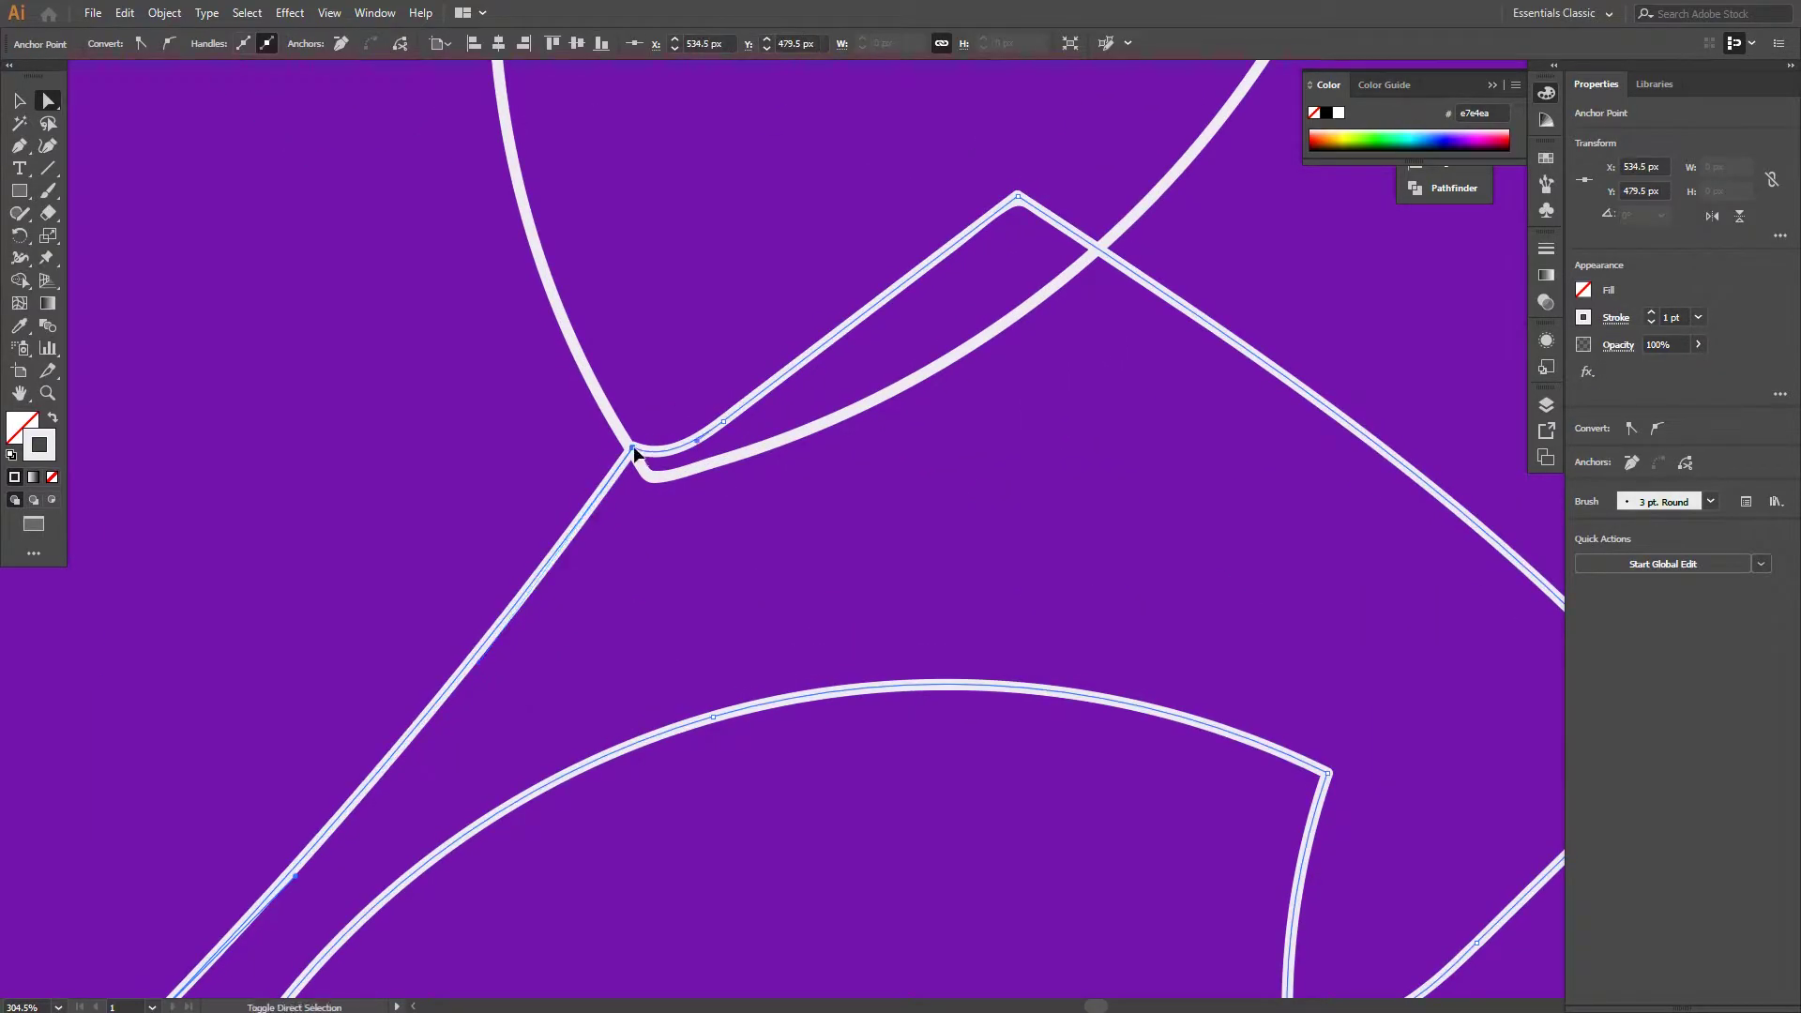
Nudge the trousers' lower-left corner anchor to the right
key("ctrl+shift+a")
key("v")
scroll(769, 565, "down", 2)
scroll(784, 571, "down", 2)
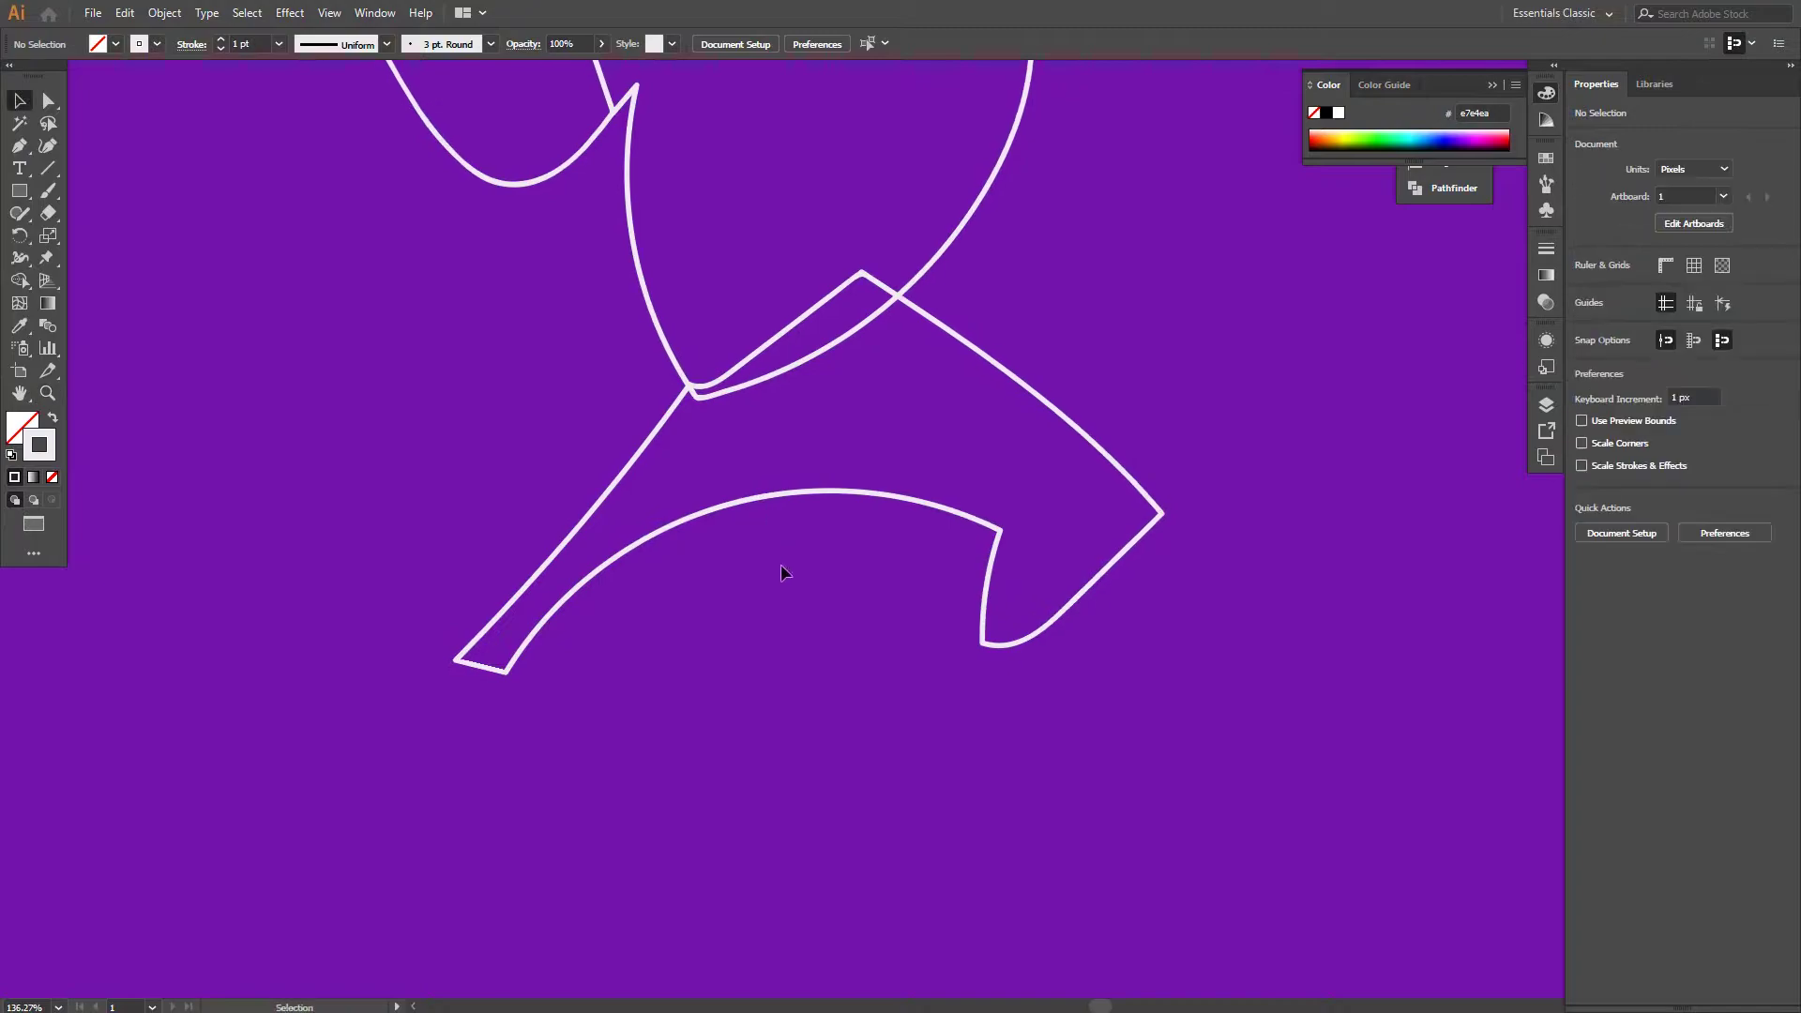
scroll(780, 565, "left", 2)
scroll(713, 591, "down", 1)
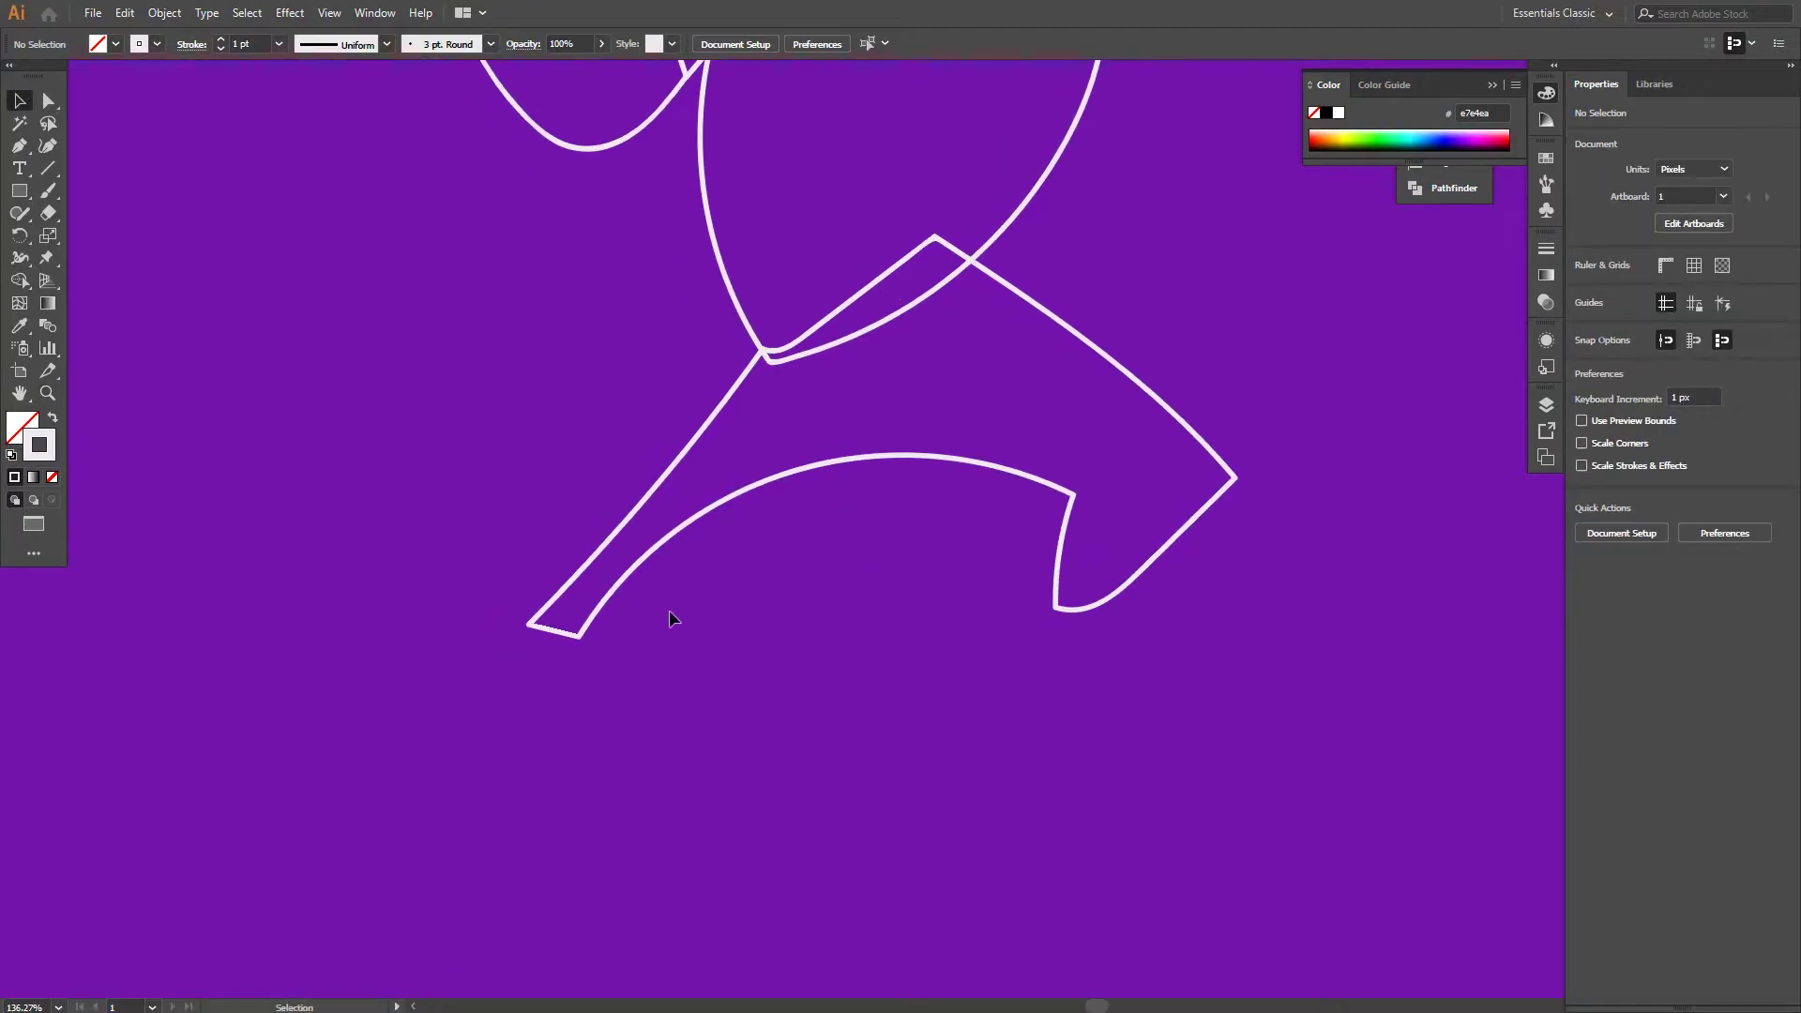
left_click(593, 636)
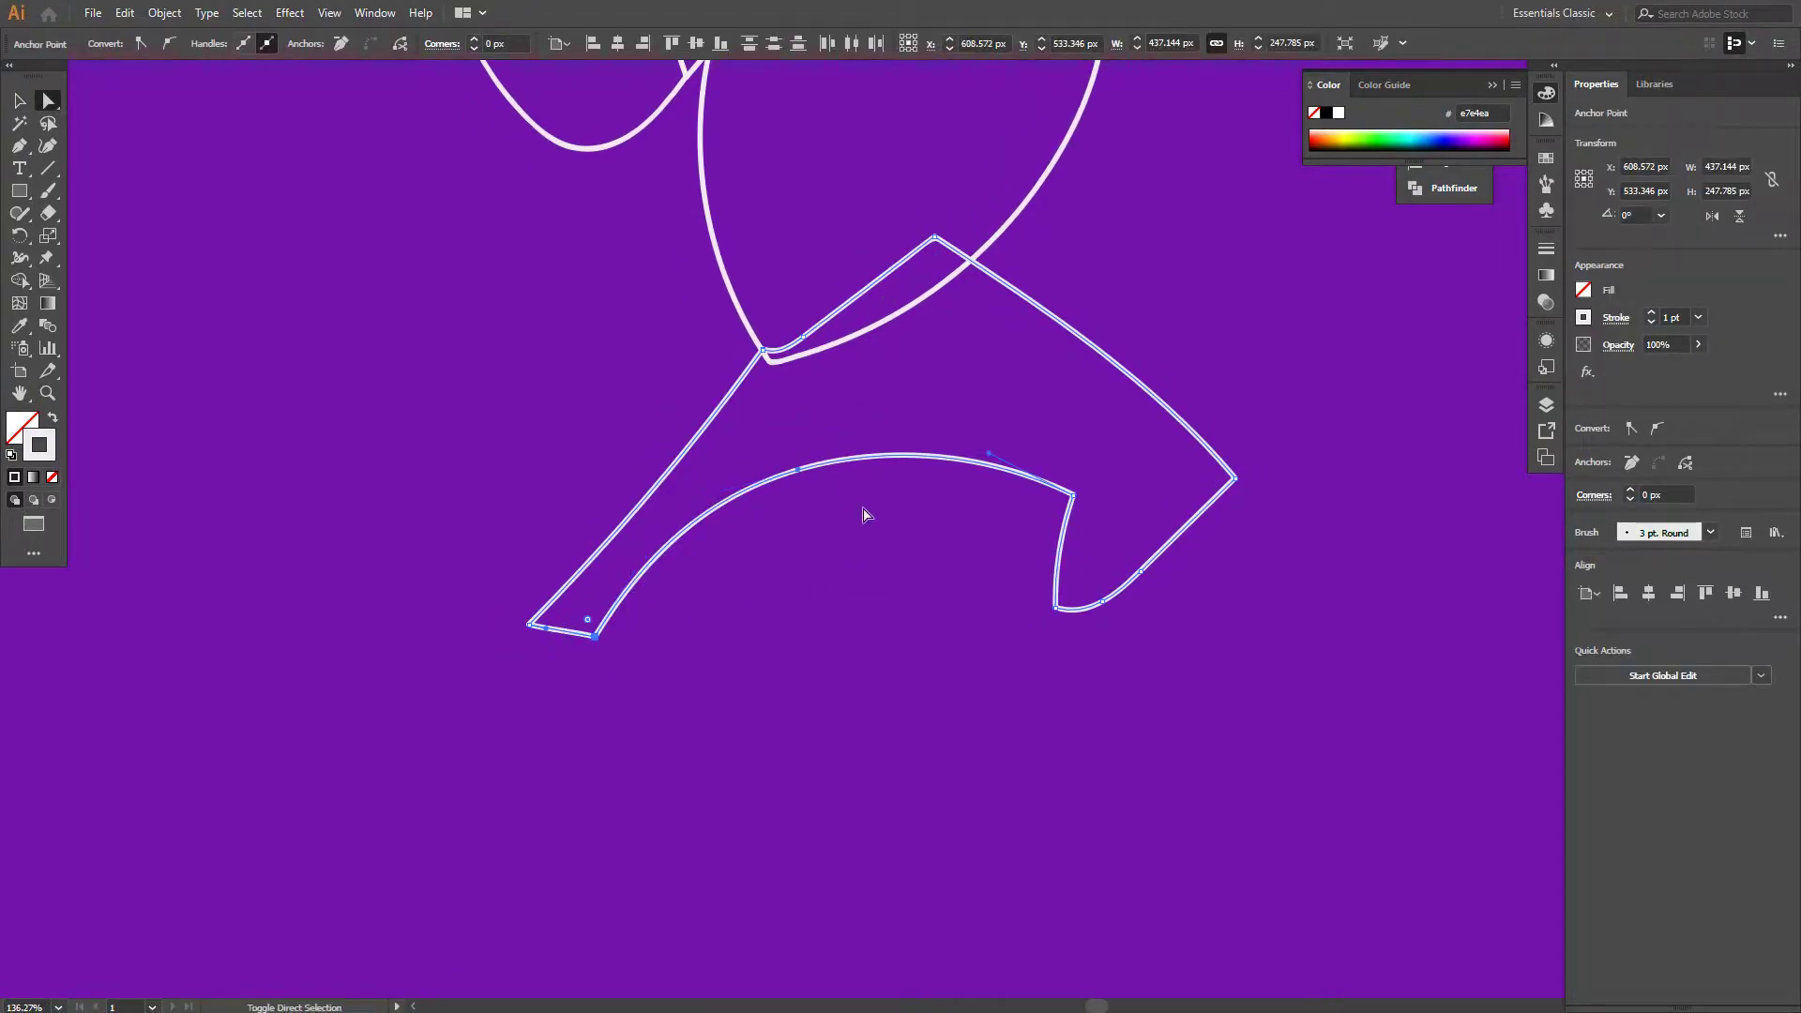
key("shift+Right")
key("shift+Right")
key("v")
key("ctrl+shift+a")
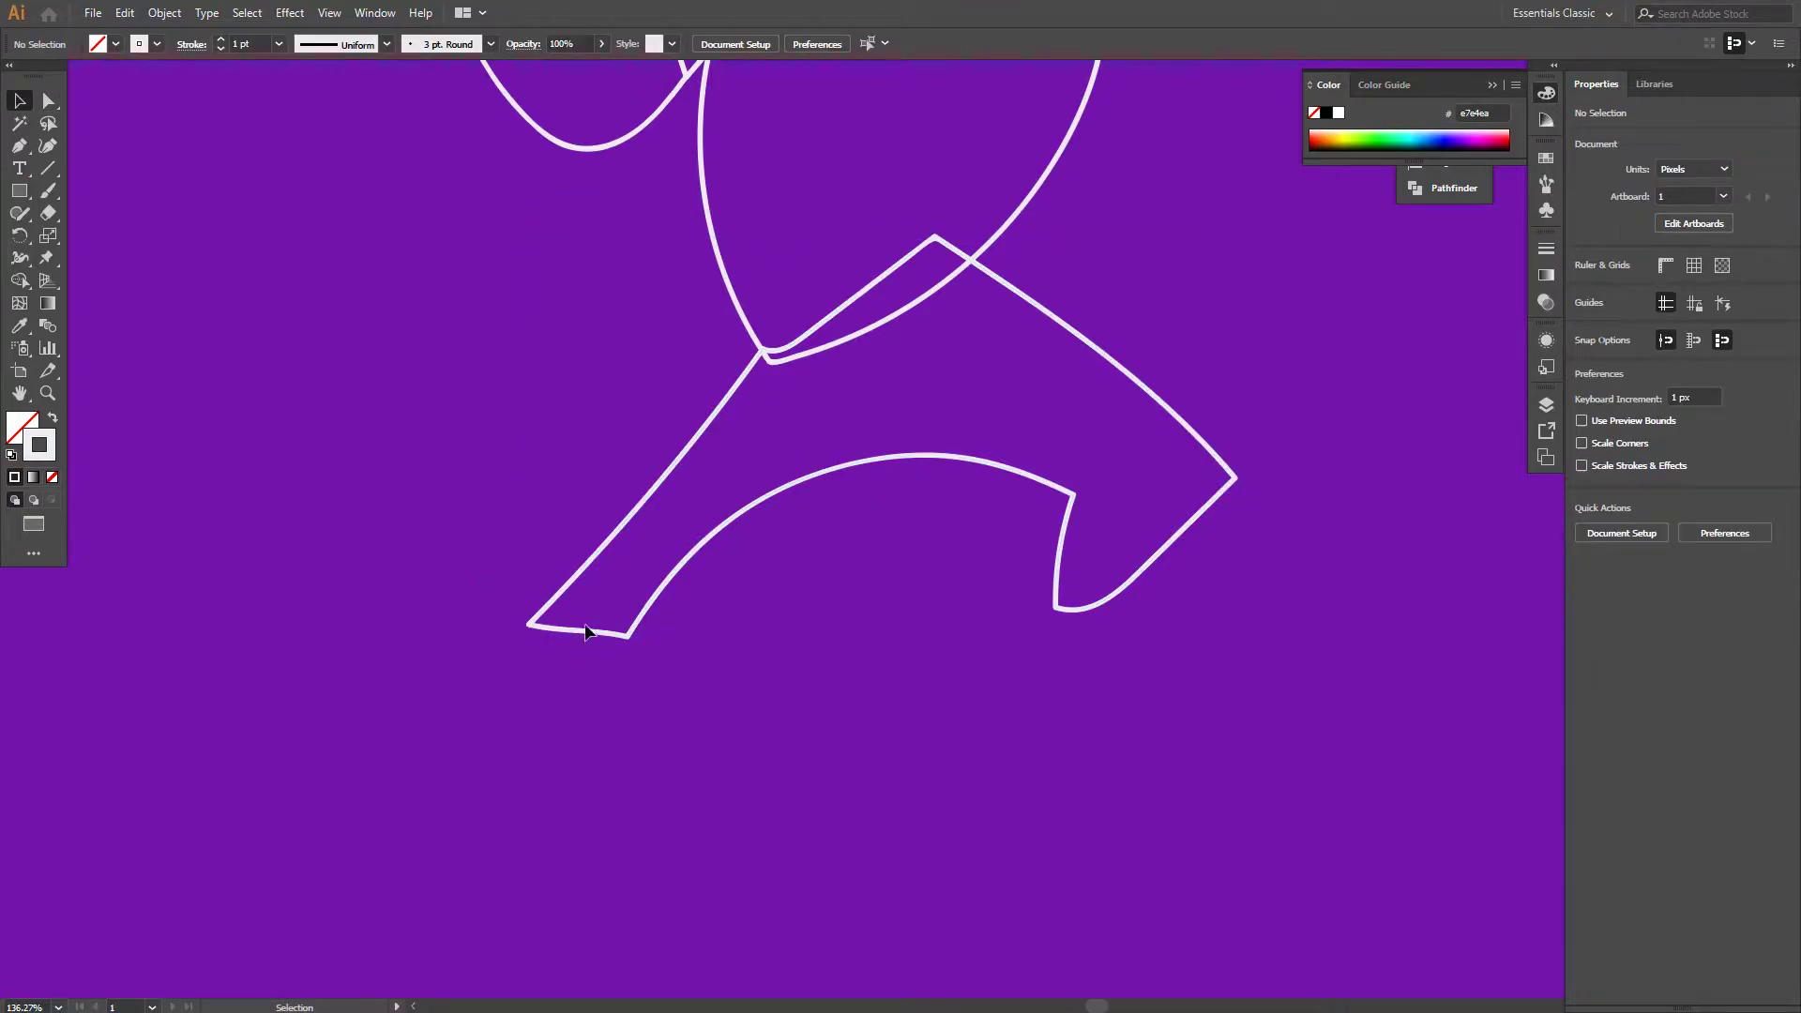
scroll(885, 551, "down", 2)
scroll(728, 763, "up", 2)
Paint a stroke across the torso's top gap and join it into the outline with Ctrl+J
left_click(583, 600)
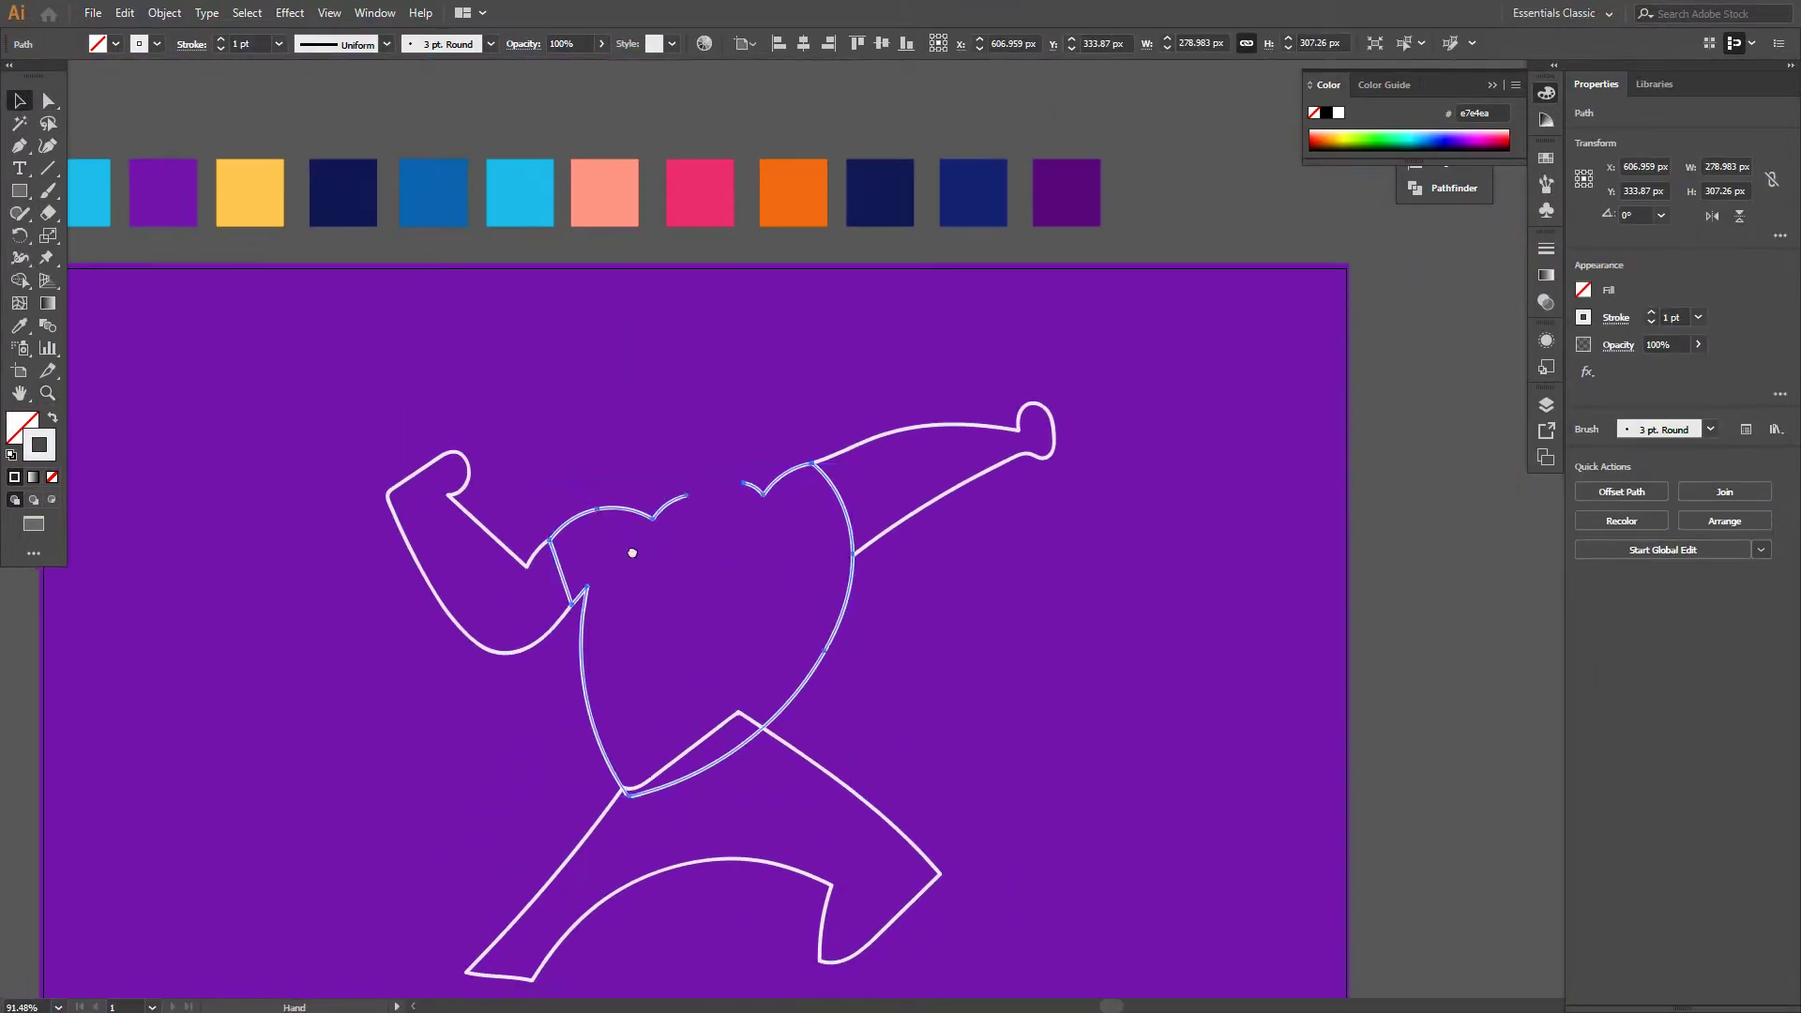
scroll(704, 450, "up", 2)
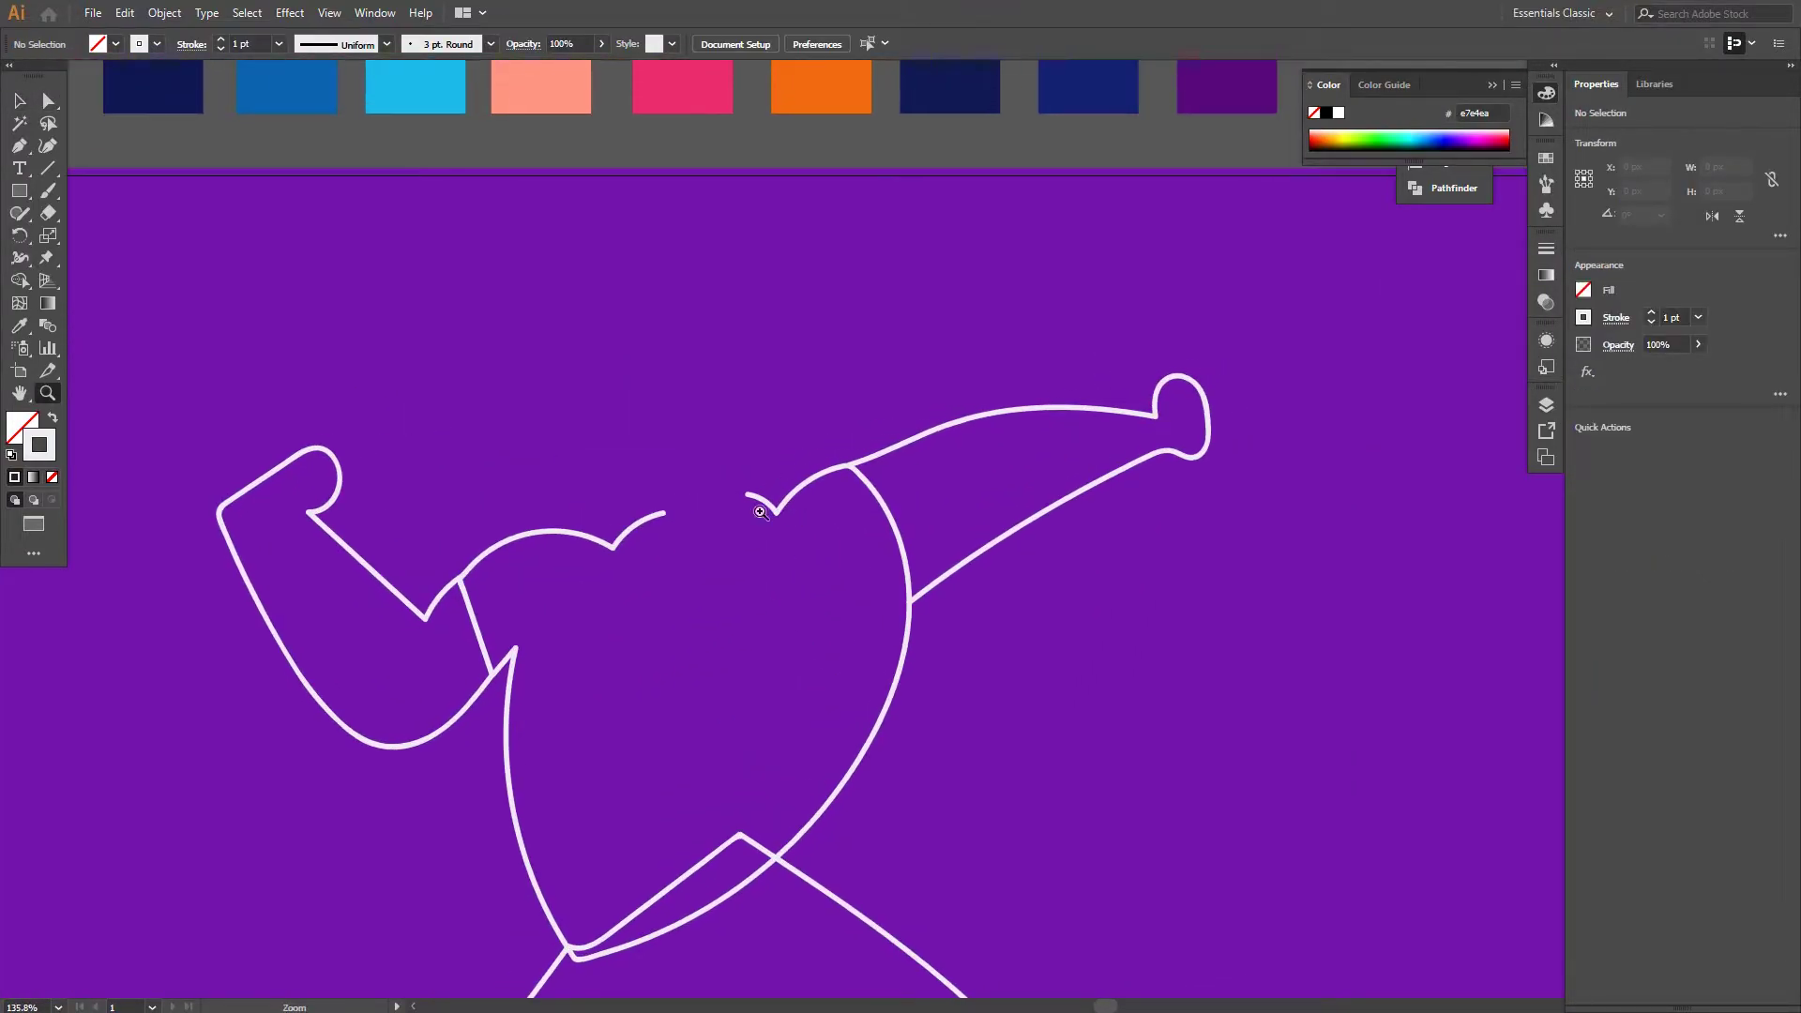
key("a")
left_click(663, 512)
key("ctrl+shift+a")
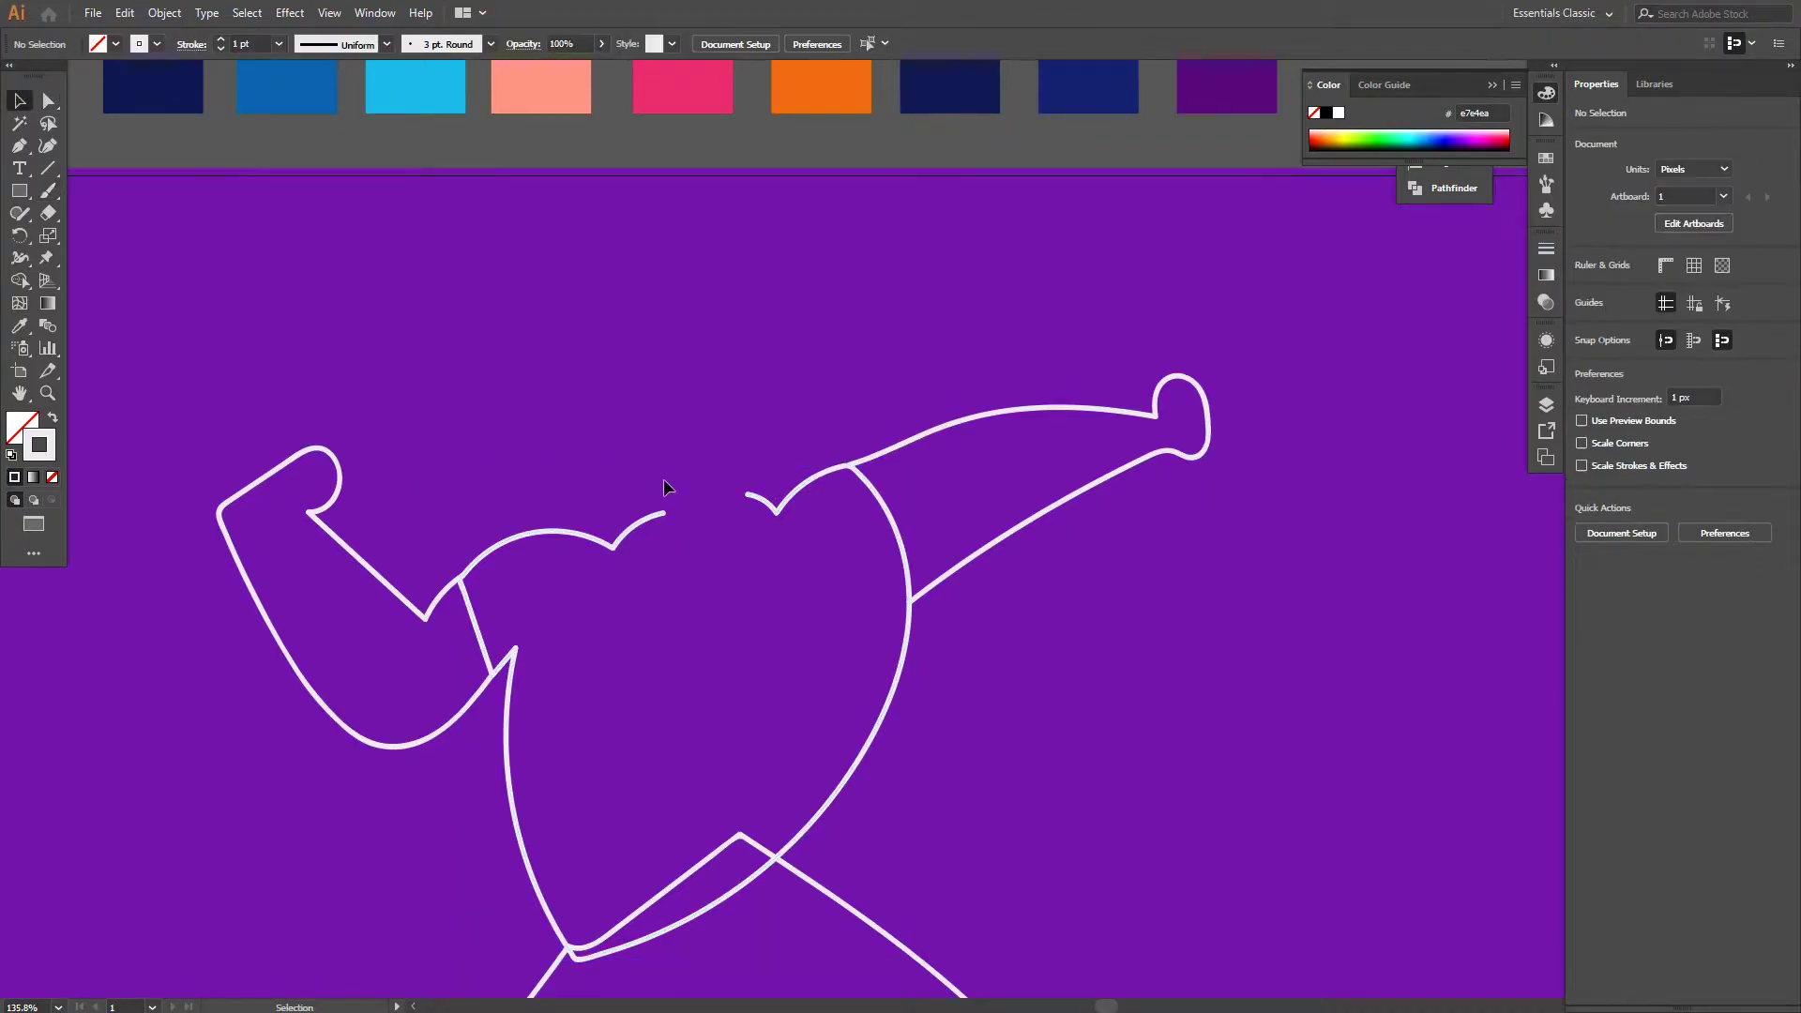
left_click_drag(663, 512, 747, 494)
key("a")
key("ctrl+j")
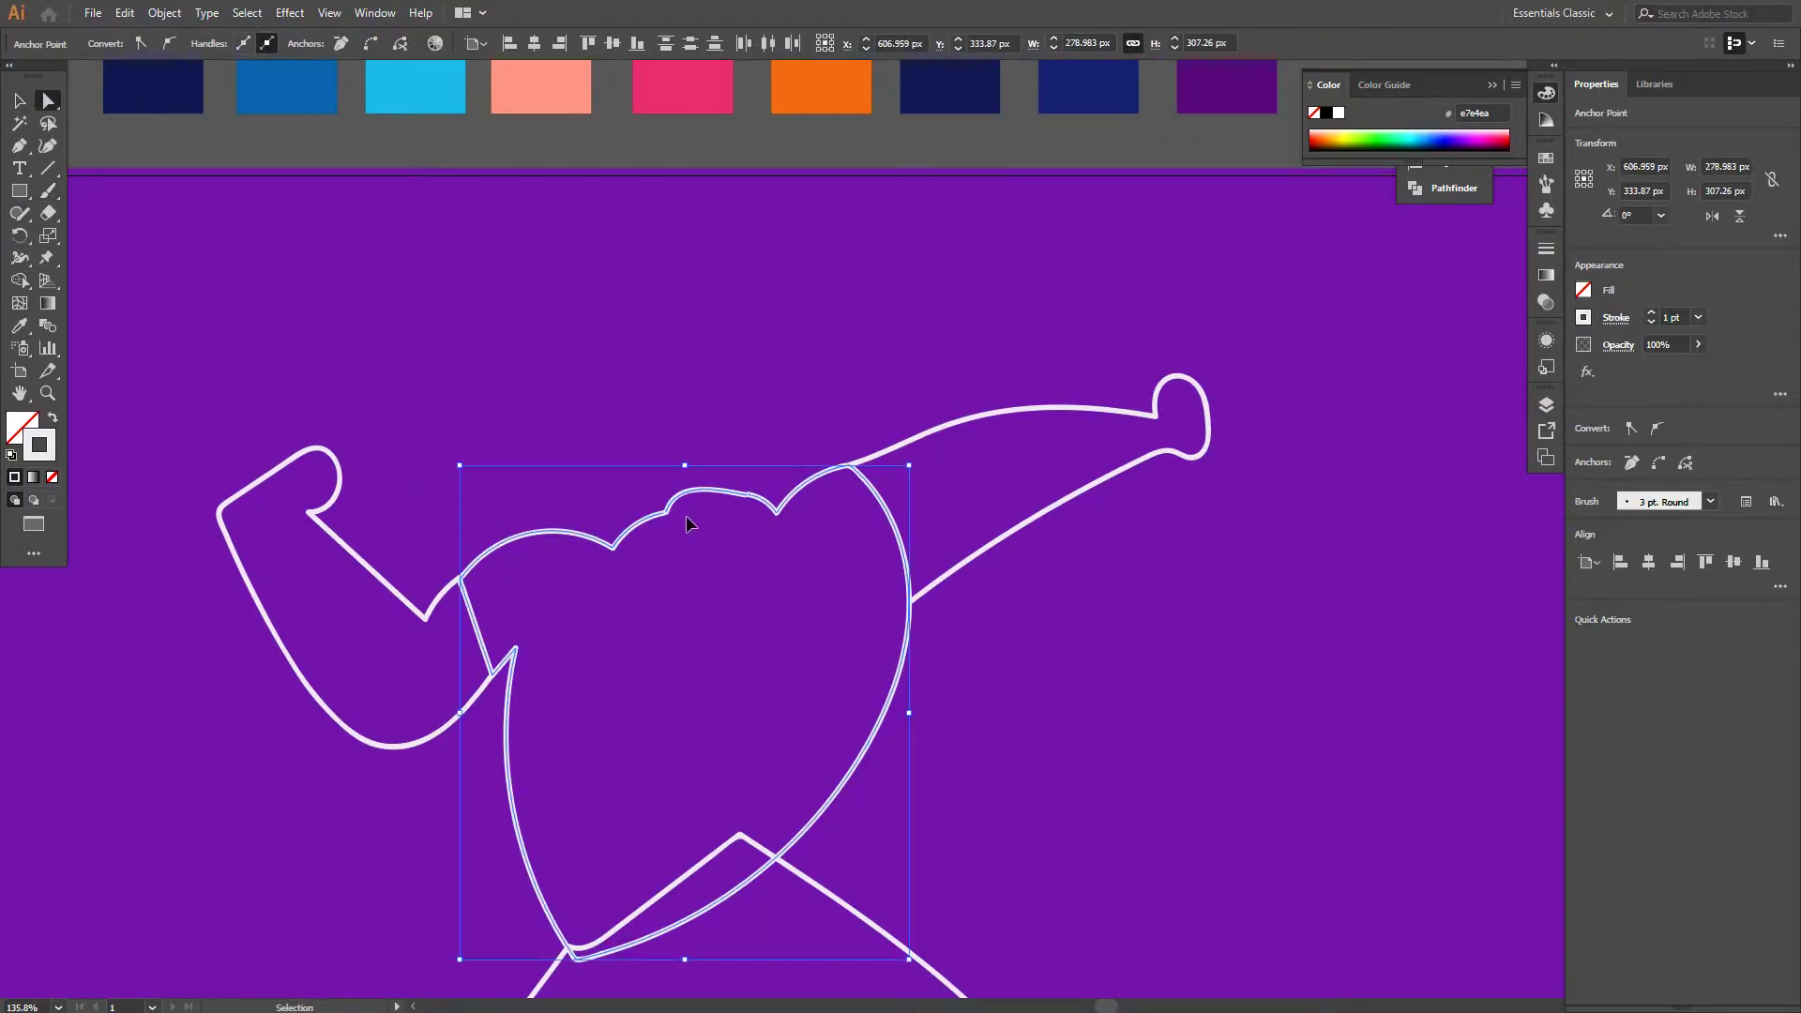
key("ctrl+shift+a")
Reselect the joined torso outline and zoom out to view the figure
key("z")
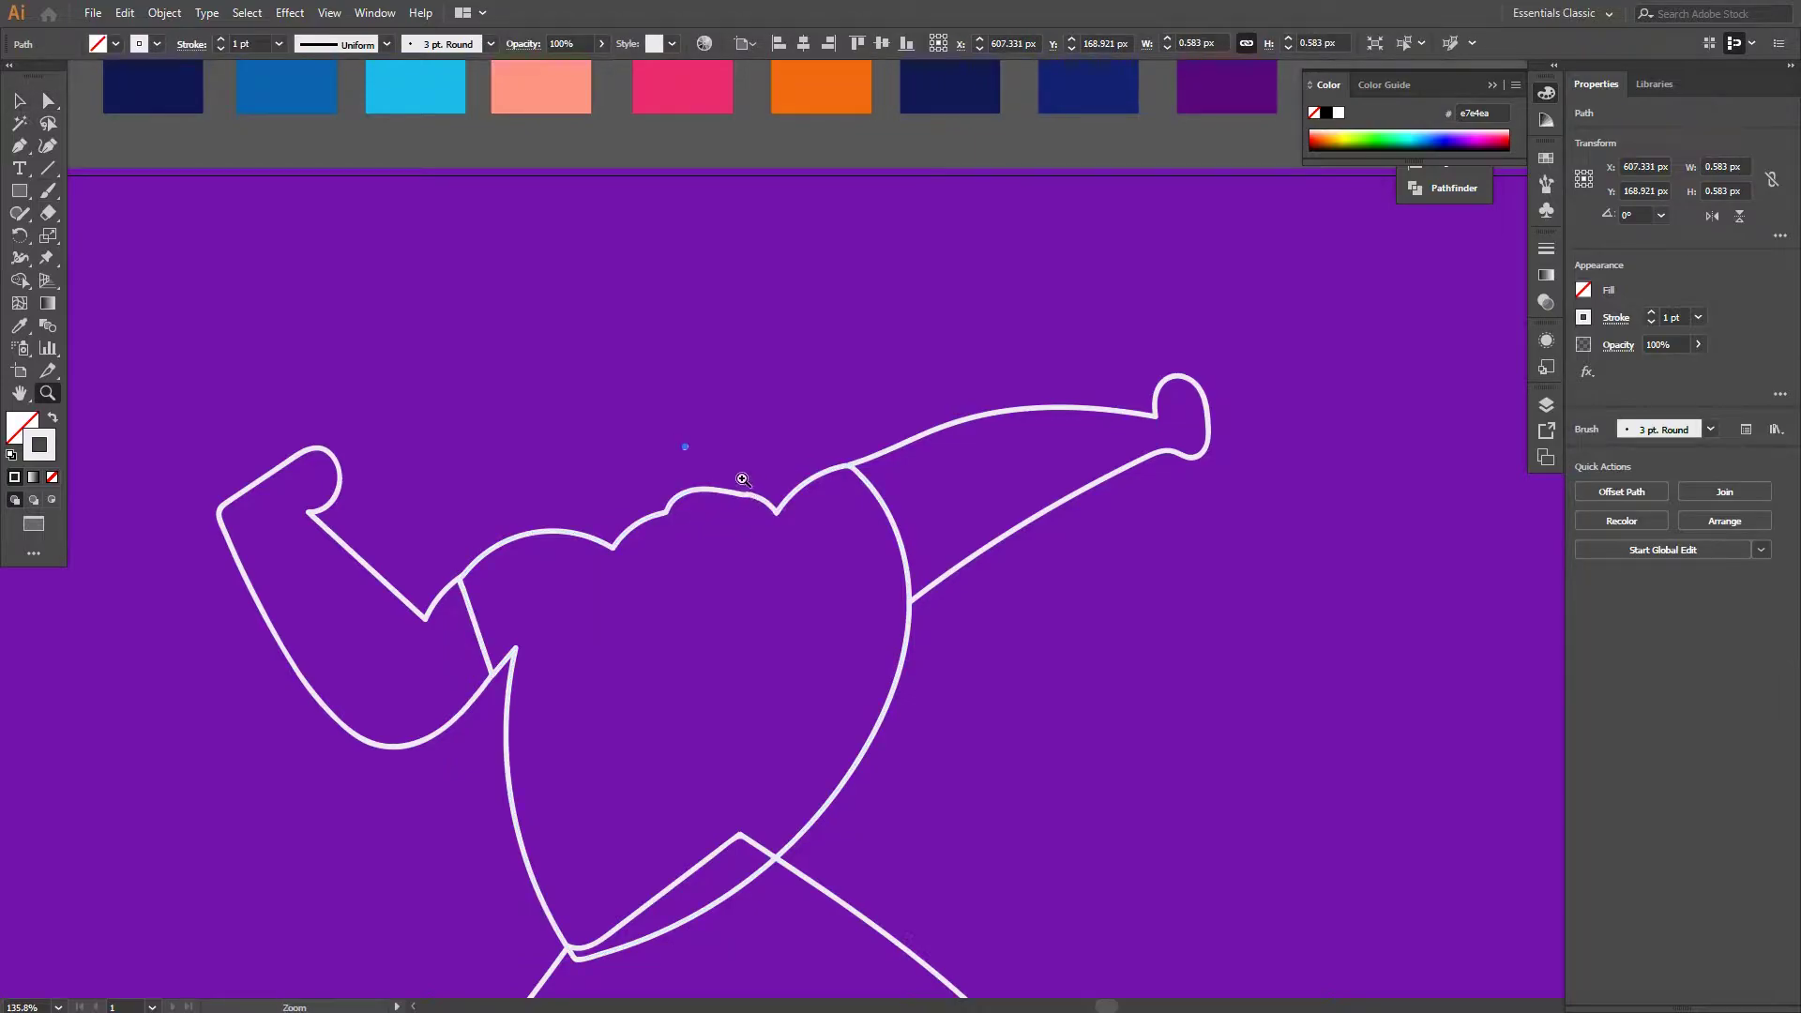
left_click(742, 481, "ctrl")
key("v")
scroll(702, 448, "down", 2, "alt")
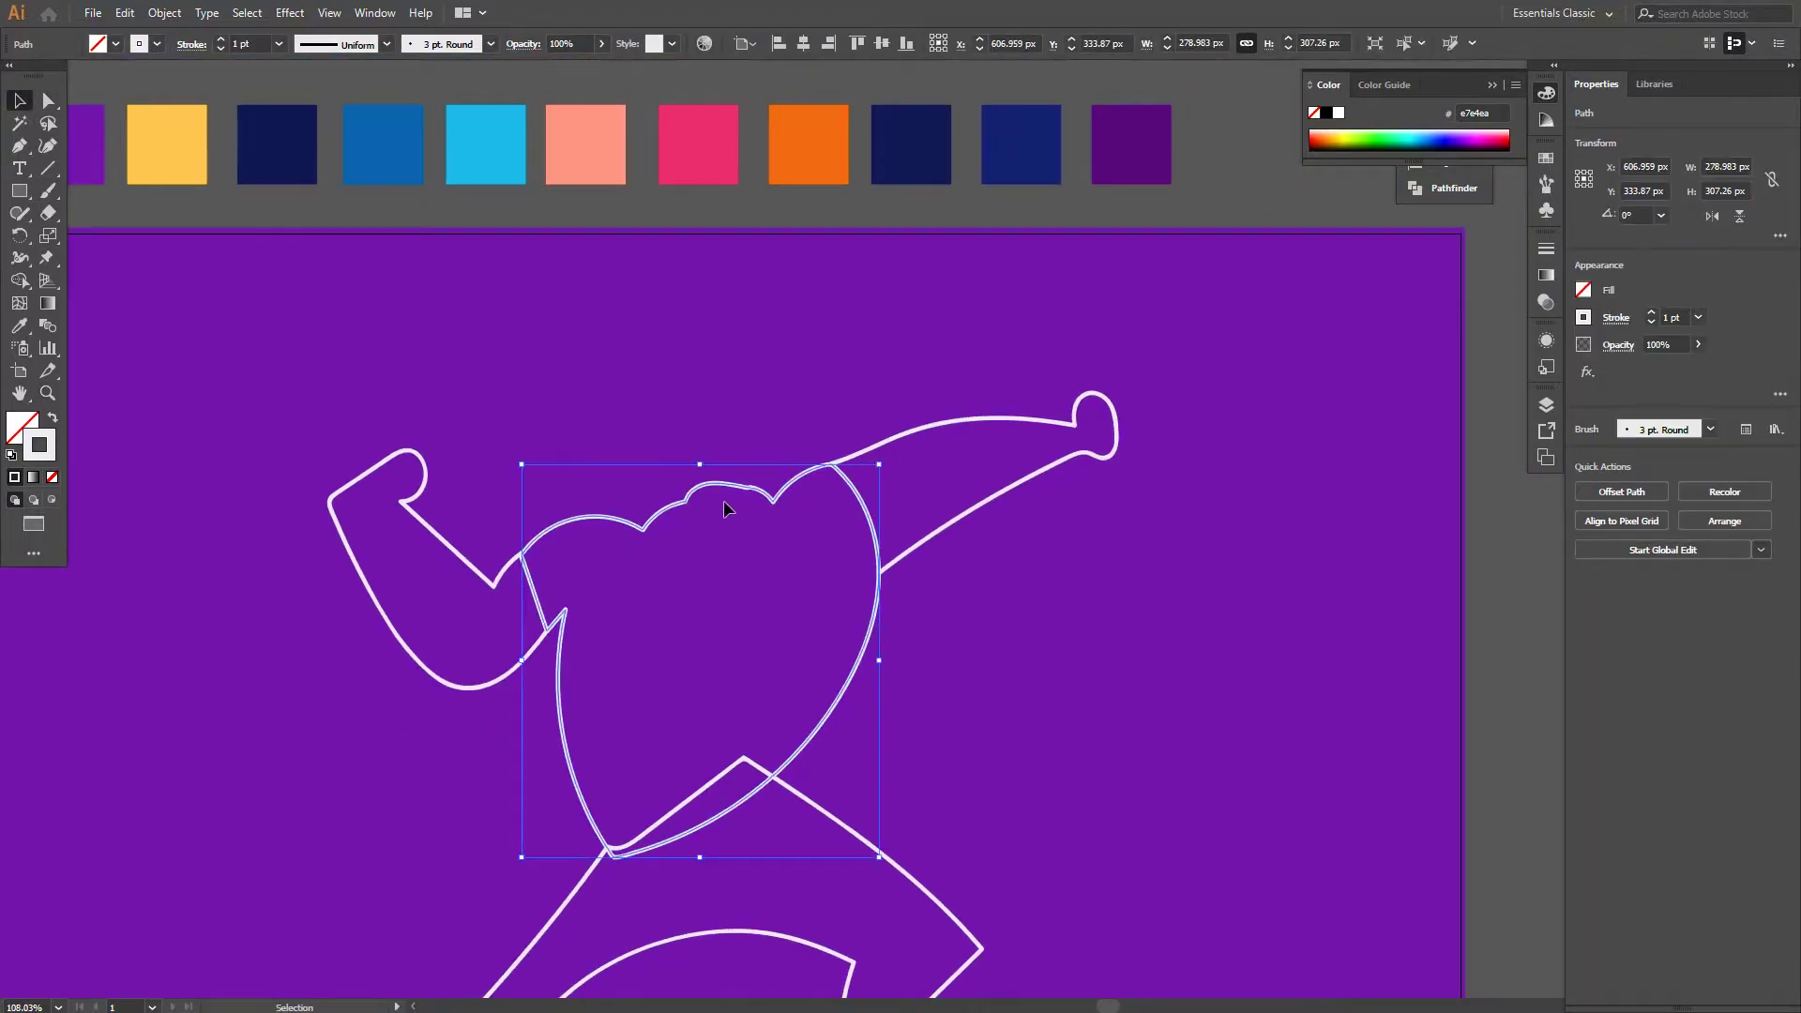
key("i")
scroll(731, 406, "left", 3)
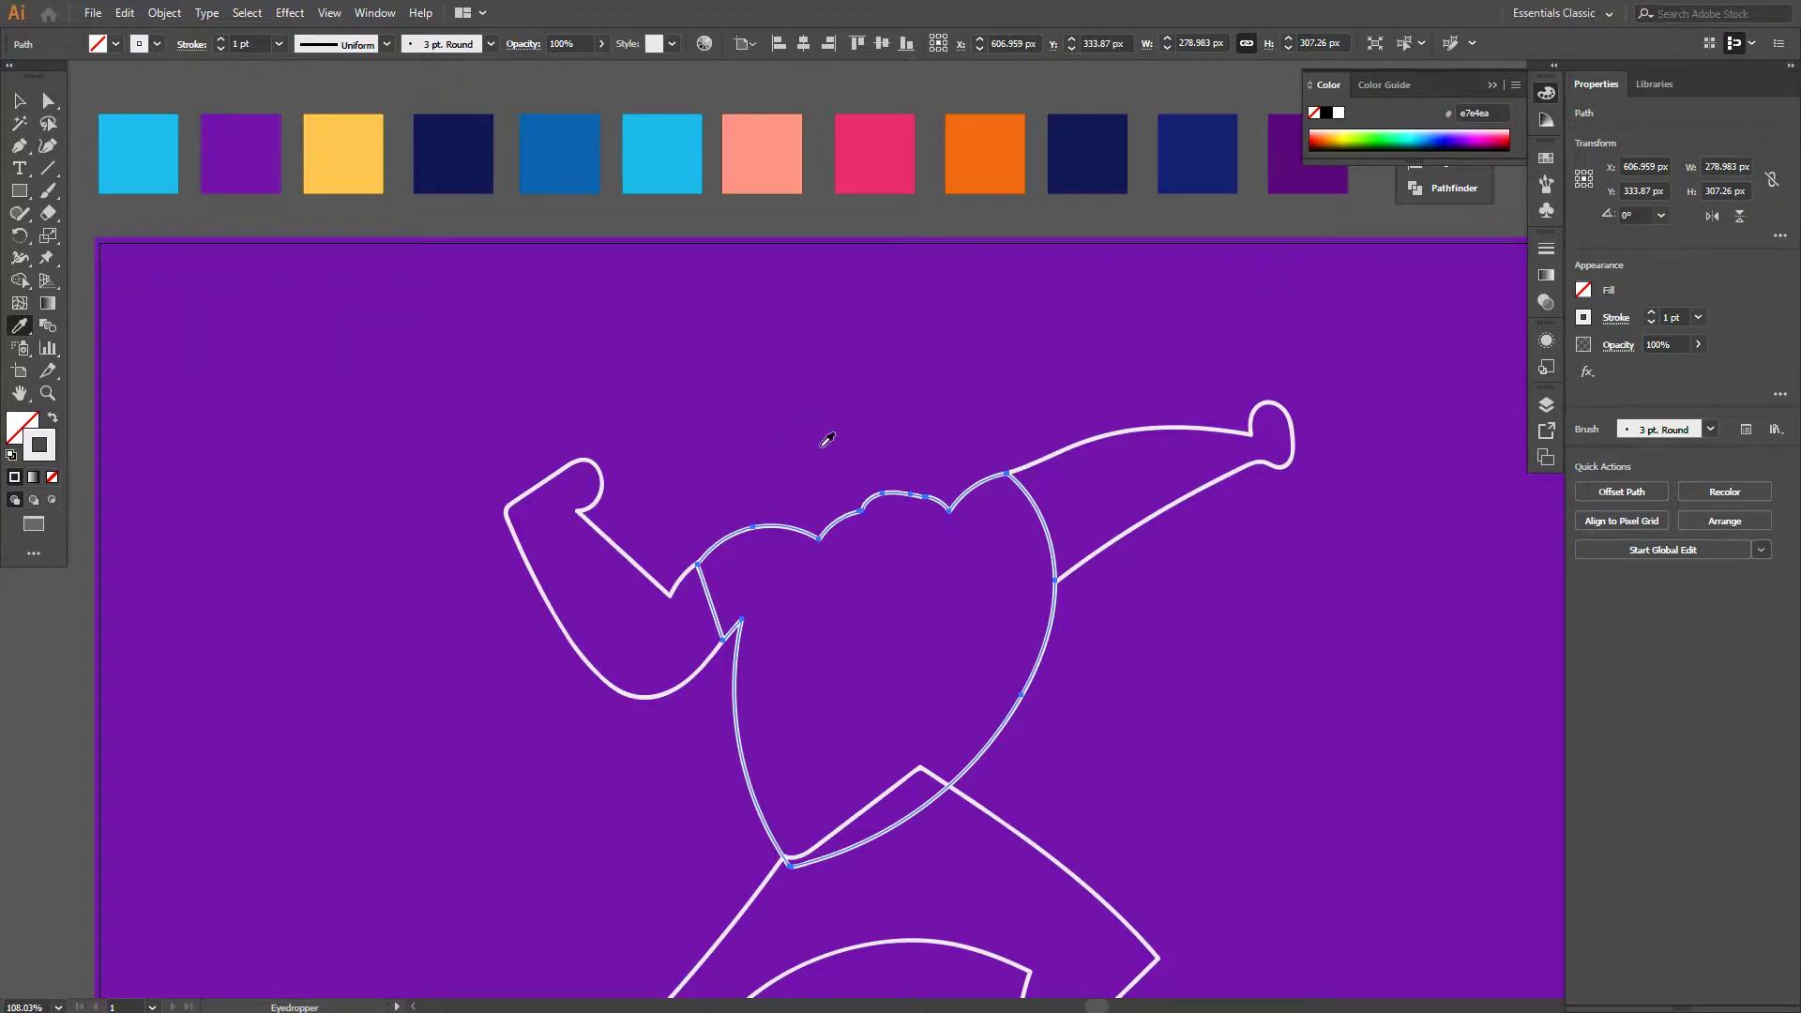
Fill both arms with the salmon swatch colour
left_click(669, 593, "ctrl")
left_click(1031, 464, "ctrl+shift")
left_click(762, 154)
key("v")
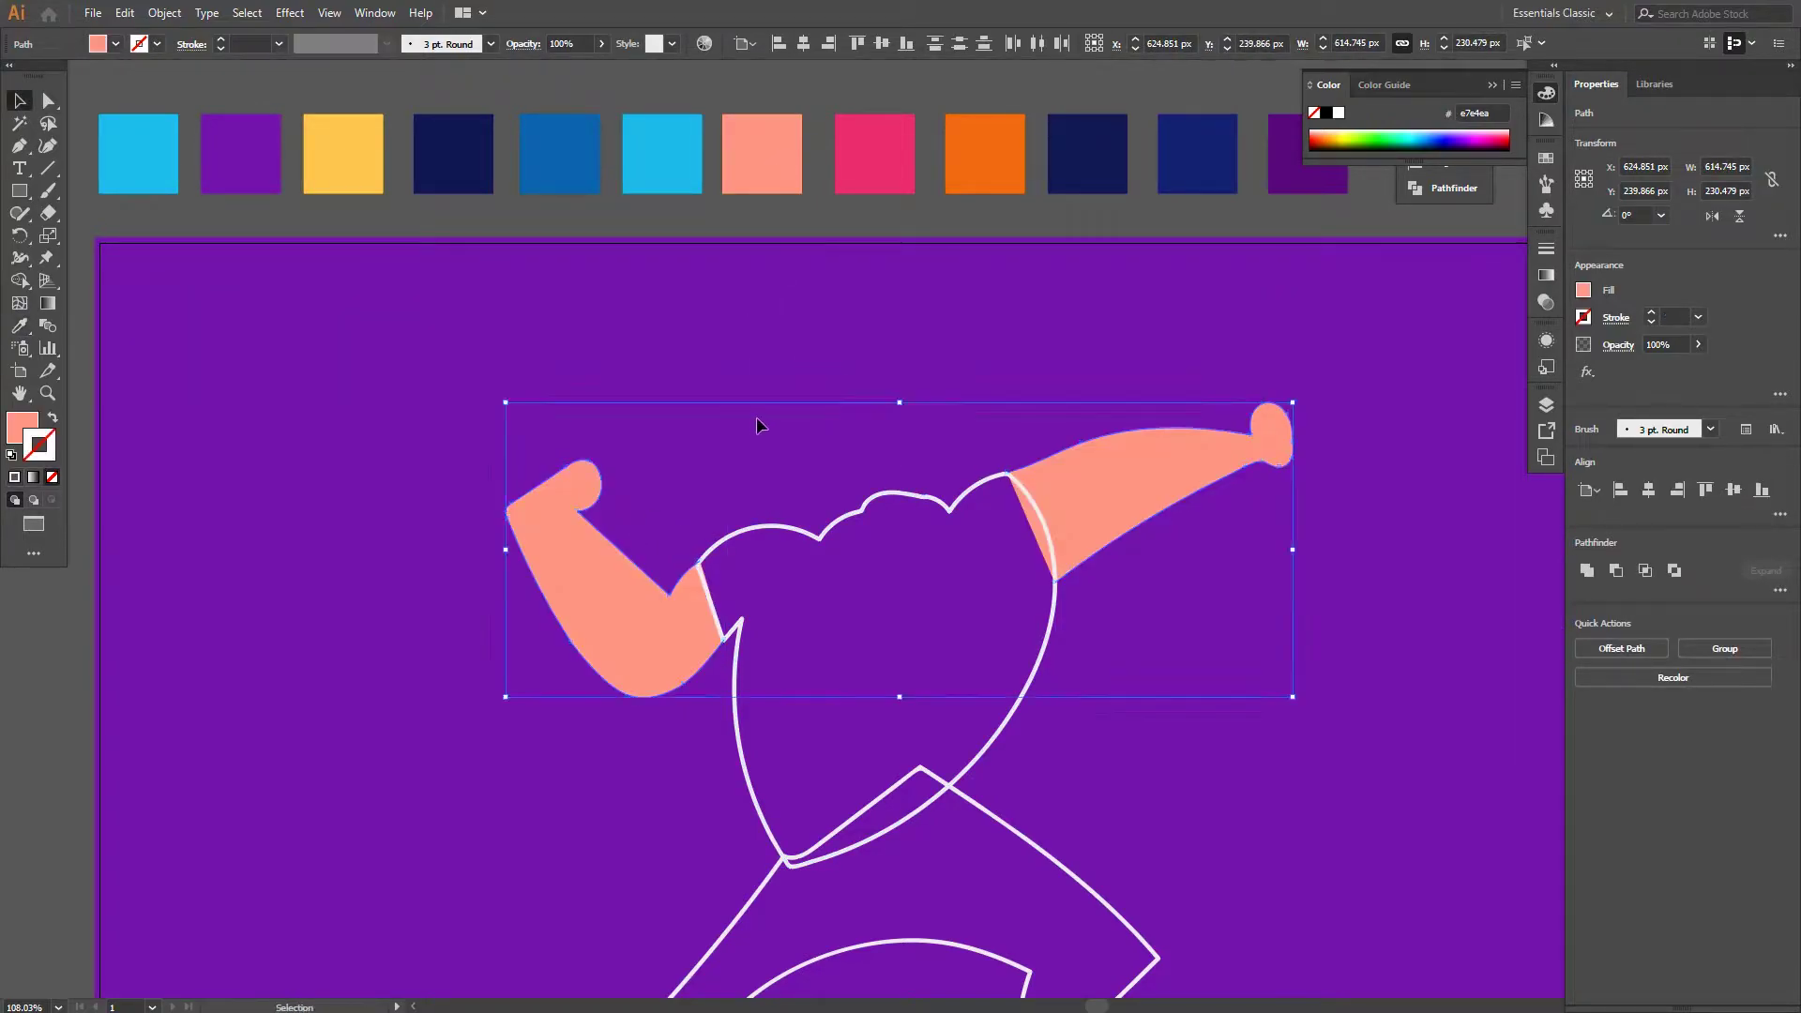
Fill the heart-shaped torso with the navy swatch colour
left_click(798, 542)
key("i")
left_click(431, 155)
key("v")
left_click(991, 661)
Fill the trousers with the blue swatch colour
scroll(991, 661, "down", 2)
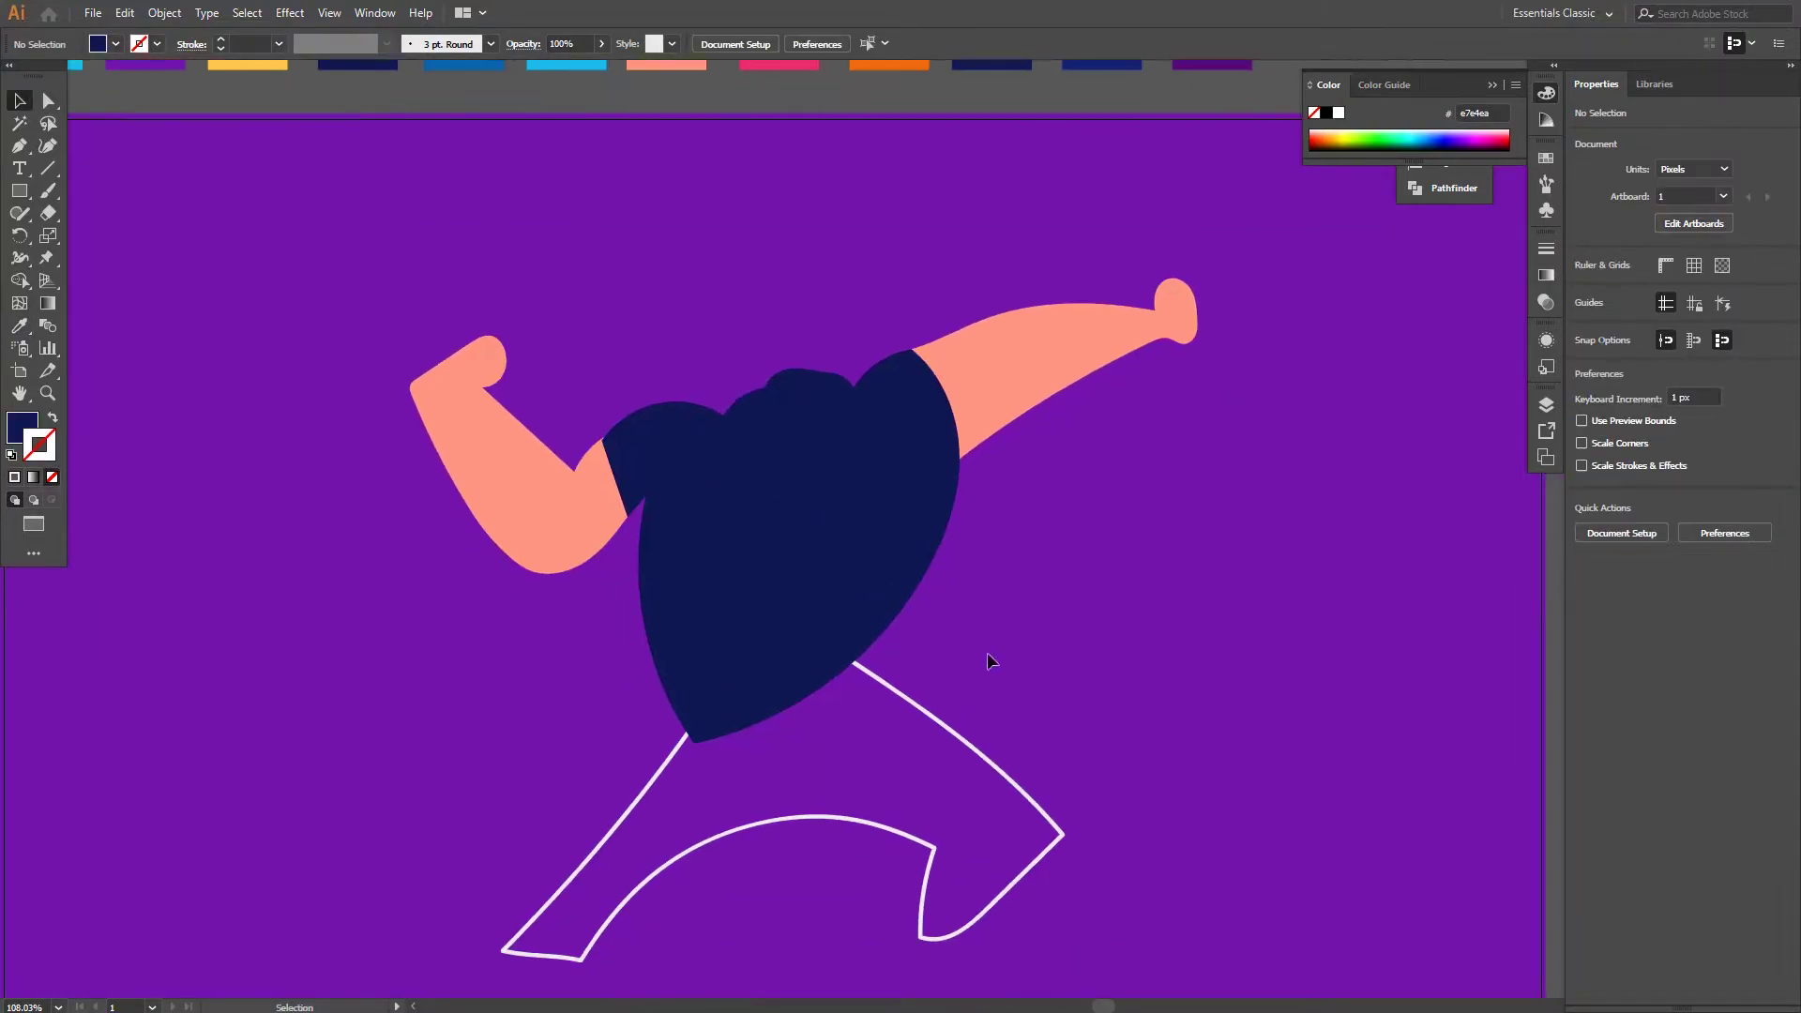
scroll(991, 661, "up", 3)
left_click(692, 925)
key("i")
left_click(507, 177)
key("ctrl+shift+a")
scroll(758, 448, "down", 2)
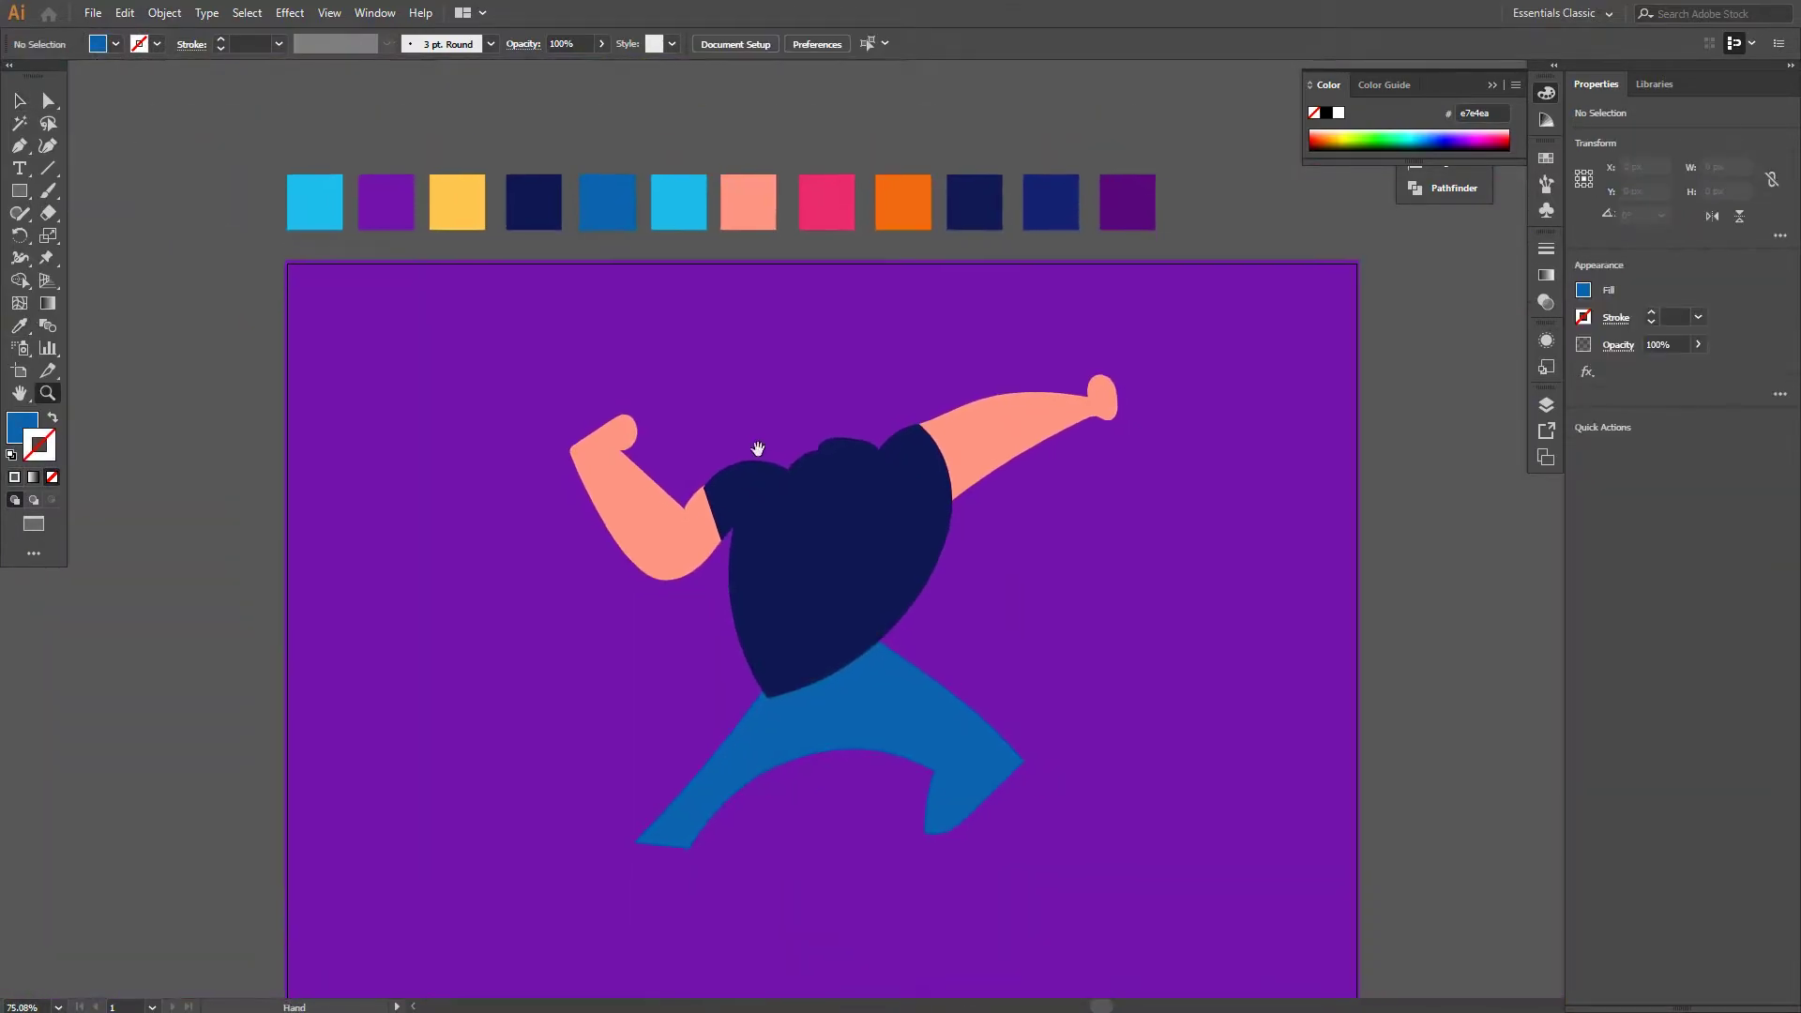
scroll(893, 603, "up", 2)
scroll(949, 704, "up", 2)
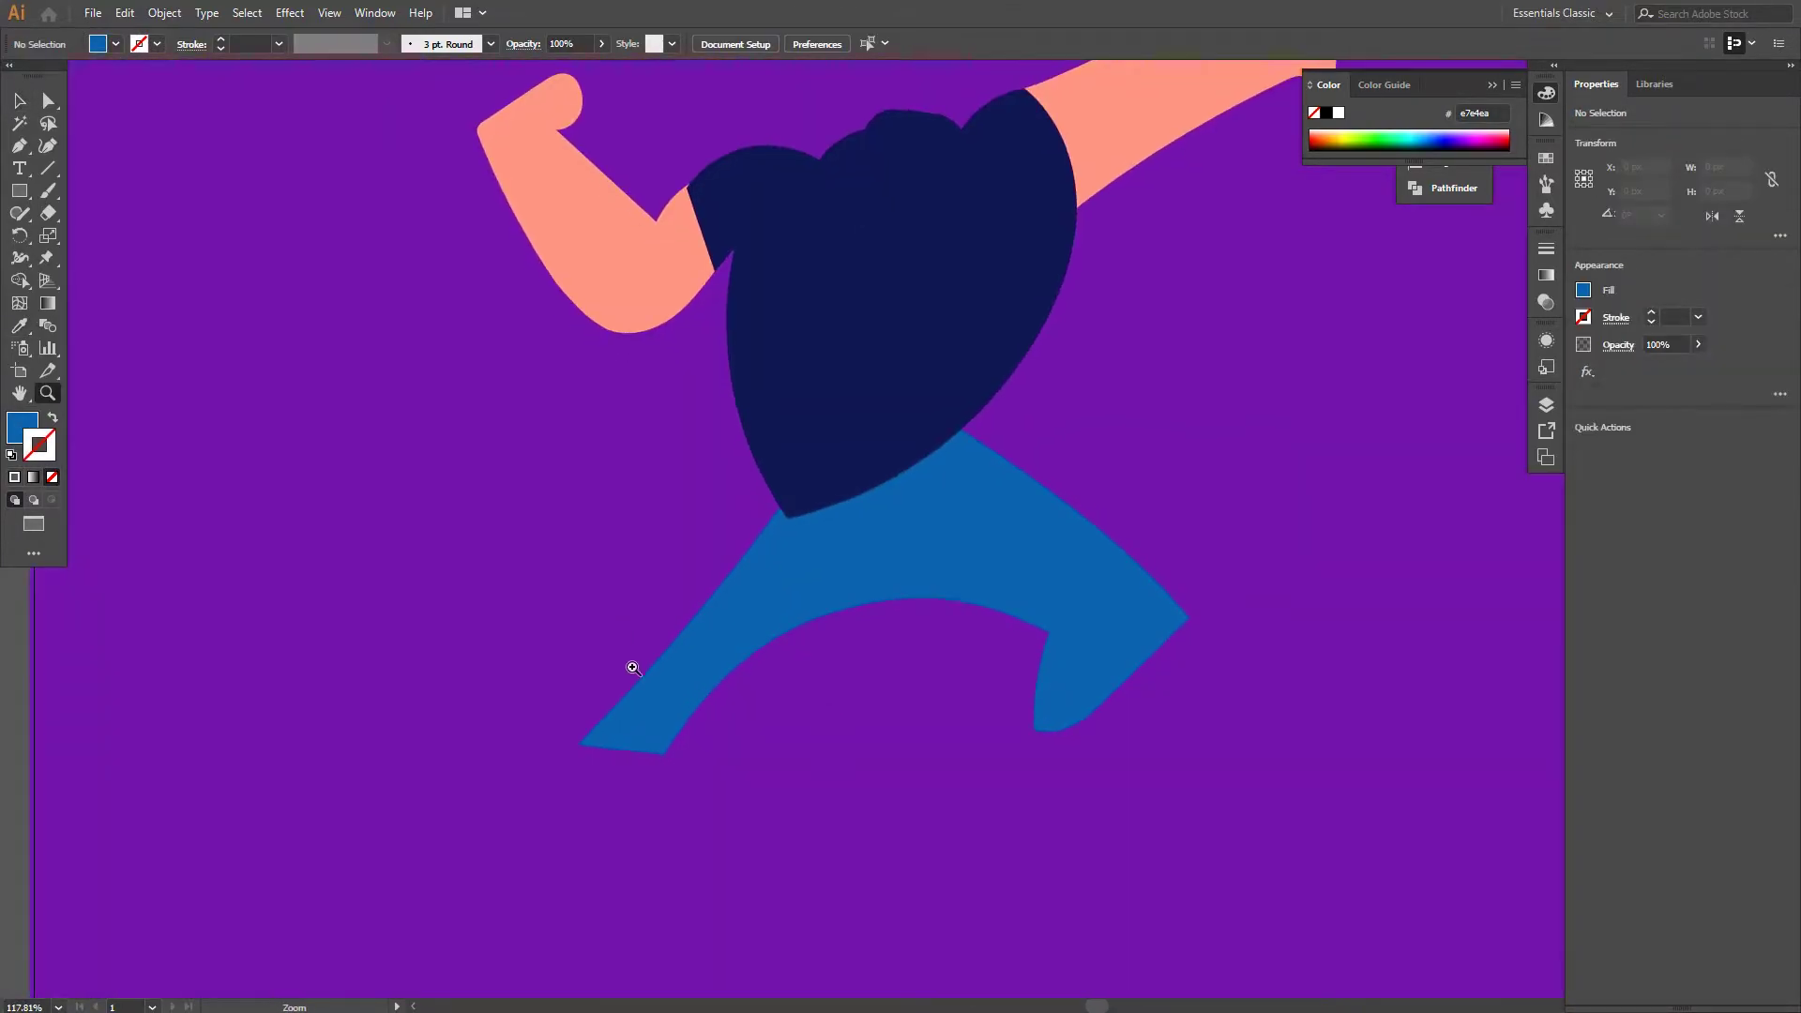
Paint a light blue ankle band at the end of the left trouser leg
scroll(626, 727, "up", 1)
key("b")
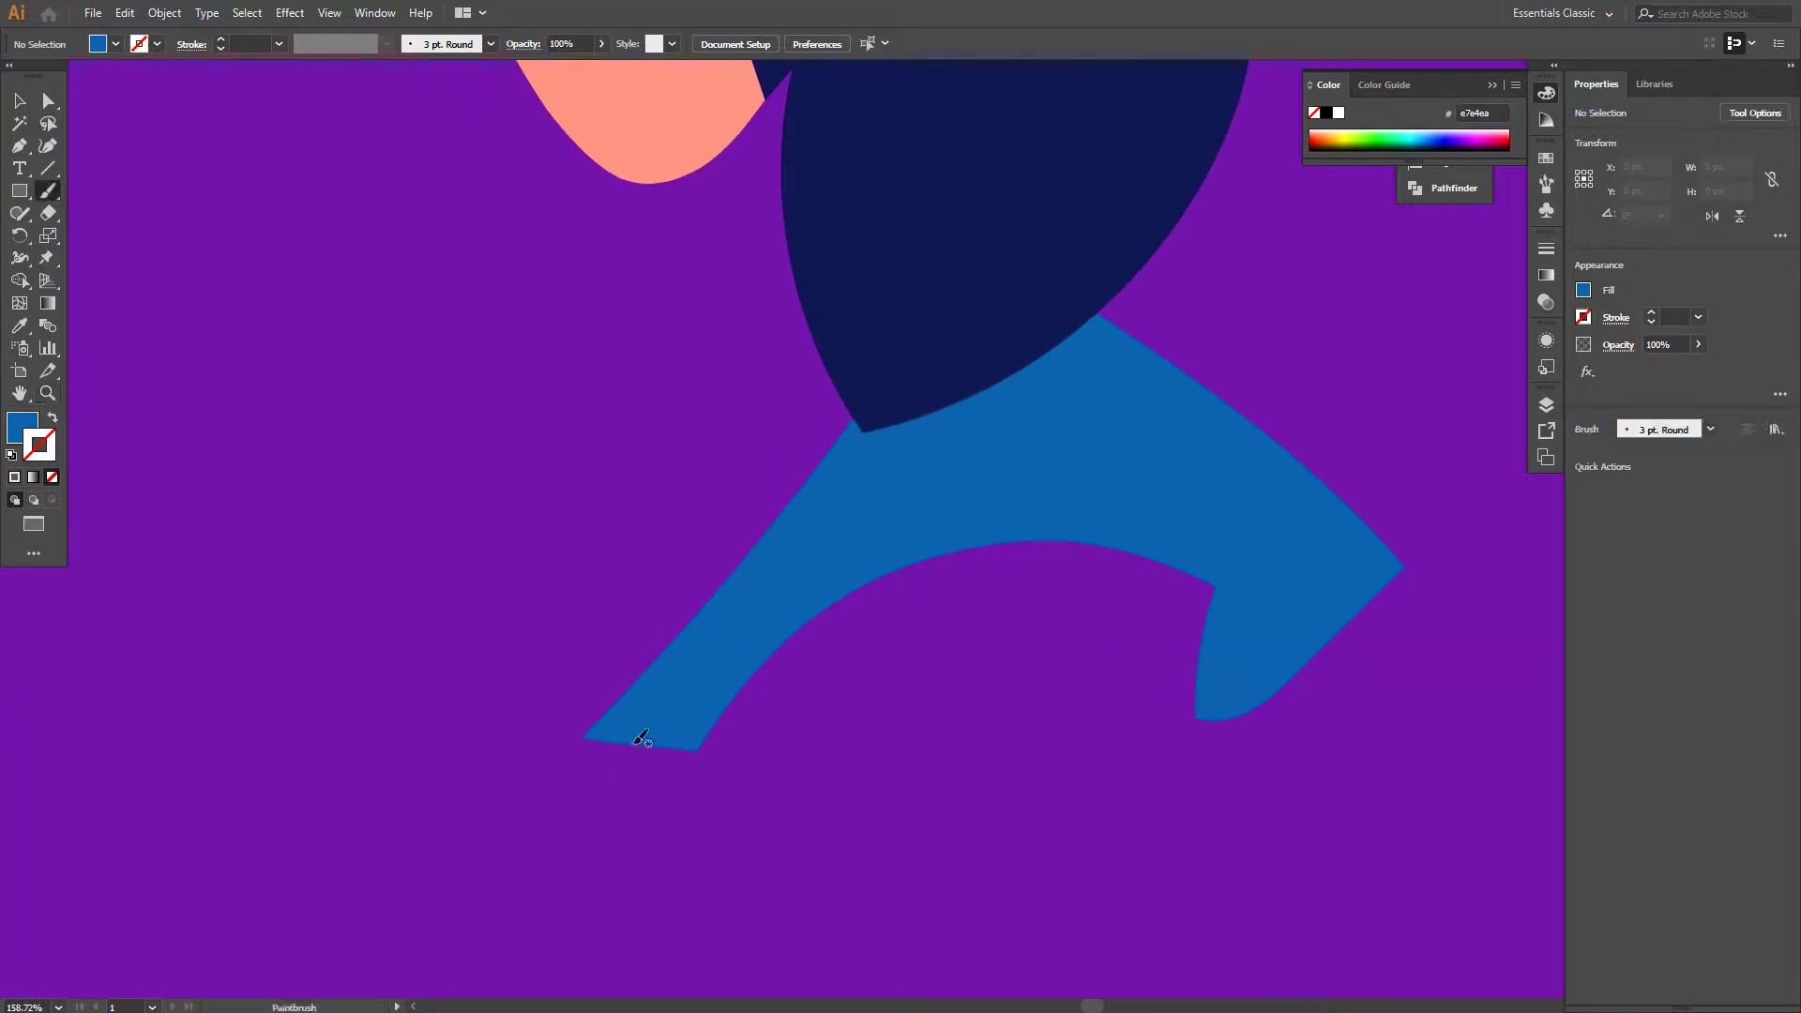
key("ctrl+z")
left_click_drag(547, 728, 659, 747)
scroll(812, 696, "down", 1)
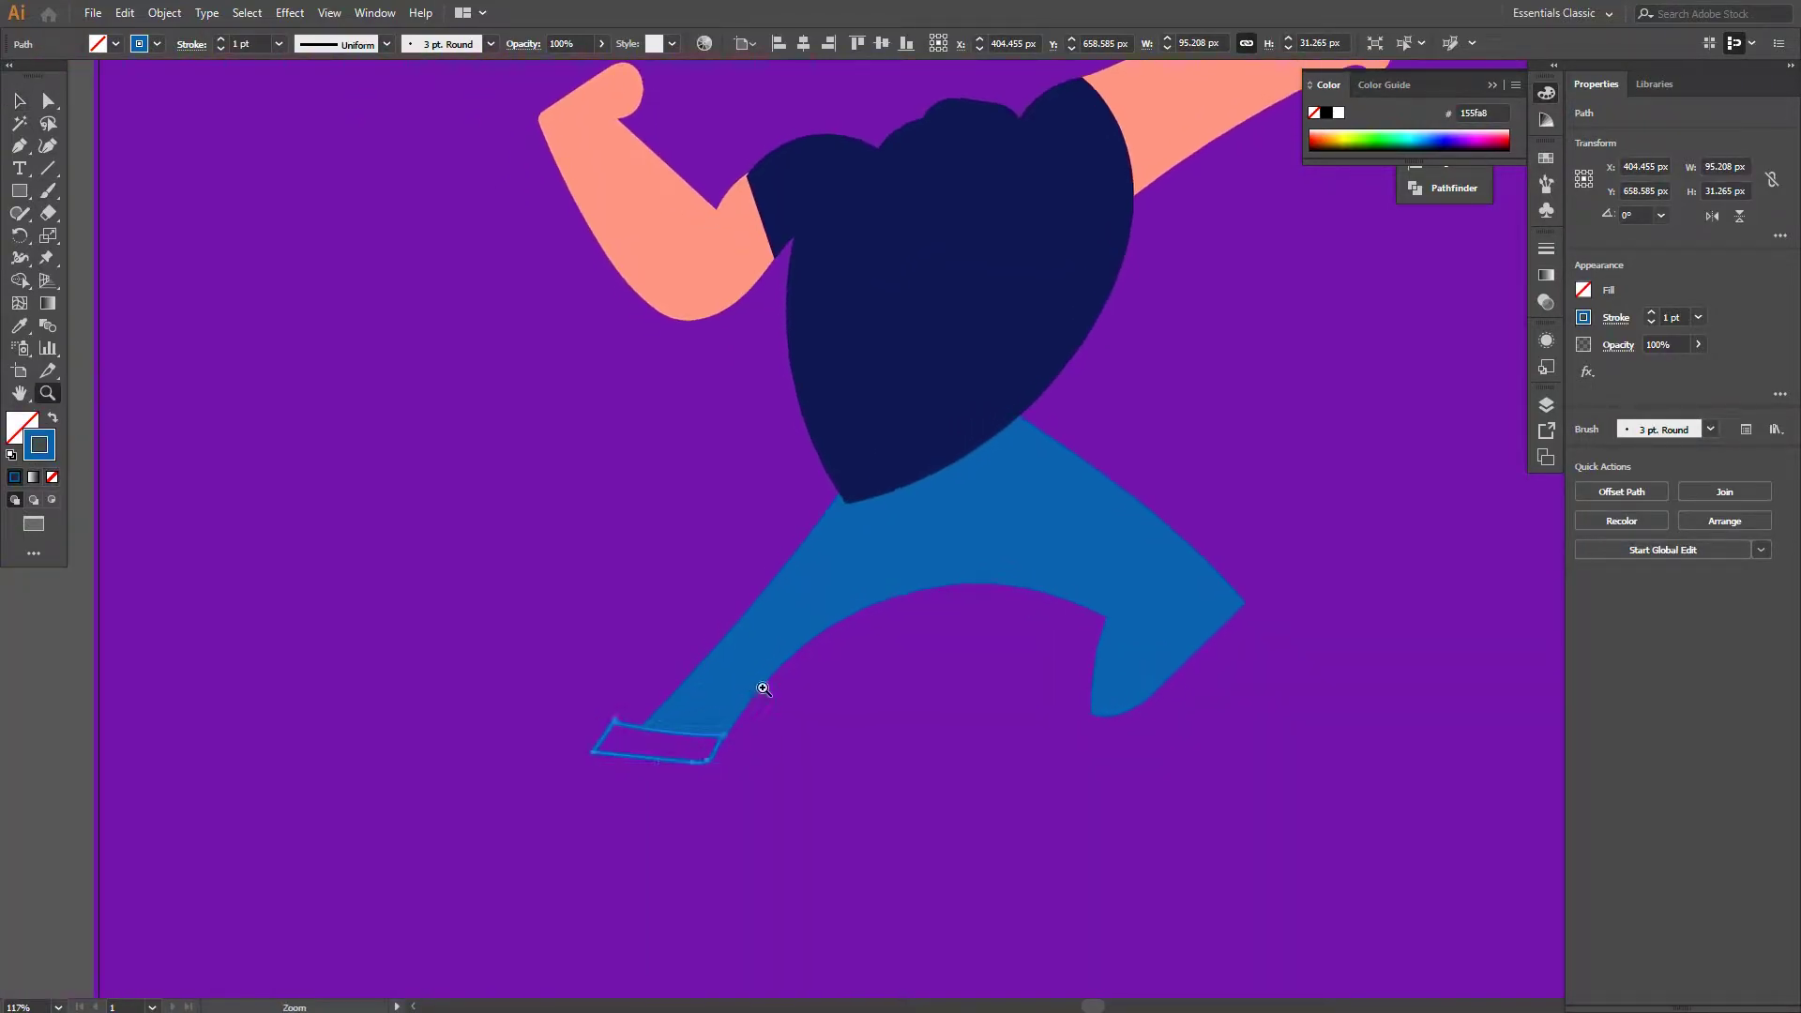
Paint a matching light blue ankle band at the right trouser leg end
key("v")
scroll(759, 526, "right", 5)
key("b")
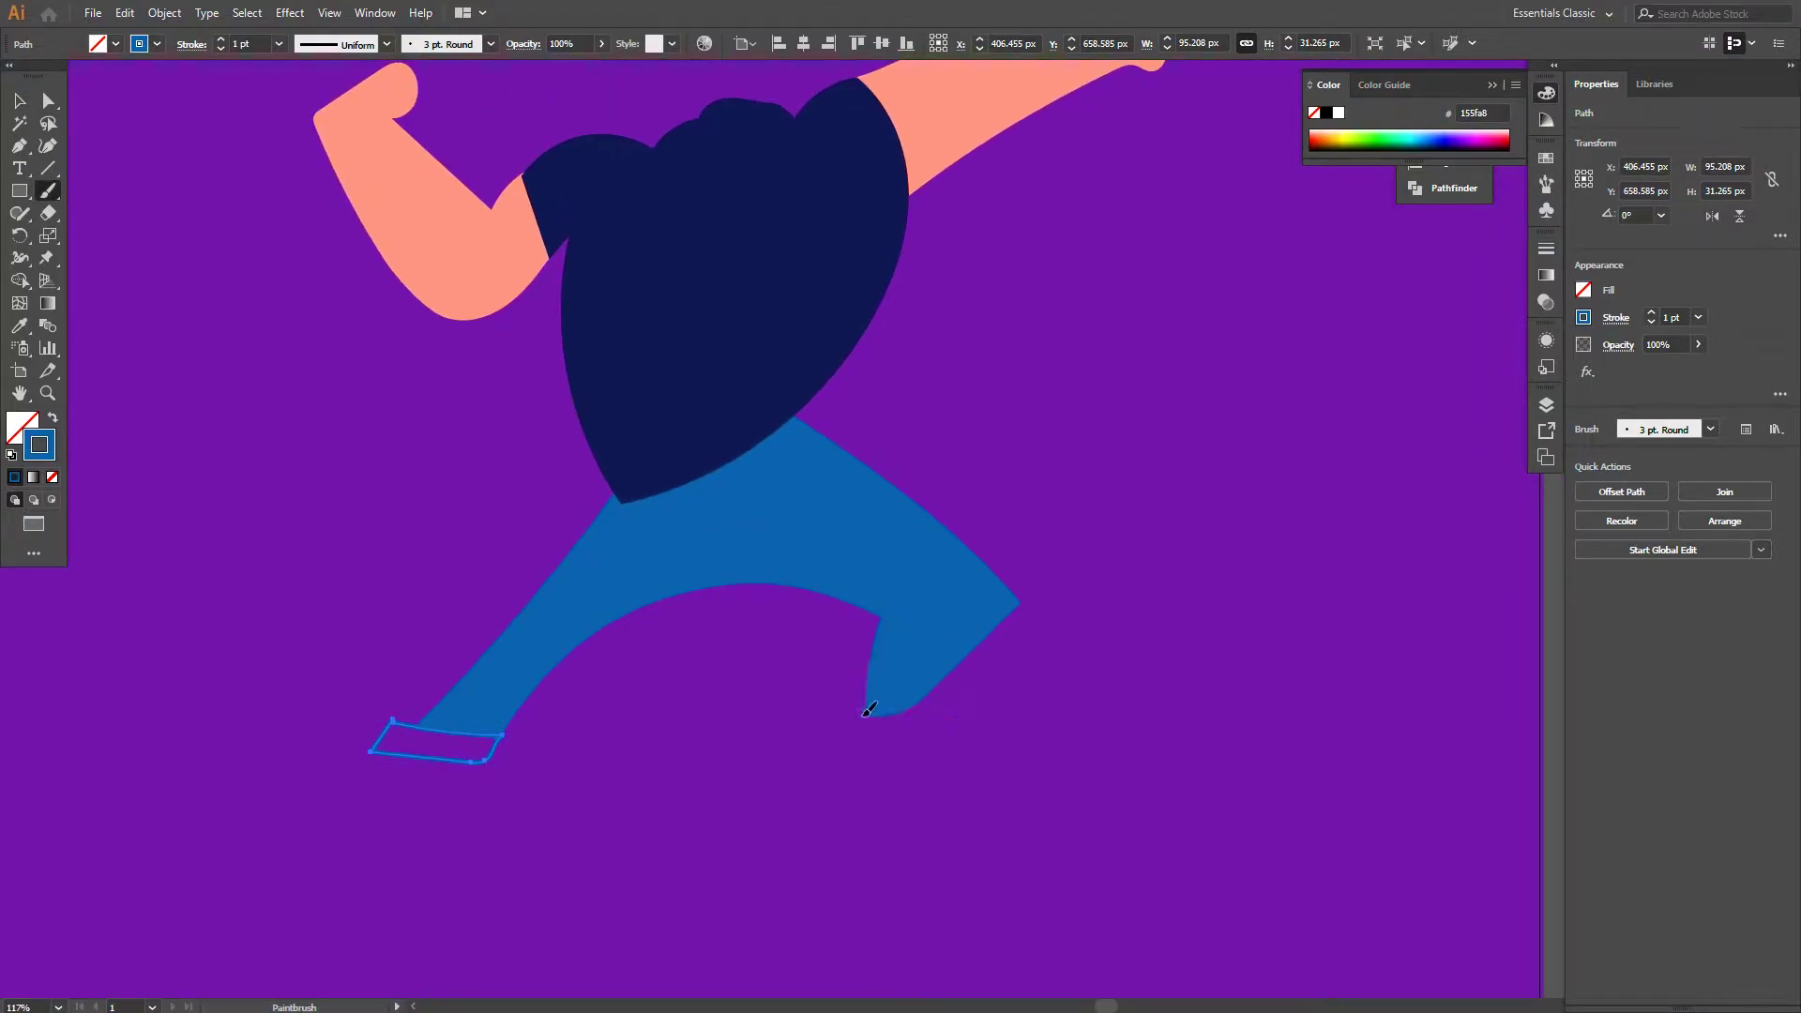
left_click_drag(841, 757, 831, 755)
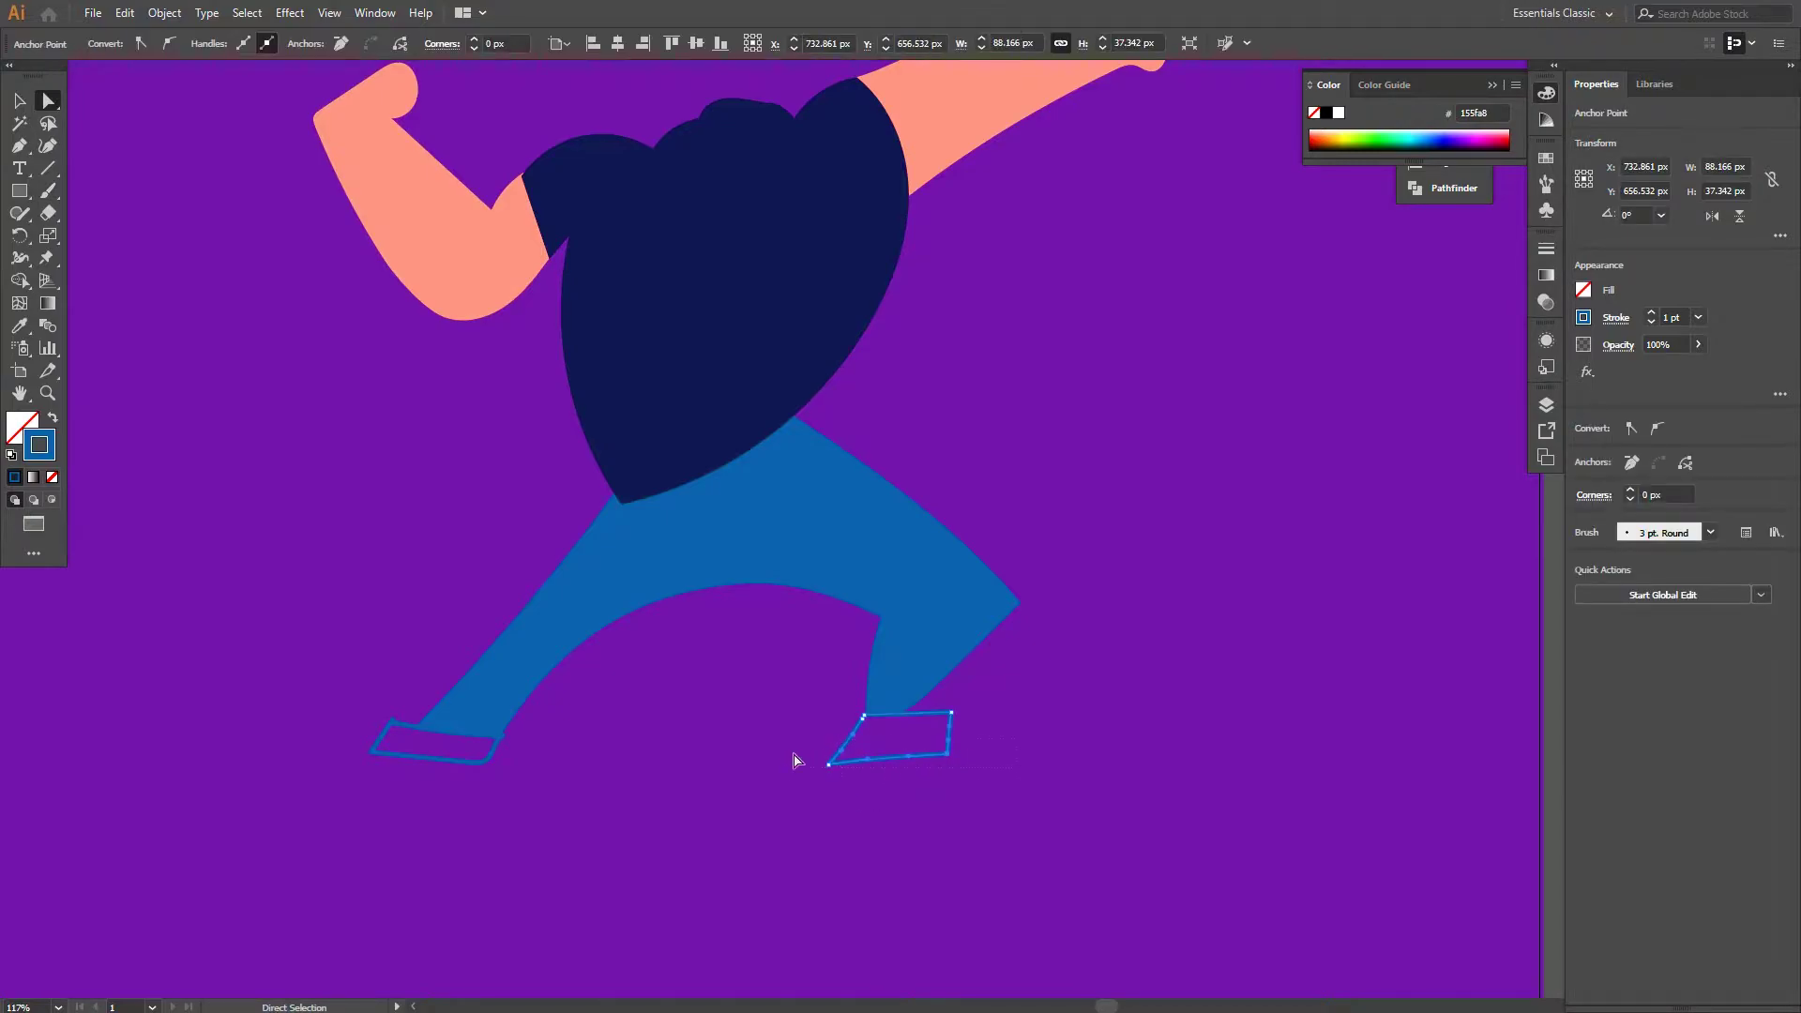
Tilt the right ankle band so it fits the angle of the leg
key("v")
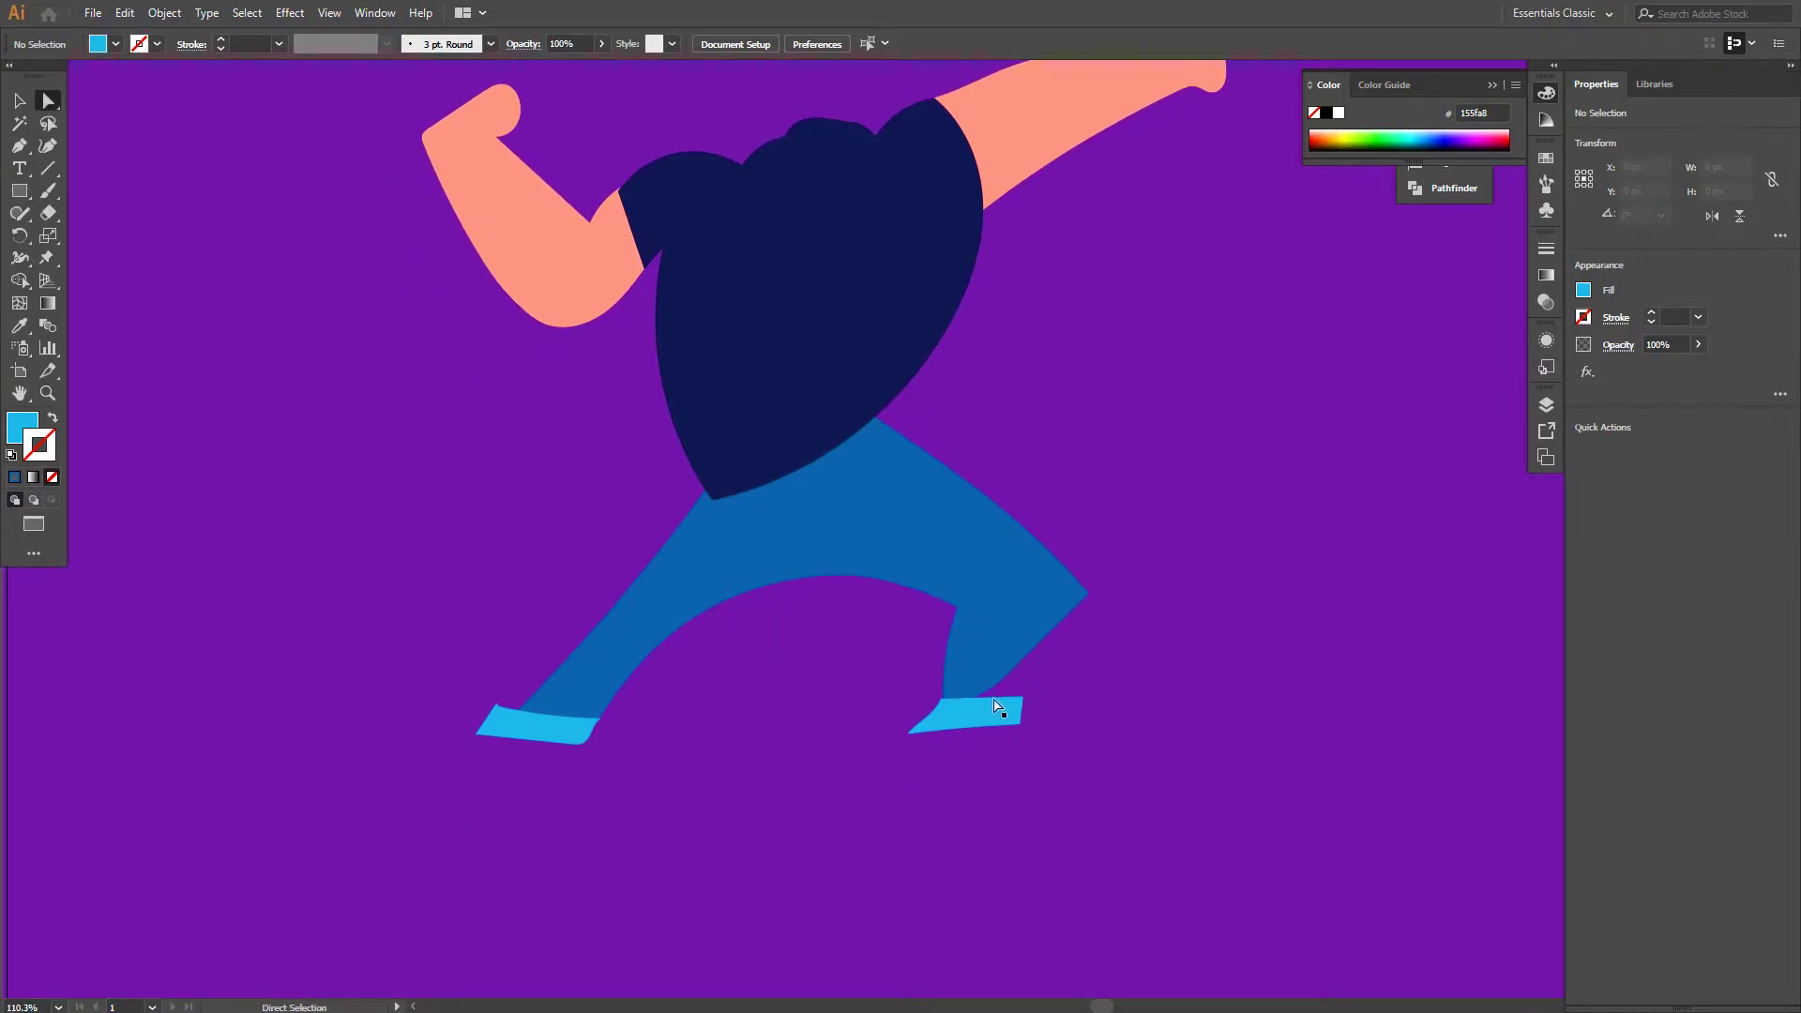
key("v")
left_click(985, 707)
left_click_drag(985, 707, 998, 701)
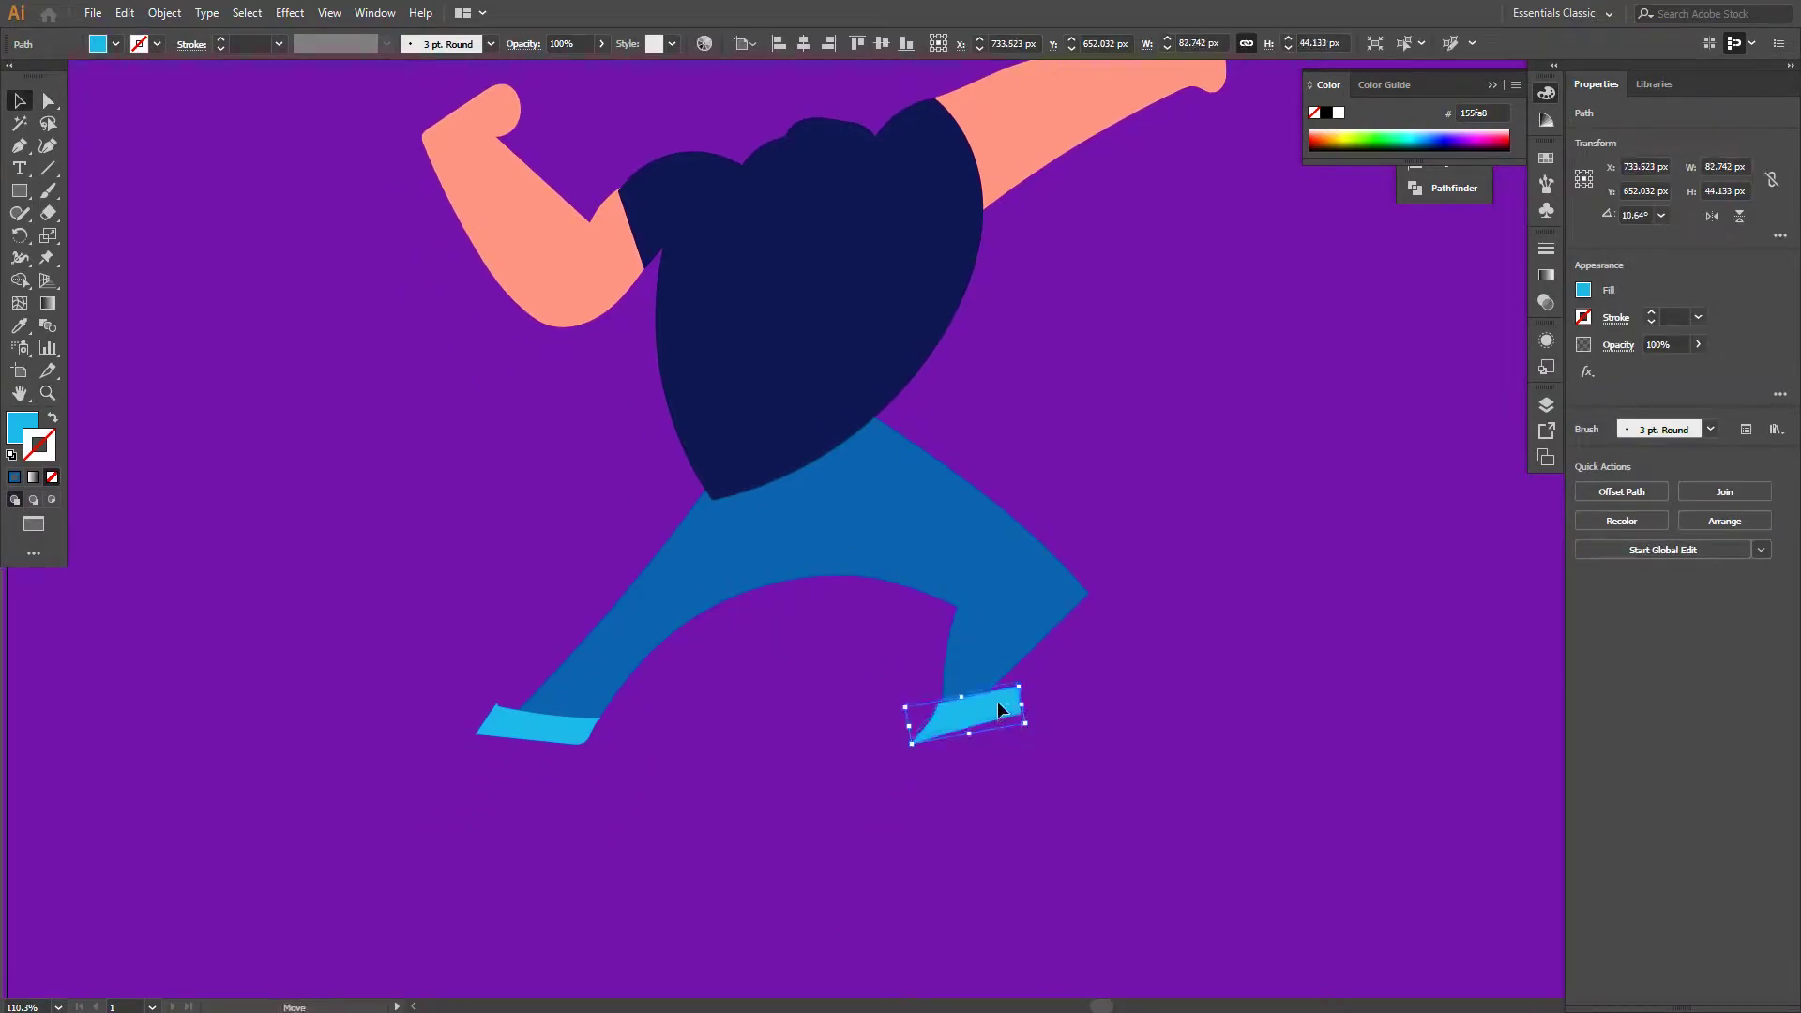
left_click(1093, 672)
Bring the left foot area back into view with the Paintbrush ready for the next shape
scroll(1032, 666, "down", 1)
scroll(966, 656, "left", 1)
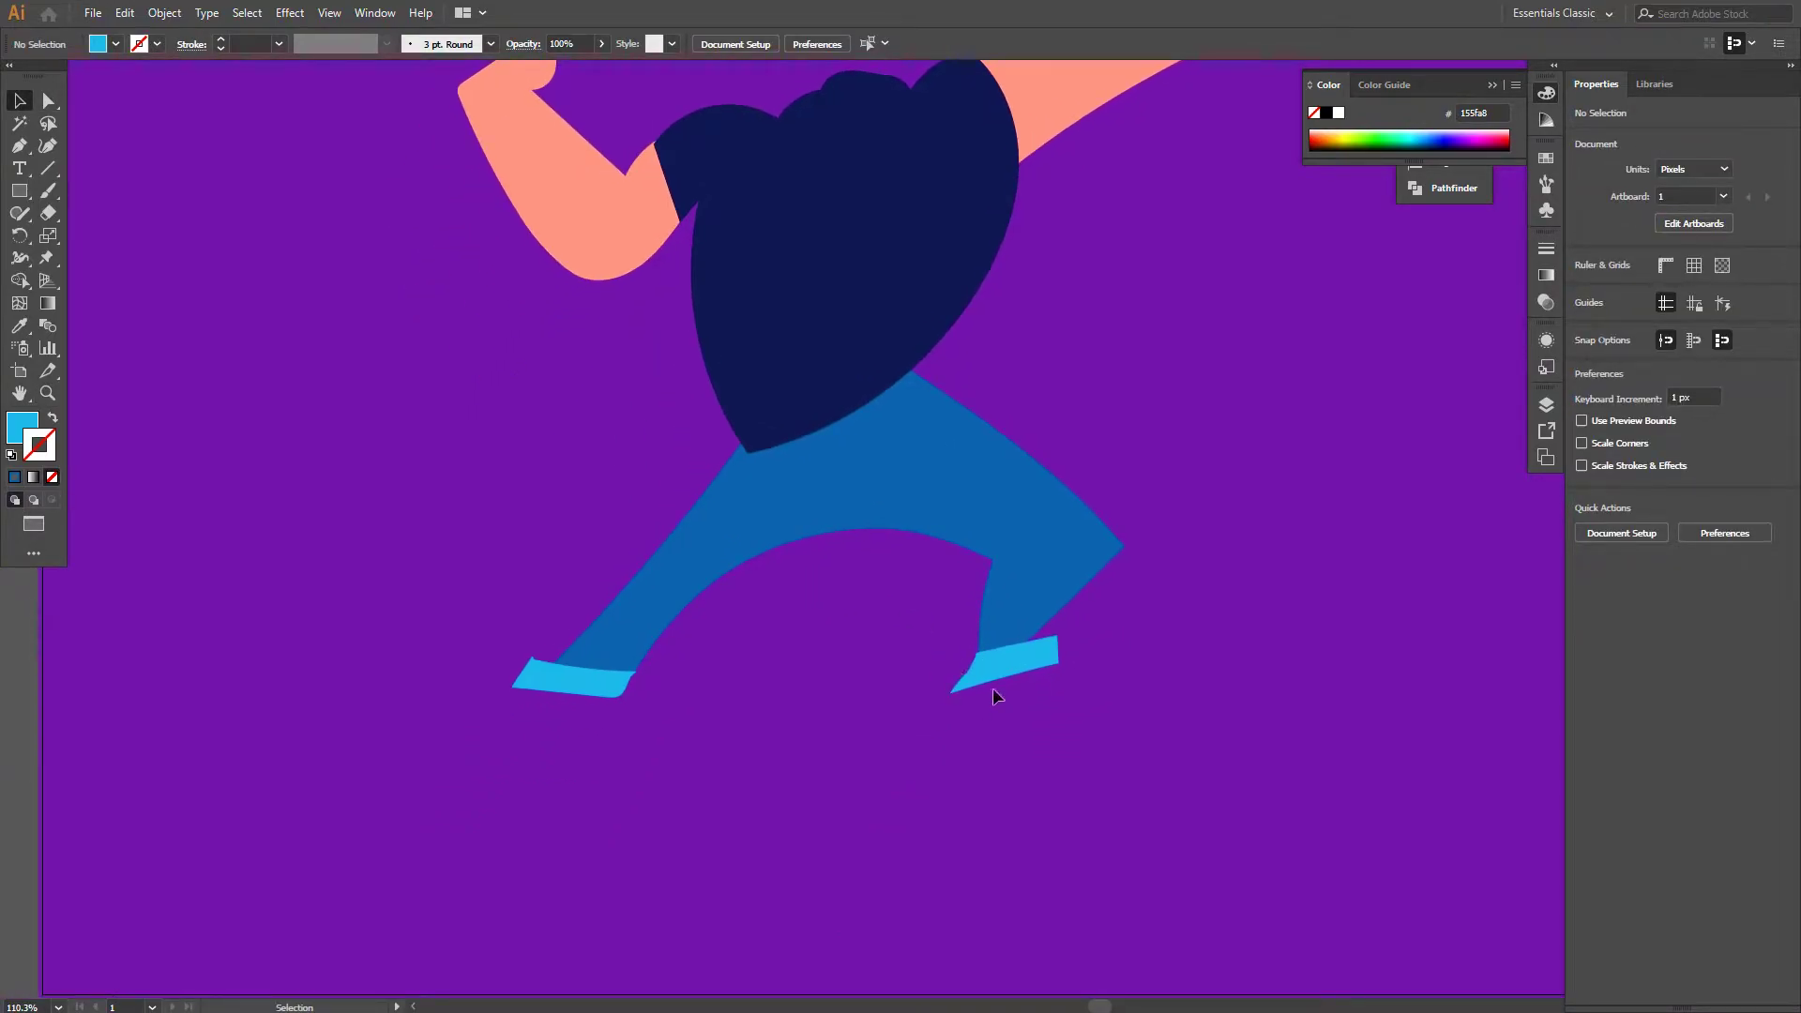
key("b")
scroll(577, 679, "up", 3)
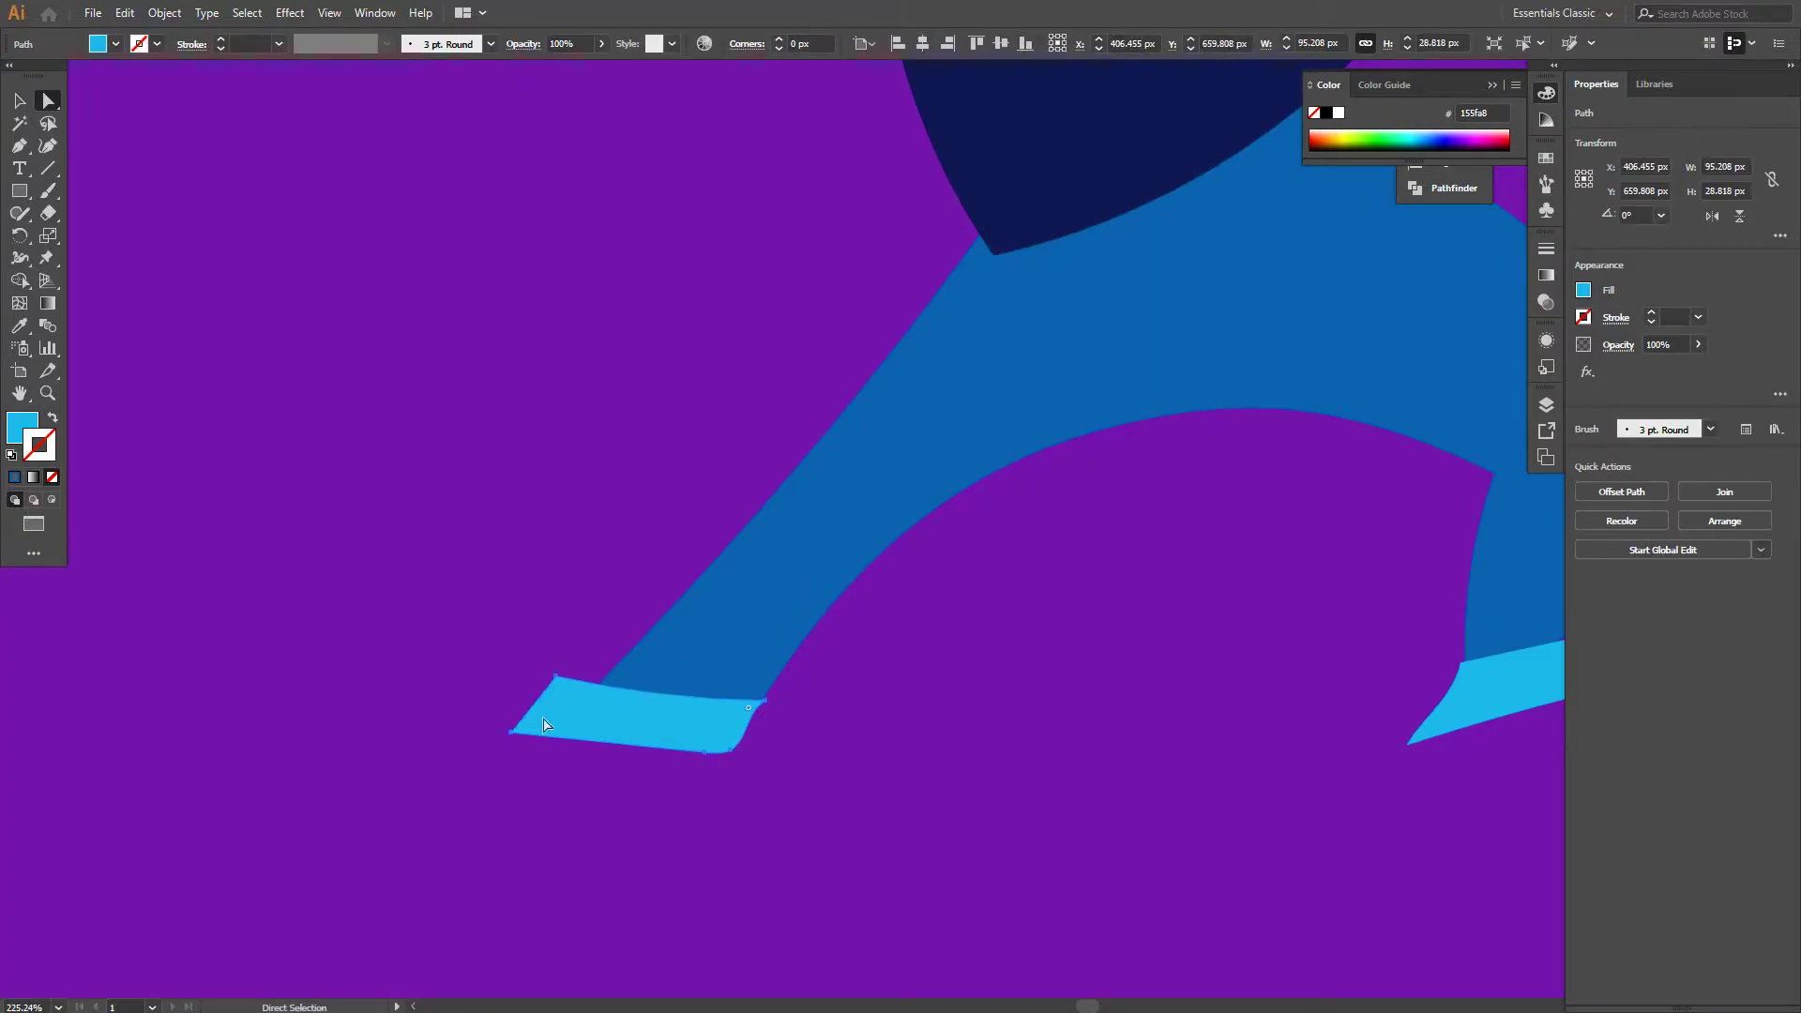
scroll(932, 643, "down", 3)
left_click_drag(898, 676, 794, 659)
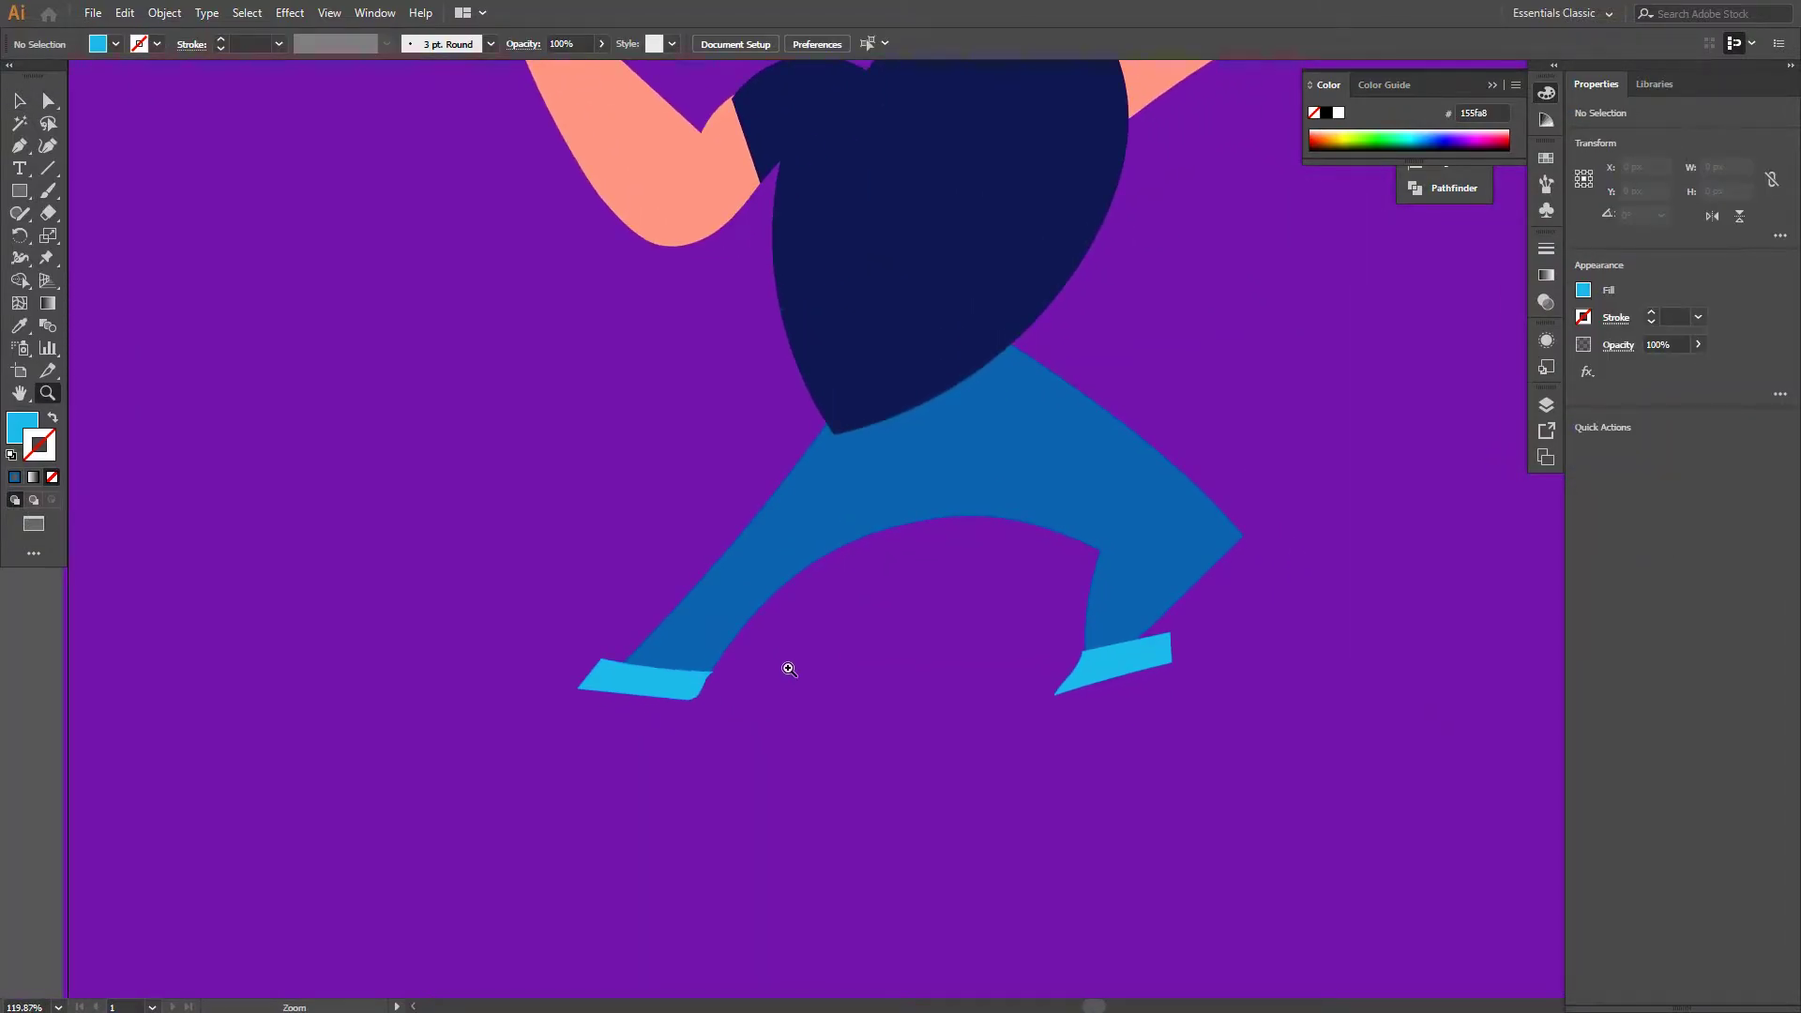
key("b")
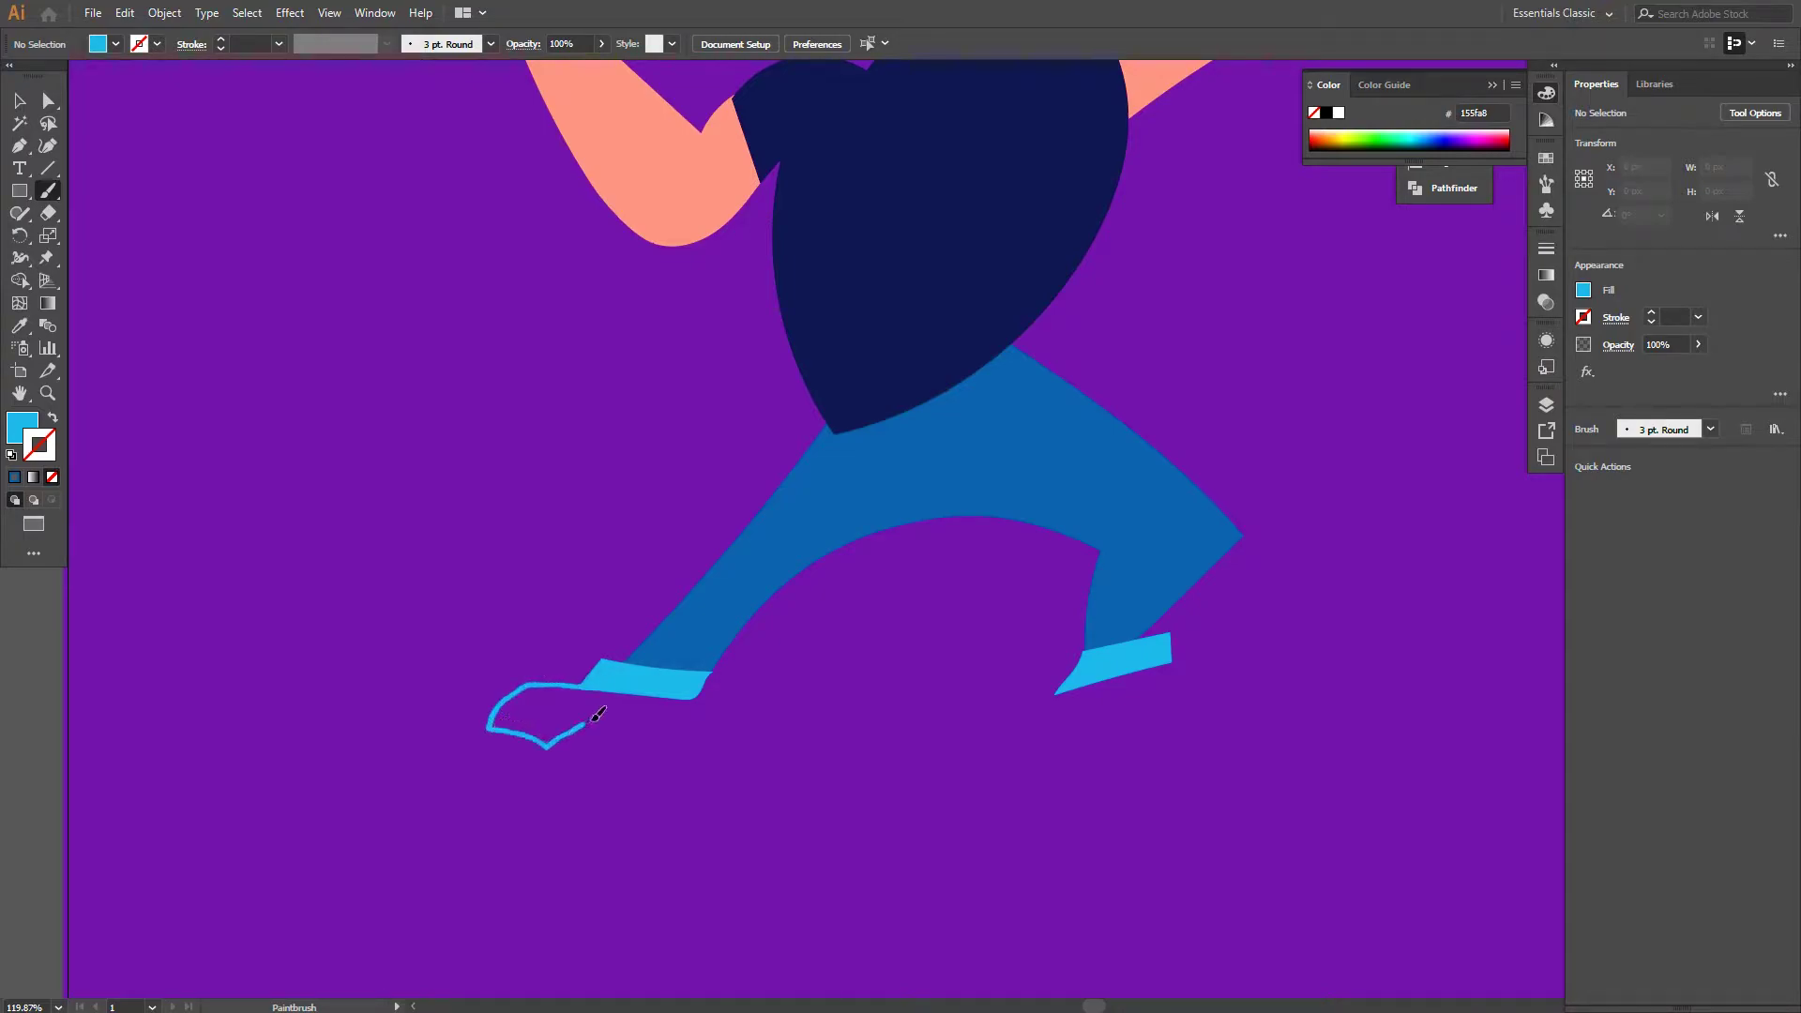
Draw a navy shoe shape under the left ankle band
left_click_drag(600, 737, 692, 696)
key("v")
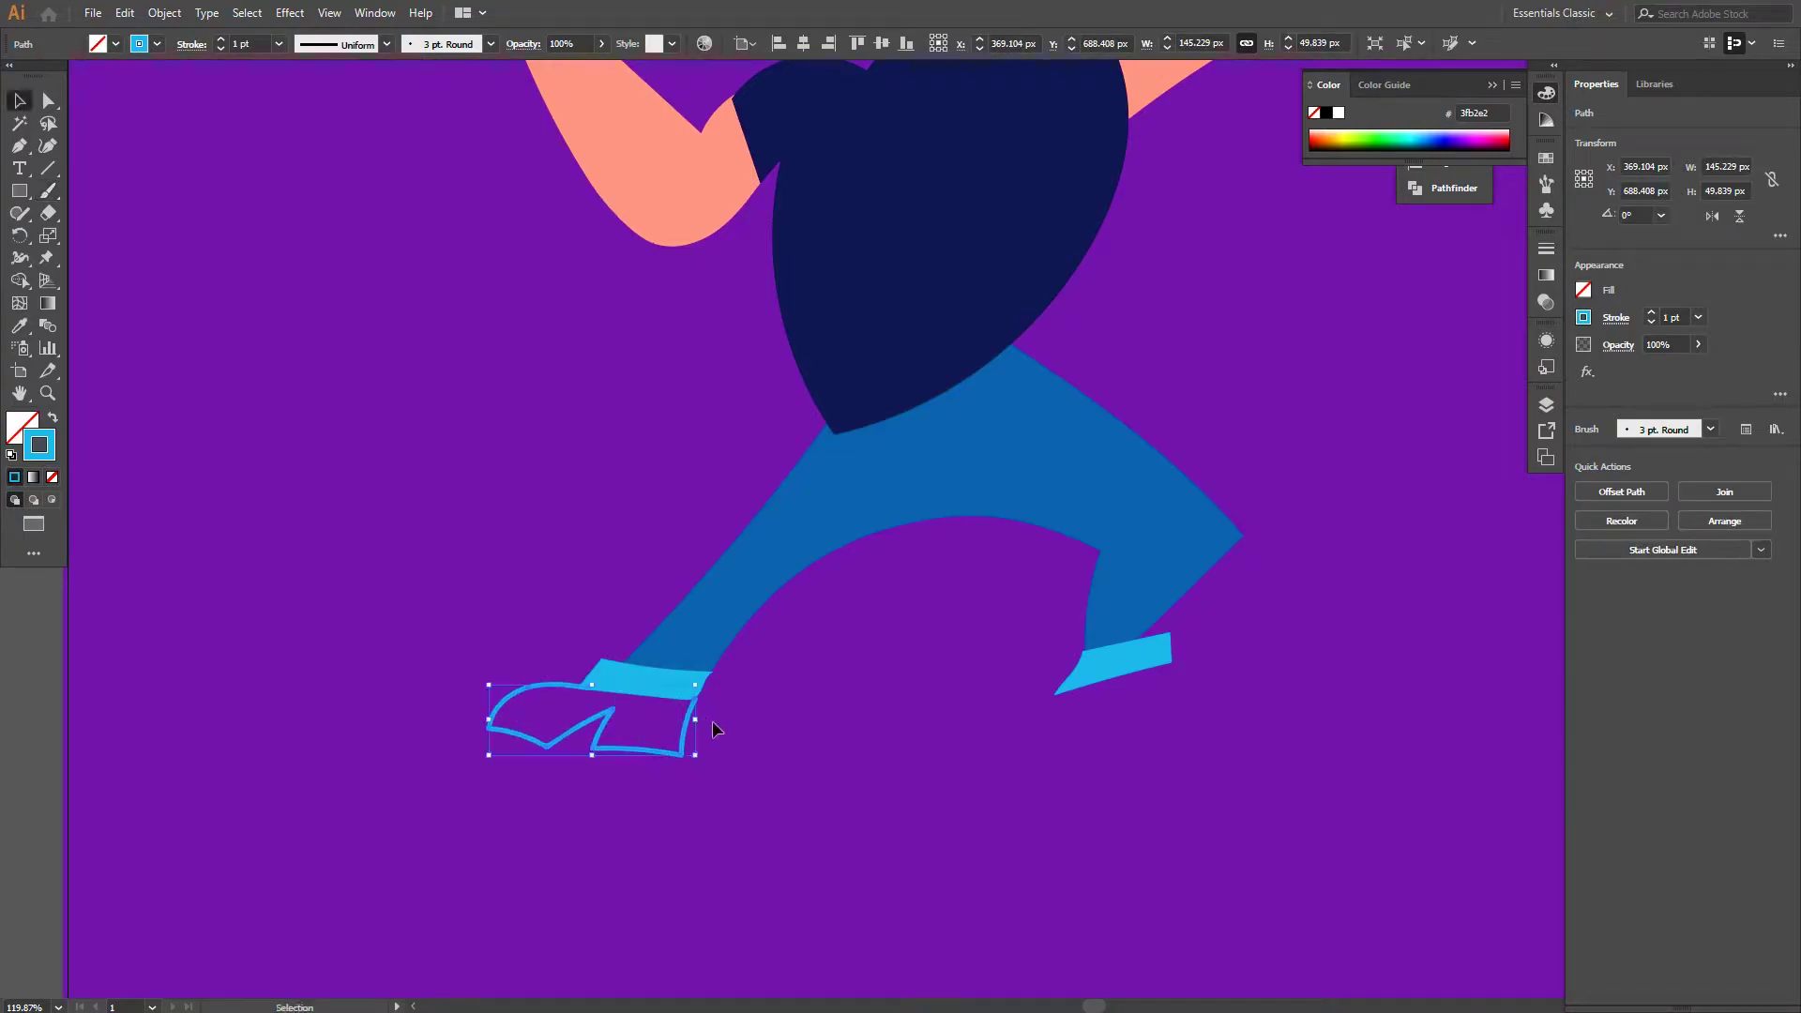
left_click(544, 751)
key("a")
scroll(914, 675, "down", 2)
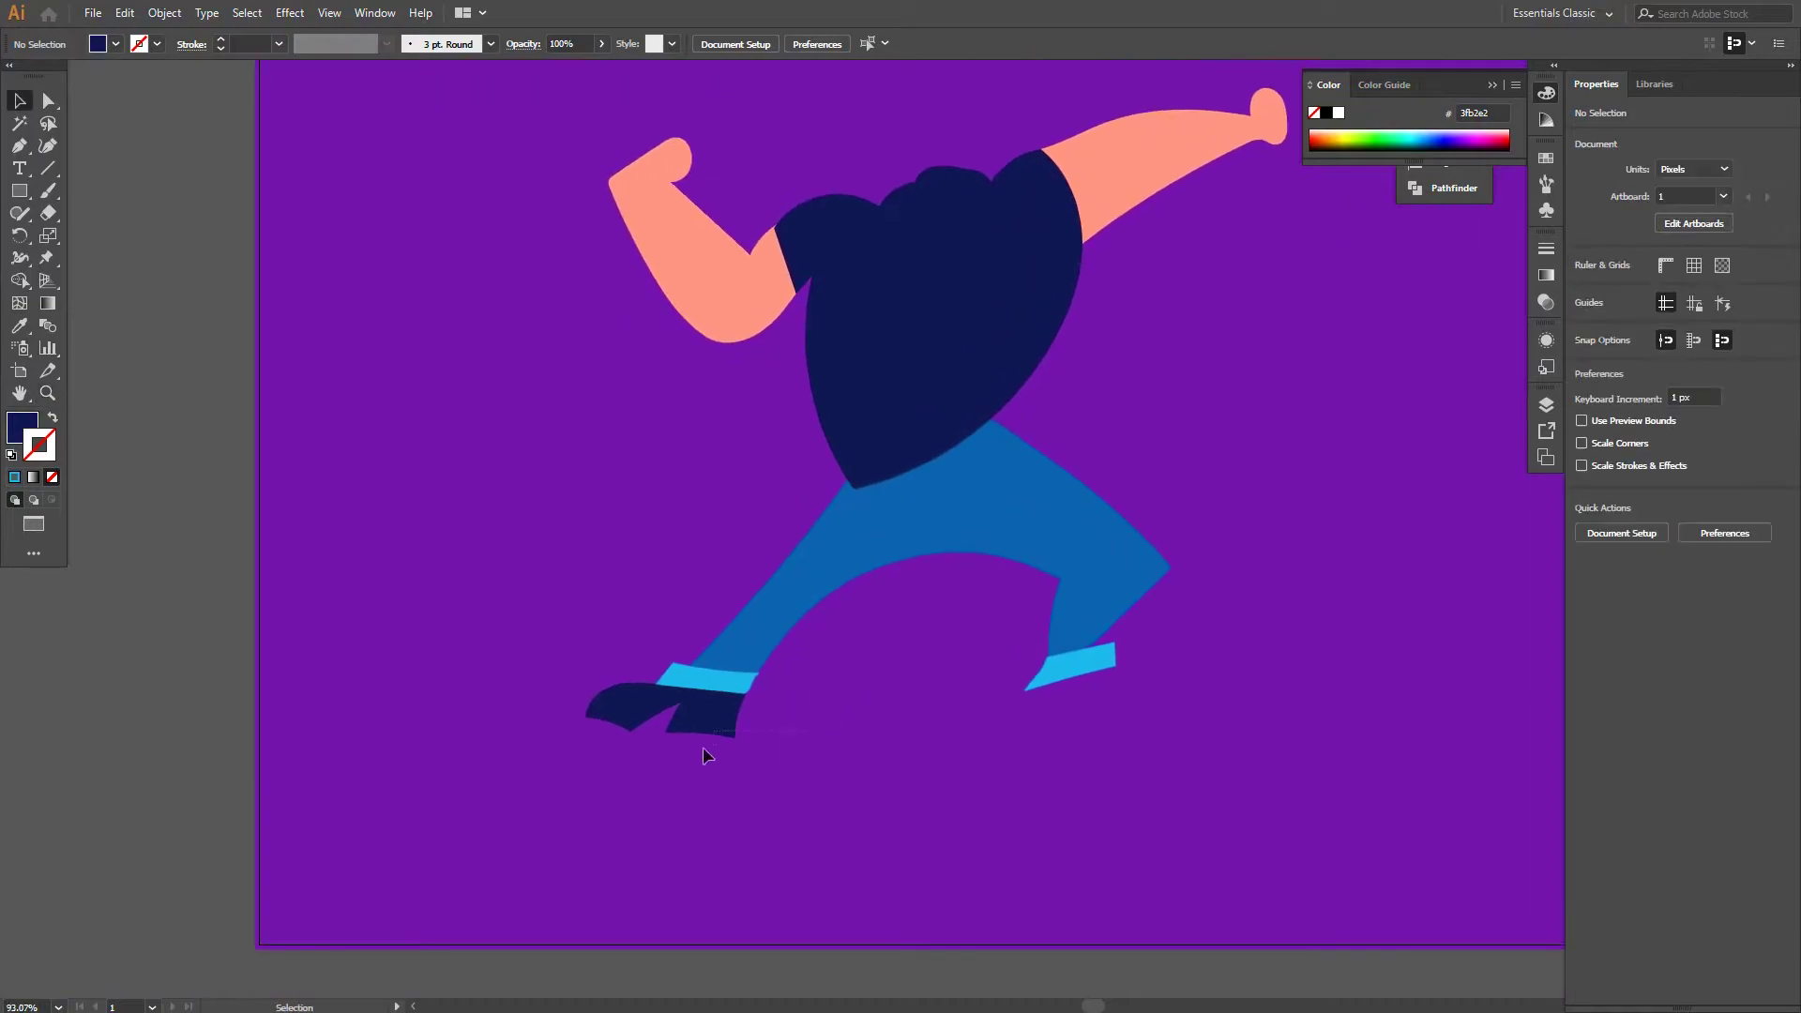
Duplicate the navy shoe and reflect the copy vertically
left_click(724, 743)
key("ctrl+c")
key("ctrl+v")
key("v")
right_click(859, 525)
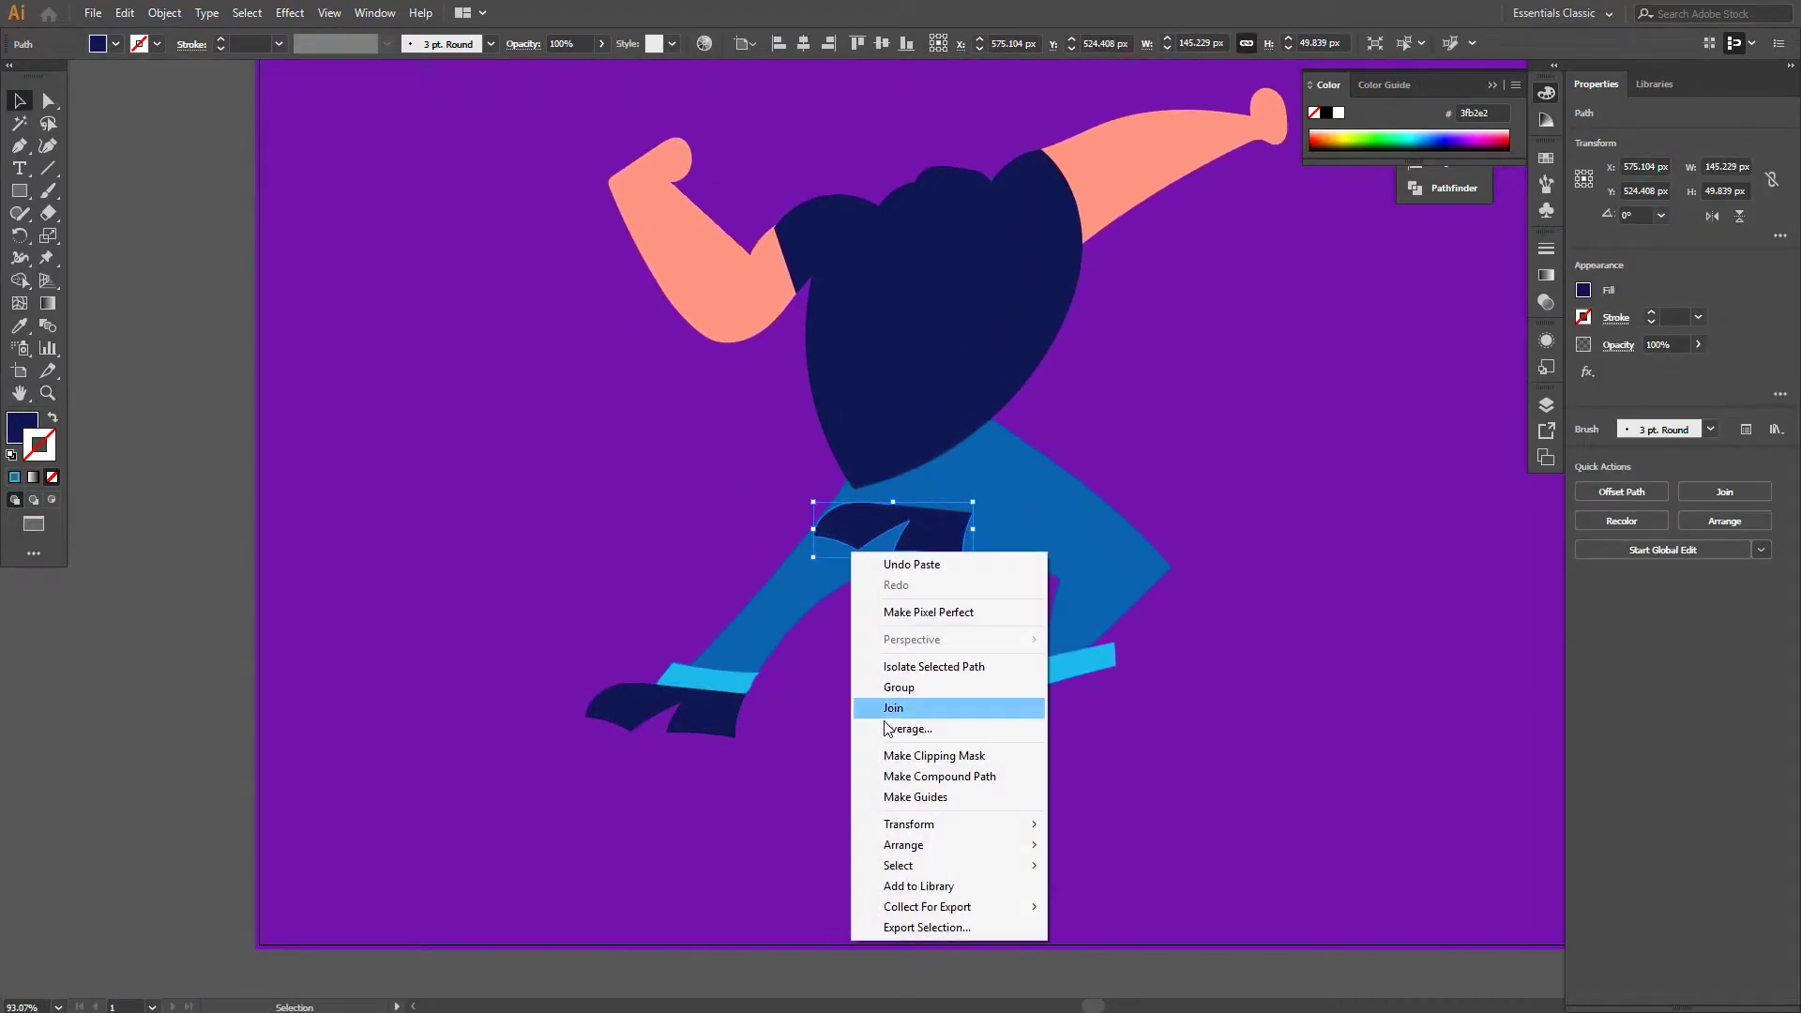
left_click(1166, 891)
left_click(777, 420)
left_click_drag(923, 337, 1201, 369)
left_click(1181, 643)
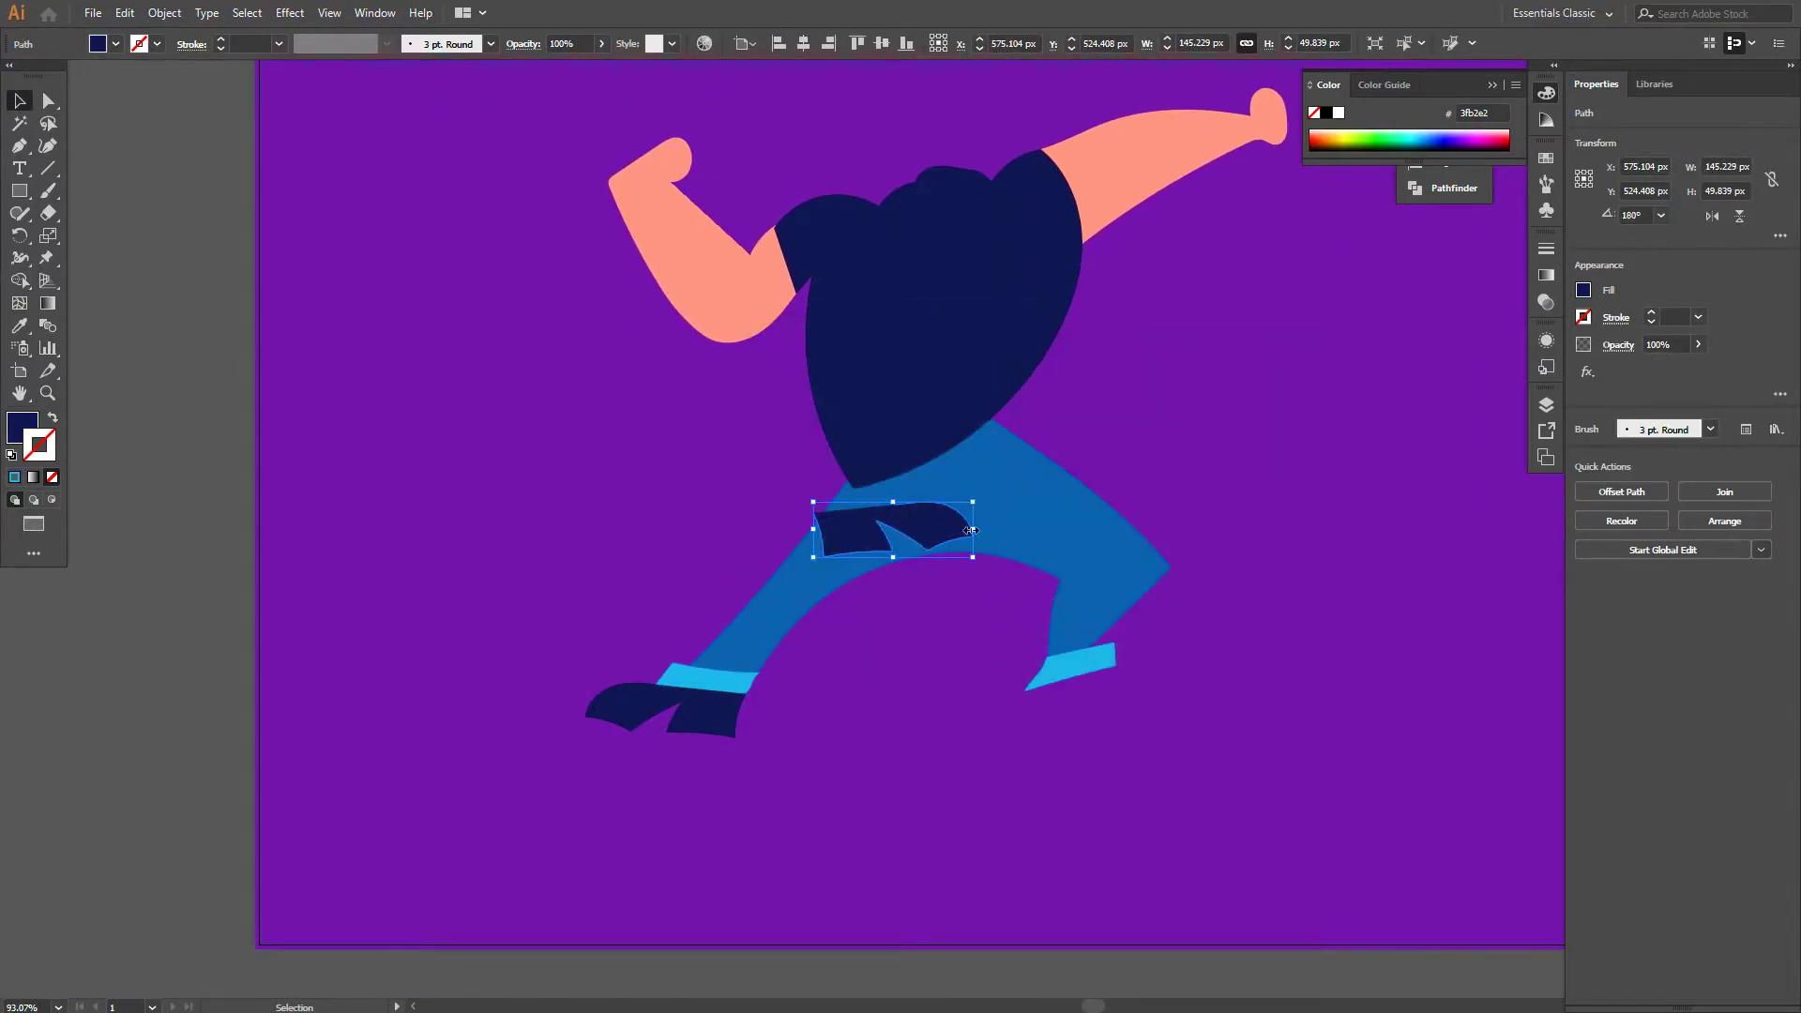
Move the flipped shoe copy onto the right foot and nudge it up into place
left_click_drag(1137, 699, 1156, 688)
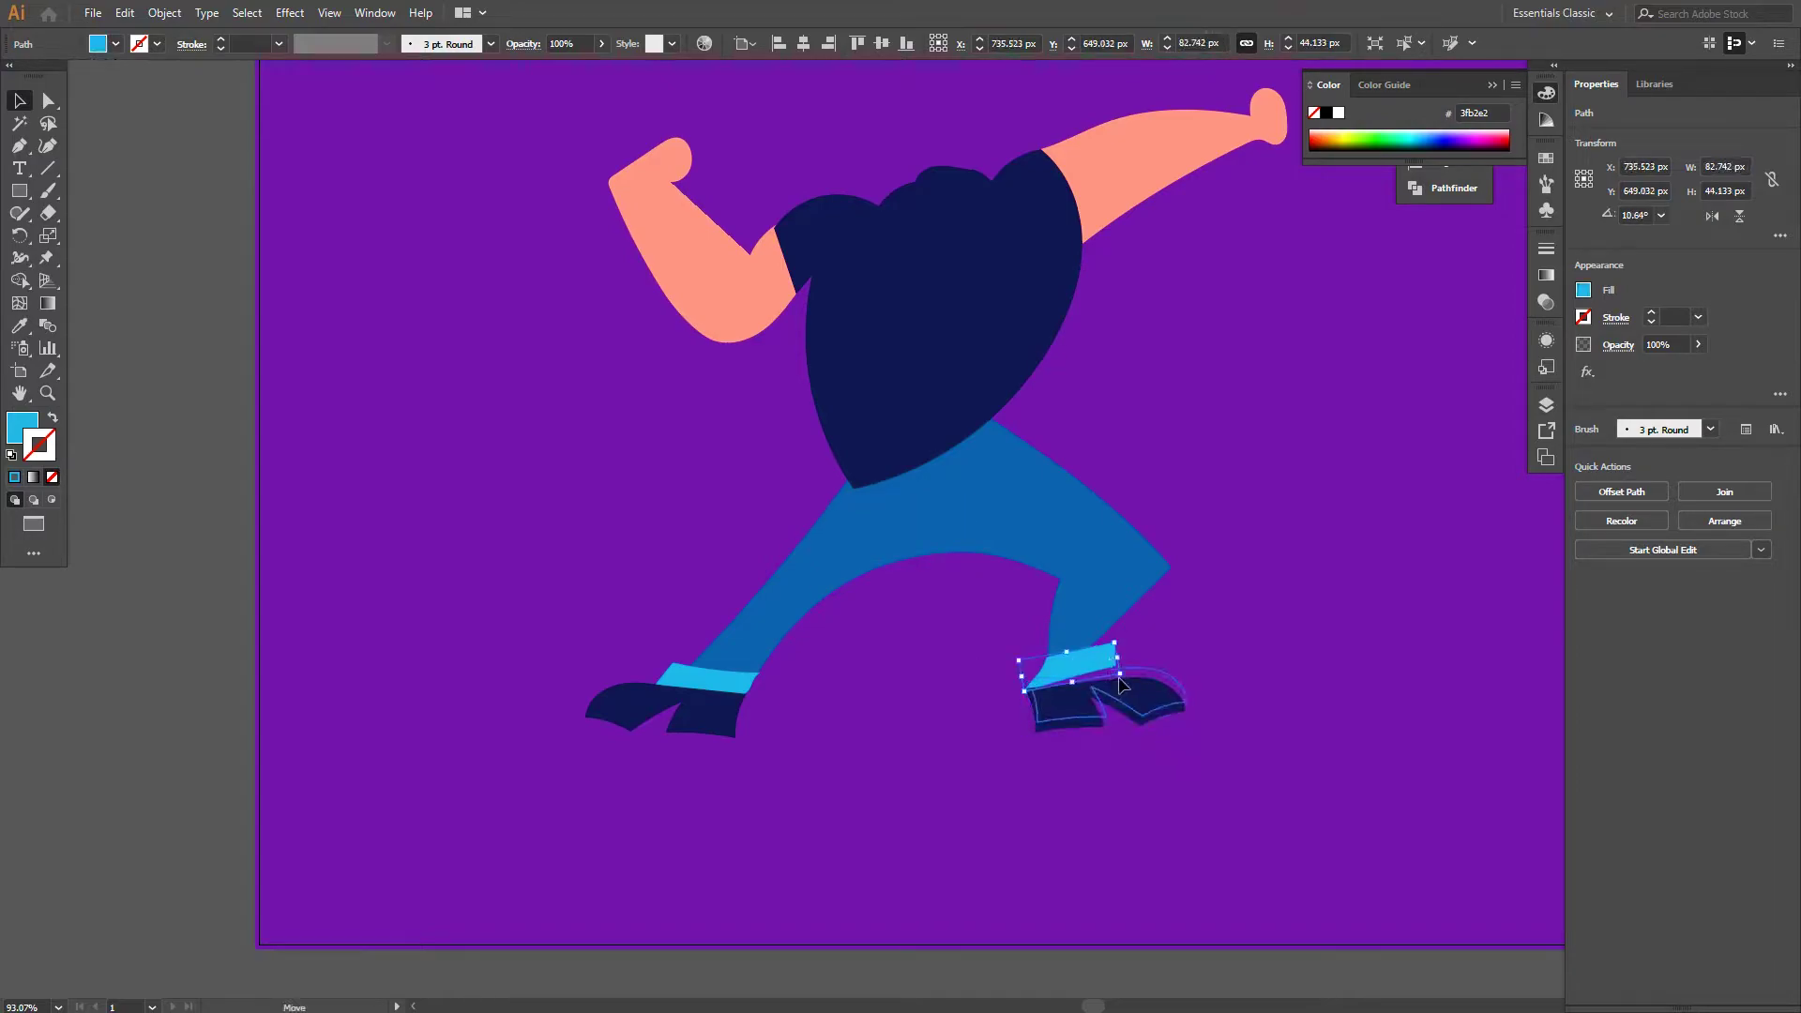
left_click_drag(1058, 738, 1057, 727)
key("a")
scroll(1113, 722, "up", 5, "alt")
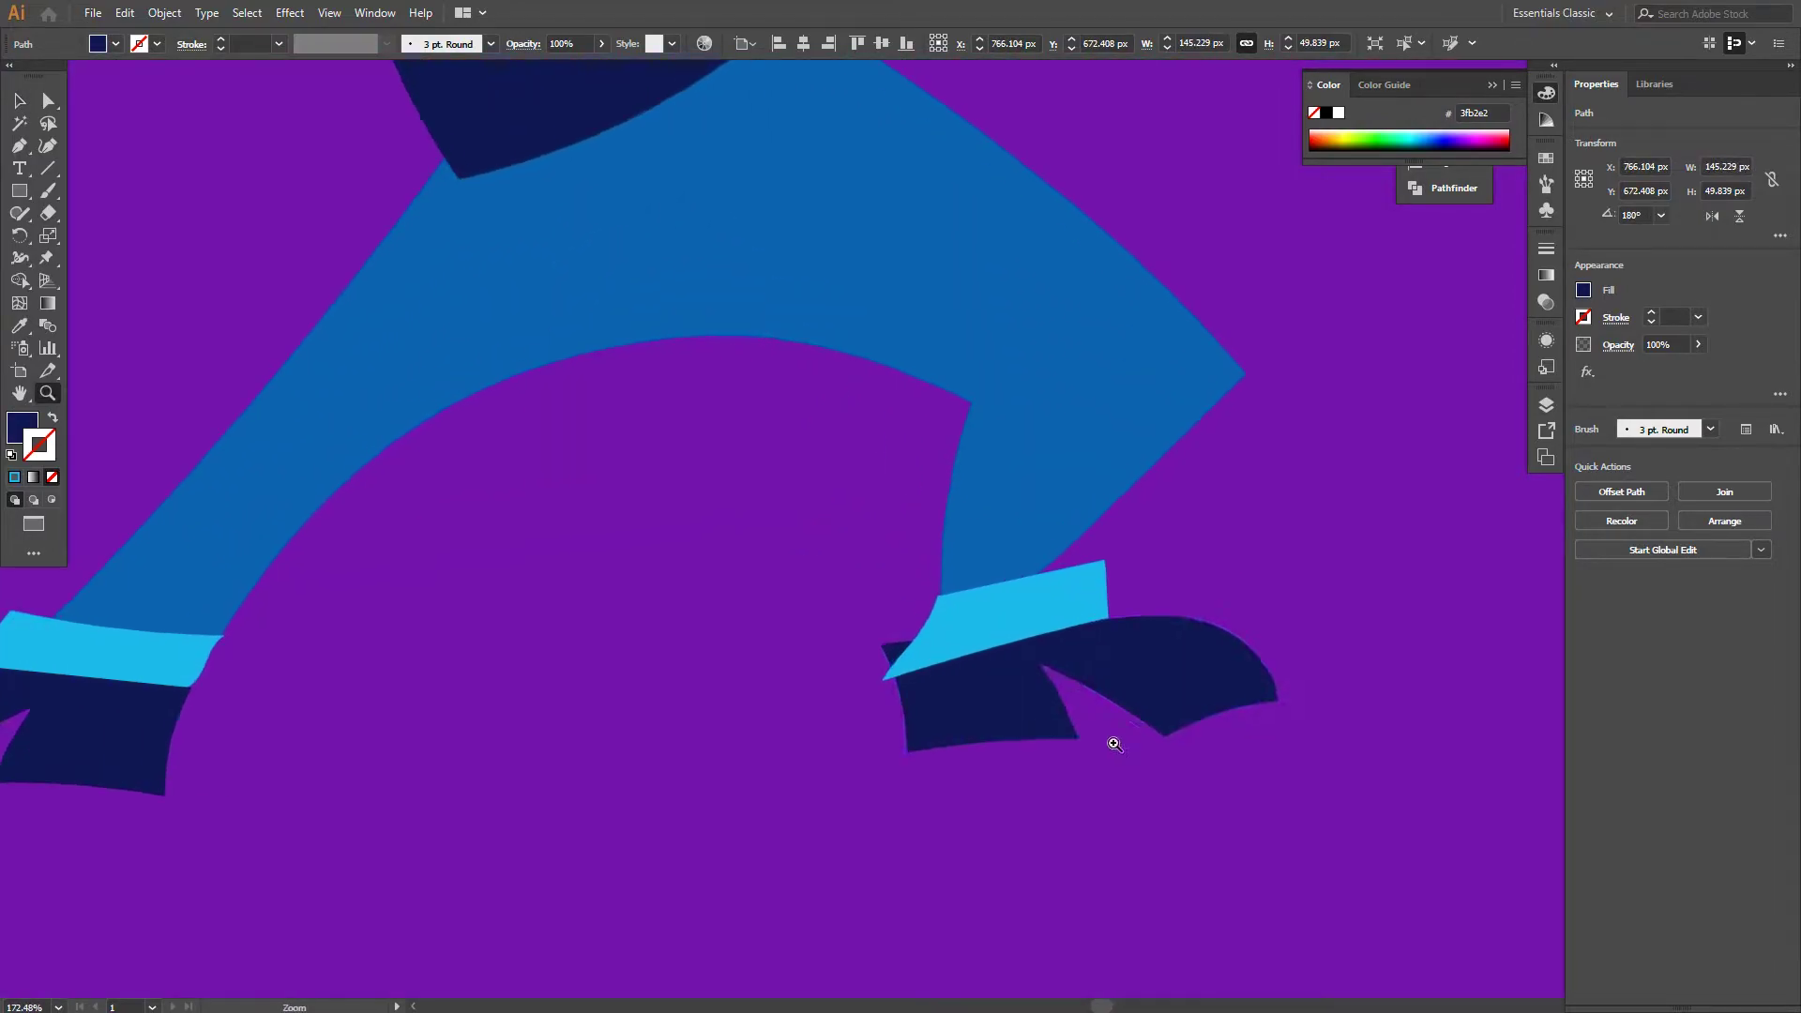
left_click(891, 687)
key("v")
left_click(1133, 775)
Select all of the character's parts and zoom in on the figure
scroll(1133, 775, "down", 5, "alt")
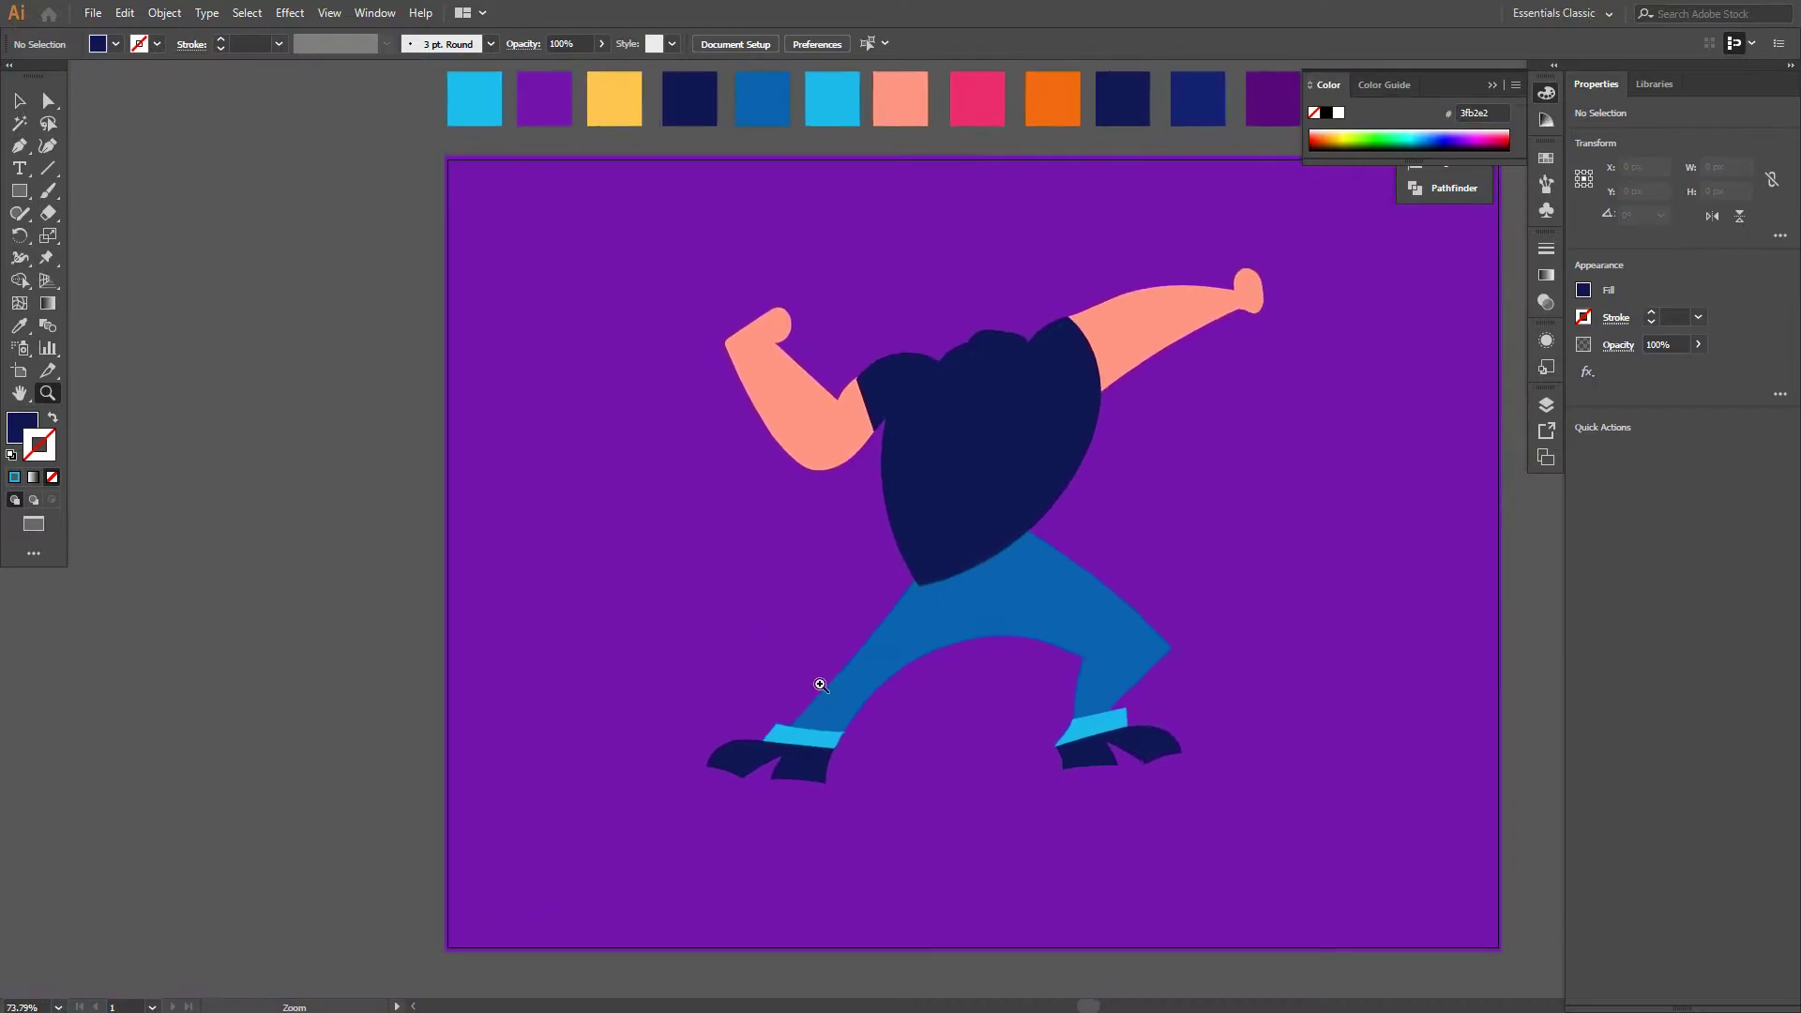
scroll(1066, 491, "up", 1, "alt")
scroll(1066, 490, "down", 2, "alt")
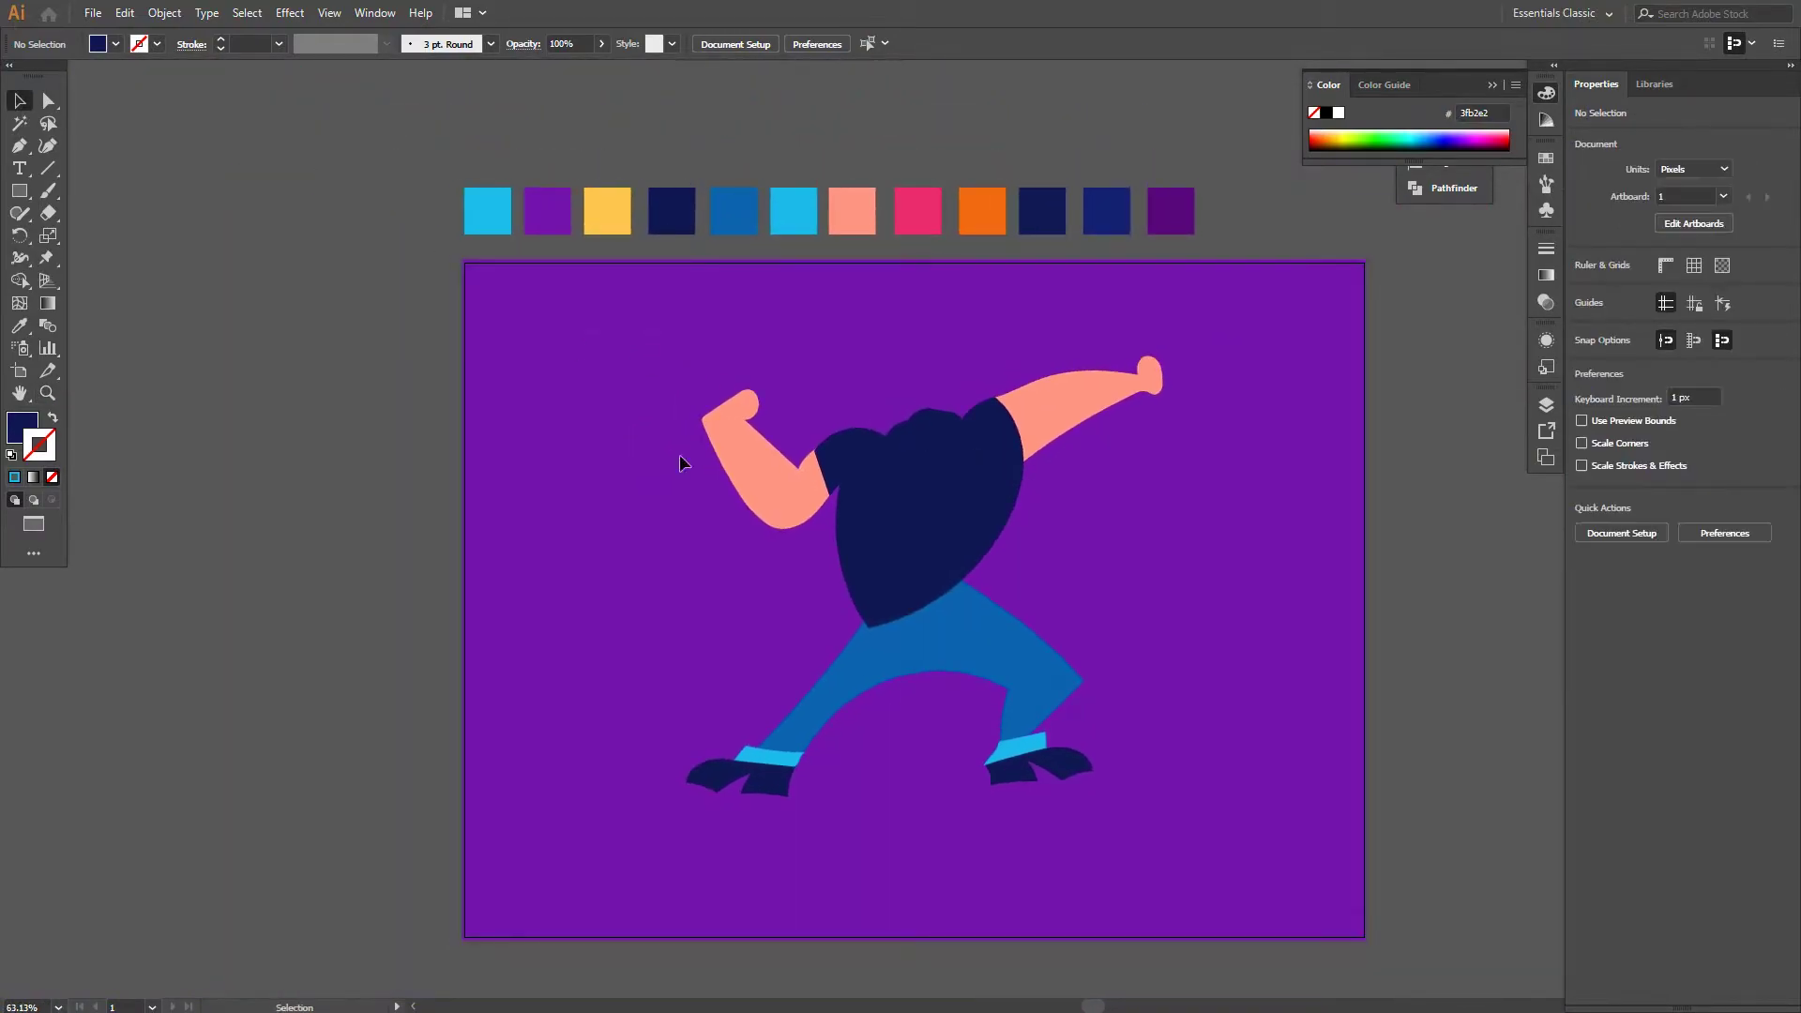
left_click_drag(687, 792, 1169, 354)
scroll(965, 522, "up", 3, "alt")
key("ctrl+shift+a")
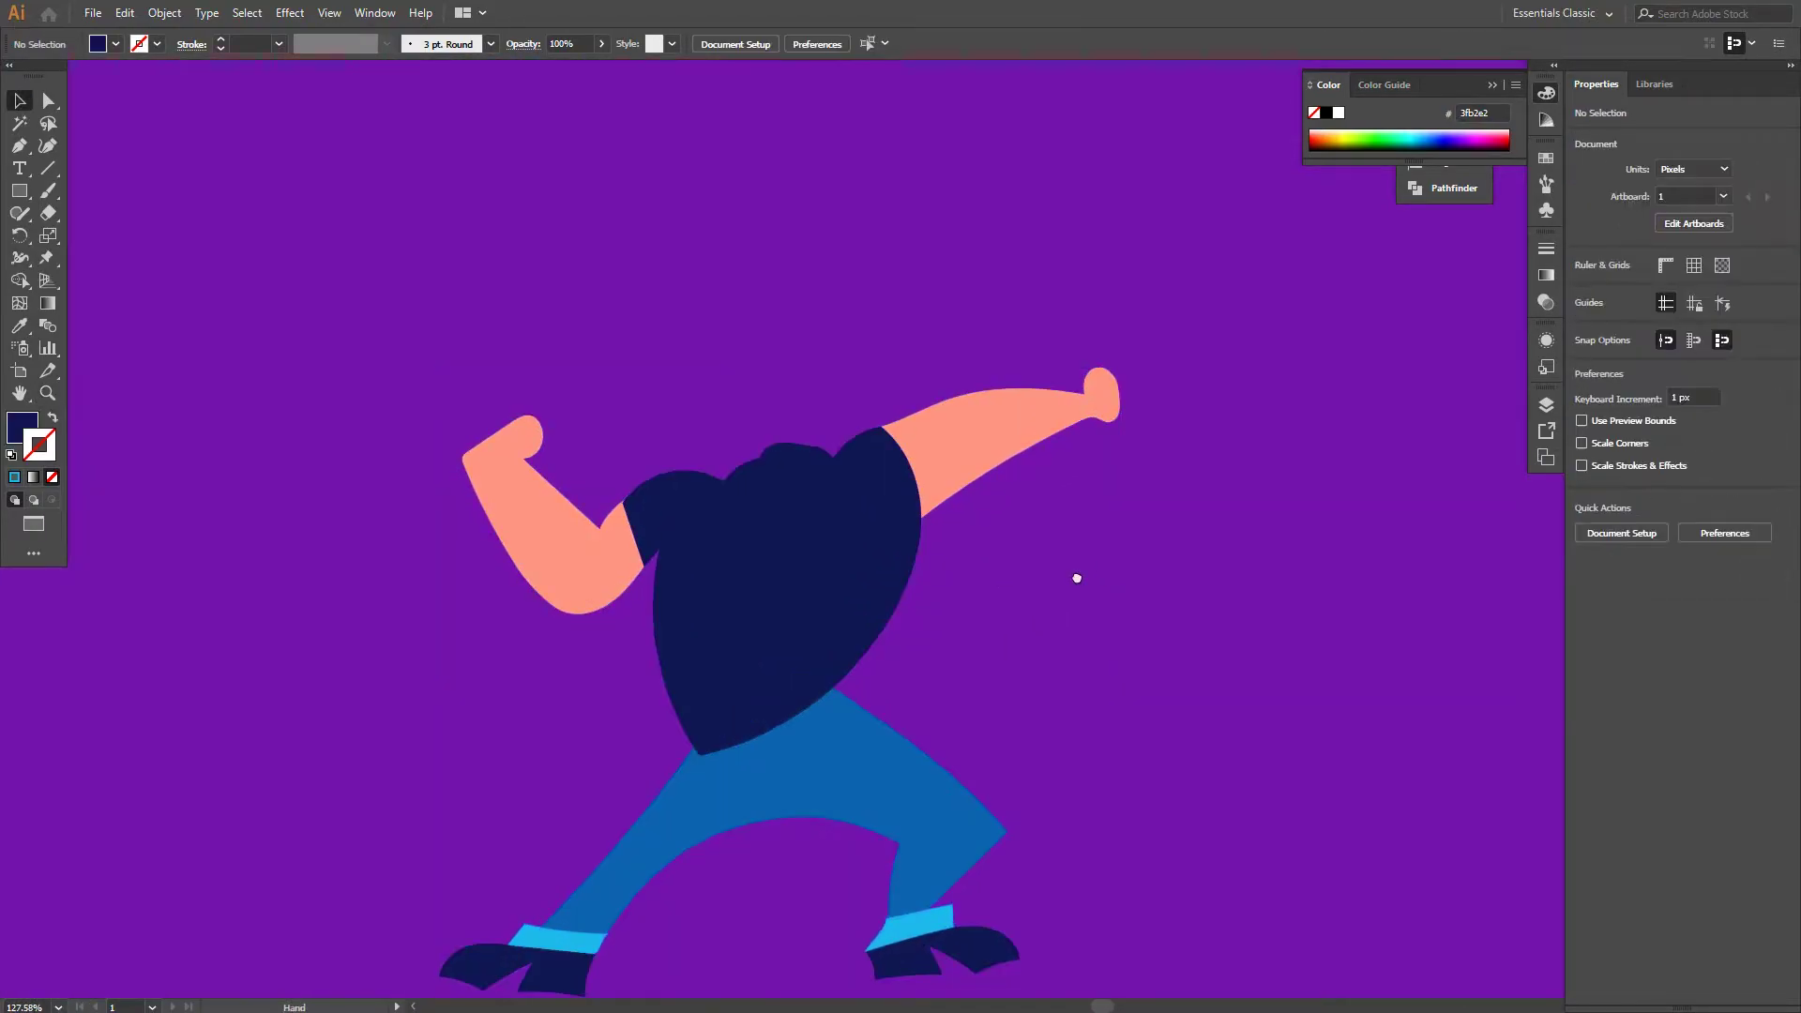
key("z")
Select the pants and shoes together to check that both shoes match
scroll(454, 662, "down", 2)
scroll(530, 589, "up", 1, "alt")
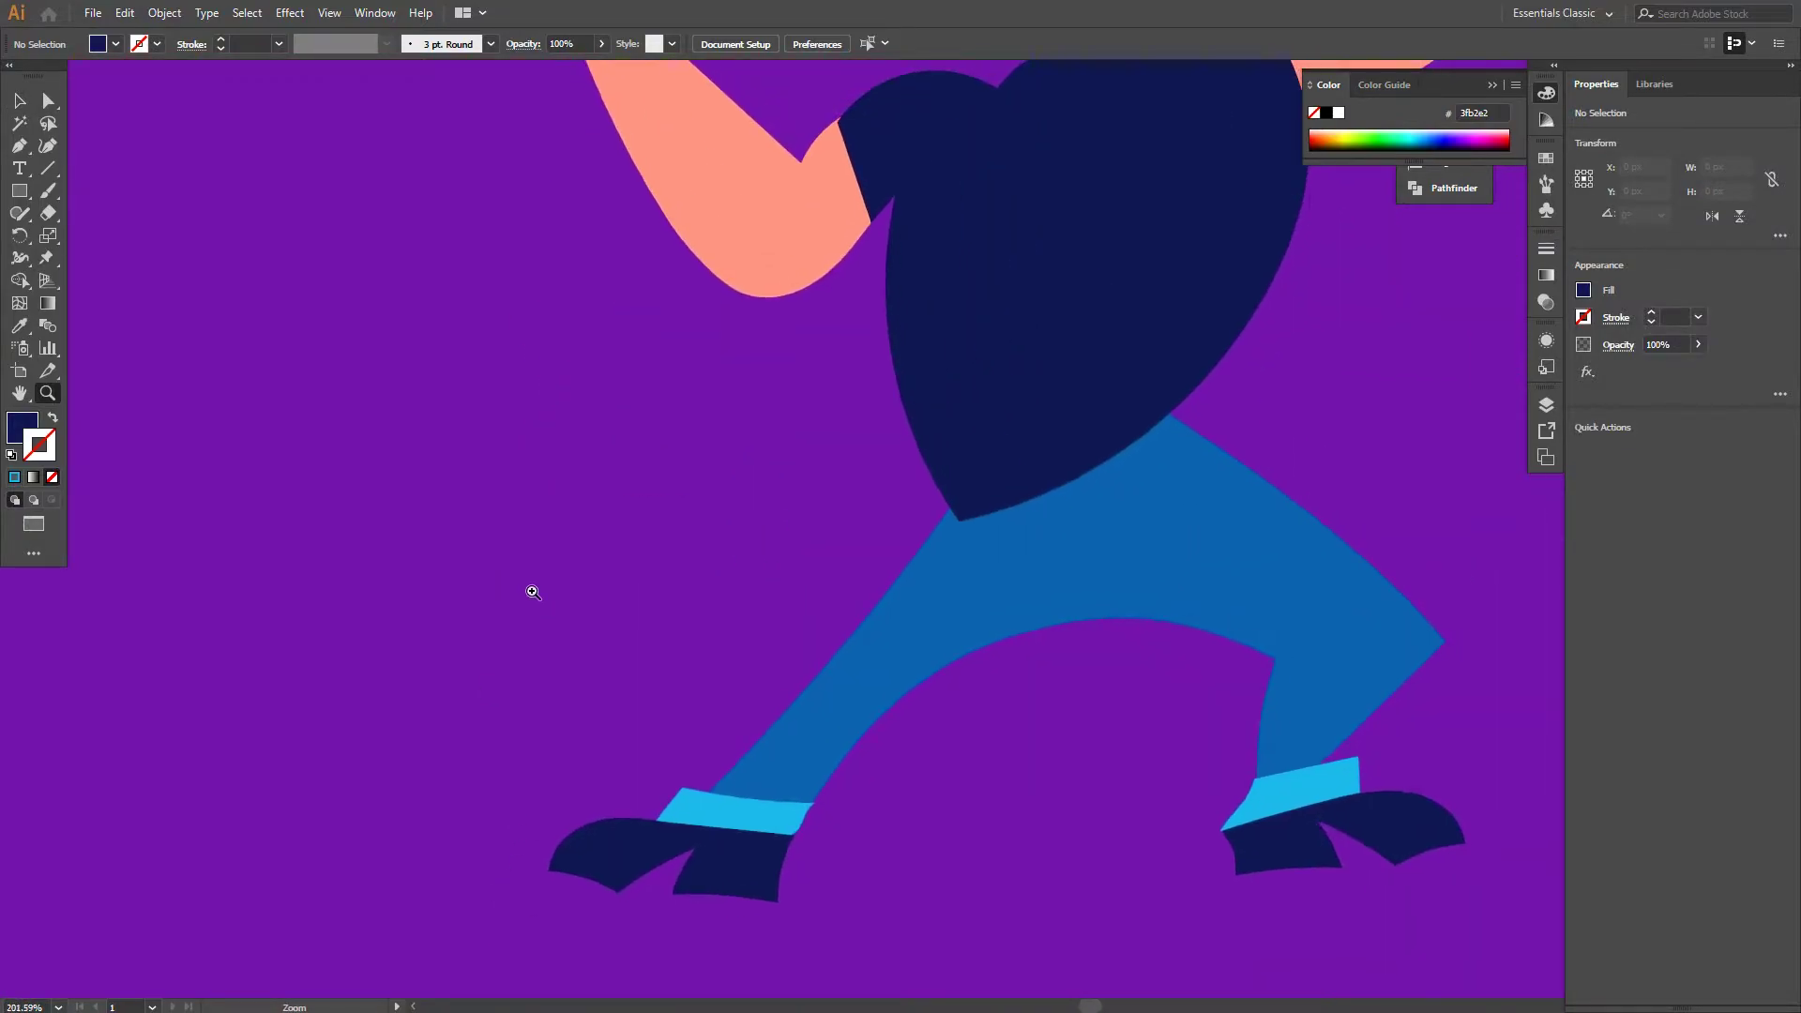
key("v")
left_click_drag(300, 630, 951, 670)
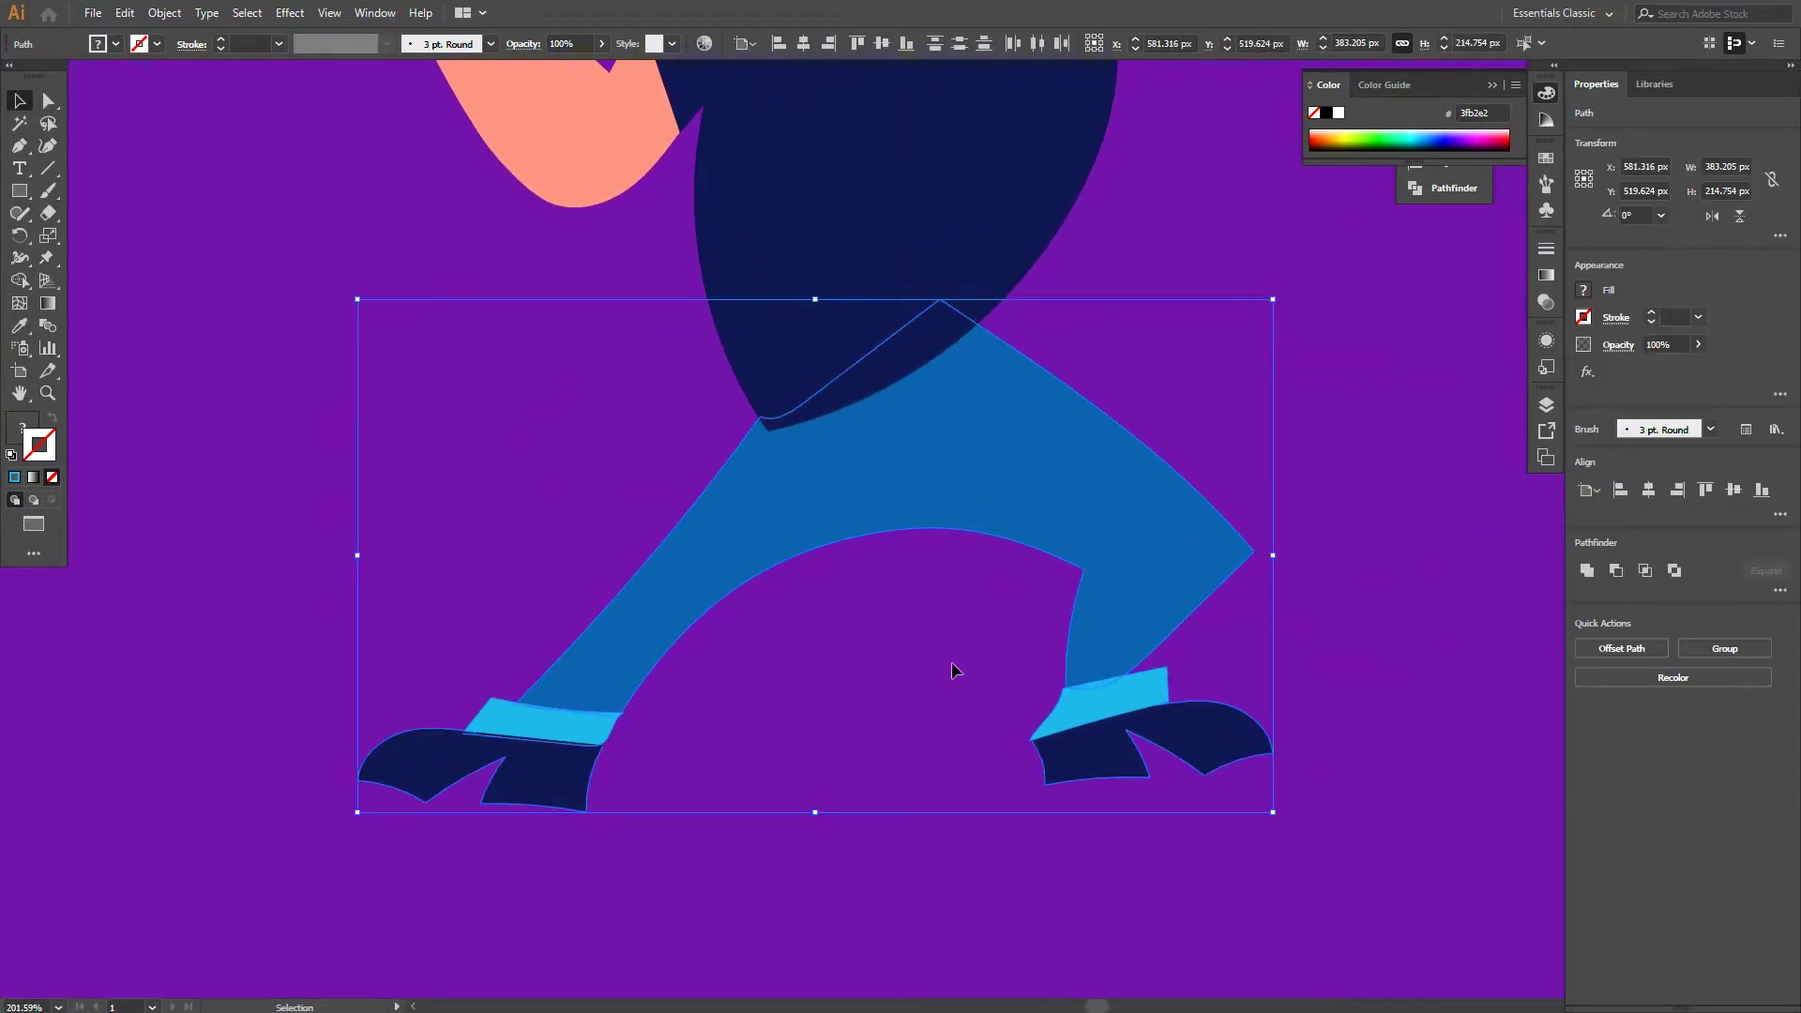
left_click(1028, 553)
scroll(1028, 554, "down", 2, "alt")
scroll(873, 473, "up", 1, "alt")
Sample the salmon skin colour from the arm and make it the stroke colour
key("b")
scroll(900, 488, "up", 2, "alt")
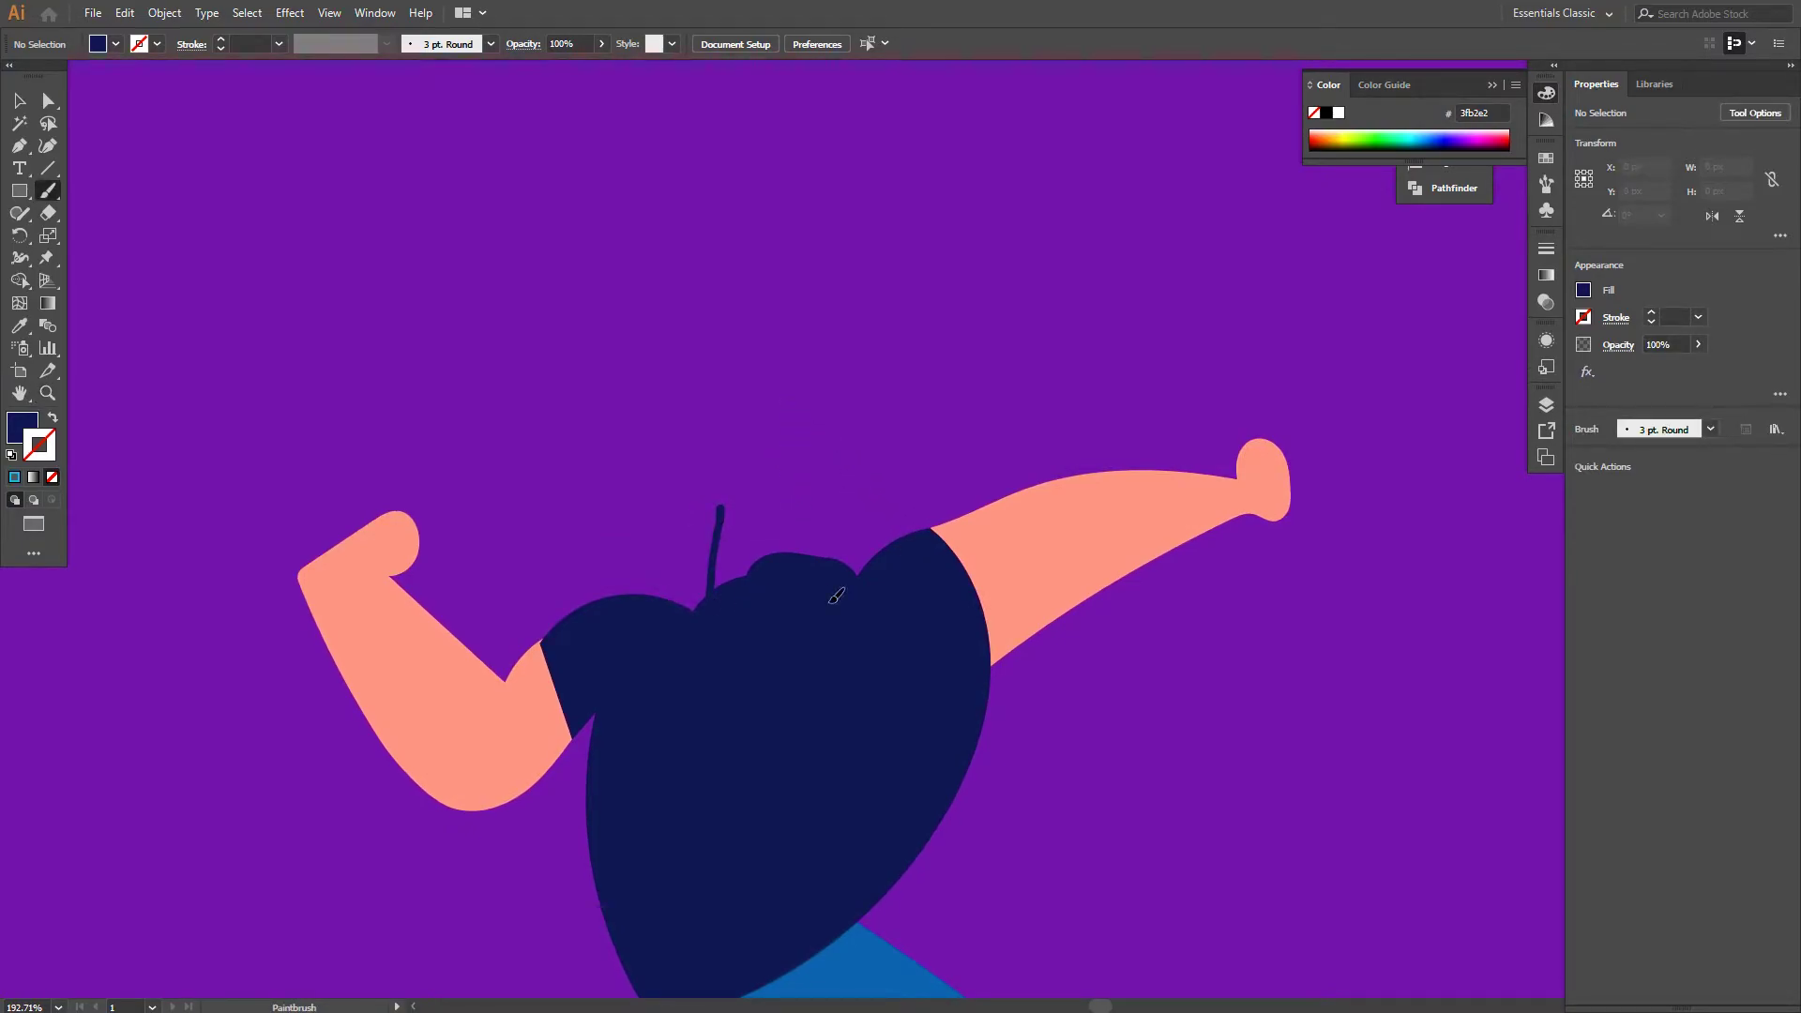
left_click(54, 419)
key("i")
left_click(1166, 515)
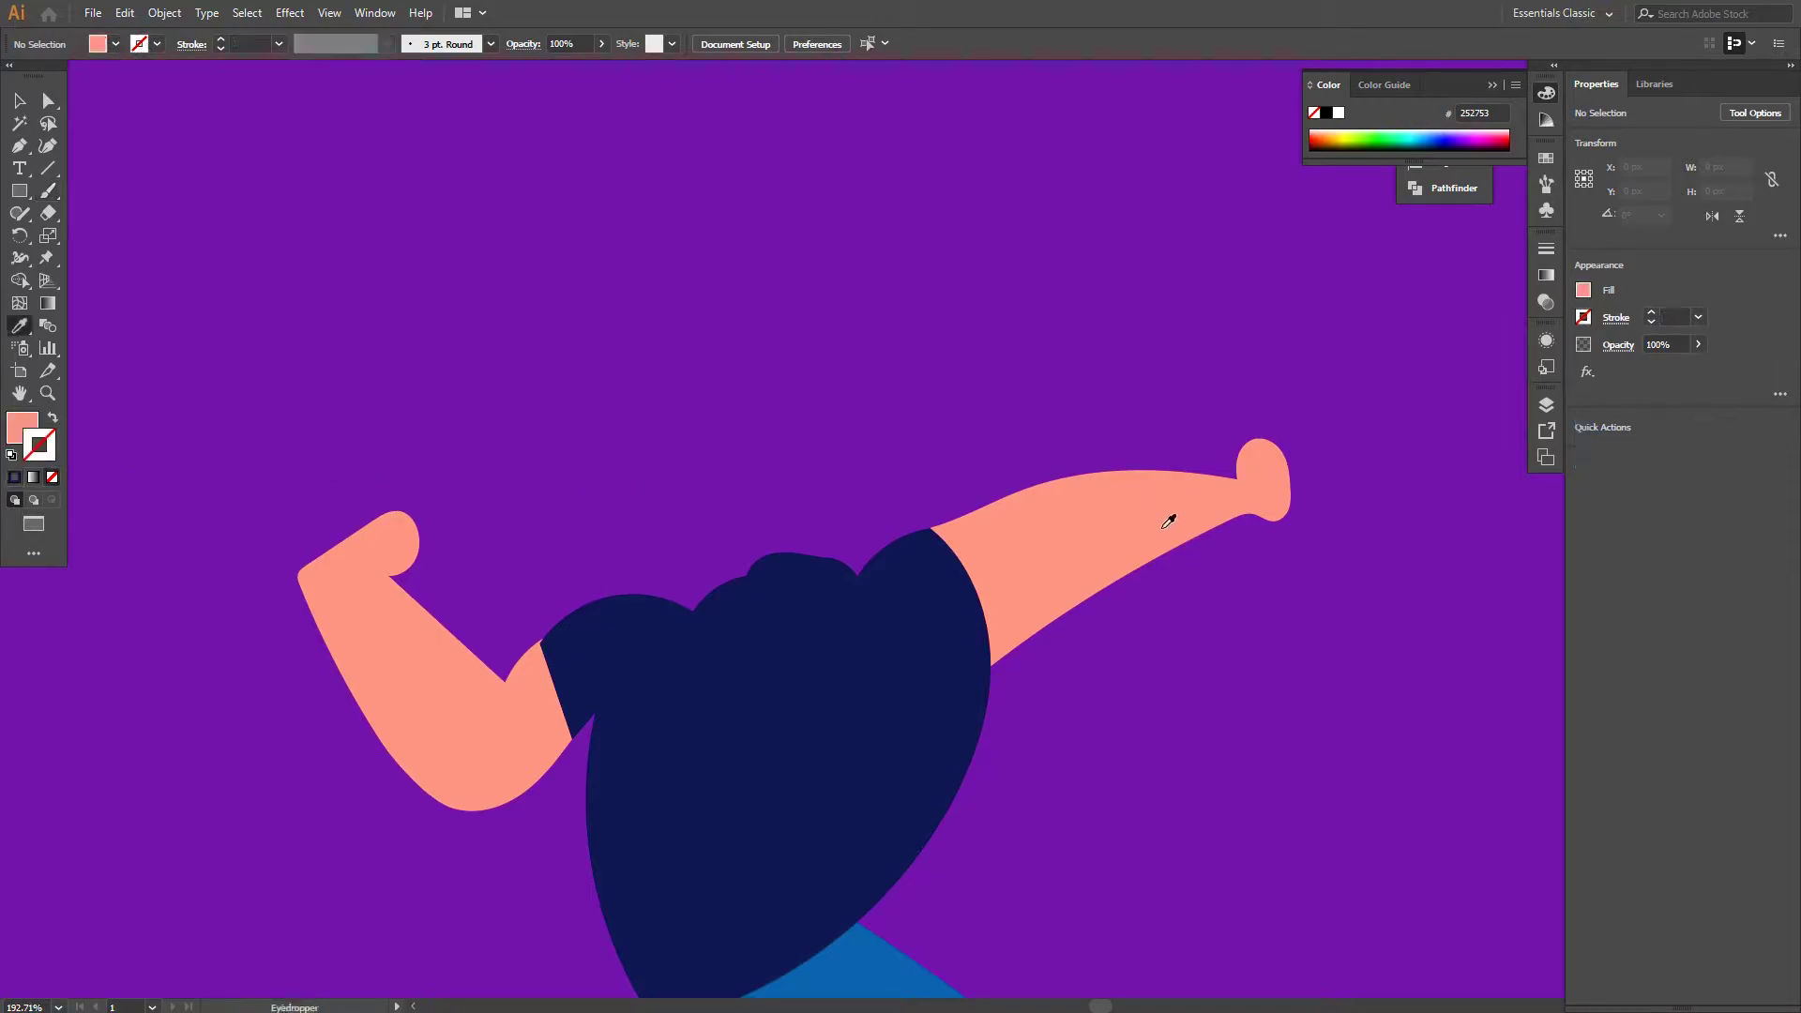
key("shift+x")
Brush the head outline above the shirt and nudge anchors to straighten its sides
key("b")
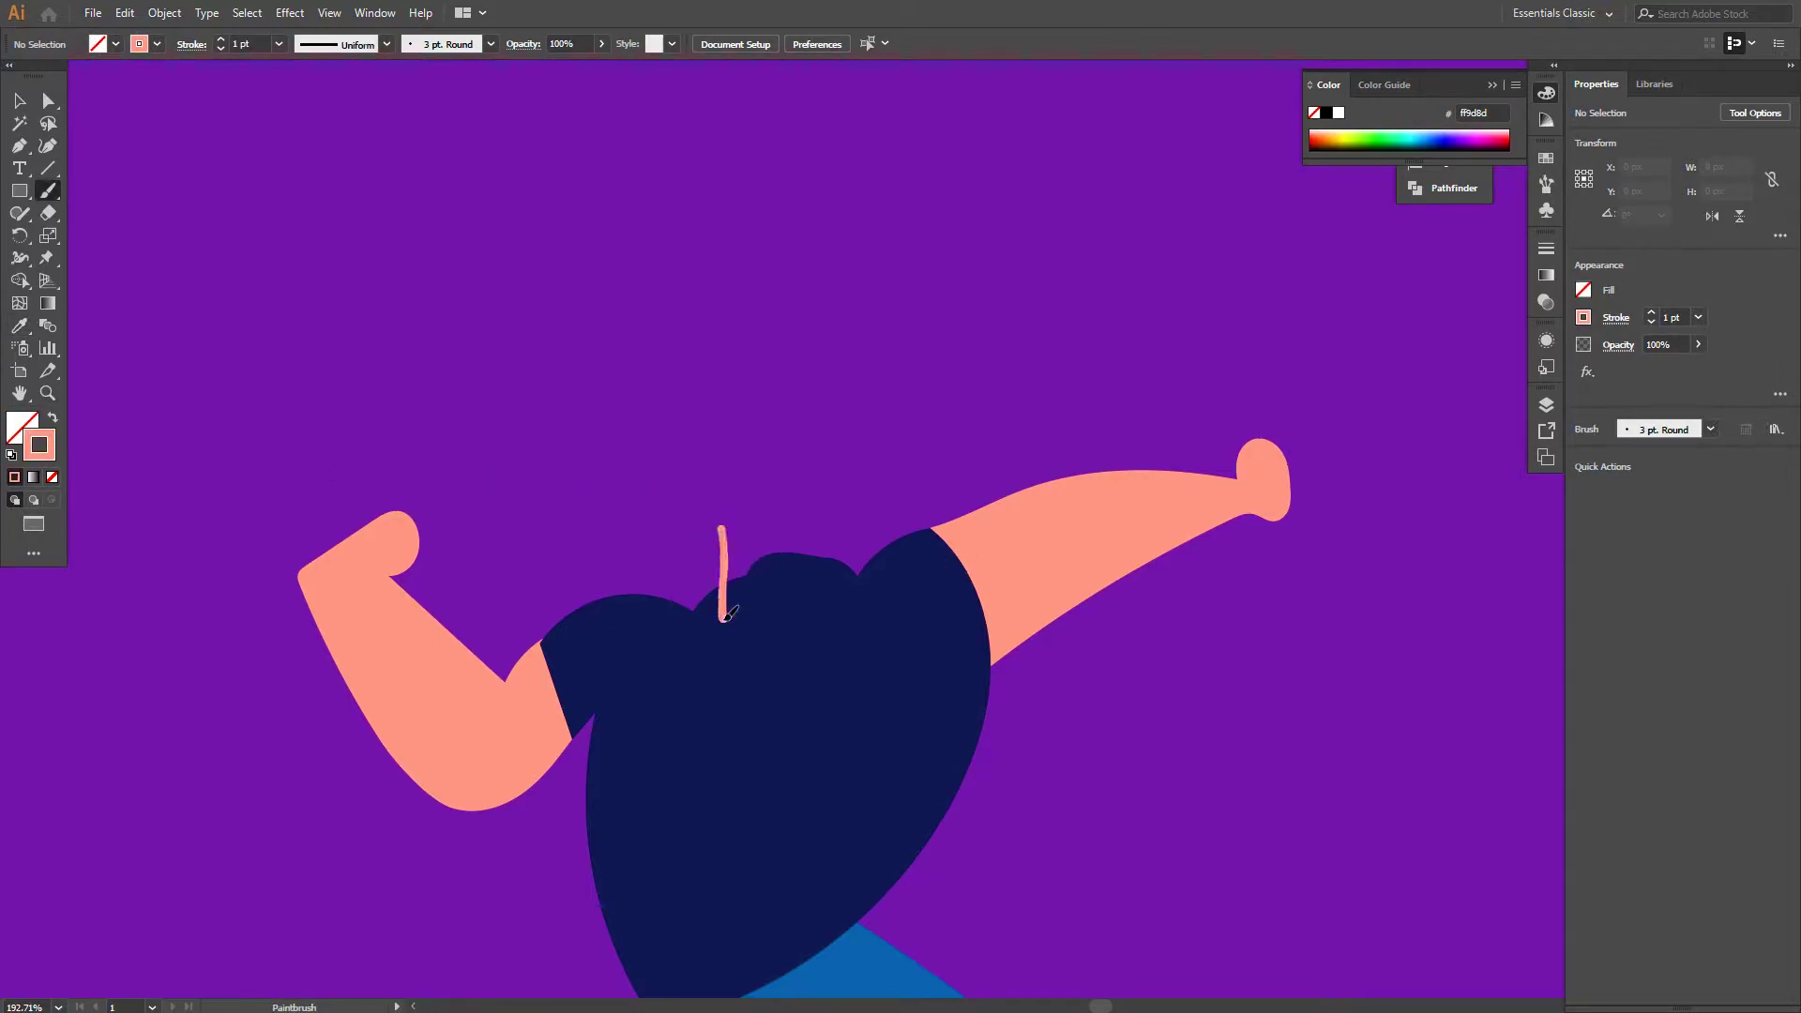
key("ctrl+z")
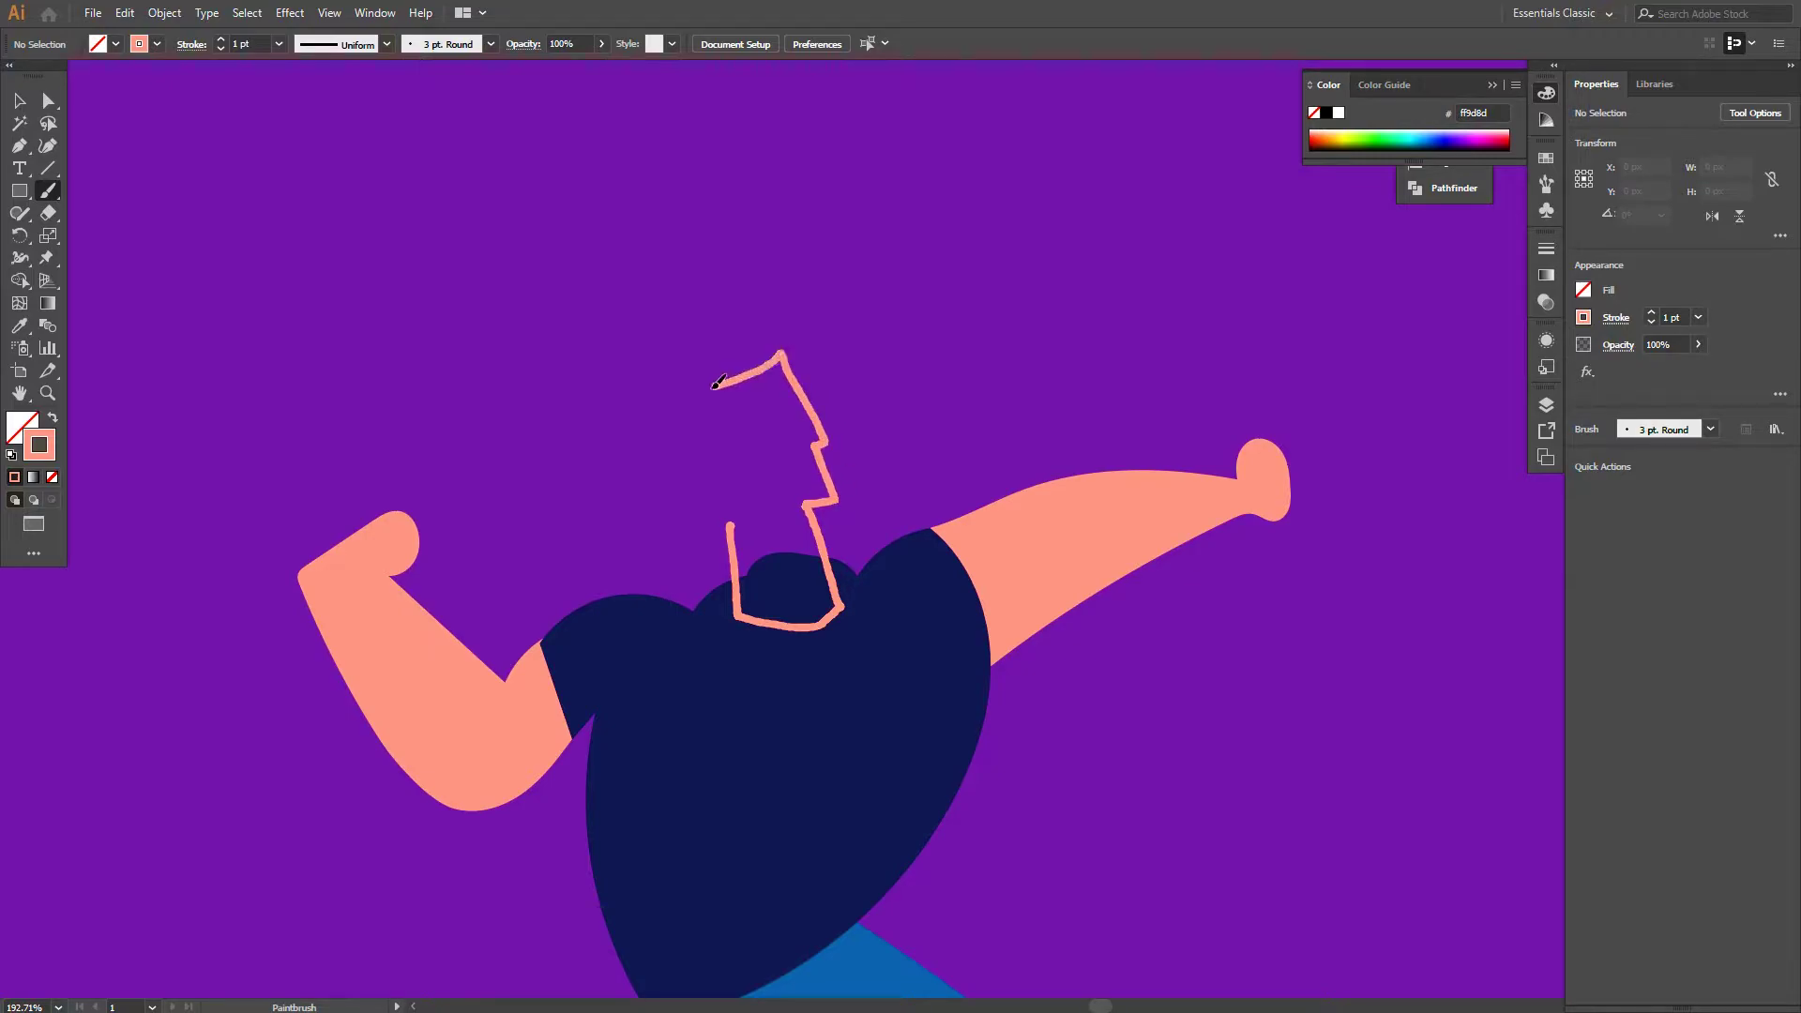
left_click_drag(715, 383, 731, 528)
key("a")
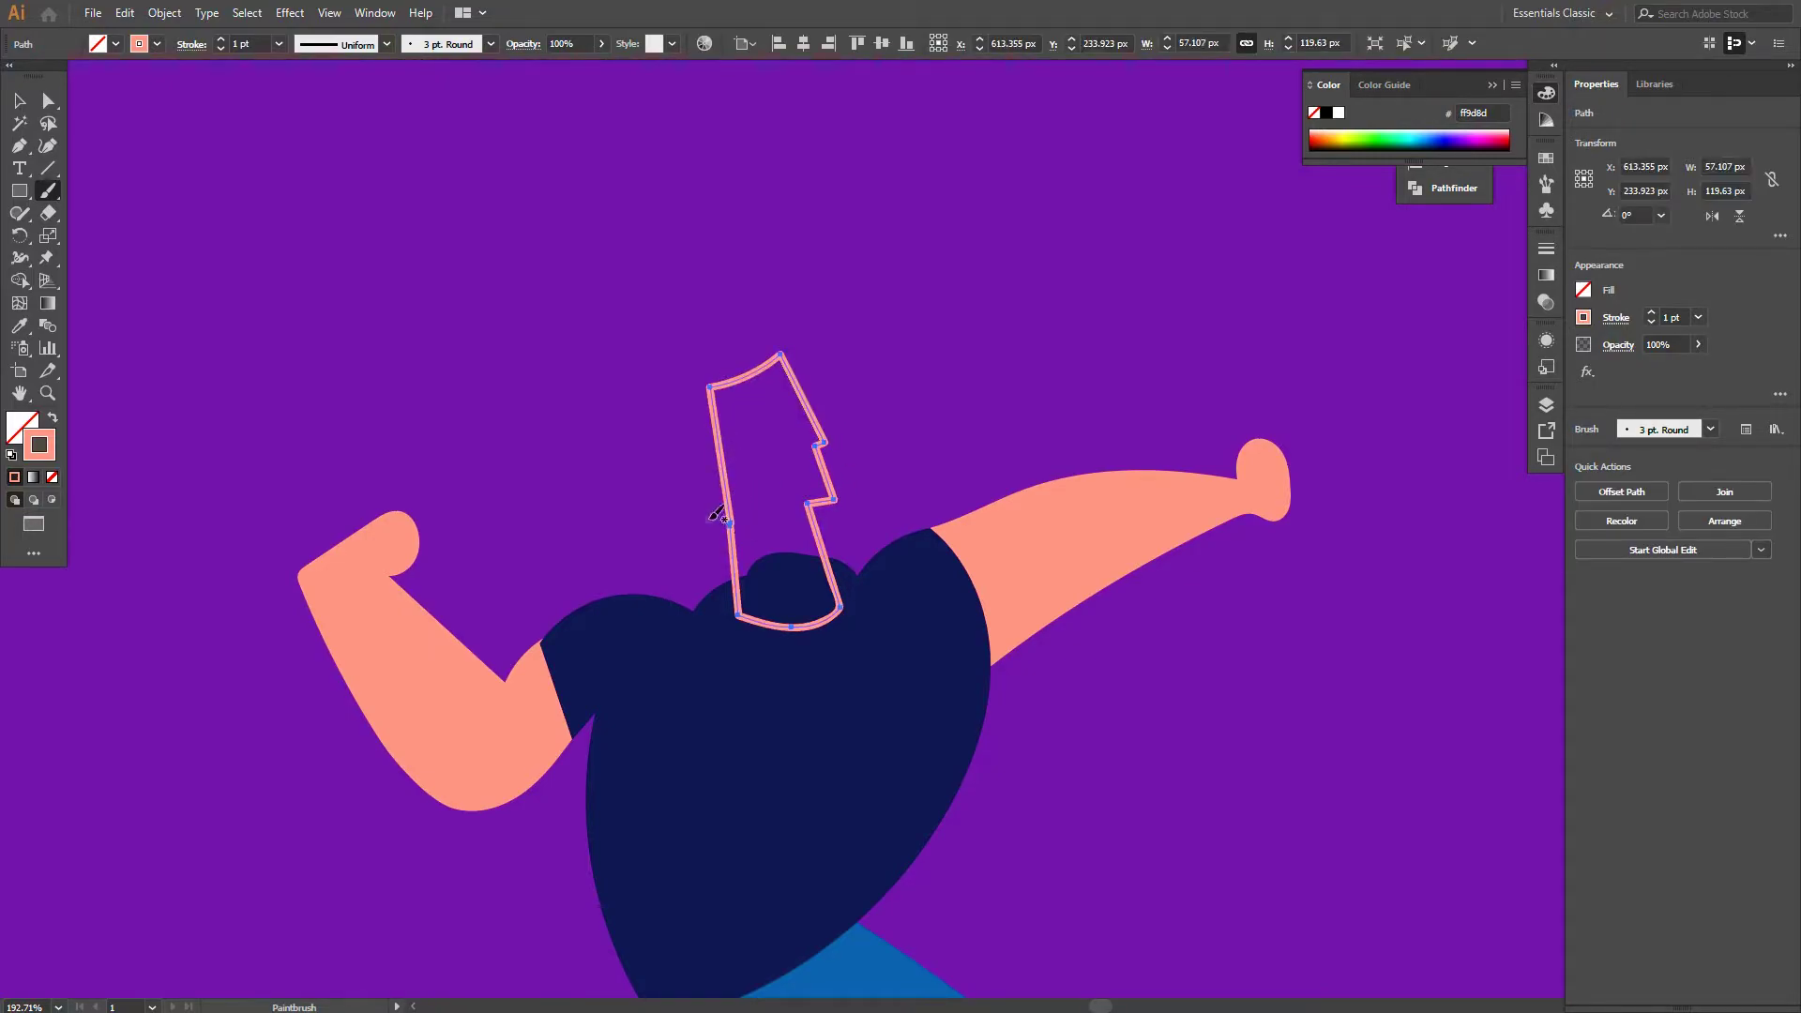
key("shift+Right")
key("shift+Right")
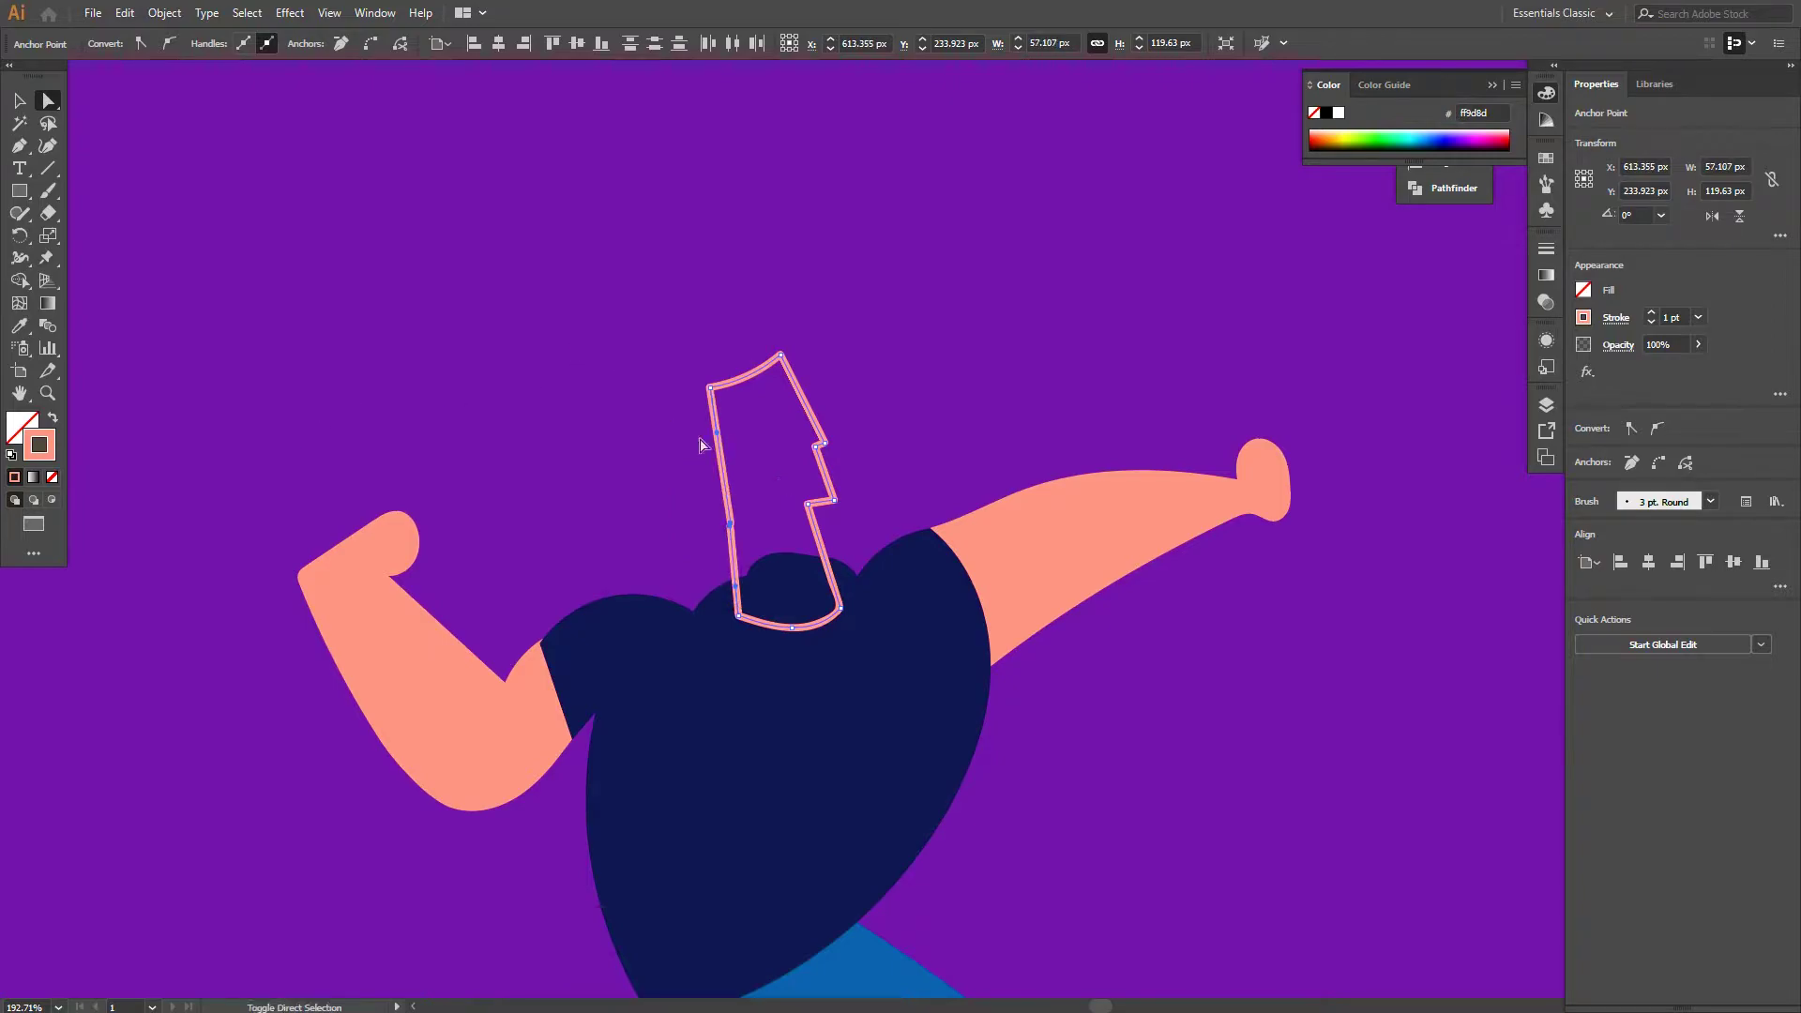
key("shift+Left")
left_click(750, 297)
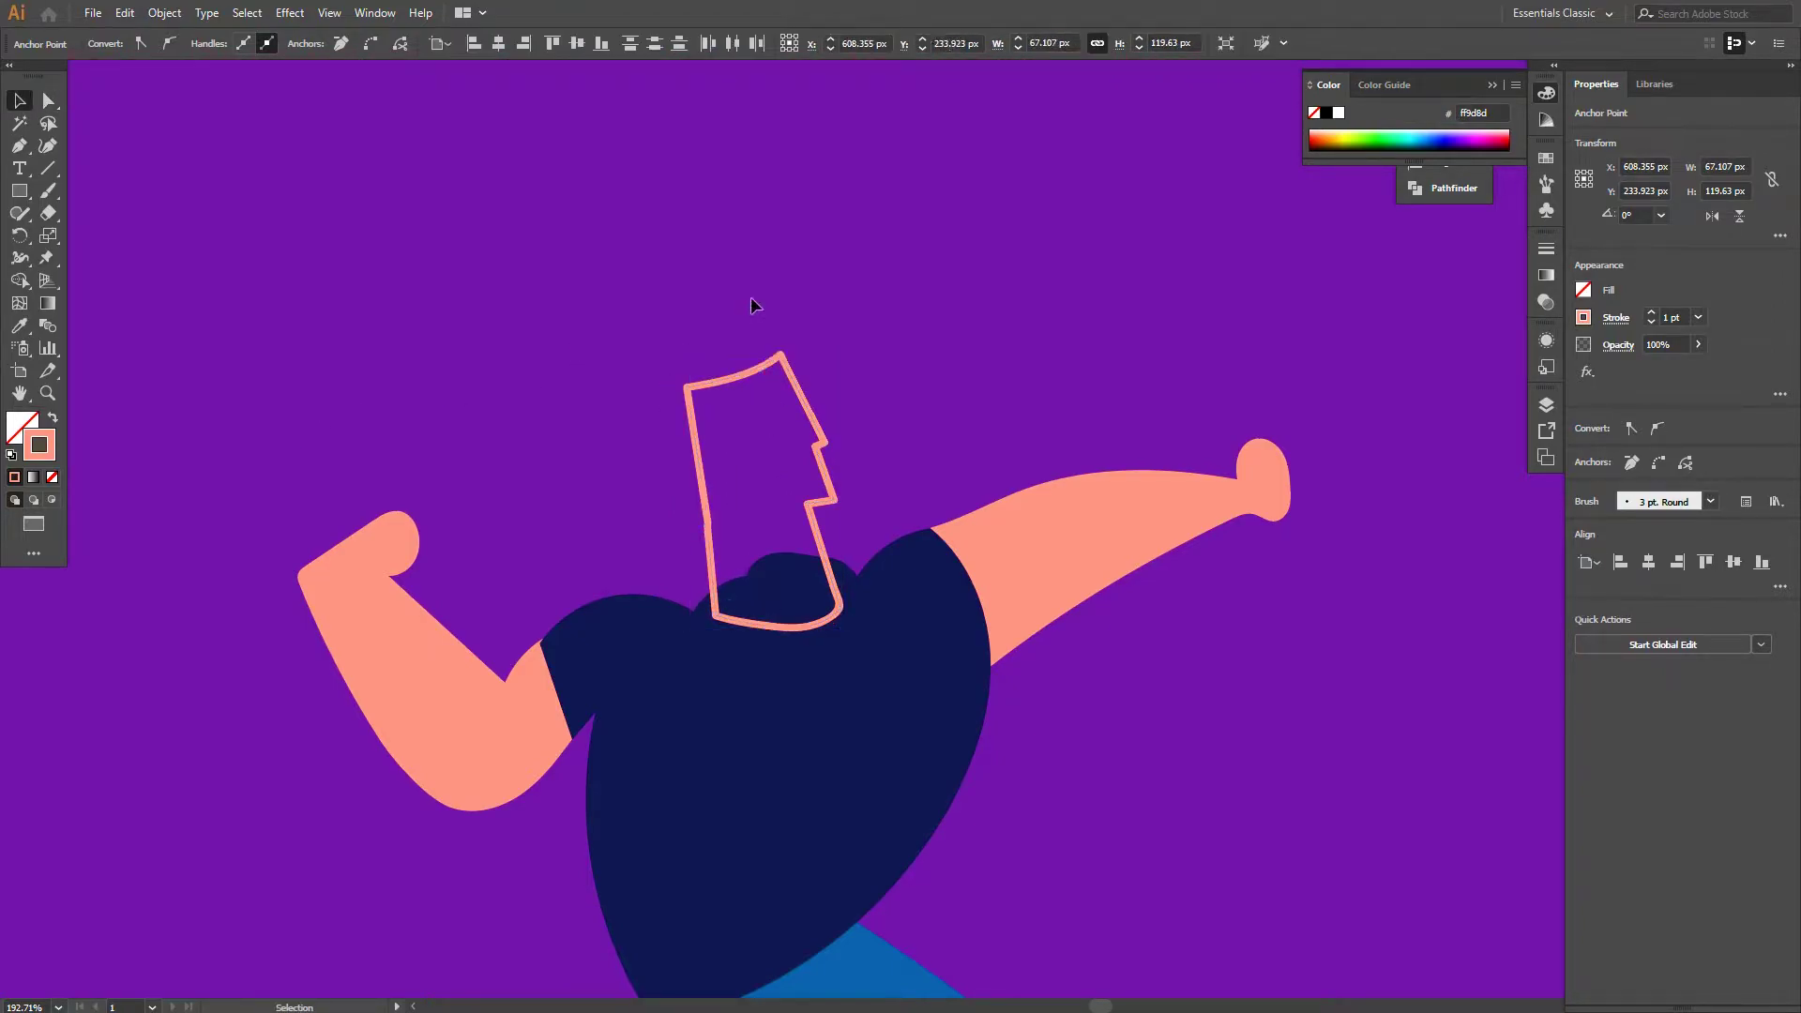
key("v")
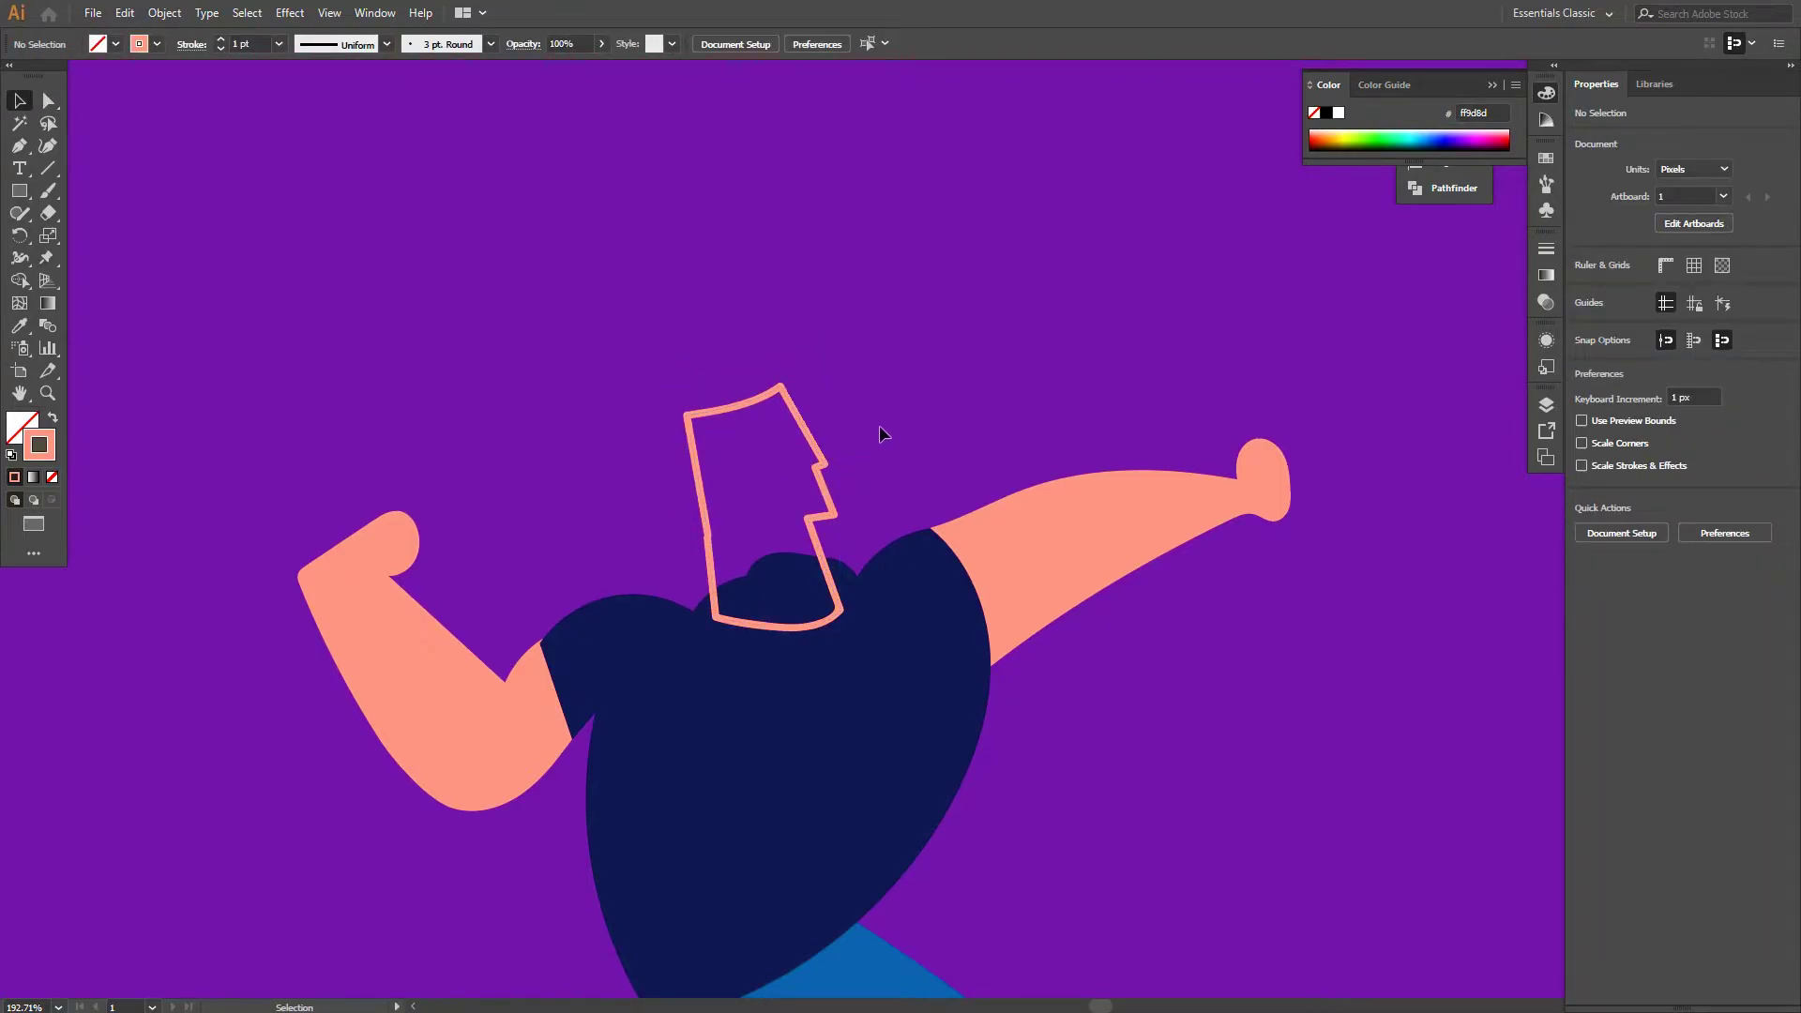
Swap fill and stroke so the head becomes a solid salmon shape
left_click(826, 465)
key("shift+x")
left_click(209, 390)
left_click(802, 548)
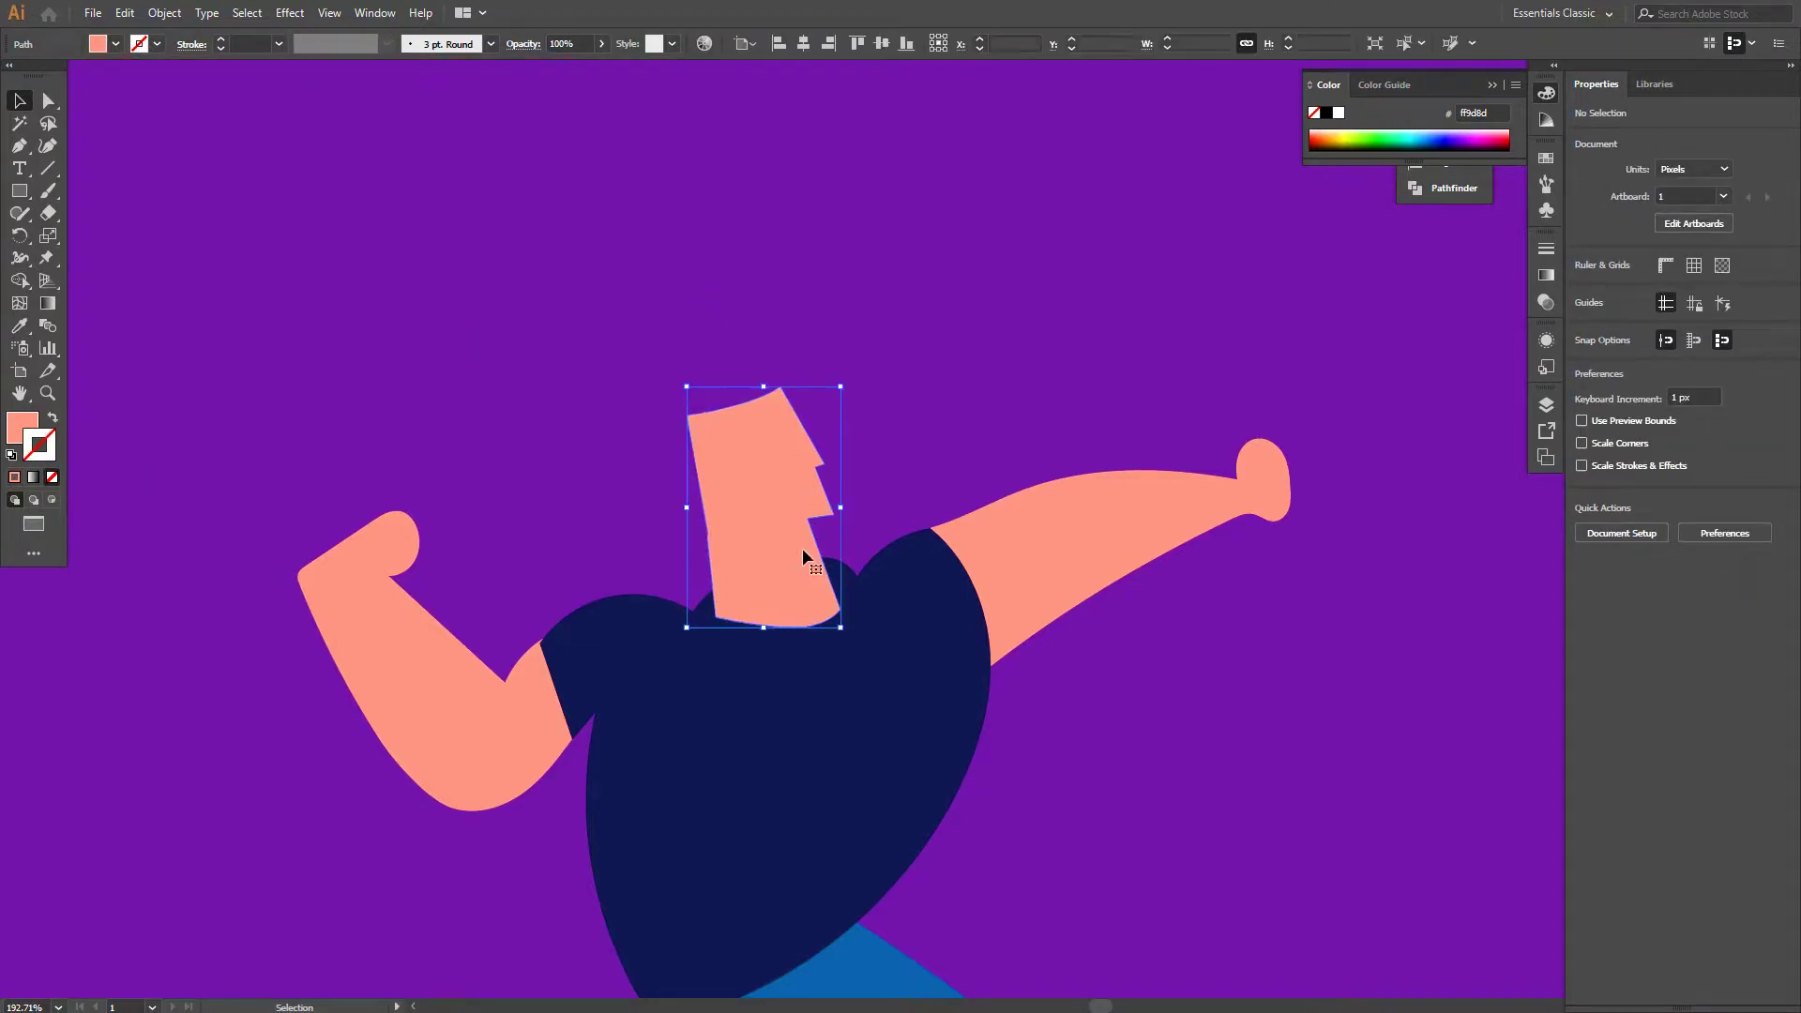
key("a")
Adjust an anchor on the head's left edge to sharpen the angular profile
scroll(748, 512, "up", 2)
scroll(748, 512, "up", 2)
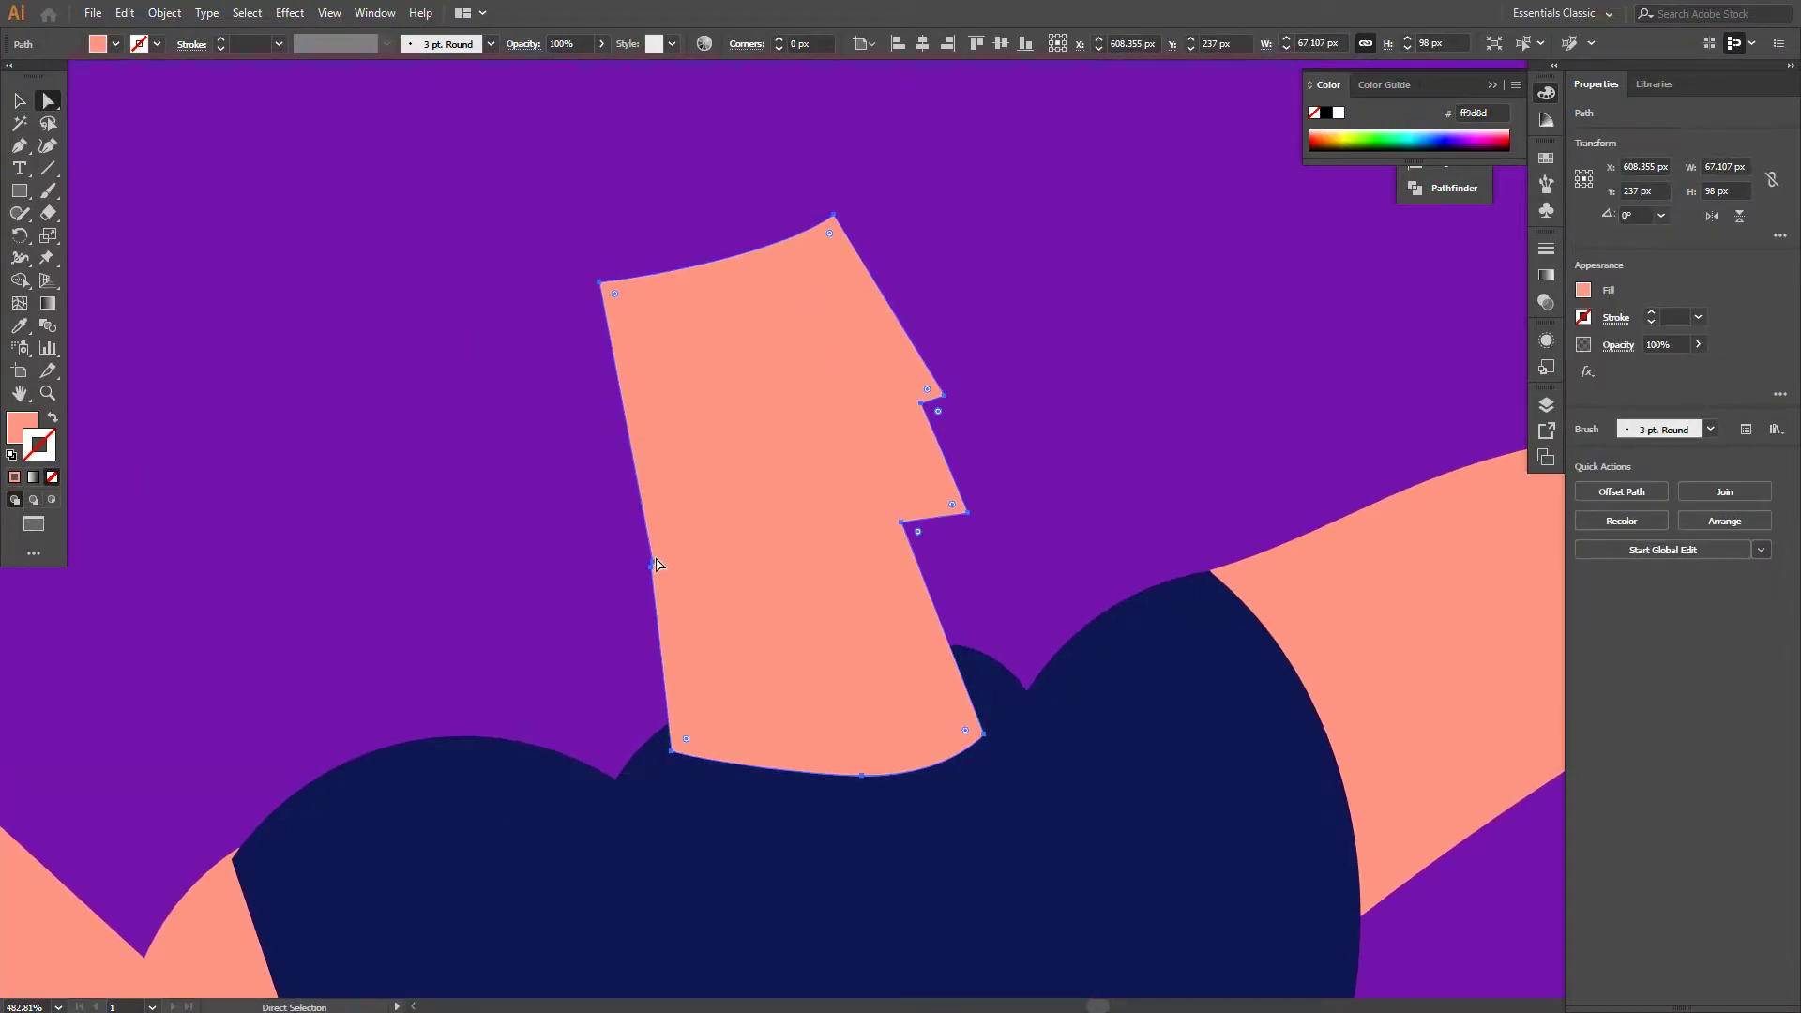
left_click_drag(652, 566, 640, 574)
left_click(579, 597)
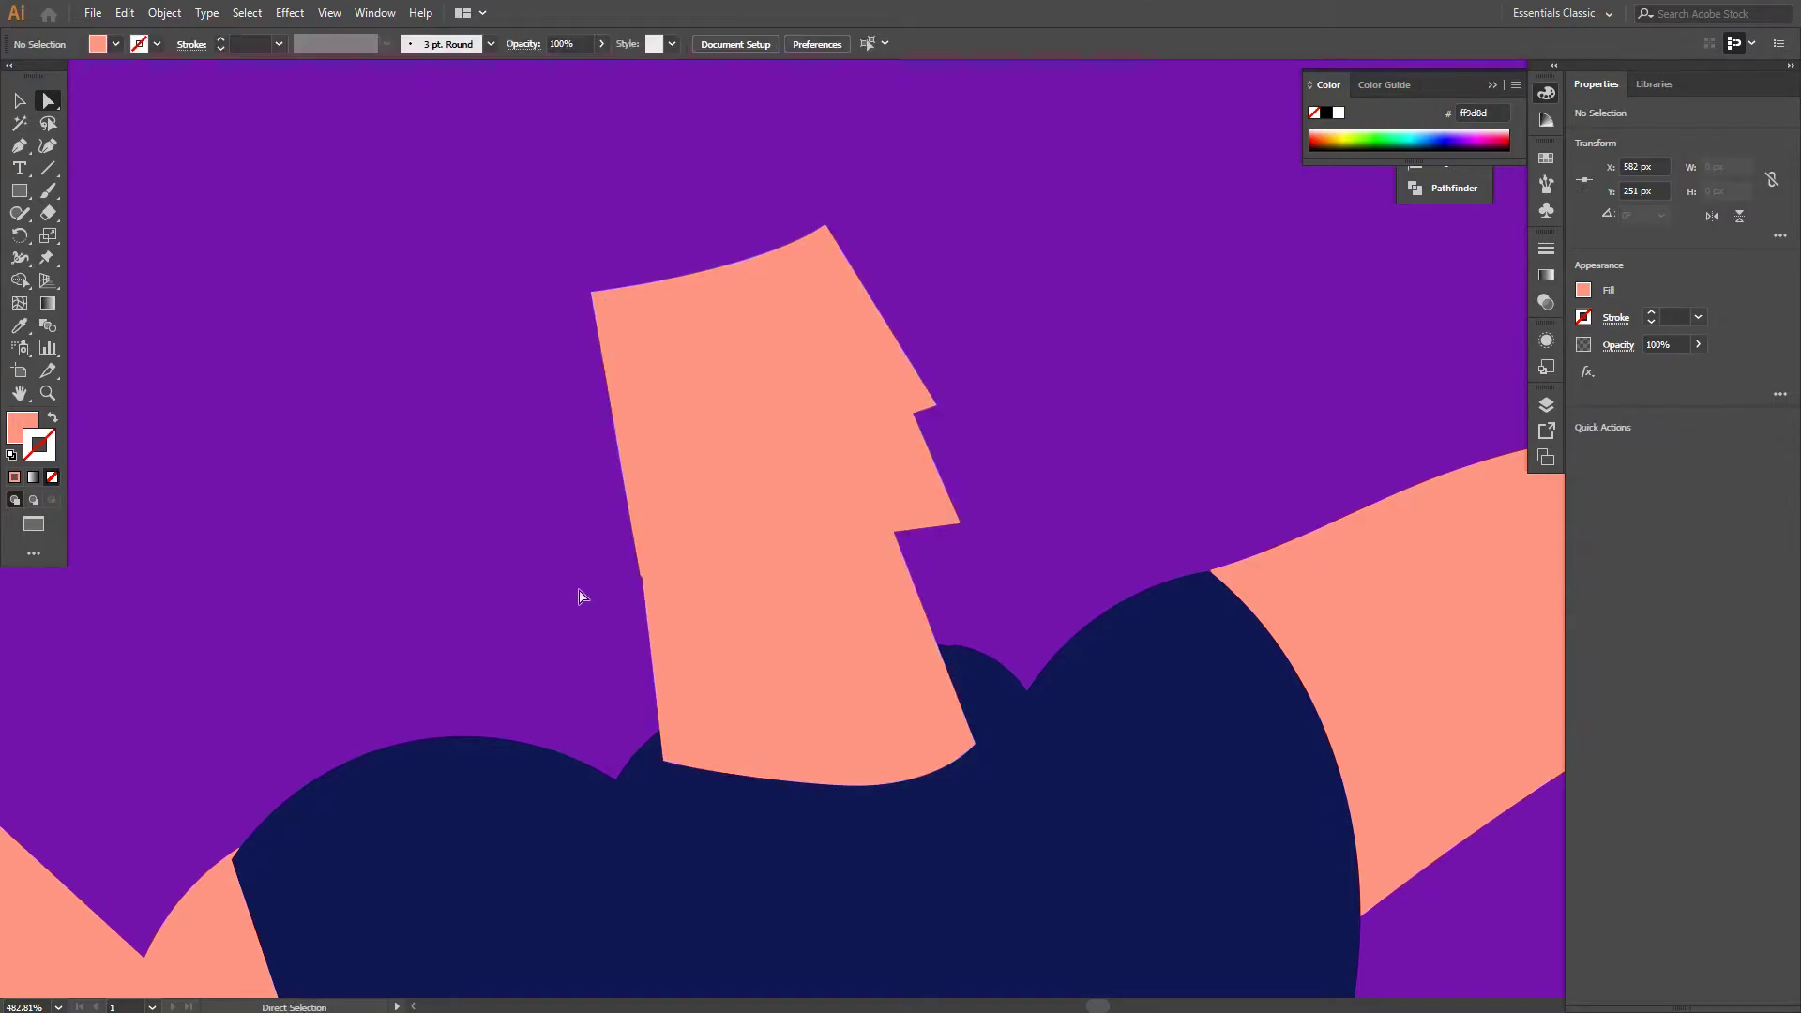
left_click(634, 576)
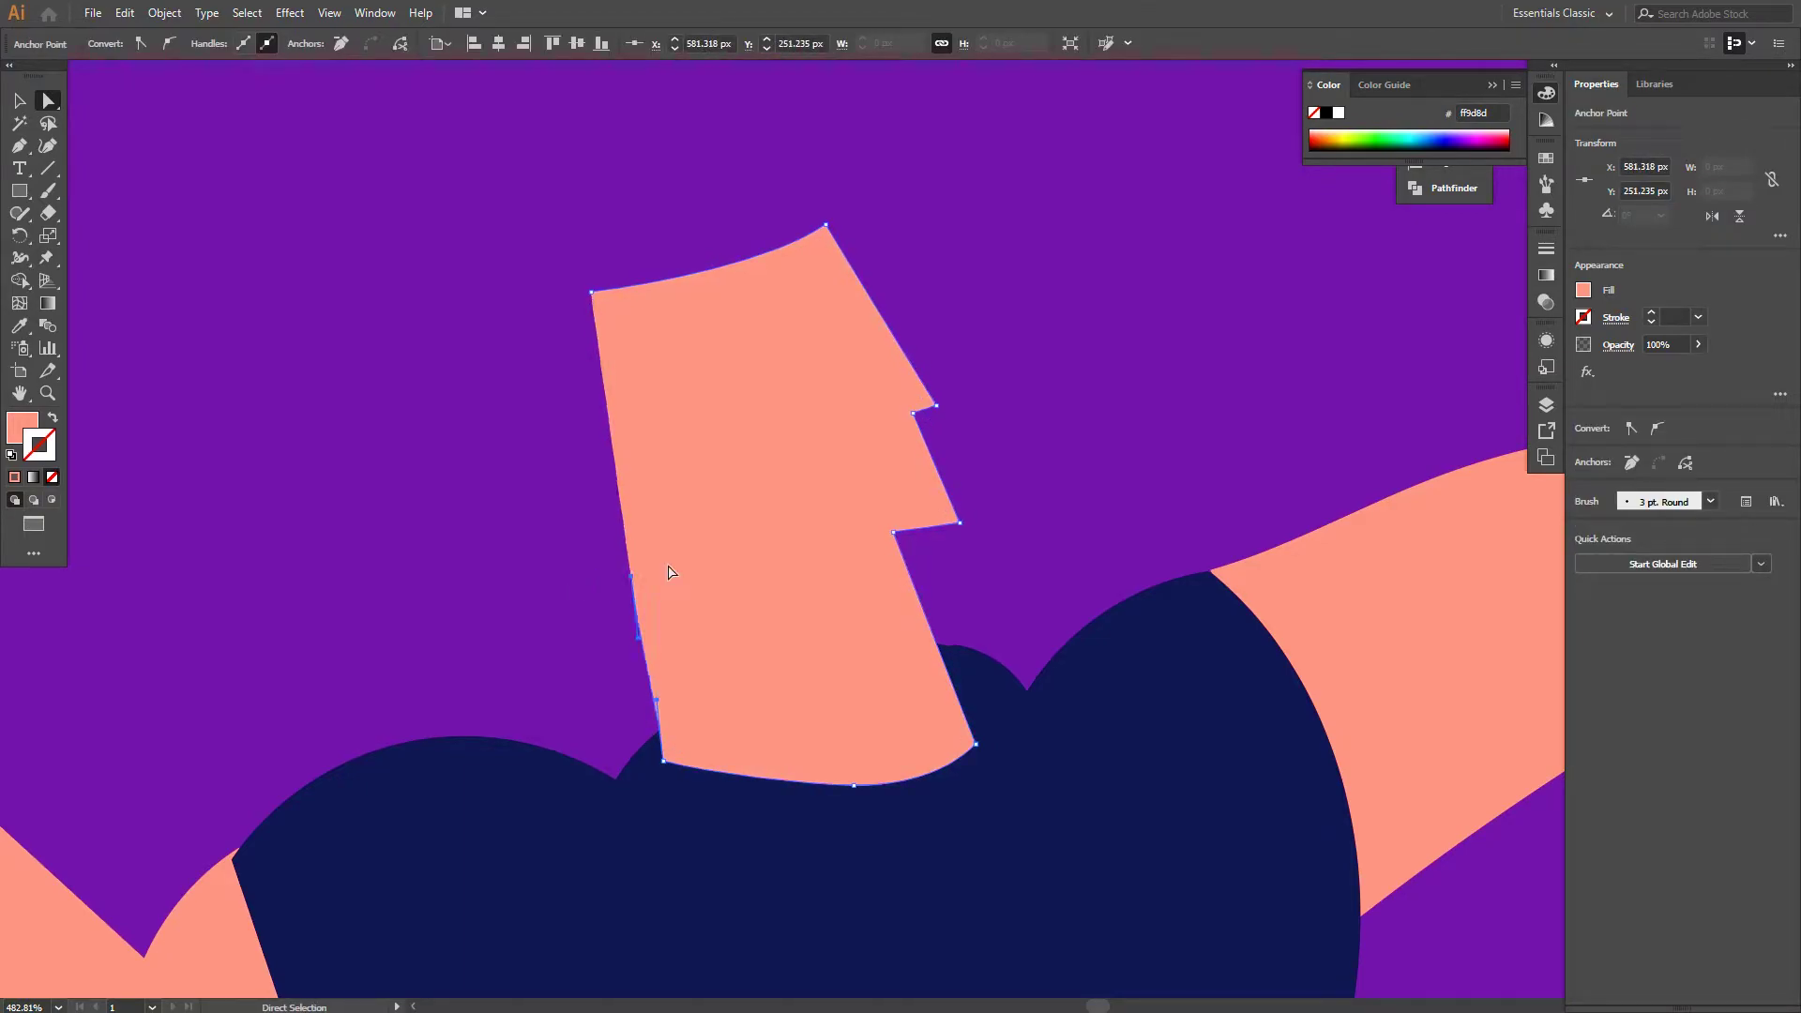
key("v")
left_click(547, 567)
Move the head down so it sits on top of the navy shirt
scroll(943, 506, "down", 2)
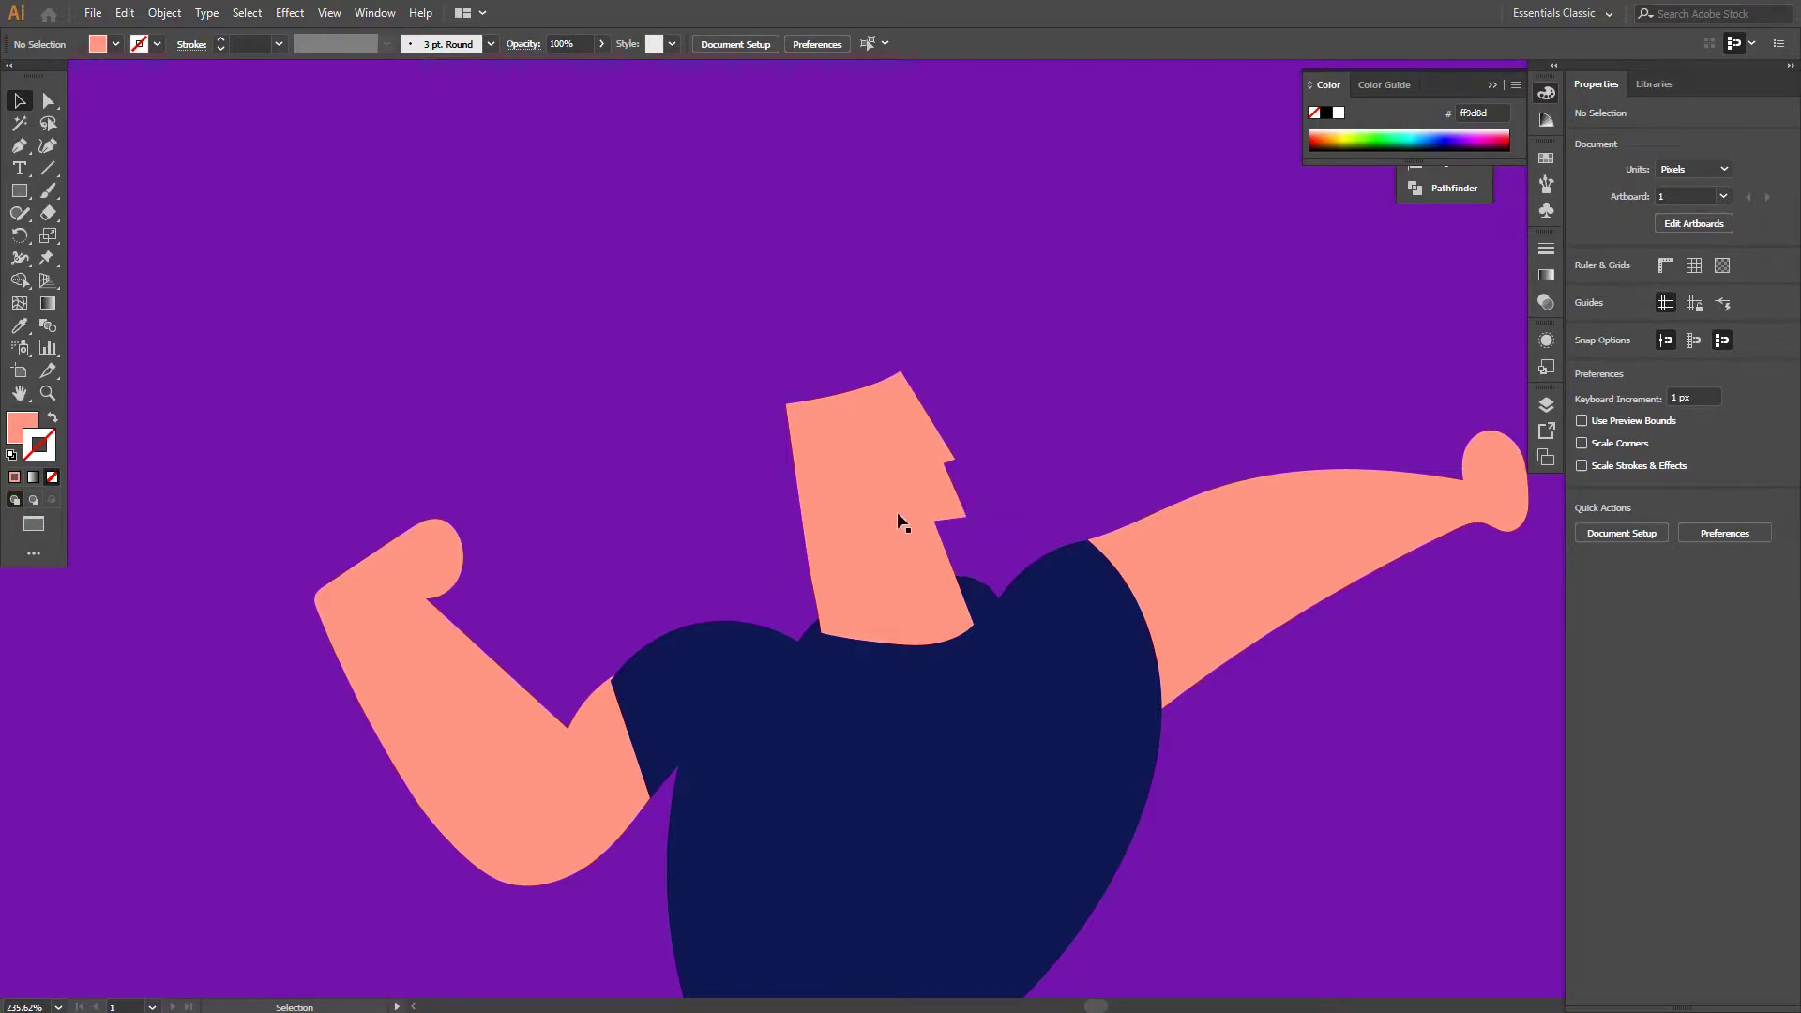
left_click_drag(898, 522, 895, 548)
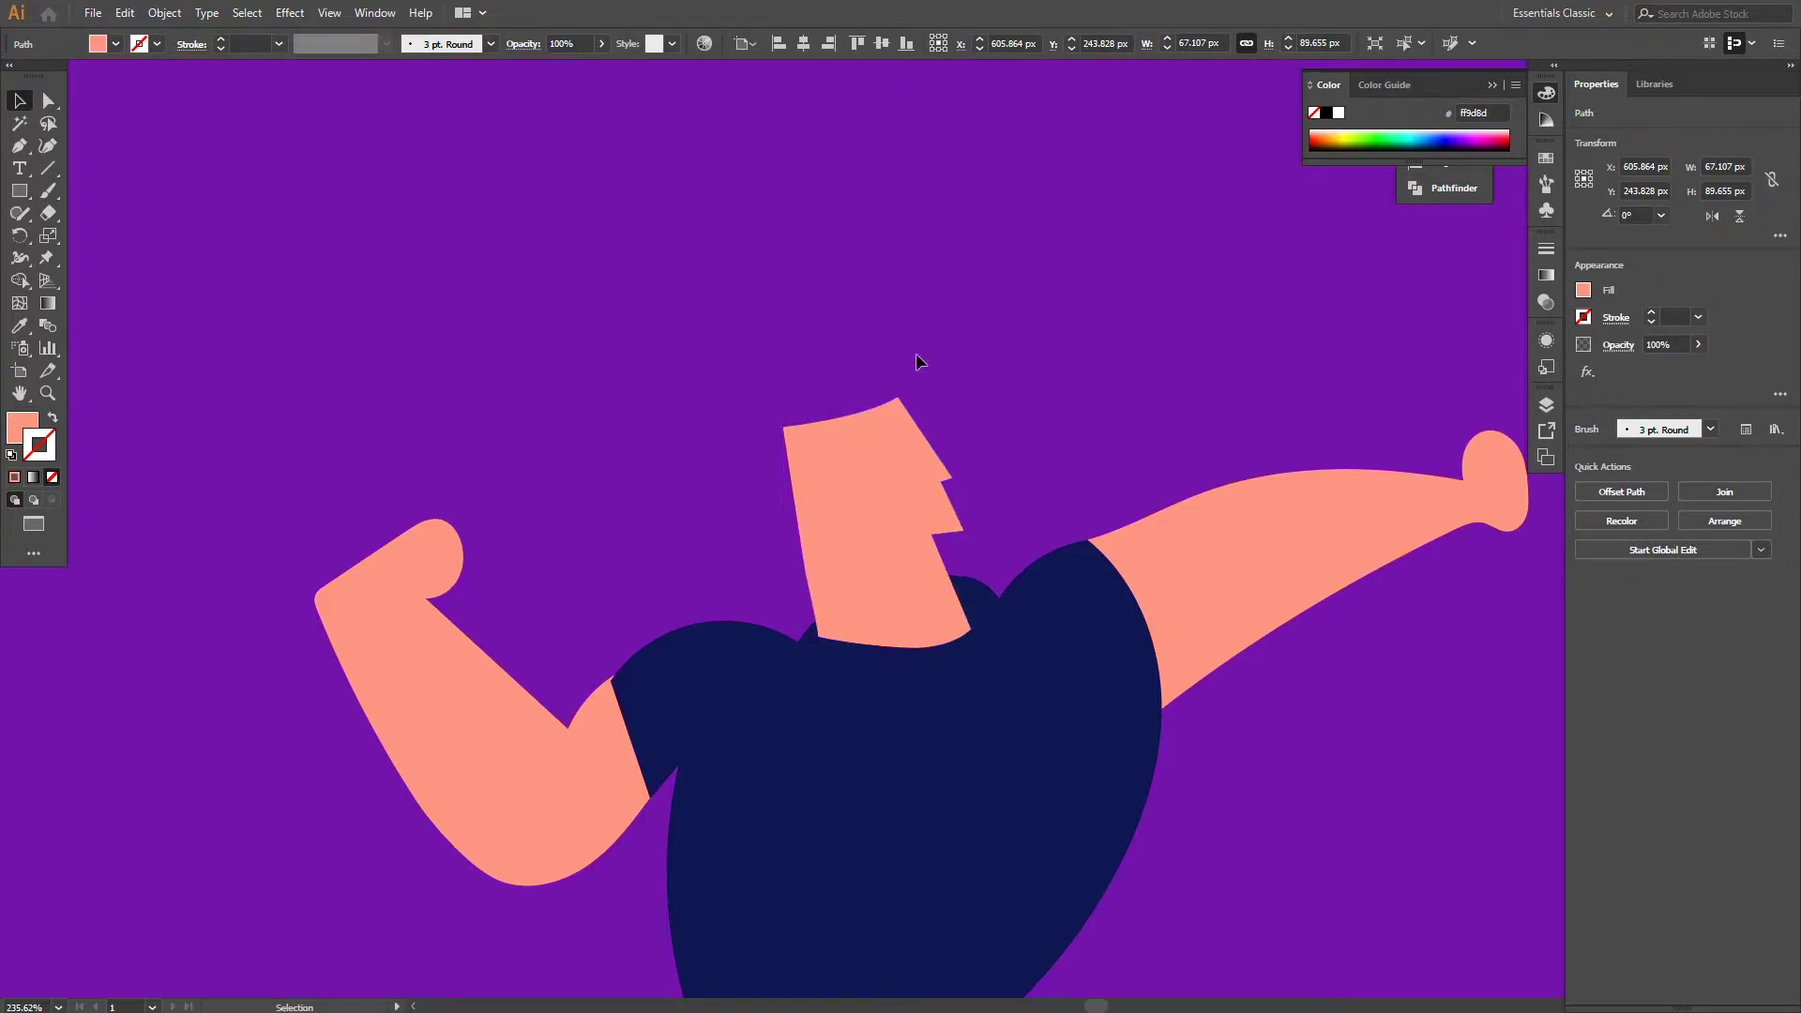
left_click(917, 360)
scroll(868, 488, "up", 2)
key("b")
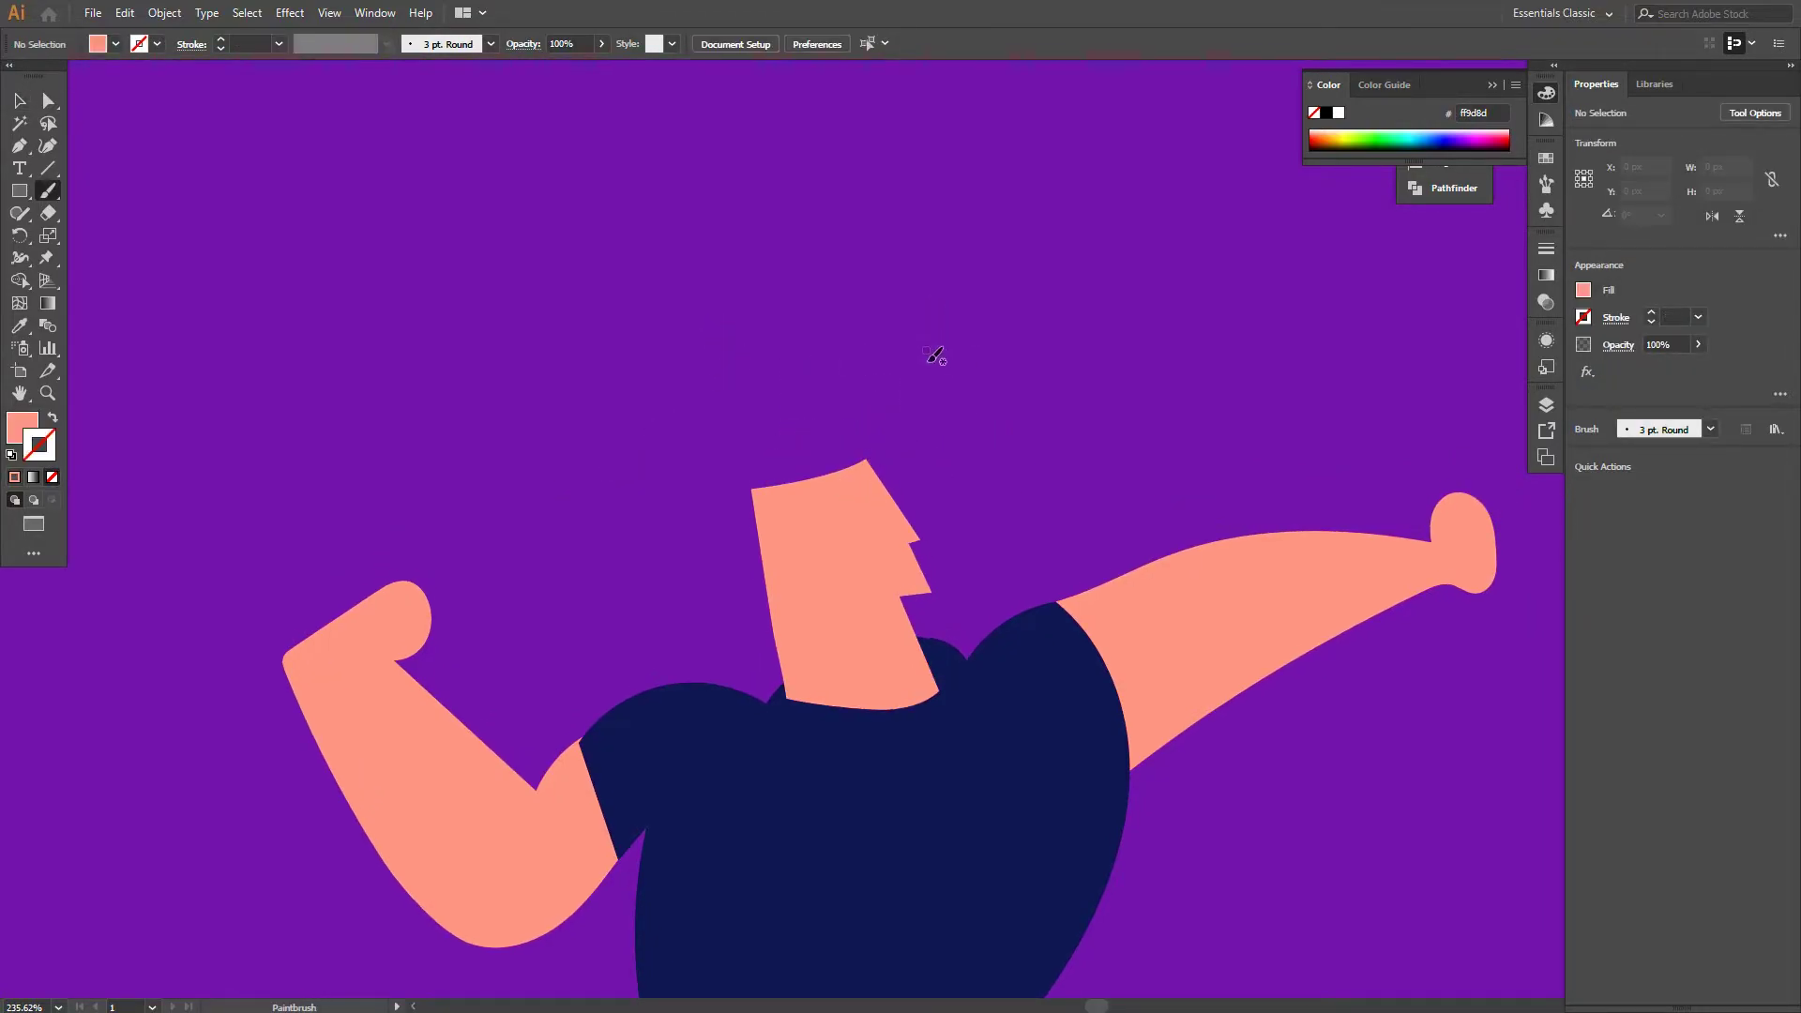
Sample the pink colour from the swatches for the hair
key("i")
left_click(996, 788)
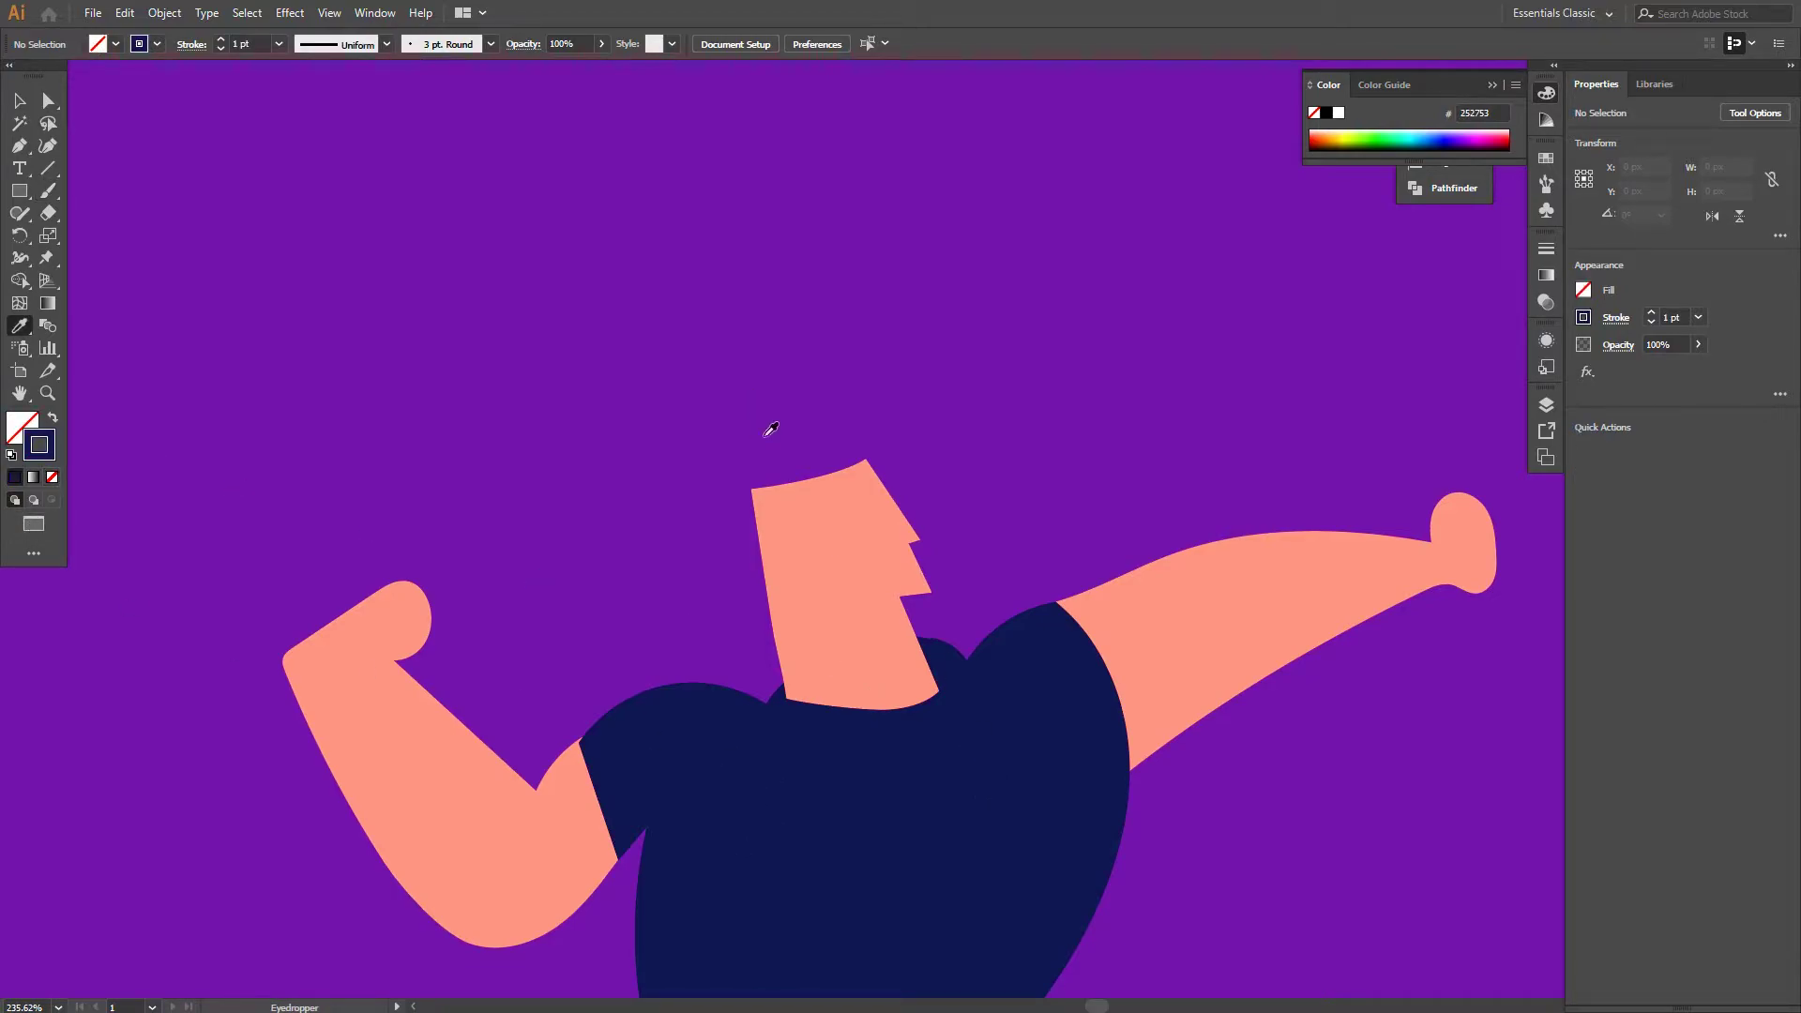
scroll(844, 562, "down", 4)
left_click(965, 740)
scroll(887, 394, "up", 8)
left_click(1038, 155)
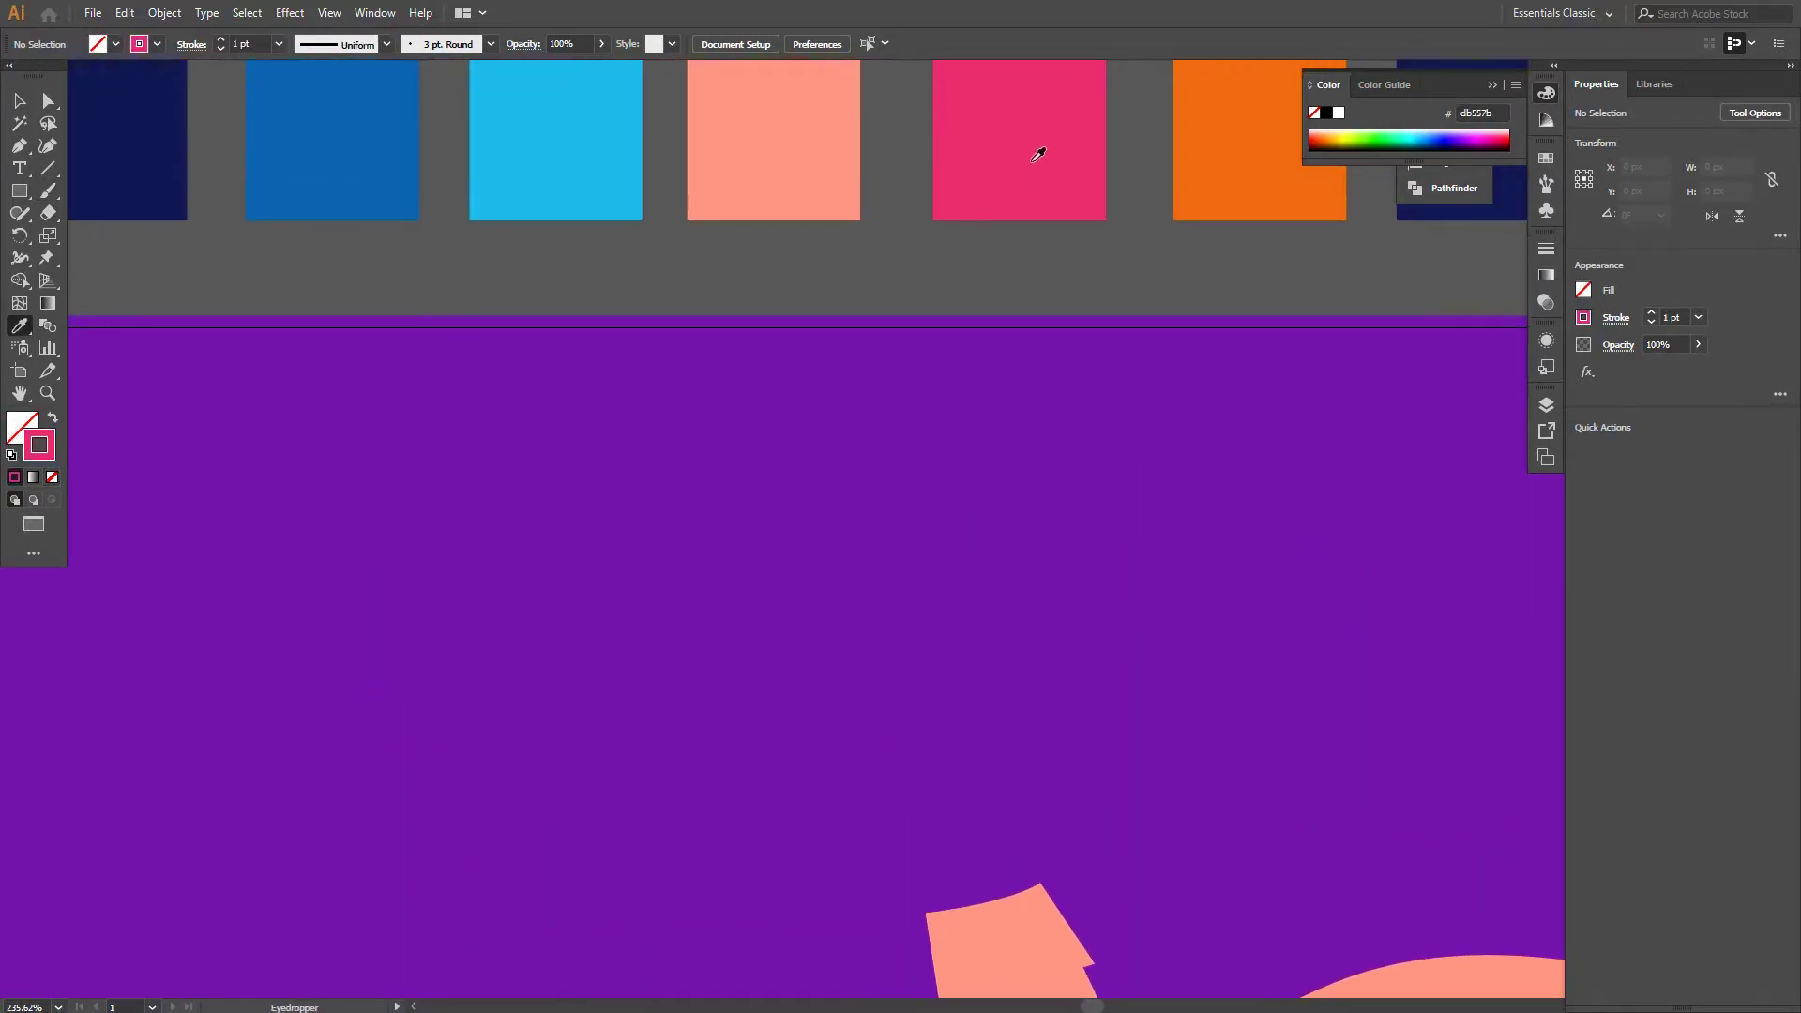
scroll(889, 460, "down", 4)
Brush a pink hair outline rising from the head and curving into the face
key("b")
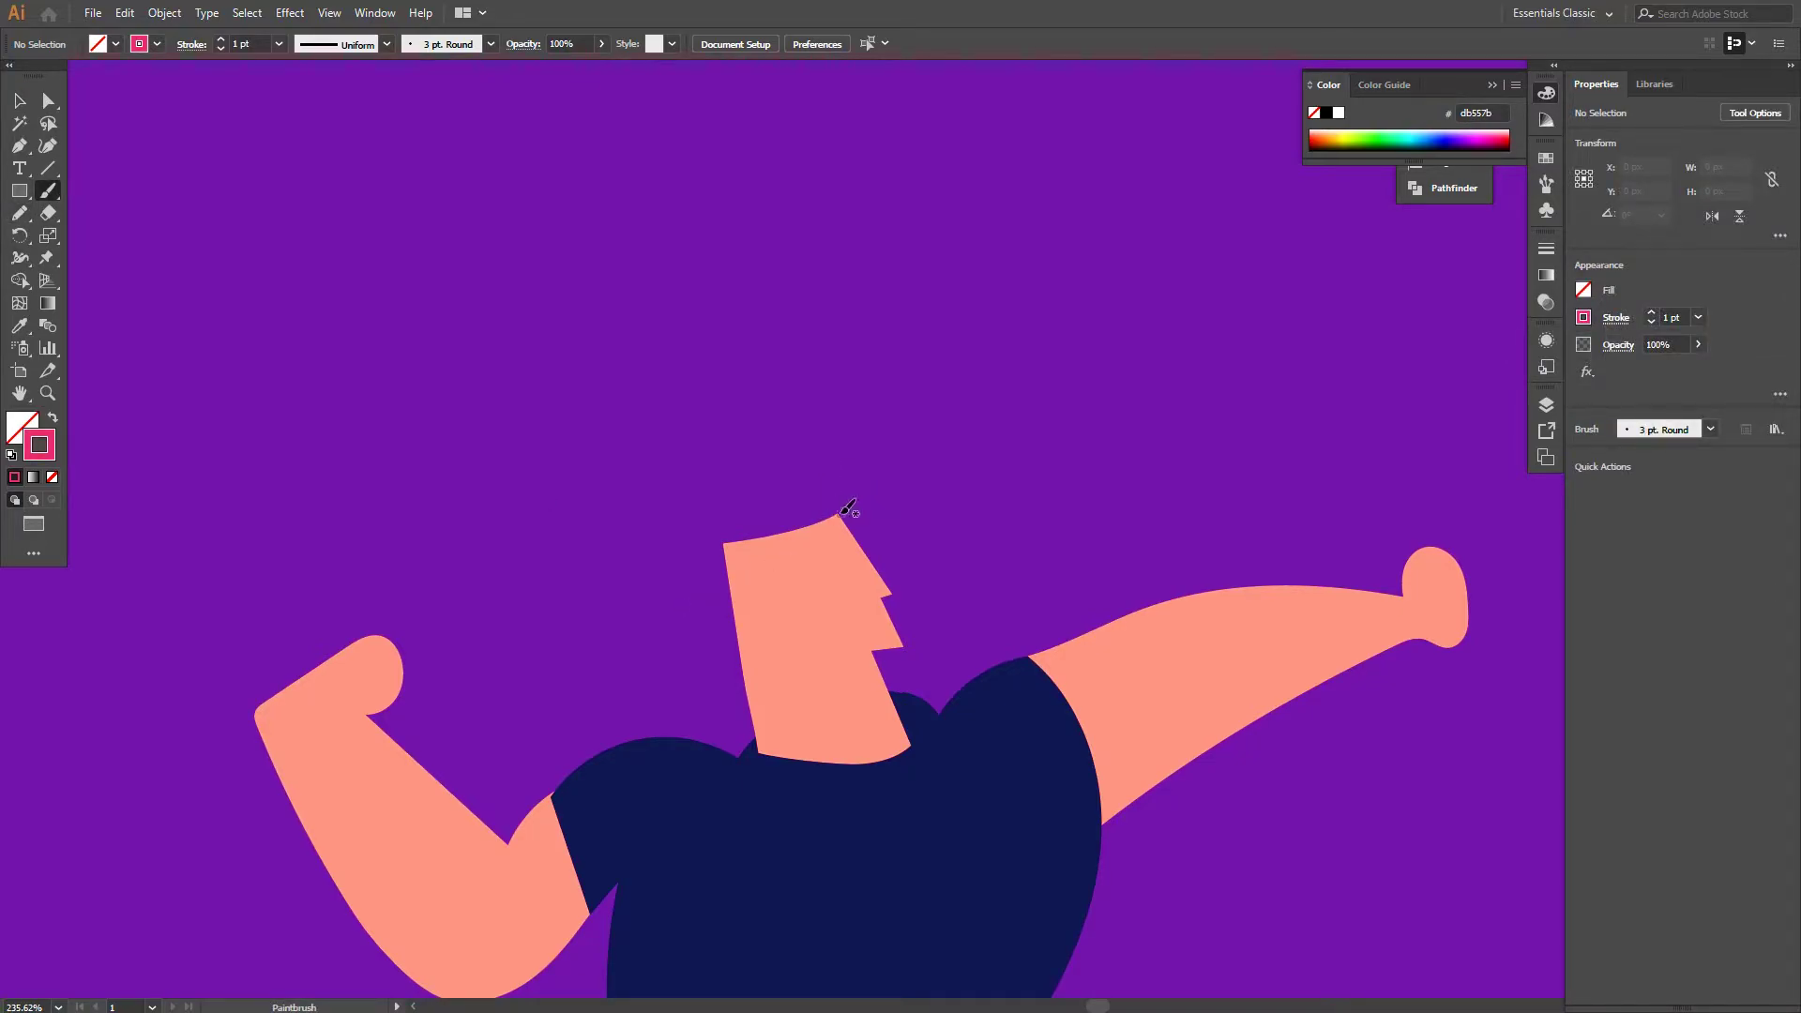
mouse_move(840, 511)
left_mouse_down()
mouse_move(872, 383)
mouse_move(690, 535)
mouse_move(741, 635)
left_mouse_up()
key("v")
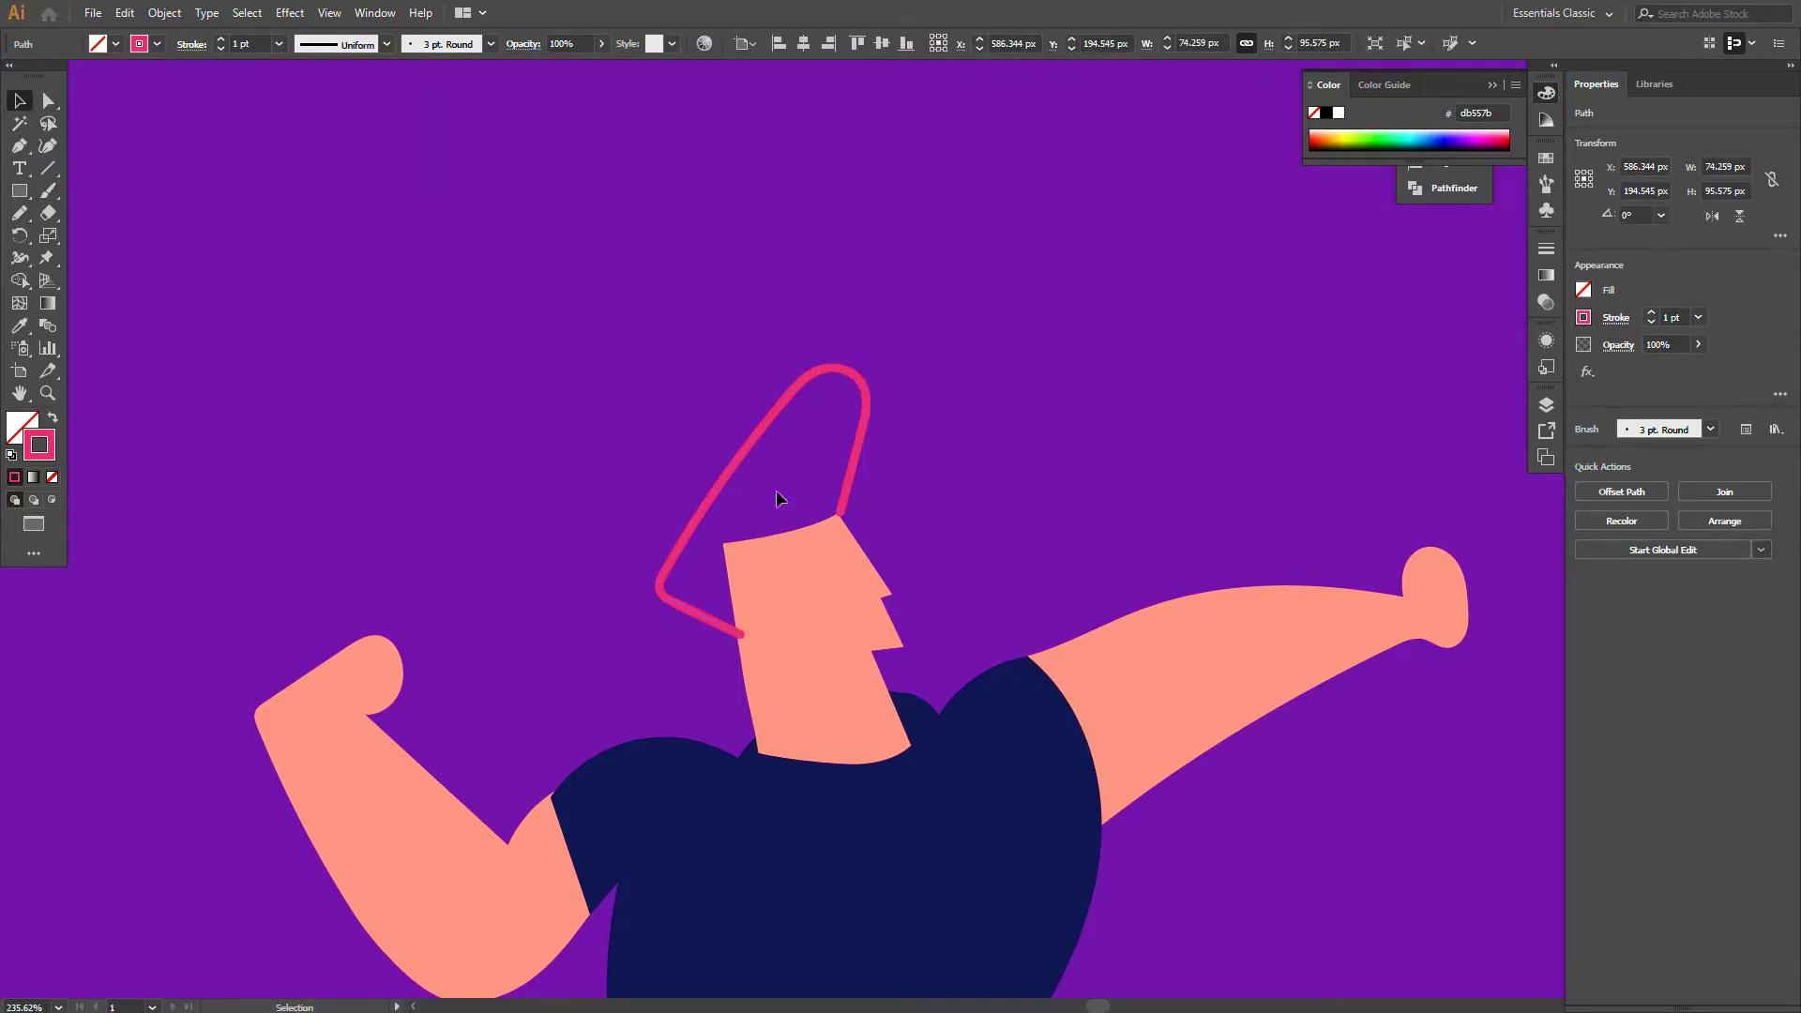
left_click(836, 430)
key("b")
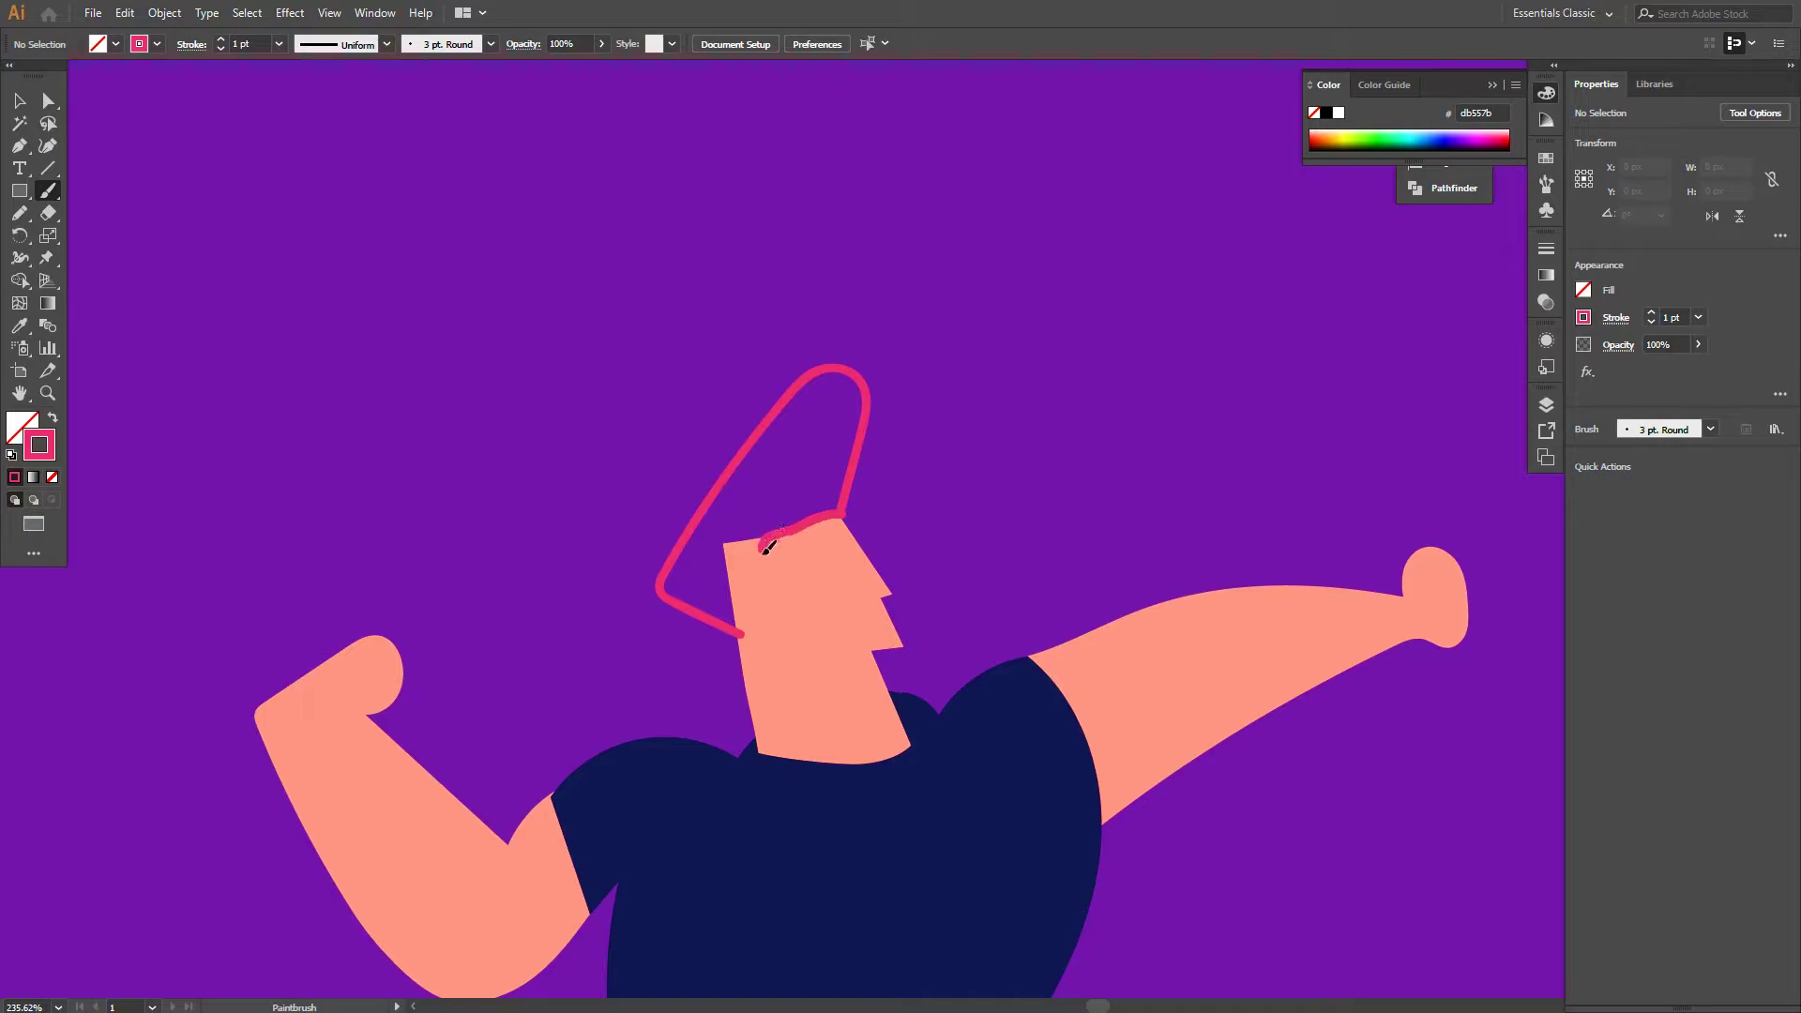
mouse_move(767, 549)
left_mouse_down()
mouse_move(813, 619)
mouse_move(784, 628)
left_mouse_up()
Nudge the pink hair outline into position on top of the head
key("v")
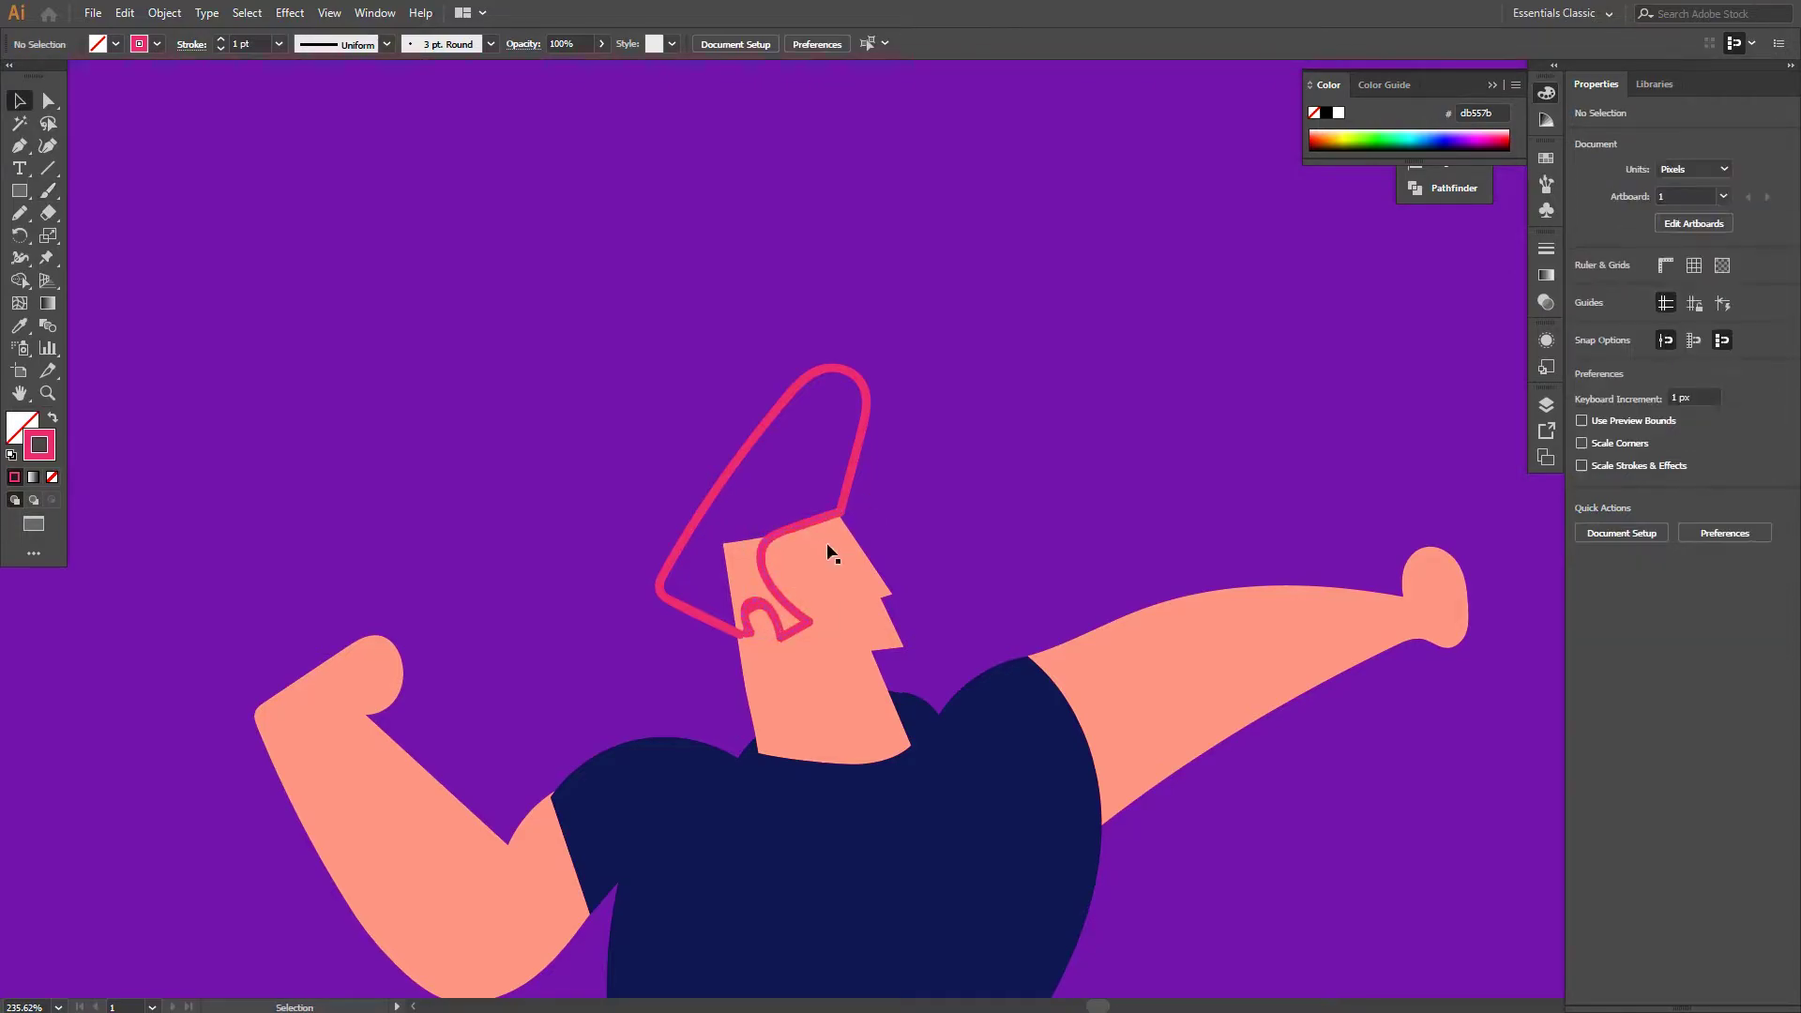
scroll(825, 543, "up", 3)
left_click(842, 522)
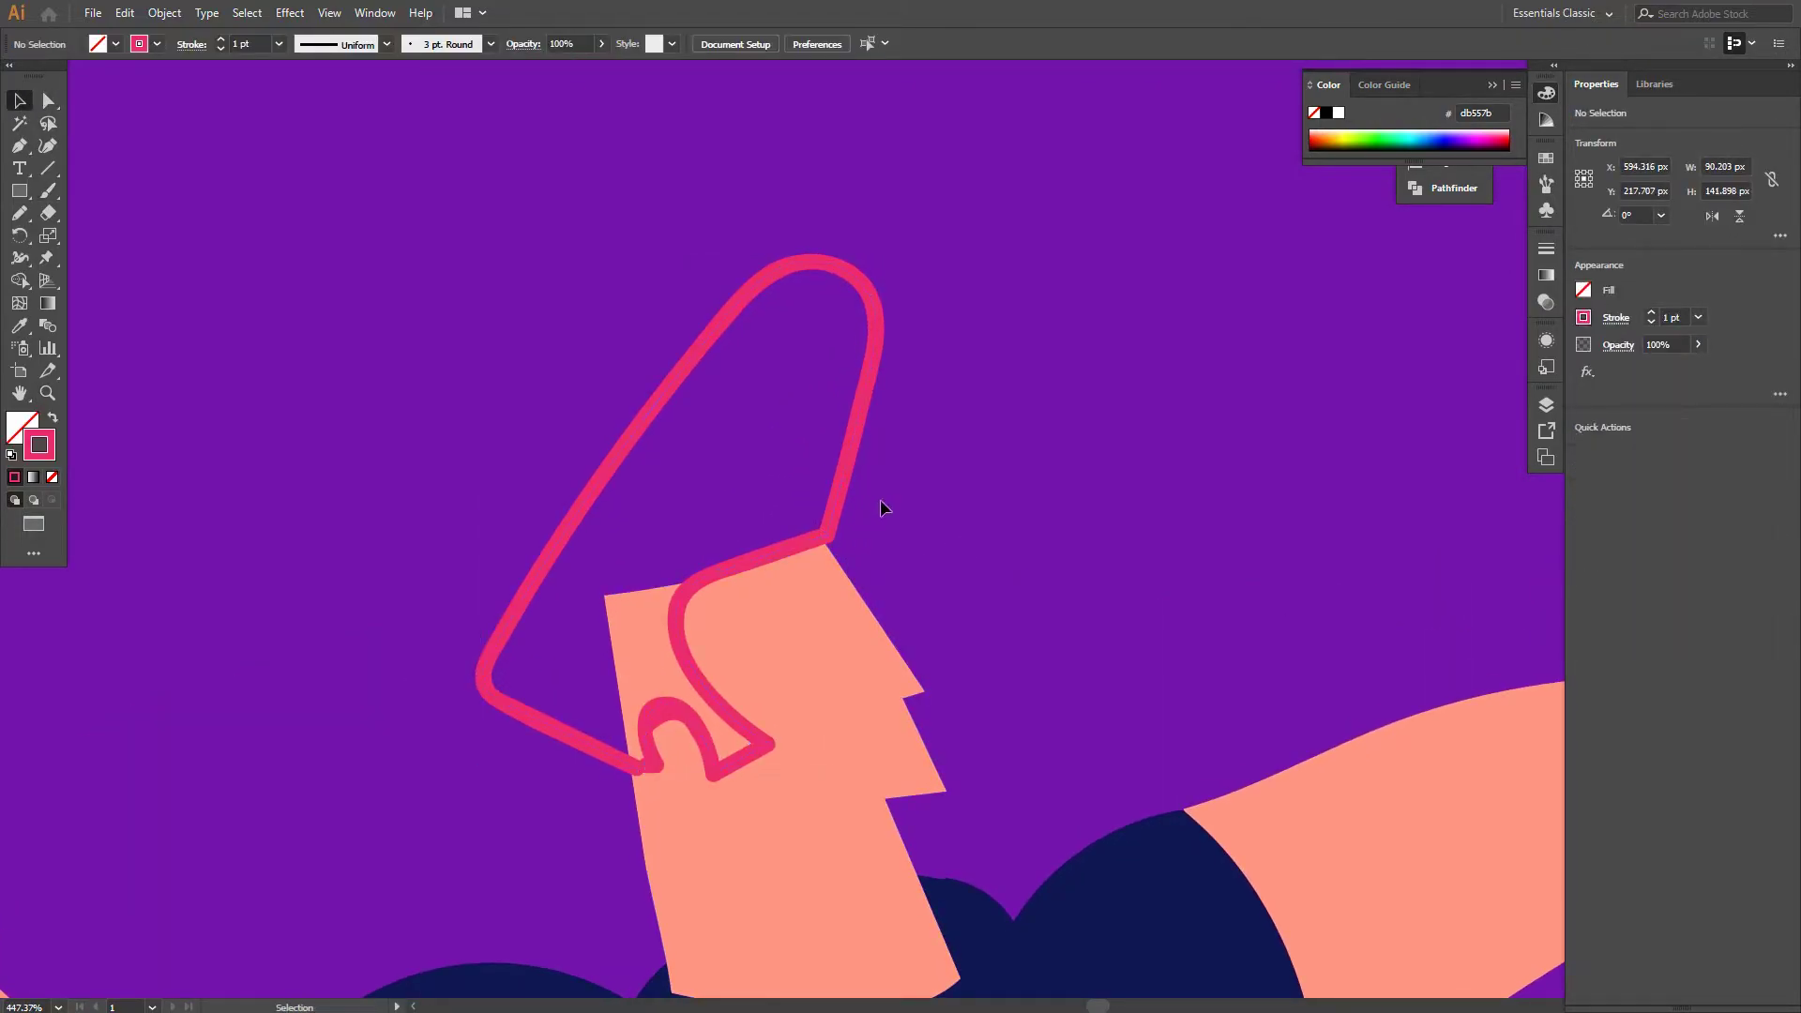
left_click(805, 542)
key("shift+Left")
key("shift+Left")
key("shift+Left")
key("shift+Left")
key("shift+Up")
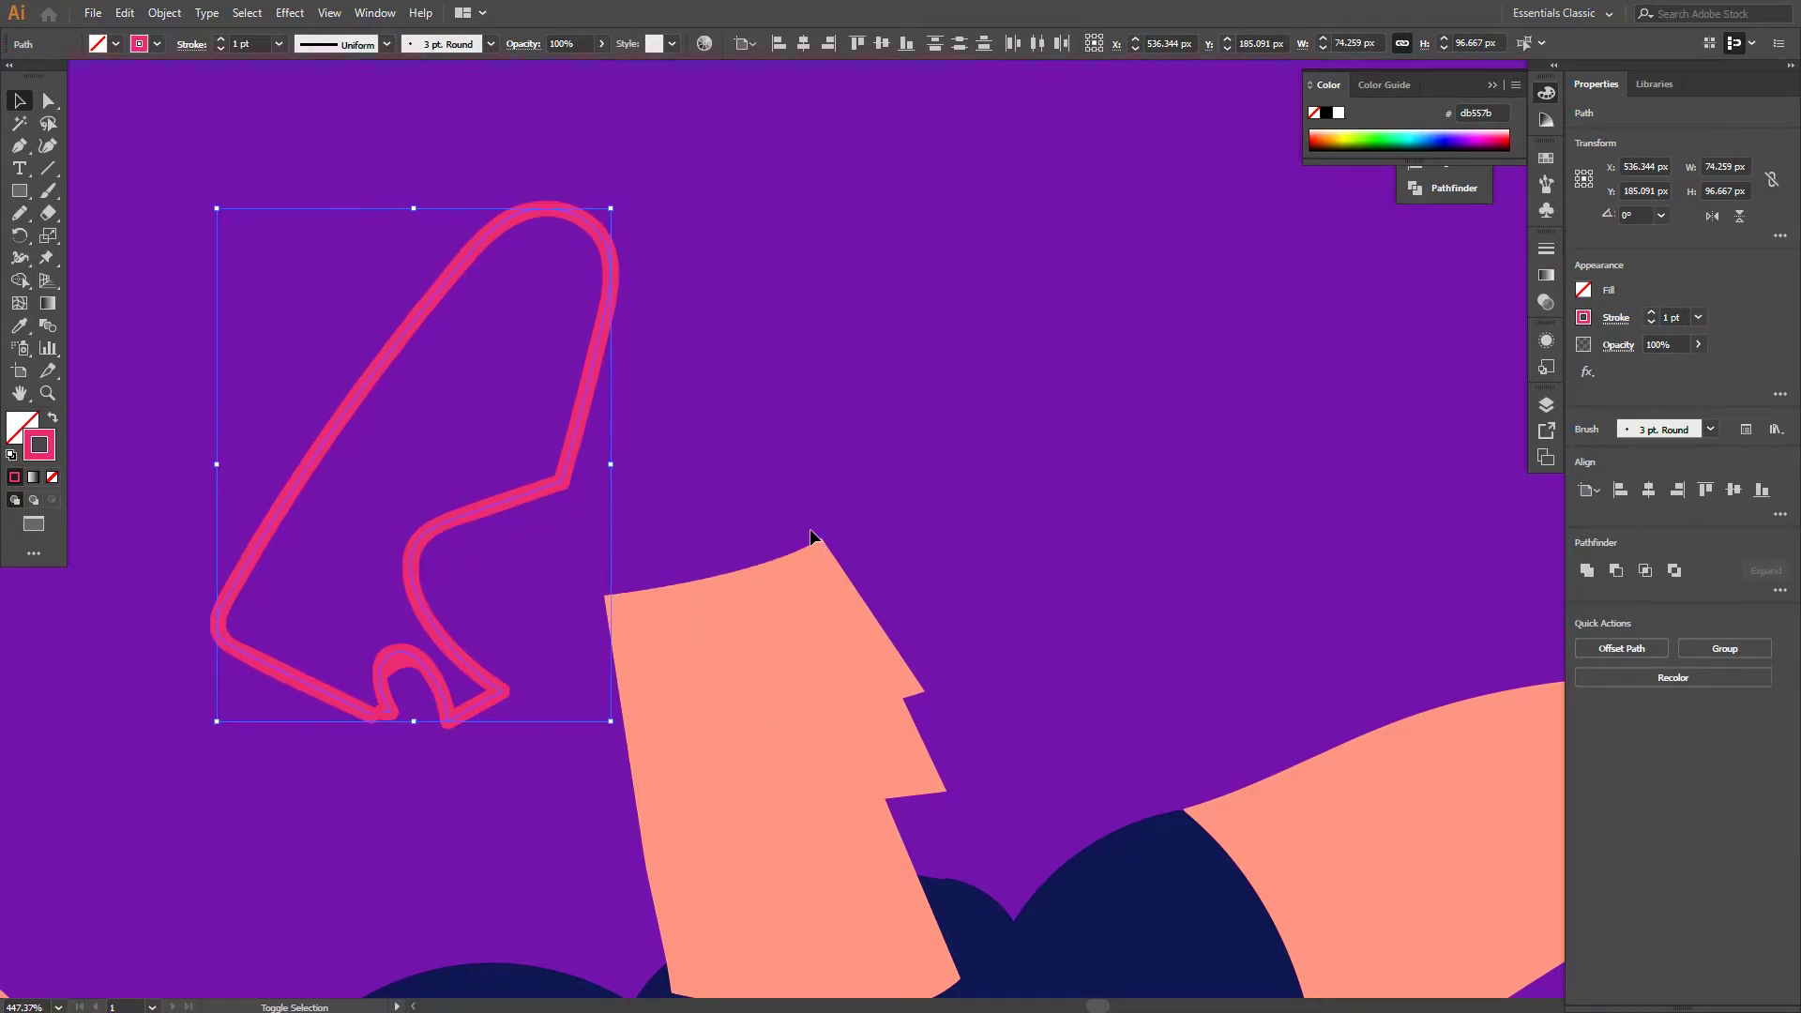
key("a")
left_click(402, 716)
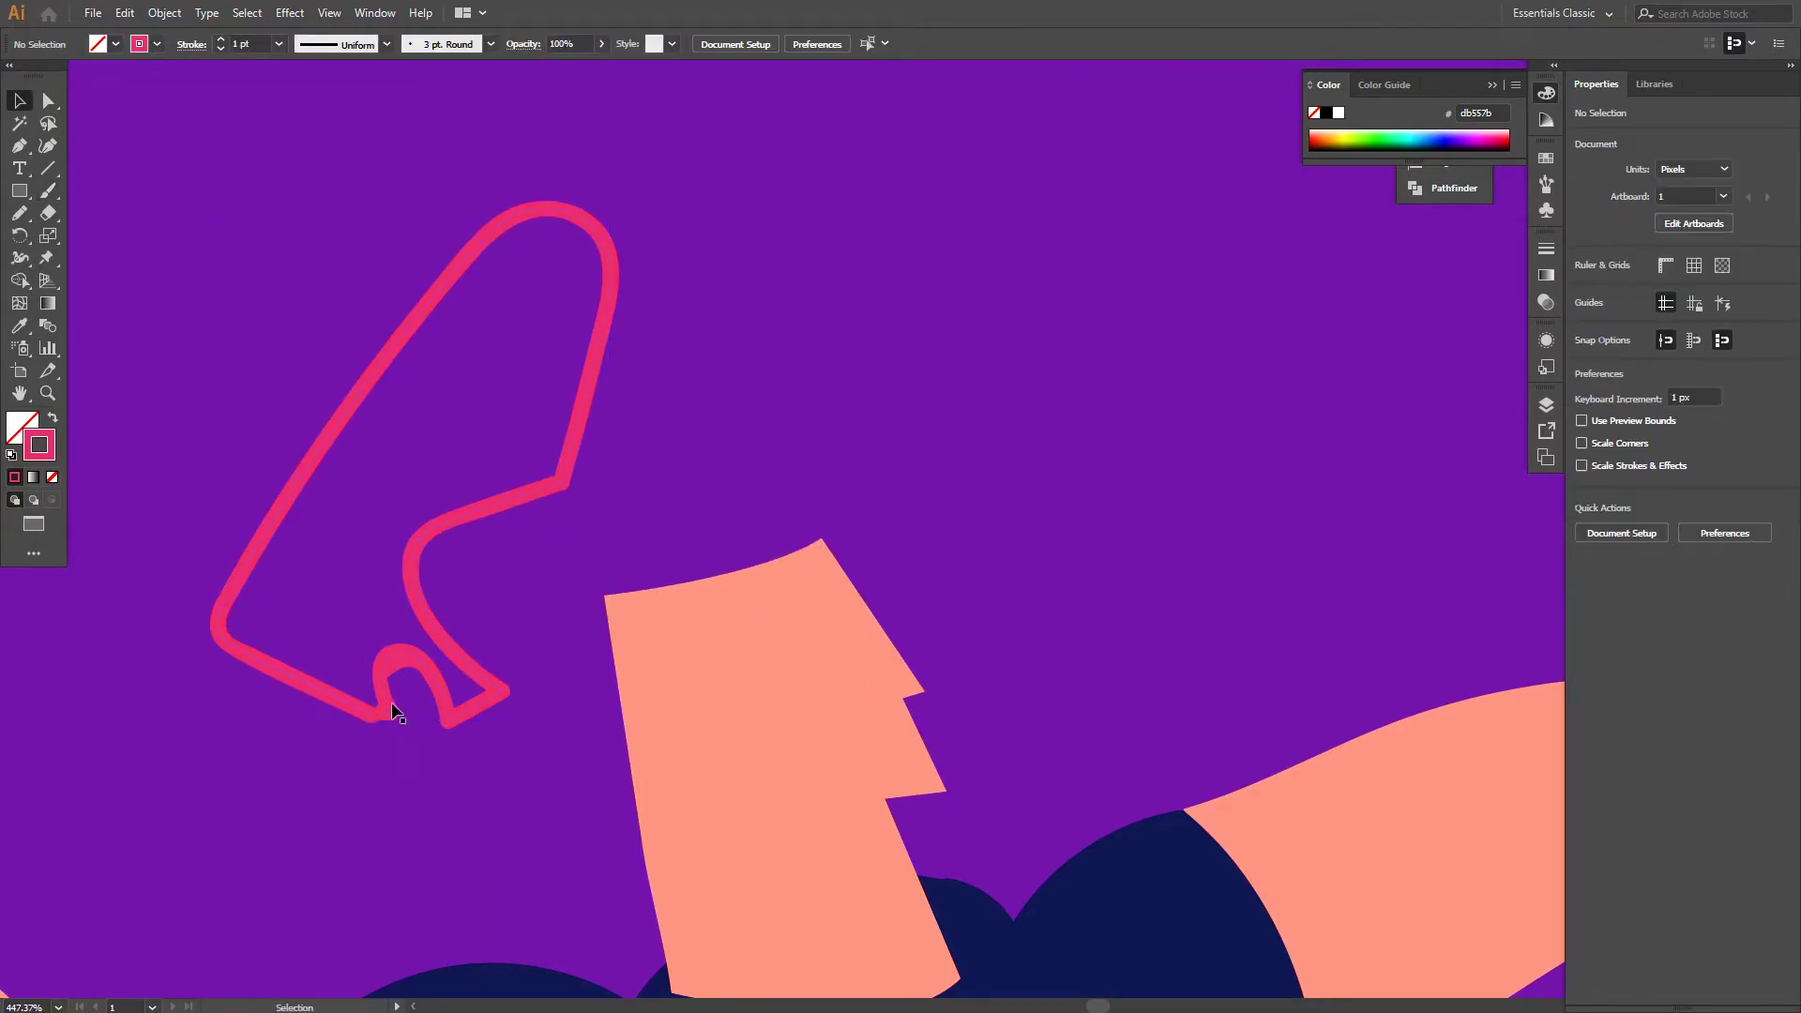
left_click(364, 731)
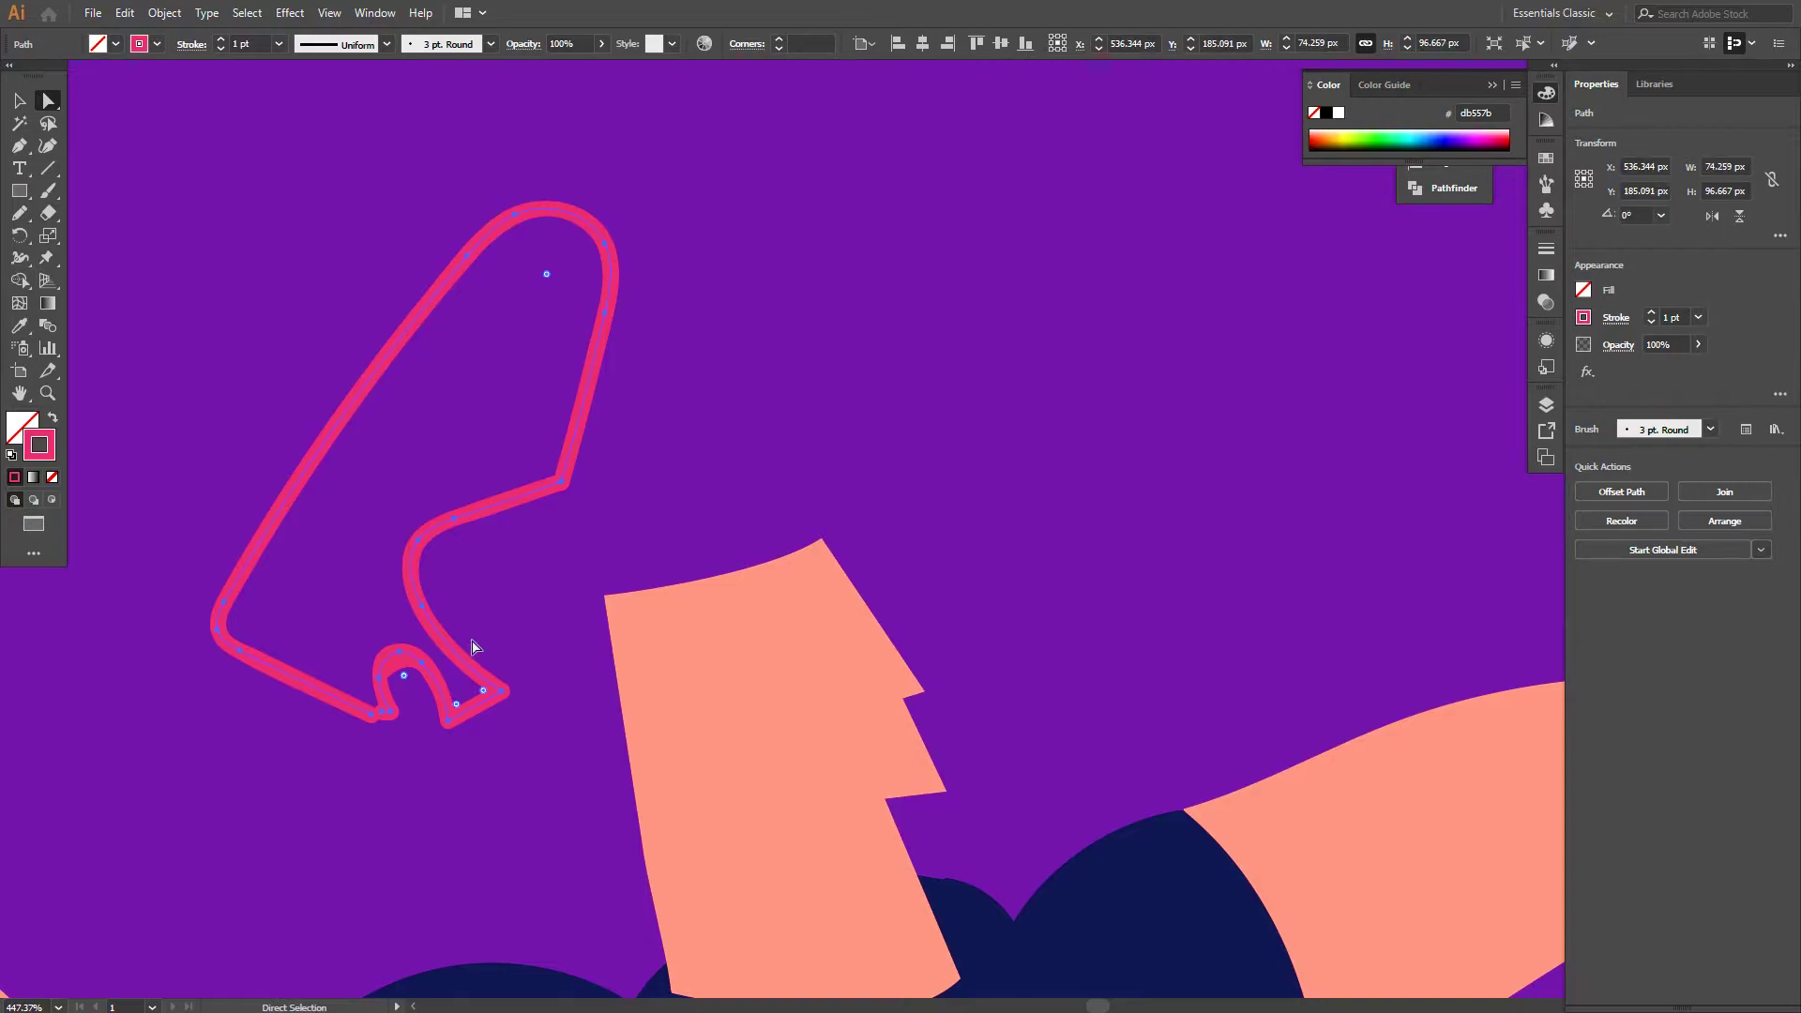
key("v")
key("shift+Right")
key("shift+Right")
key("shift+Right")
key("shift+Right")
key("shift+Right")
key("shift+Down")
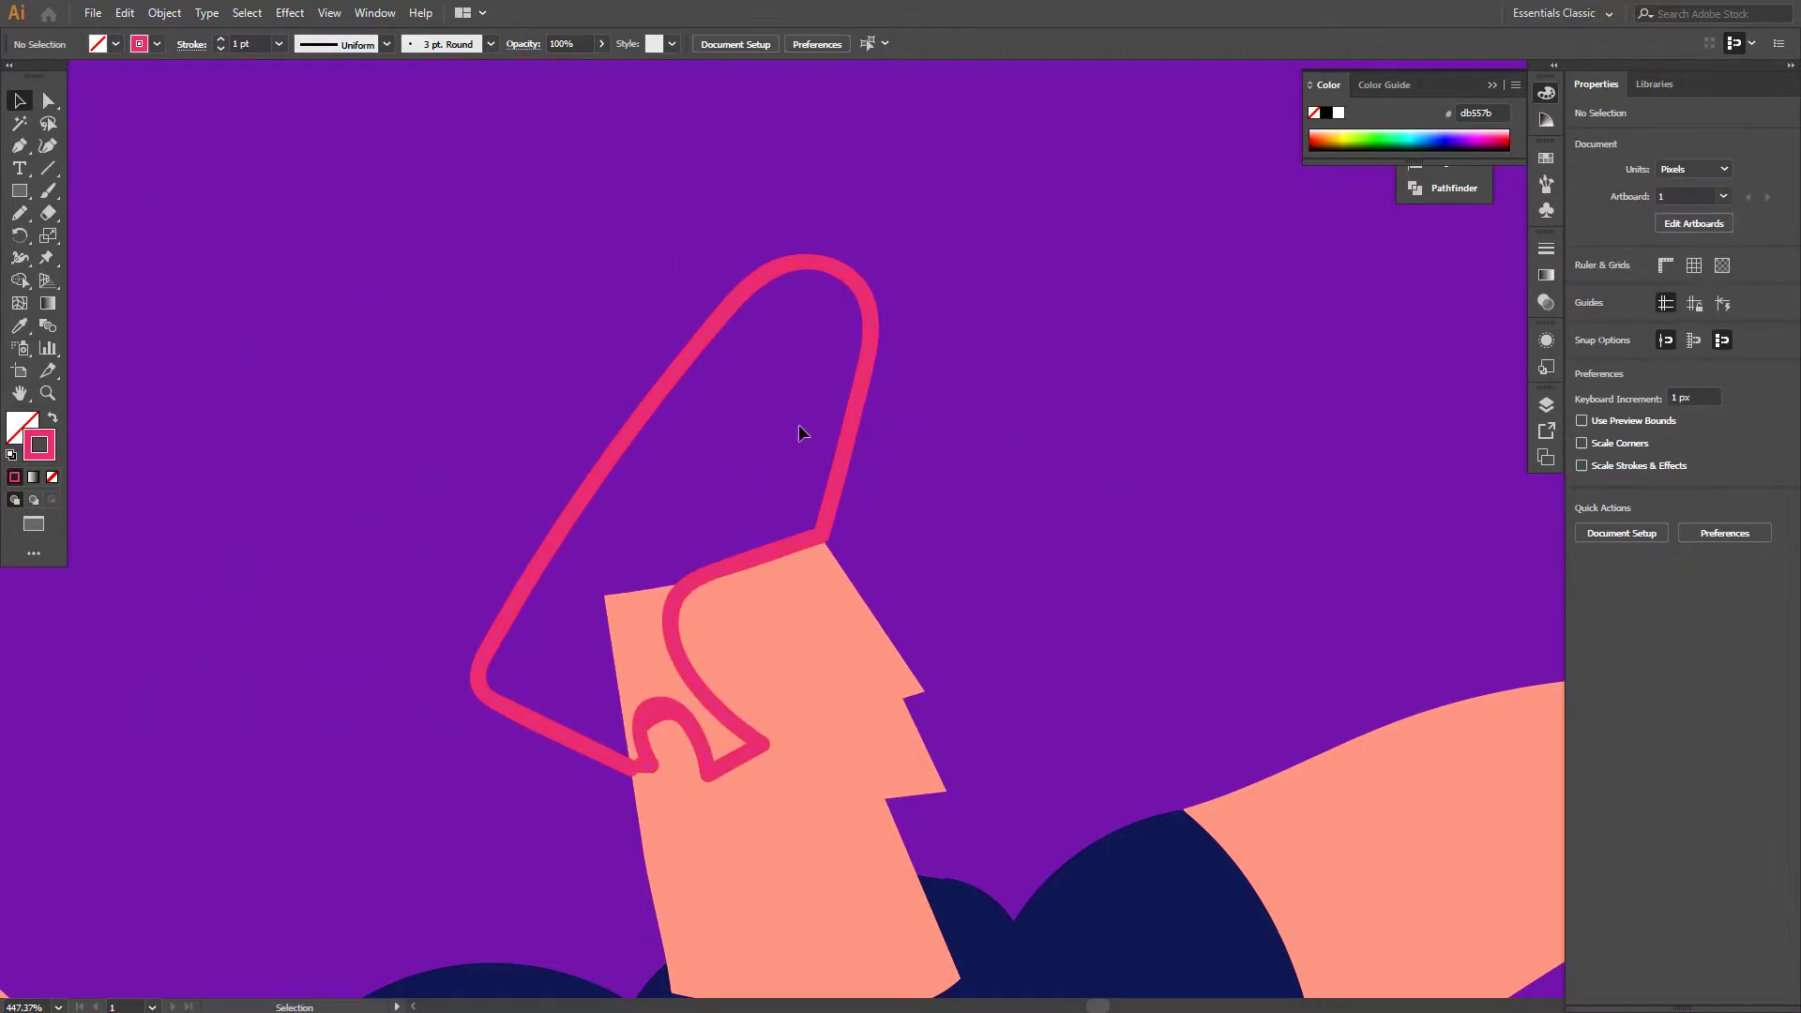
Give the hair a solid pink fill with no outline, then check its bottom anchor
left_click(54, 418)
key("a")
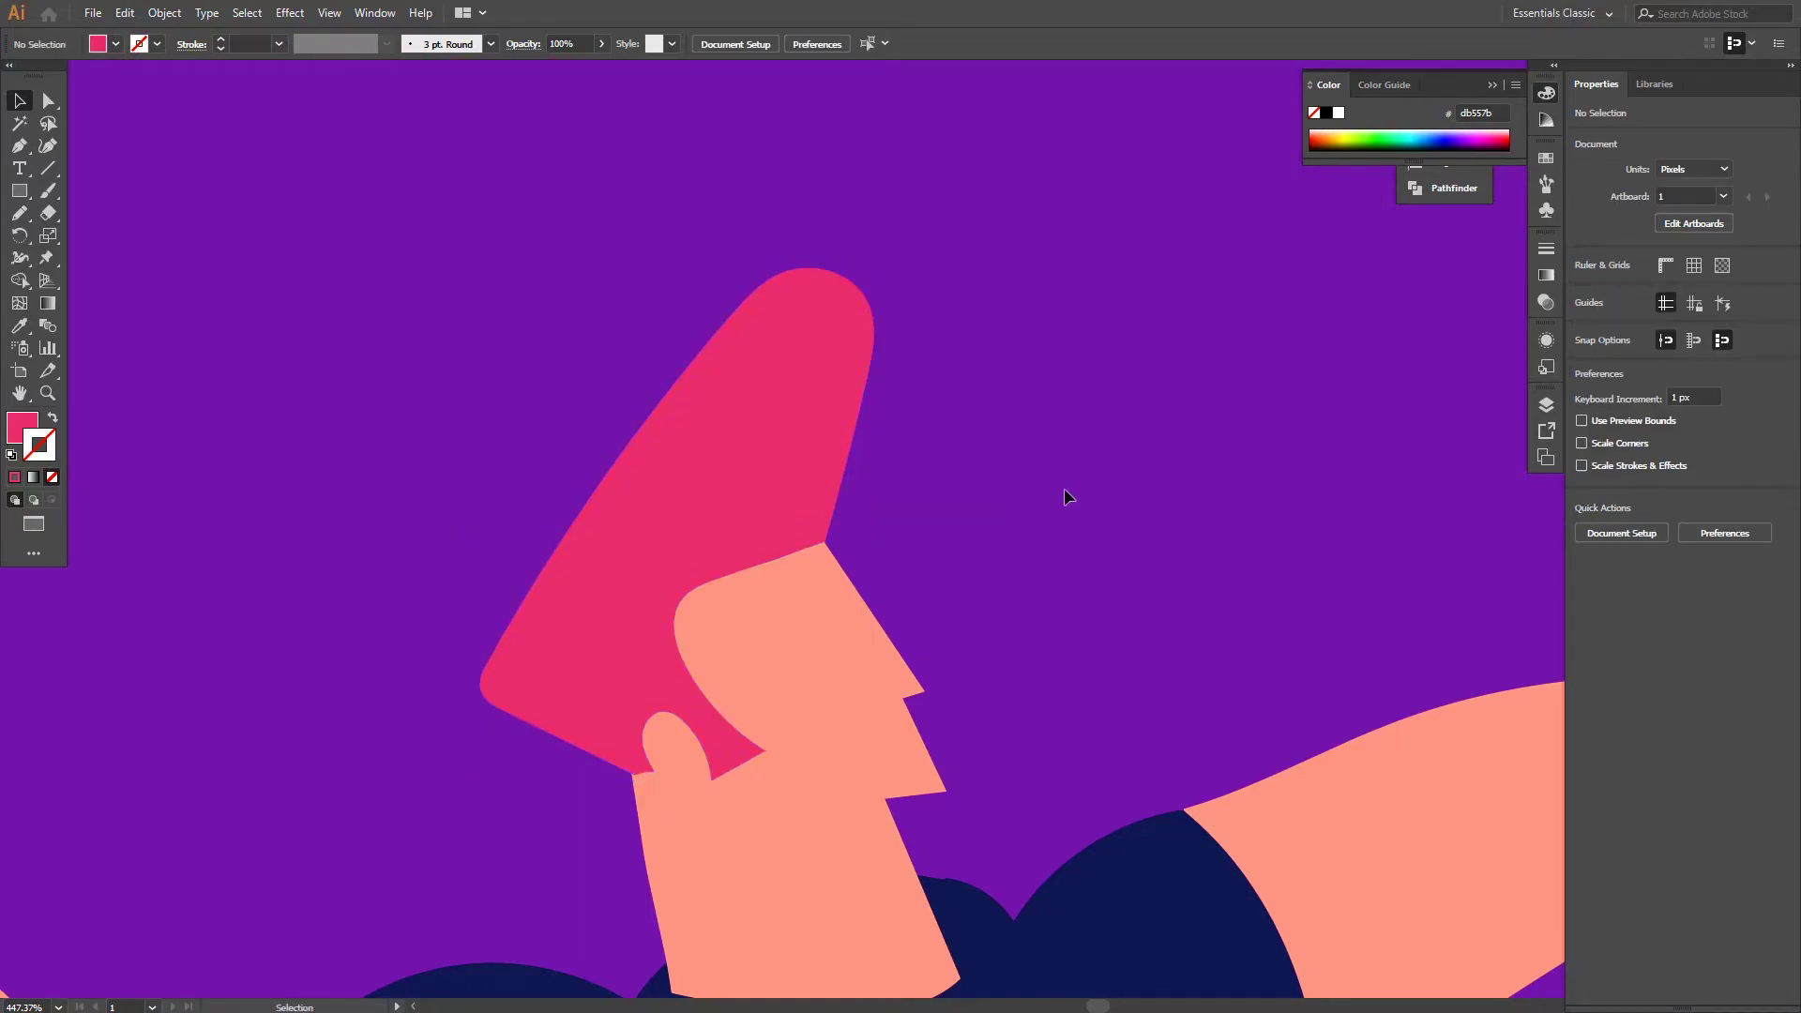
scroll(938, 497, "down", 3)
left_click(673, 629)
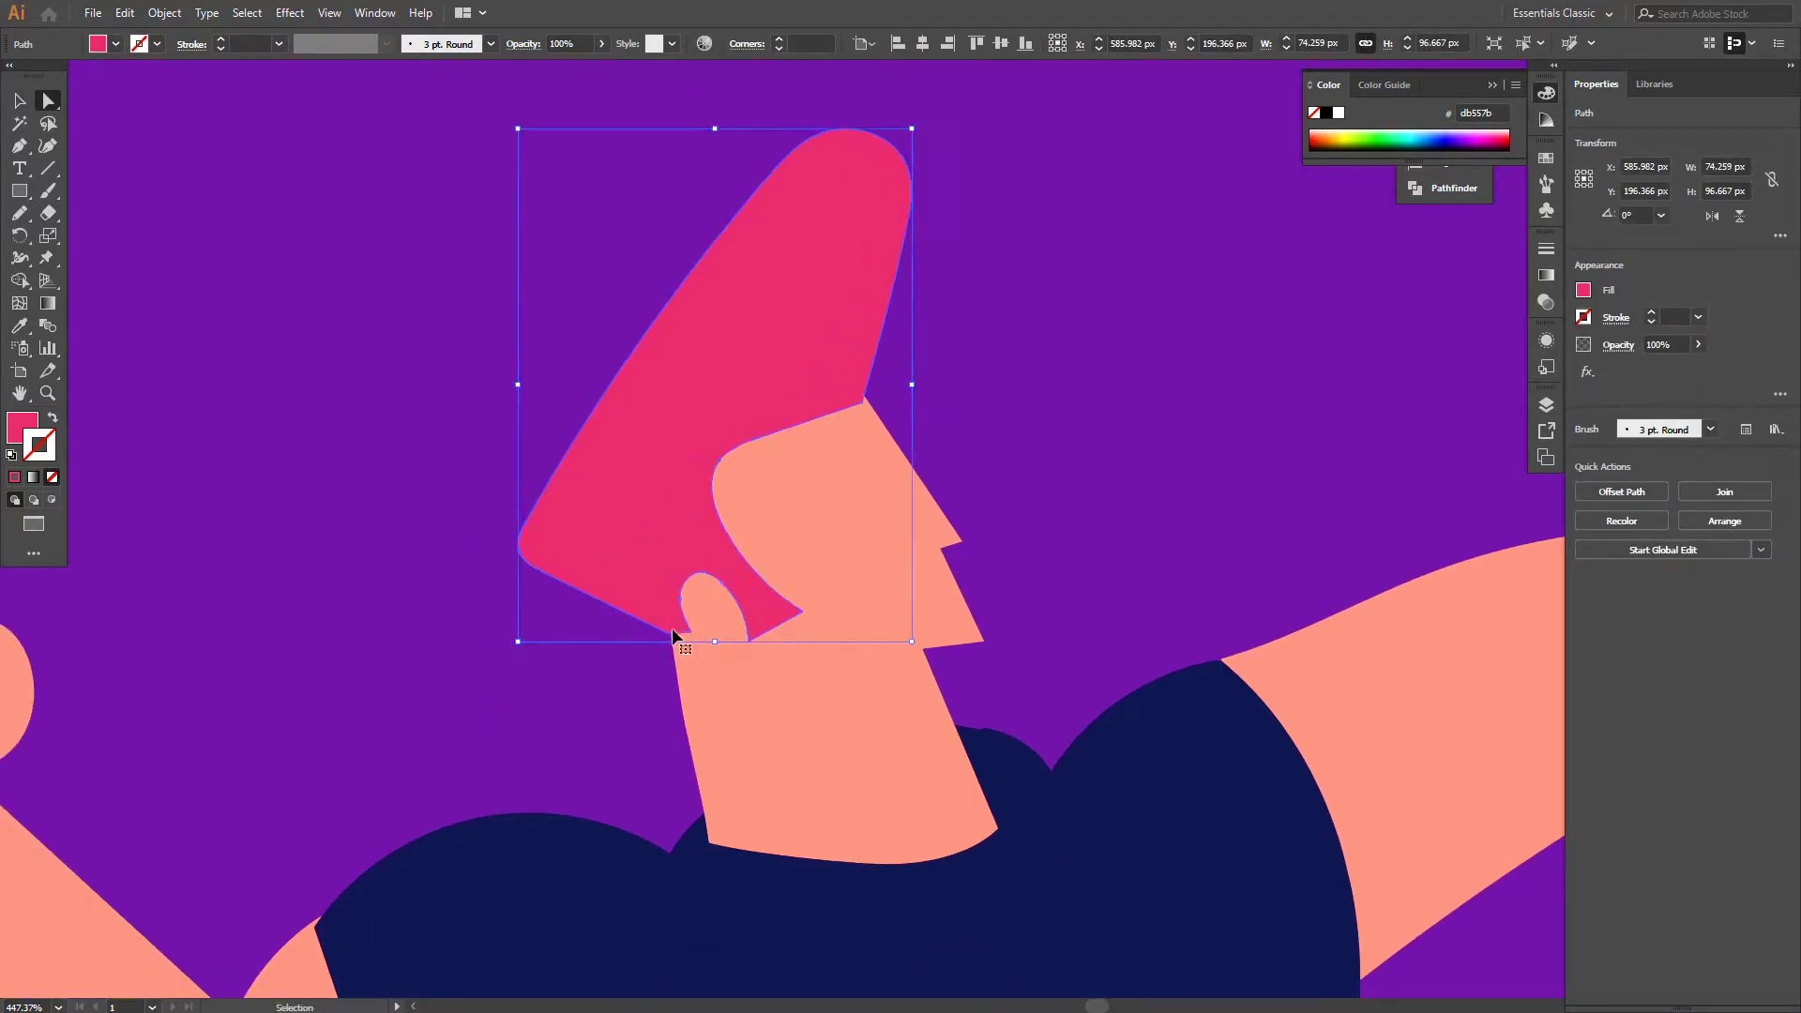
left_click(673, 638)
left_click(648, 651)
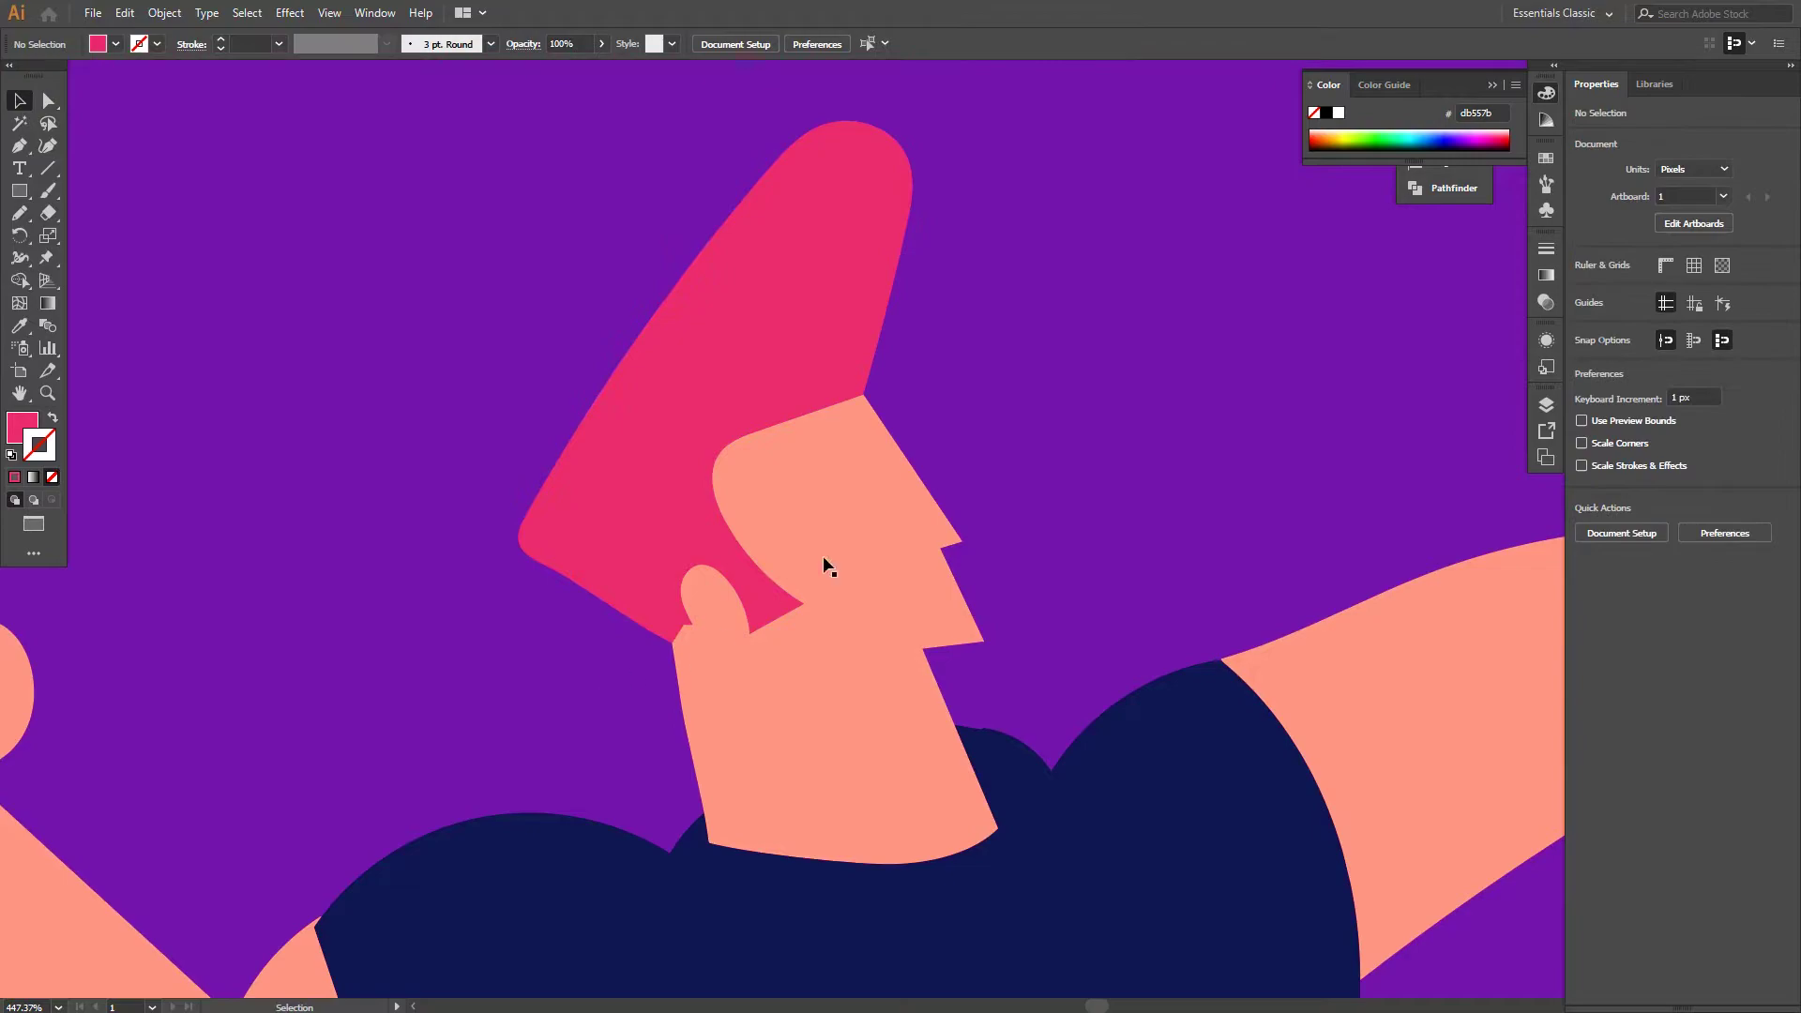
key("z")
left_click(889, 496, "alt")
key("v")
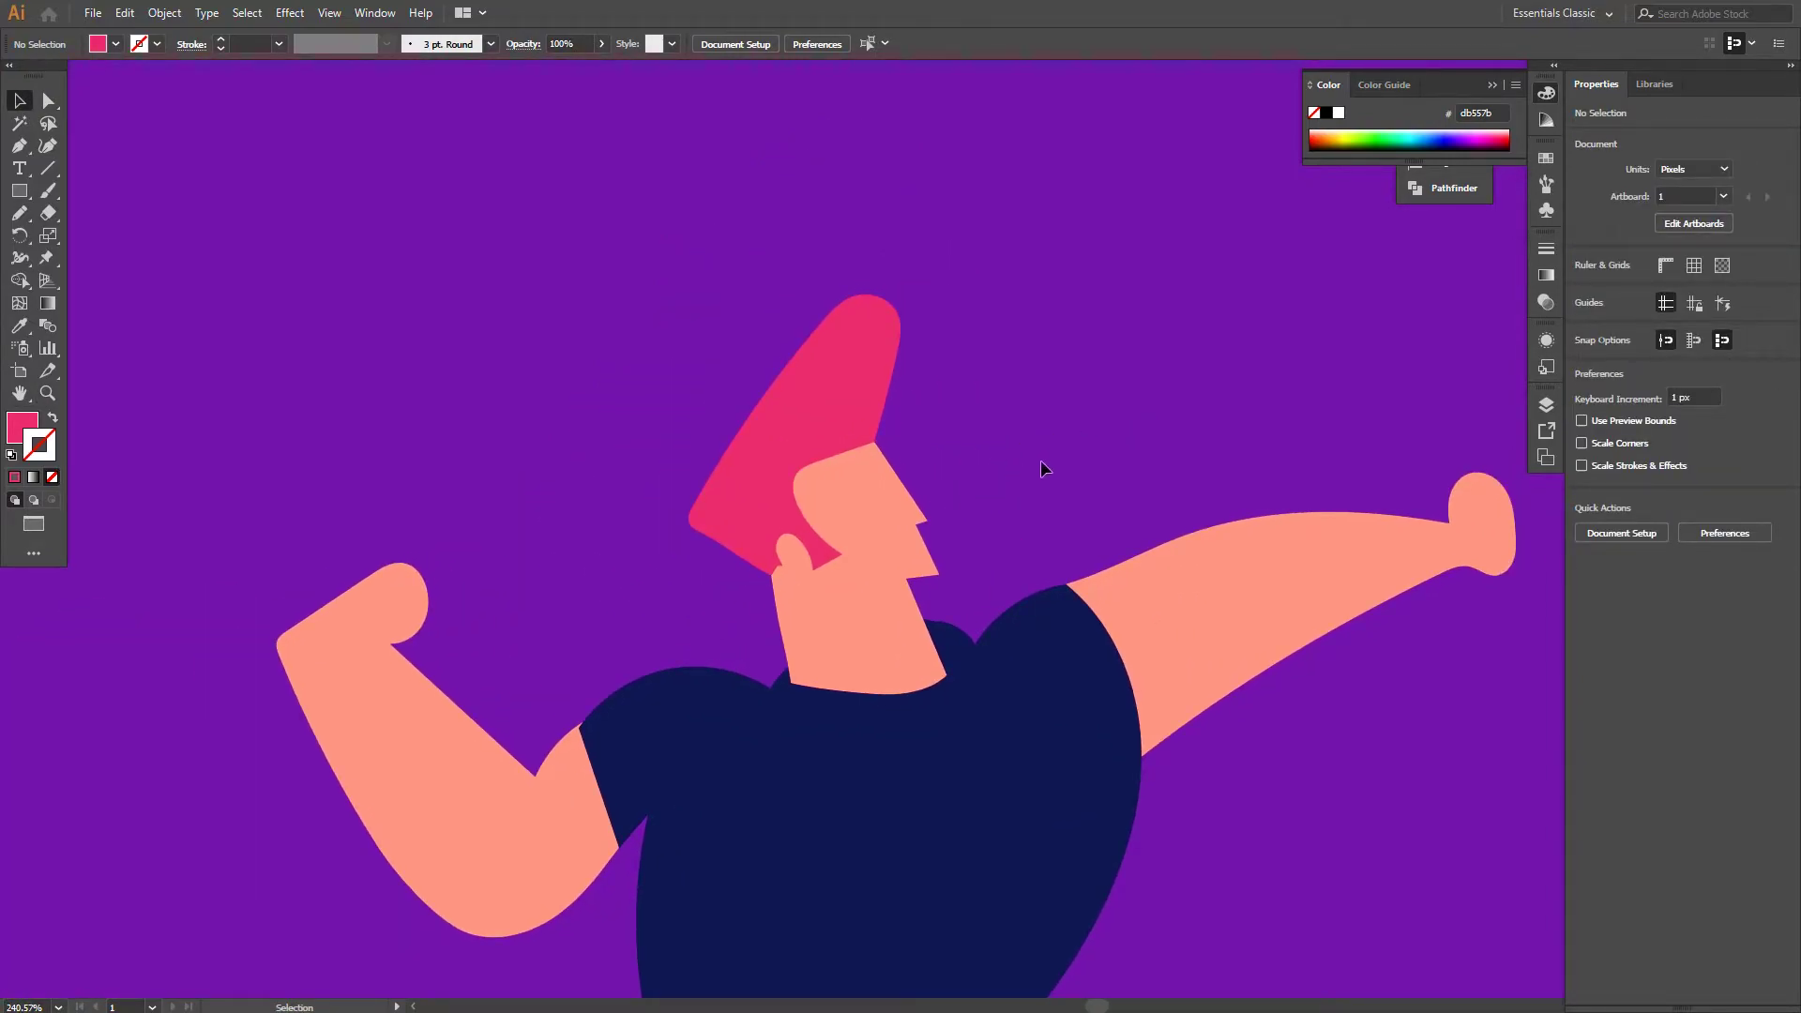
Paint a javelin line from below the raised hand to past the head, redrawing the first attempt
scroll(1039, 459, "down", 5, "alt")
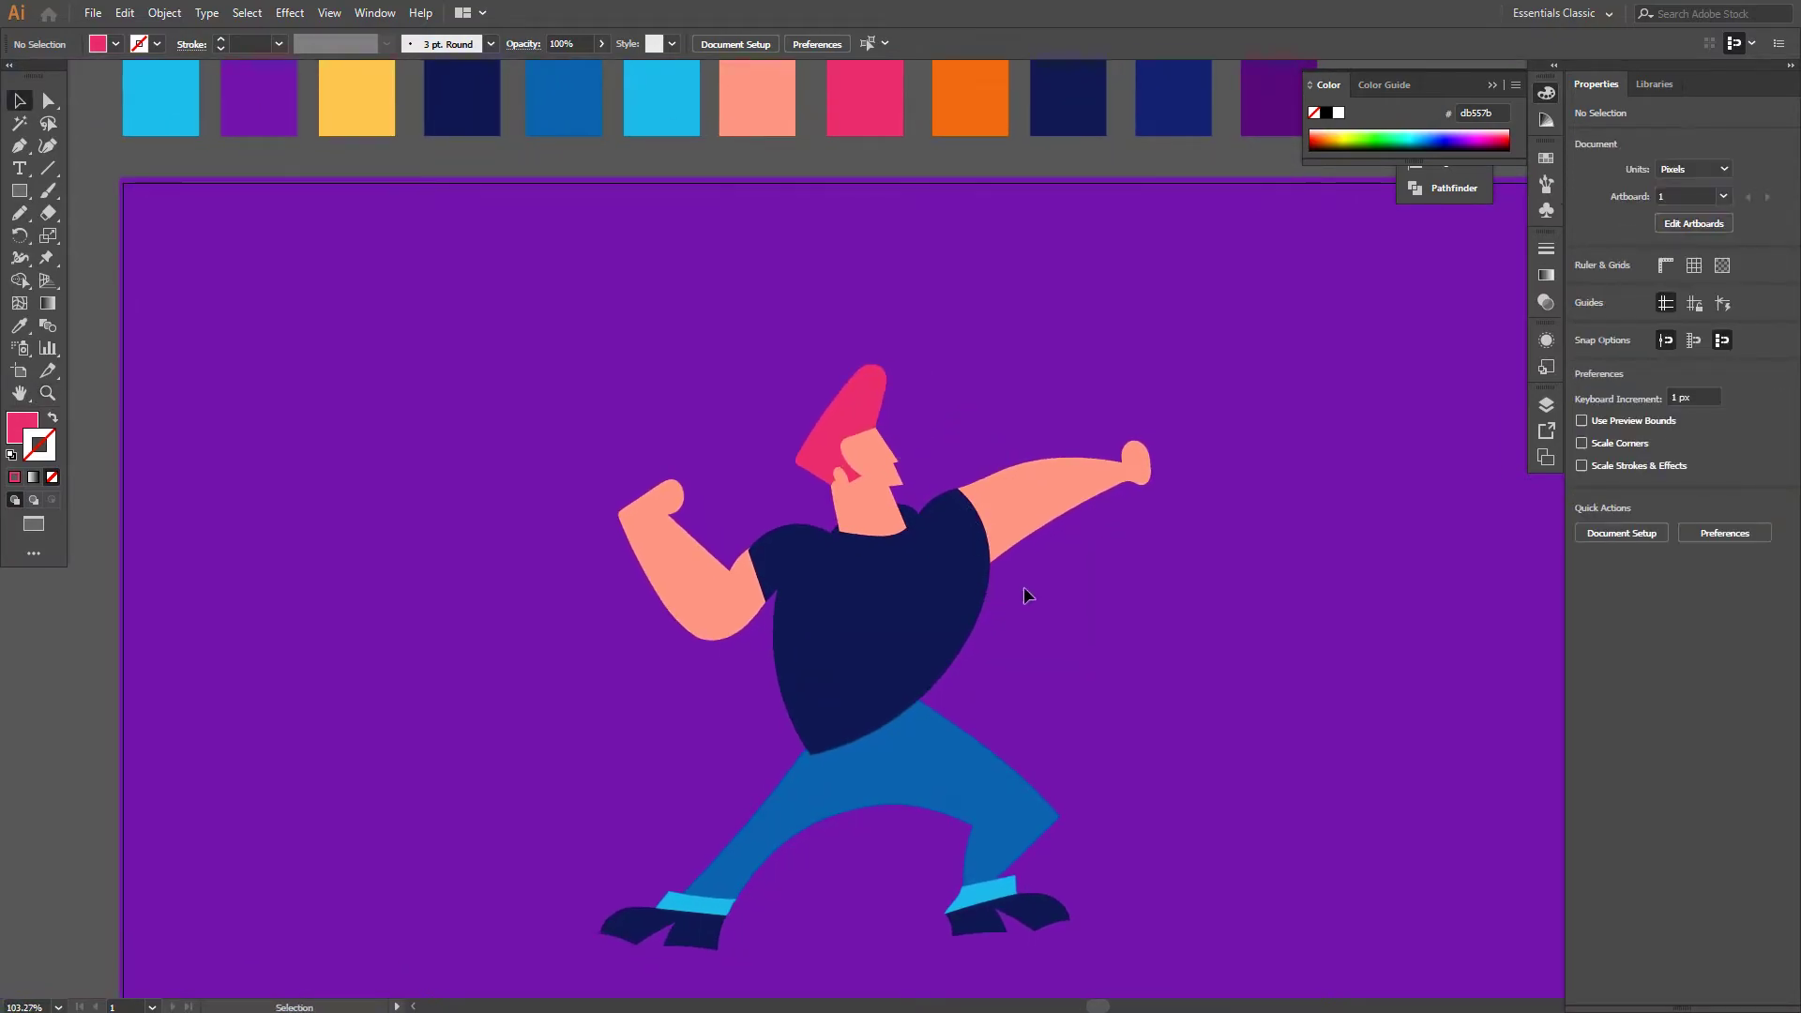
scroll(1023, 587, "down", 1, "alt")
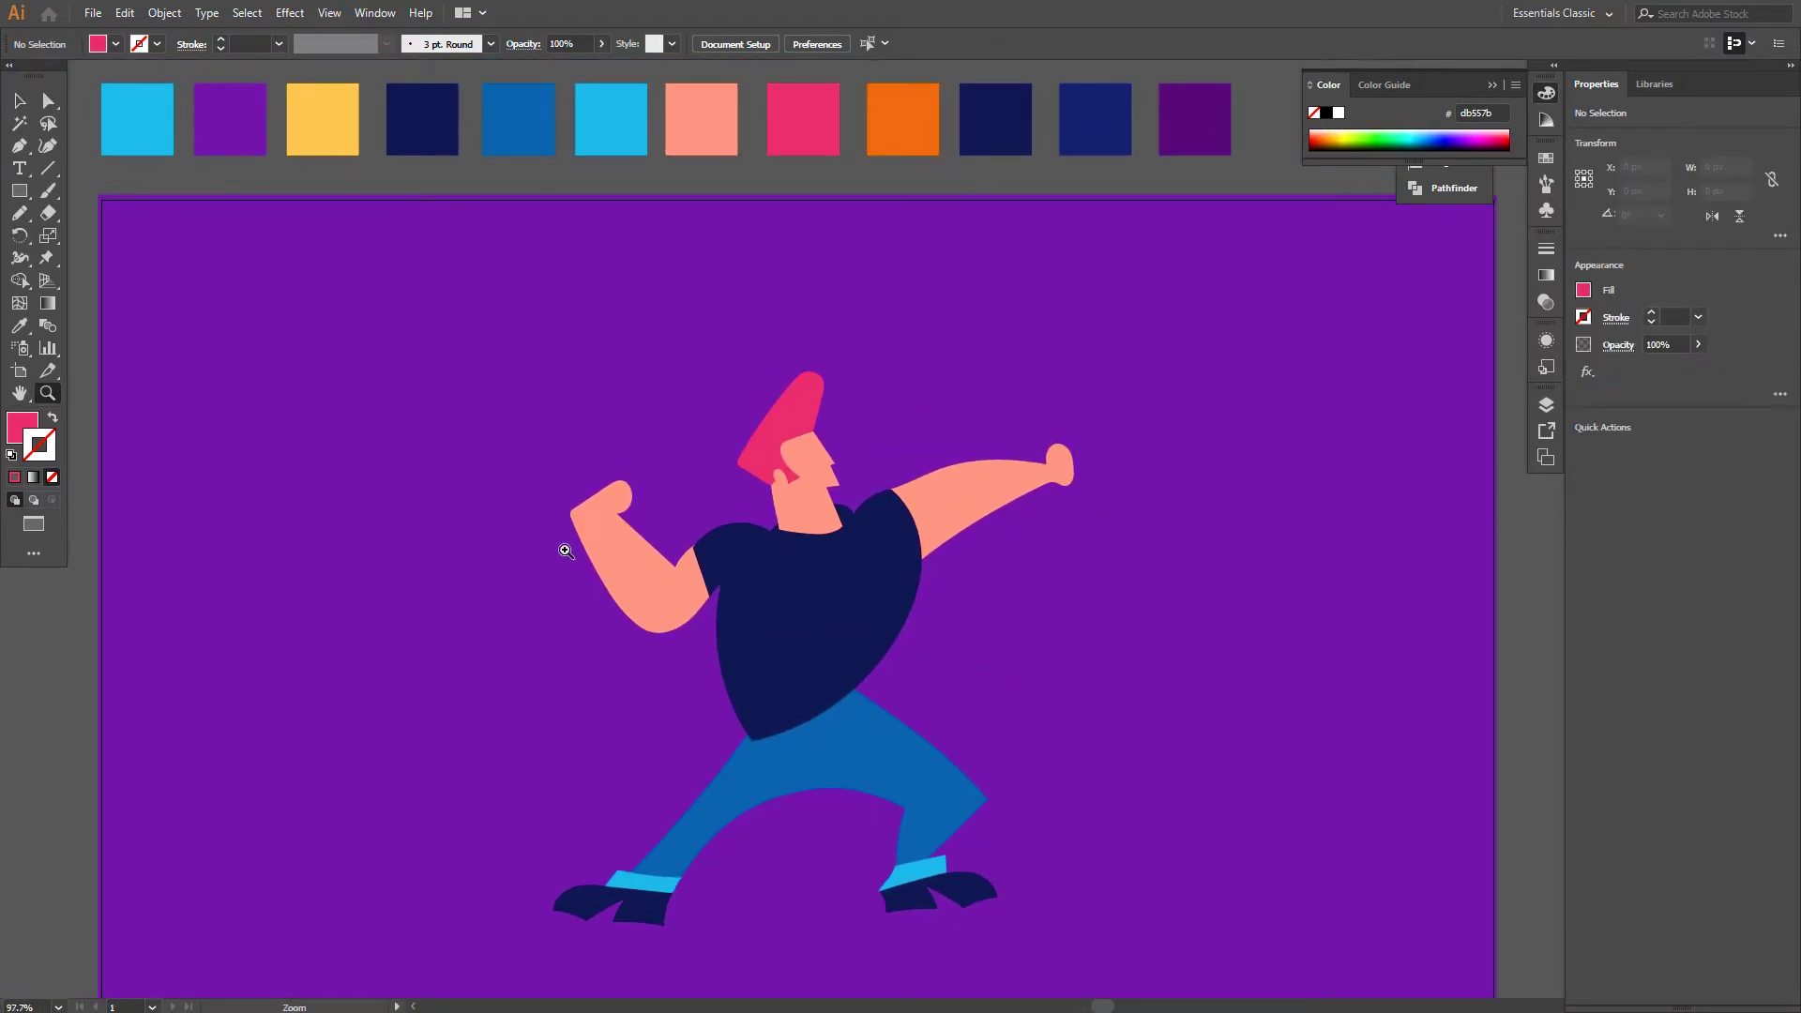
key("b")
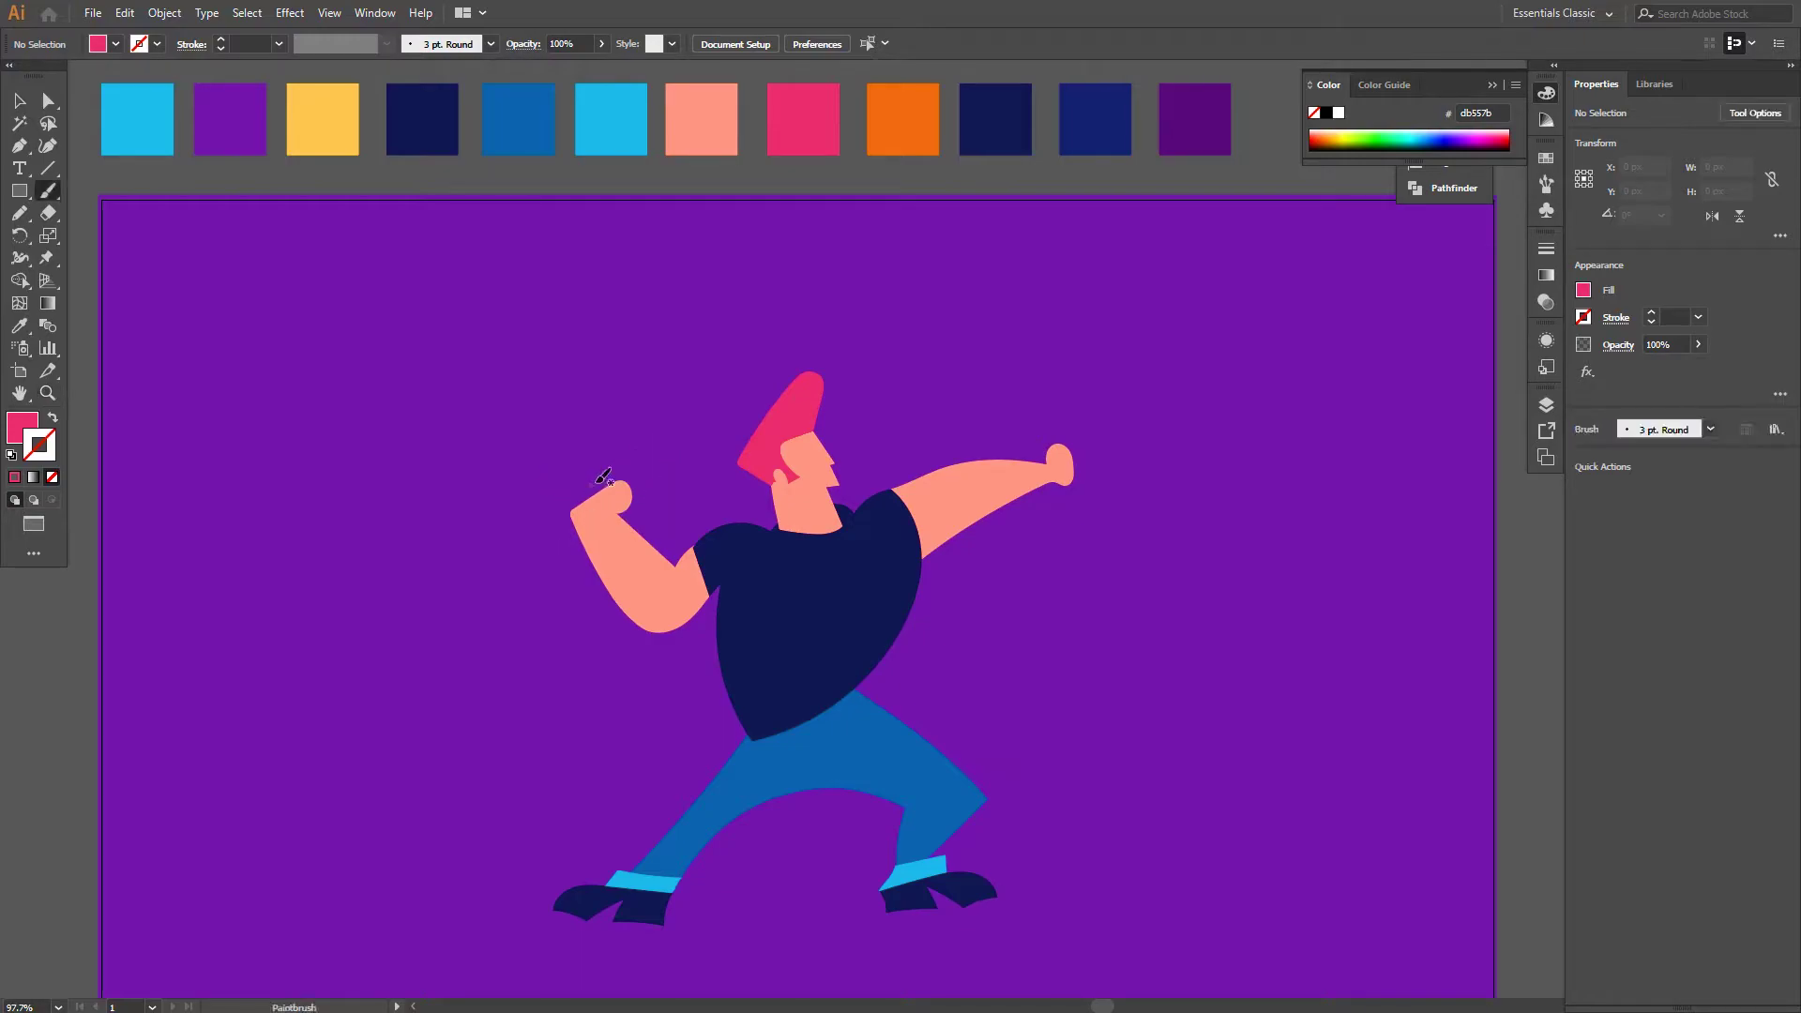
left_click_drag(424, 605, 778, 326)
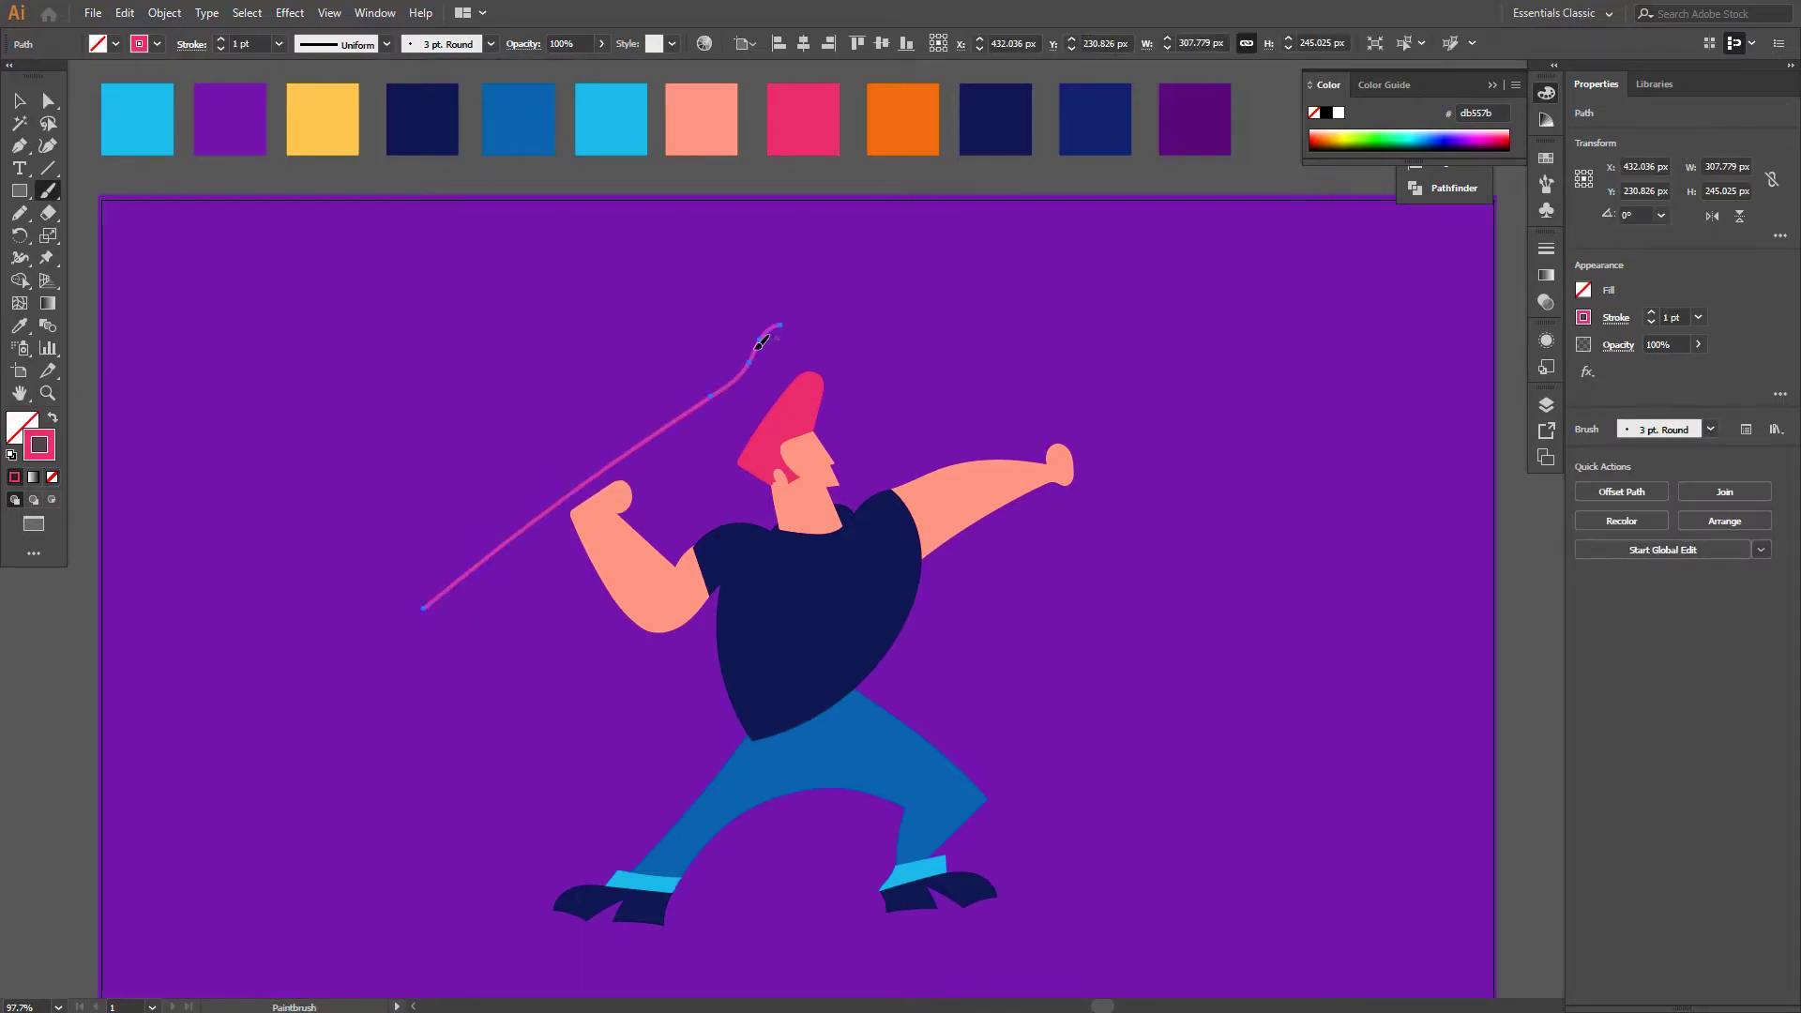
key("ctrl+z")
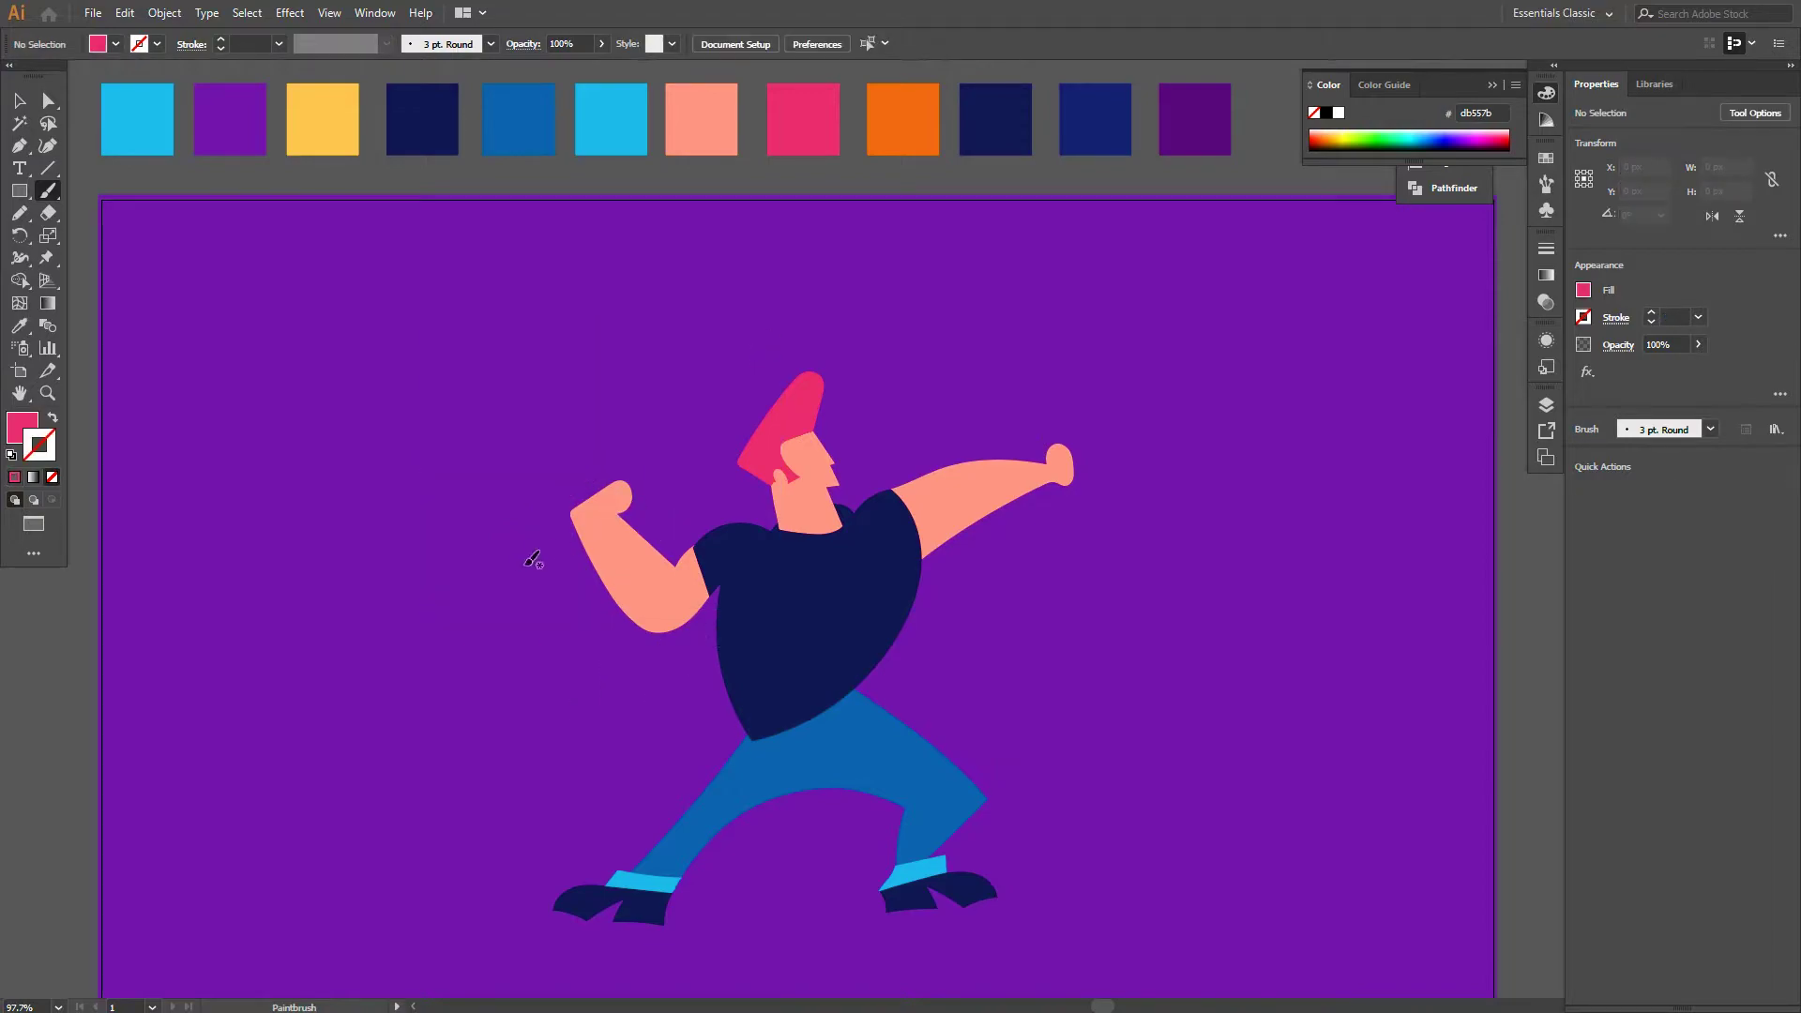
left_click_drag(435, 599, 842, 371)
Extend the javelin's upper end further up and to the right
key("v")
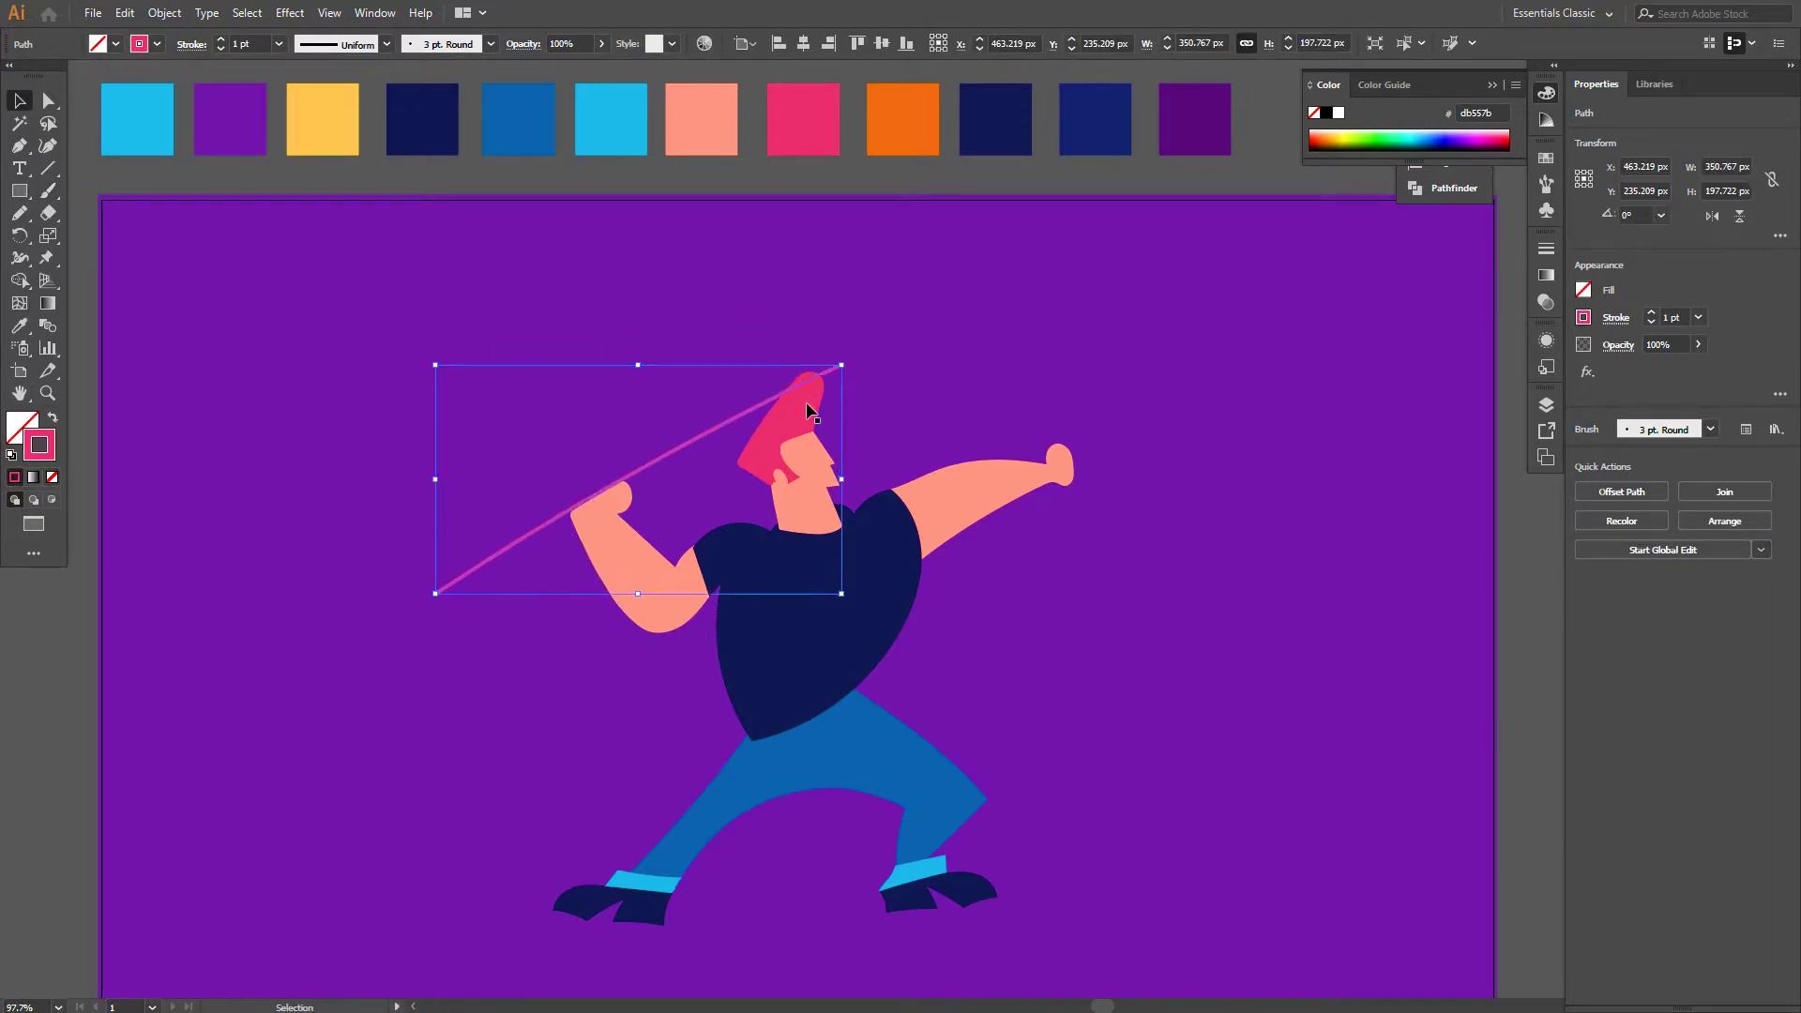
key("a")
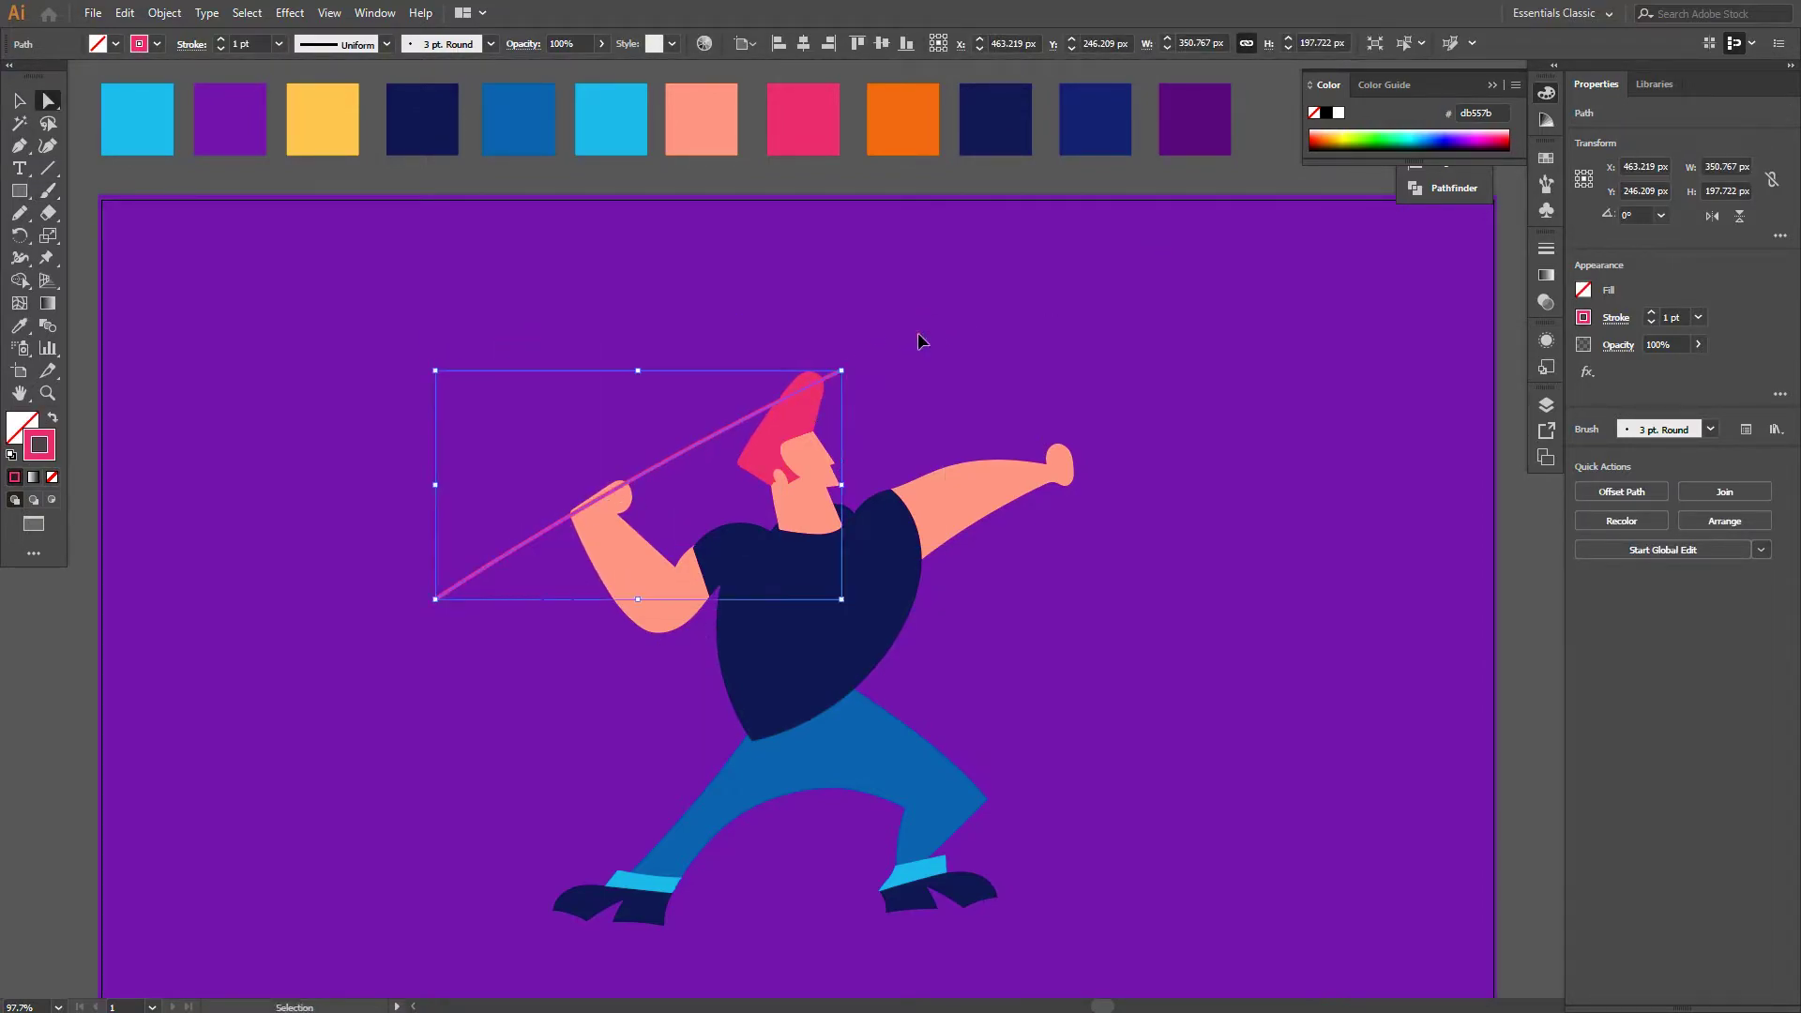
left_click_drag(841, 371, 943, 323)
key("v")
Give the javelin a 3 pt stroke in the yellow swatch colour
left_click(221, 39)
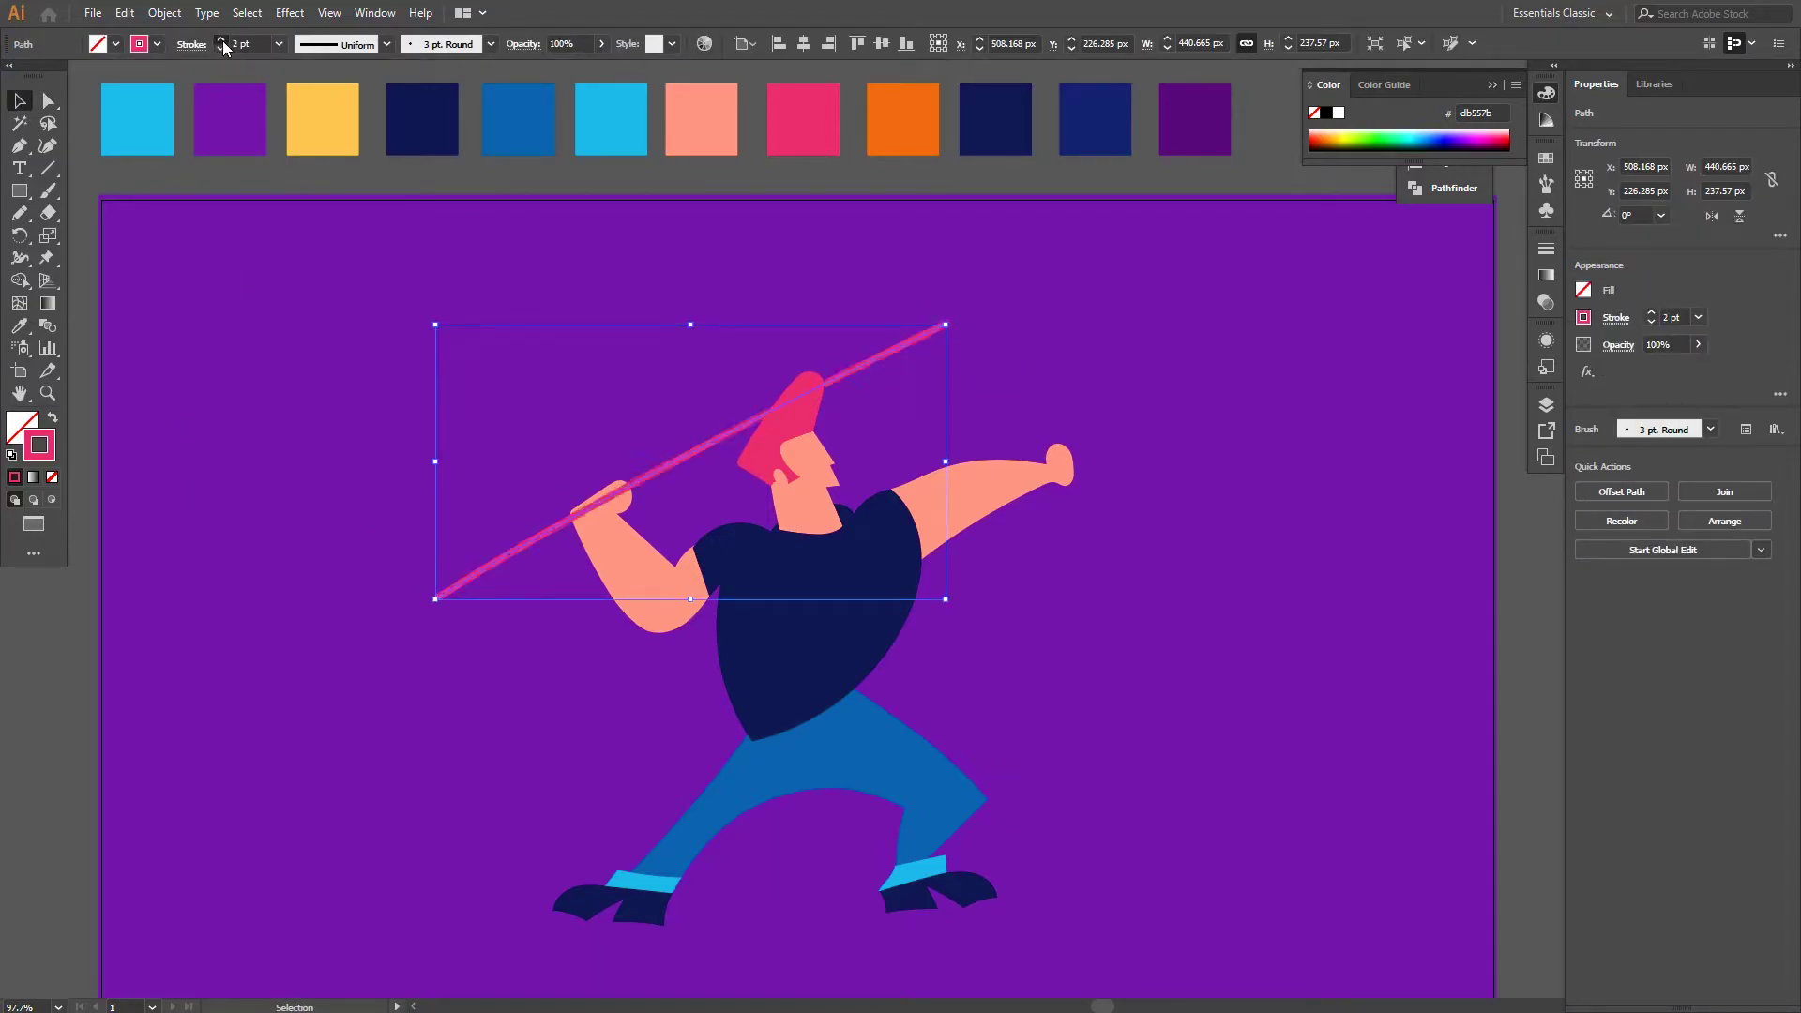
key("i")
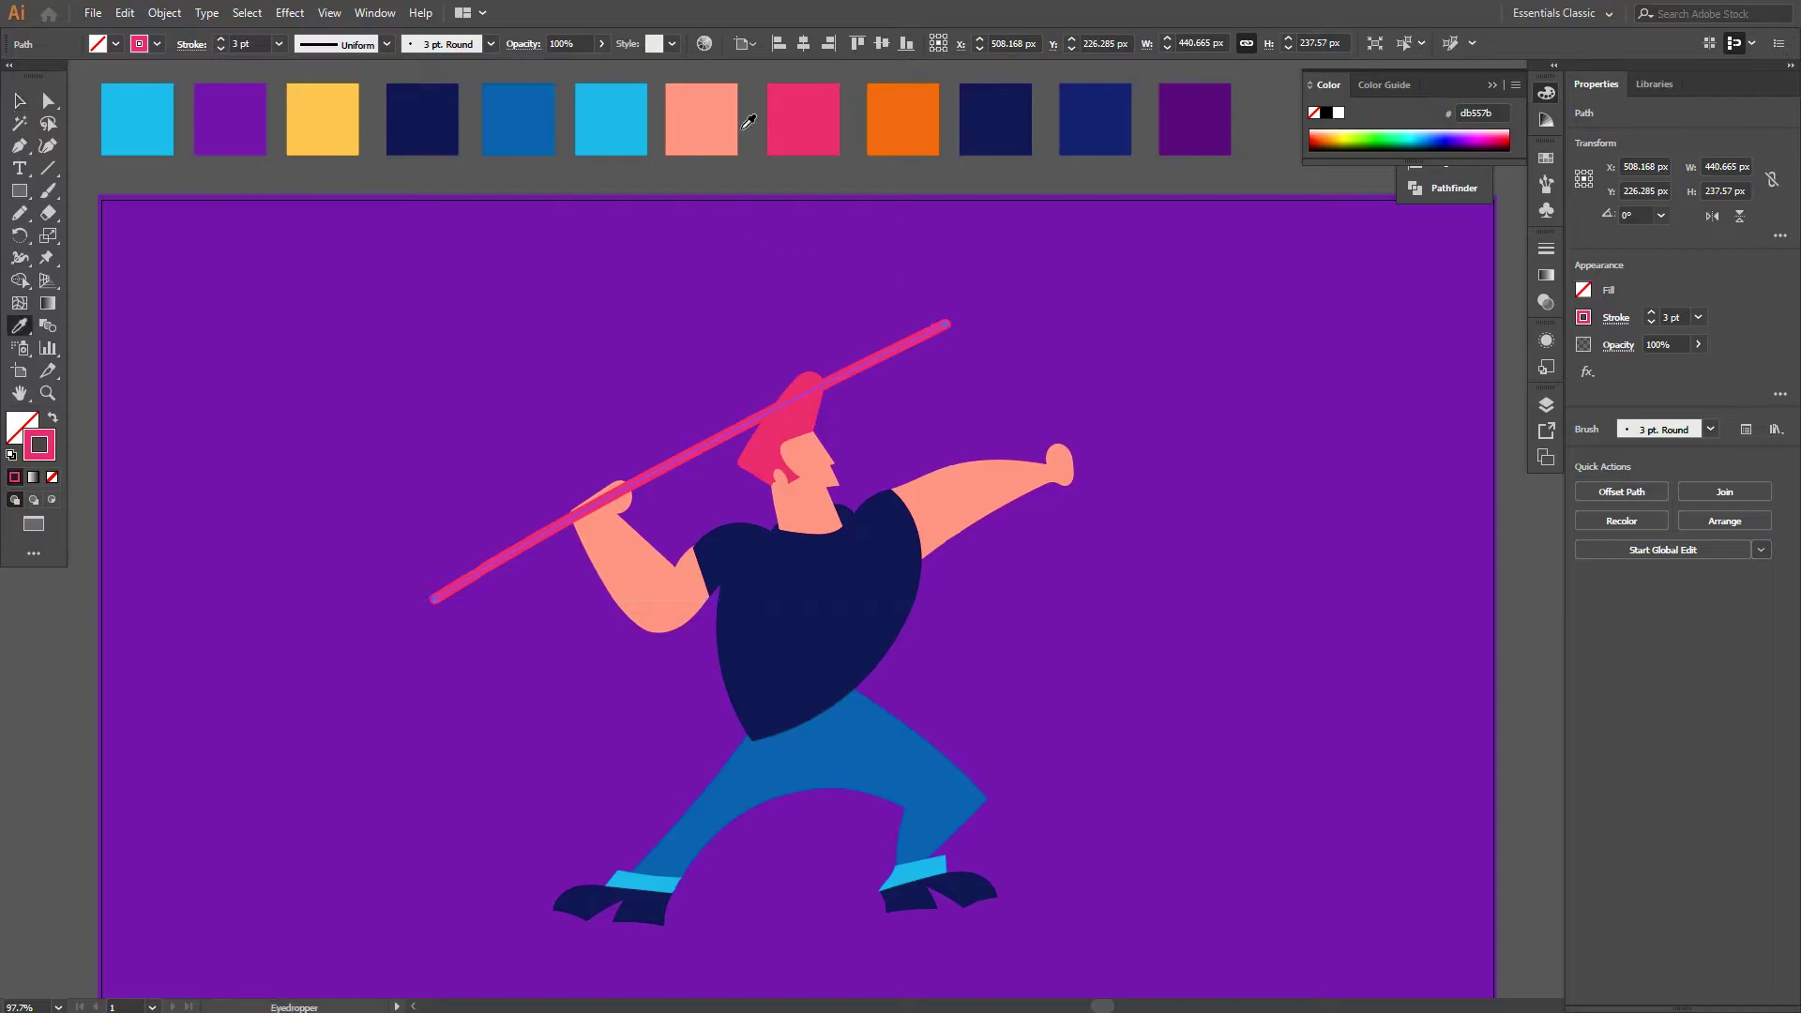
left_click(891, 122)
left_click(343, 136)
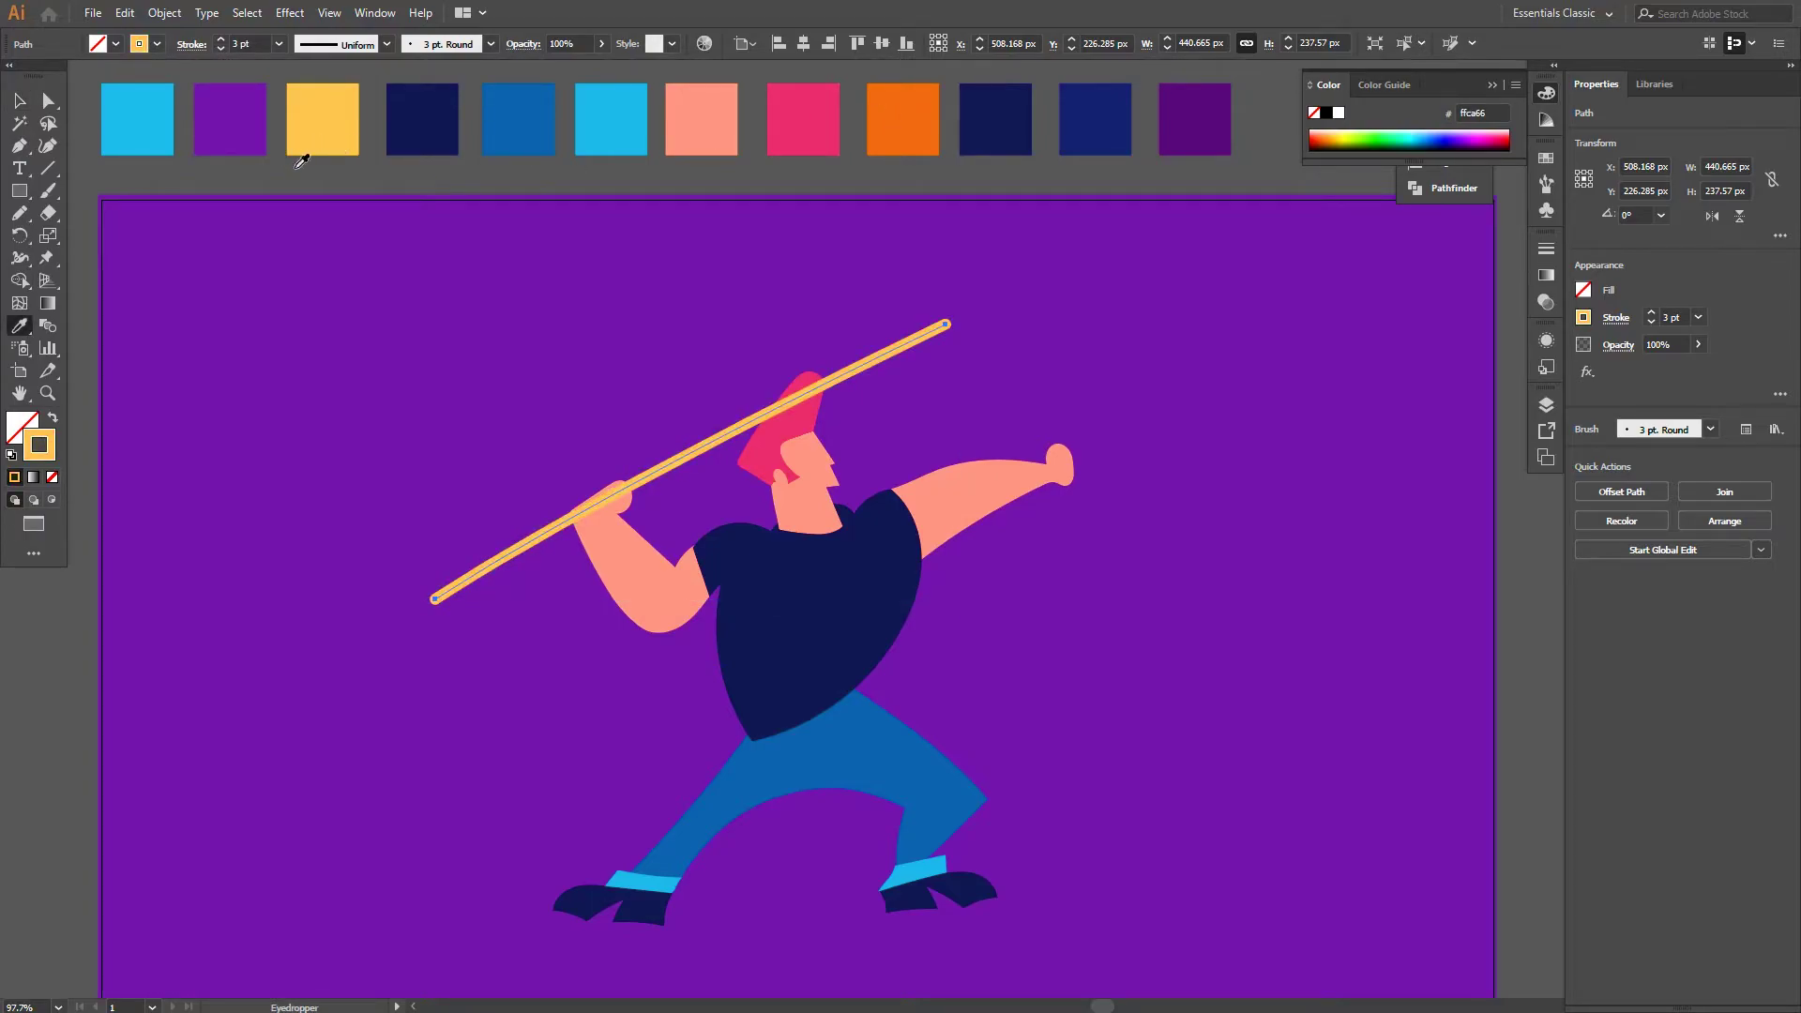
Shorten the javelin's lower end toward the hand and zoom in on its upper end
key("ctrl+shift+a")
key("a")
left_click(434, 598)
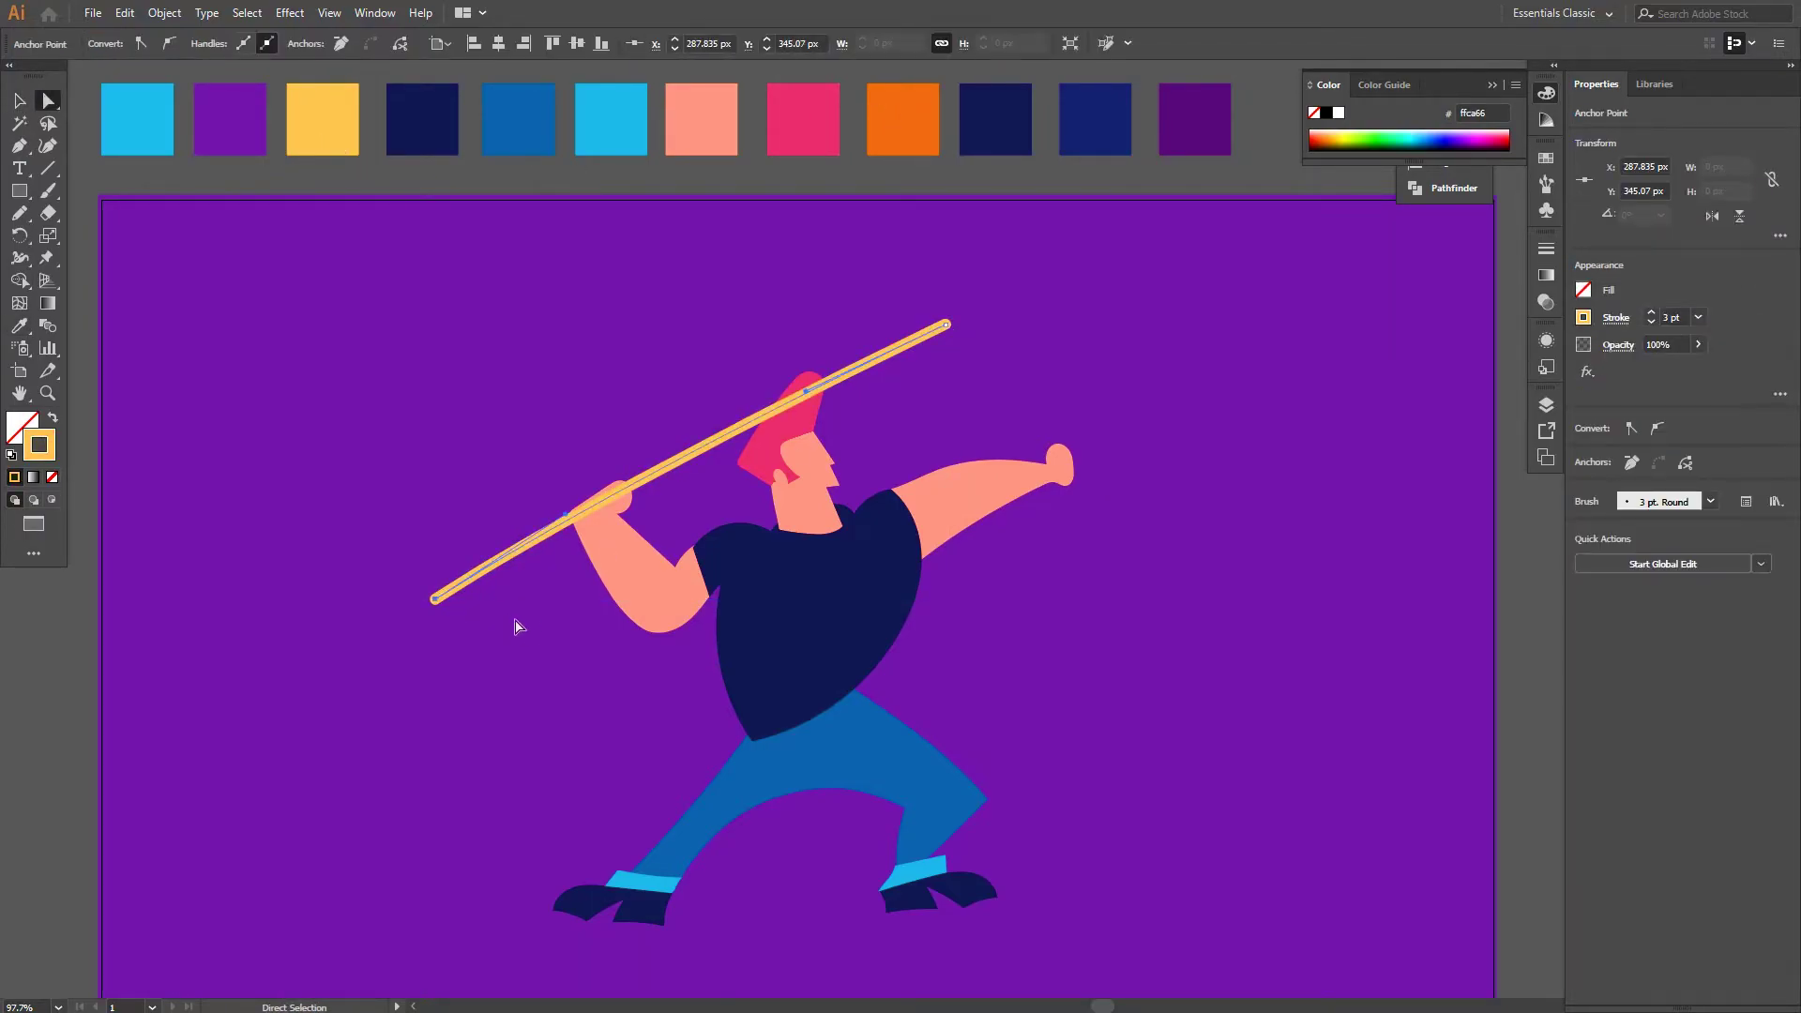
left_click_drag(434, 598, 497, 560)
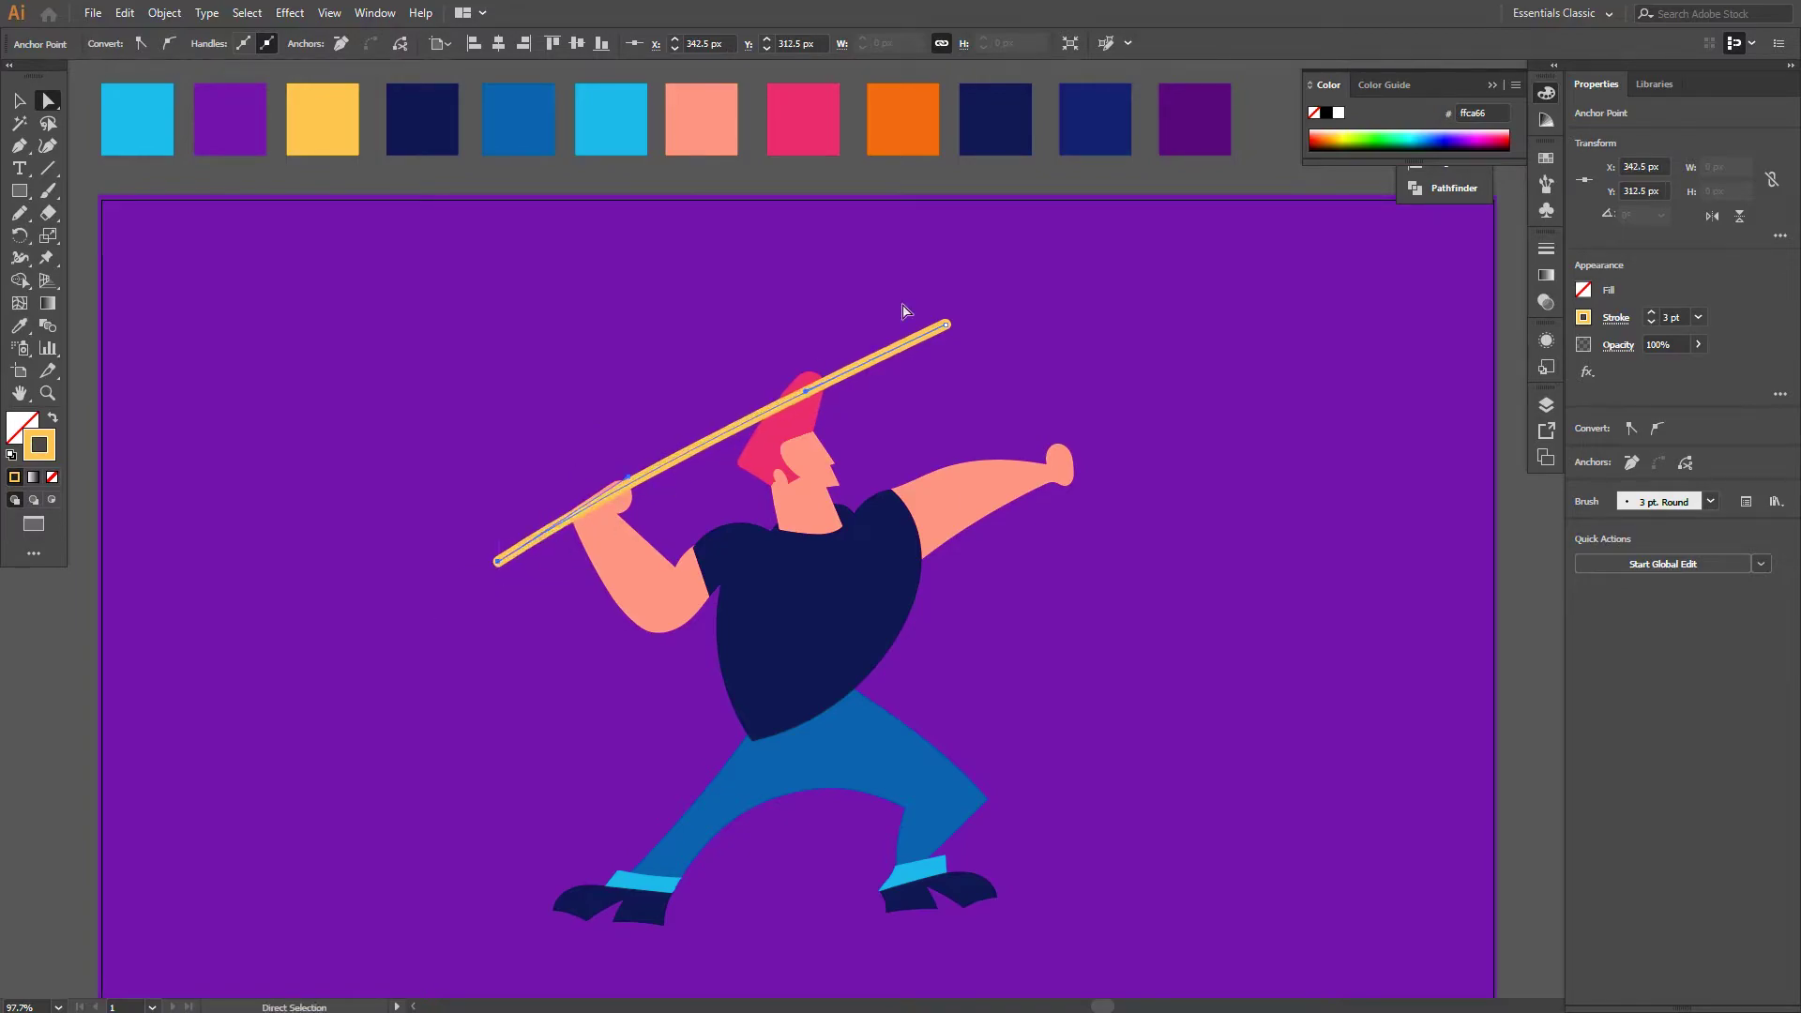
key("z")
mouse_move(930, 323)
left_mouse_down()
mouse_move(944, 398)
mouse_move(888, 441)
mouse_move(898, 427)
mouse_move(897, 453)
mouse_move(948, 403)
mouse_move(880, 466)
mouse_move(942, 386)
mouse_move(896, 492)
mouse_move(843, 380)
left_mouse_up()
key("b")
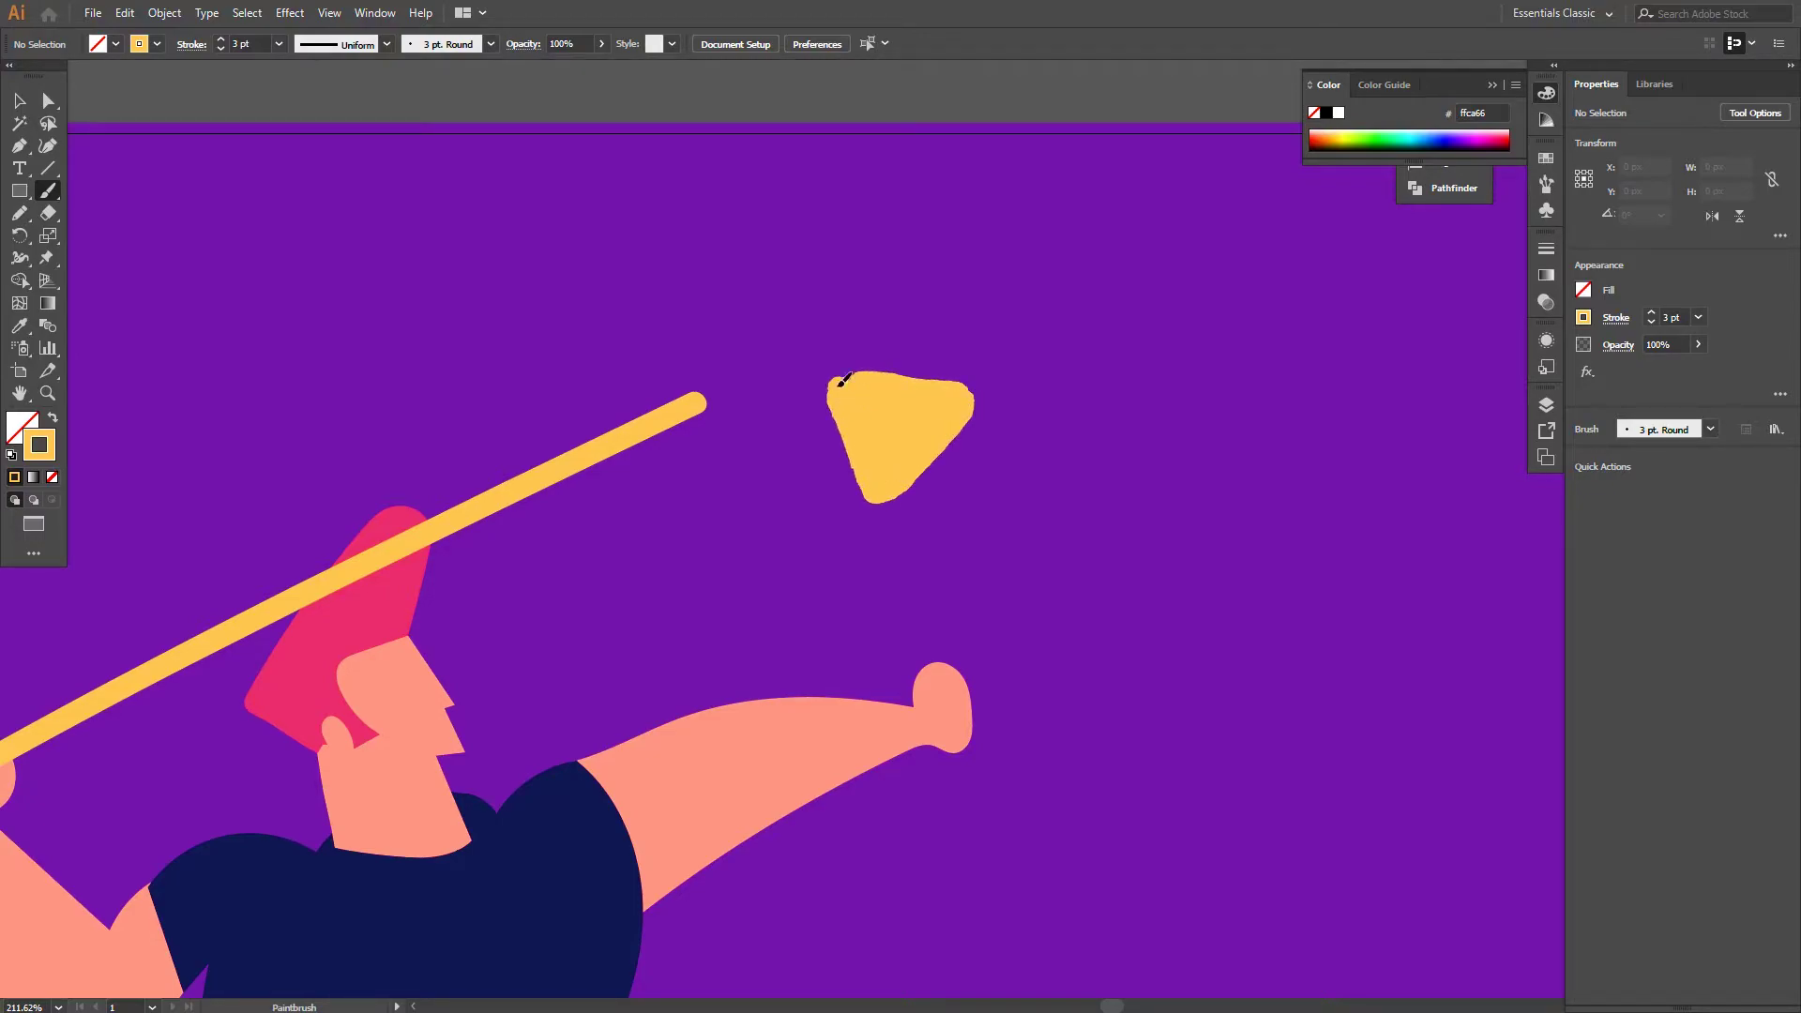
Paint the triangular javelin tip and expand the javelin strokes into filled shapes
mouse_move(892, 480)
left_mouse_down()
mouse_move(840, 385)
mouse_move(841, 474)
left_mouse_up()
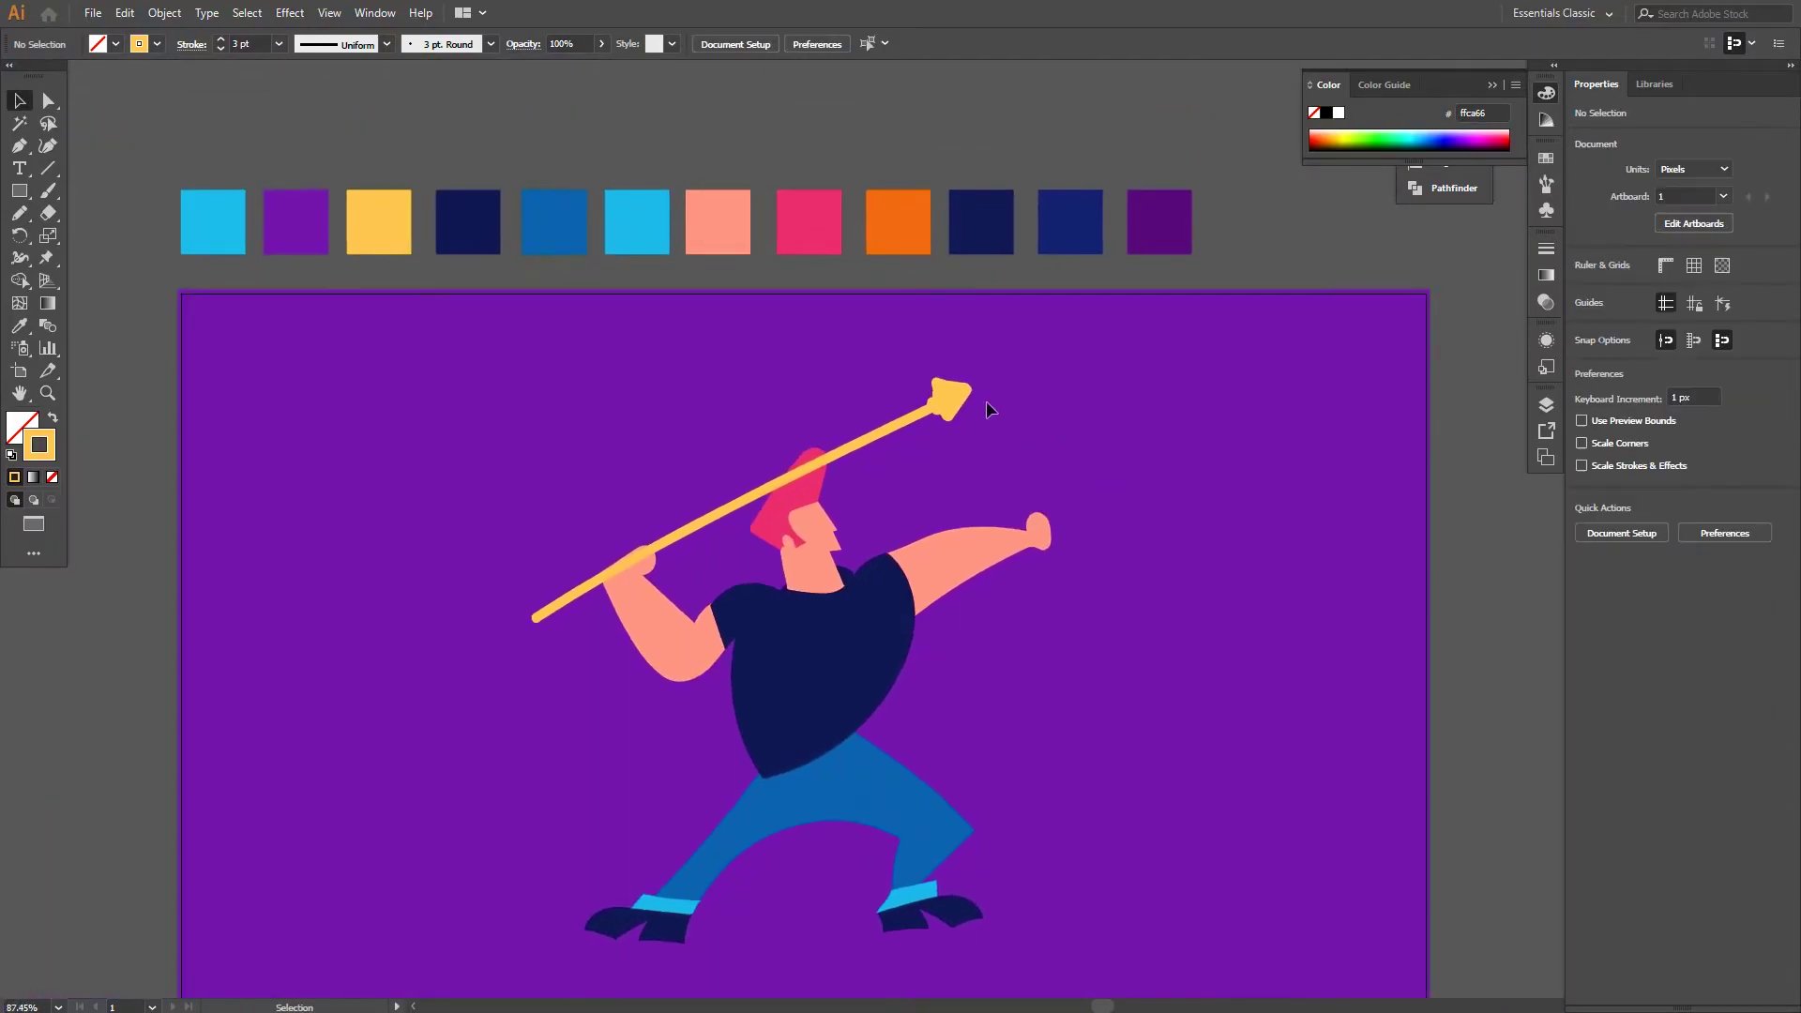
left_click(947, 408)
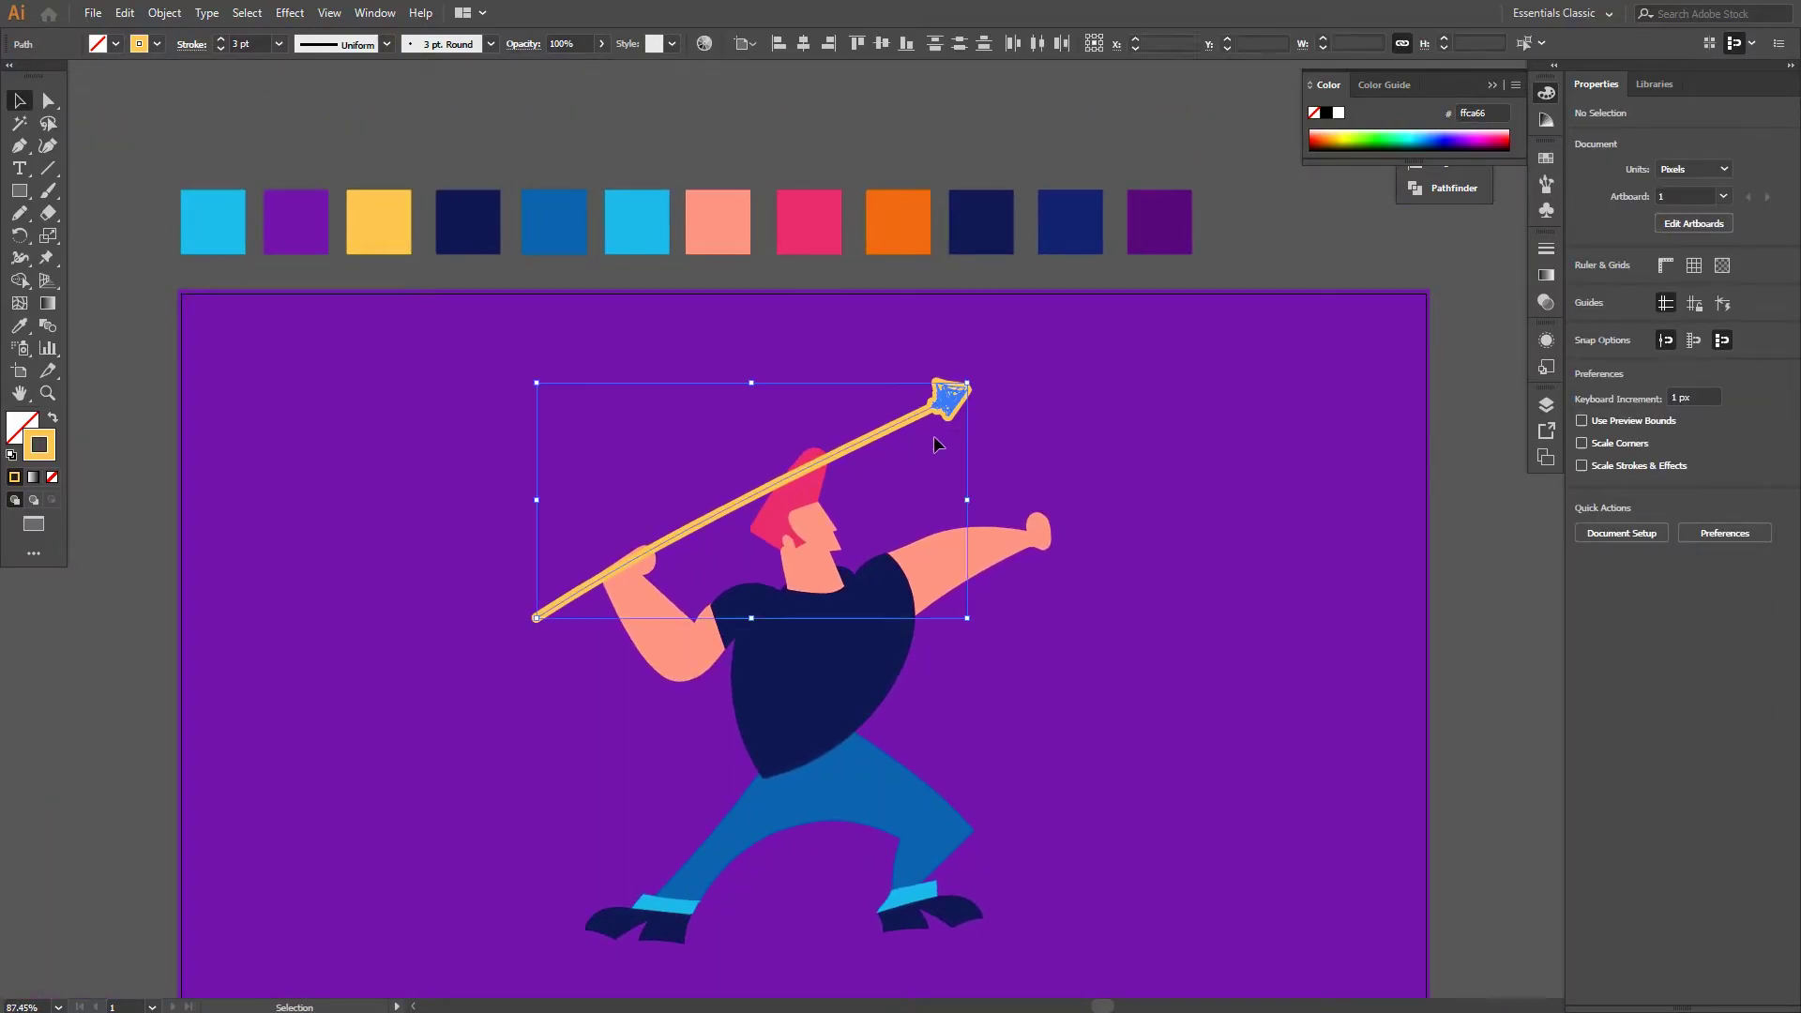
left_click(174, 14)
left_click(241, 229)
Recolour the spear tip fill to the darker orange #e5a133
key("ctrl+shift+a")
key("z")
left_click(1052, 447)
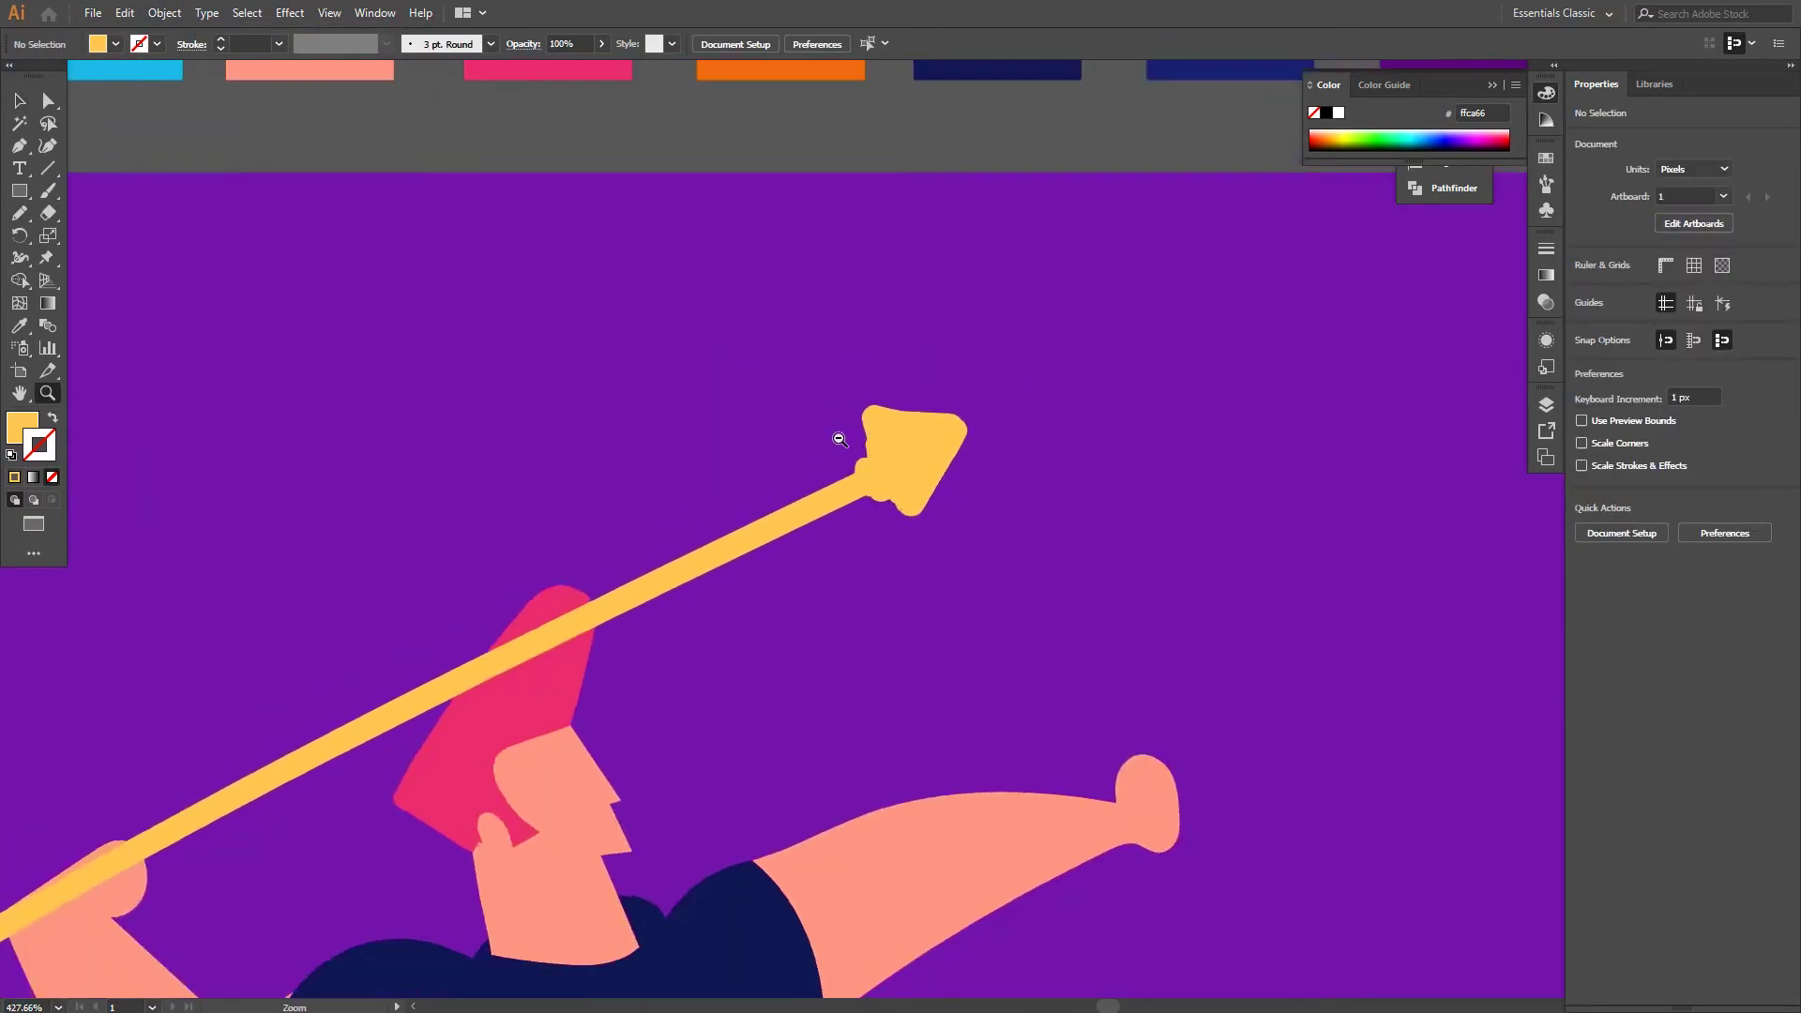
key("v")
left_click(966, 451)
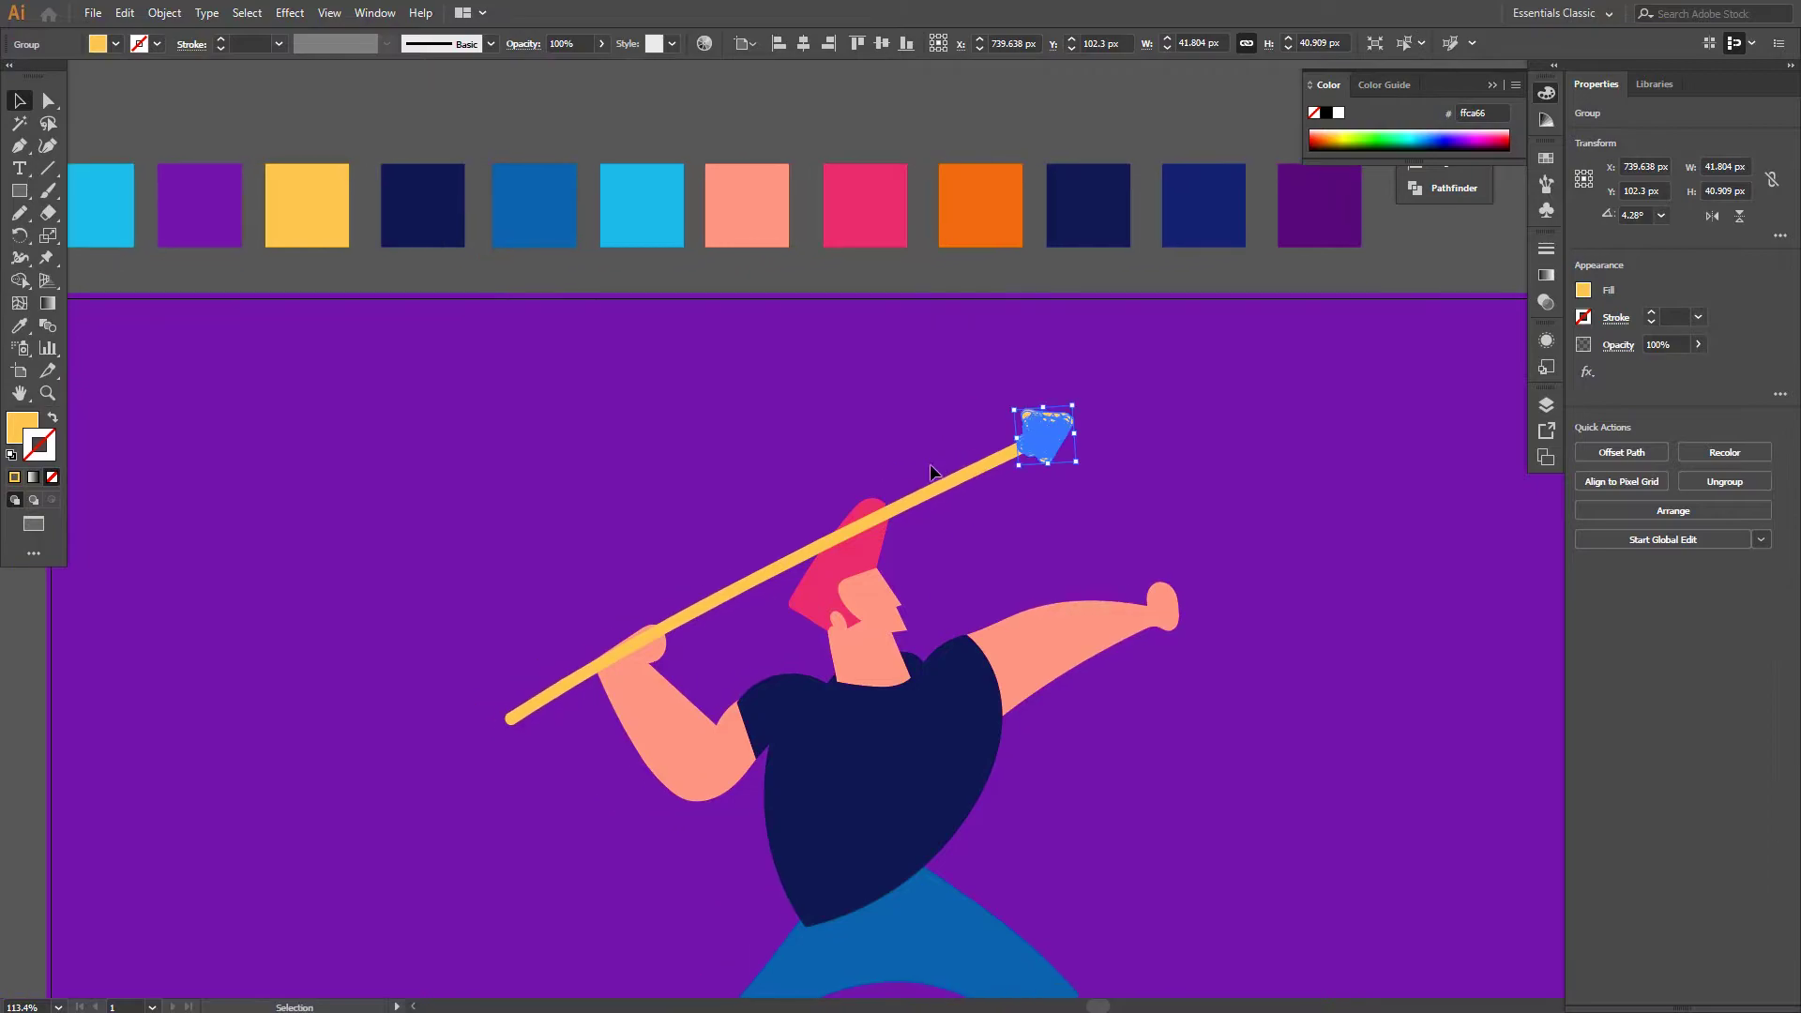
double_click(23, 428)
left_click(1200, 431)
left_click(1479, 418)
left_click(1310, 437)
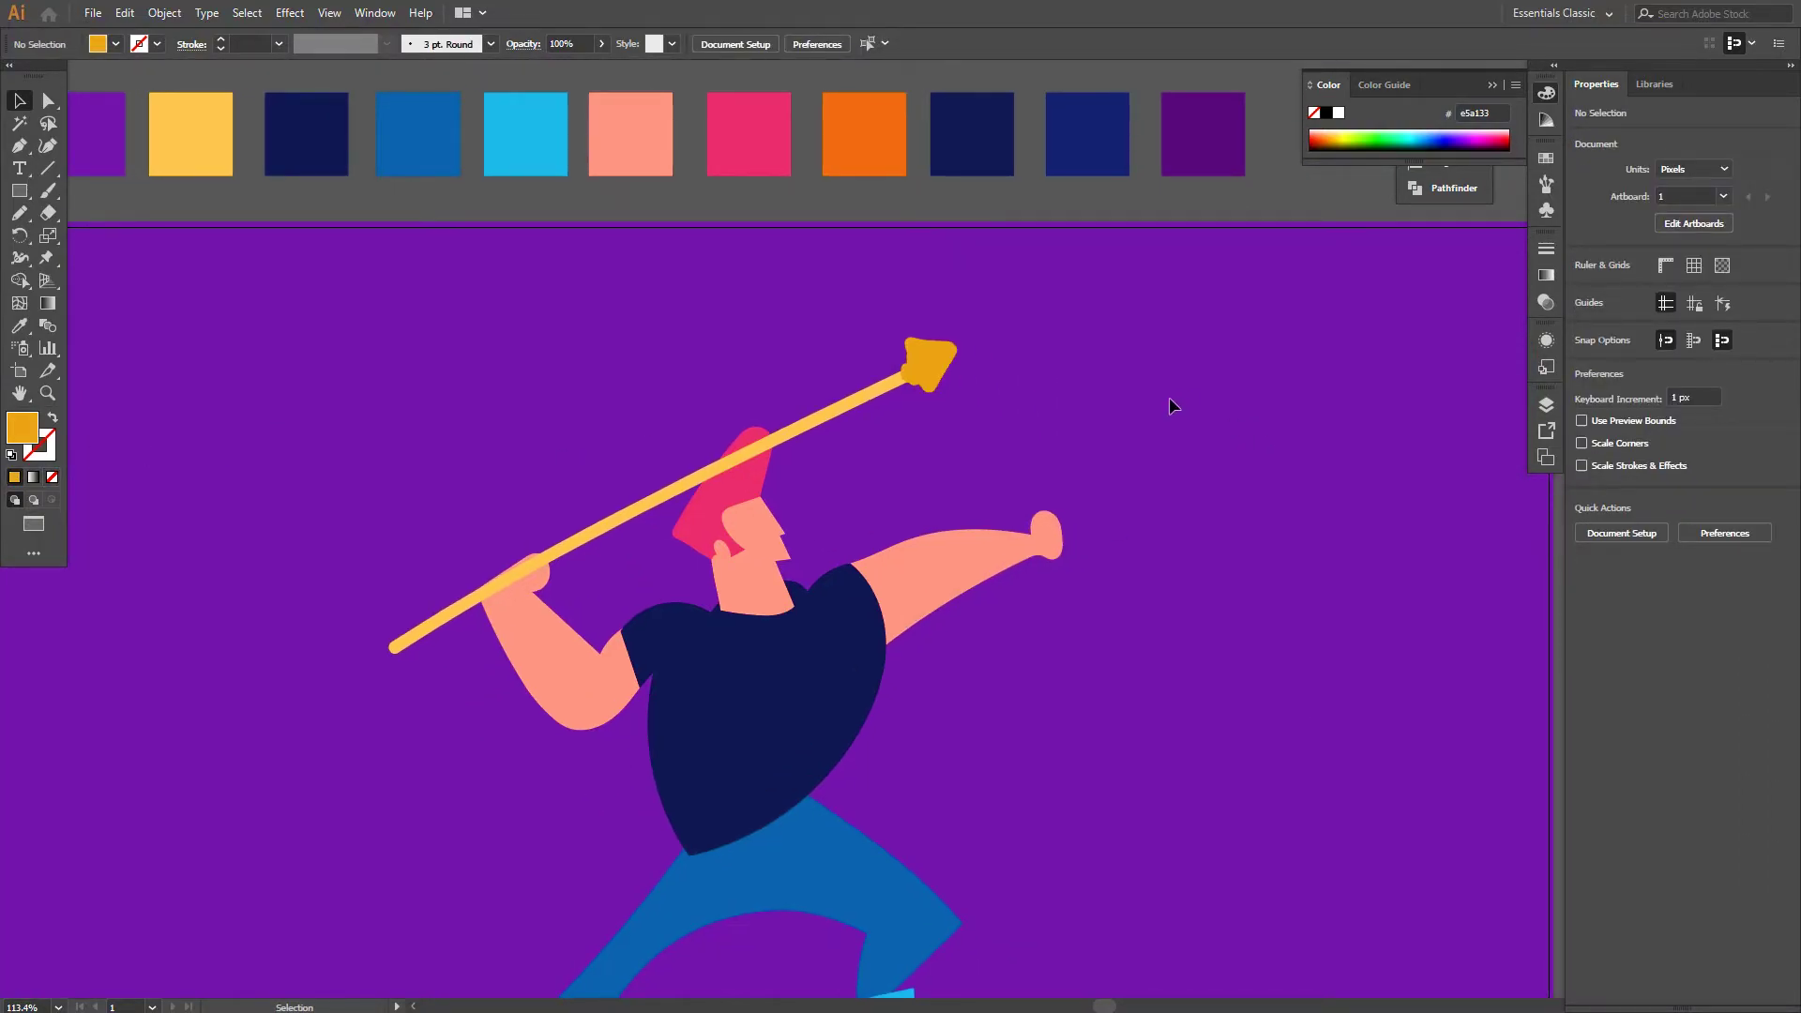
Eyedrop the tip's orange onto the javelin shaft and nudge the shaft down slightly
left_click(613, 518)
key("v")
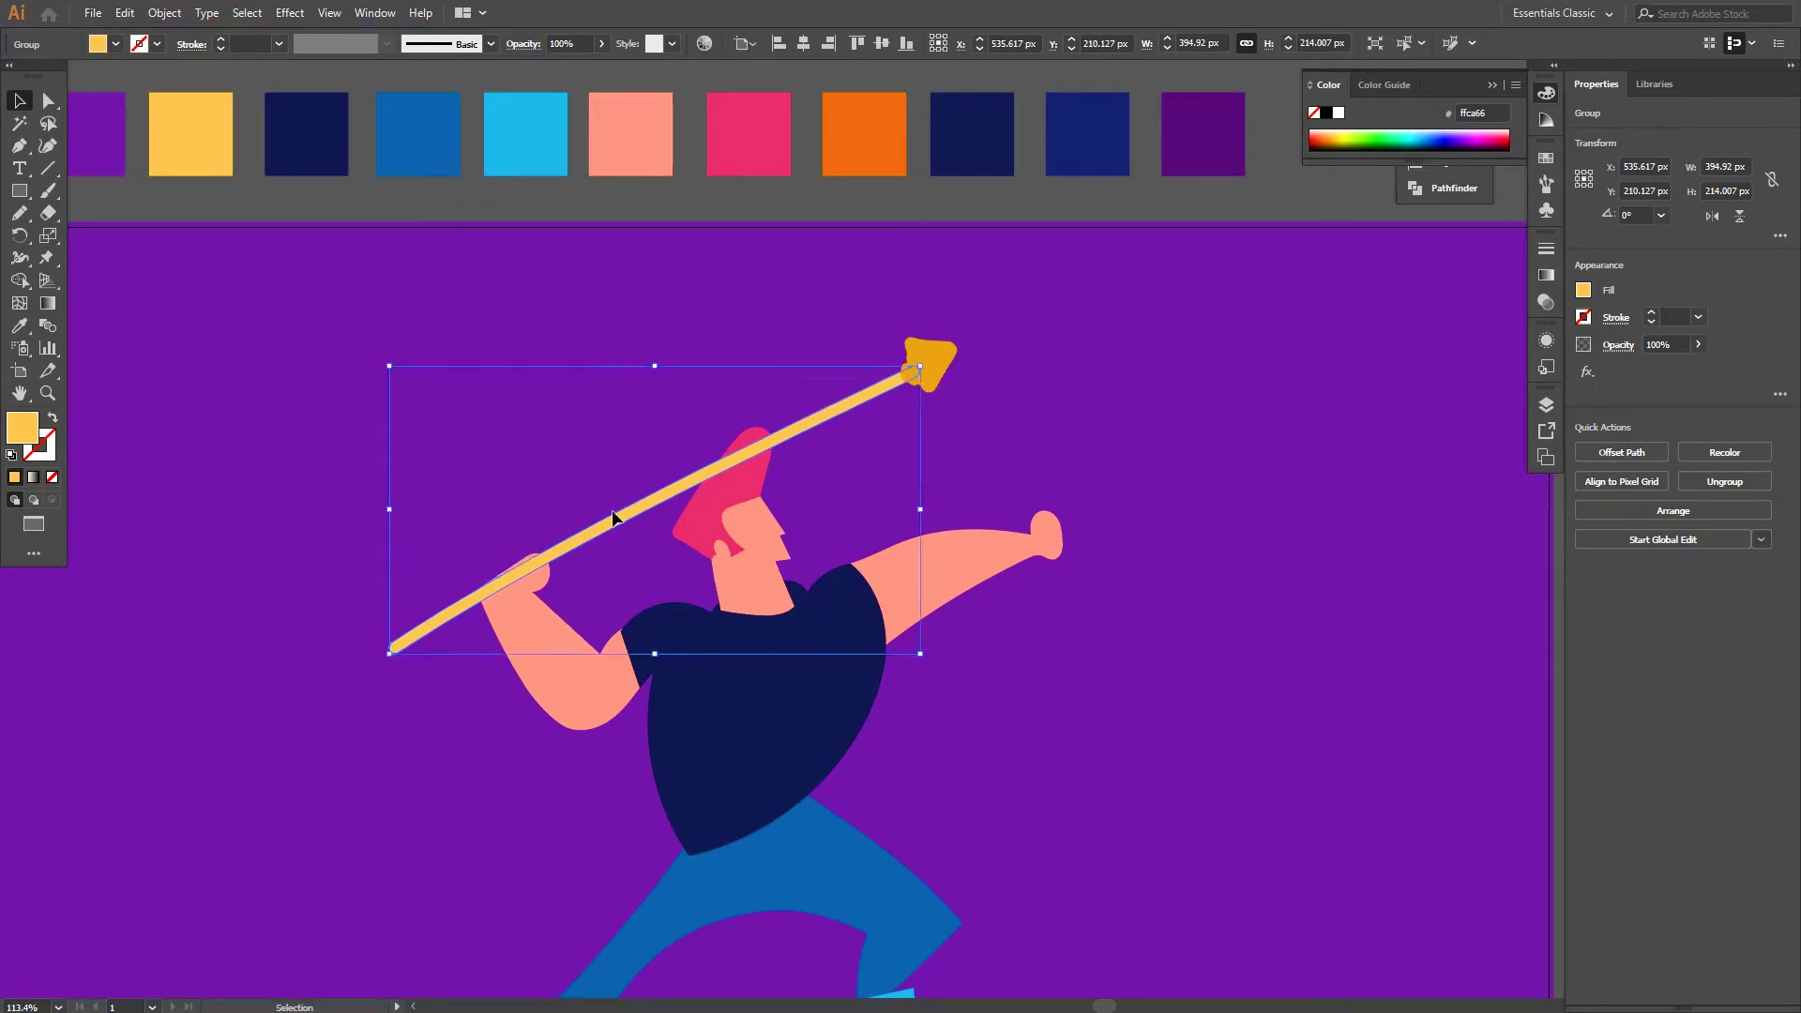
key("i")
left_click(934, 356)
key("v")
key("Down")
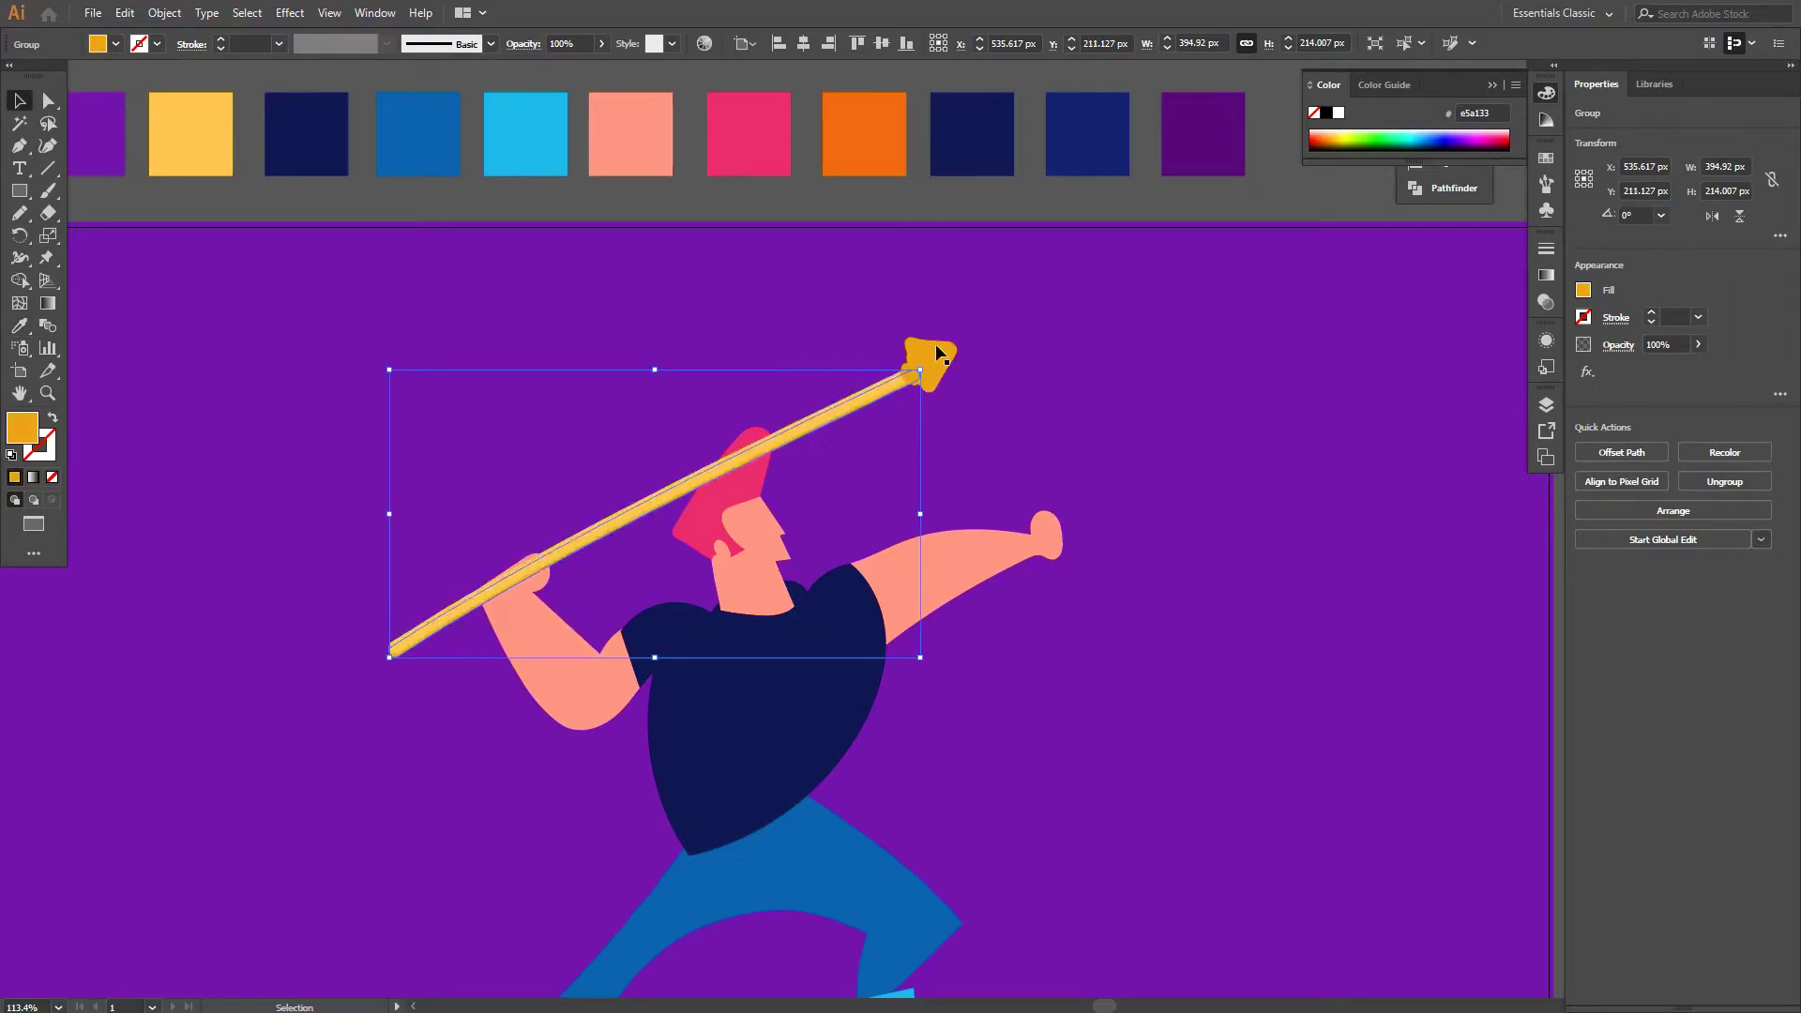
left_click(1191, 422)
Select the javelin shaft and tip together to check them, then deselect
left_click_drag(840, 369, 882, 435)
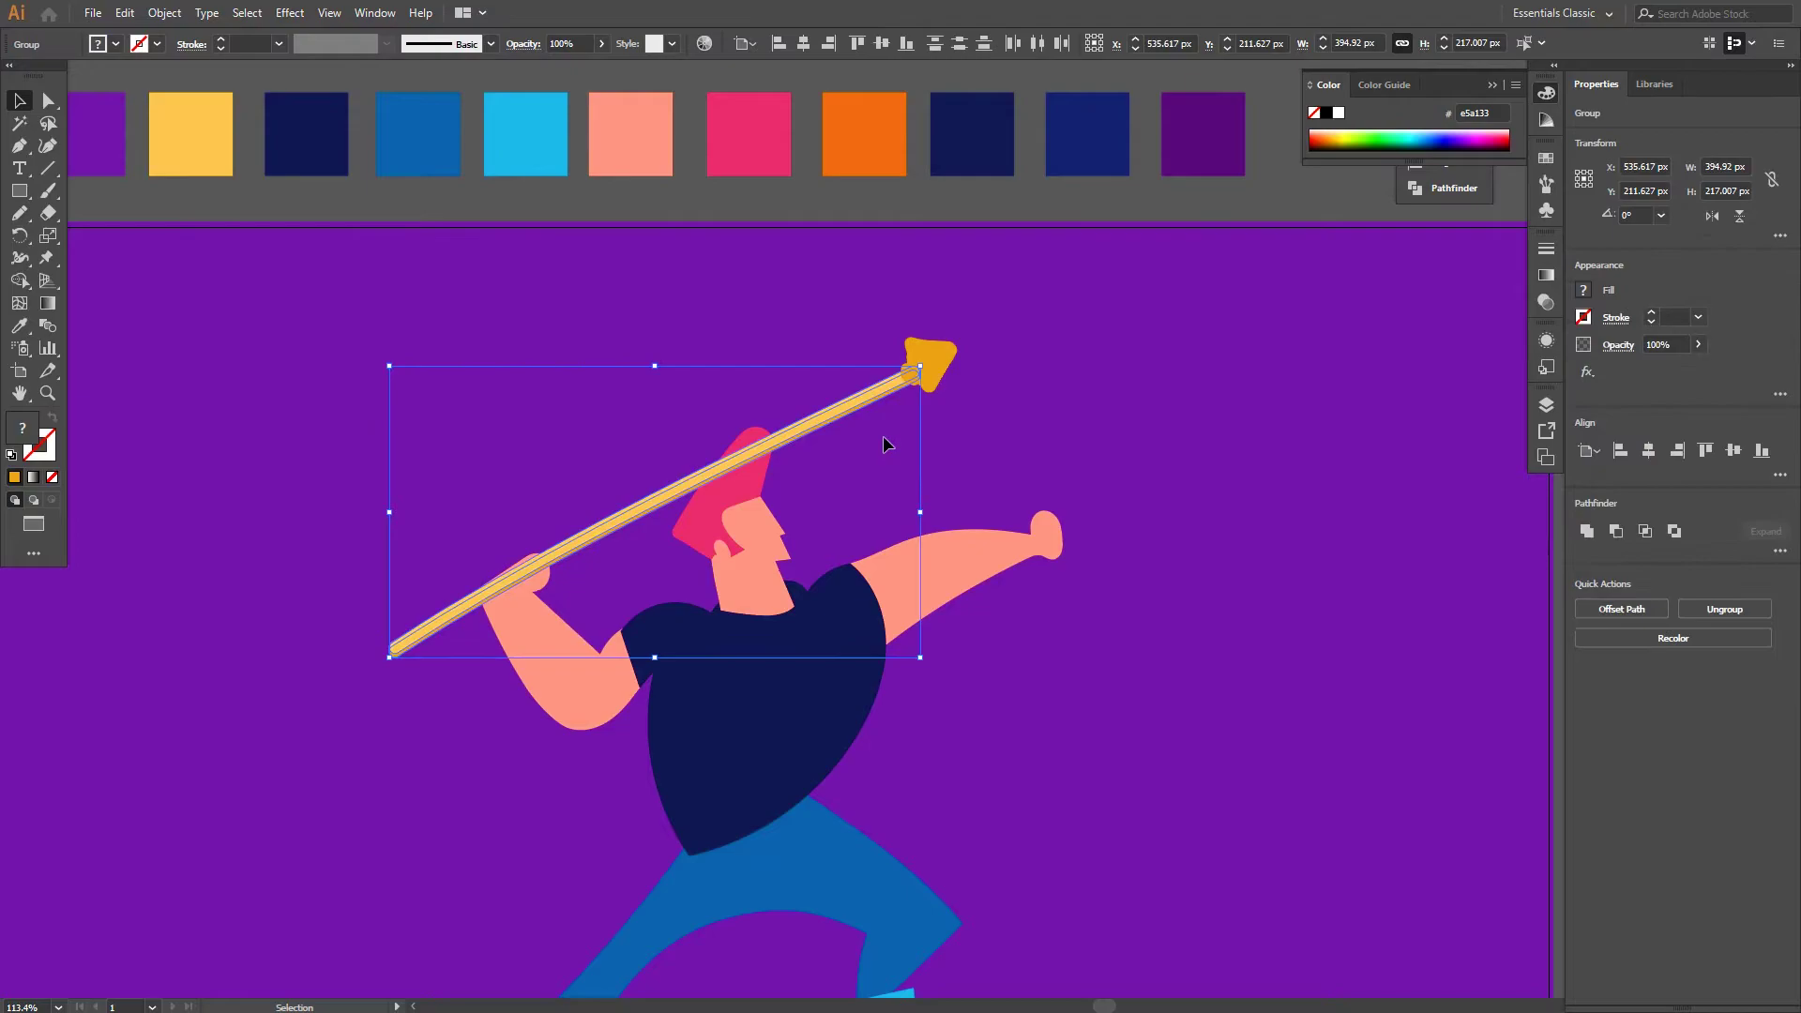
left_click_drag(858, 284, 985, 469)
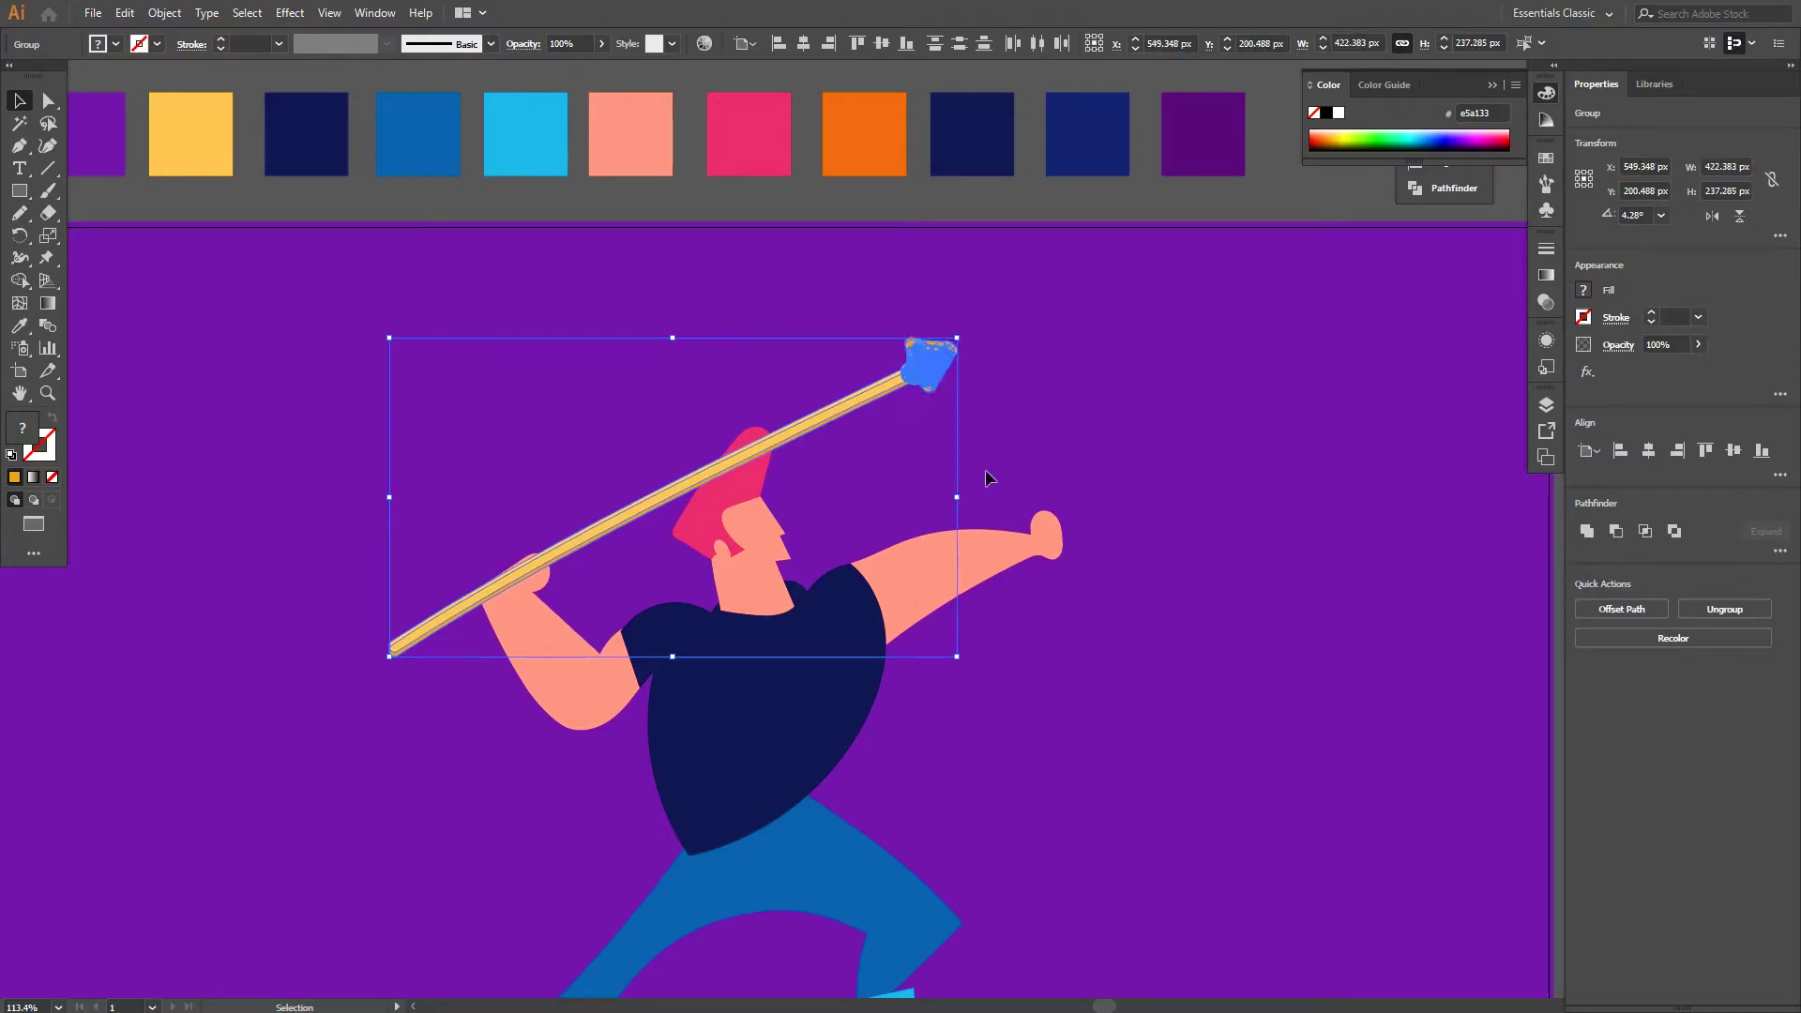
left_click(1153, 431)
scroll(1109, 390, "down", 2)
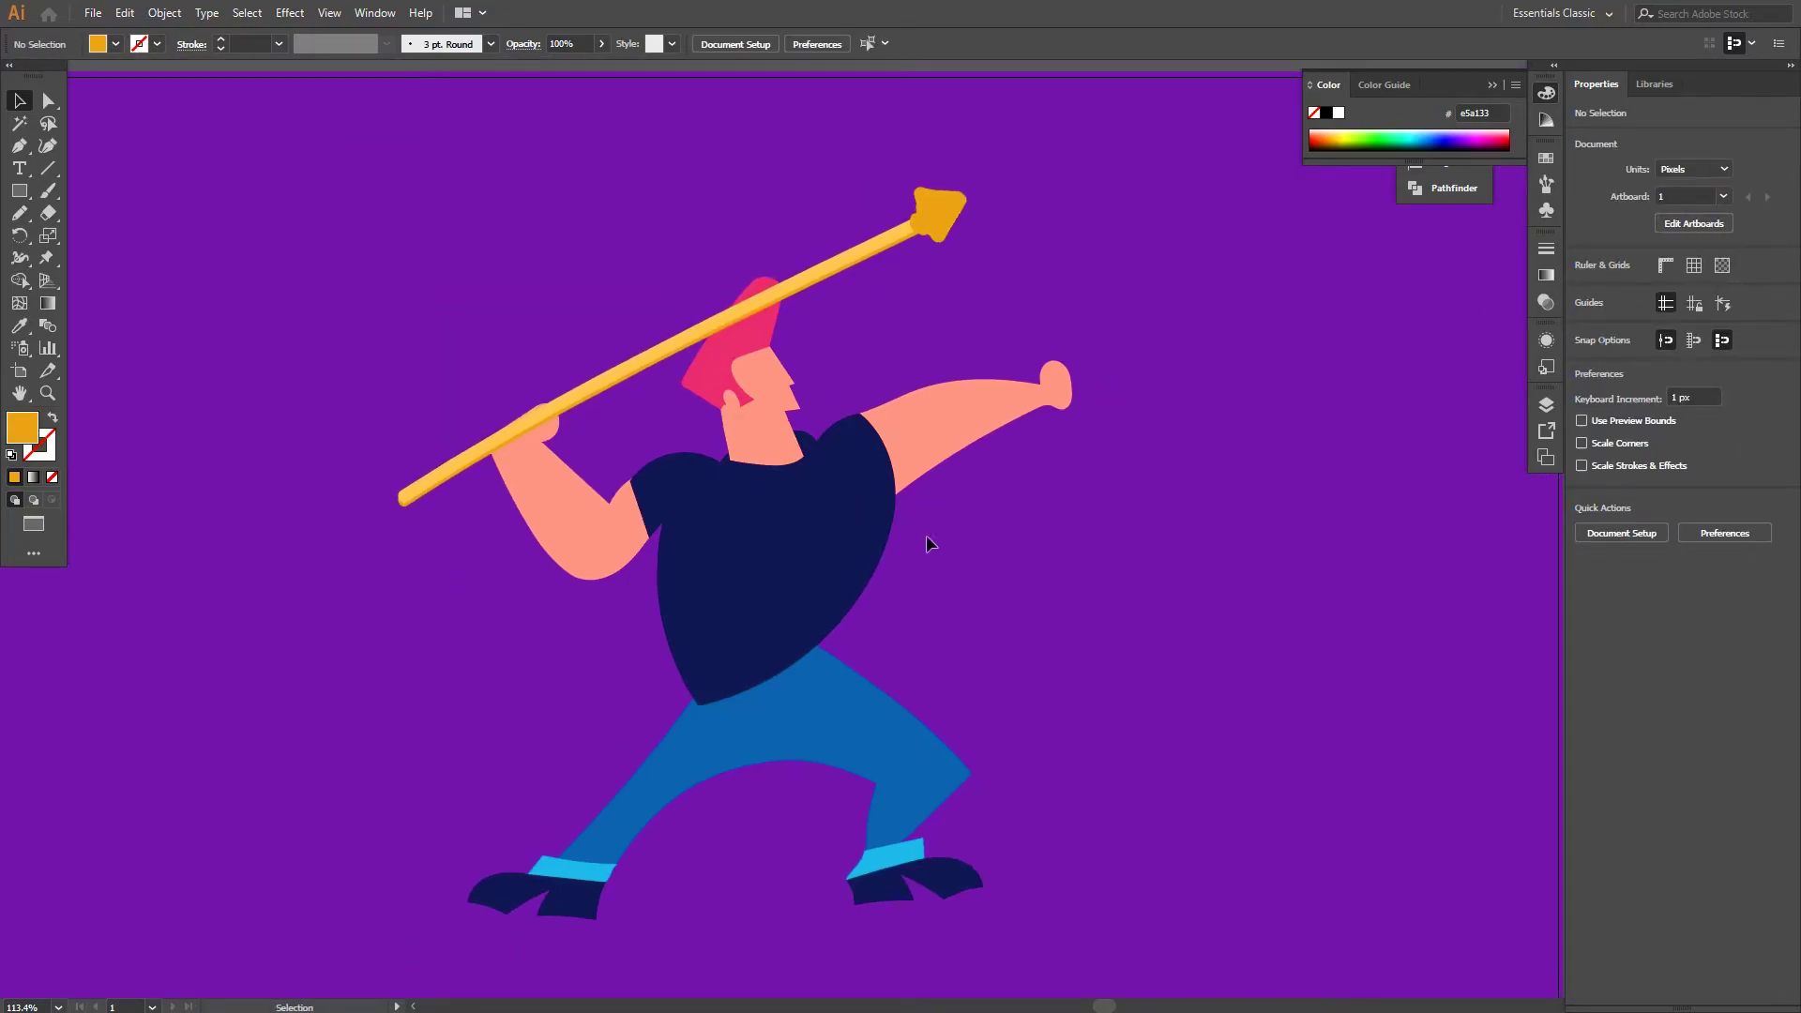
scroll(968, 402, "down", 2, "alt")
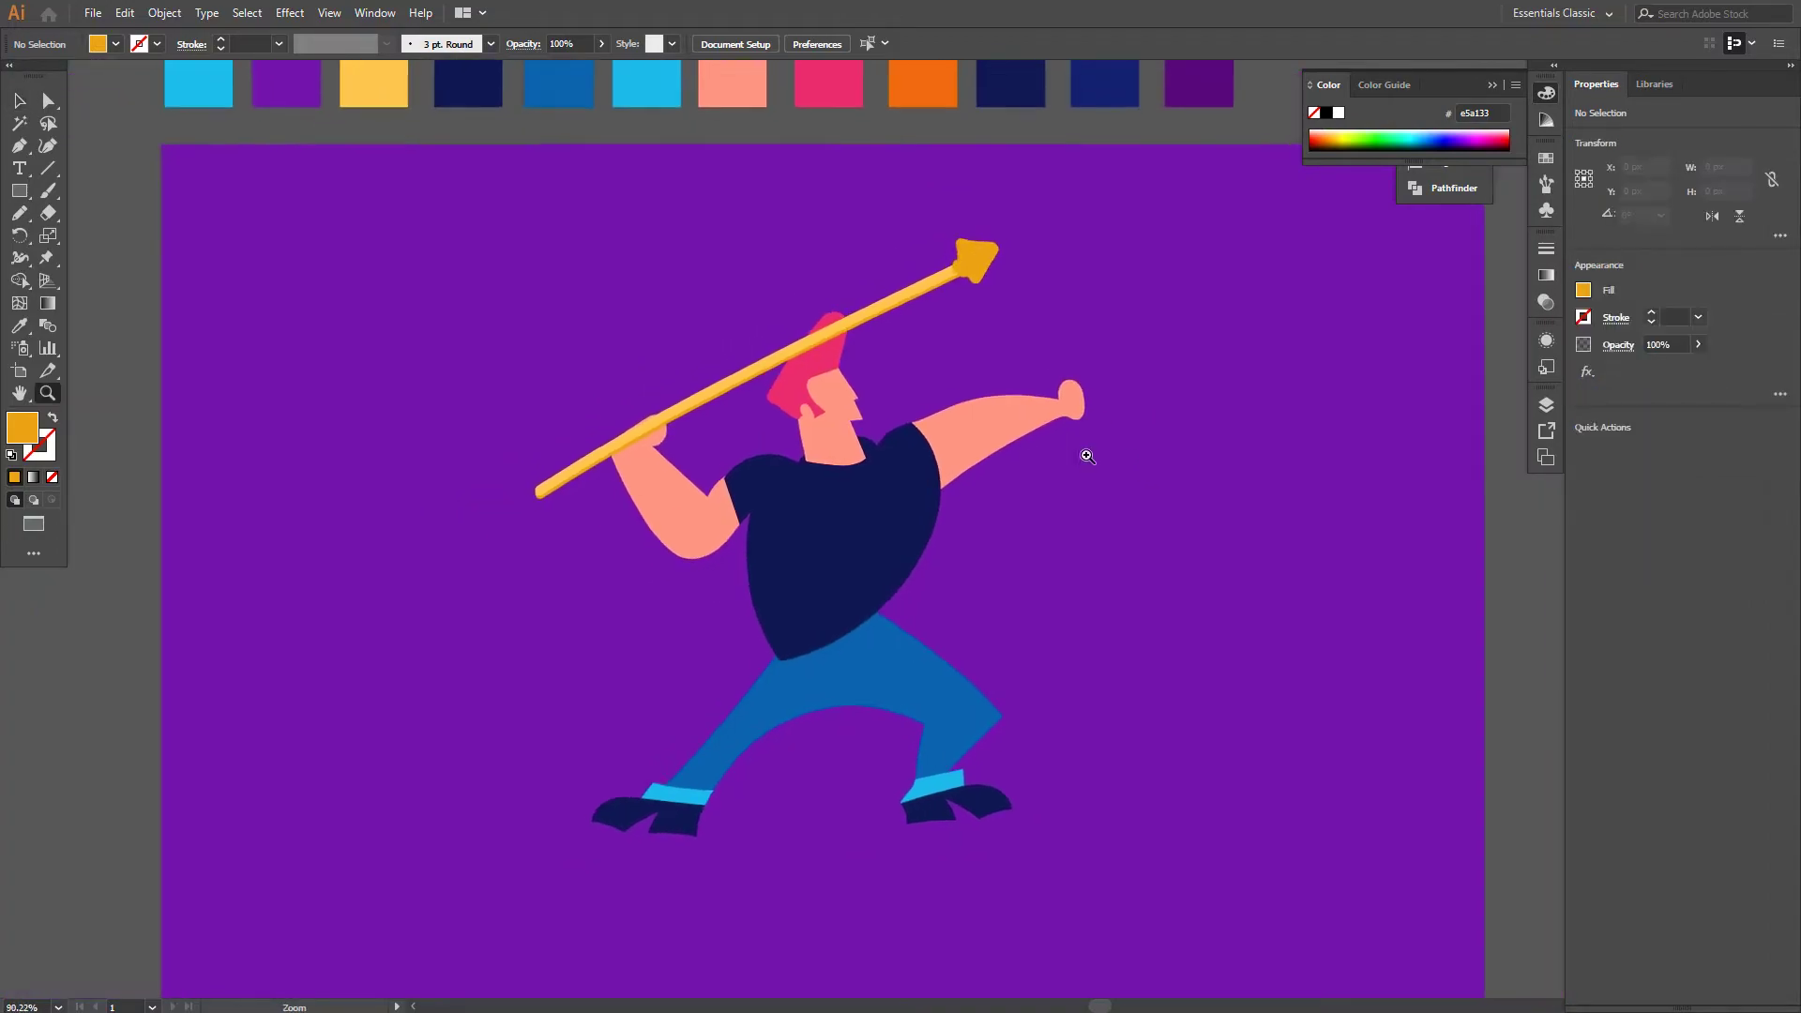
left_click(938, 657)
left_click(619, 418)
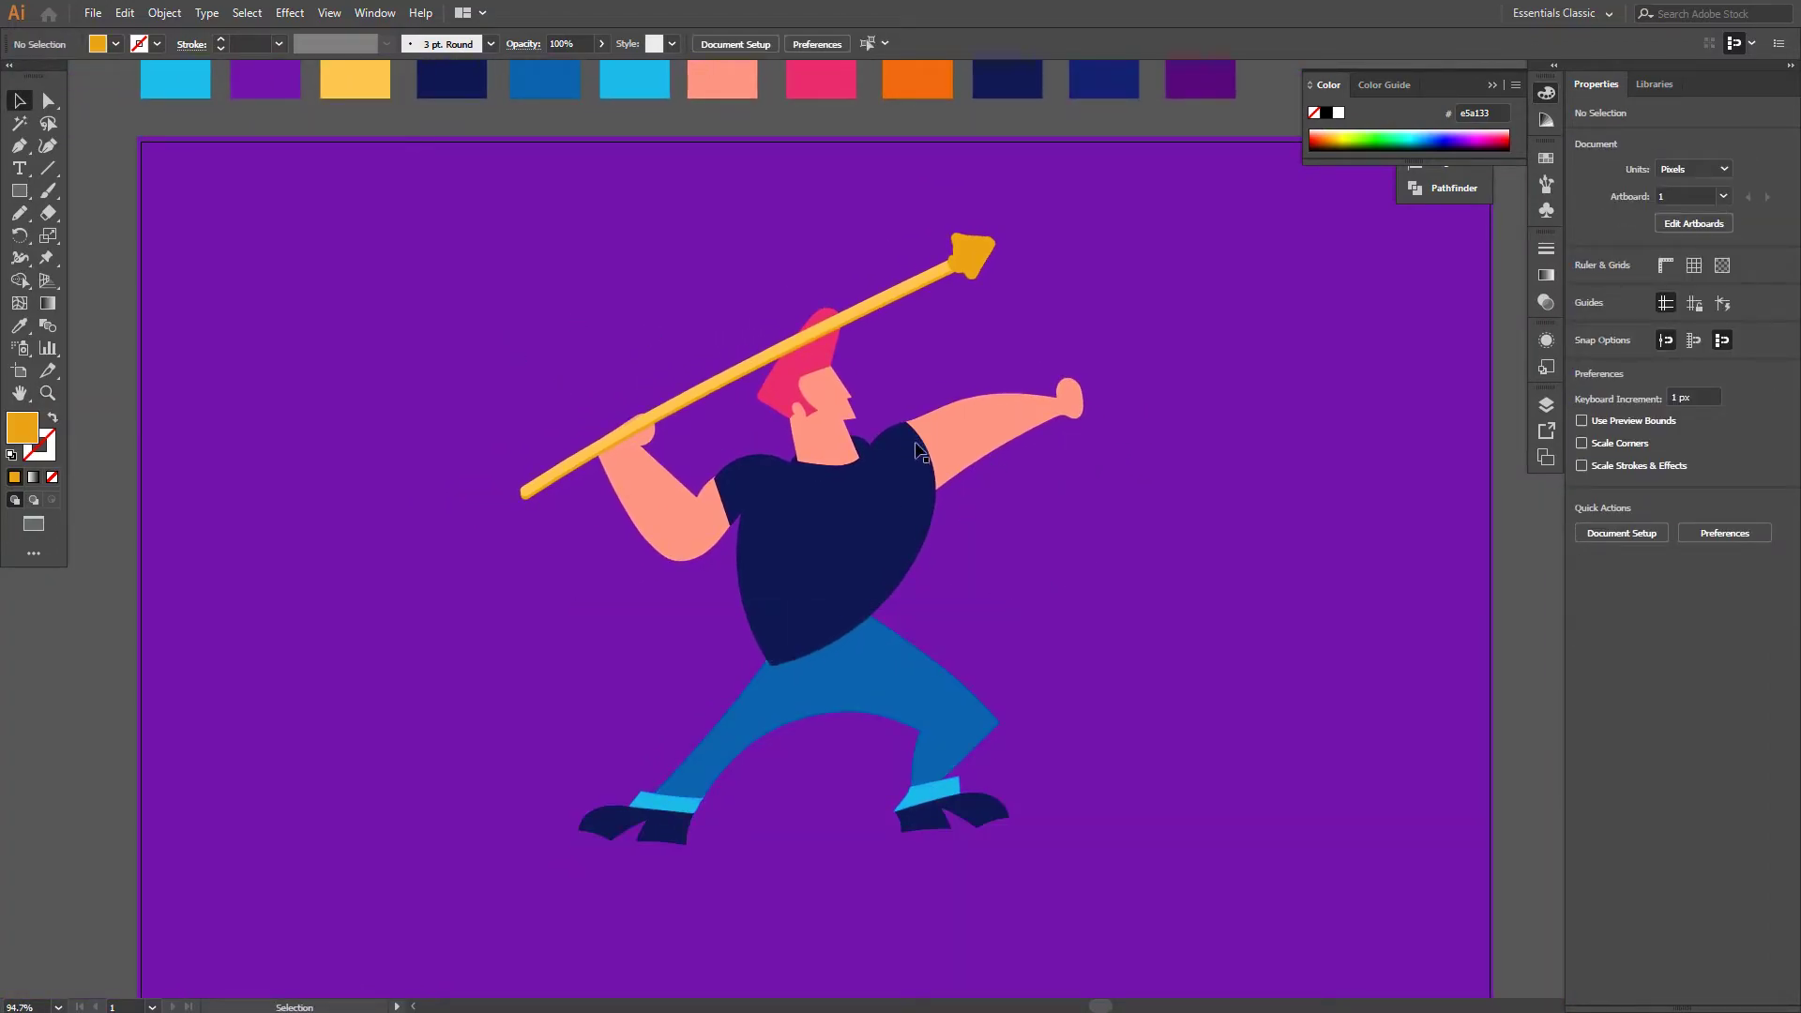
scroll(1032, 591, "up", 1)
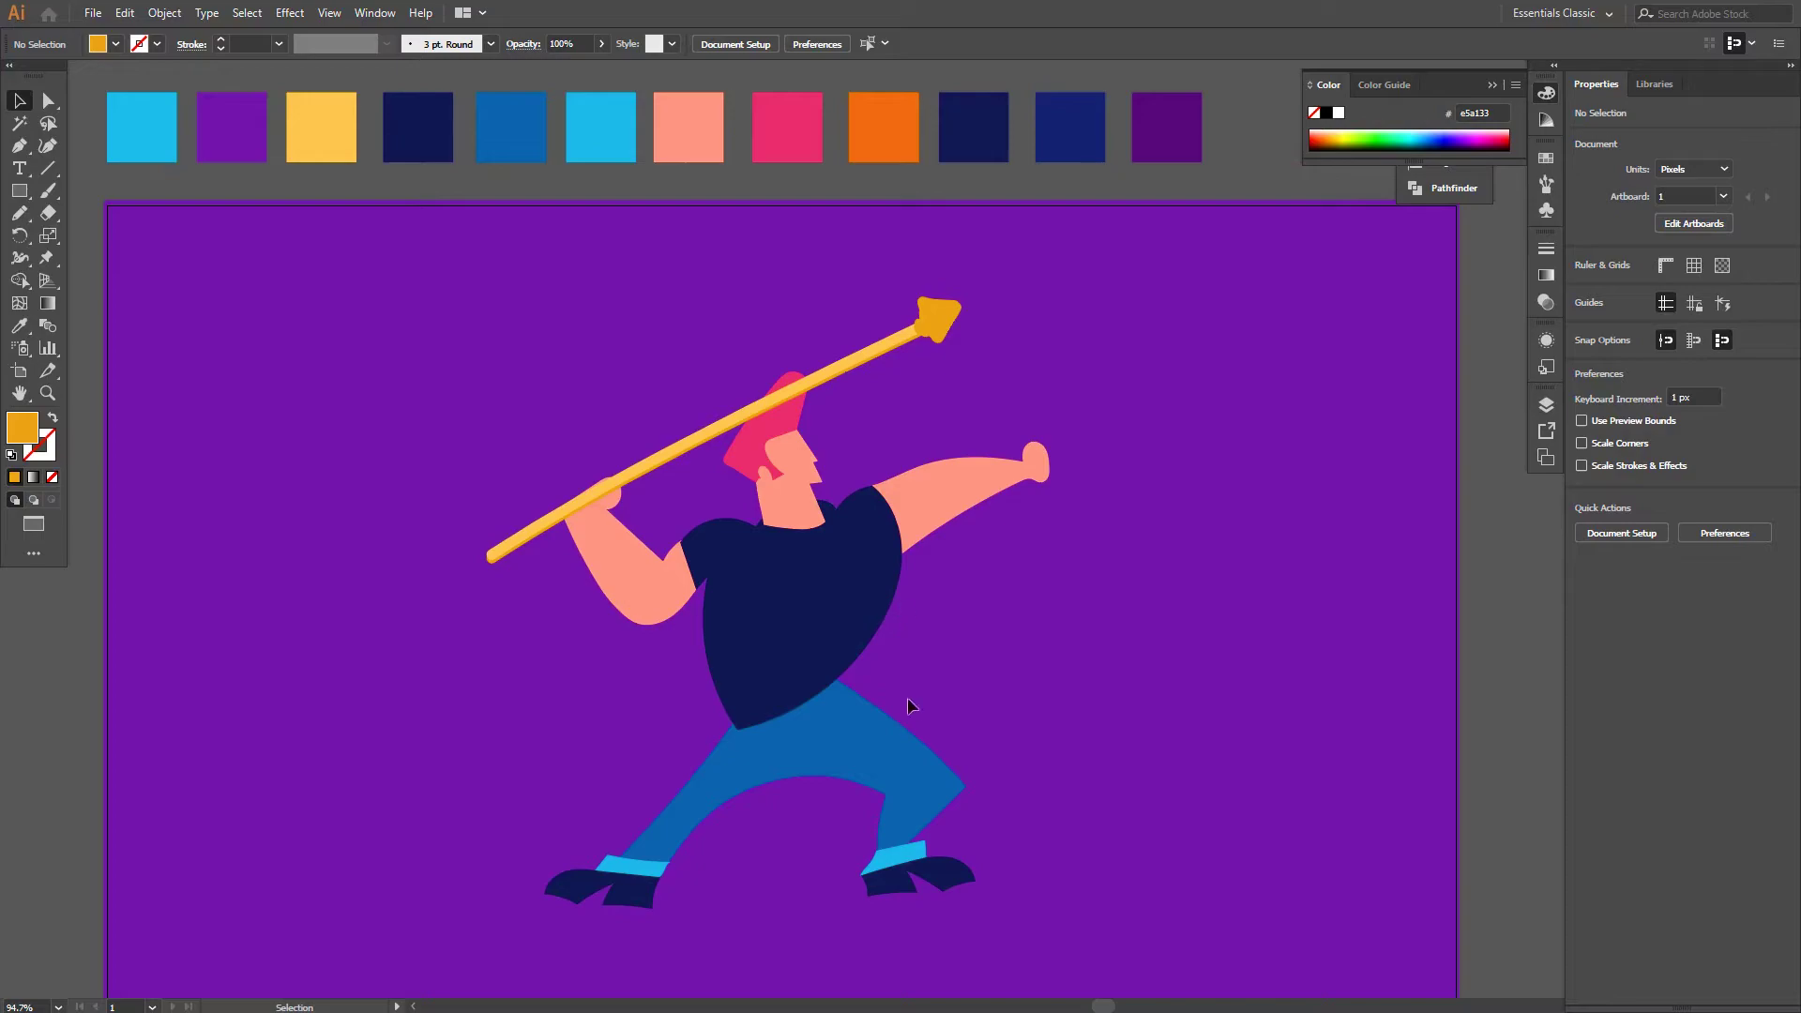
left_click(866, 724)
left_click(854, 728)
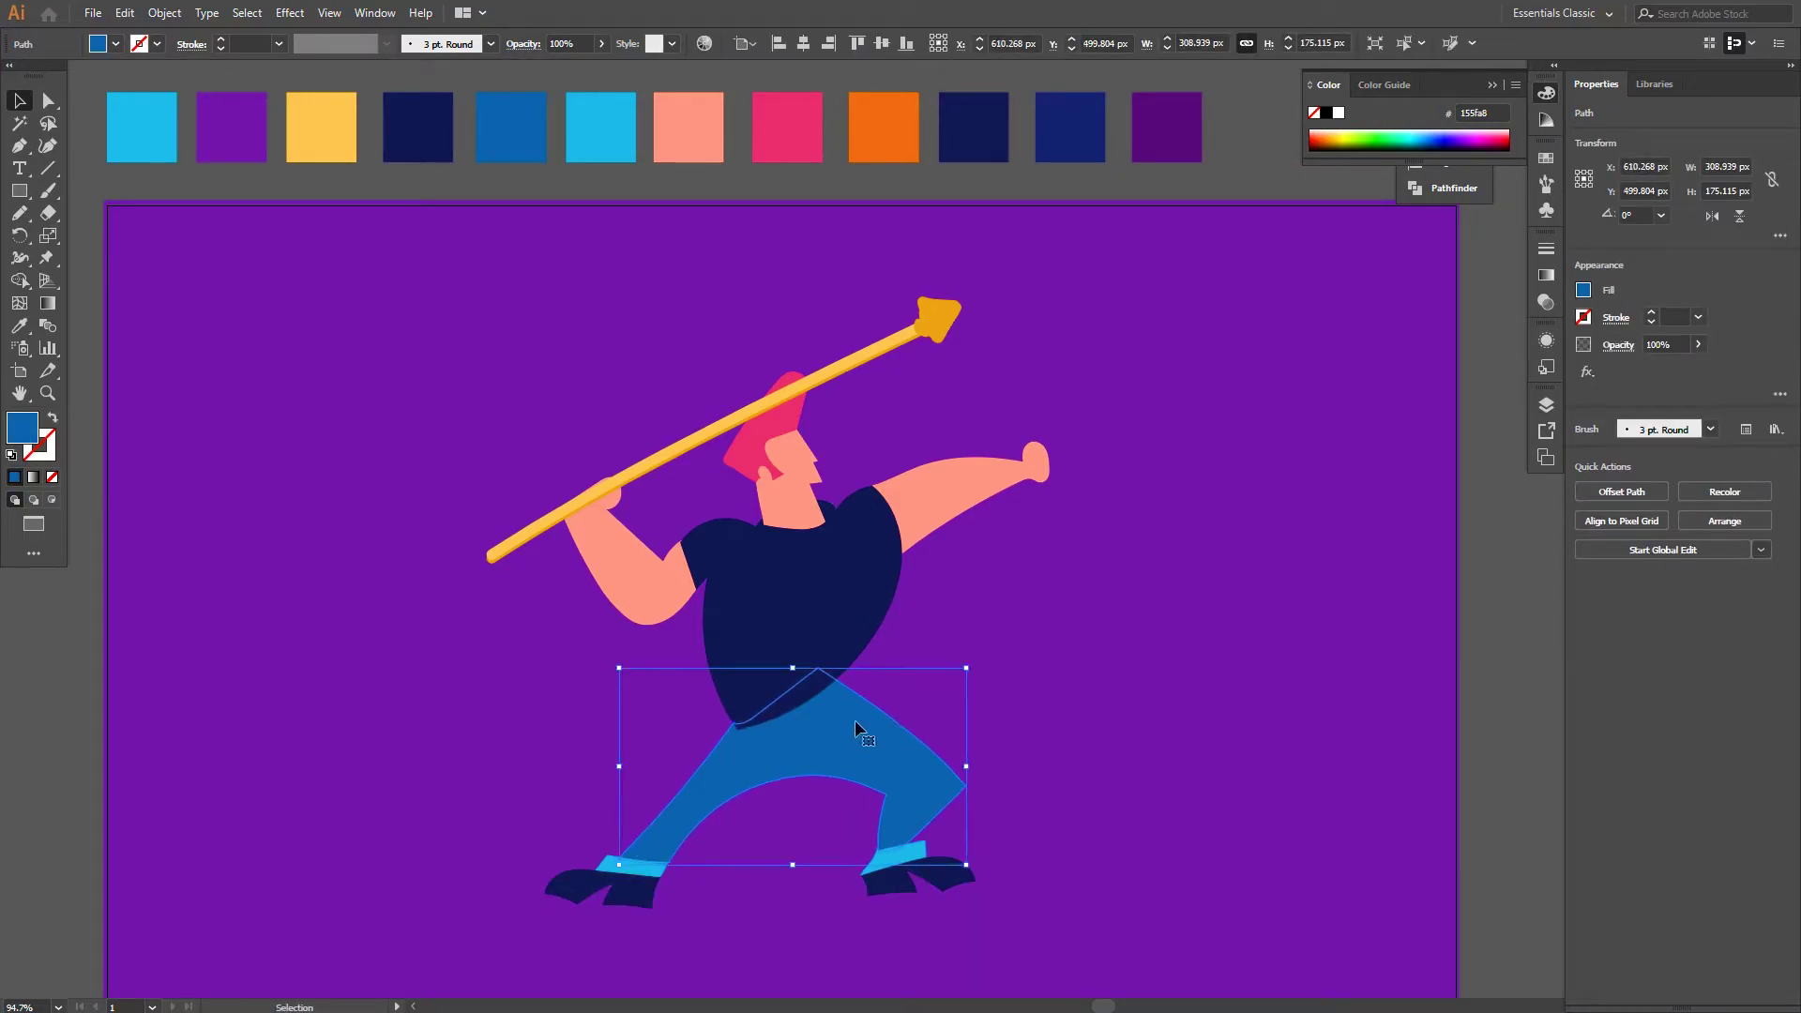
key("i")
key("v")
left_click(724, 276)
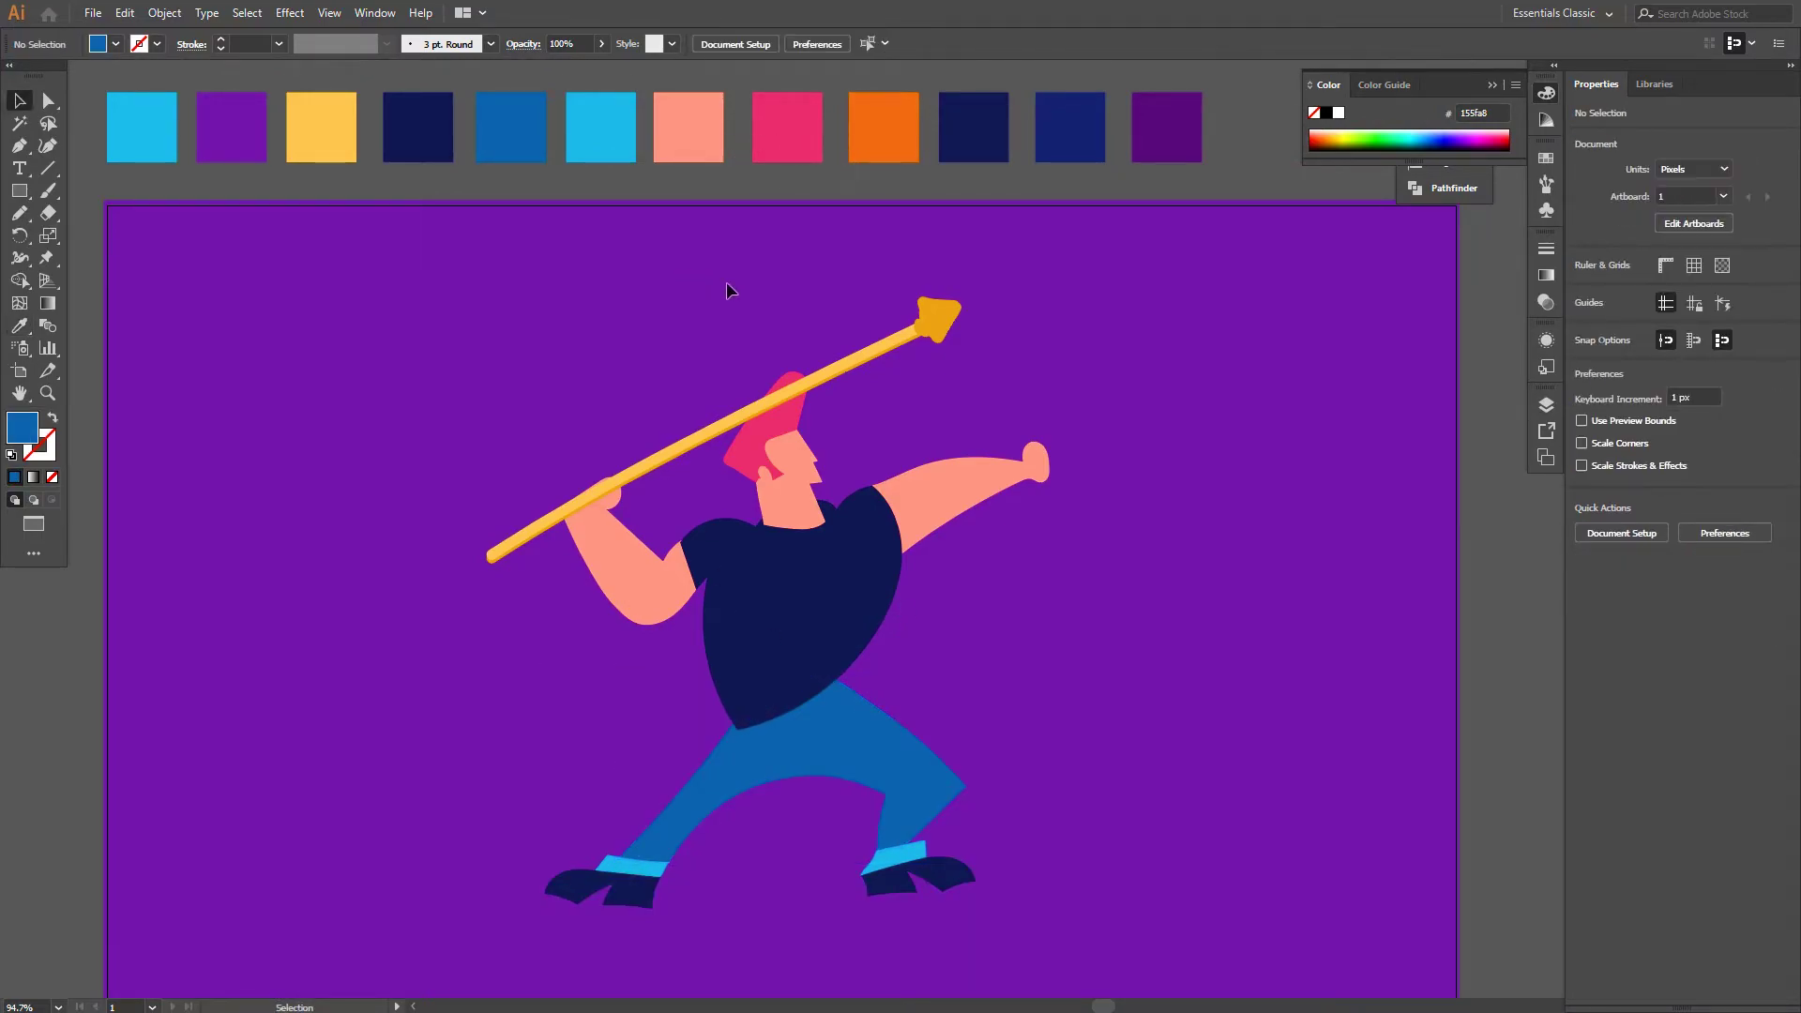
scroll(1002, 537, "down", 1)
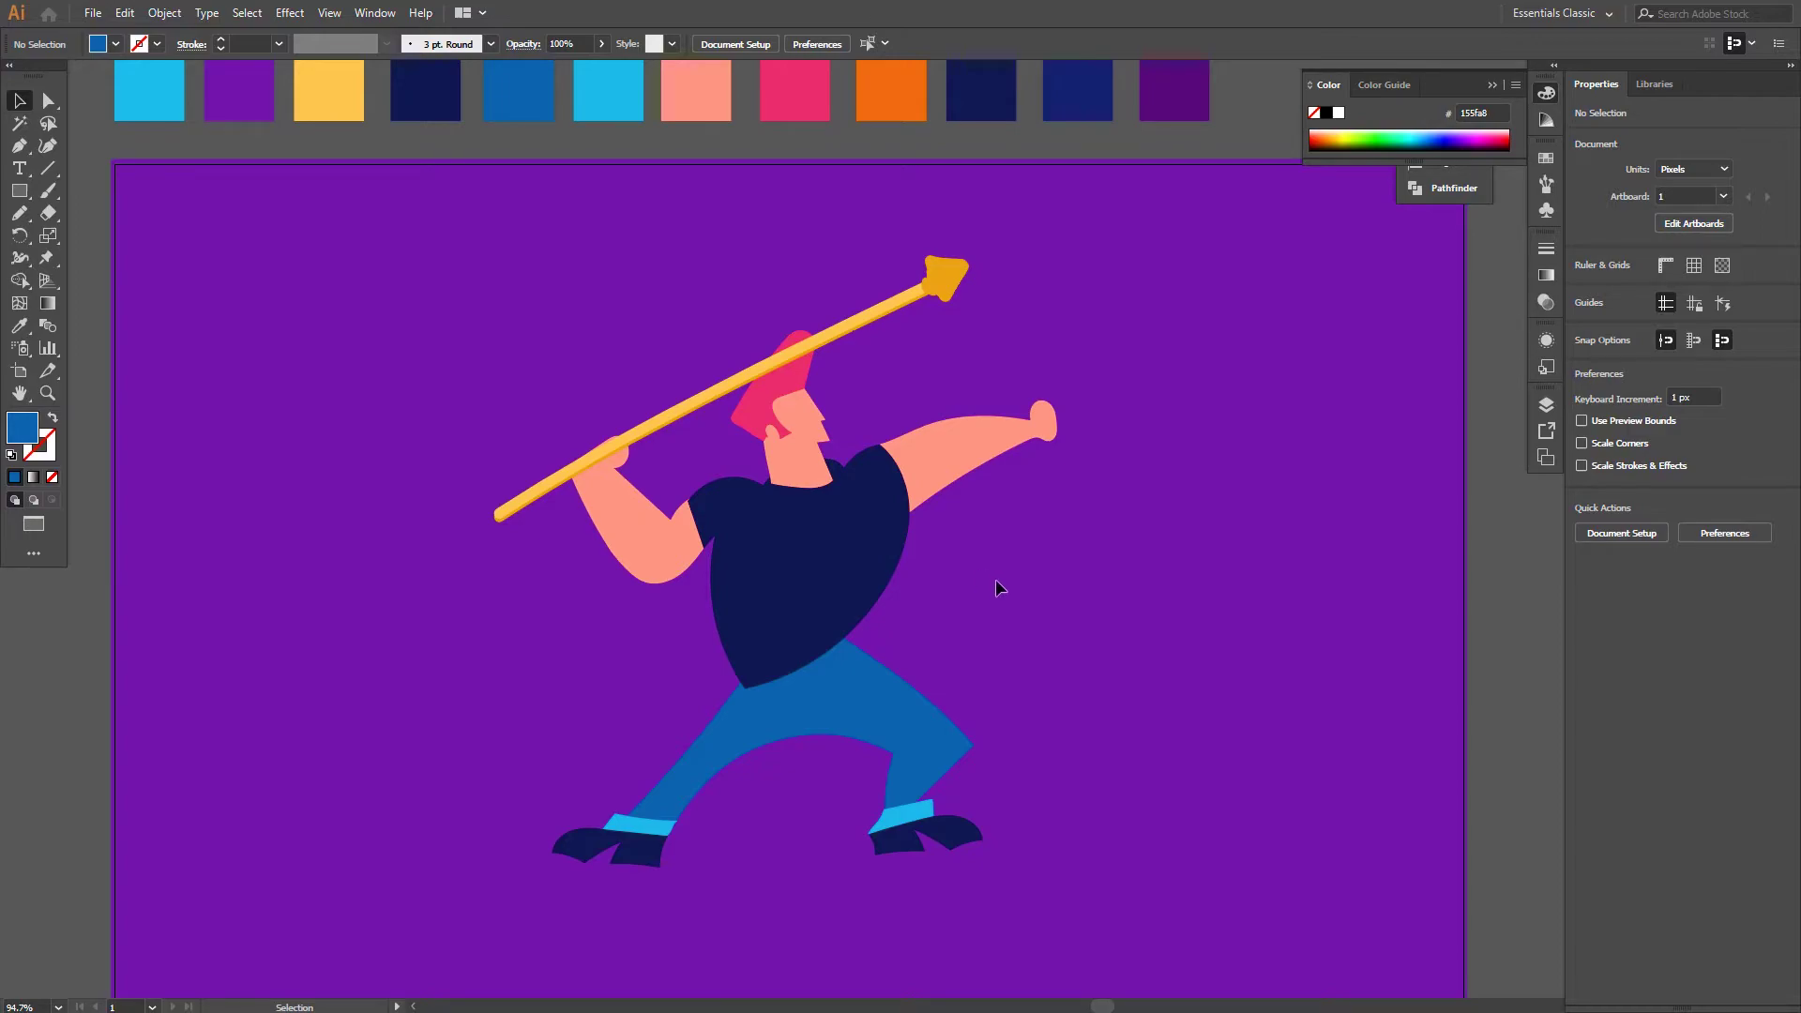
left_click_drag(961, 591, 939, 595)
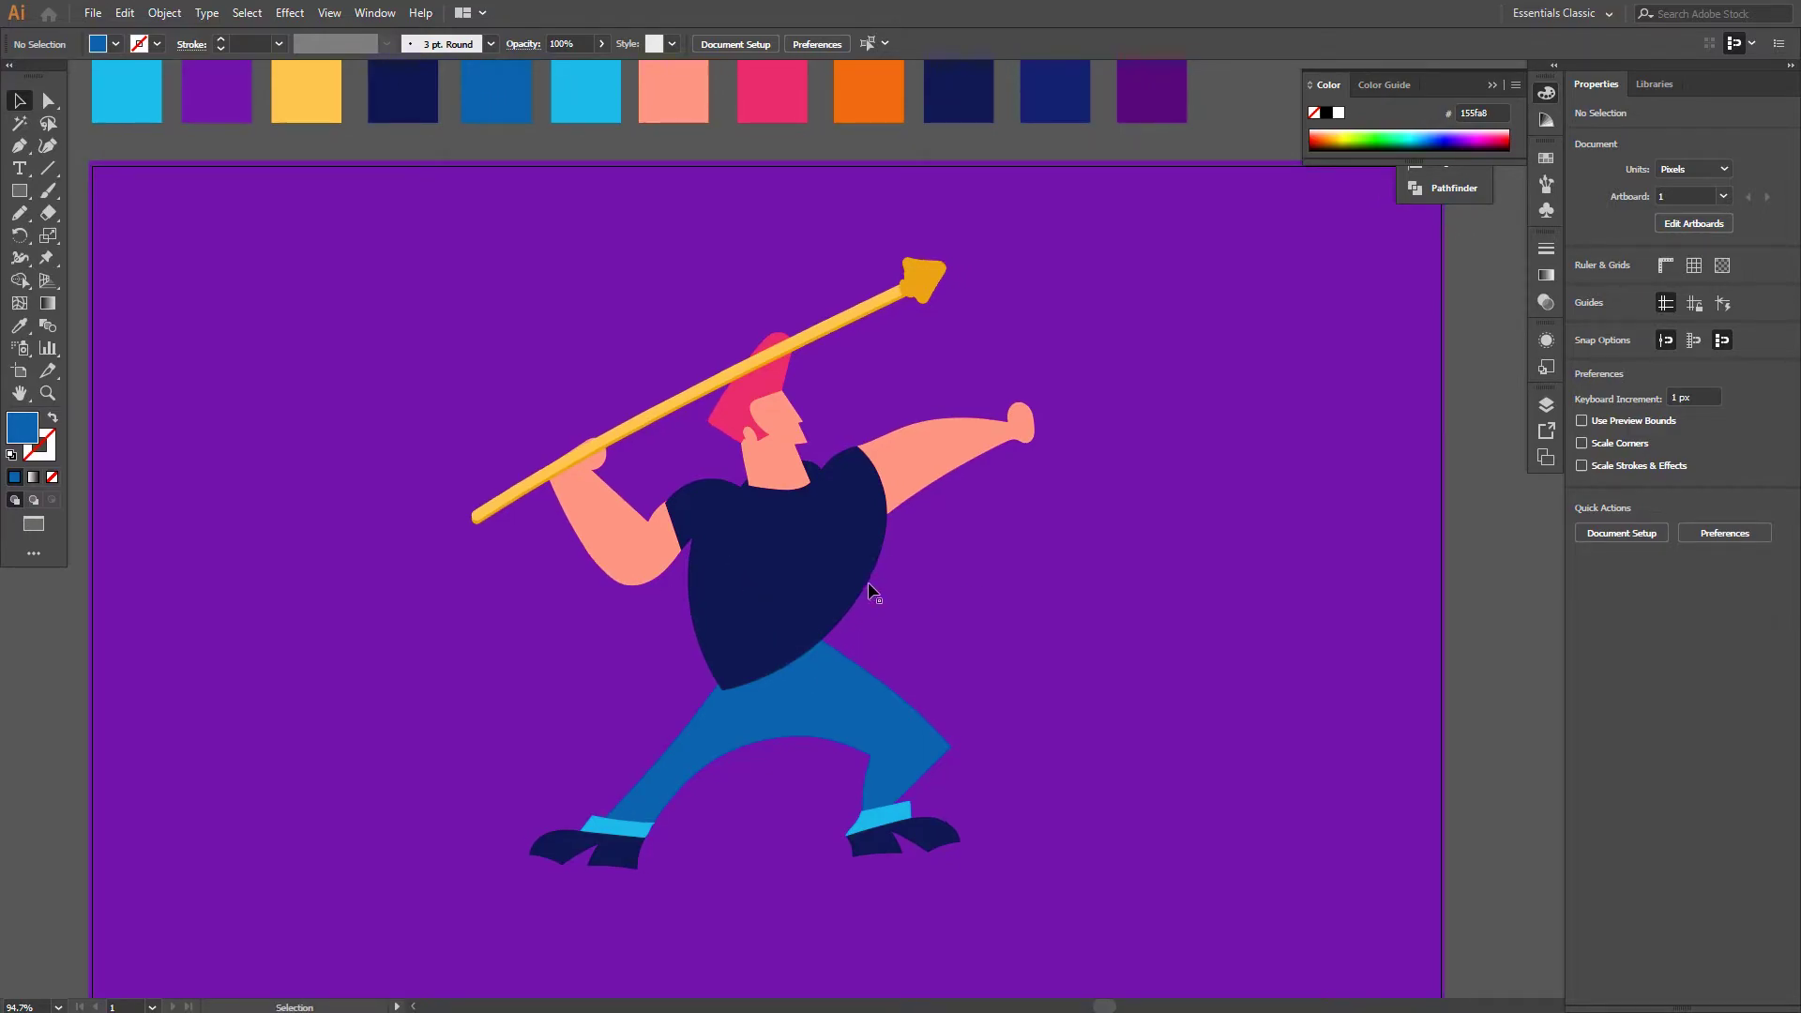
key("ctrl+0")
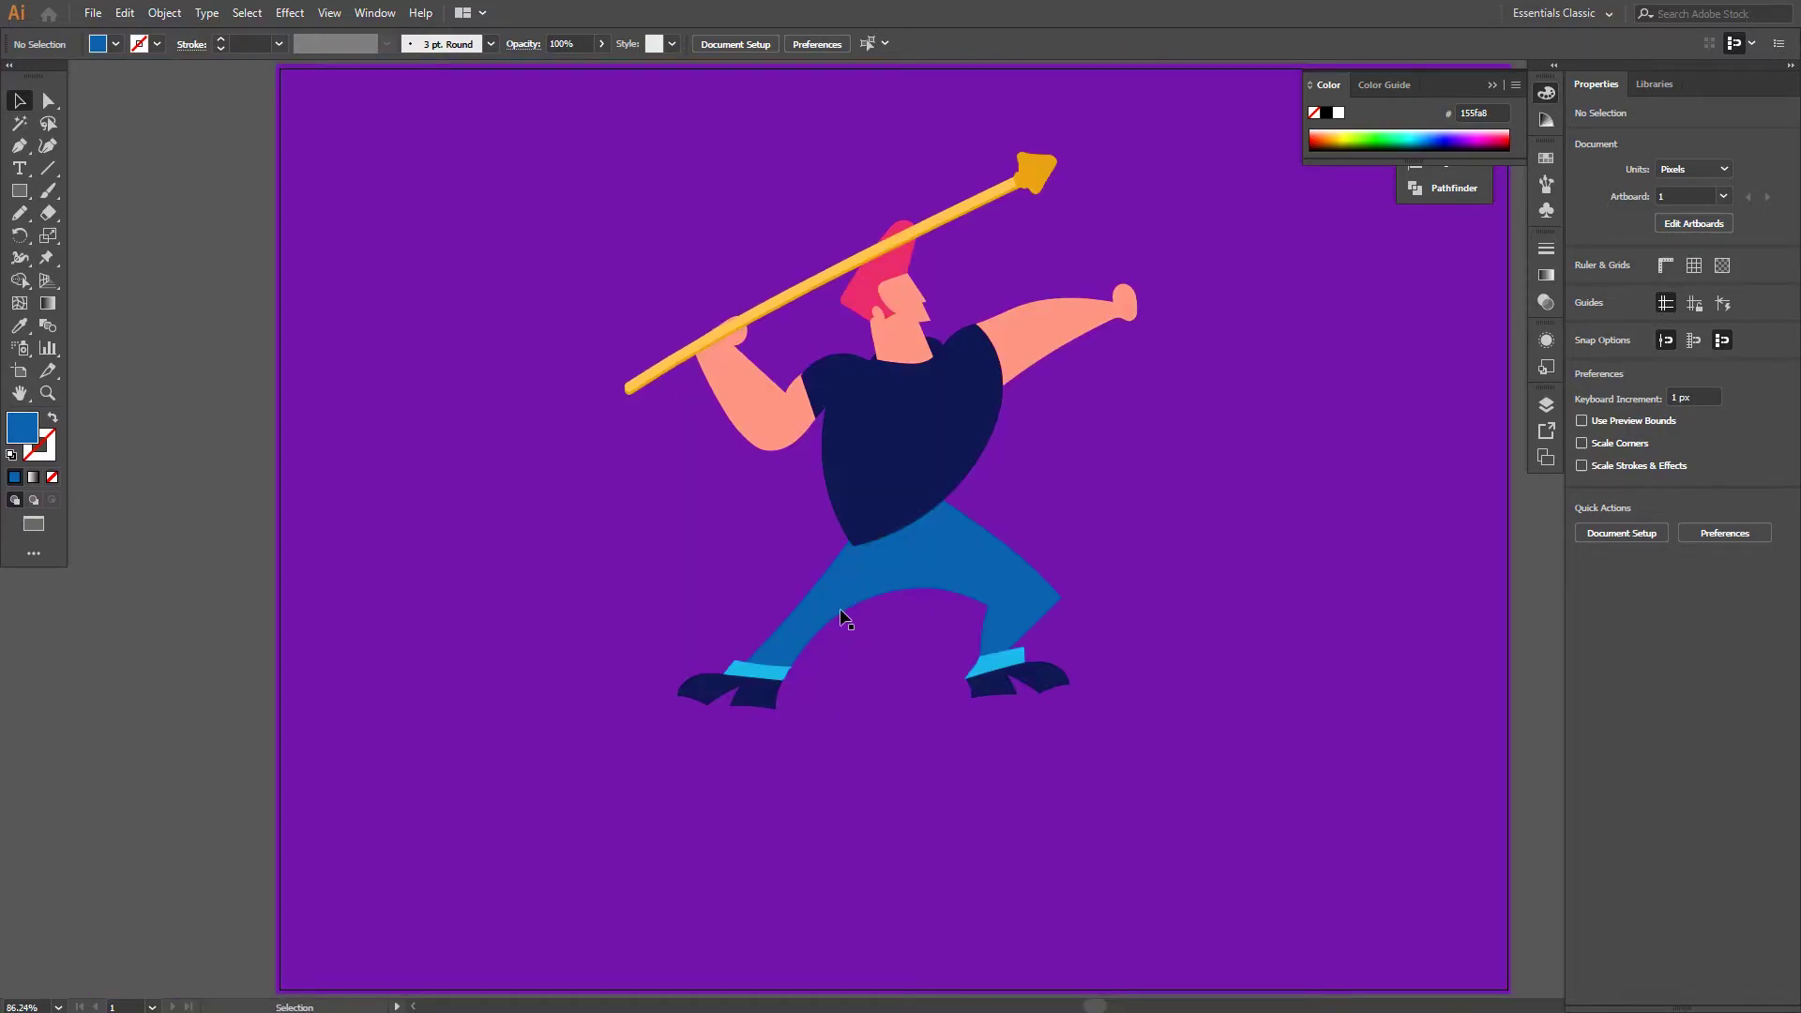
left_click_drag(1244, 497, 1157, 522)
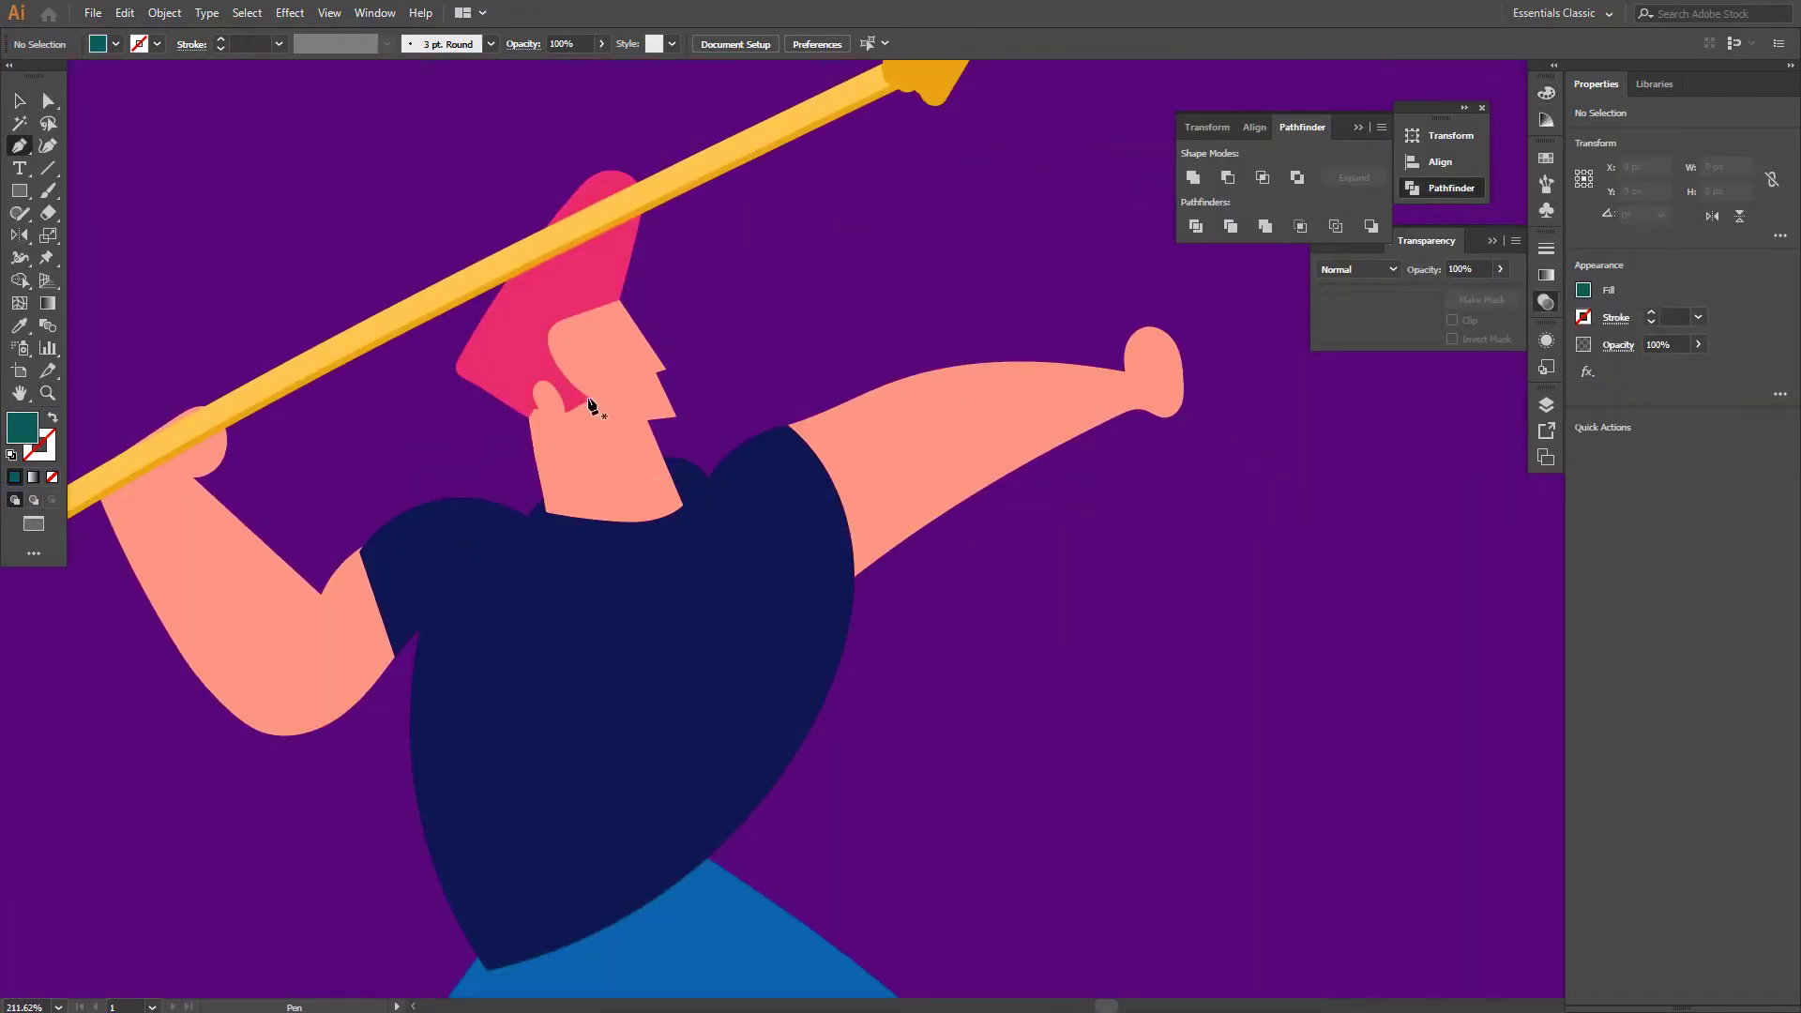
Pen a three-point beard from below the nose to the jaw with a curved bottom edge
left_click(587, 398)
left_click(668, 398)
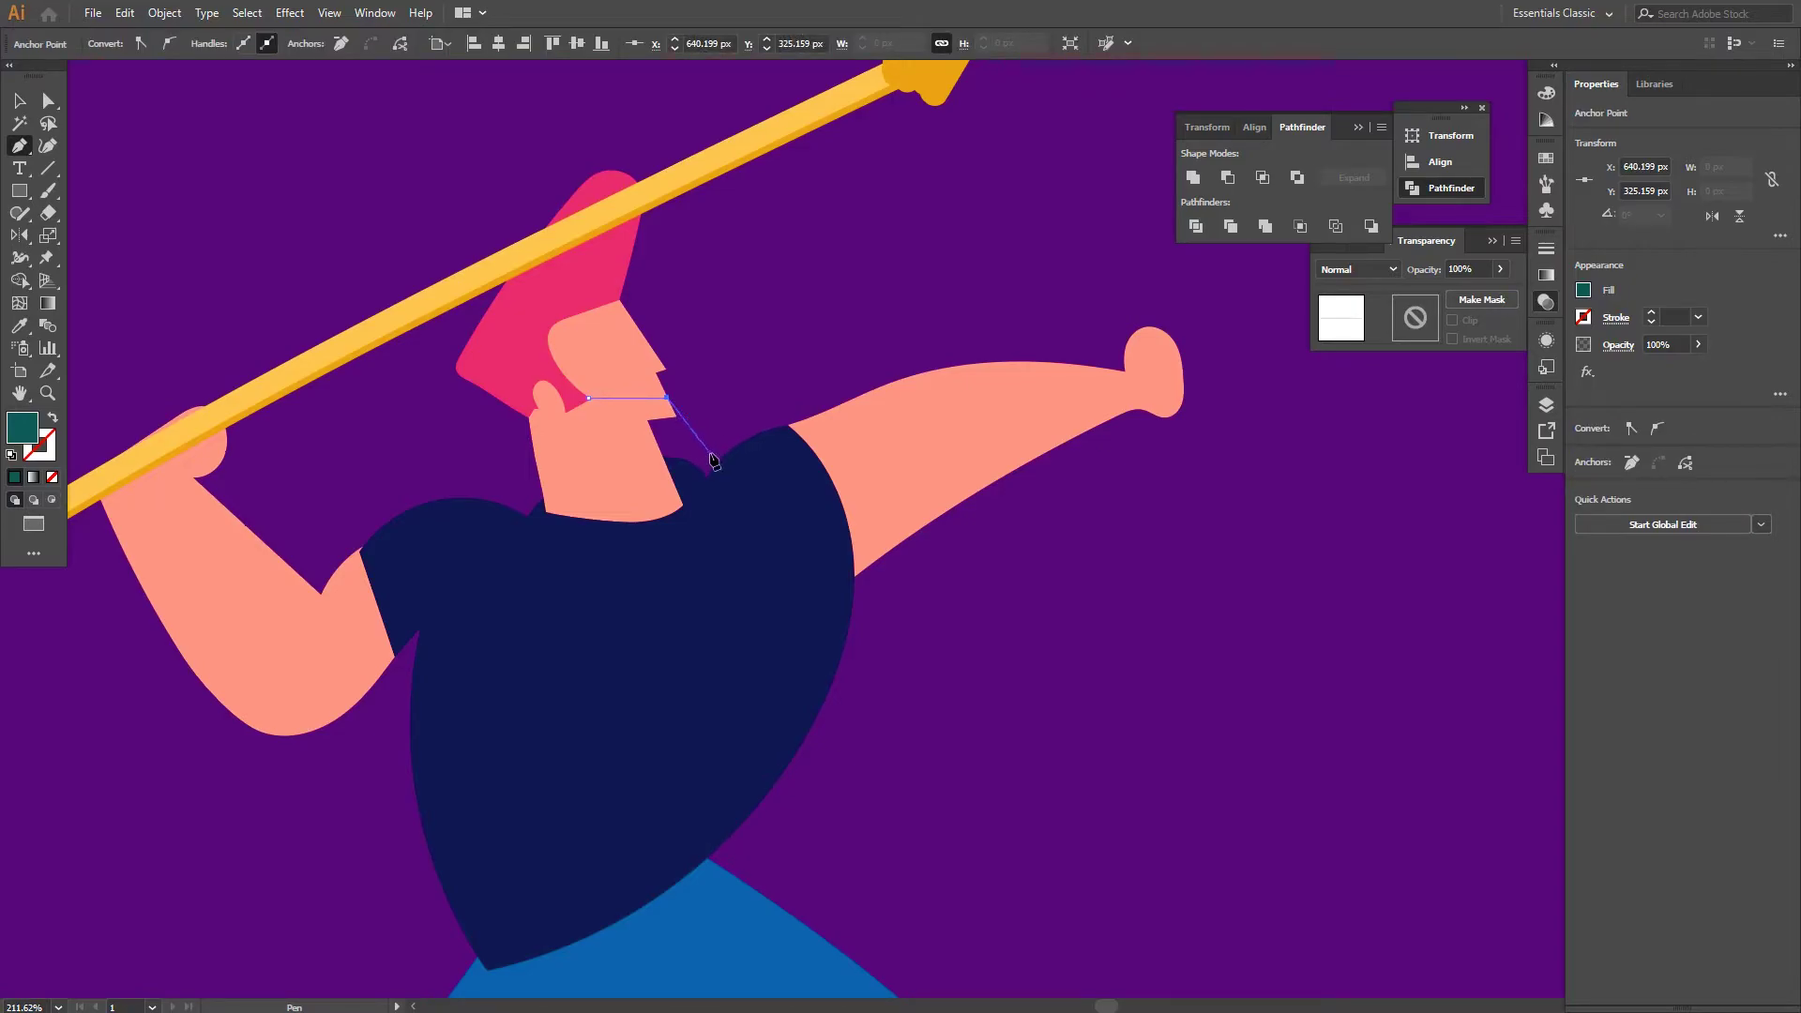
left_click(713, 461)
left_click_drag(588, 398, 643, 485)
key("a")
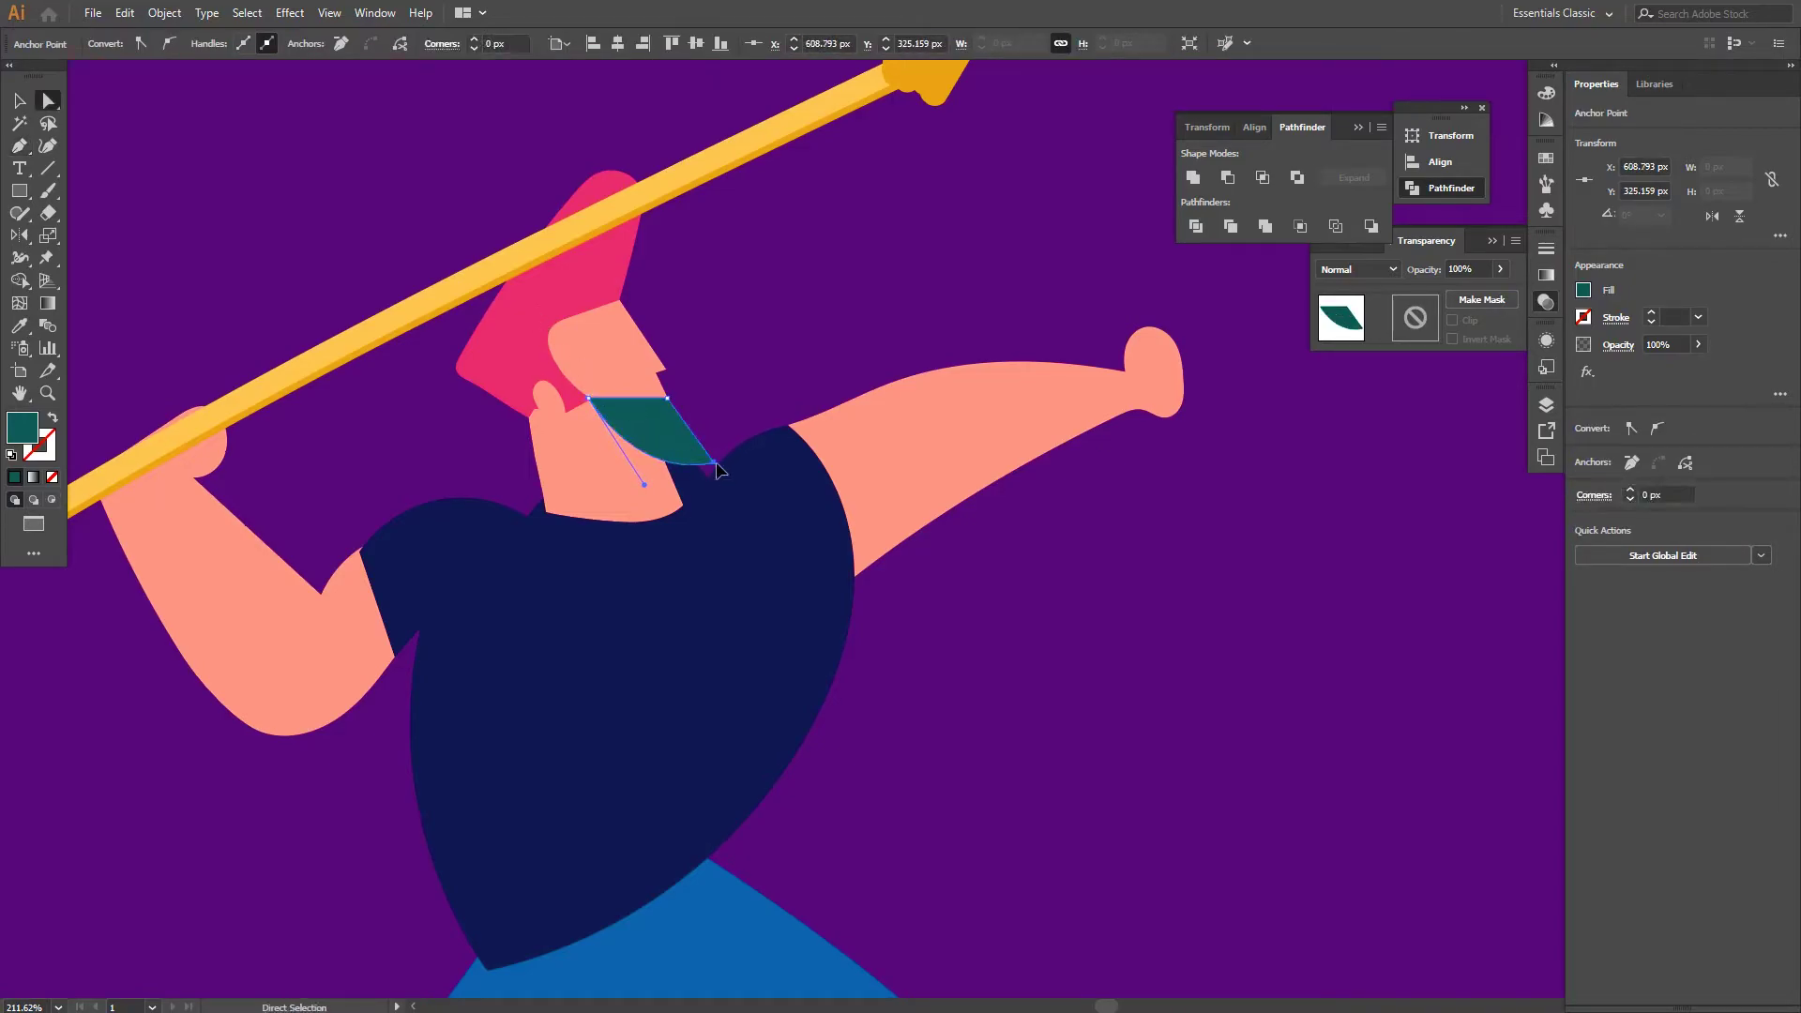
left_click(964, 611)
left_click(703, 454)
Colour the beard with the bright green swatch and zoom in on the face
key("z")
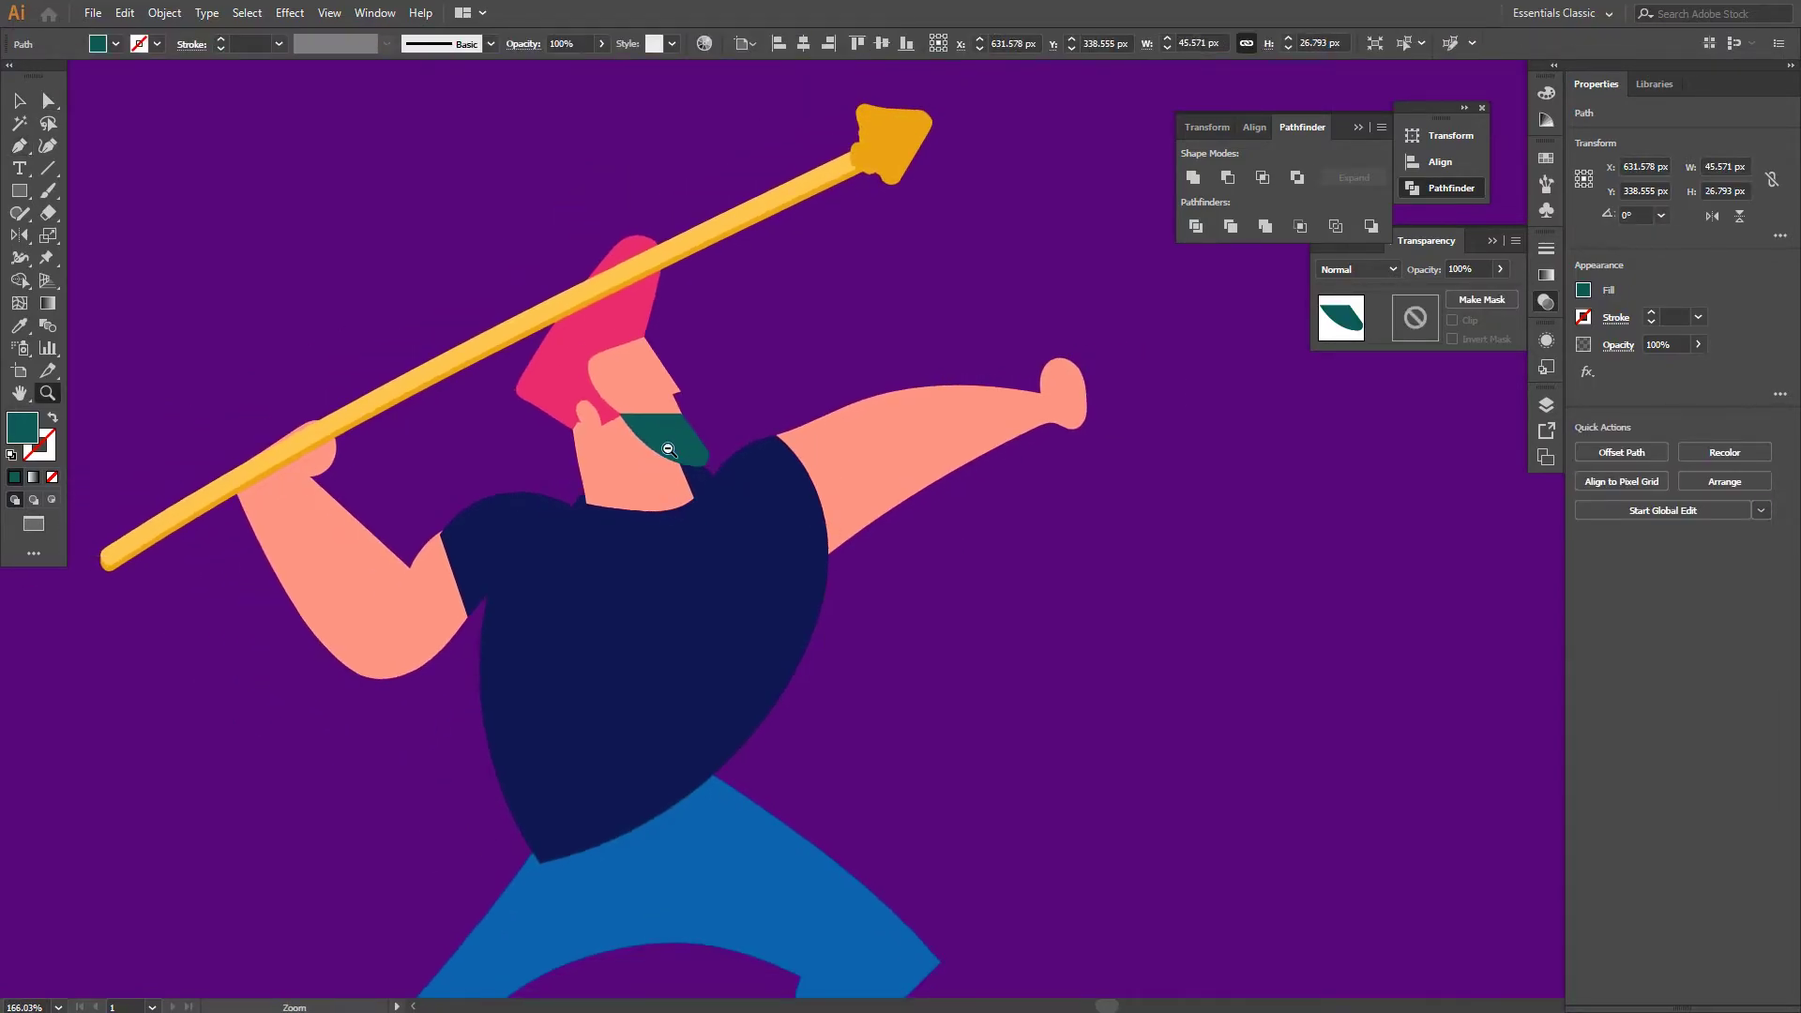
scroll(668, 449, "down", 1)
scroll(716, 418, "down", 2)
left_click_drag(716, 418, 812, 551)
key("i")
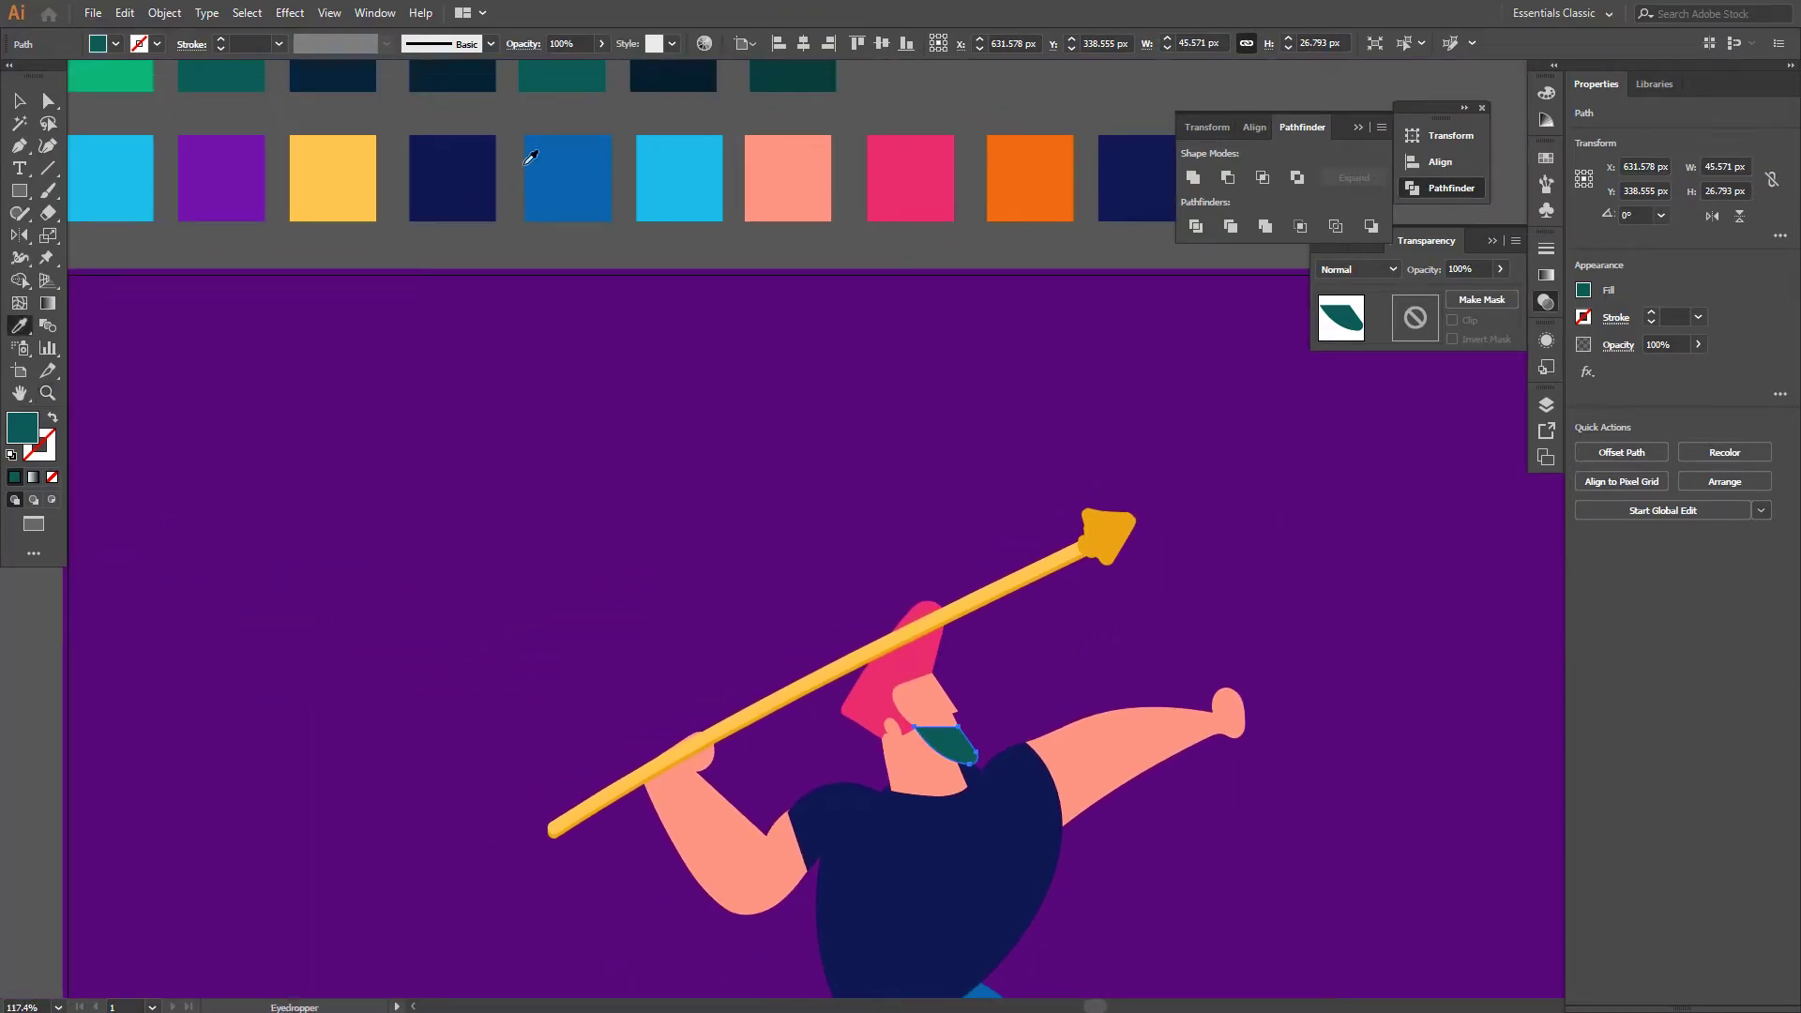
left_click(150, 71)
left_click_drag(715, 609, 1186, 901)
Pen a curved green moustache stroke from the beard's top edge toward the nose
key("ctrl+shift+a")
key("p")
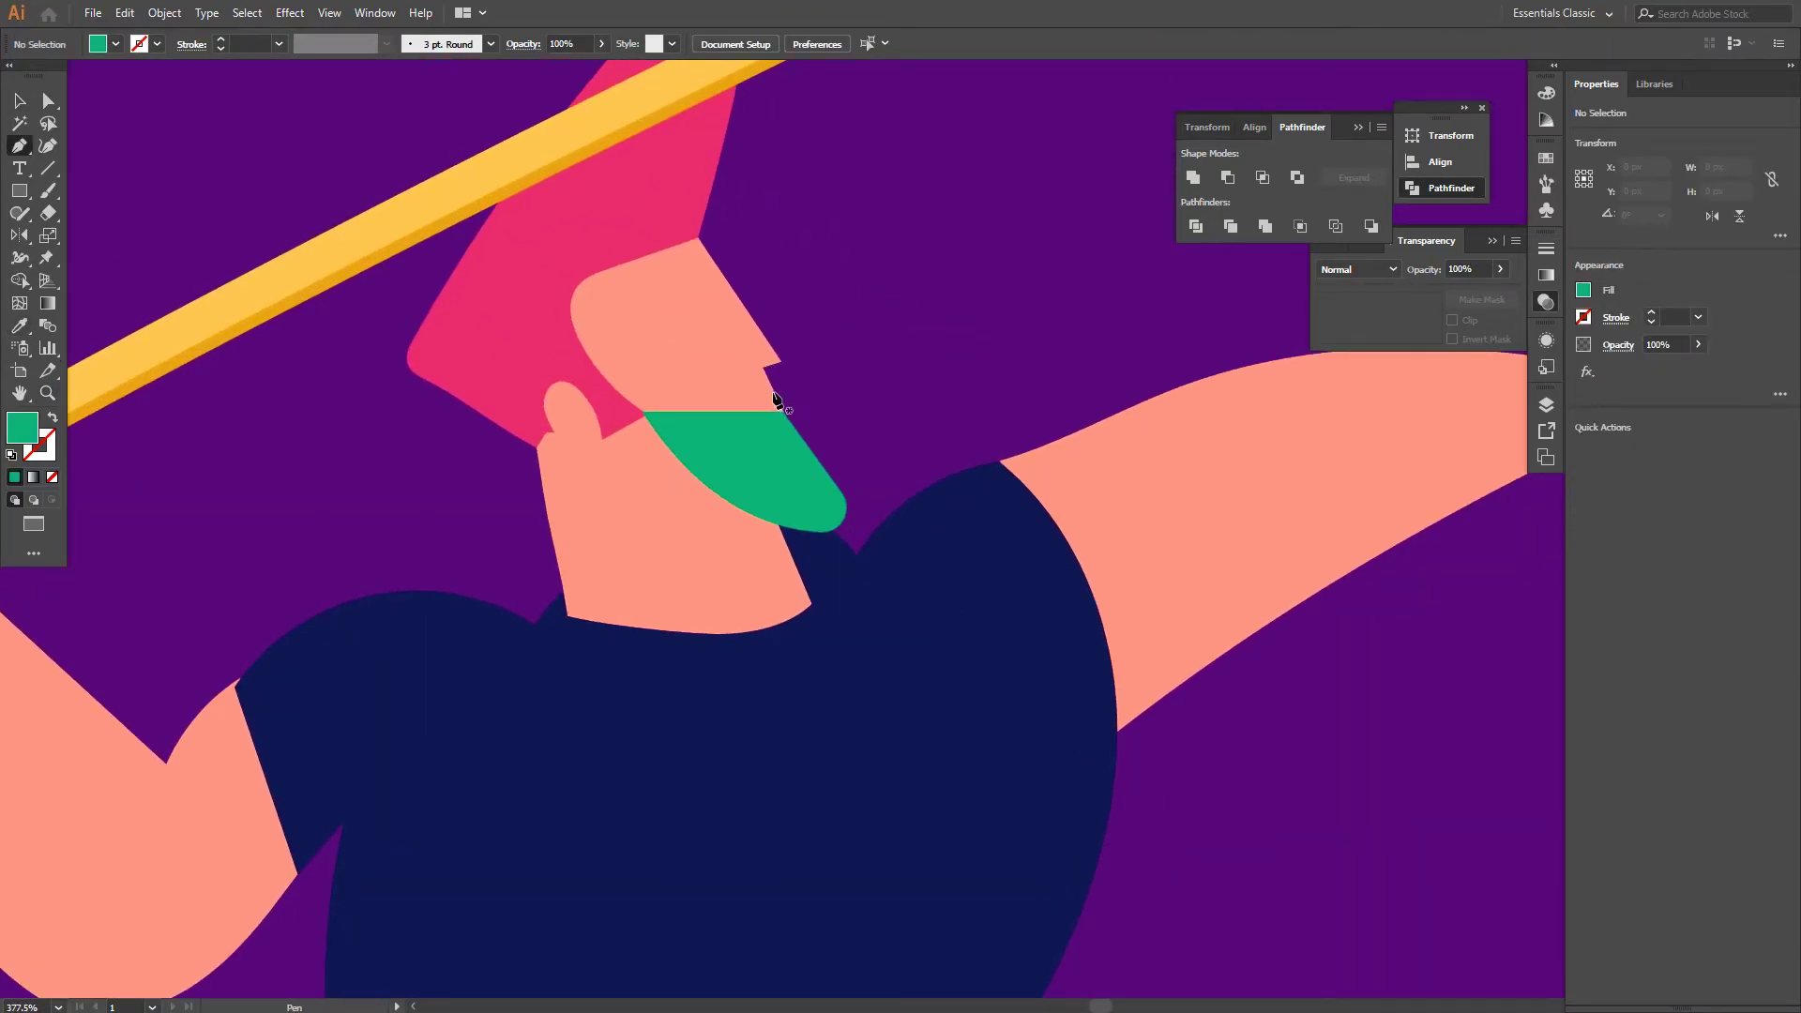
left_click(753, 419)
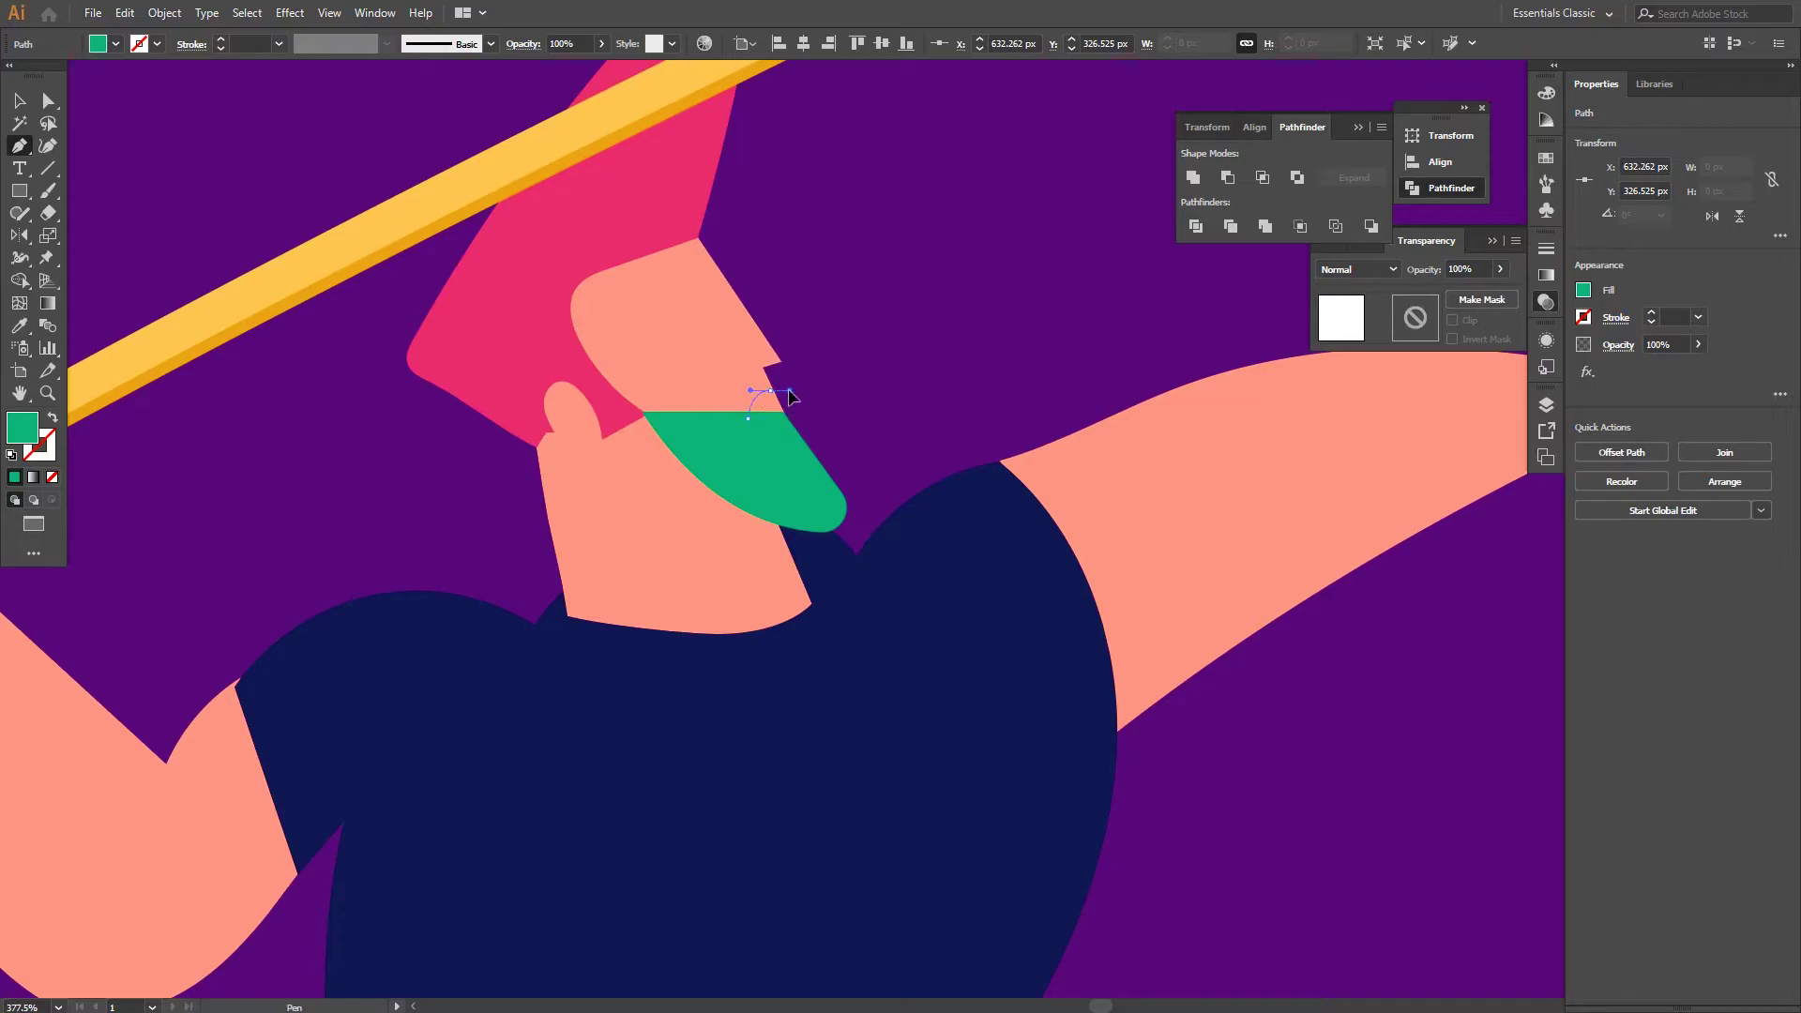
left_click_drag(788, 396, 788, 395)
key("shift+x")
key("Escape")
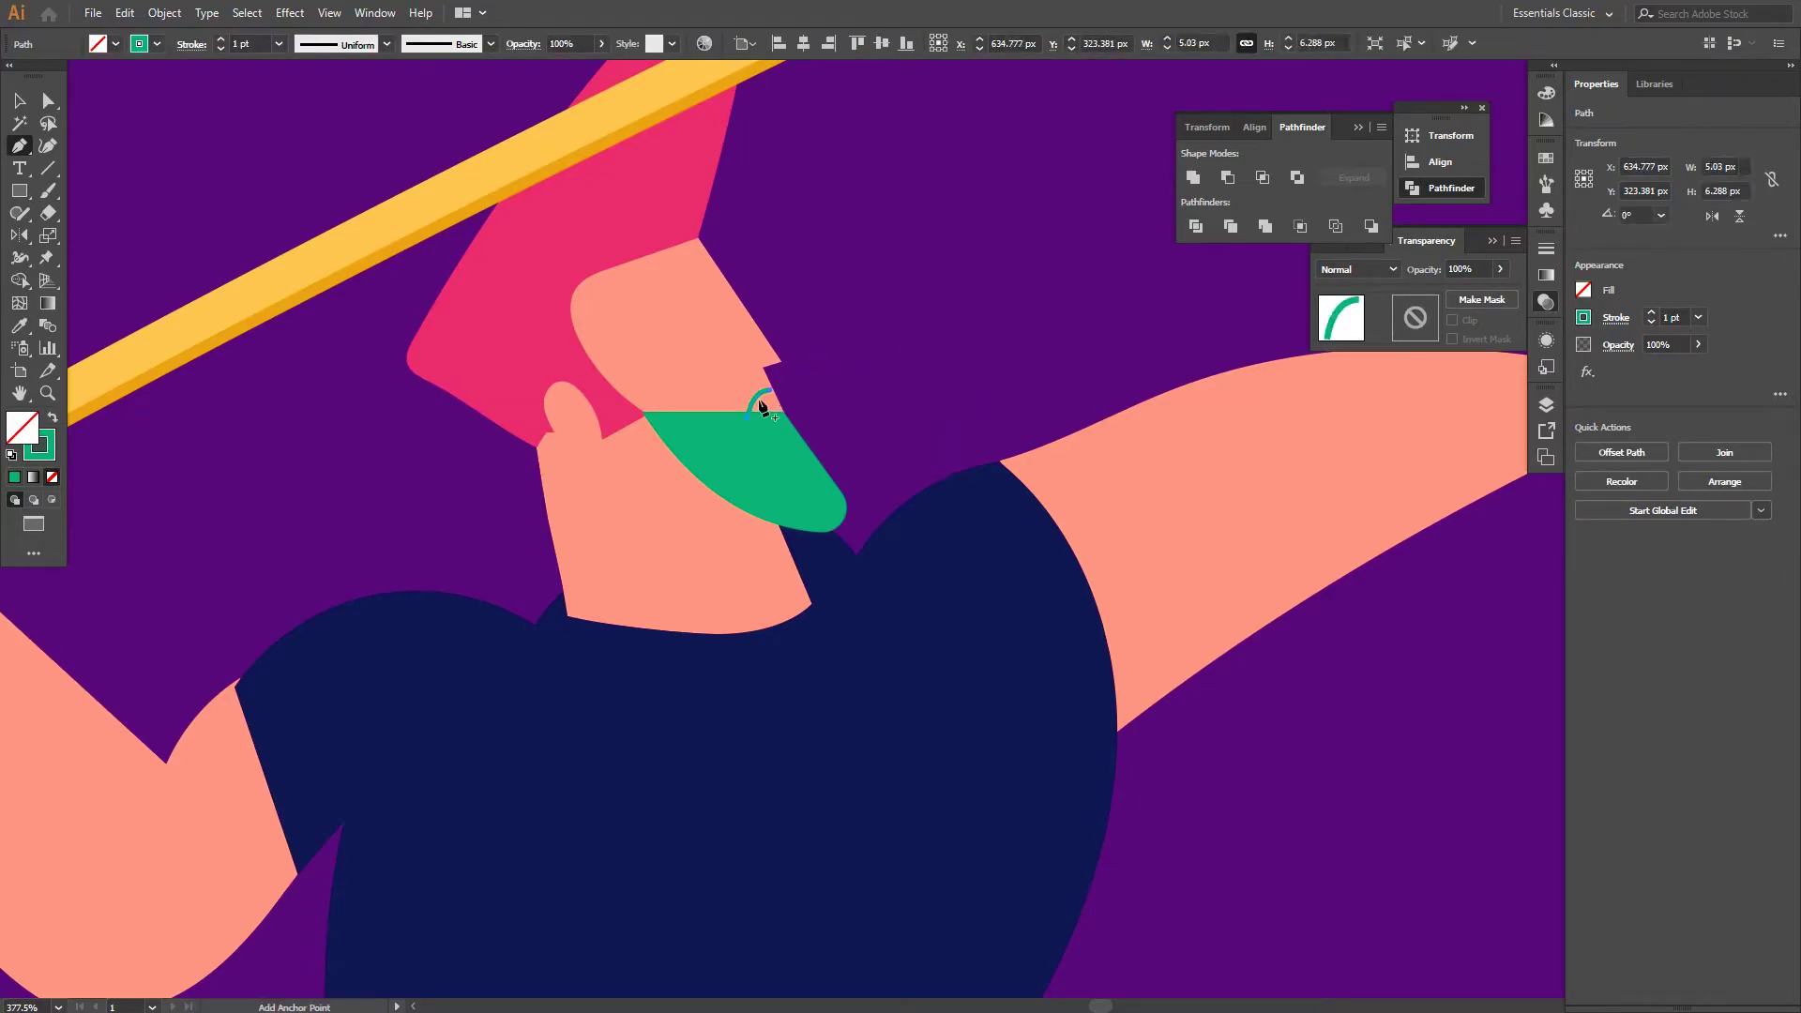
Expand the moustache stroke into a filled shape, undoing an accidental rasterize
key("a")
scroll(783, 389, "up", 5)
left_click(725, 400)
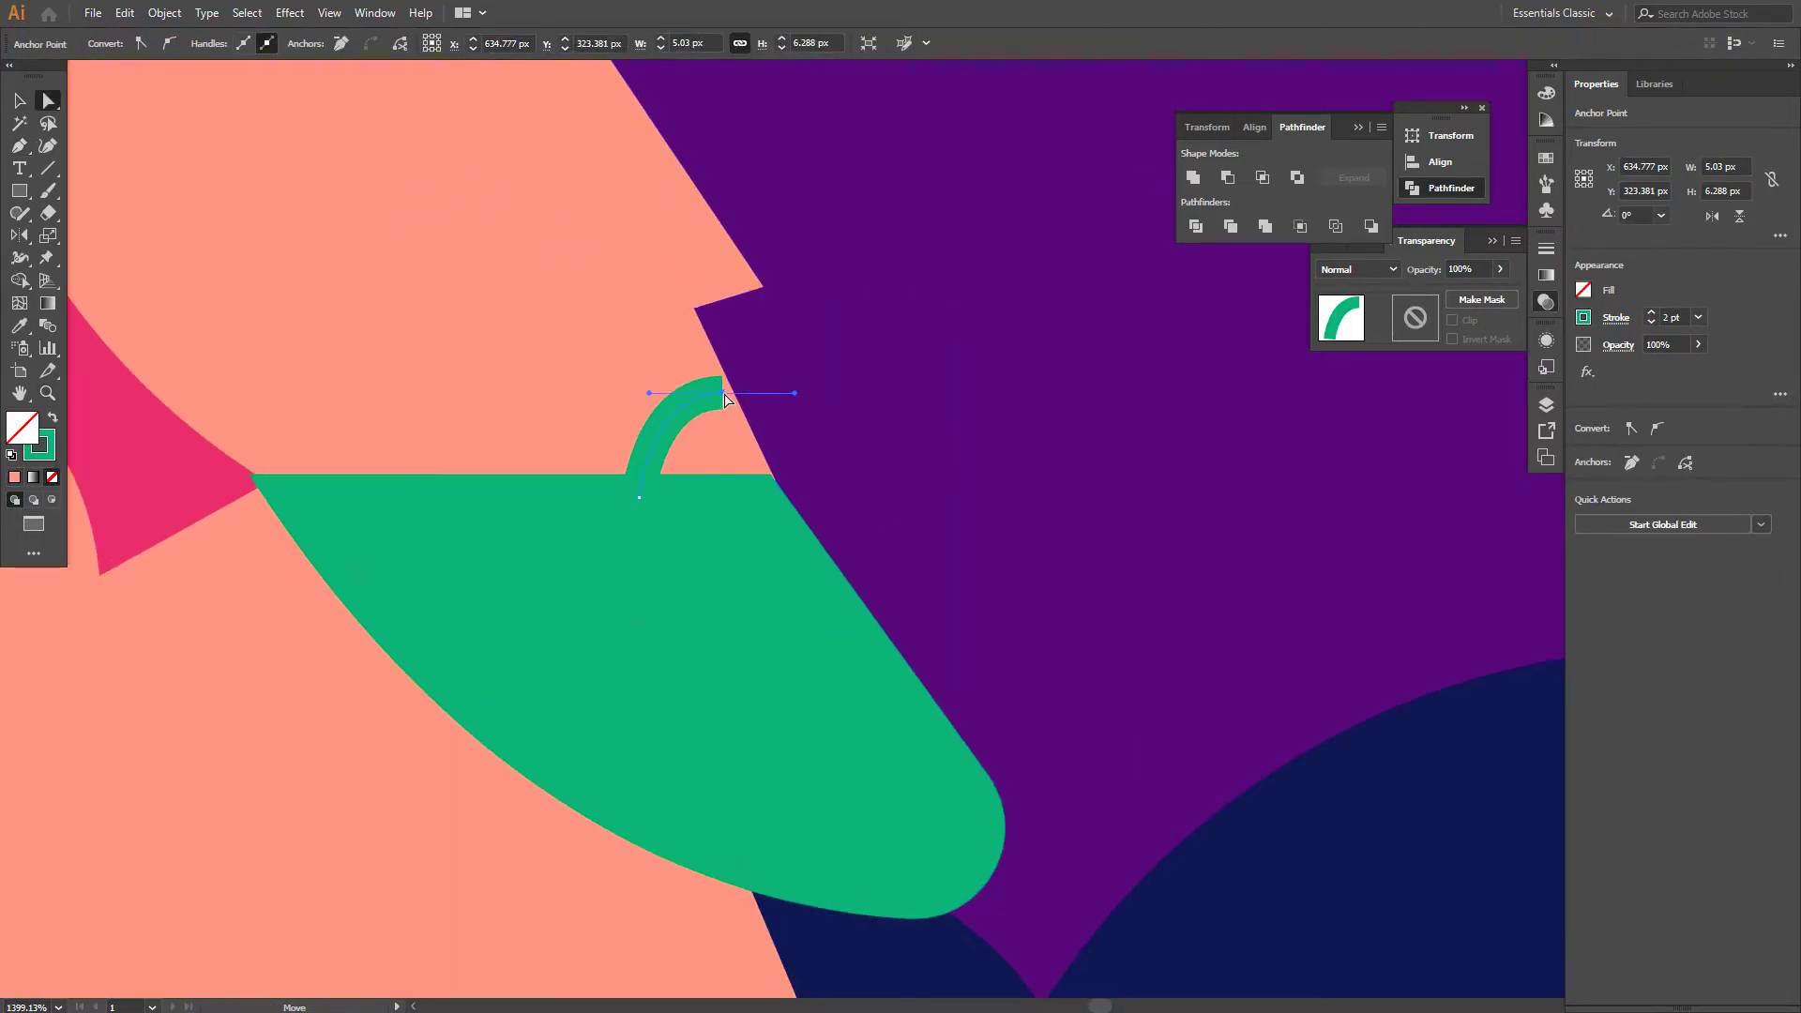
left_click(164, 12)
left_click(230, 265)
key("Return")
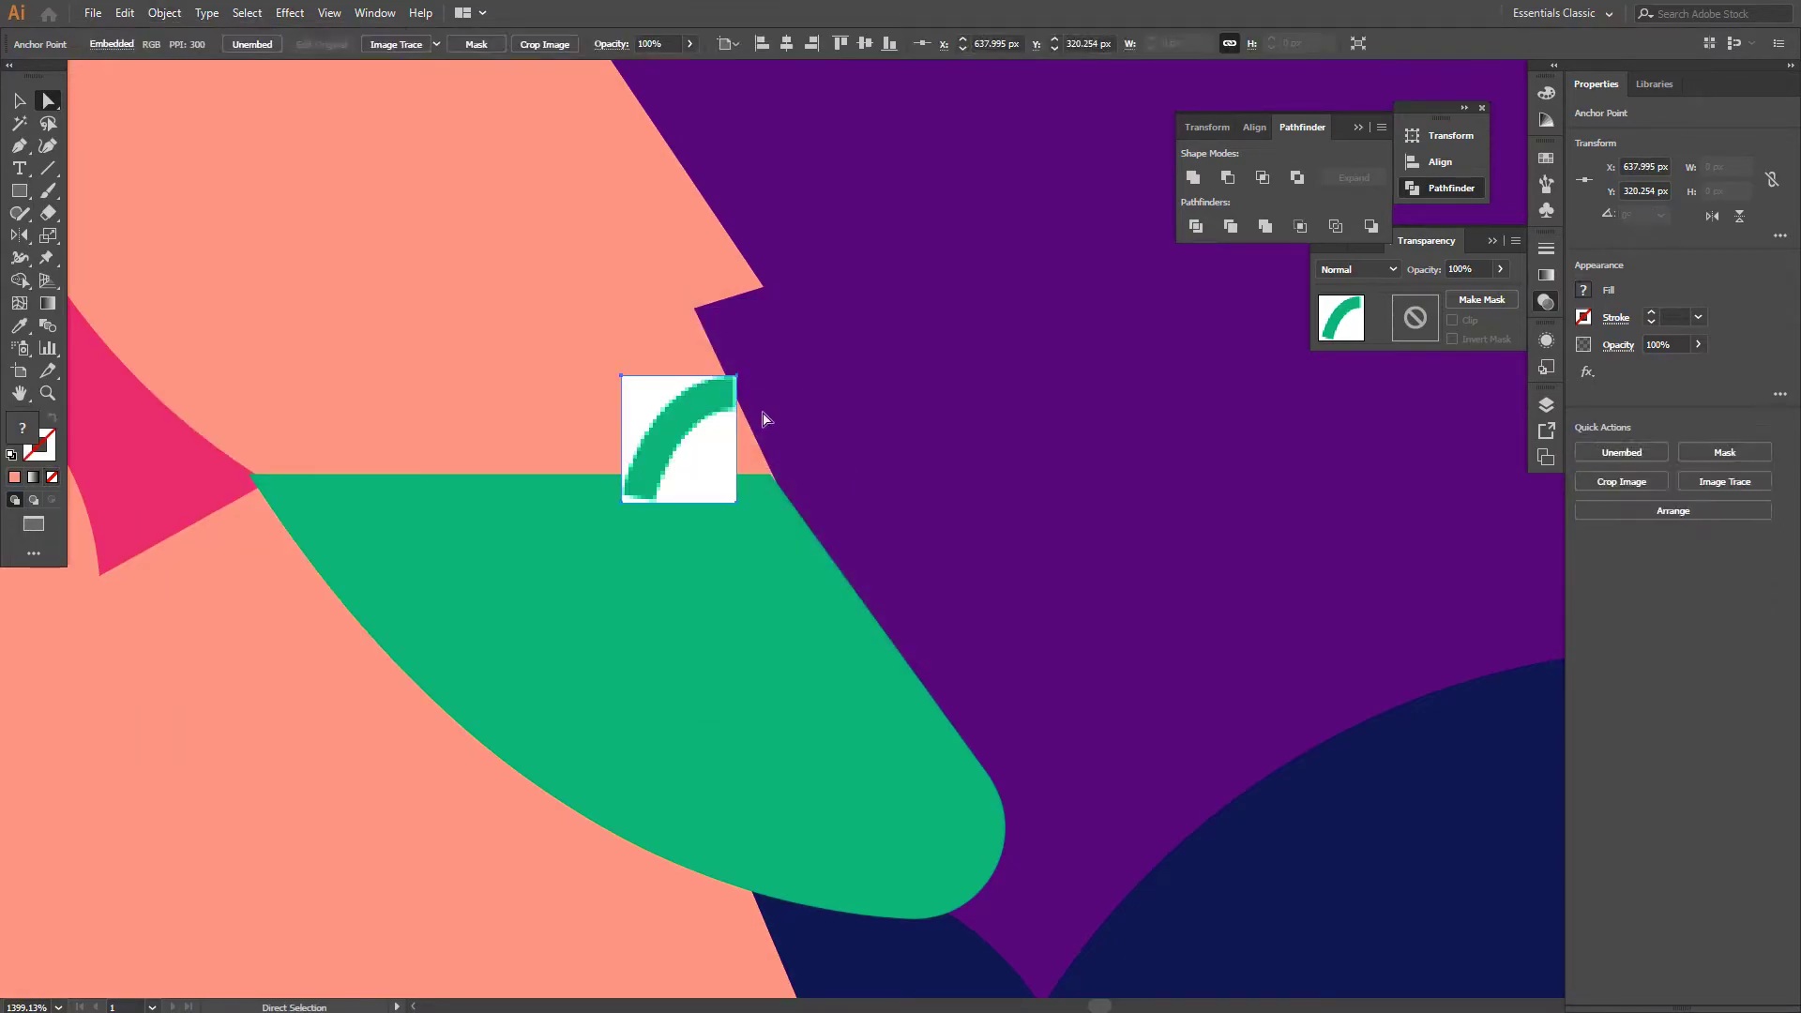
key("ctrl+z")
left_click(165, 13)
left_click(188, 214)
key("Return")
Adjust the moustache's anchor points, including its tip, then zoom back out
left_click(728, 380)
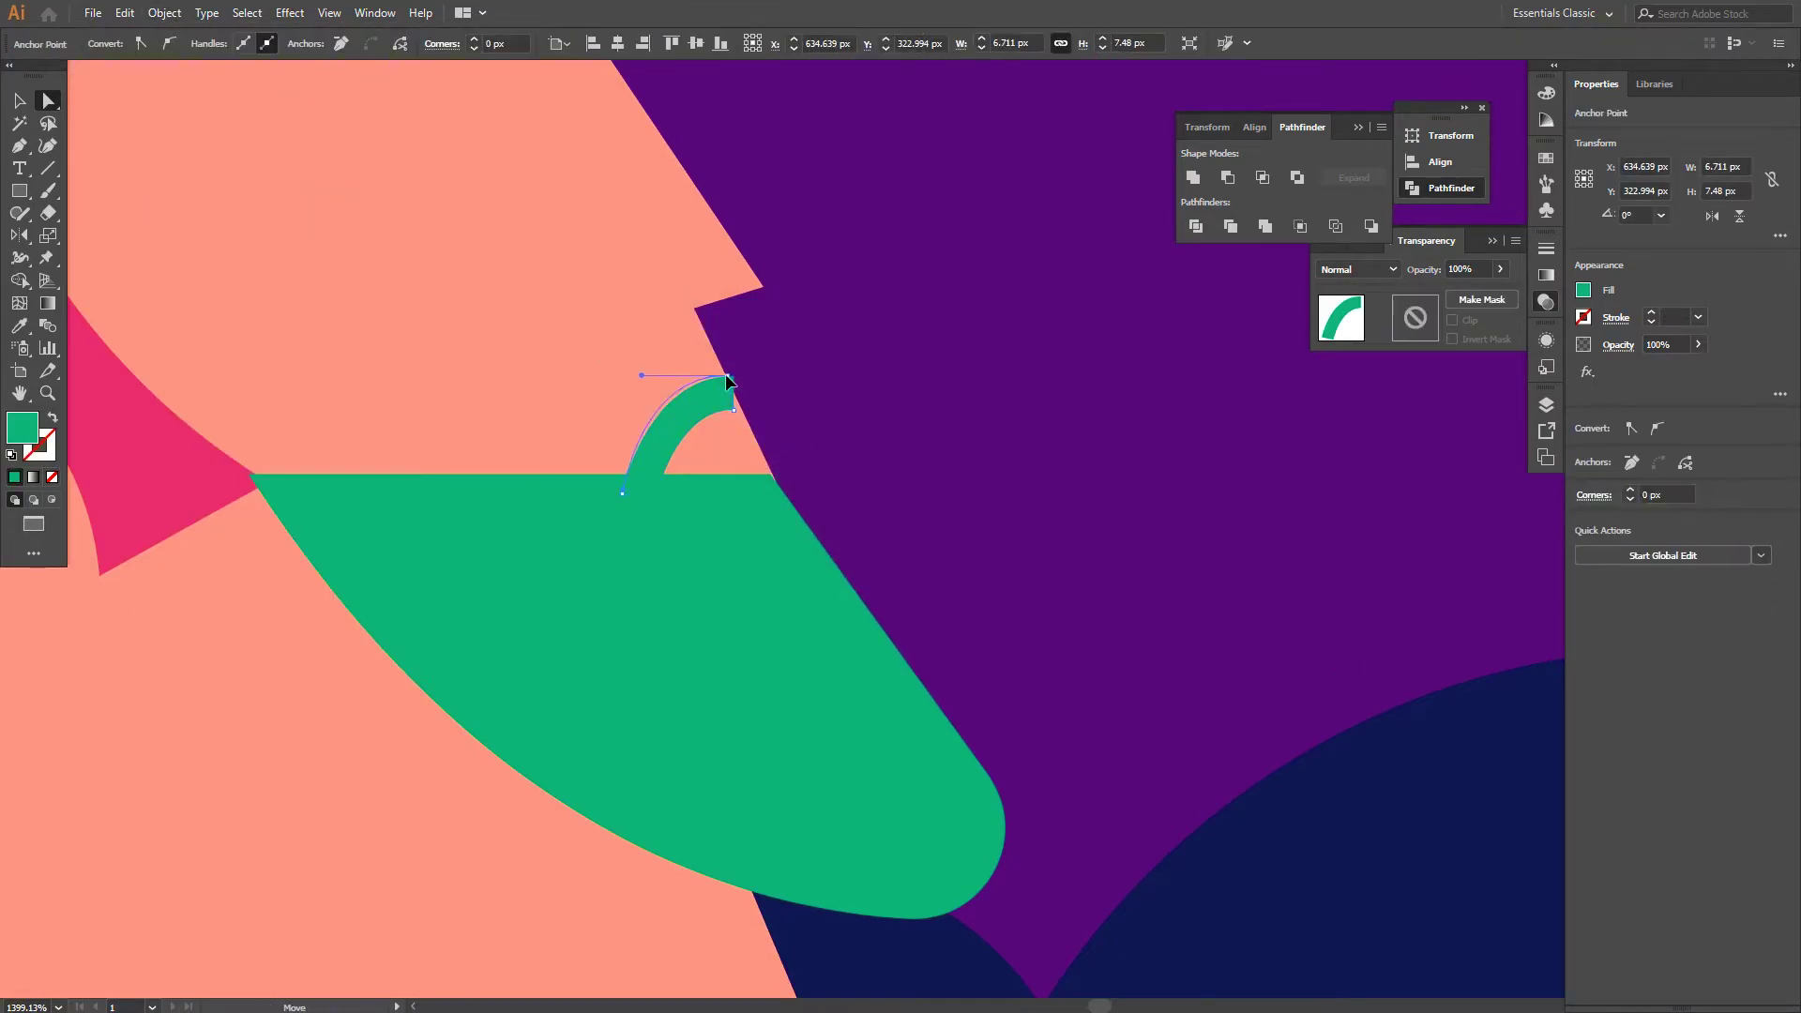
left_click(736, 411, "shift")
scroll(741, 411, "up", 5)
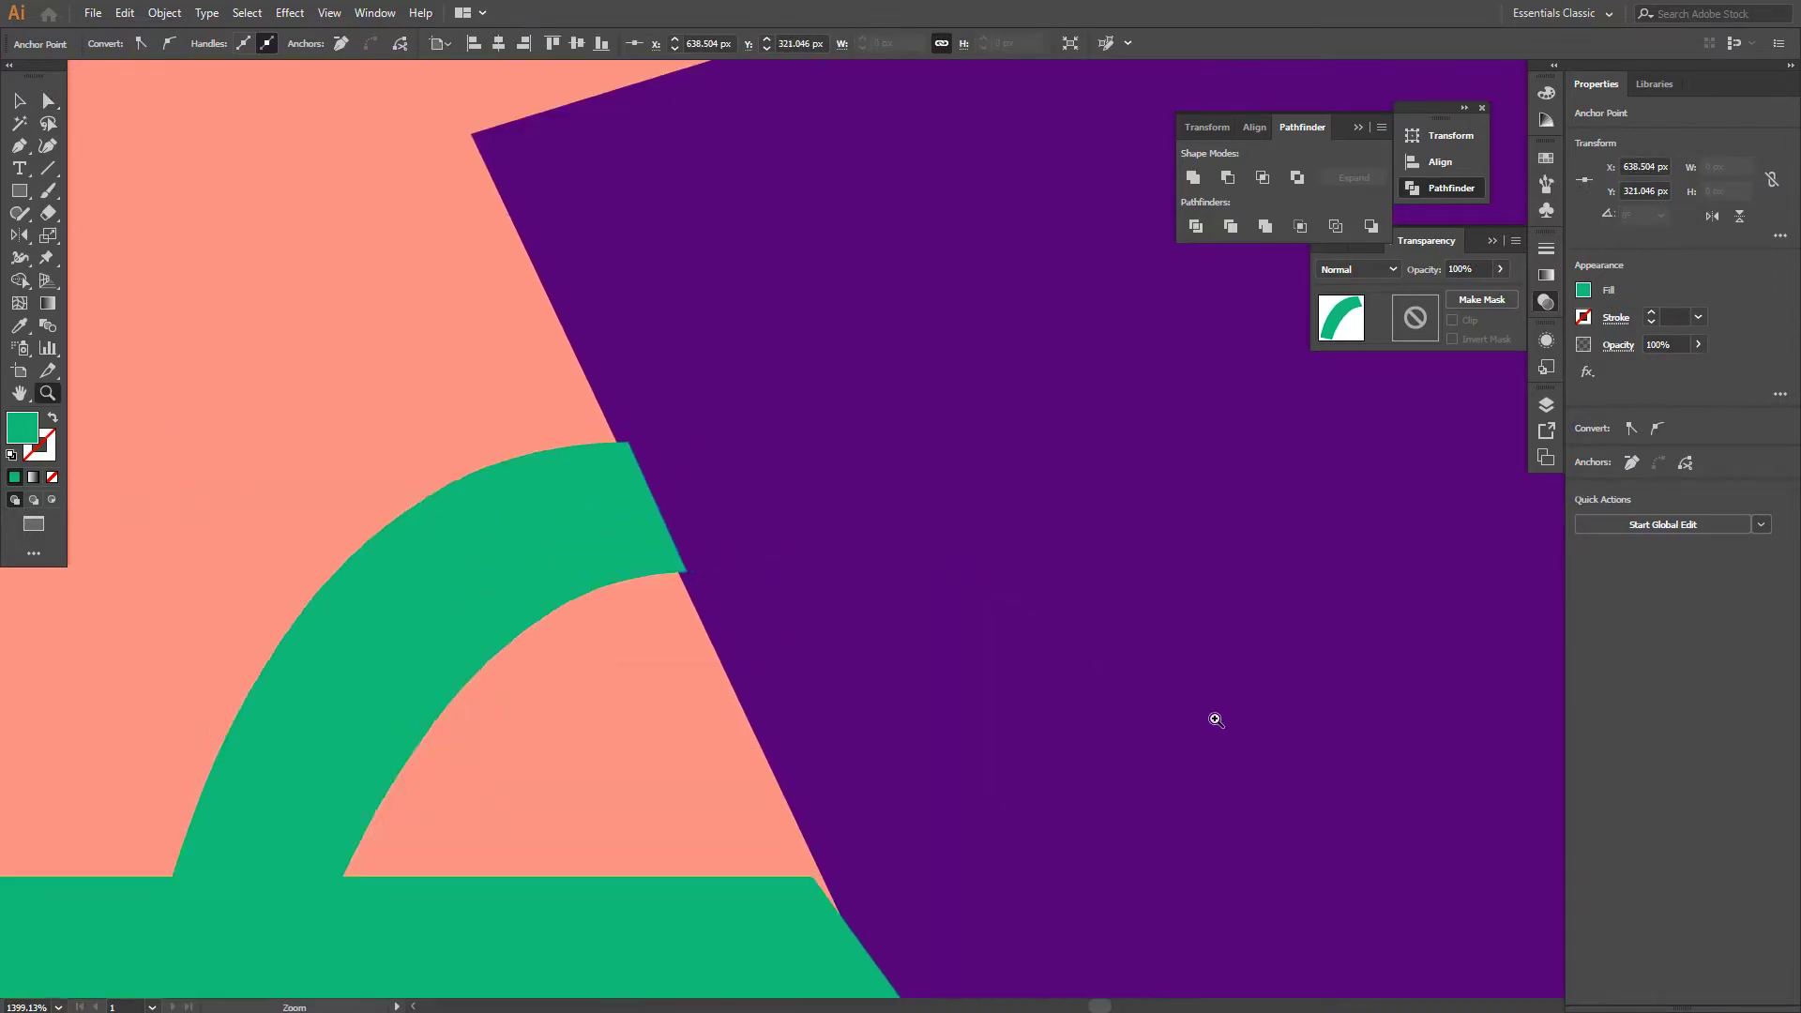
left_click(638, 718)
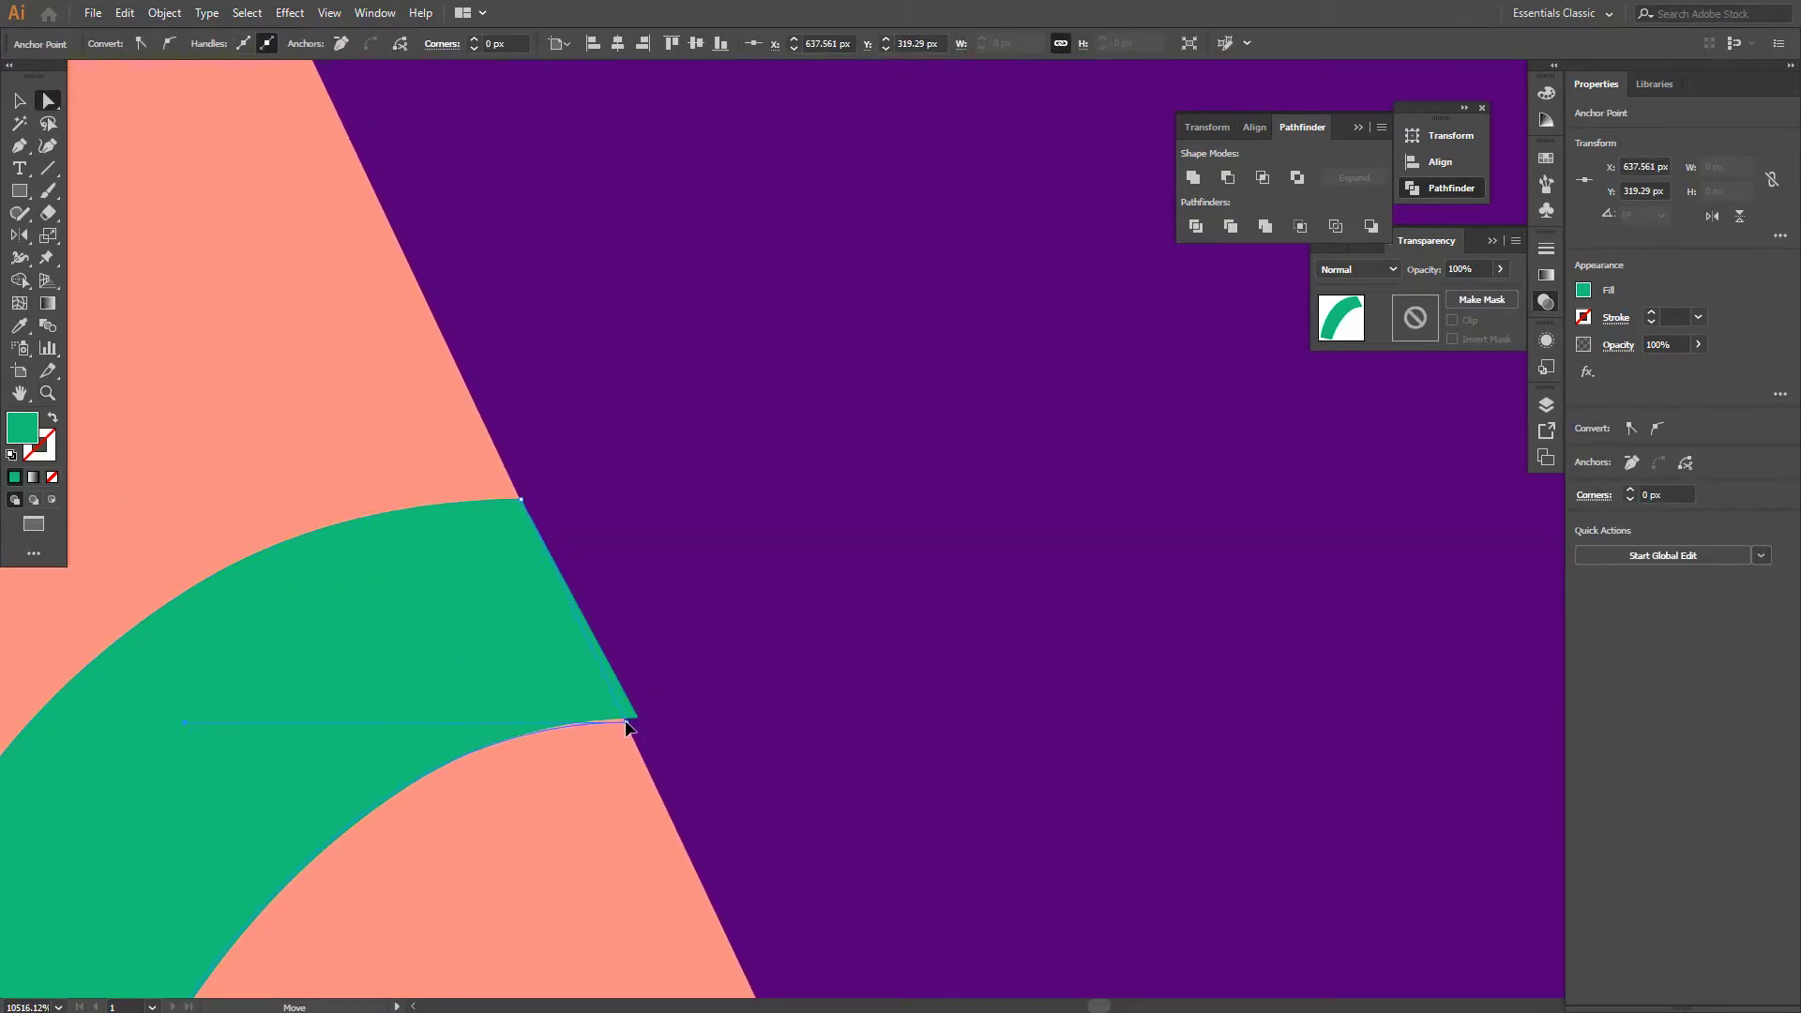
key("z")
scroll(603, 518, "down", 10)
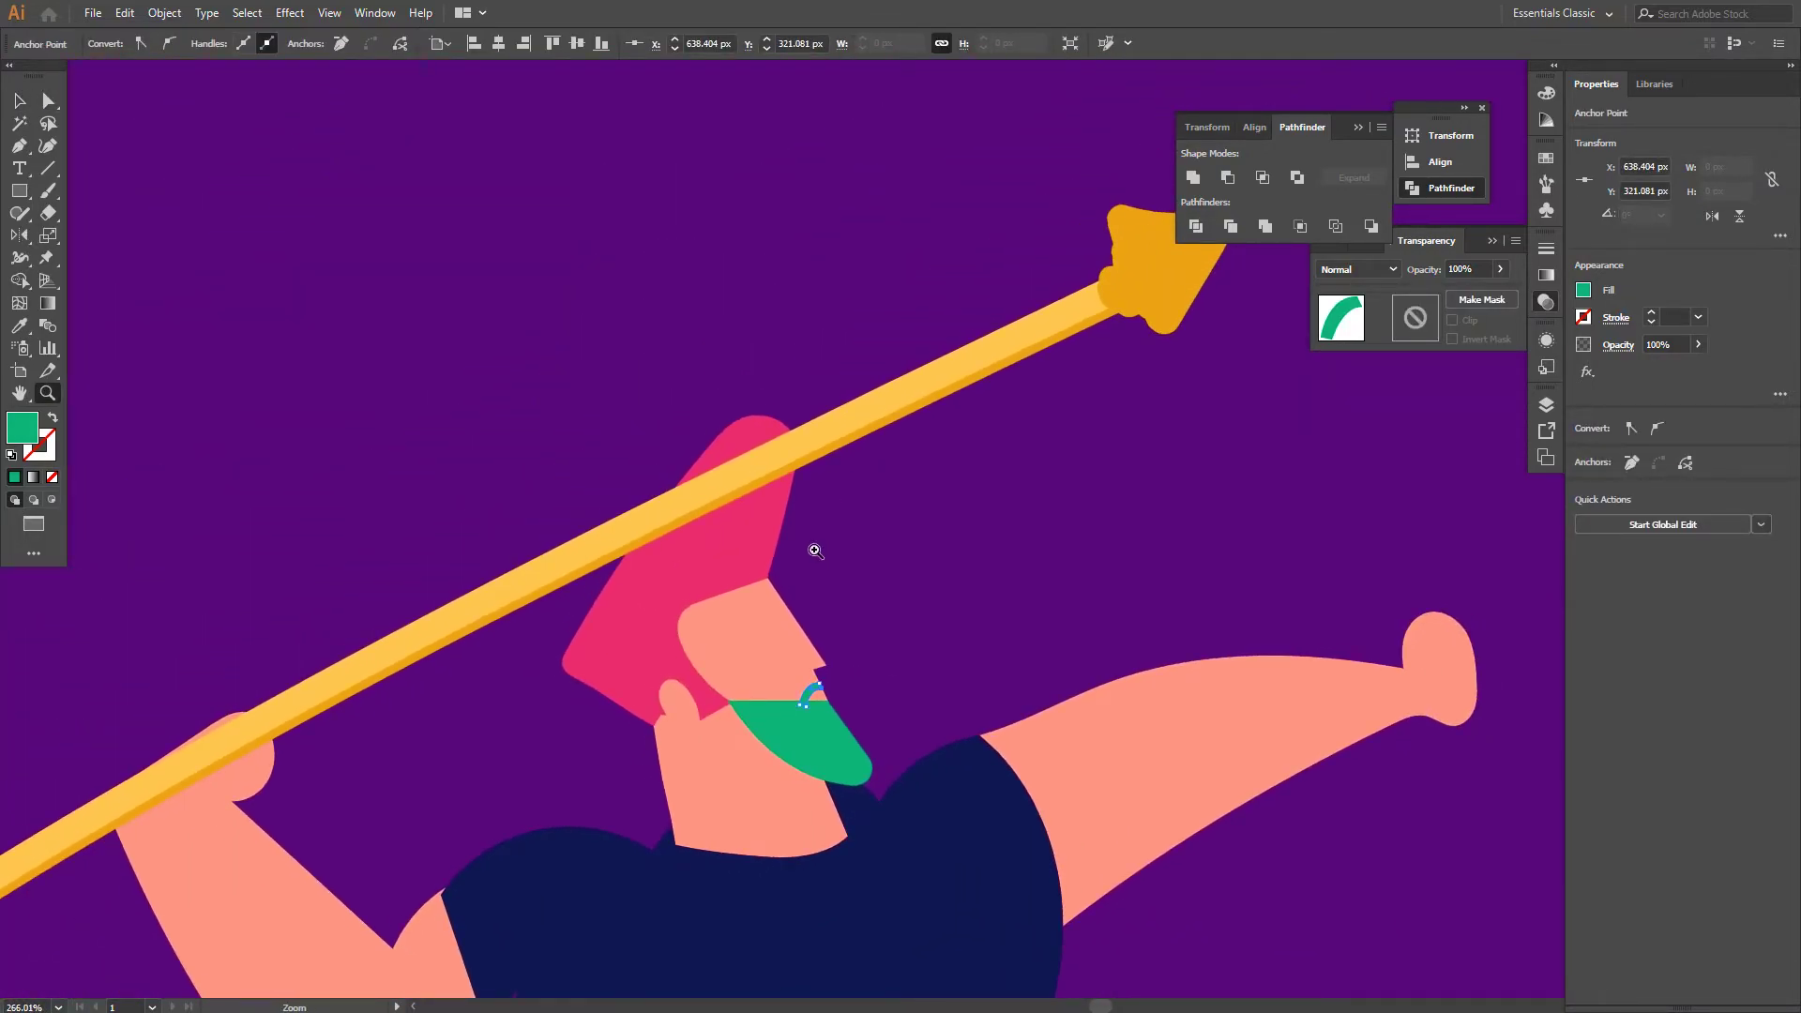
Make the pink hair the same bright green as the beard
left_click(675, 487, "ctrl")
key("i")
left_click(807, 745)
left_click(969, 606, "alt")
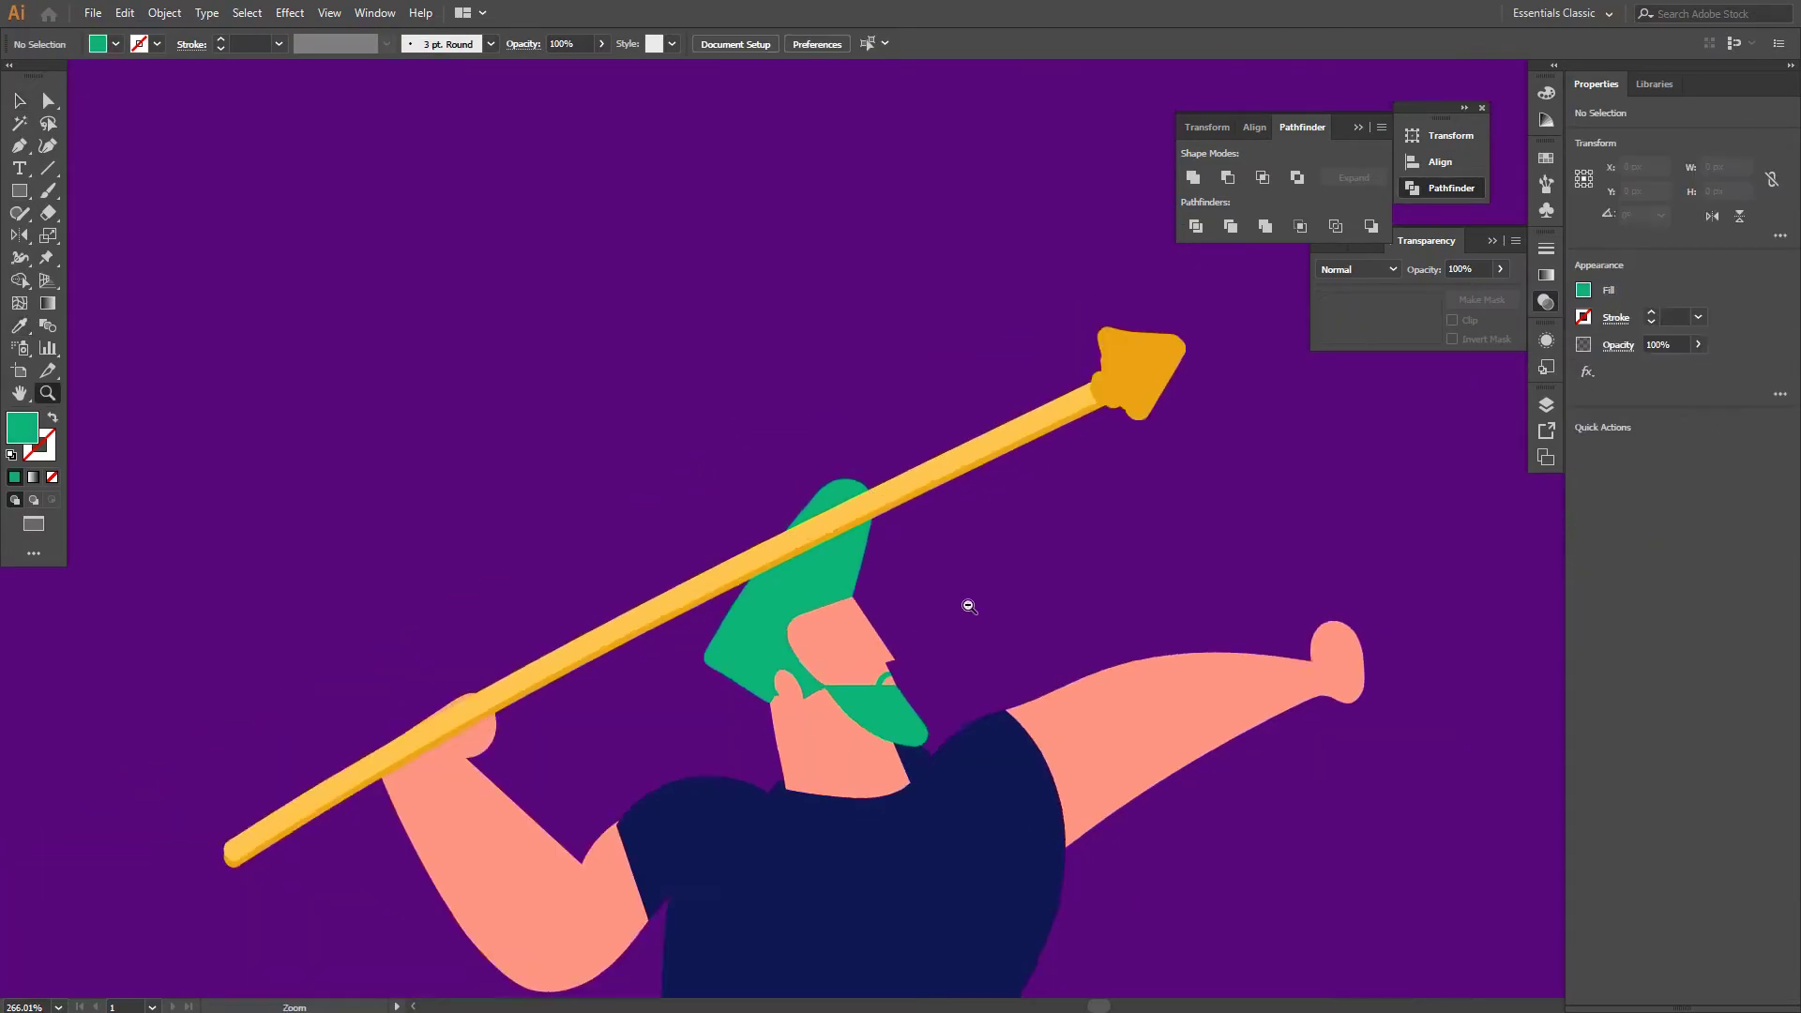
Apply the dark navy swatch to both the shirt and the trousers
left_click(796, 515, "alt")
left_click(804, 800, "ctrl")
key("i")
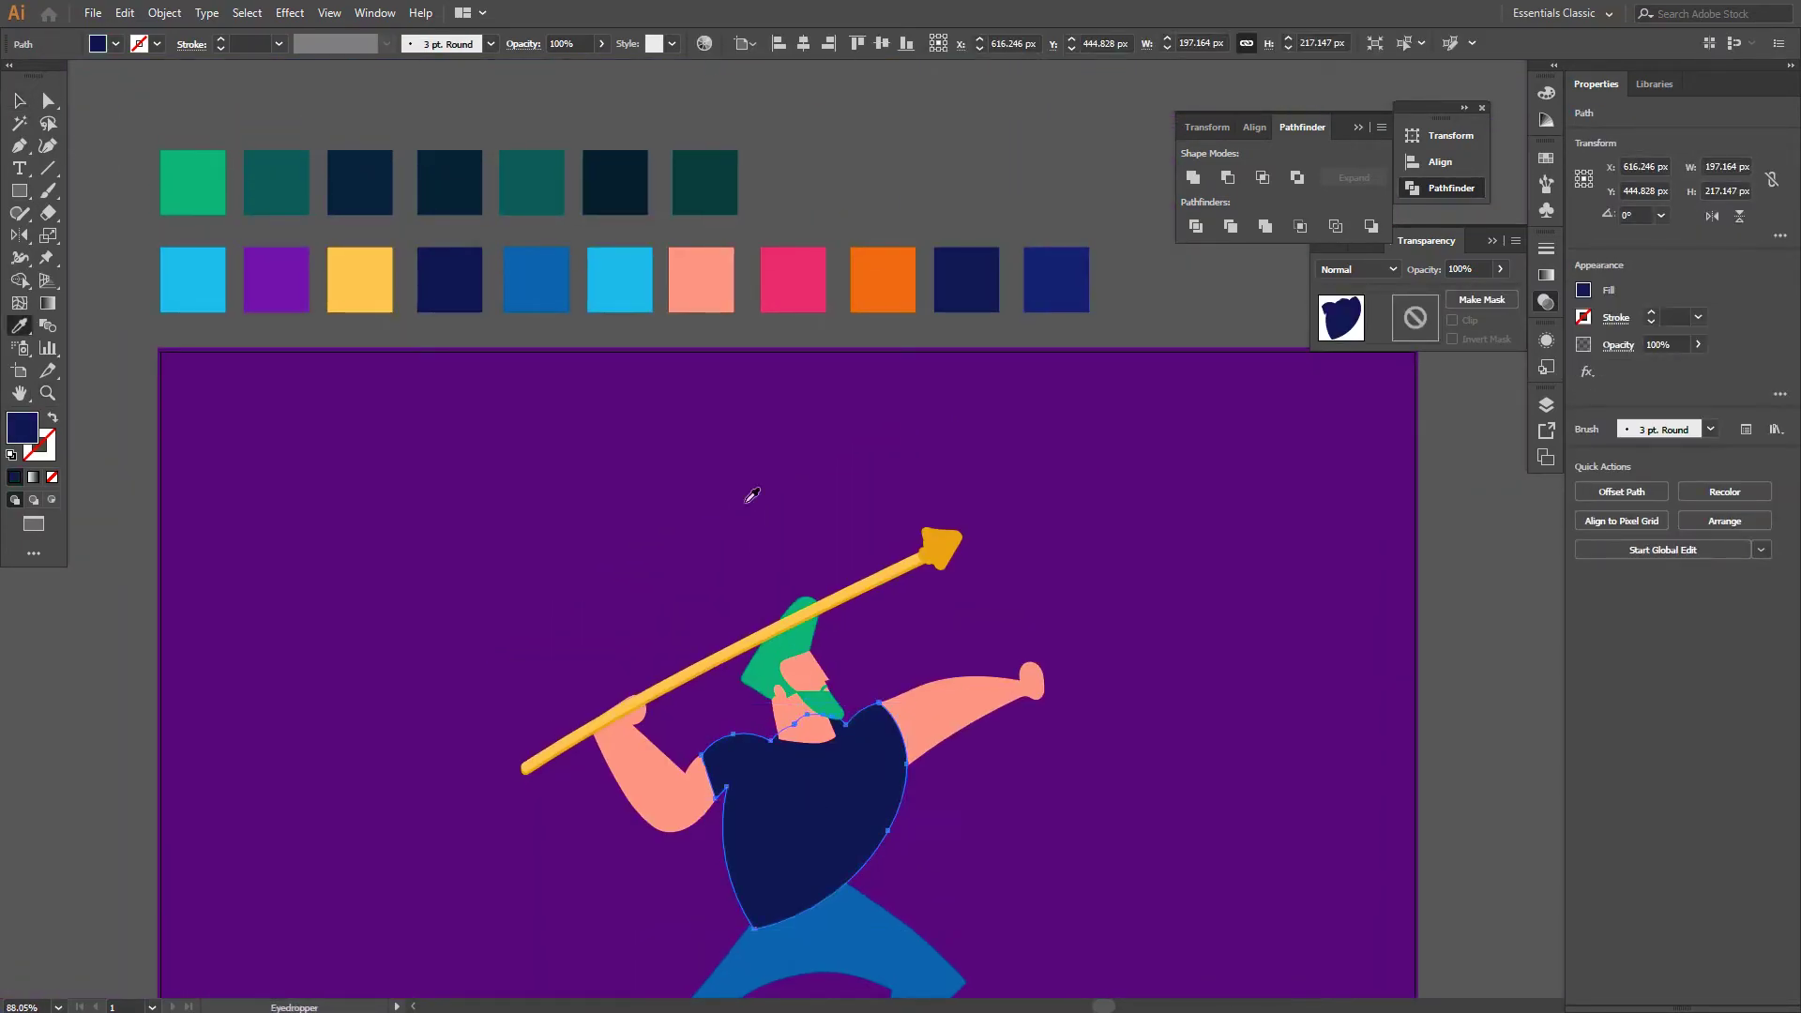
left_click(788, 900, "ctrl")
left_click(769, 722)
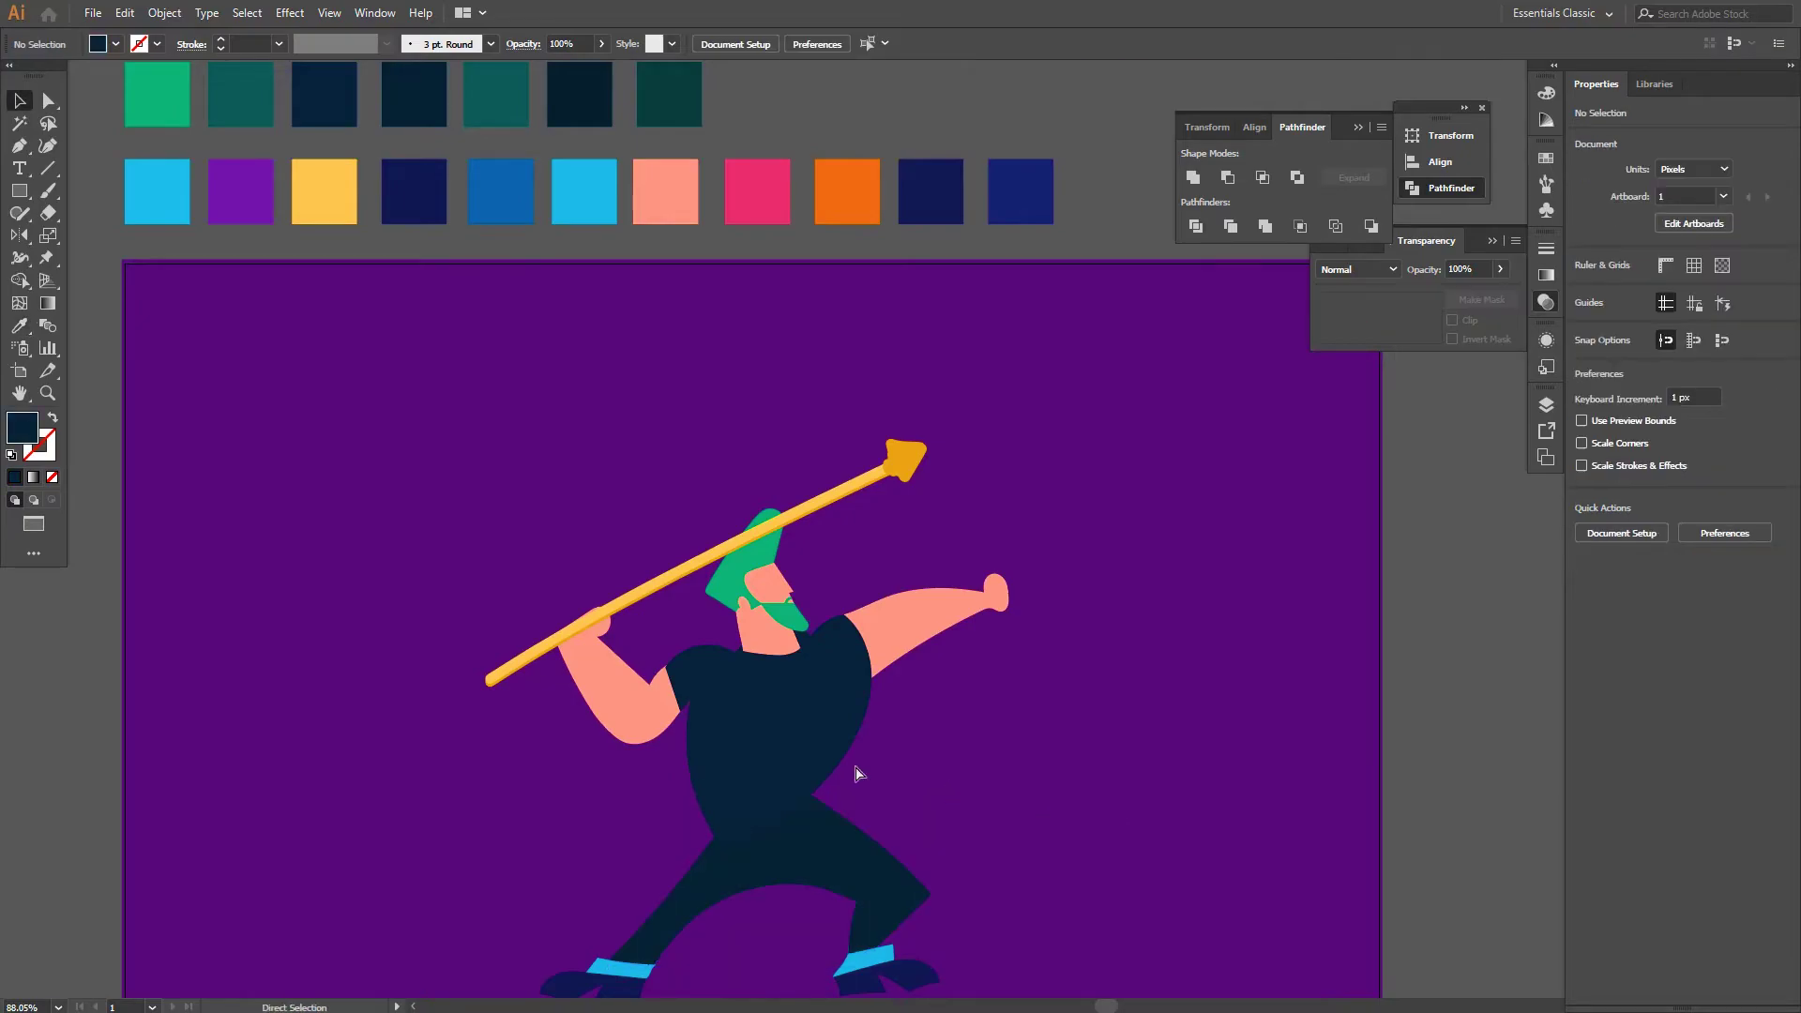
key("v")
left_click(946, 753)
Nudge the shirt down slightly, check its fill colour value, and reselect it
scroll(804, 792, "down", 5)
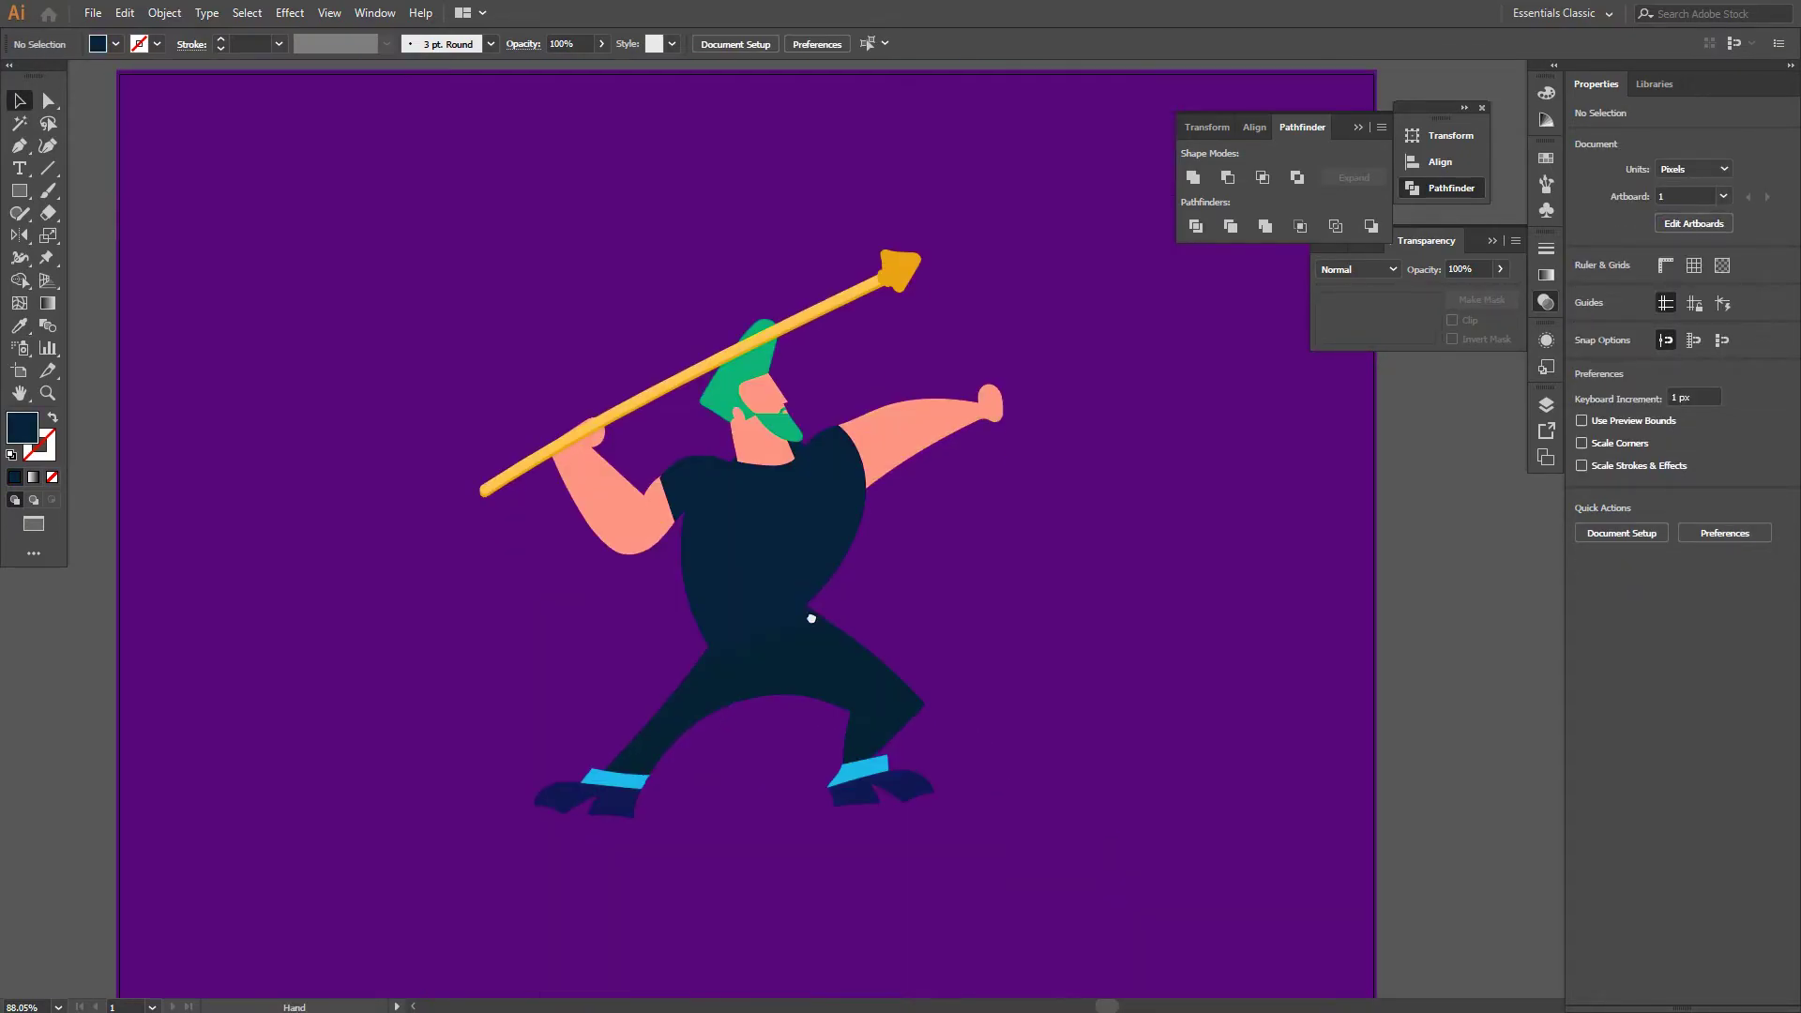
left_click(816, 582)
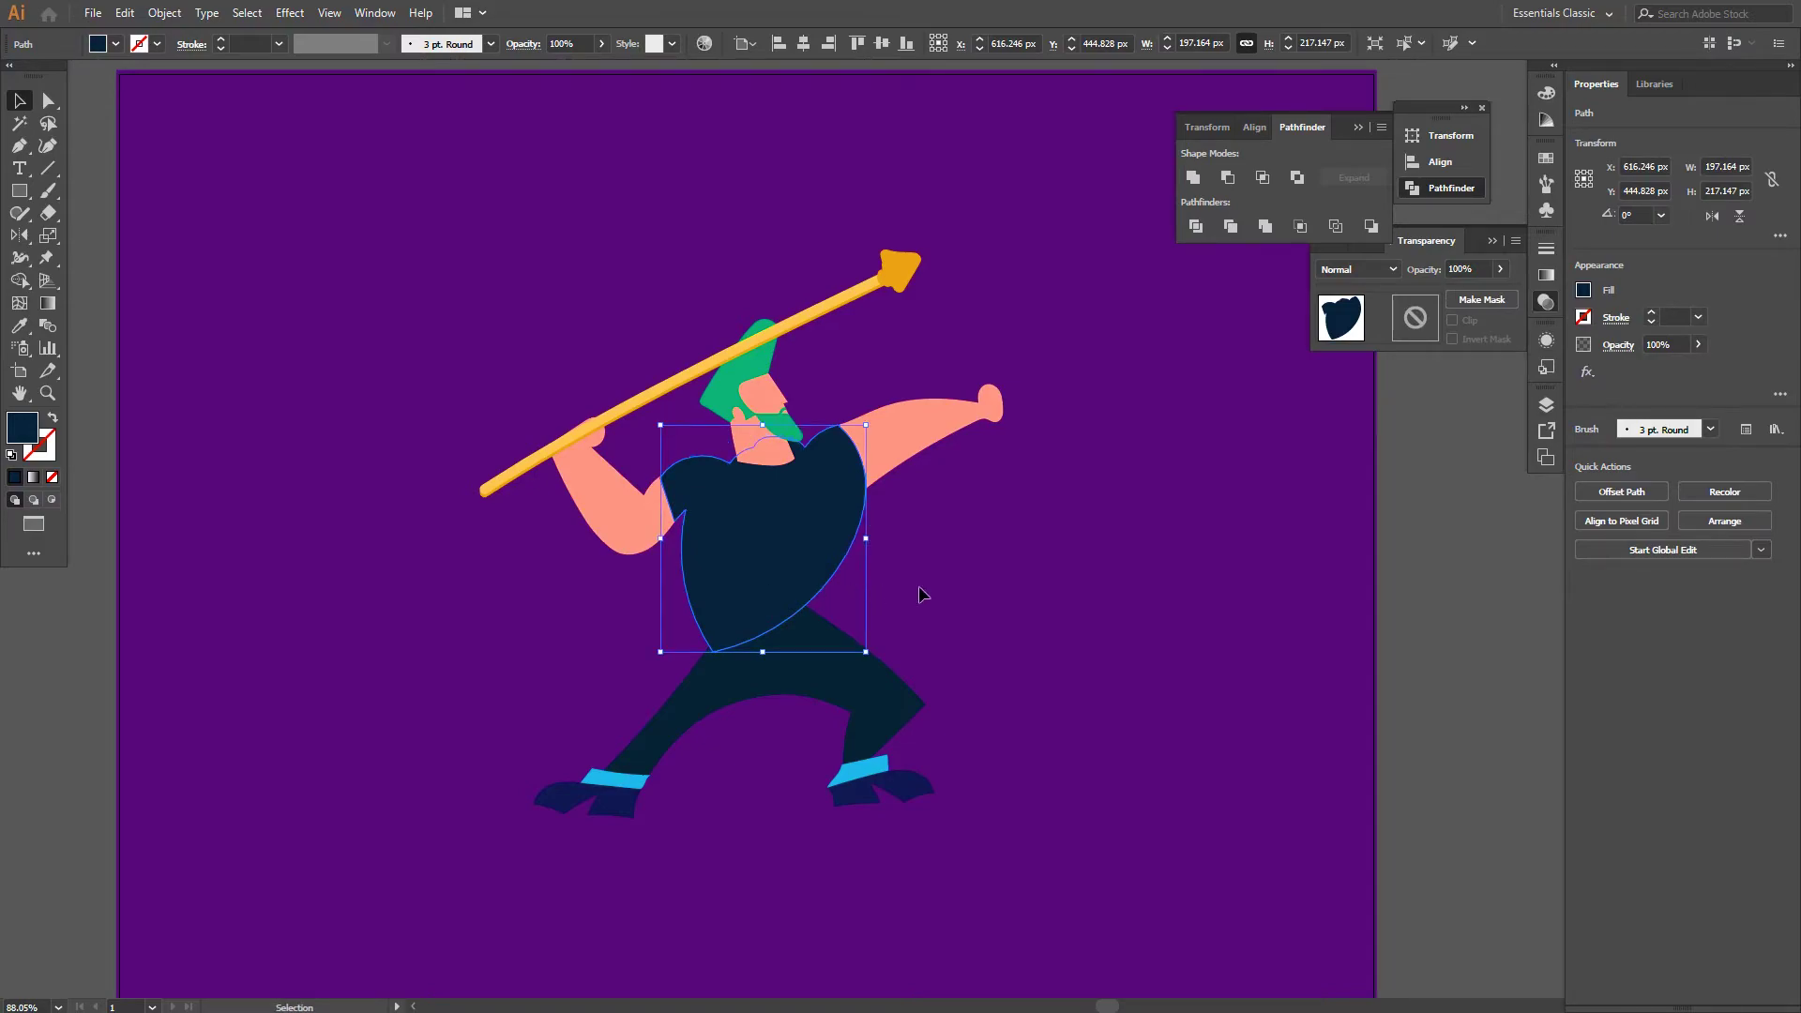
key("Down")
key("Down")
key("Down")
key("Down")
key("Down")
double_click(38, 448)
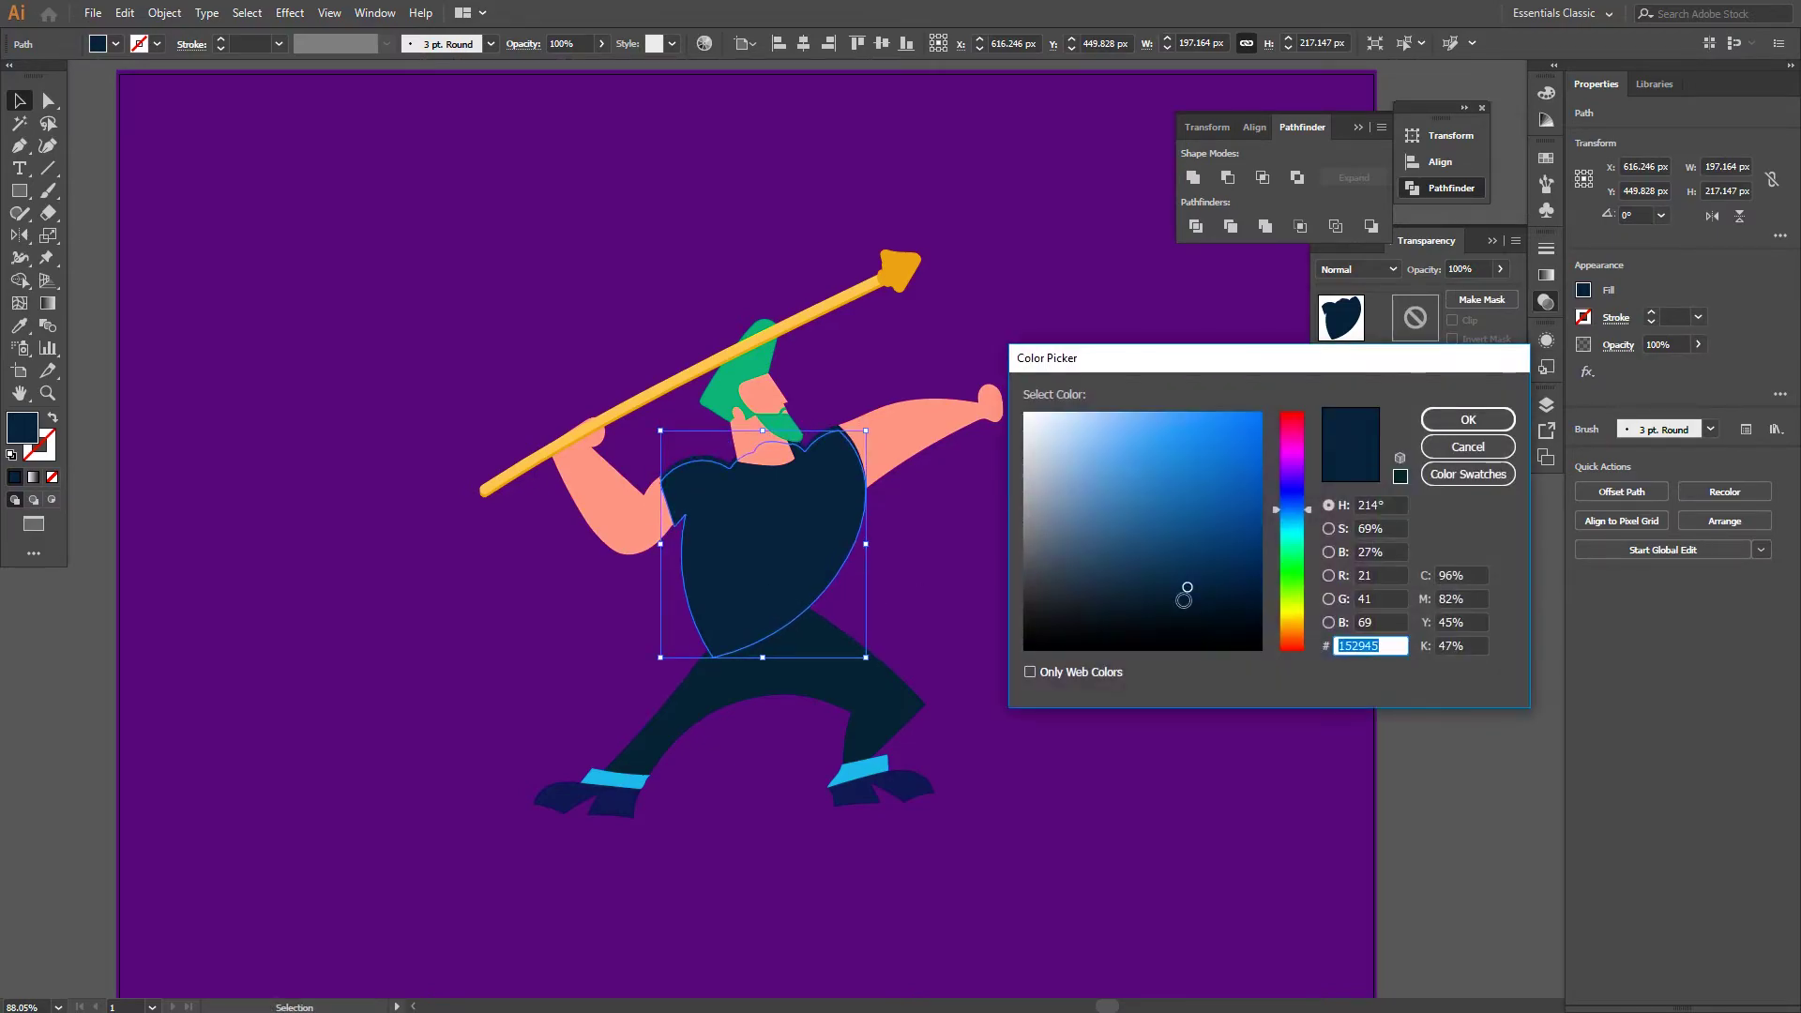
left_click(1475, 416)
scroll(994, 666, "up", 3)
key("a")
key("v")
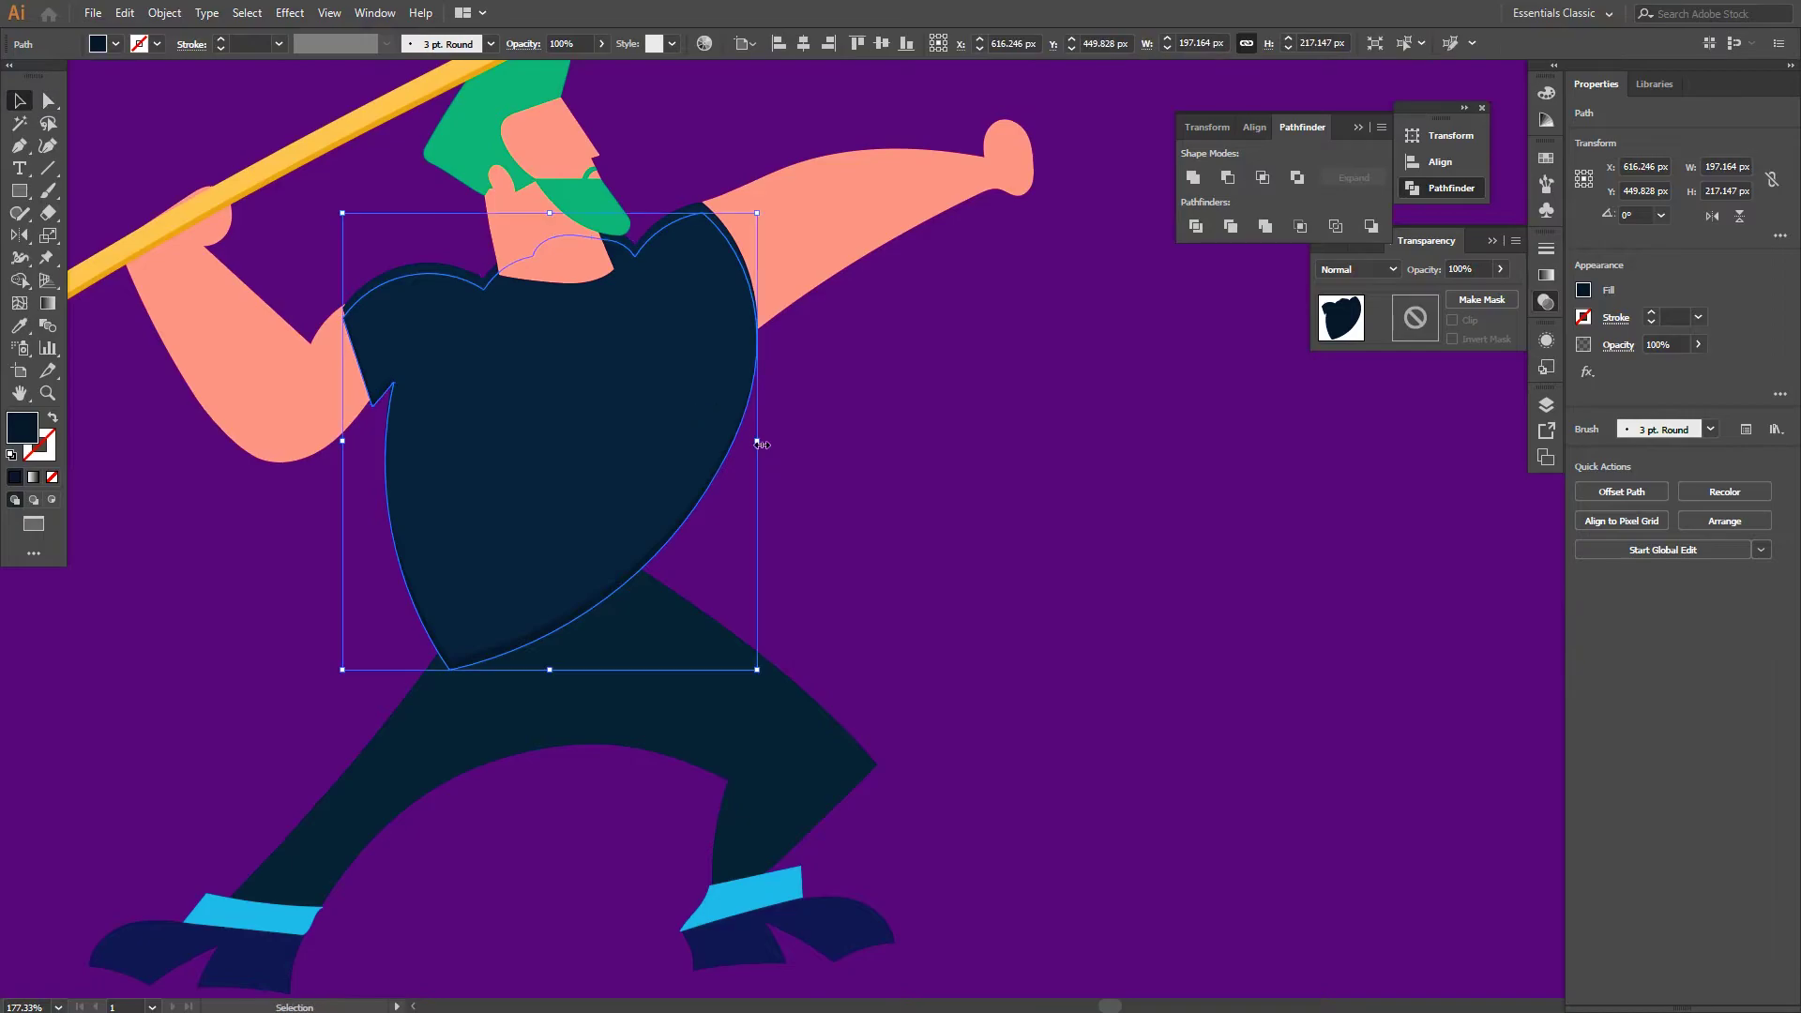
left_click(1044, 631)
scroll(1044, 631, "down", 2)
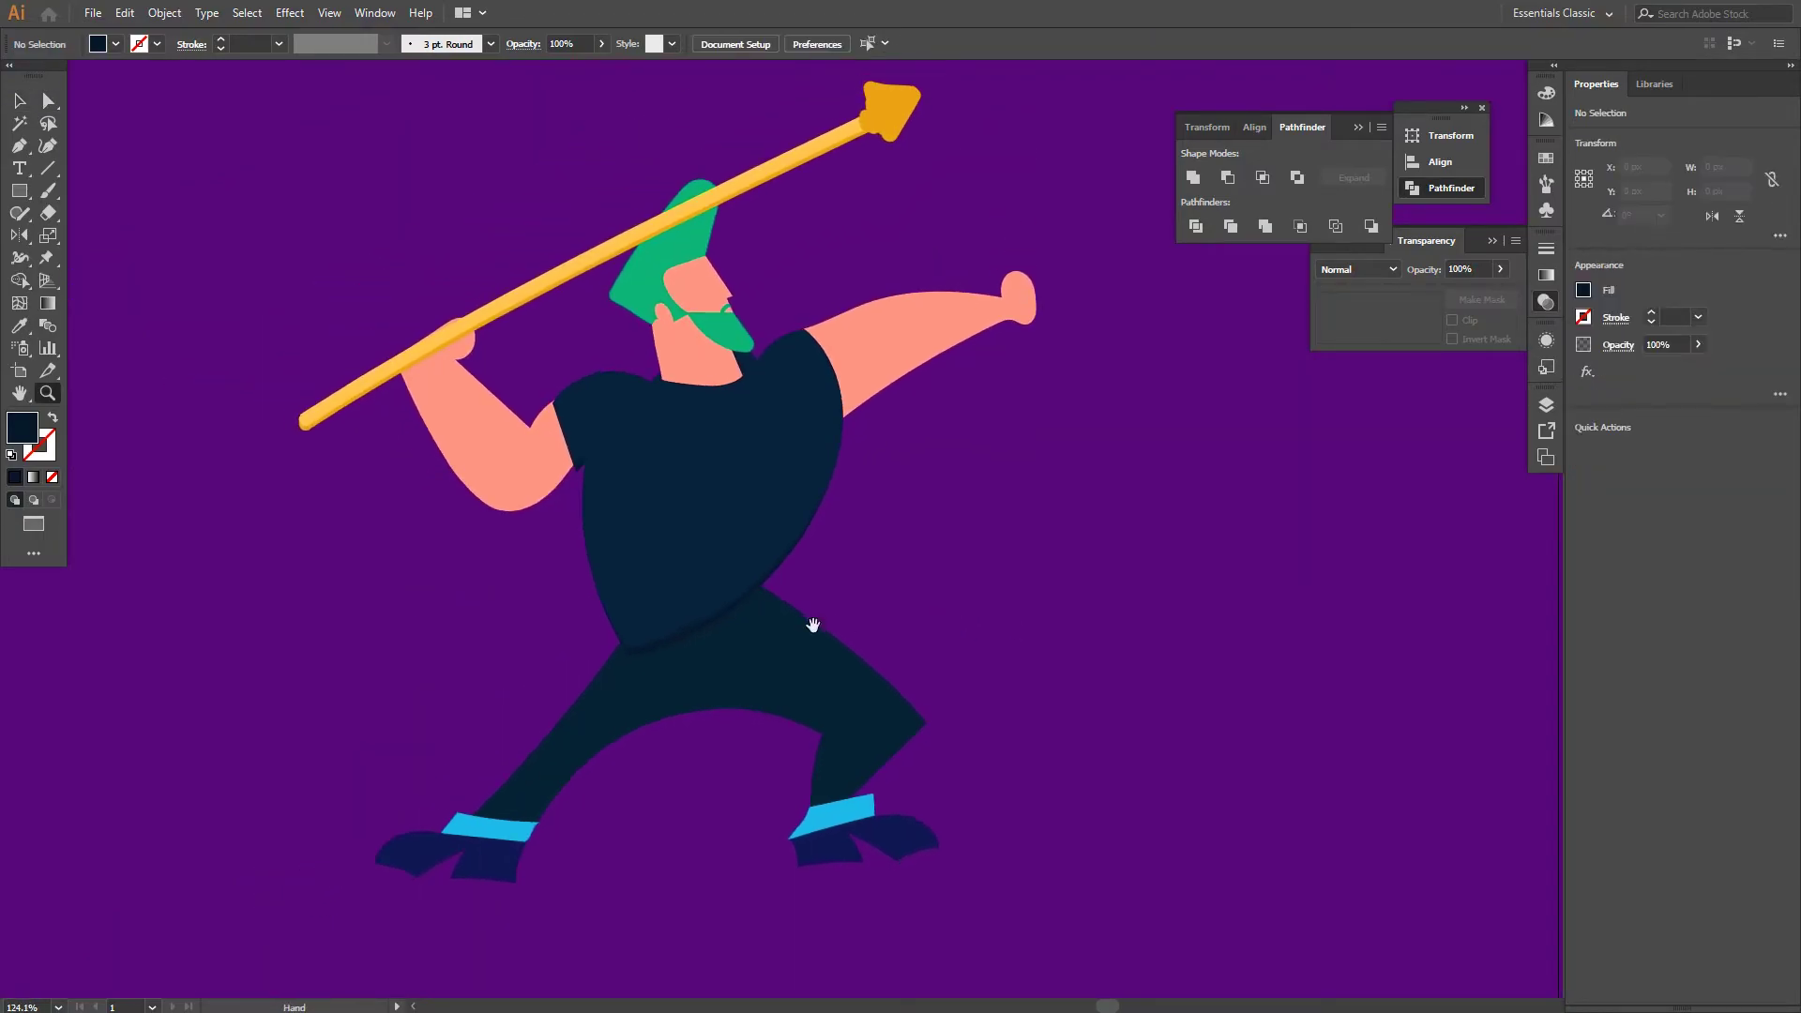
left_click(809, 624)
Pen a closed left trouser leg shape starting and ending at the waist
left_click(1215, 643)
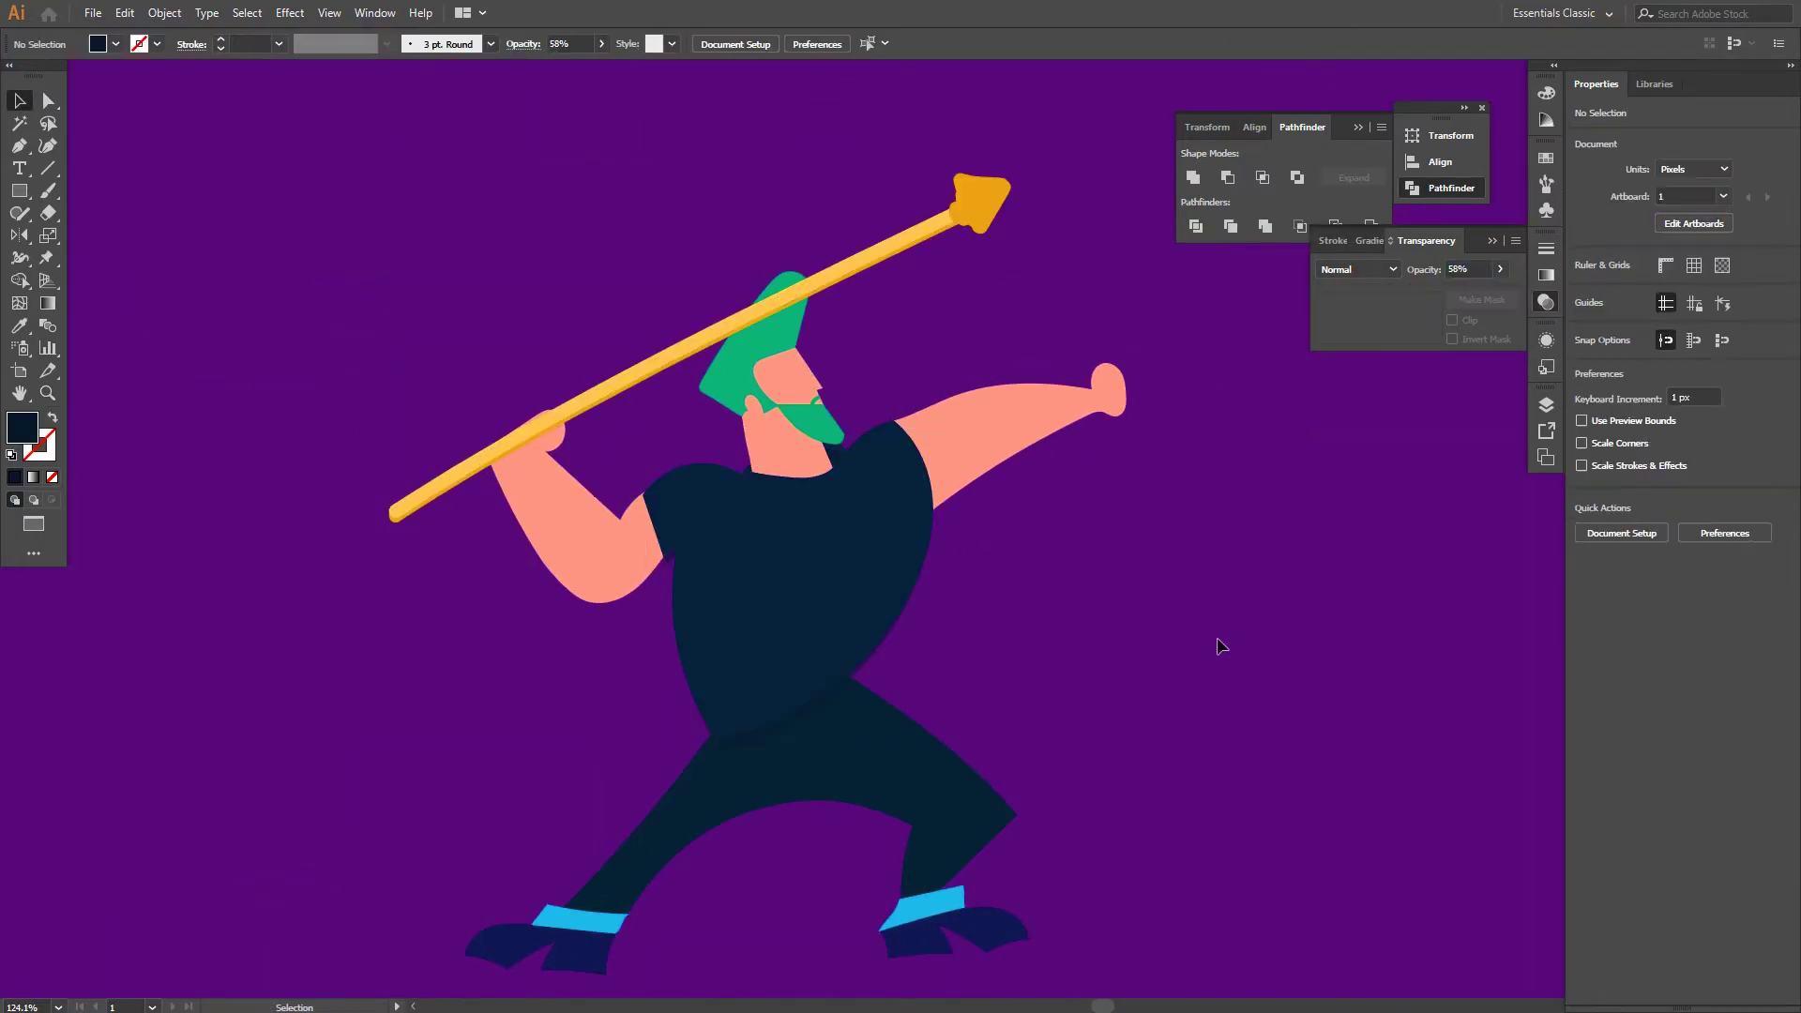
key("z")
scroll(1146, 624, "down", 2)
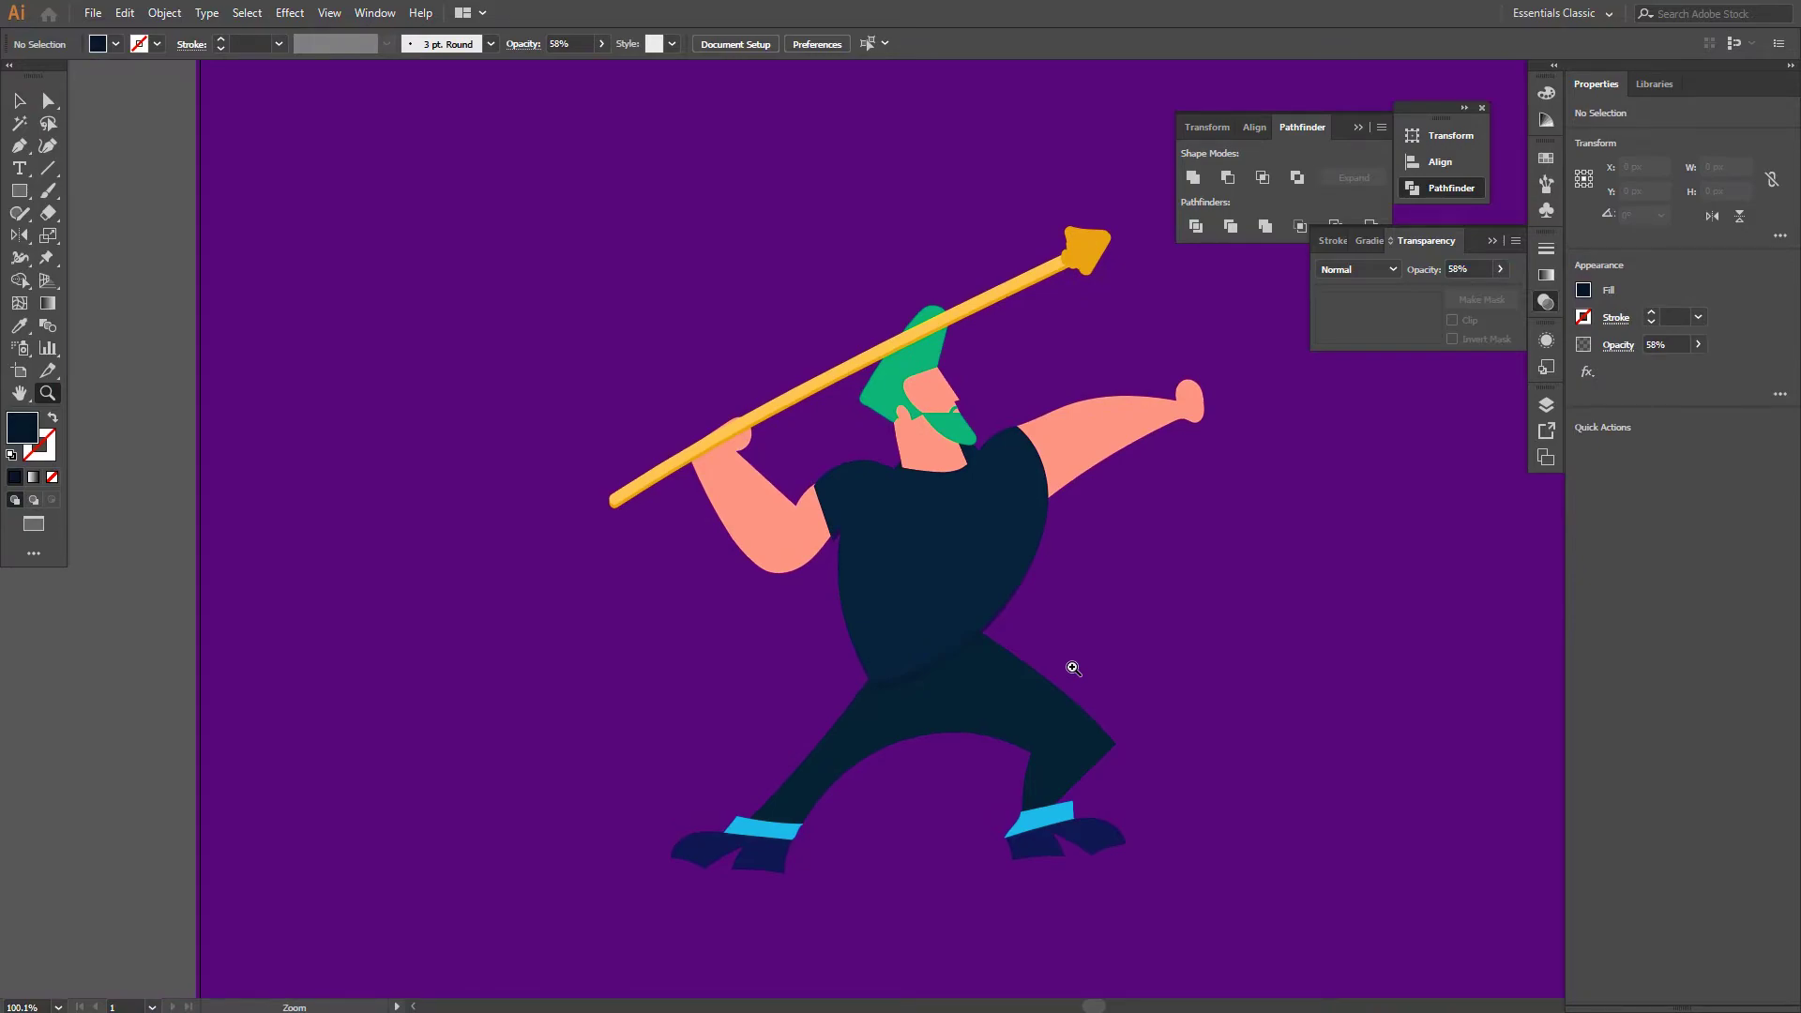
key("v")
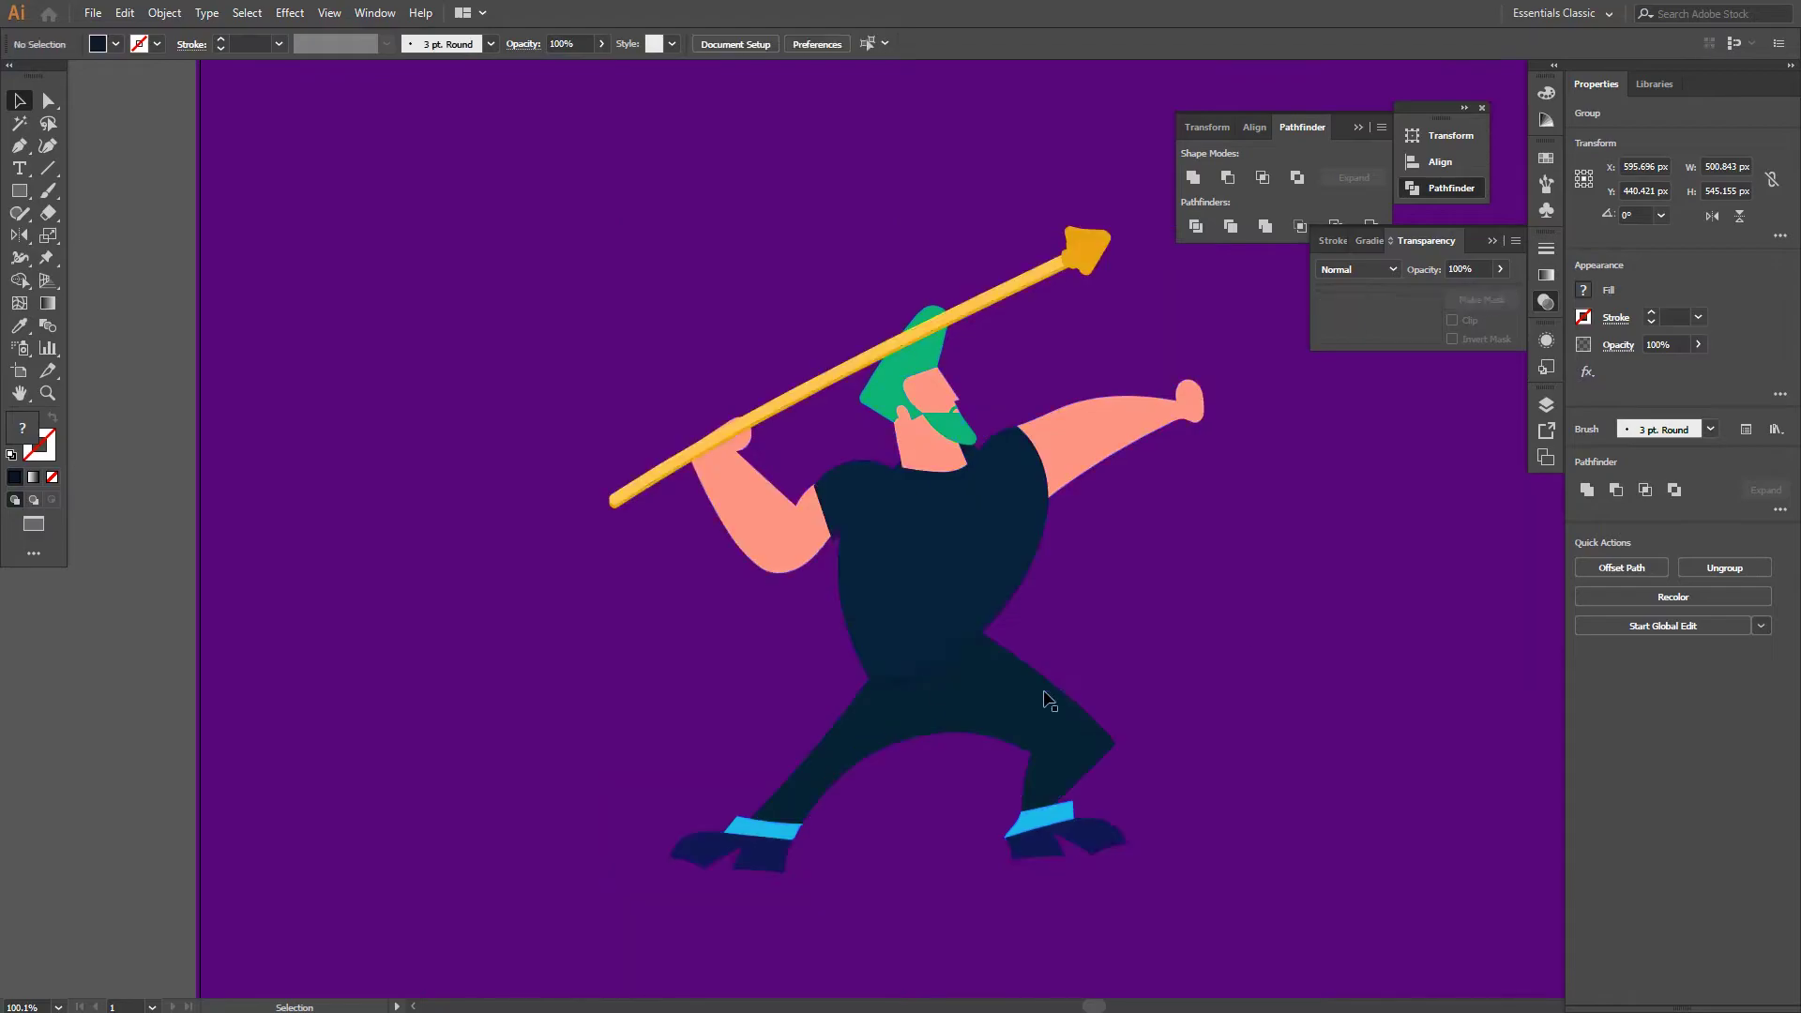
key("p")
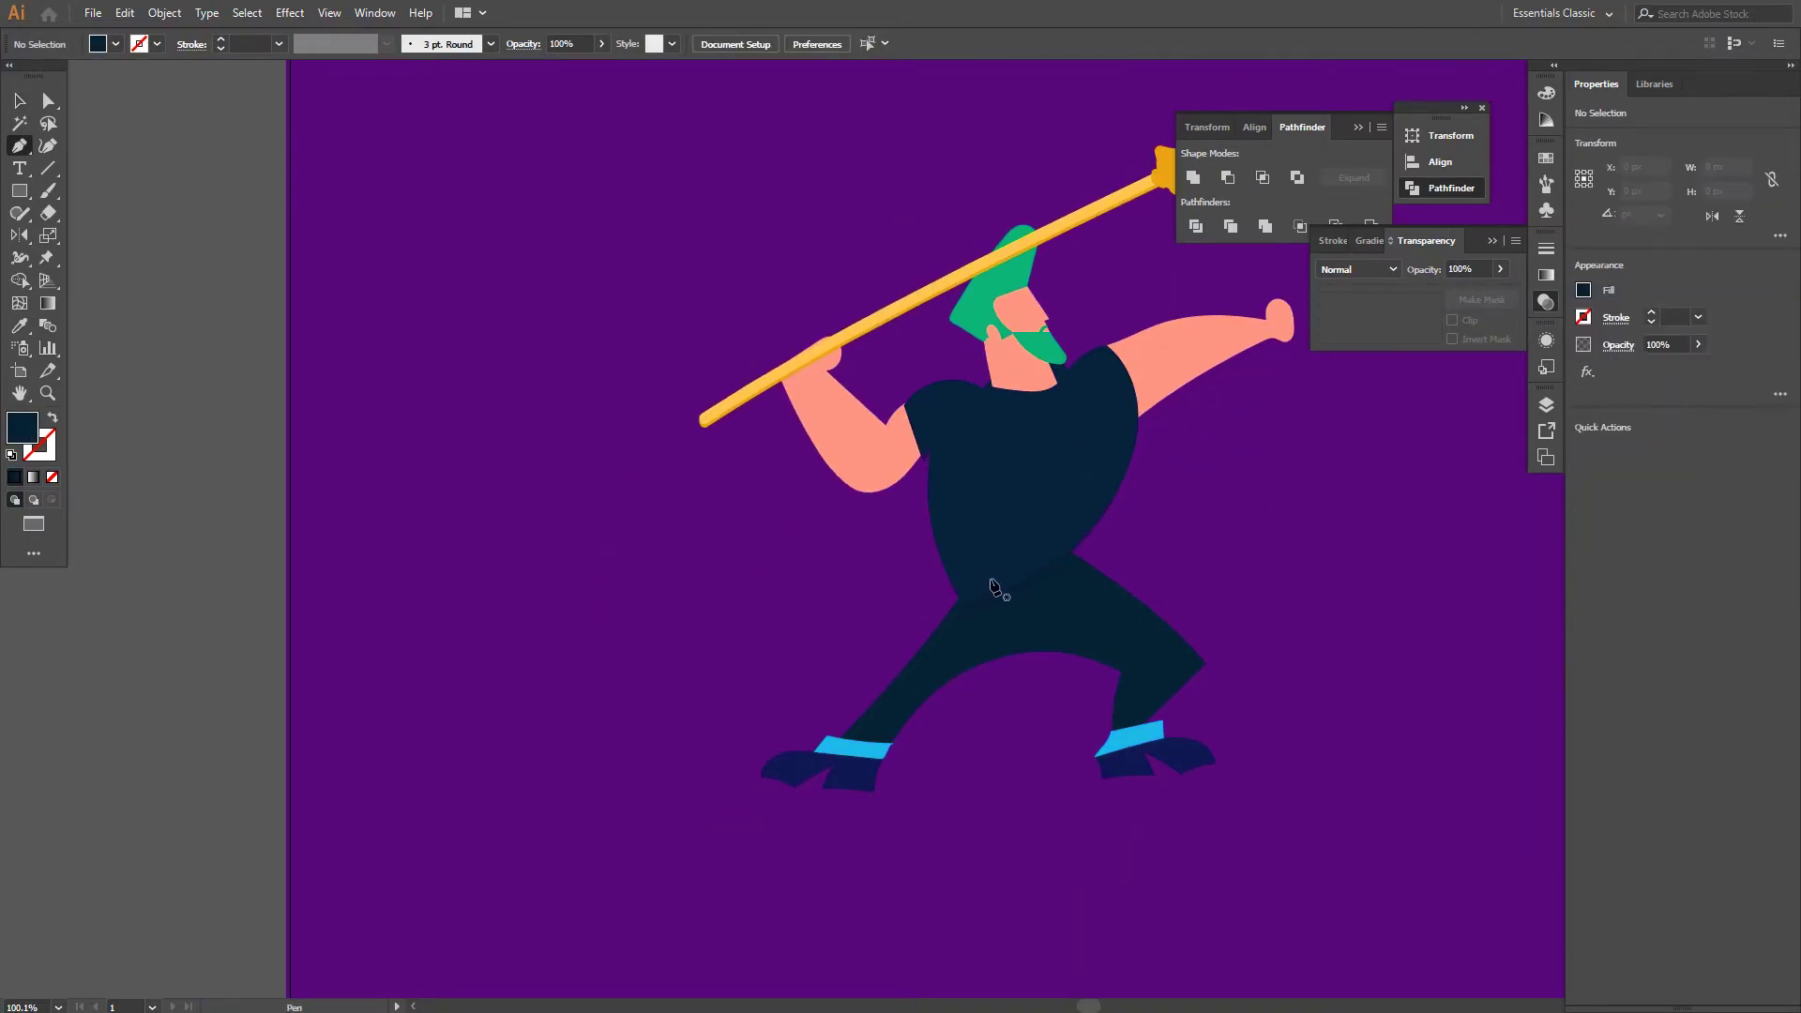
left_click(992, 575)
left_click(848, 744)
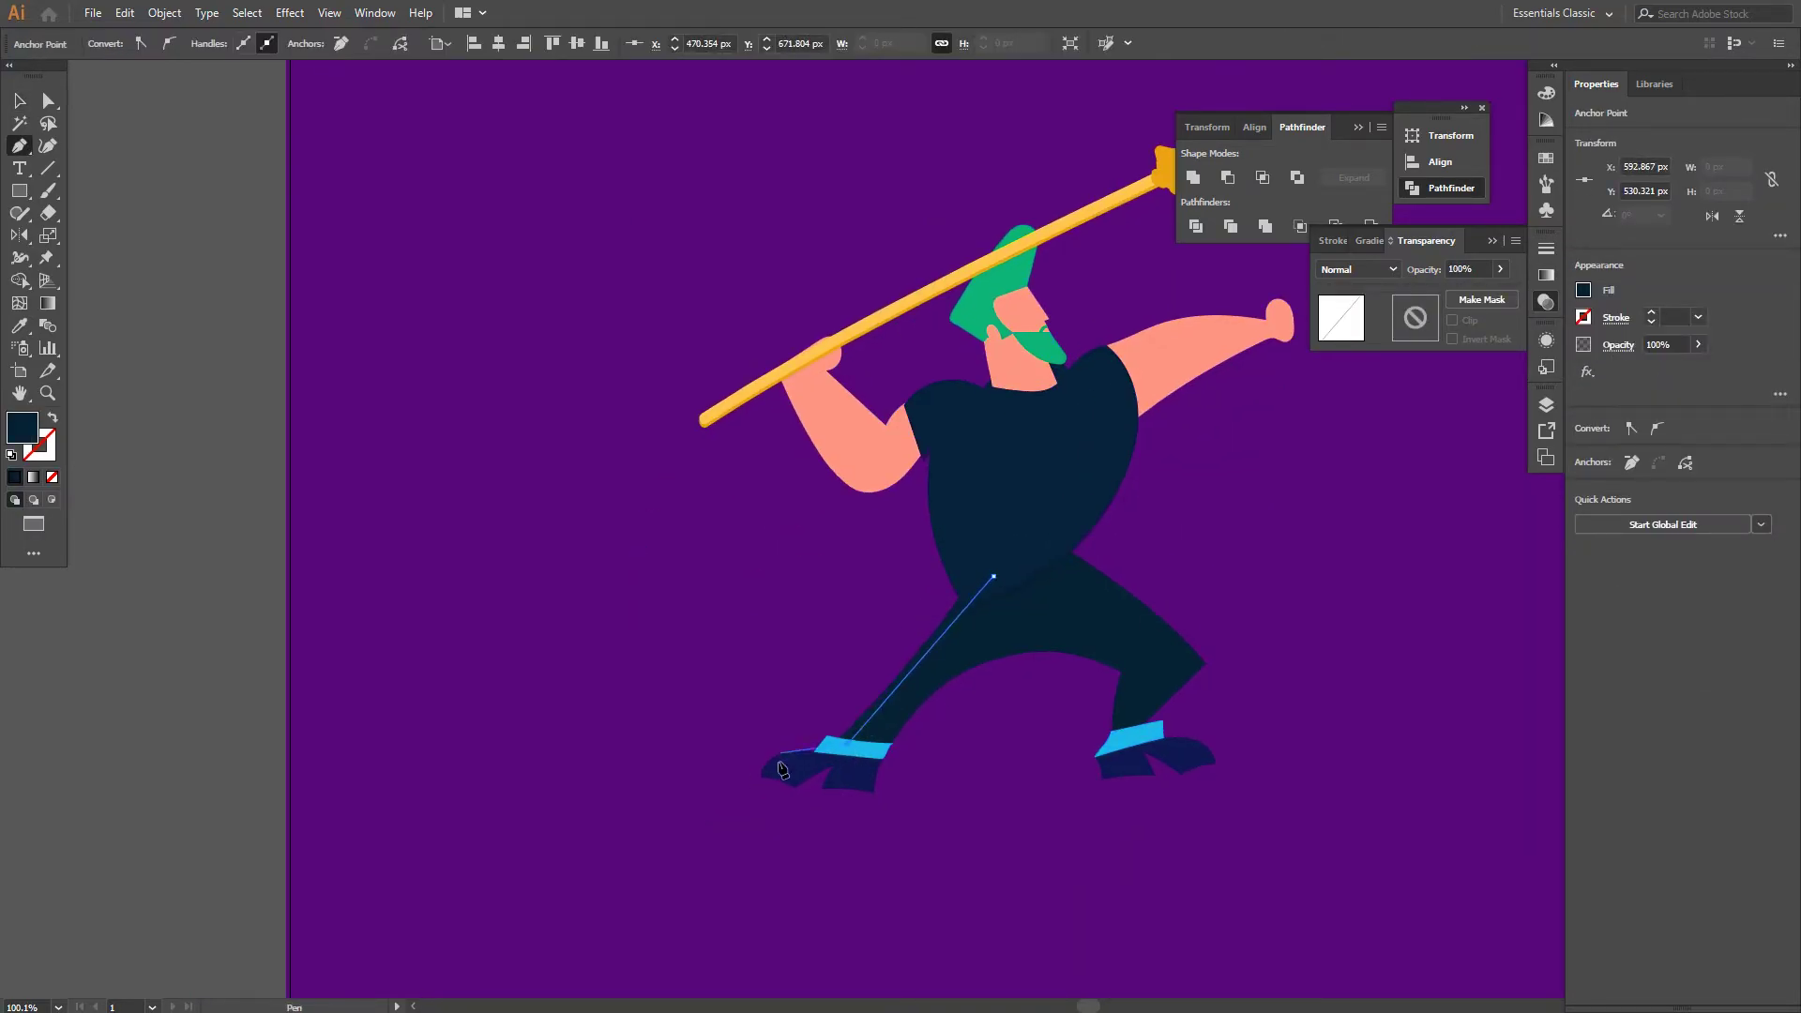
left_click(801, 770)
left_click(773, 723)
left_click(867, 611)
left_click(990, 553)
left_click(992, 575)
Merge the new leg shape and the trousers into one shape with the Shape Builder
left_click(938, 638, "ctrl+shift")
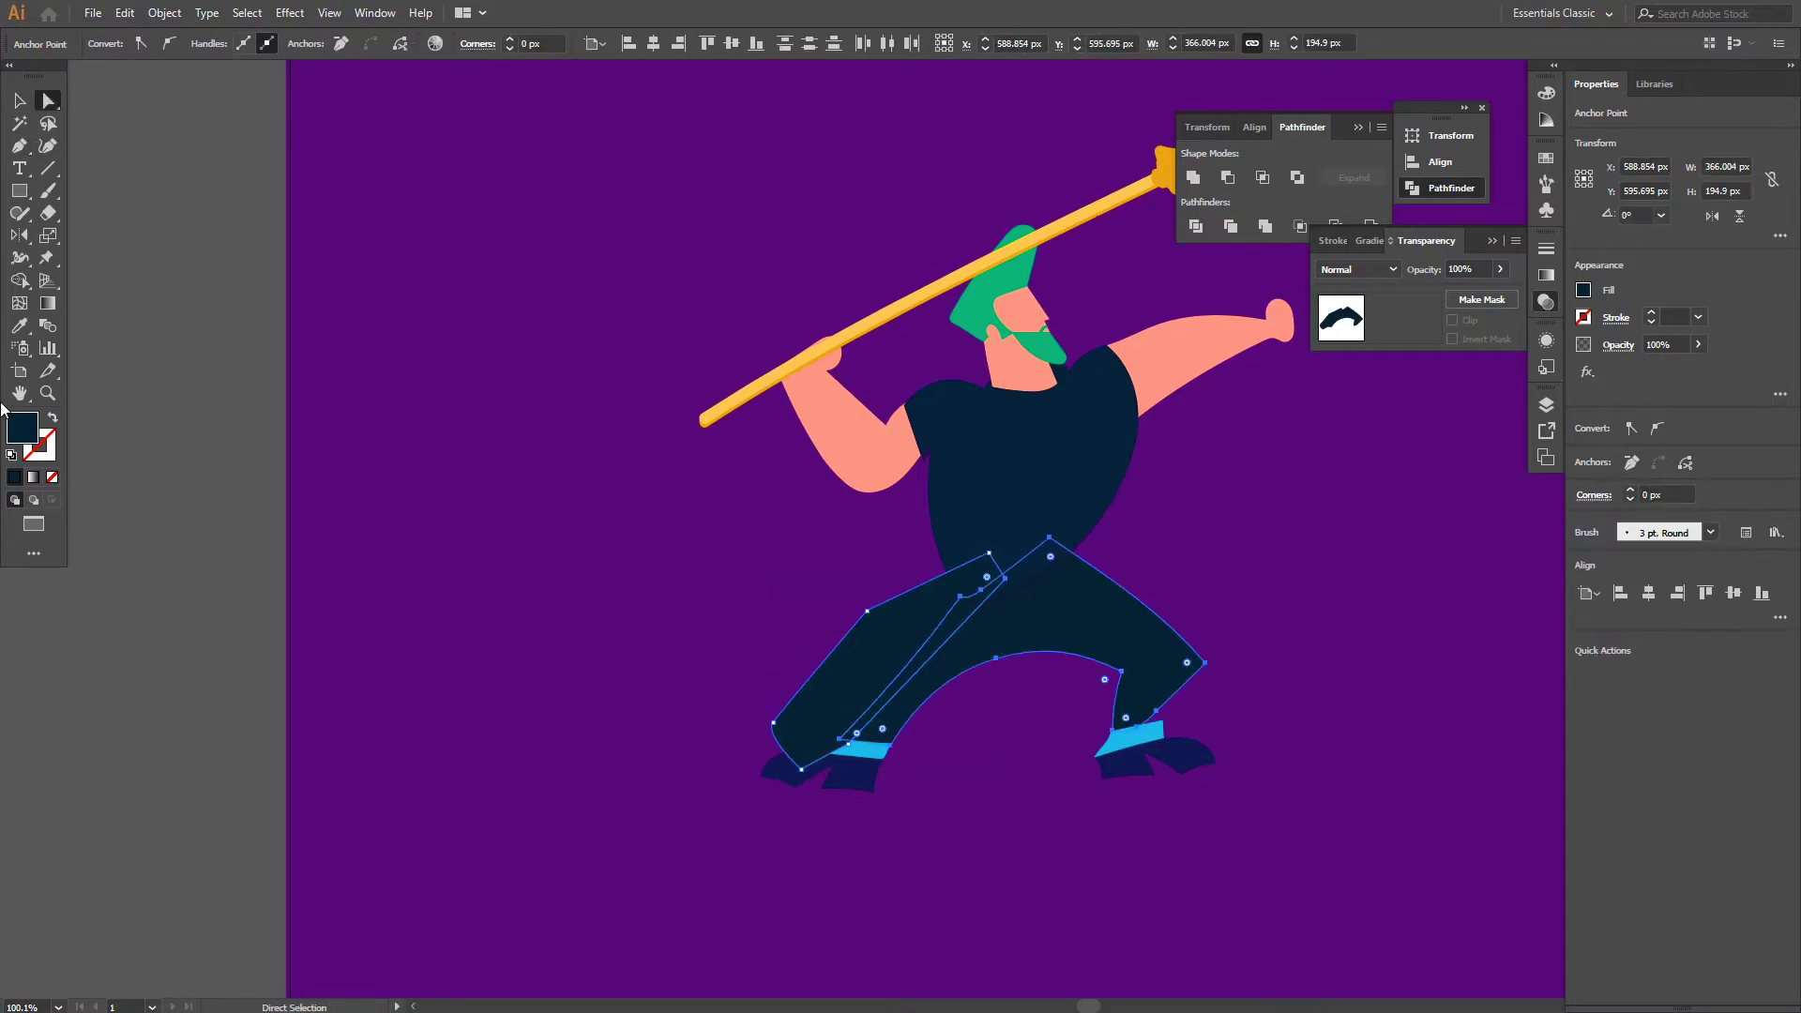
key("shift+w")
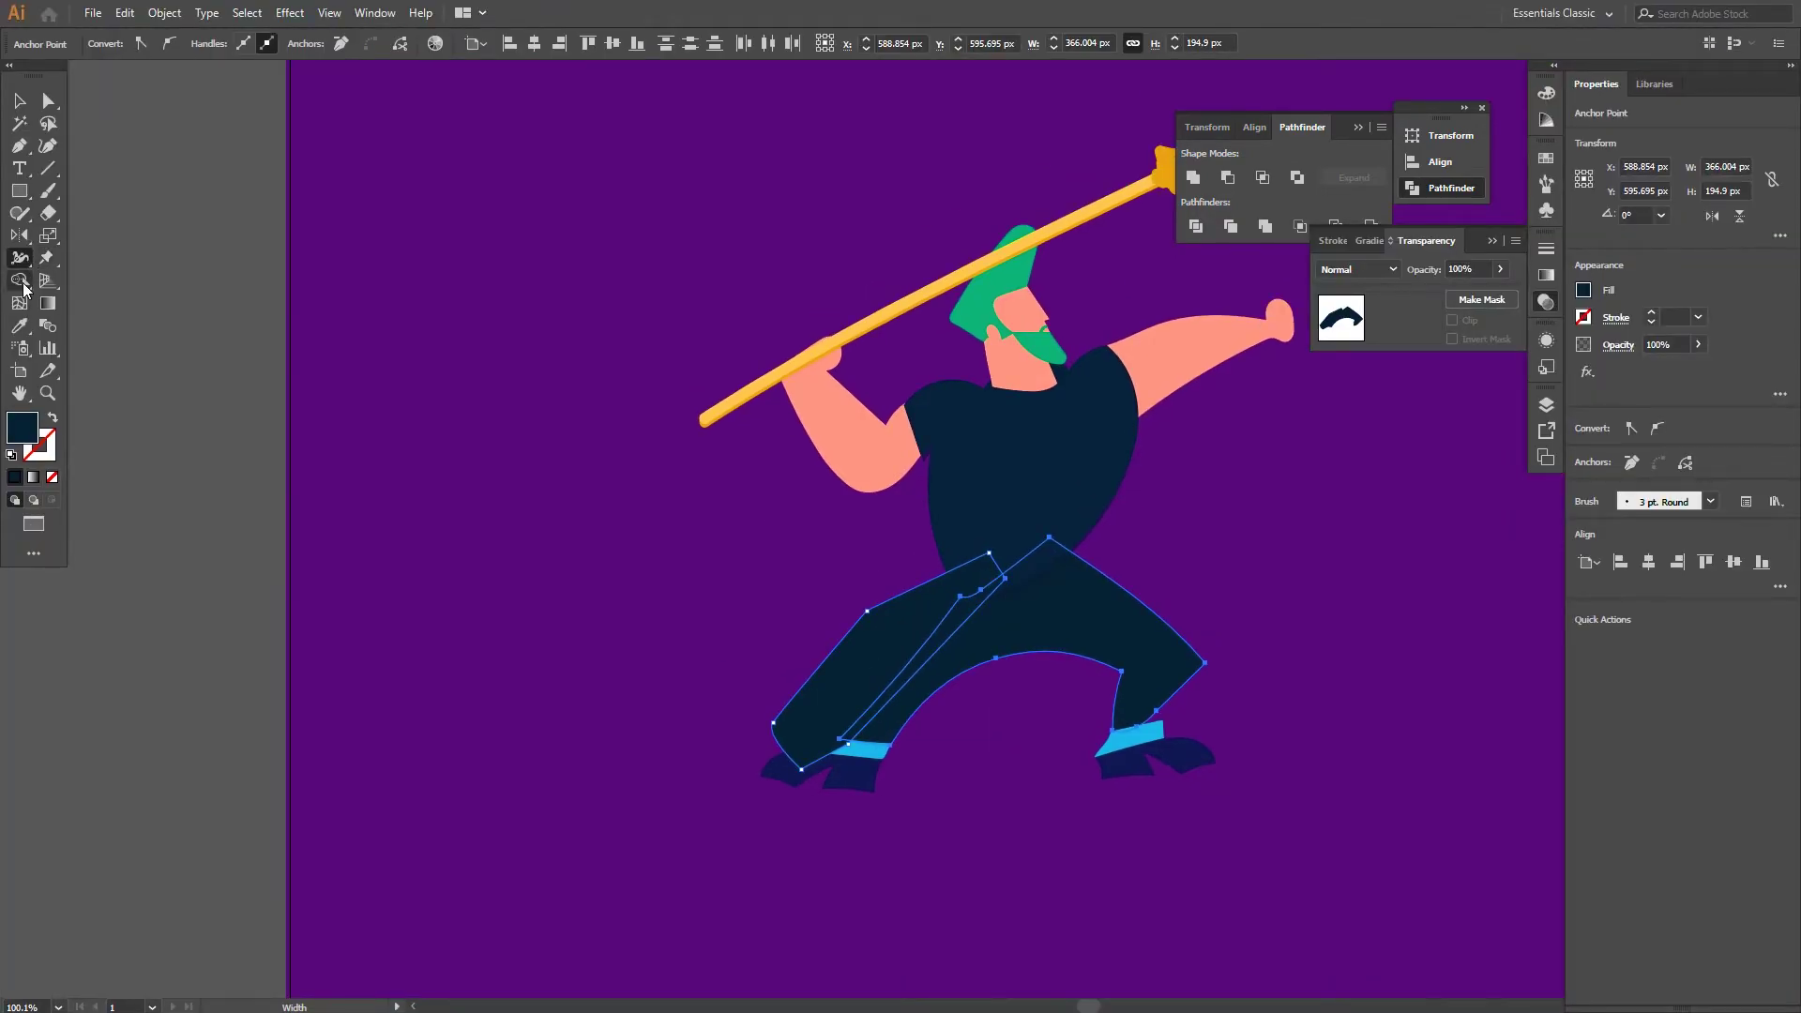
key("c")
left_click(19, 280)
left_click_drag(873, 694, 936, 635)
key("v")
left_click(906, 641)
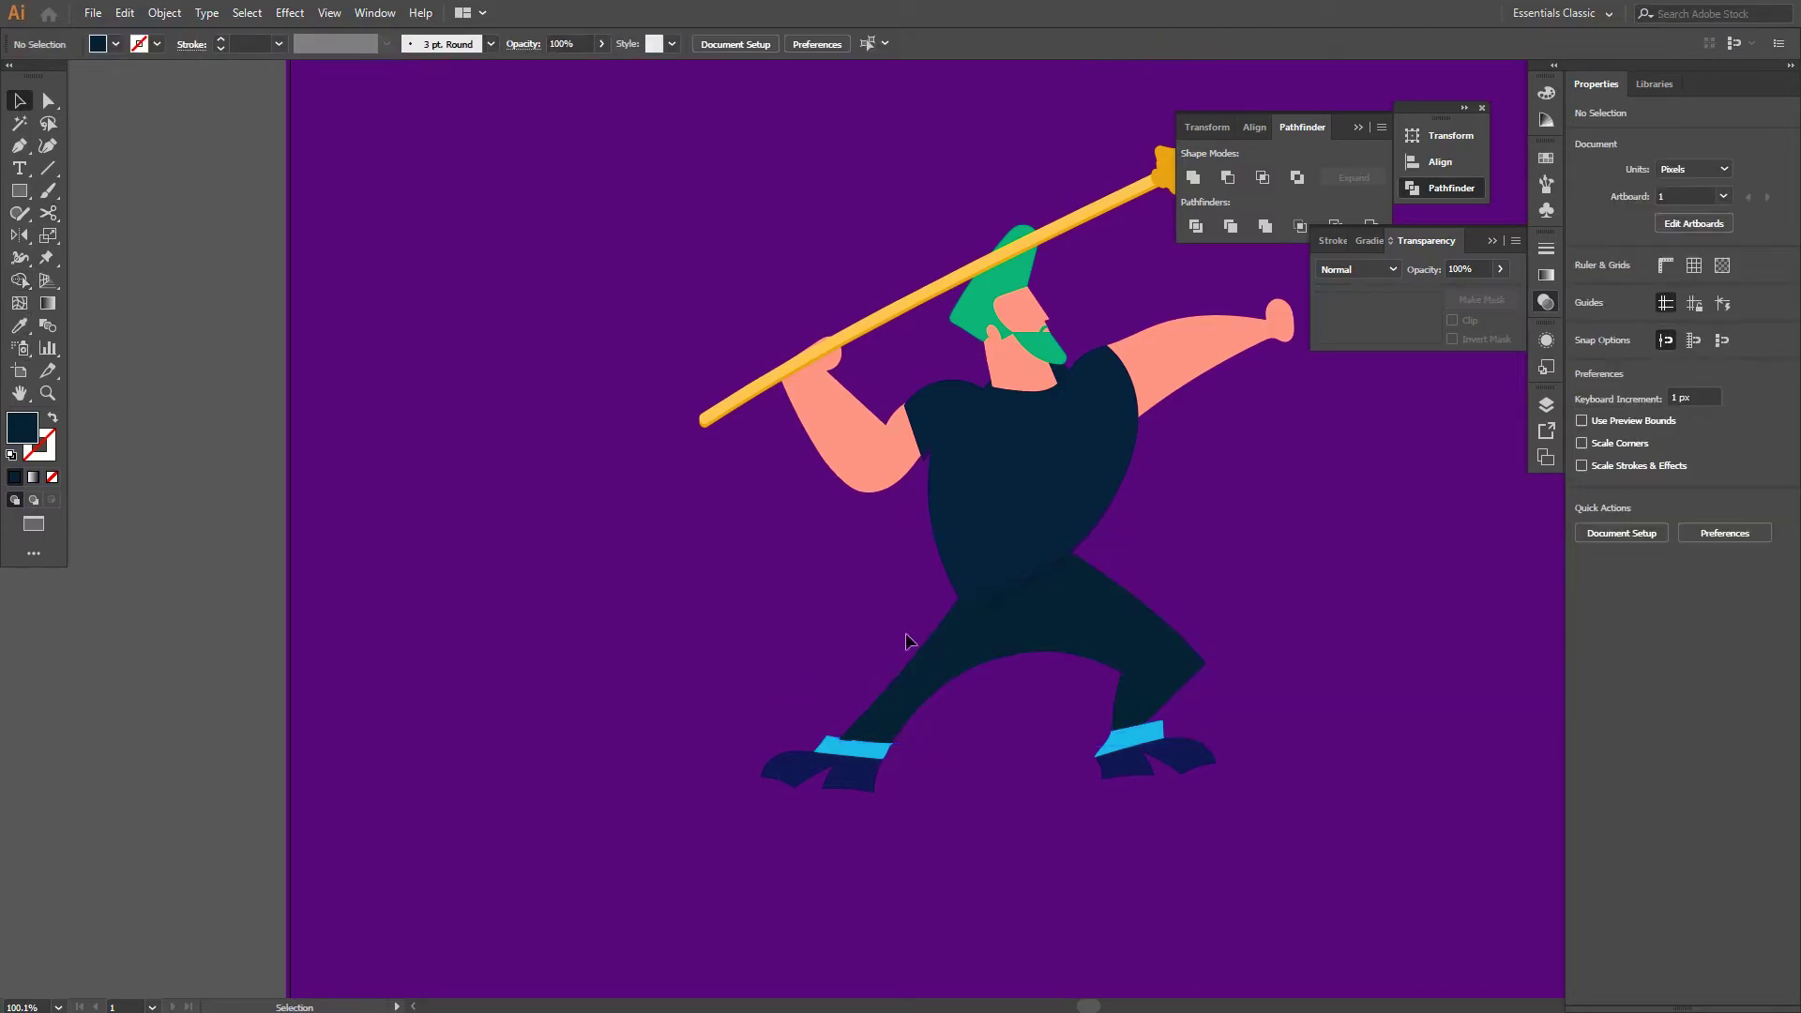
left_click(949, 651)
Select the thin shading strip on the left trouser leg, distinguishing it from the shirt
scroll(949, 647, "up", 3, "alt")
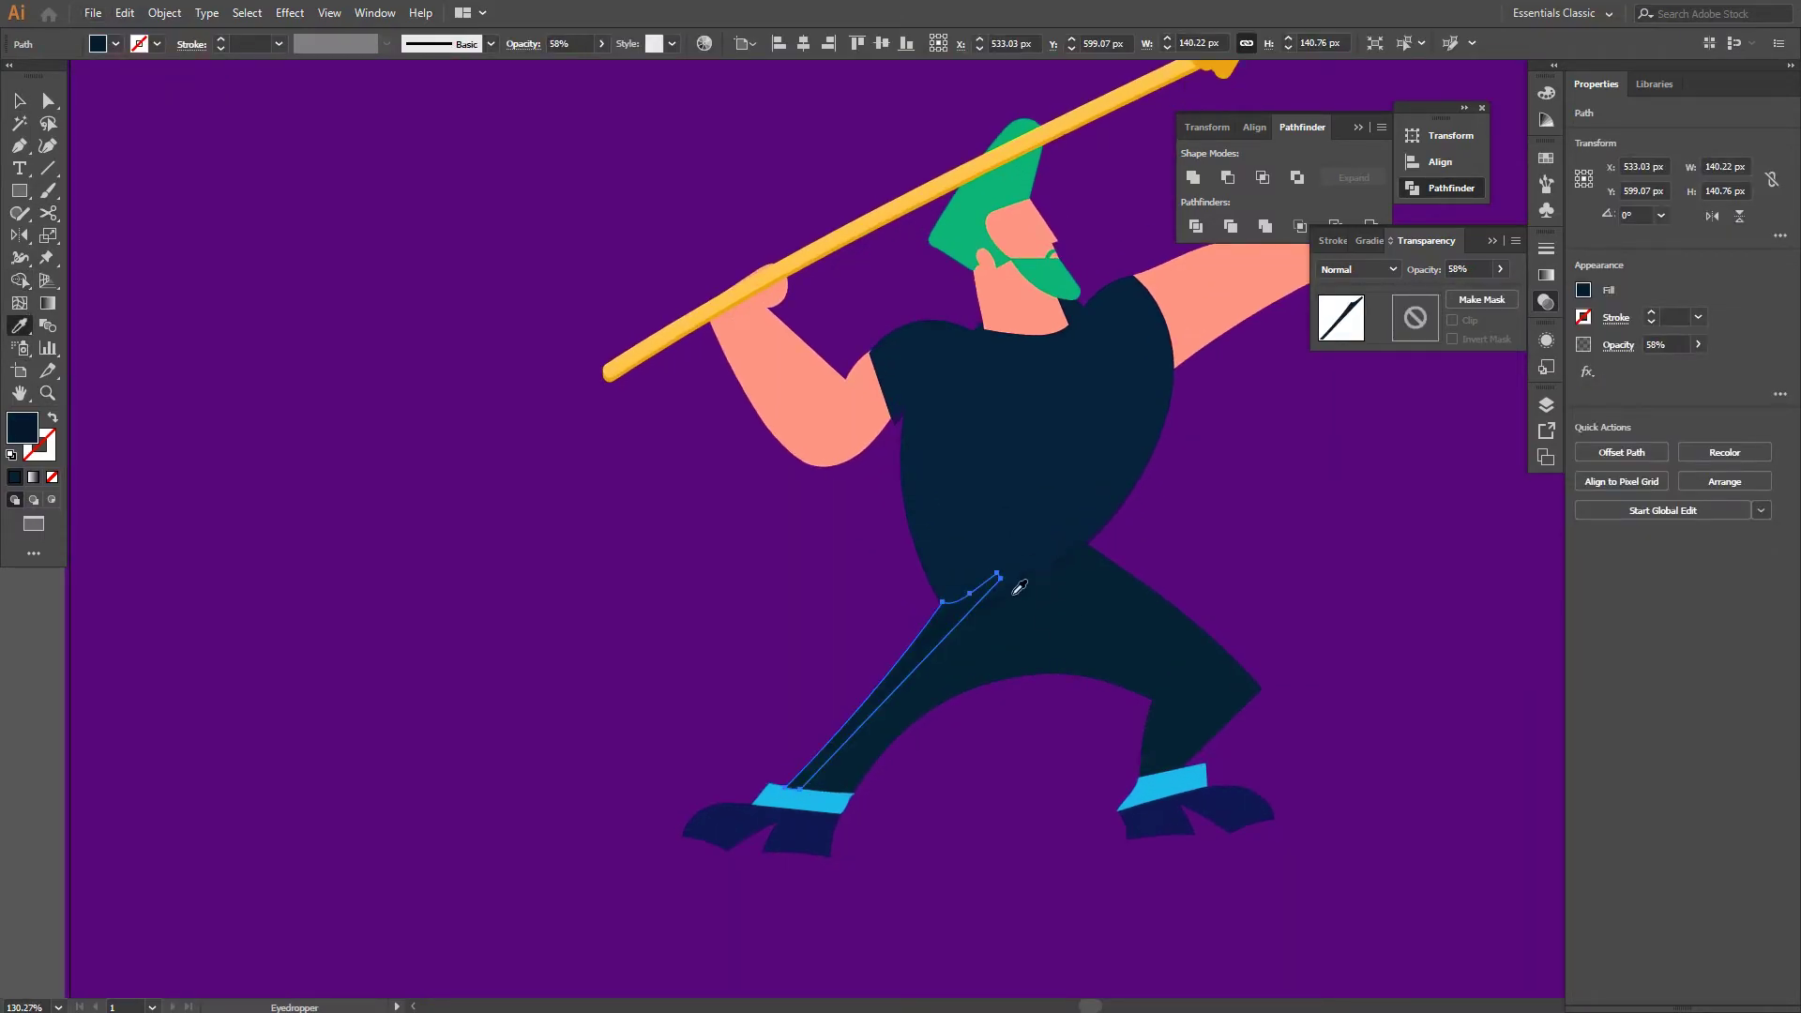
left_click(952, 640)
left_click(1234, 596)
left_click(952, 643)
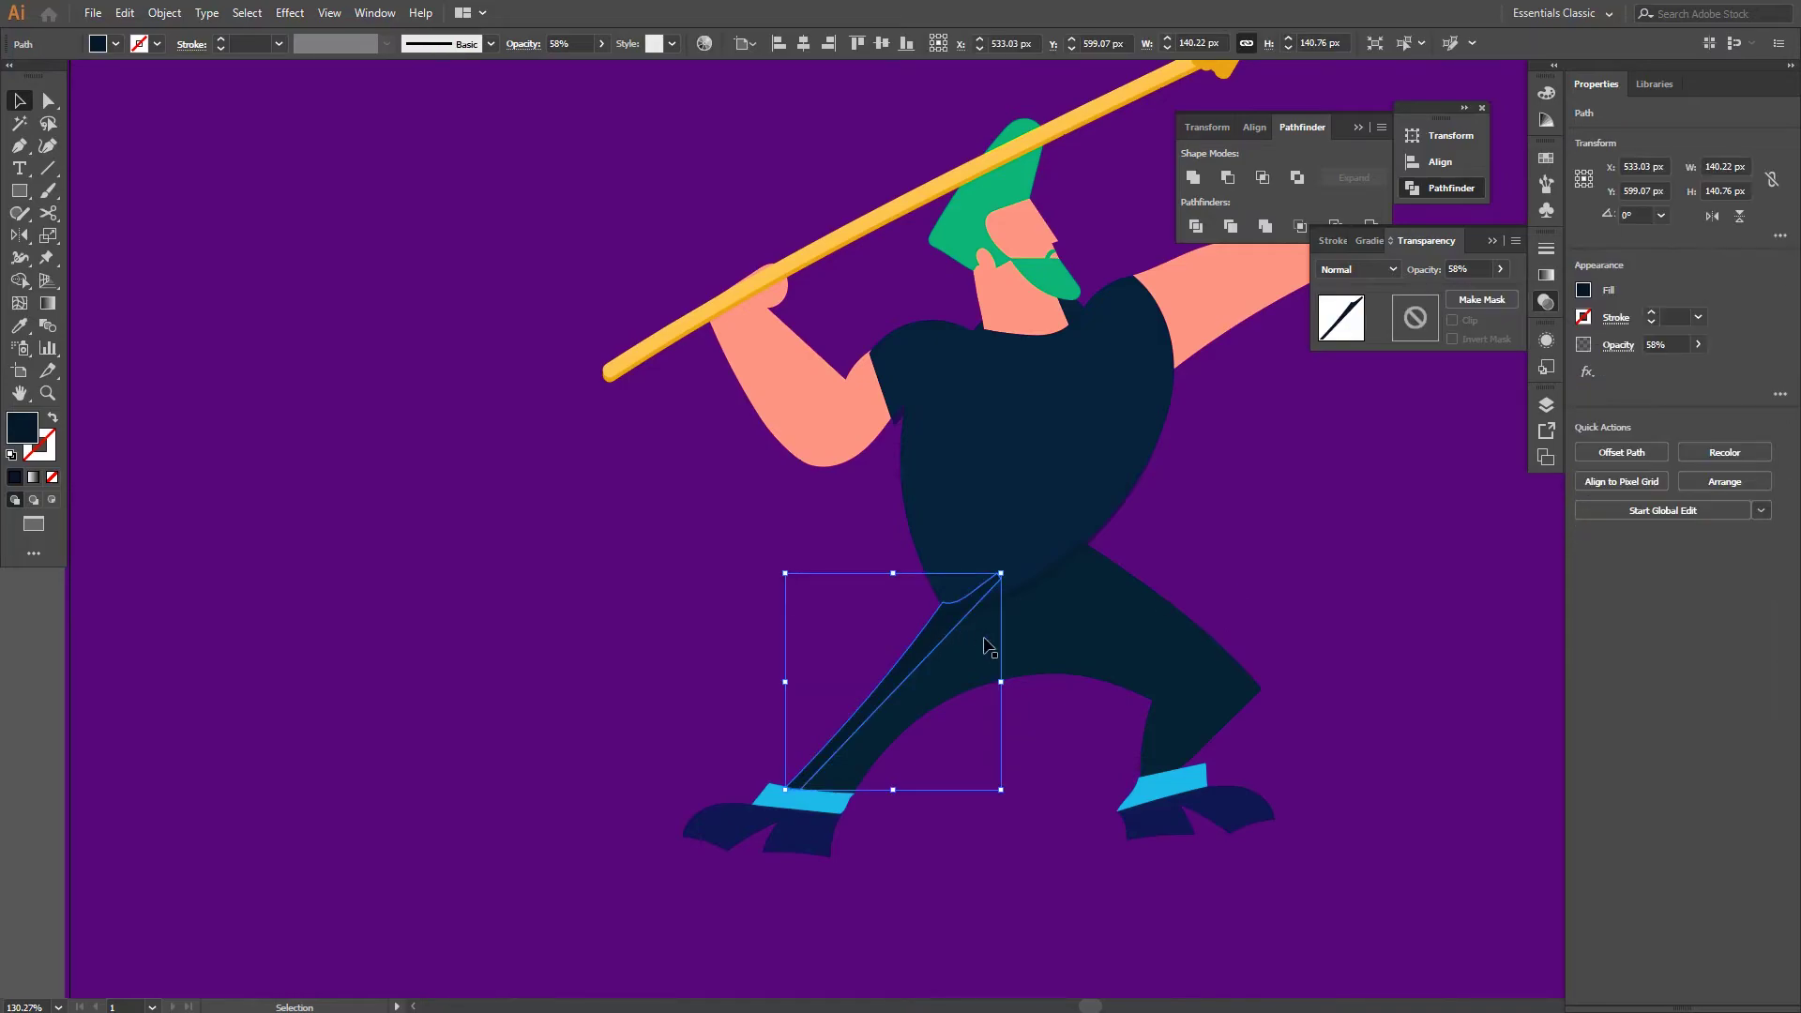
left_click(751, 692)
left_click(1037, 531)
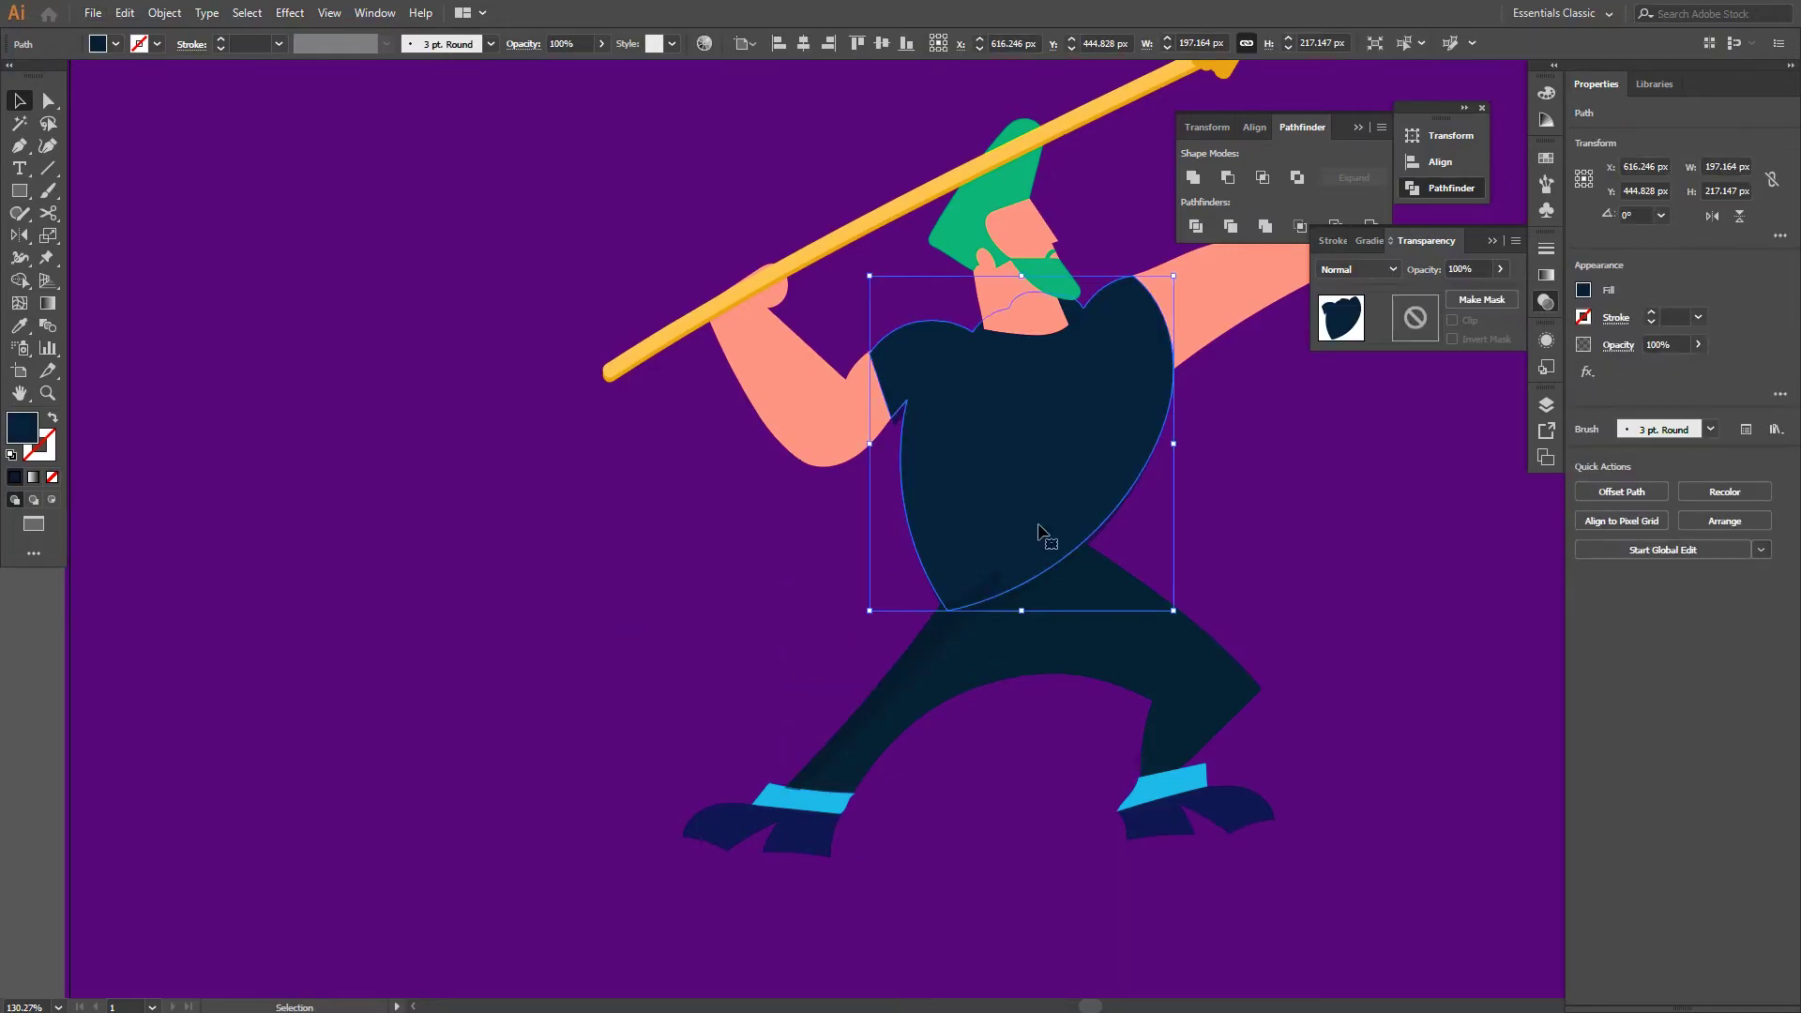
left_click(931, 636)
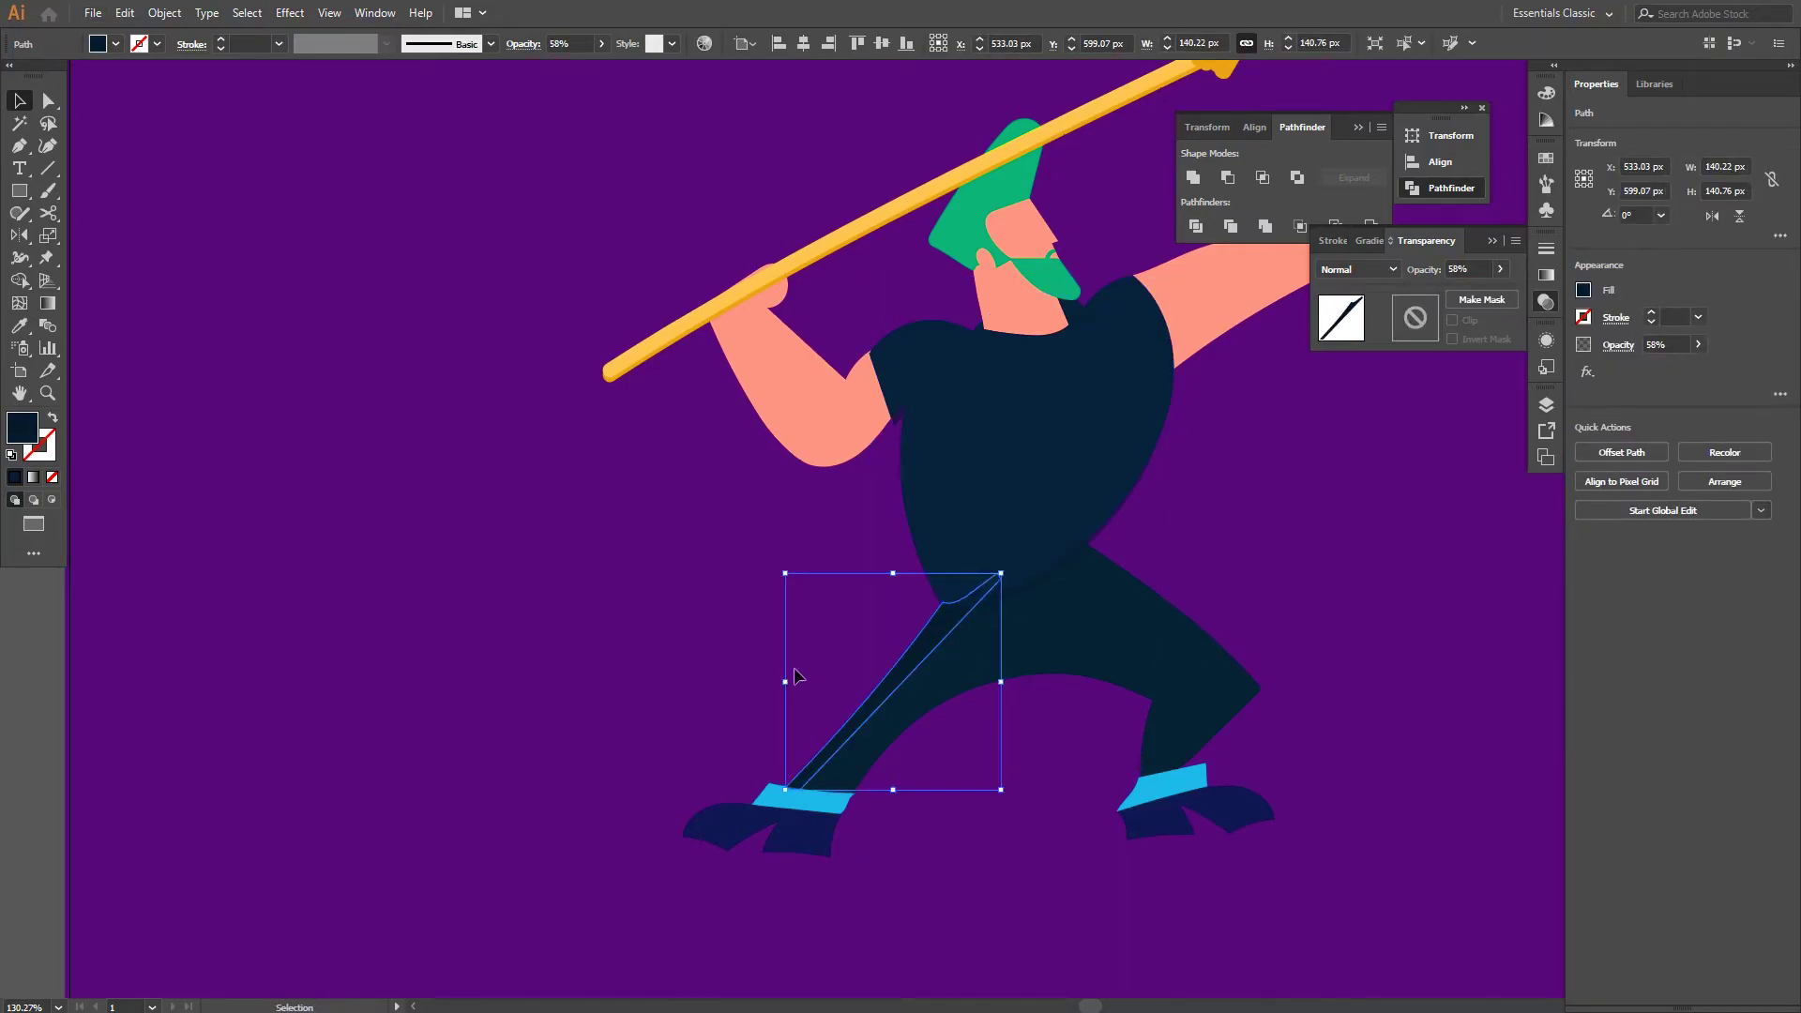
left_click(882, 629)
Set the leg strip to 18% opacity and draw a closed shading shape over the shirt's left edge
left_click_drag(1442, 293, 1439, 292)
left_click(1336, 559)
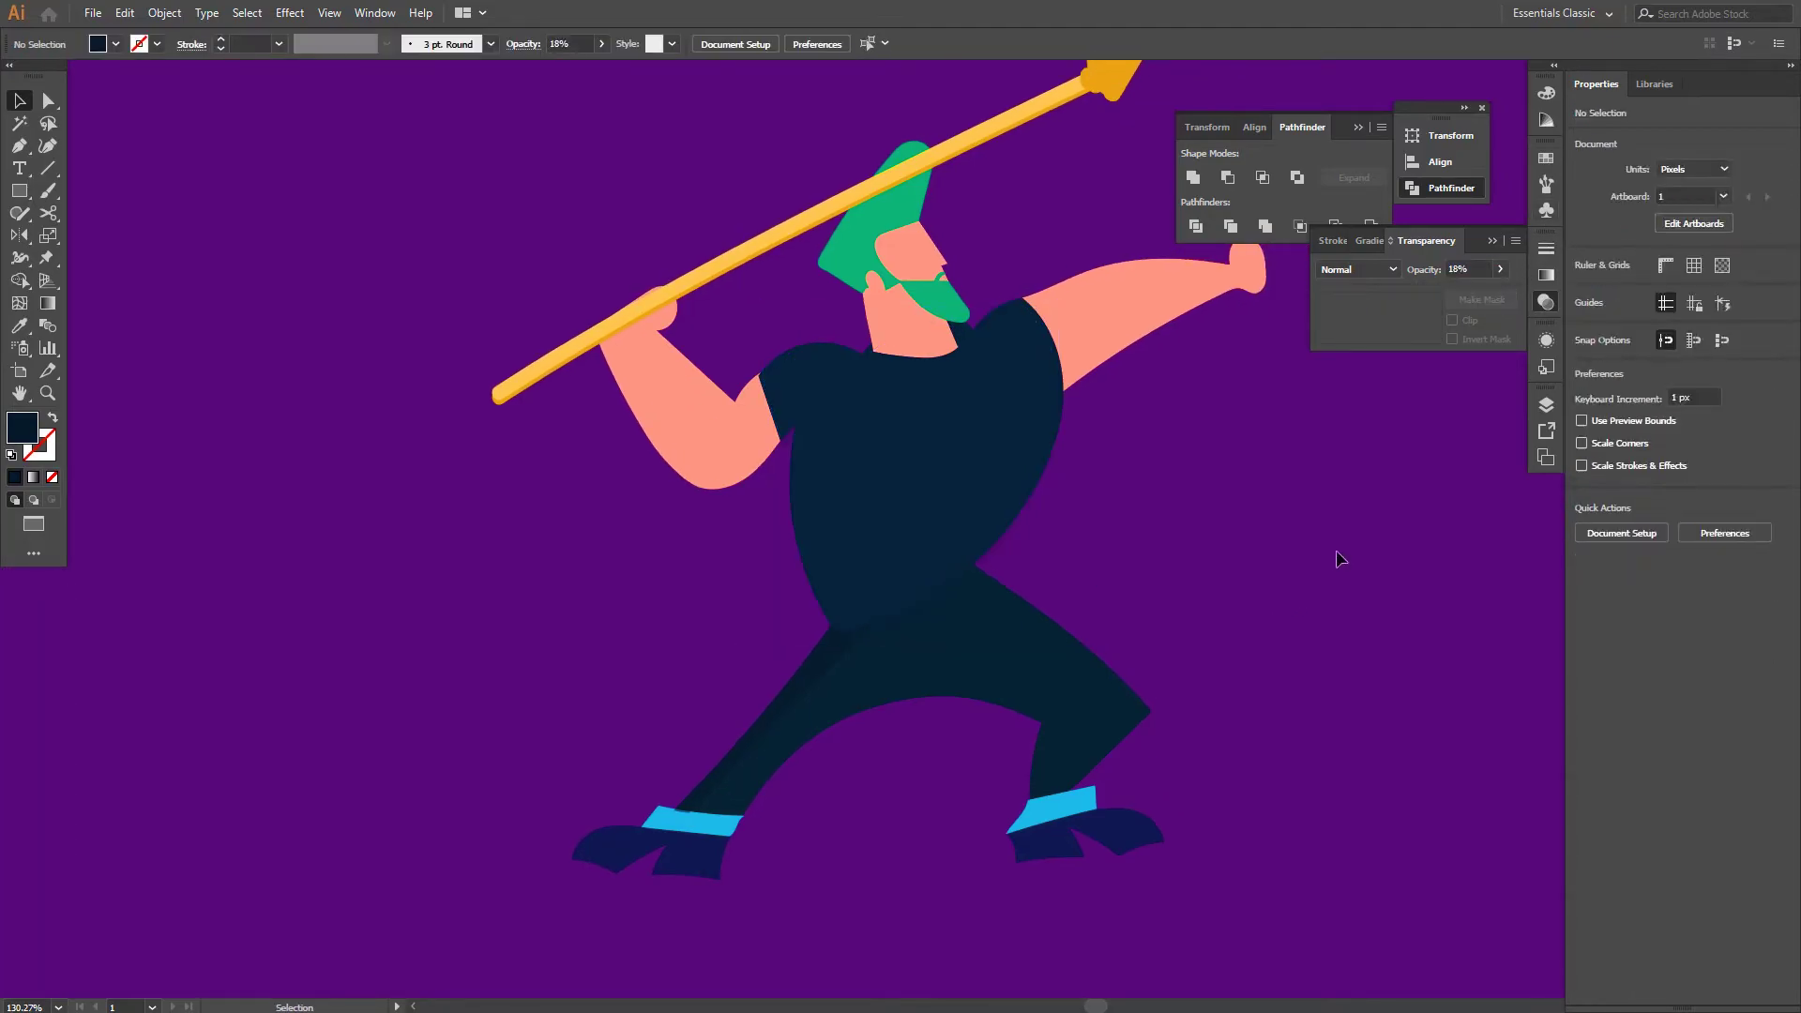
key("p")
left_click(768, 421)
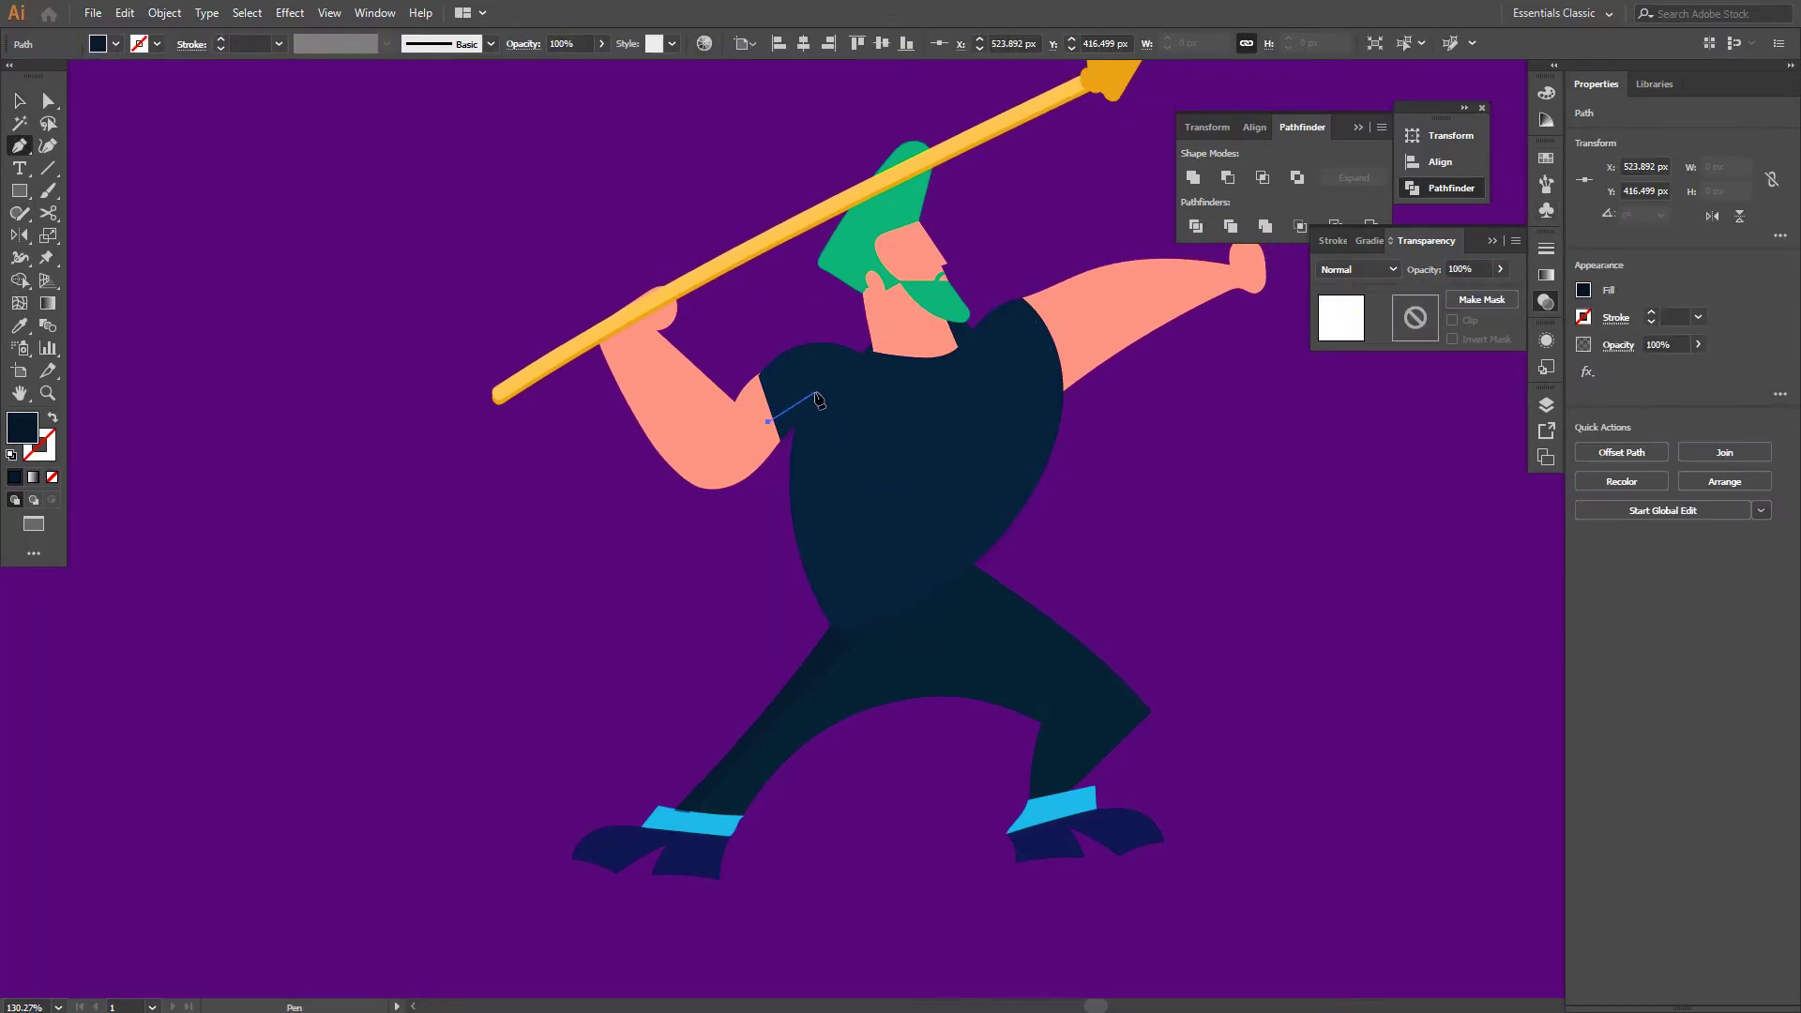
left_click(817, 390)
left_click_drag(846, 654, 901, 722)
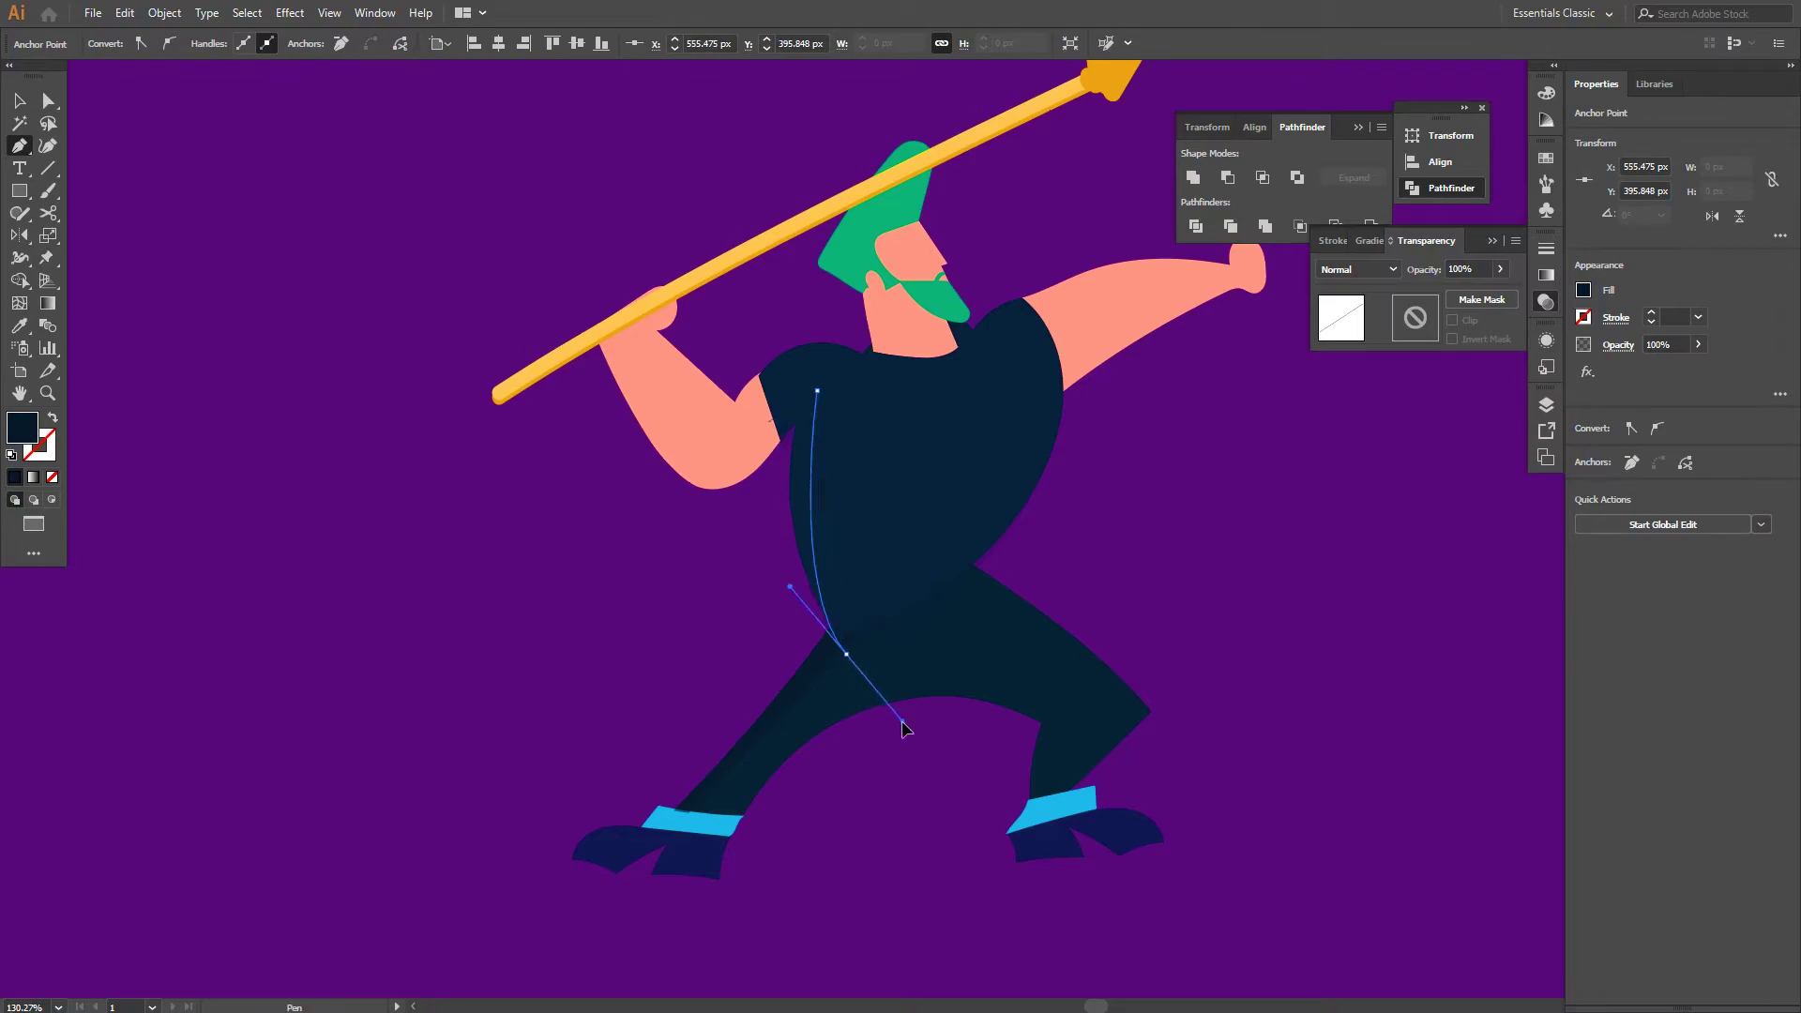
left_click(686, 708)
left_click(768, 422)
Merge the shading shape into the shirt with Shape Builder to form a darker strip
key("v")
left_click(938, 422, "shift")
key("ctrl+7")
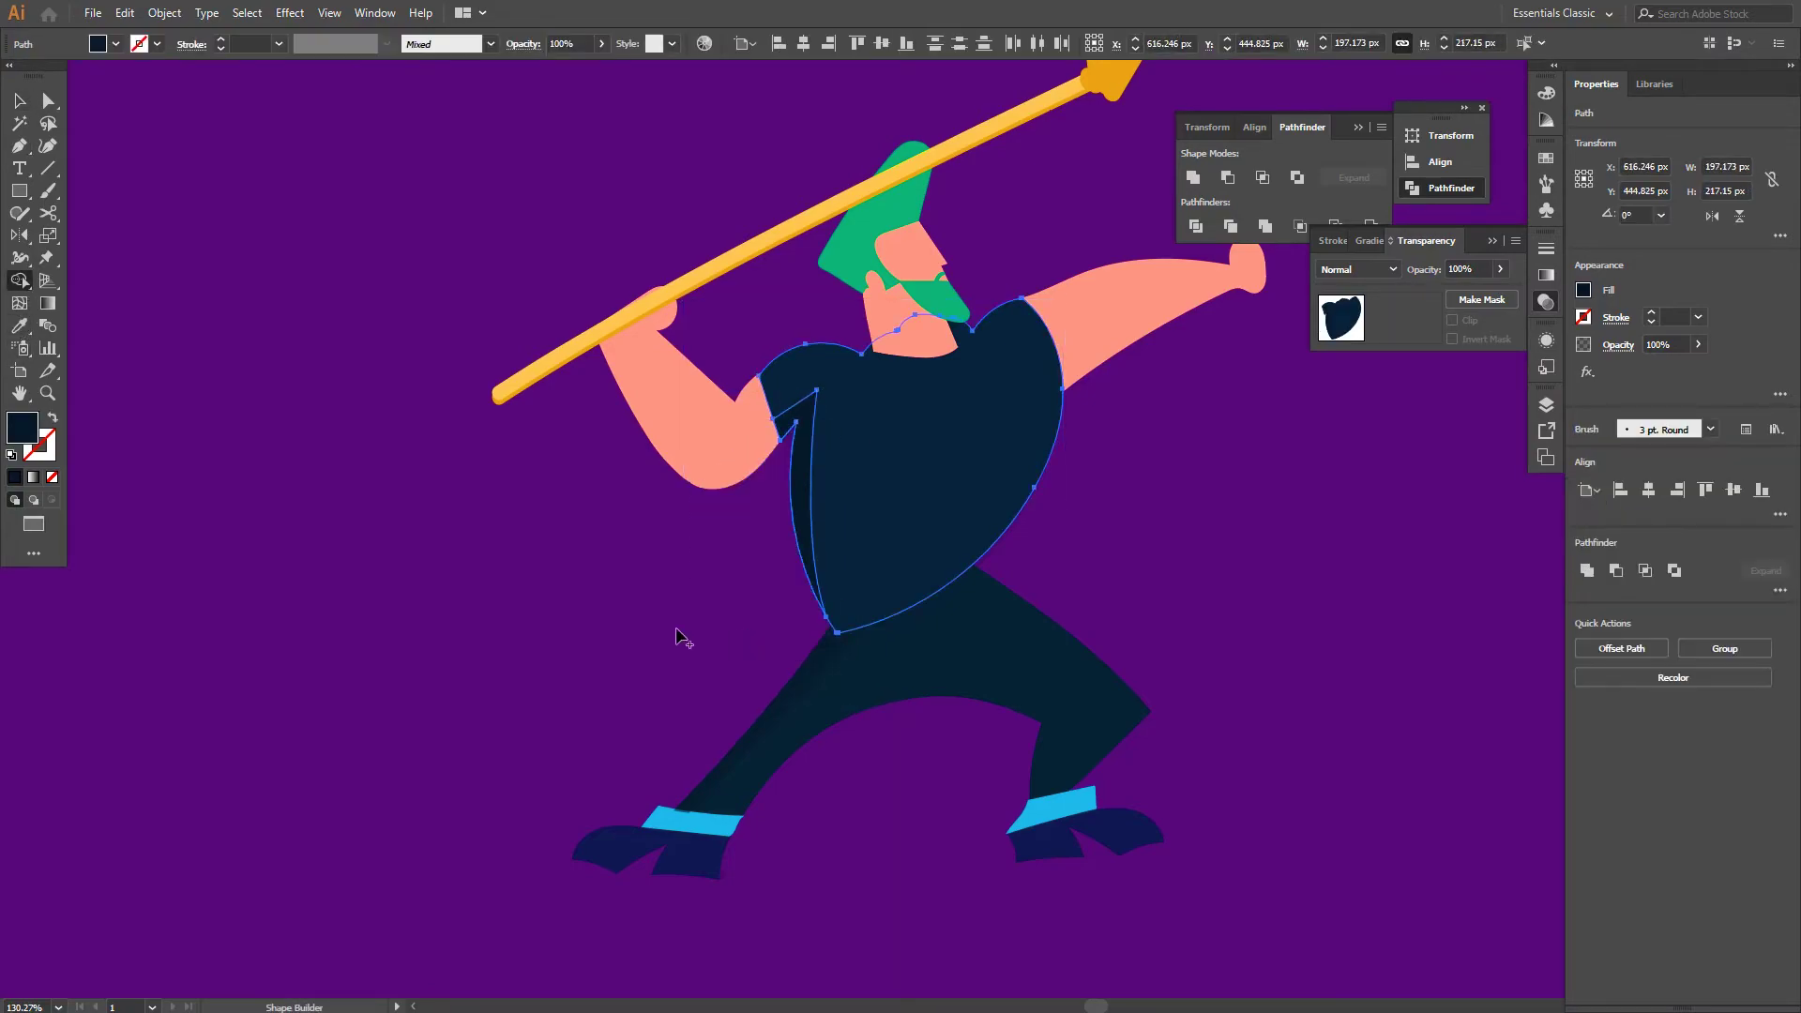
left_click(1174, 565)
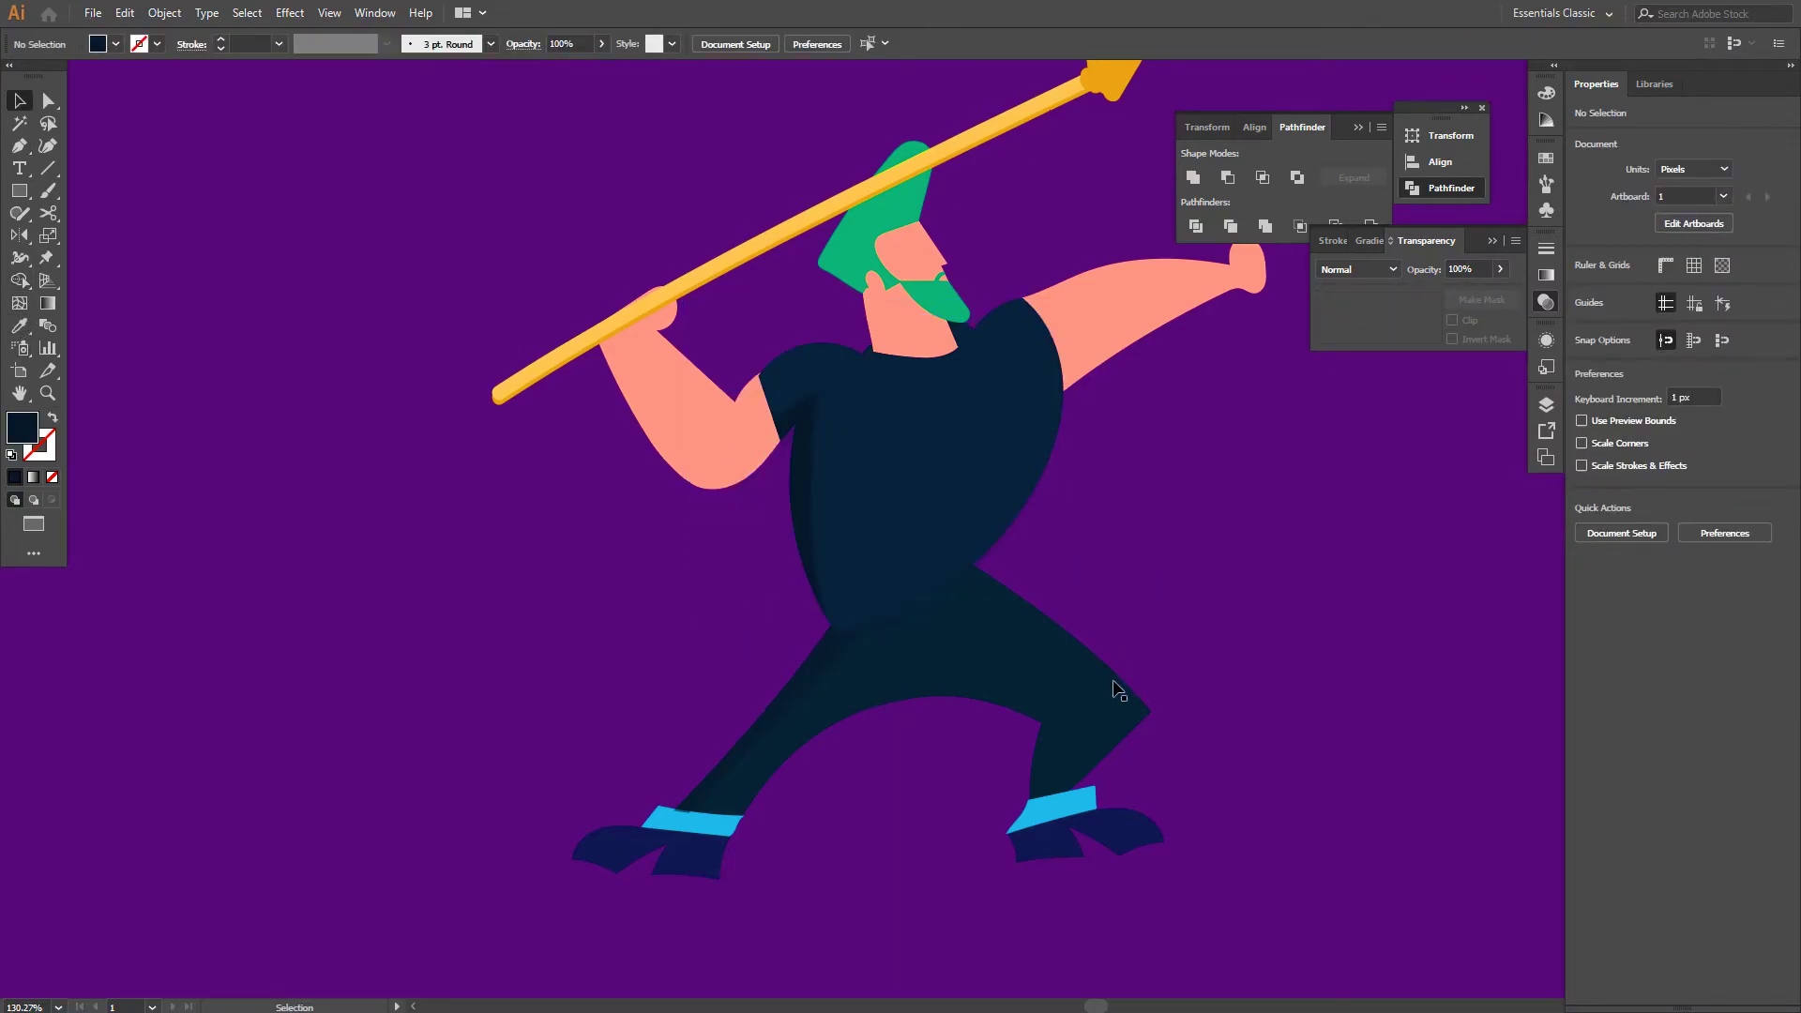
scroll(1107, 694, "down", 2)
Recolour the cuffs and the purple background dark teal with the Eyedropper
left_click(750, 826)
left_click(1116, 825, "shift")
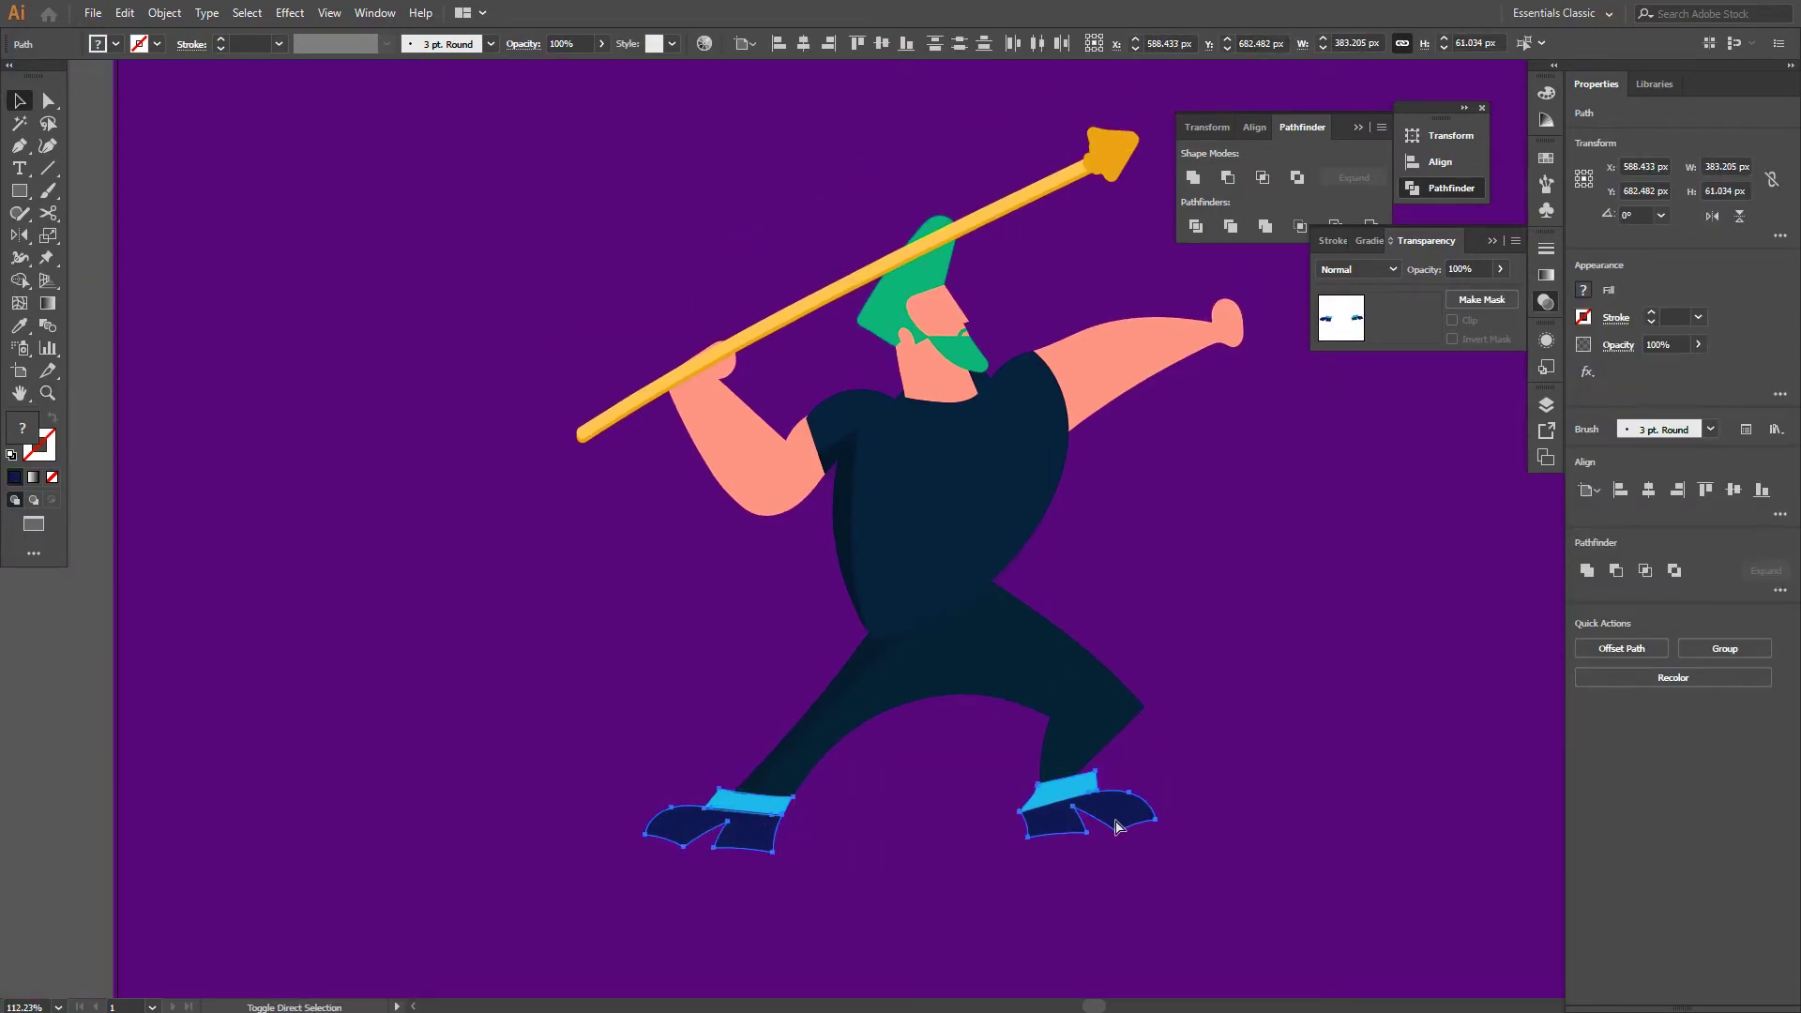
scroll(1116, 826, "down", 2)
left_click(825, 821)
scroll(1157, 771, "up", 2)
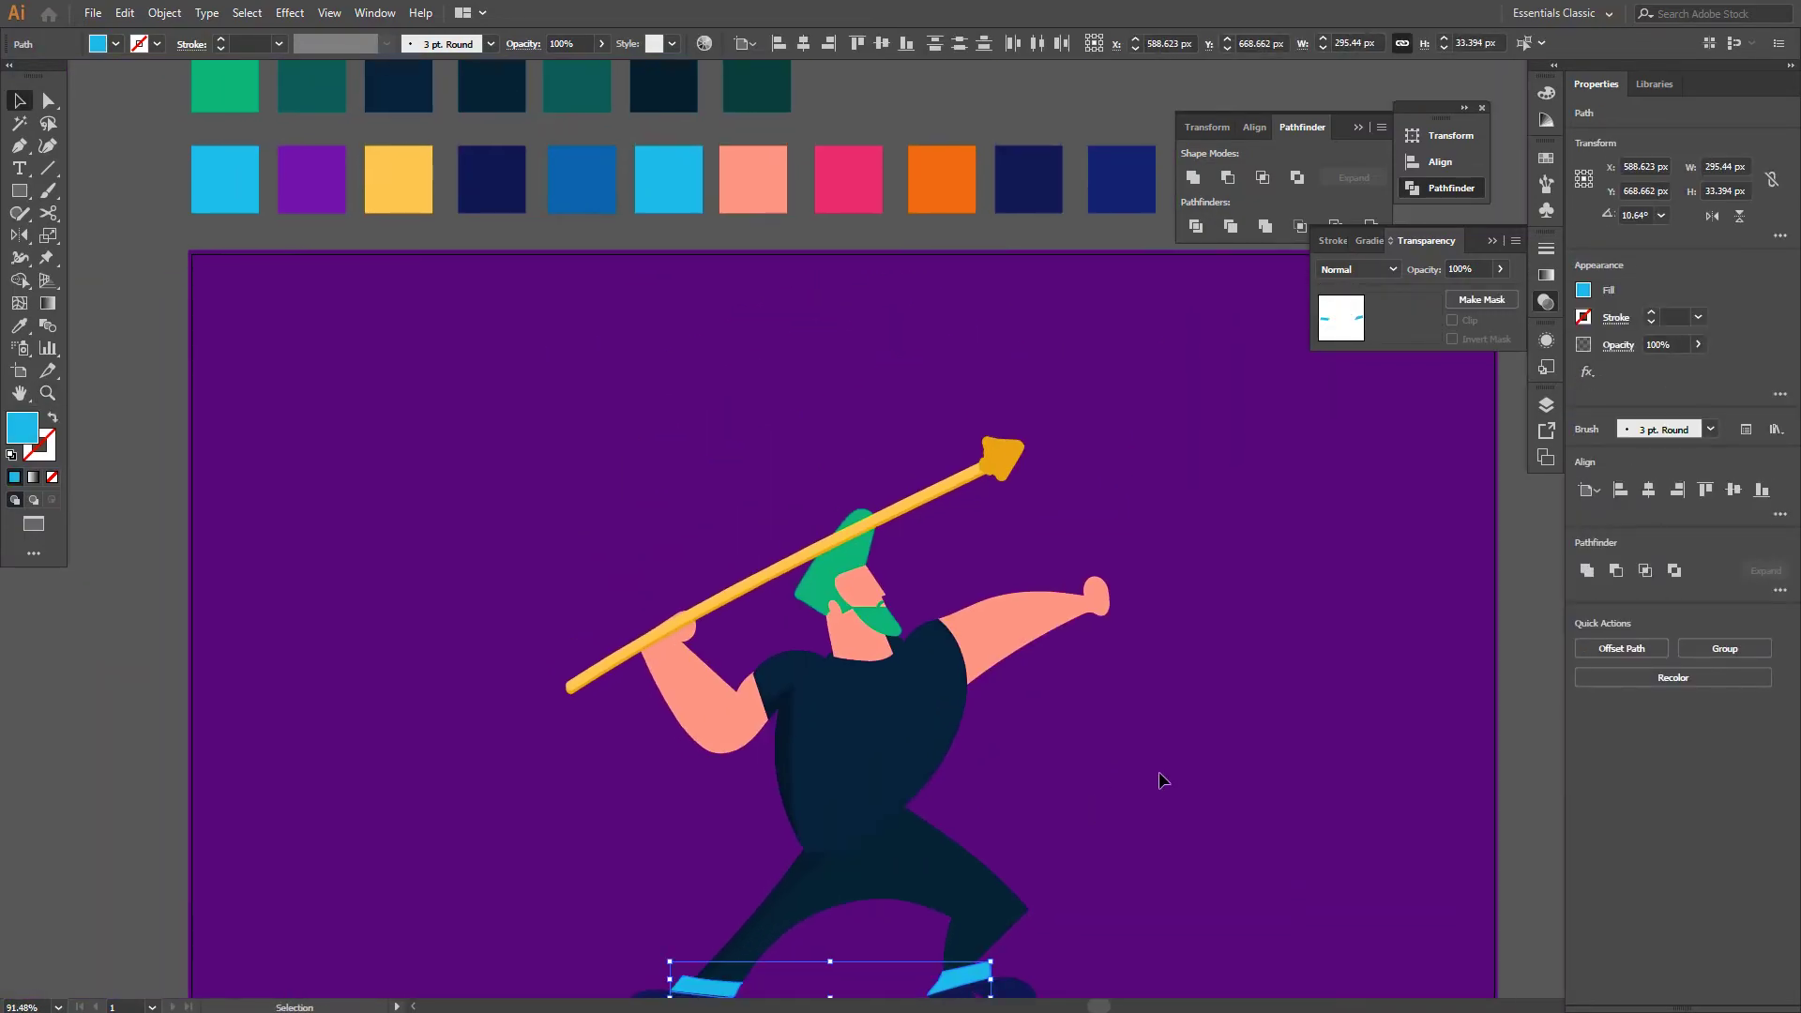
key("i")
left_click(318, 87)
left_click(756, 385, "ctrl")
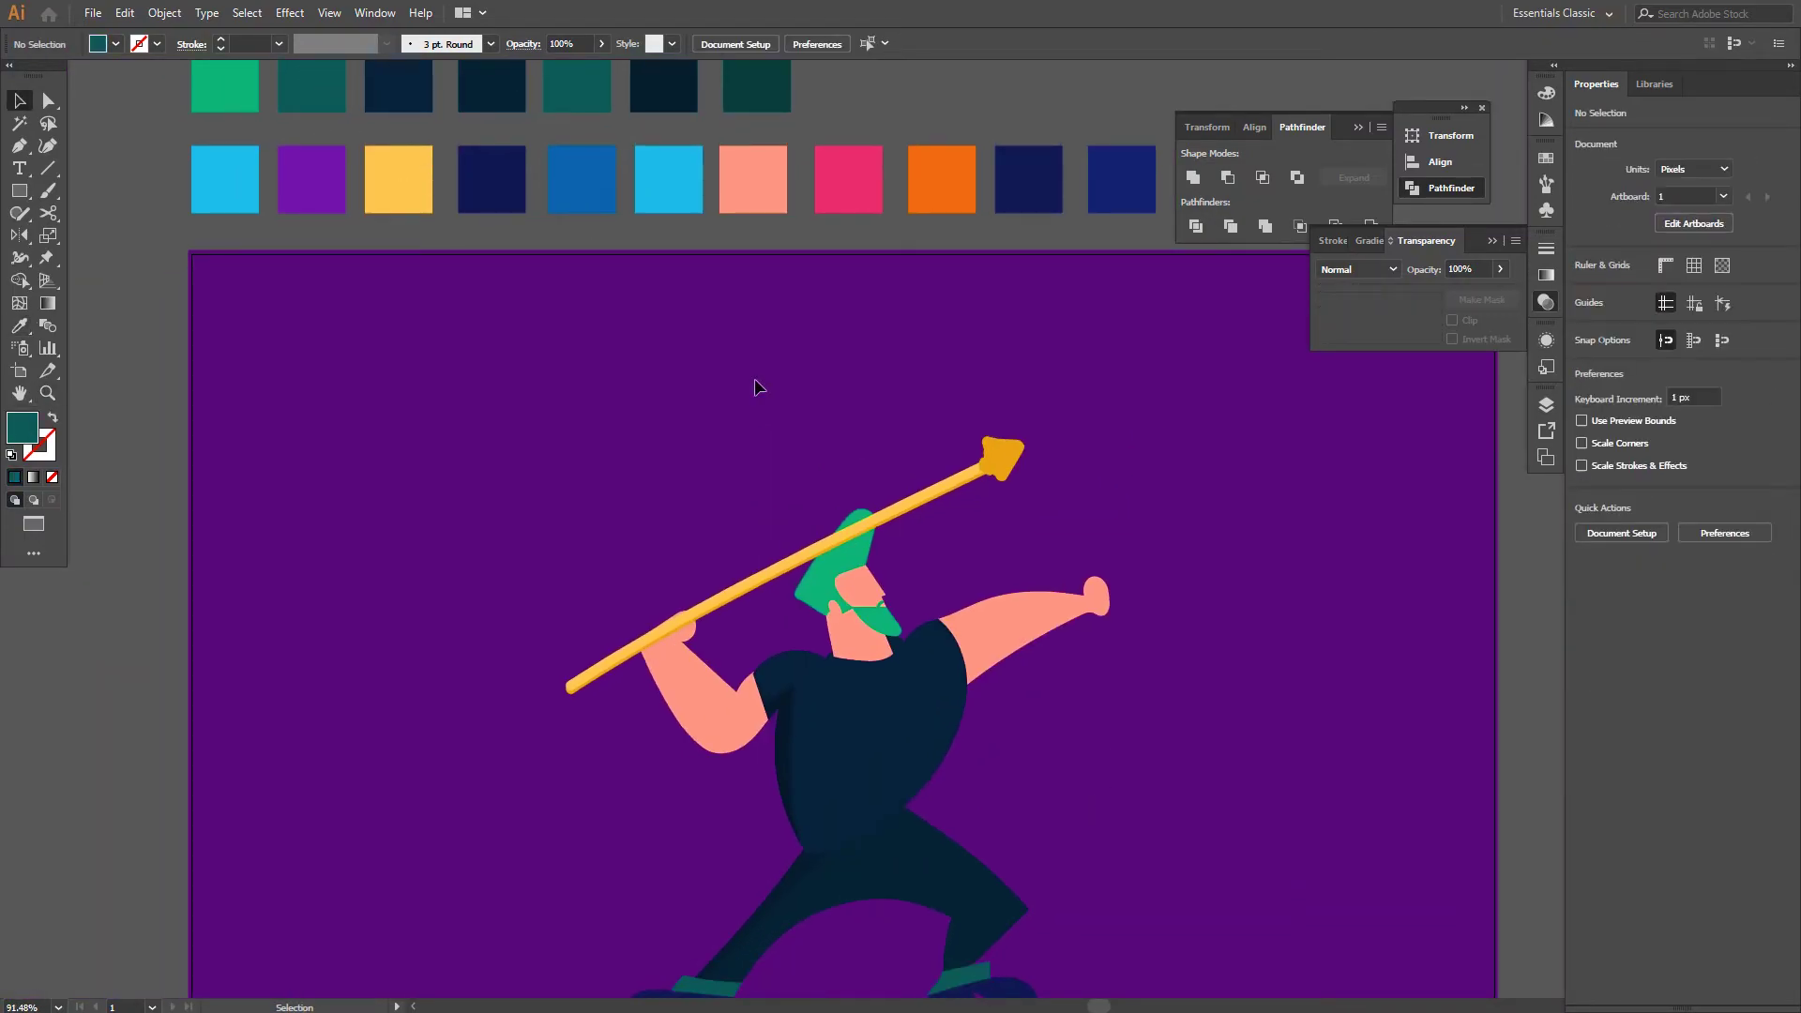
left_click(756, 75)
Eyedrop the dark navy shirt colour onto both shoes
key("v")
scroll(563, 350, "up", 2)
left_click(947, 848)
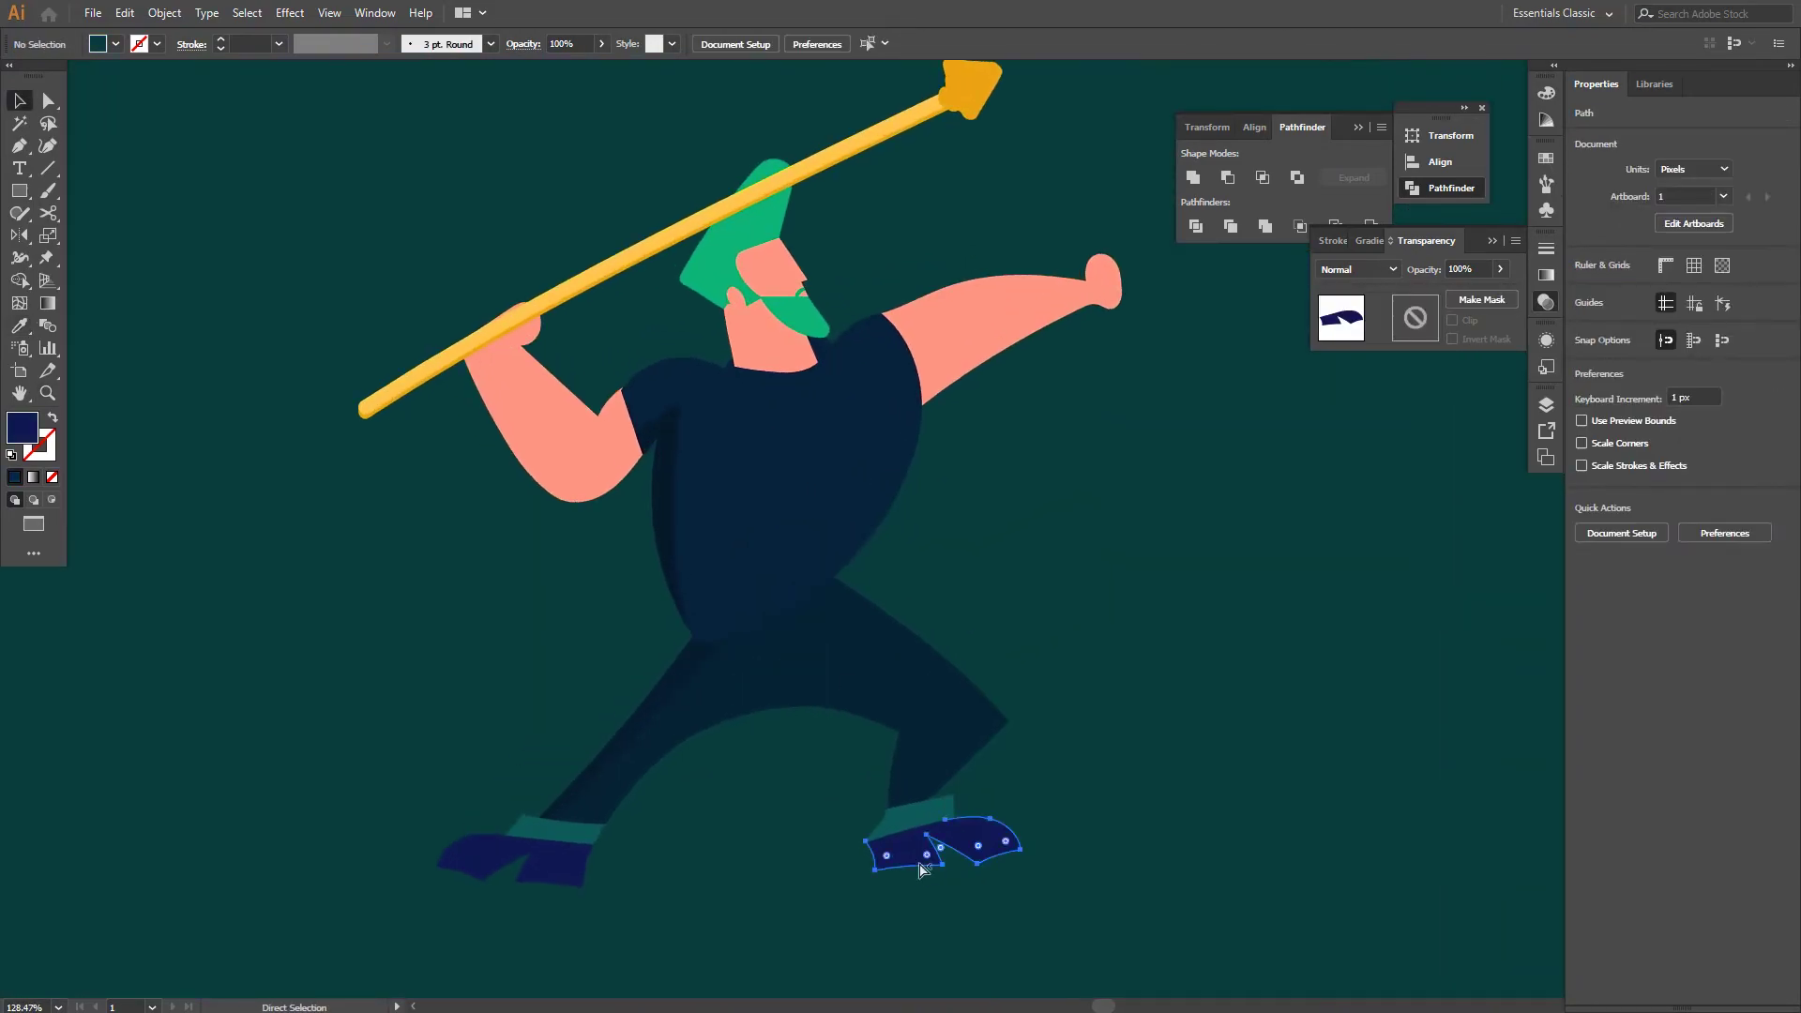
key("i")
left_click(683, 616)
key("ctrl+shift+a")
key("z")
left_click_drag(1060, 579, 877, 600)
Draw a large circle around the upper body, stack it just above the background, and fill it teal
key("l")
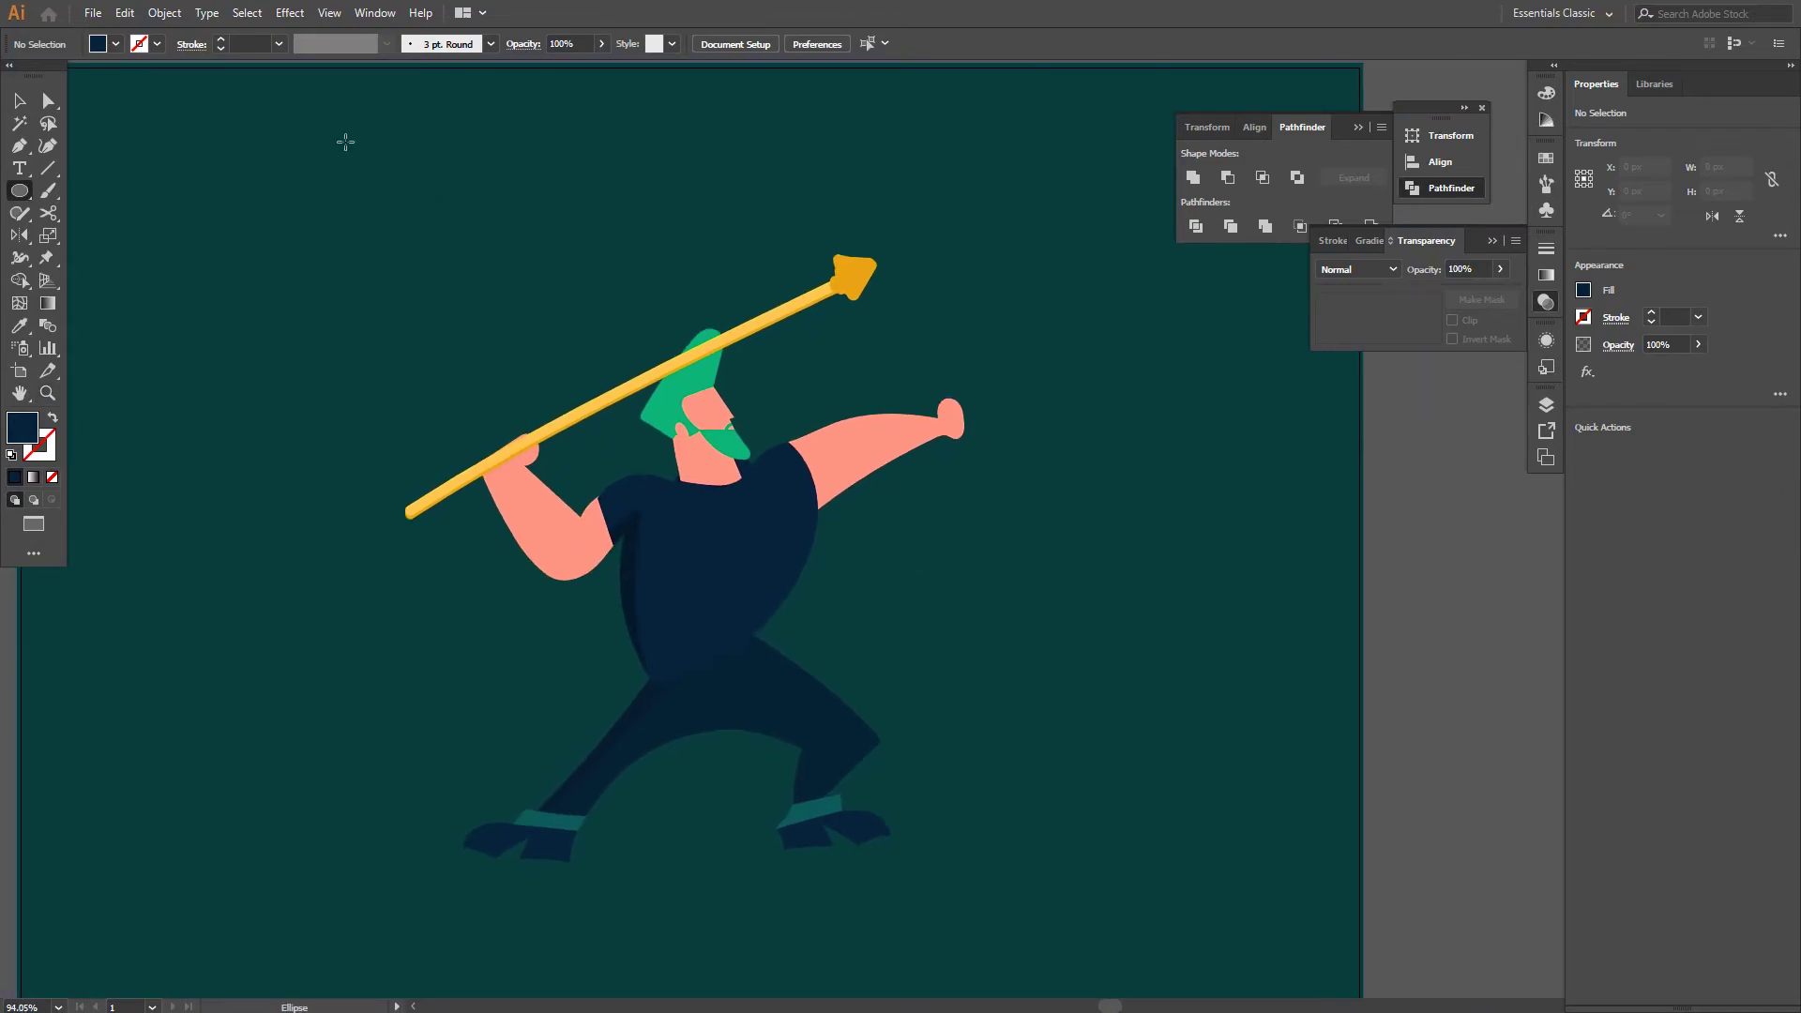
mouse_move(411, 120)
left_mouse_down()
mouse_move(939, 556)
mouse_move(931, 602)
left_mouse_up()
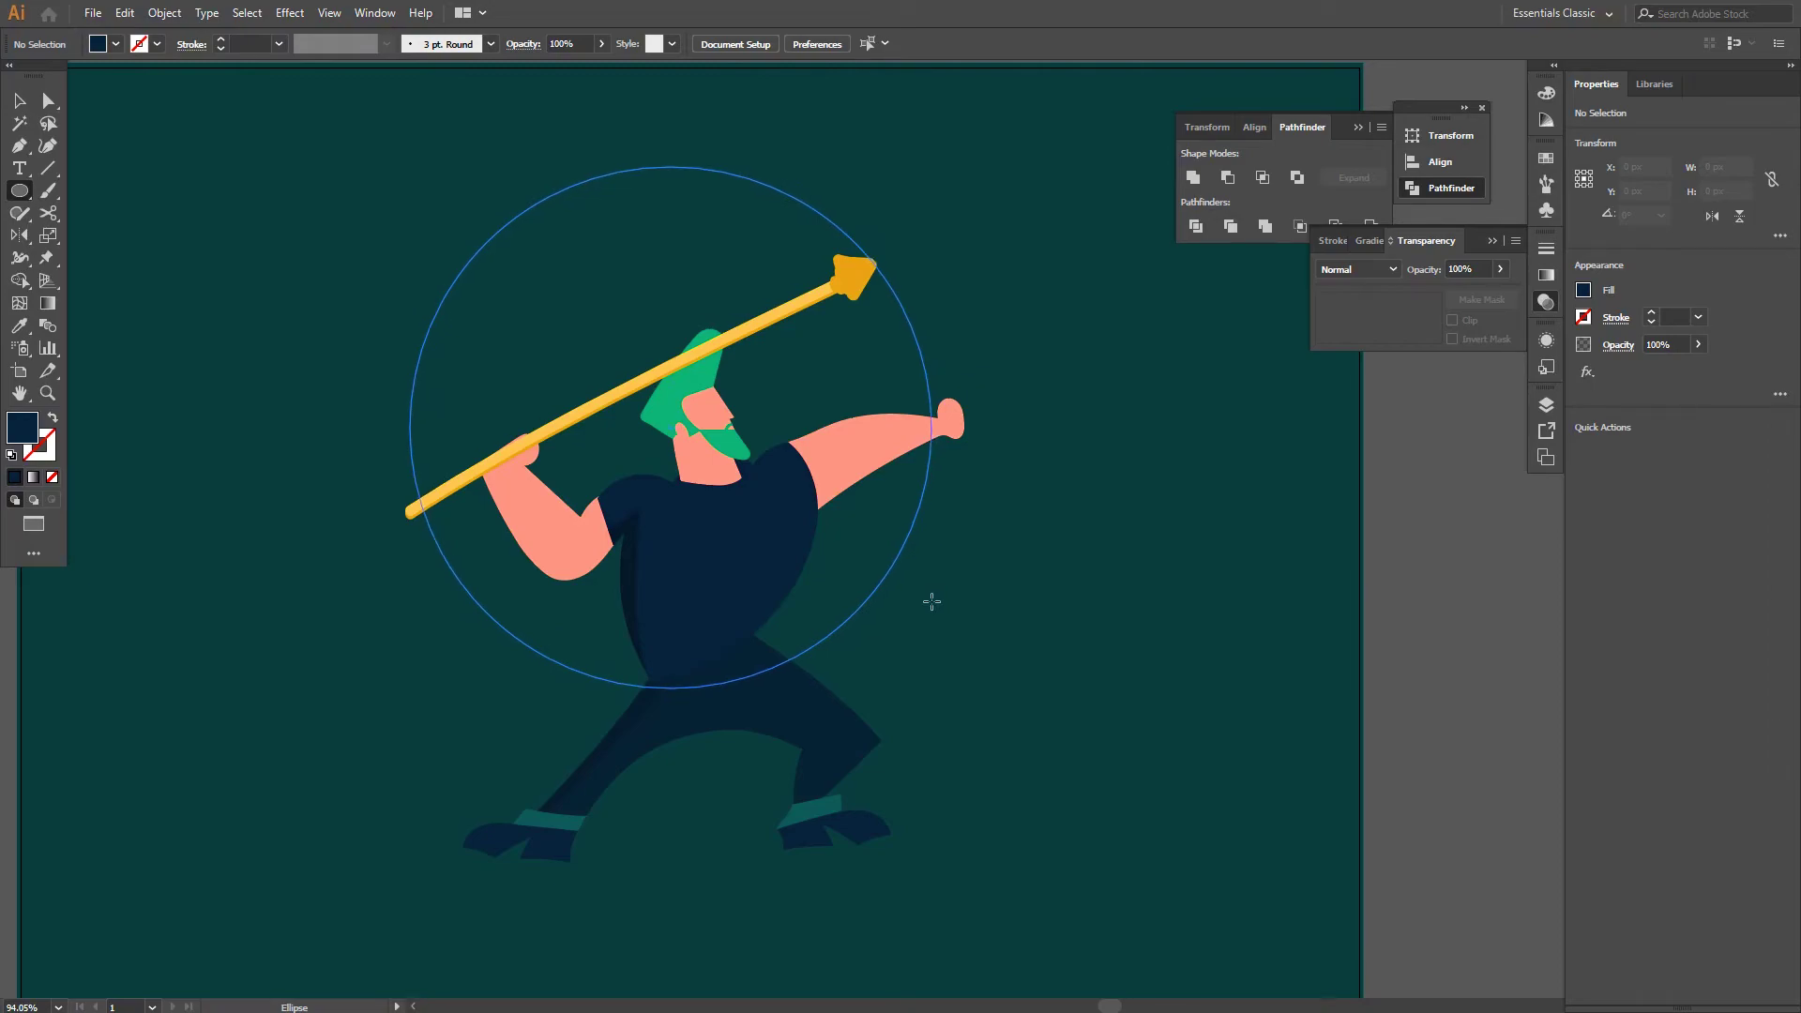
left_click_drag(932, 601, 933, 623)
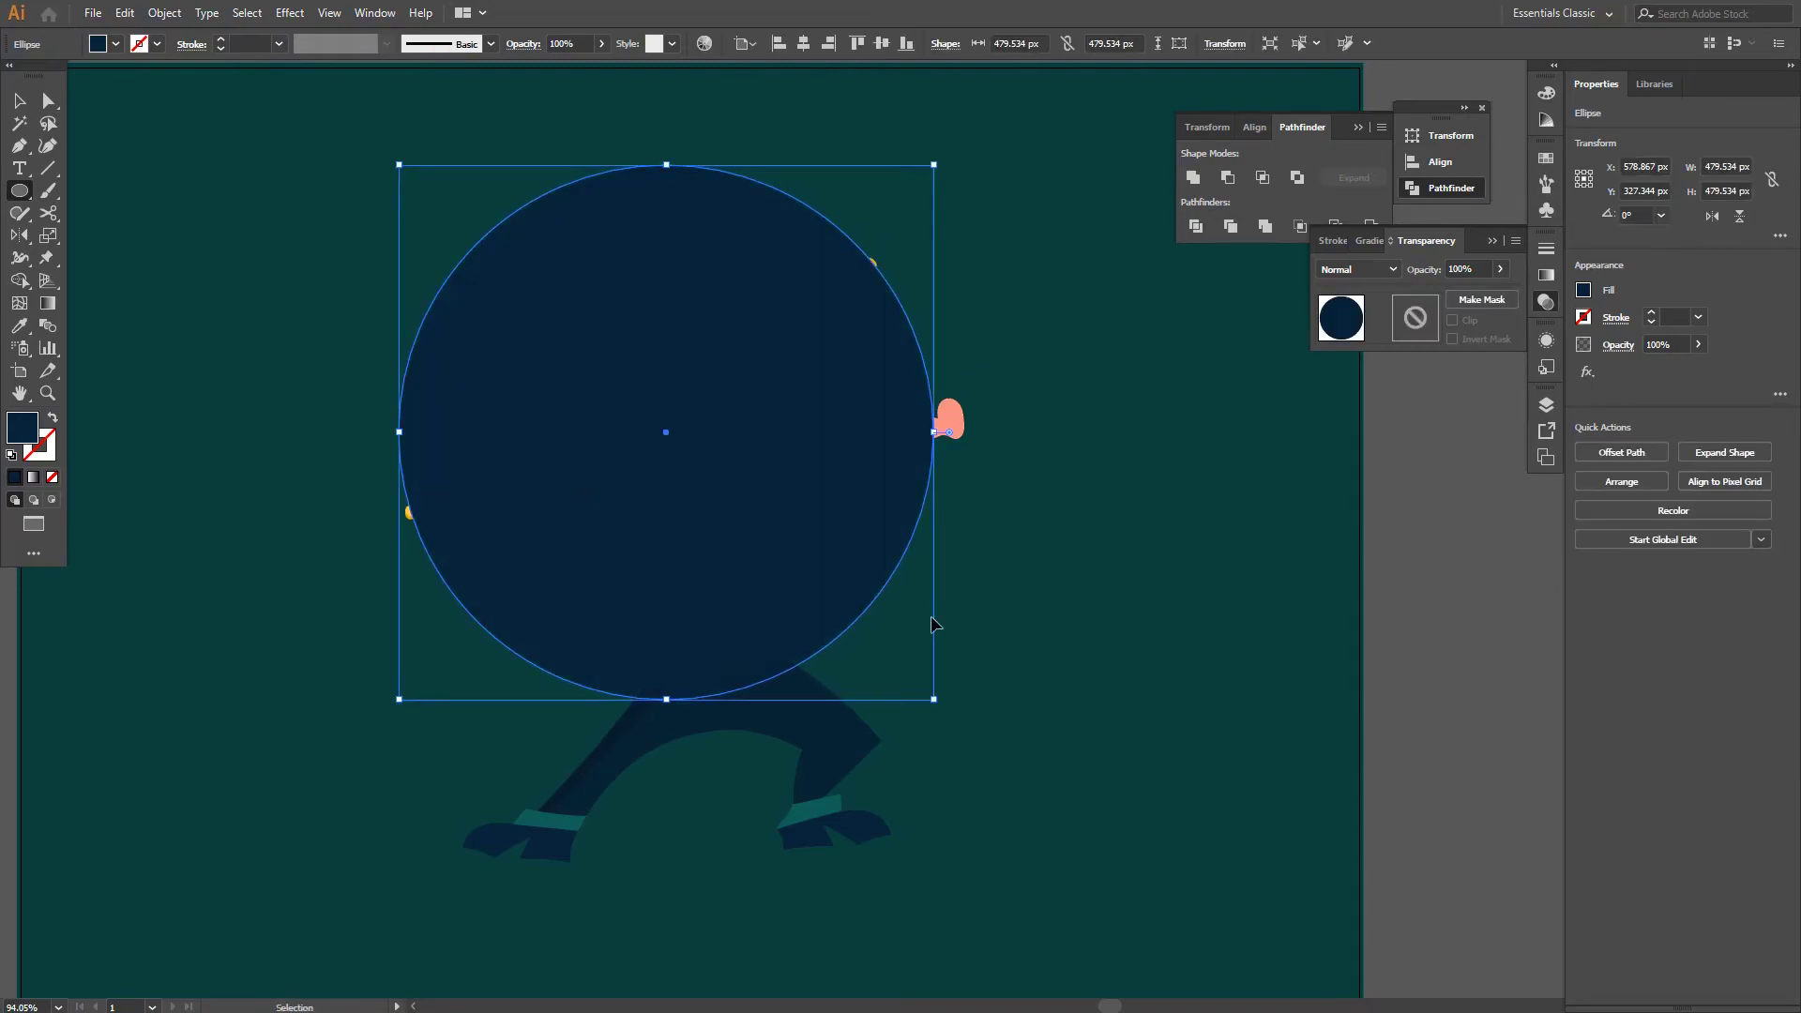
key("ctrl+shift+bracketleft")
key("ctrl+bracketright")
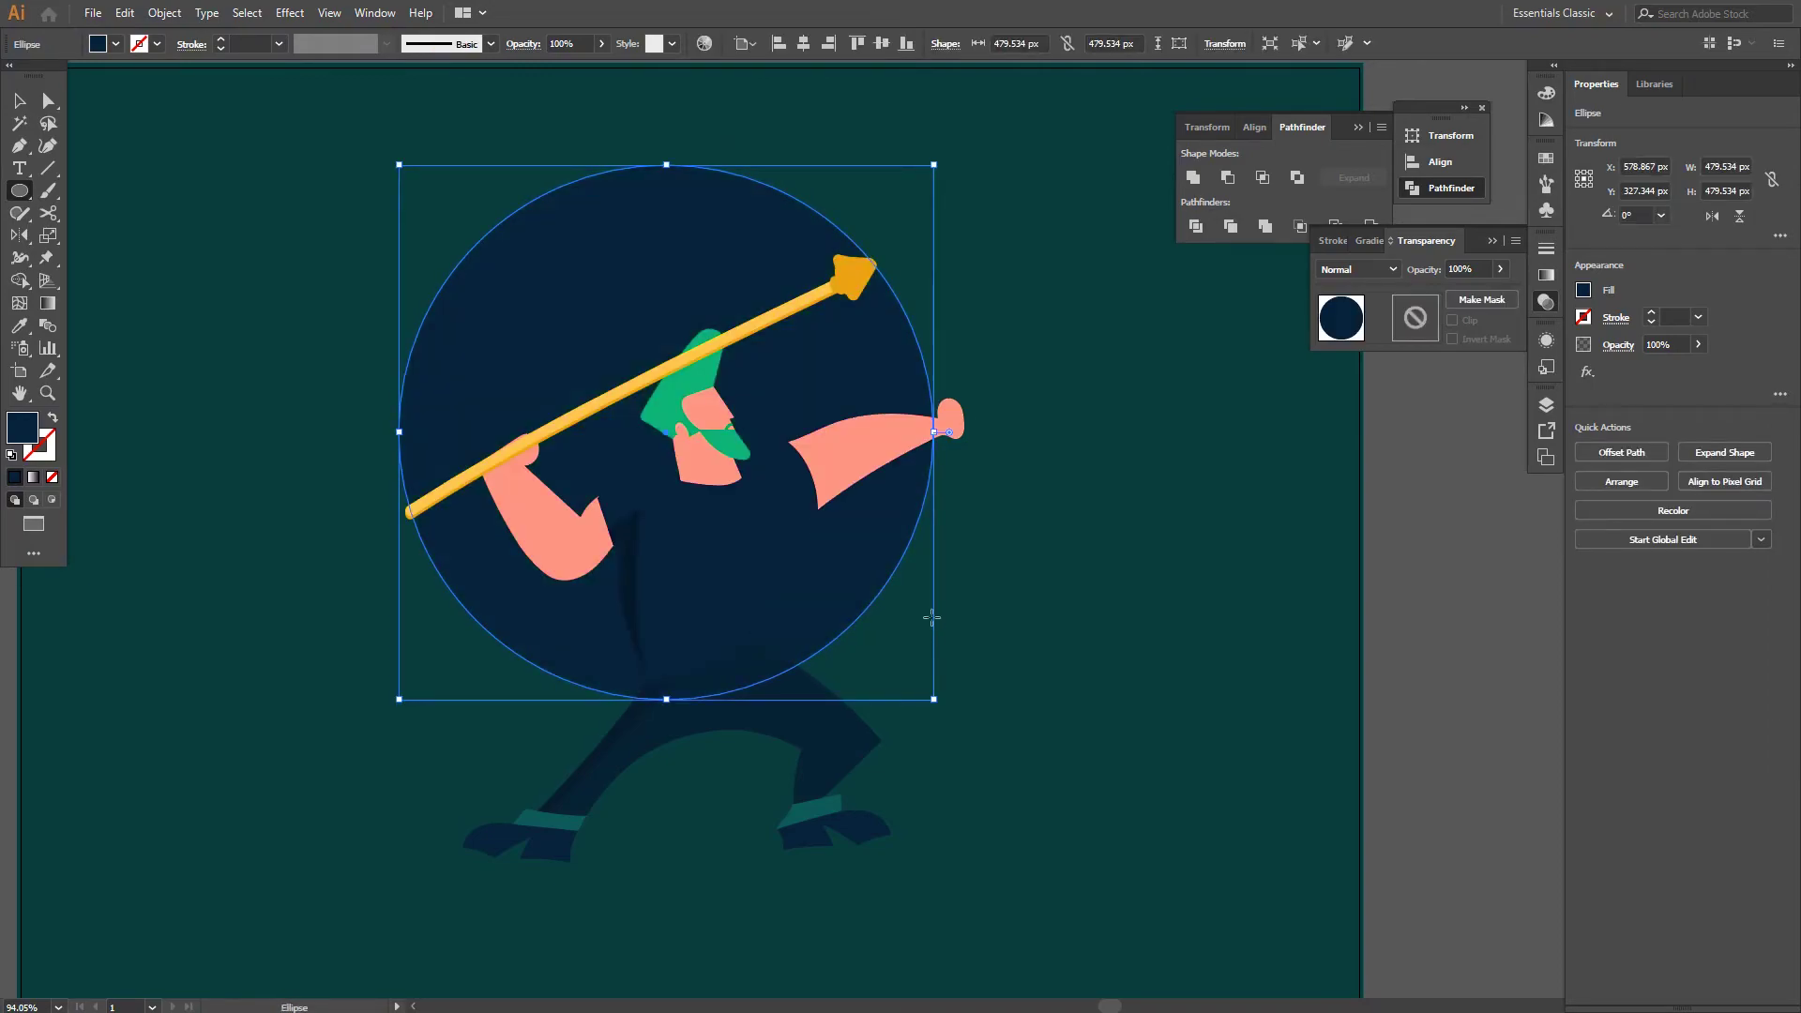
scroll(932, 616, "down", 1, "alt")
left_click_drag(1032, 562, 1078, 582)
key("i")
left_click(638, 136)
Draw a diagonal speed line above the circle and give it a tapered width profile
key("ctrl+shift+a")
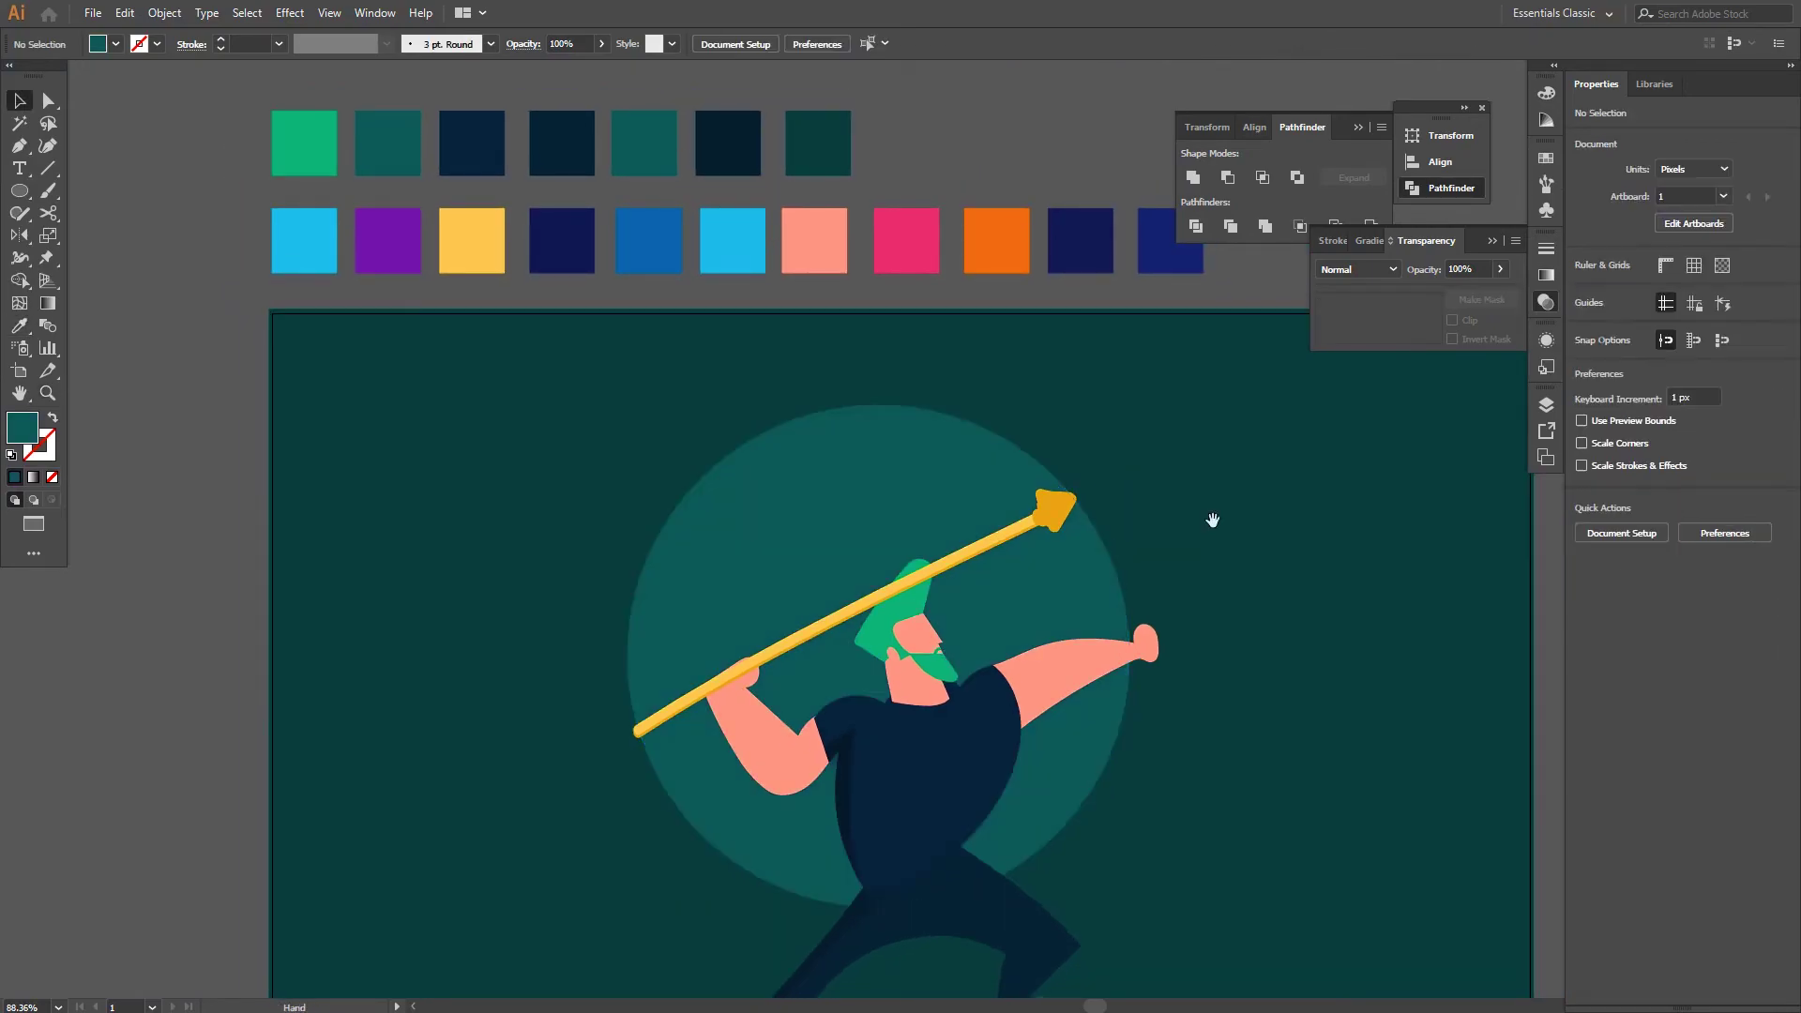
left_click_drag(1213, 520, 1117, 366)
scroll(1037, 607, "right", 3)
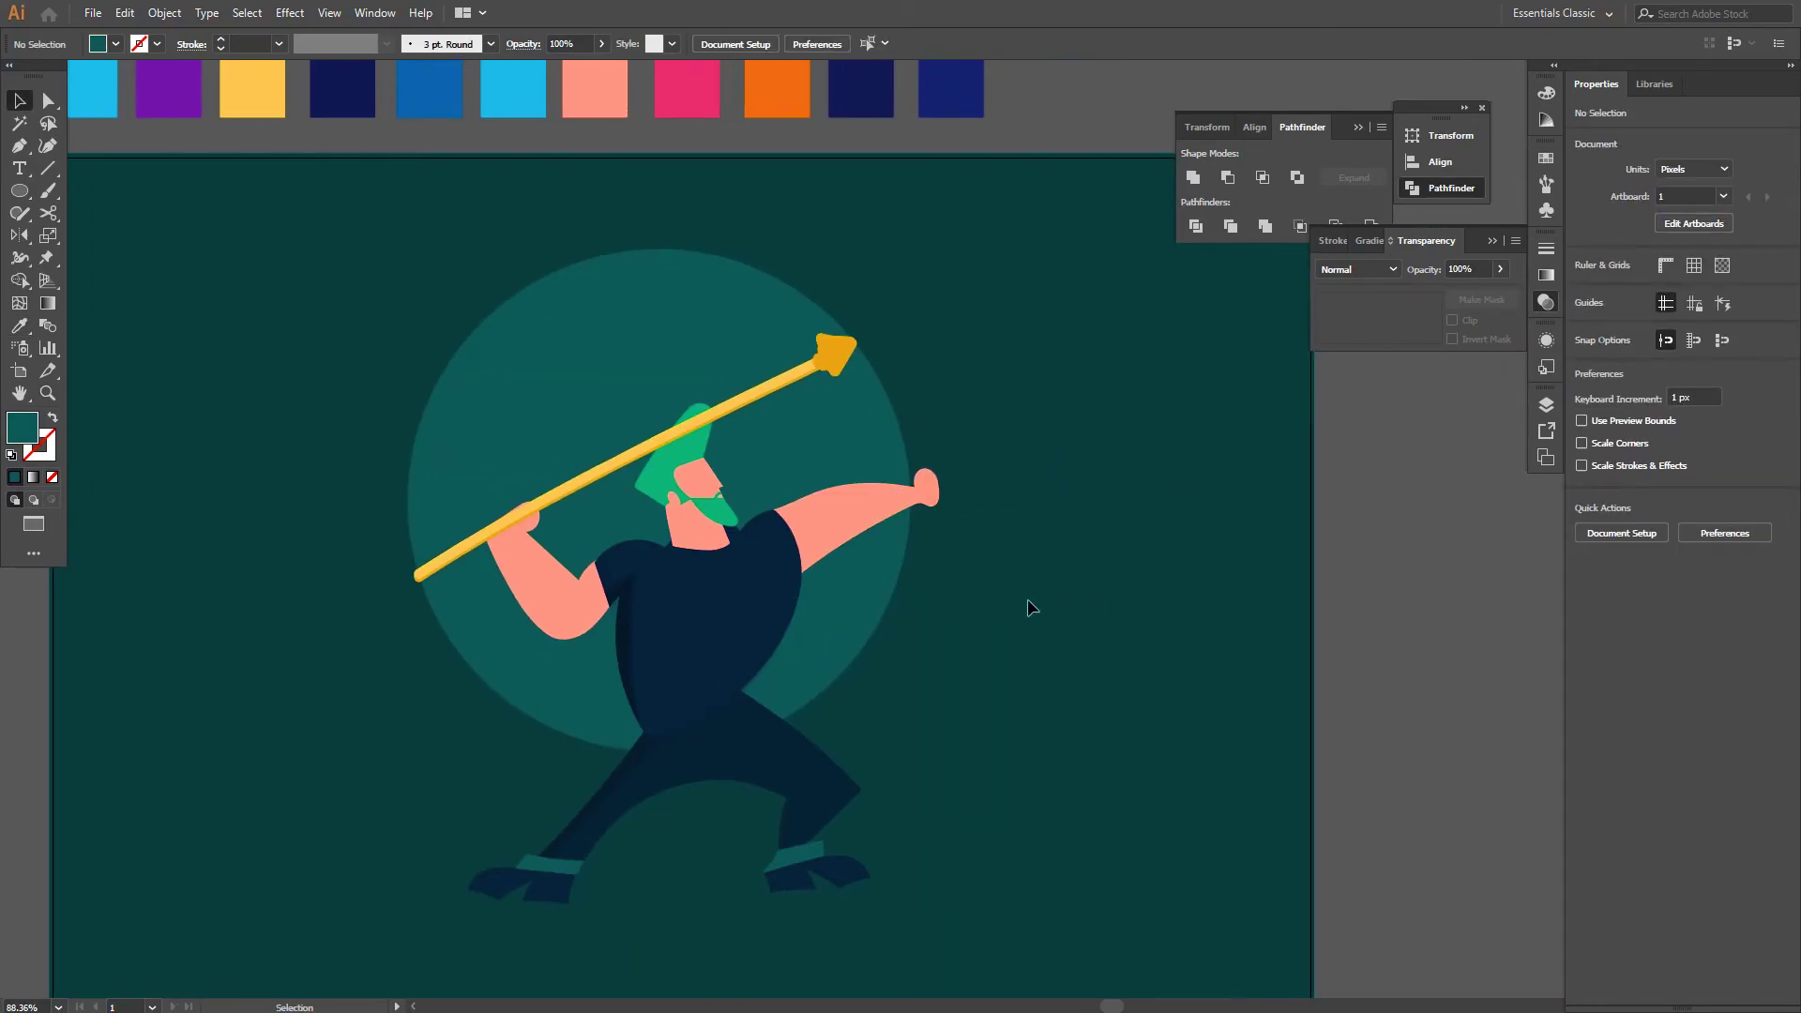
key("p")
left_click(317, 296)
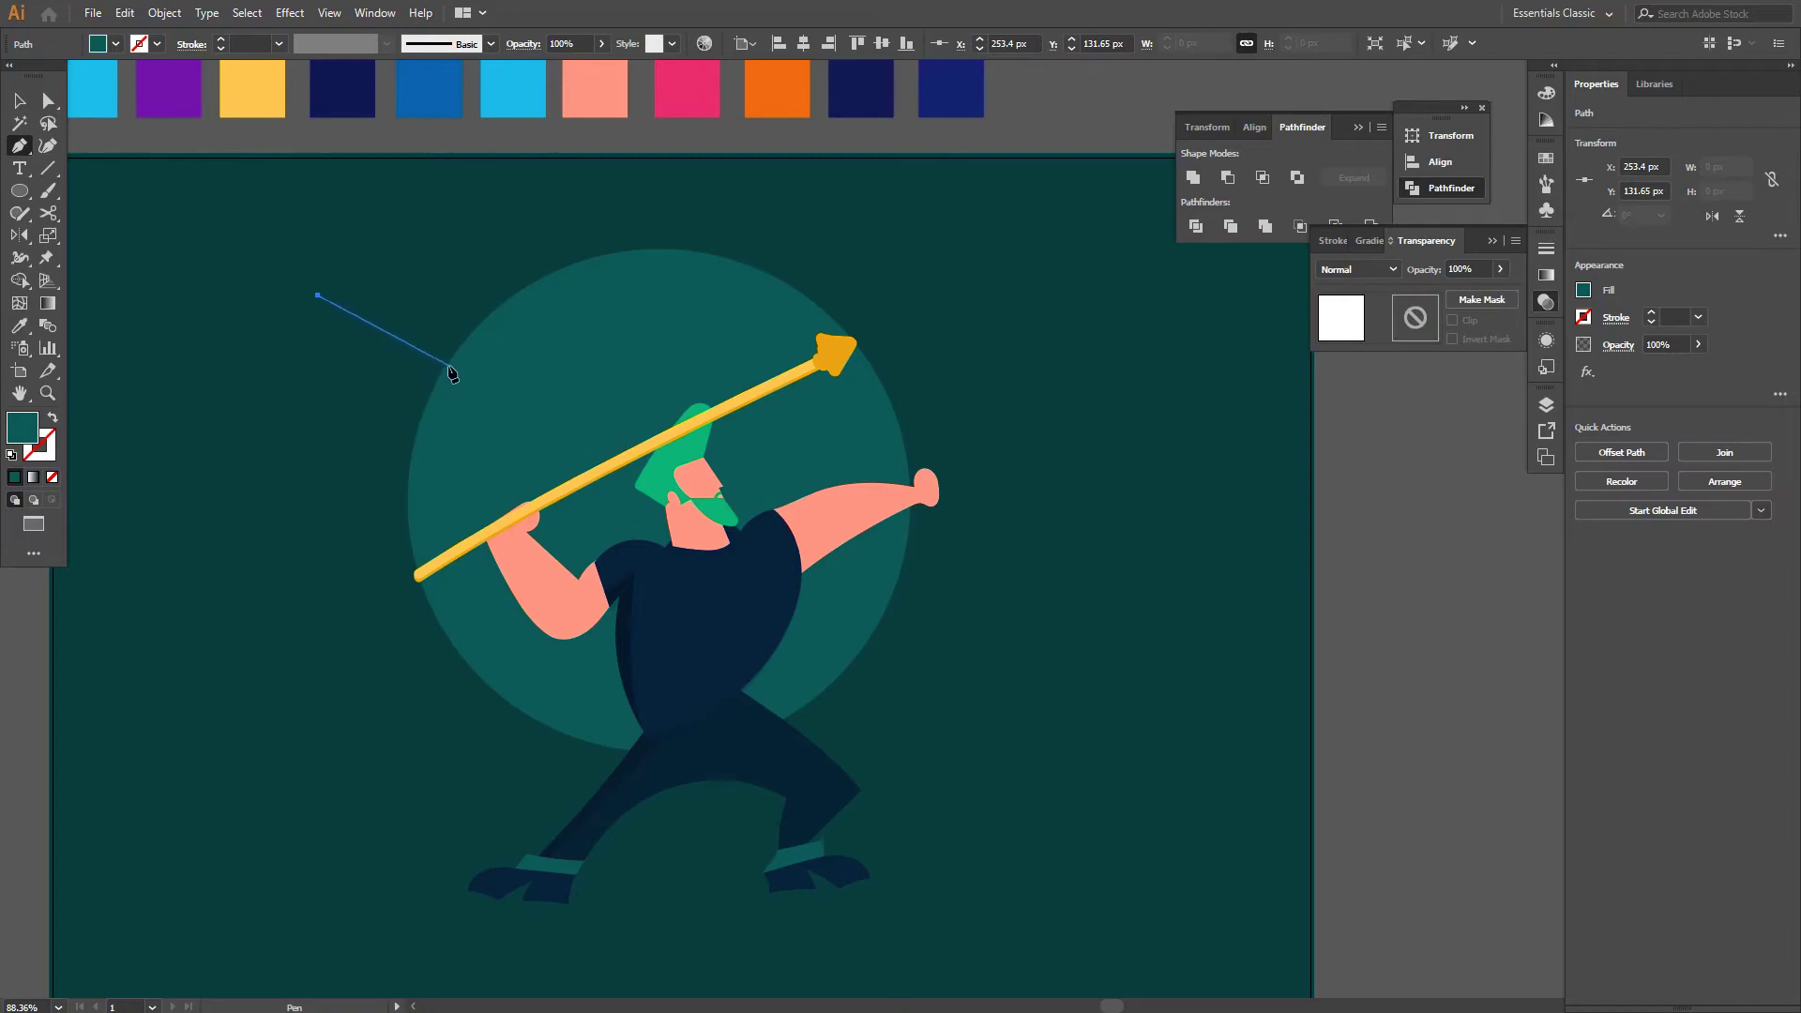
left_click(449, 368)
key("v")
left_click(490, 44)
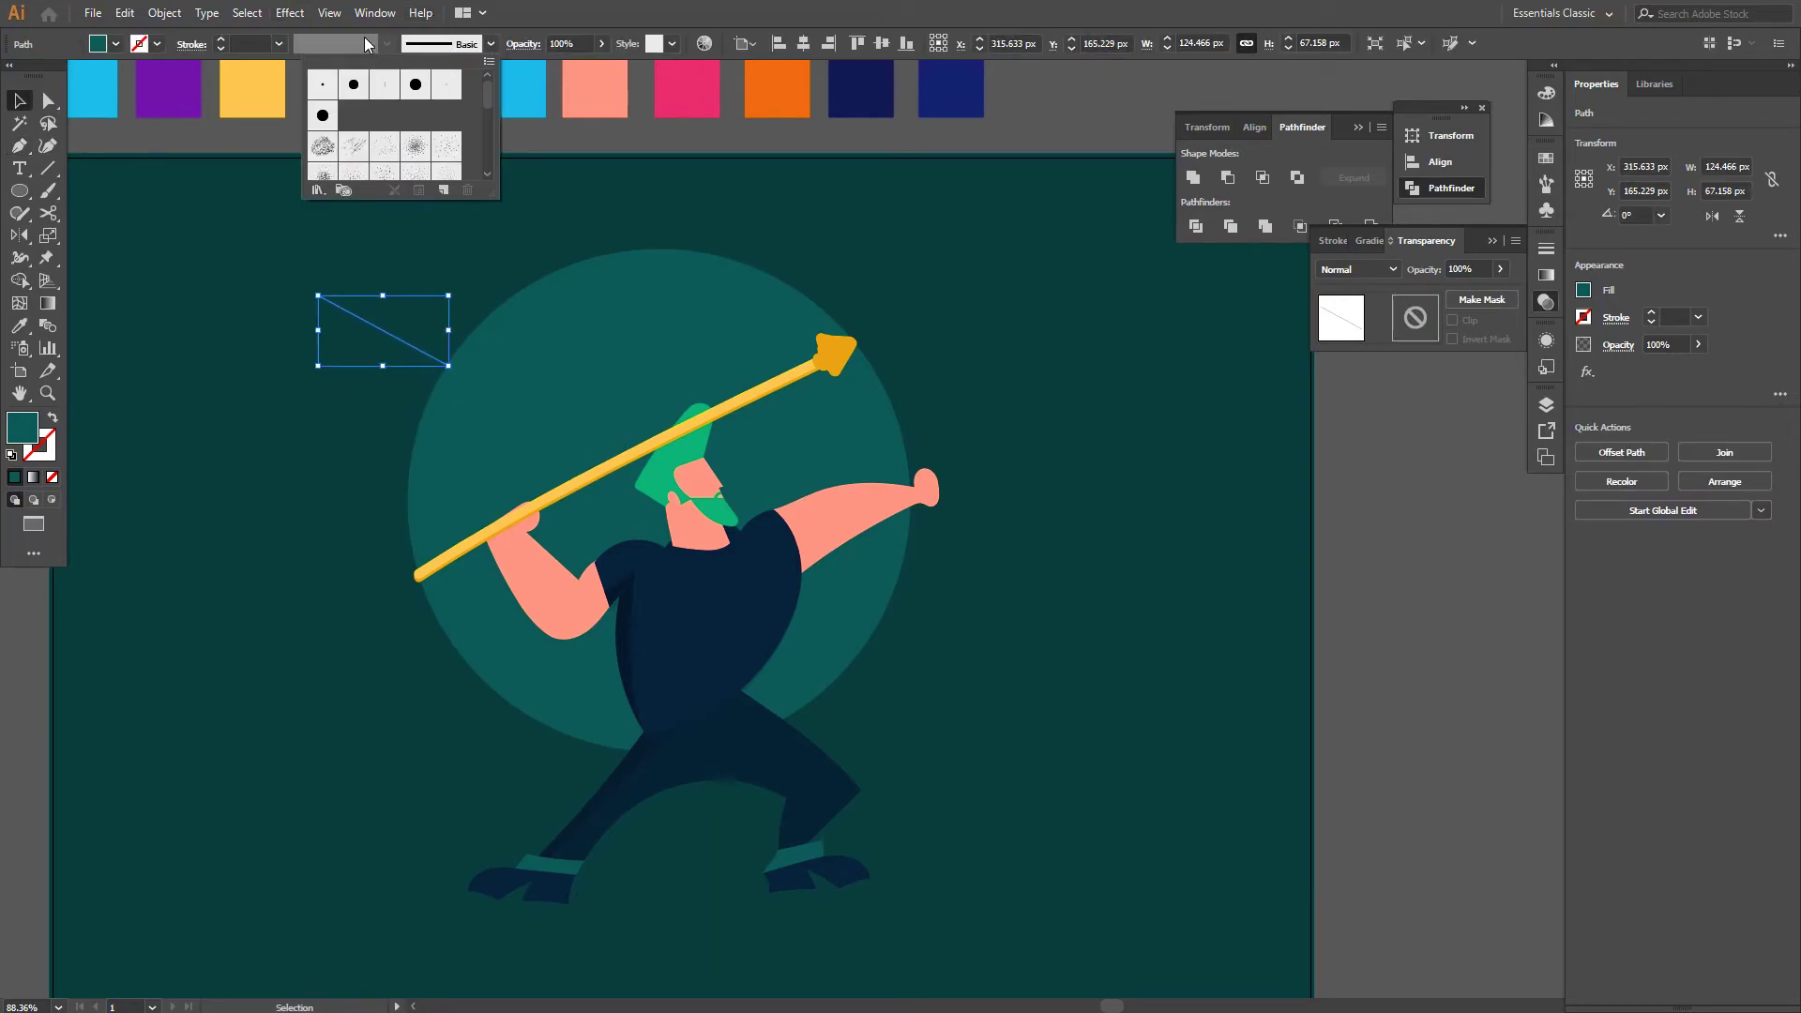
left_click(366, 44)
key("shift+x")
left_click(338, 267)
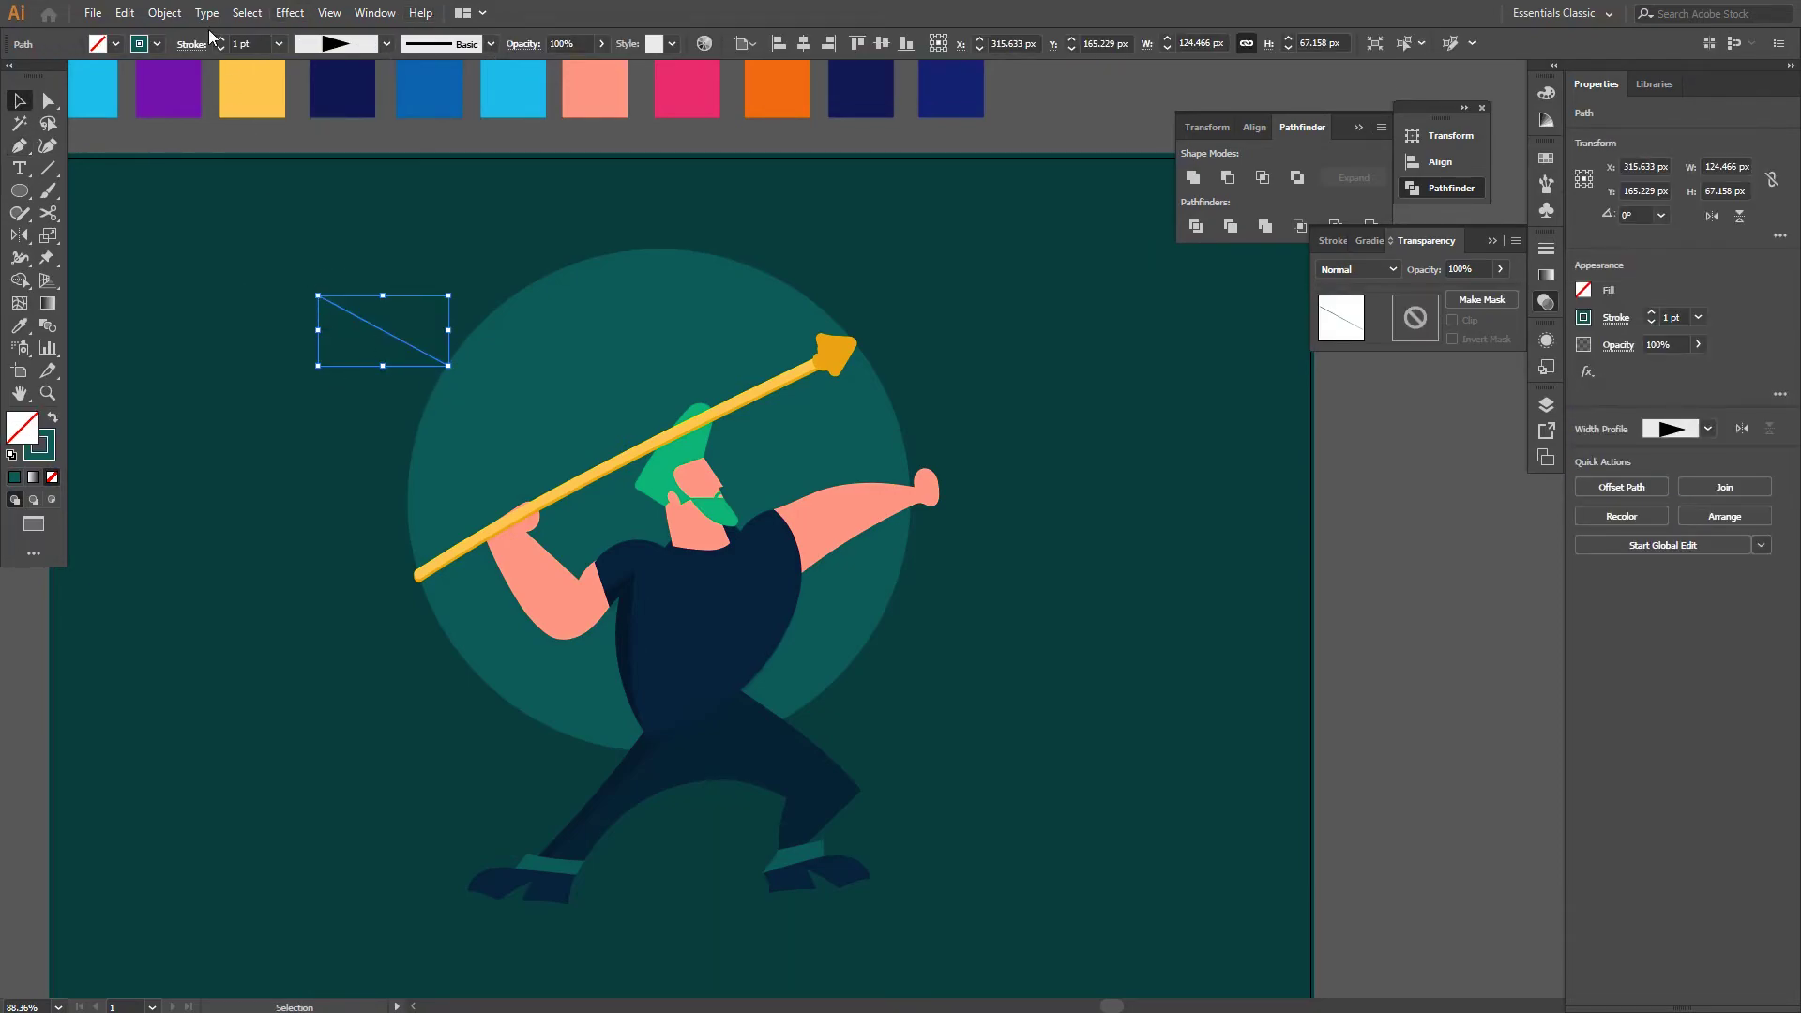
Colour the speed line by sampling the green swatch
scroll(347, 277, "up", 5)
key("i")
left_click(222, 236)
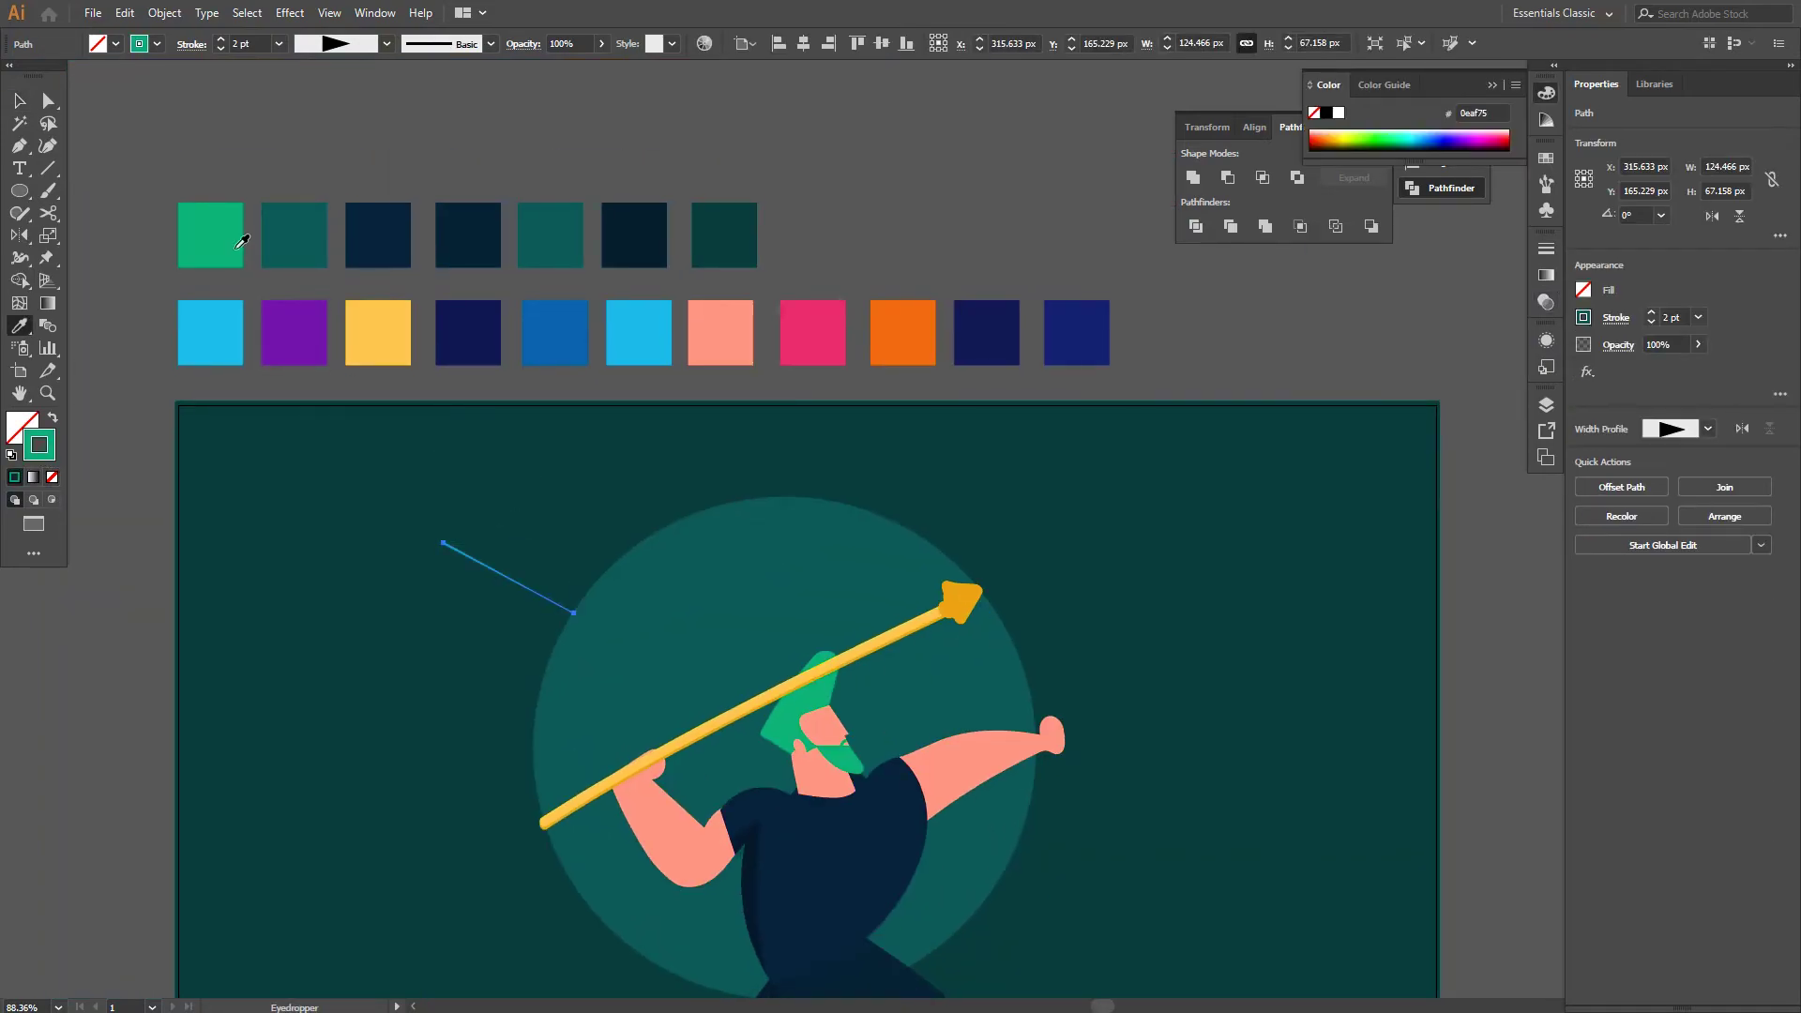
key("ctrl+shift+a")
key("z")
left_click(516, 612)
key("v")
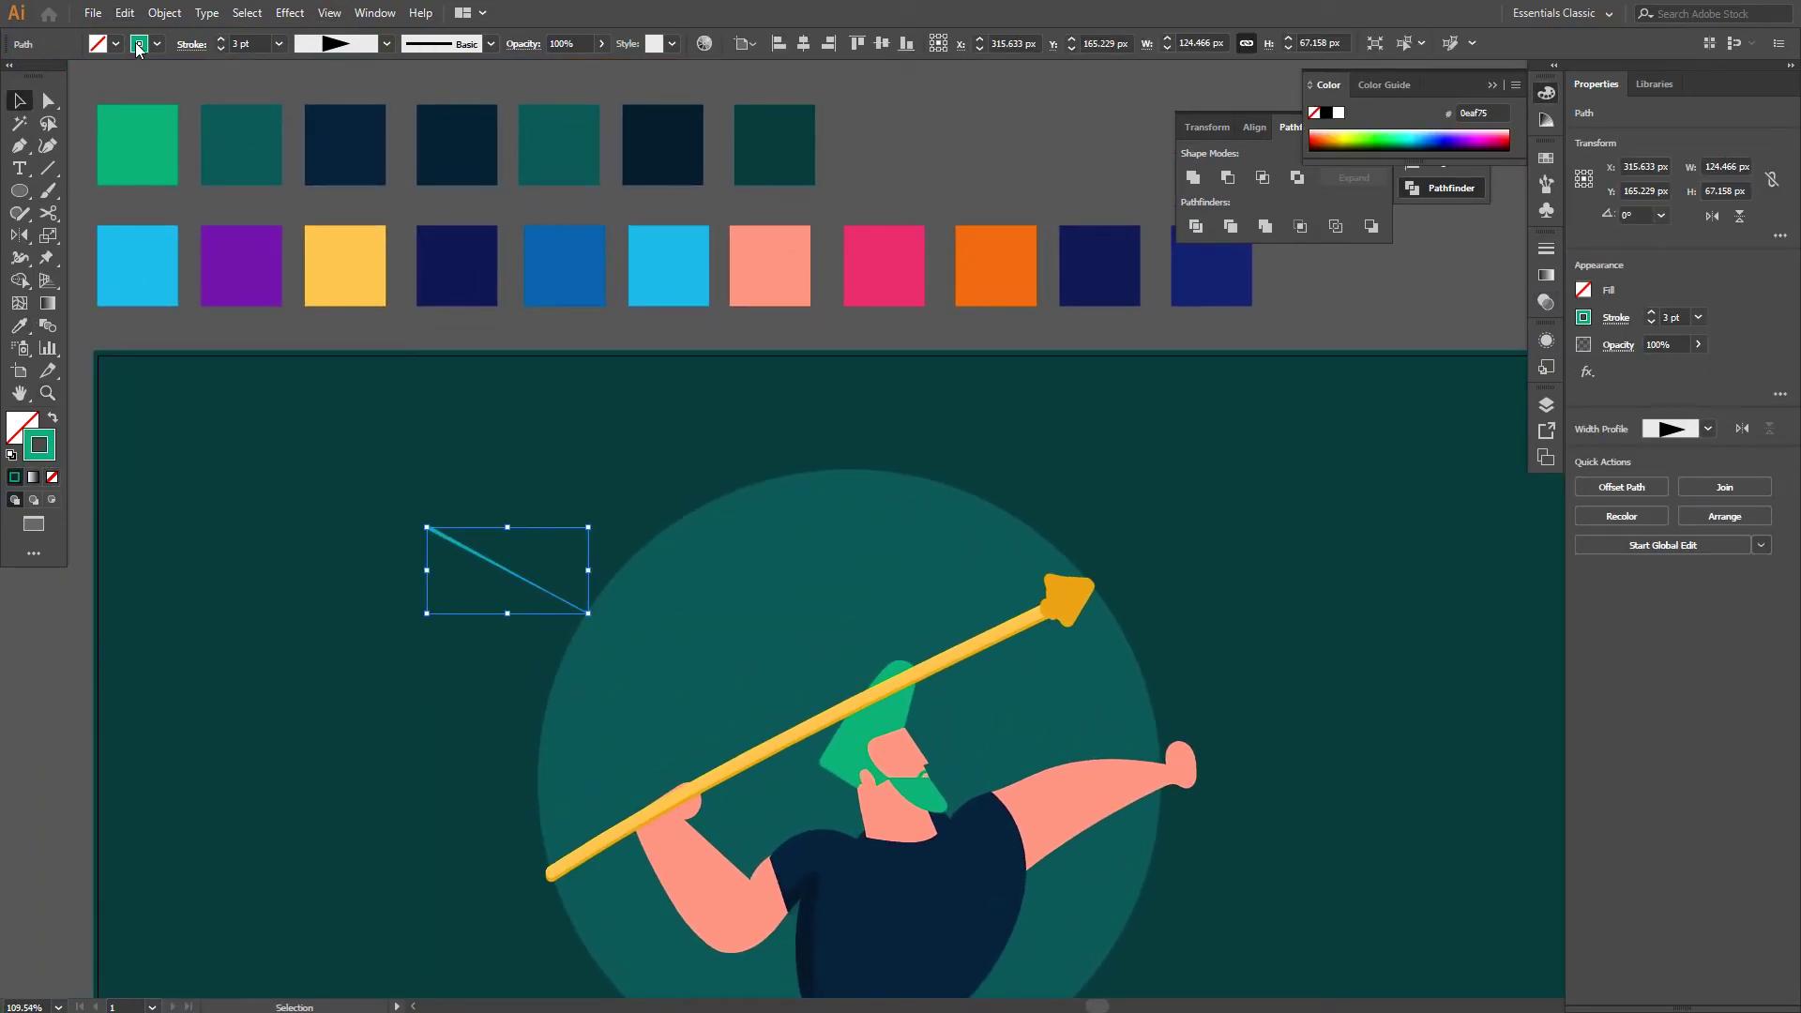
key("z")
left_click_drag(433, 549, 496, 525)
left_click(191, 44)
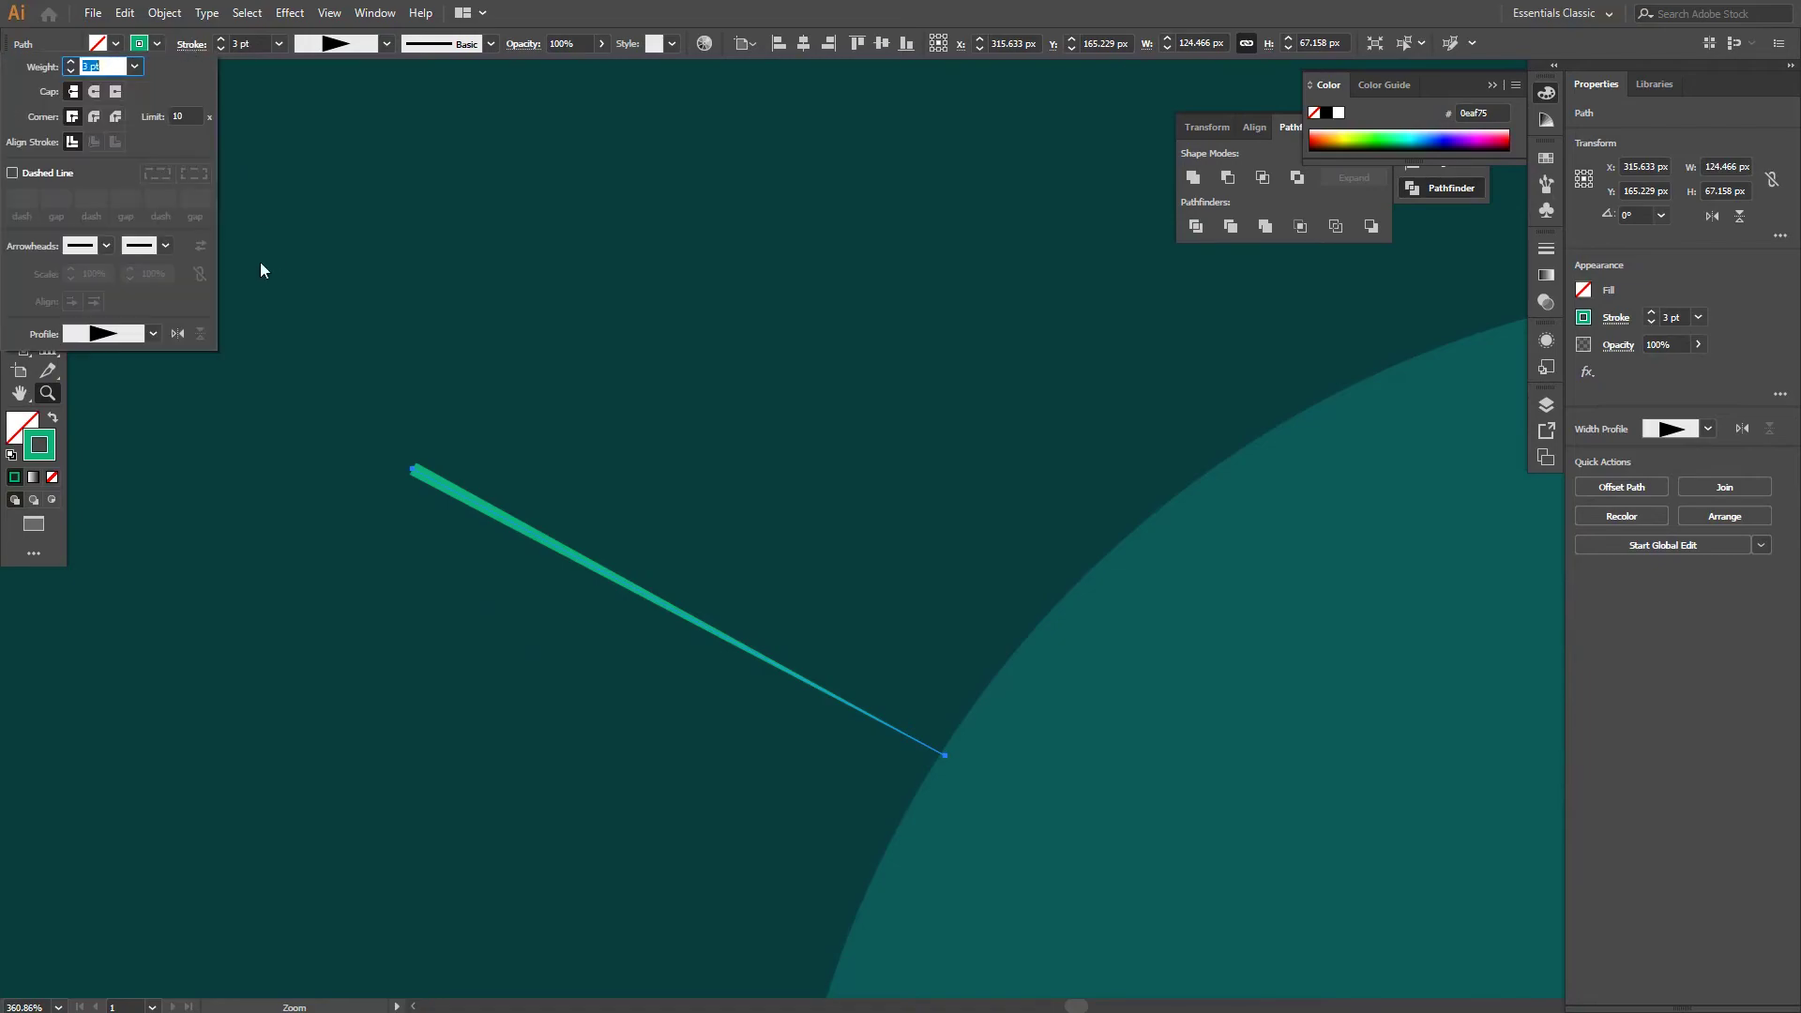
key("Escape")
Rotate the speed line clockwise and expand its tapered stroke into a filled shape
key("a")
scroll(604, 530, "down", 5)
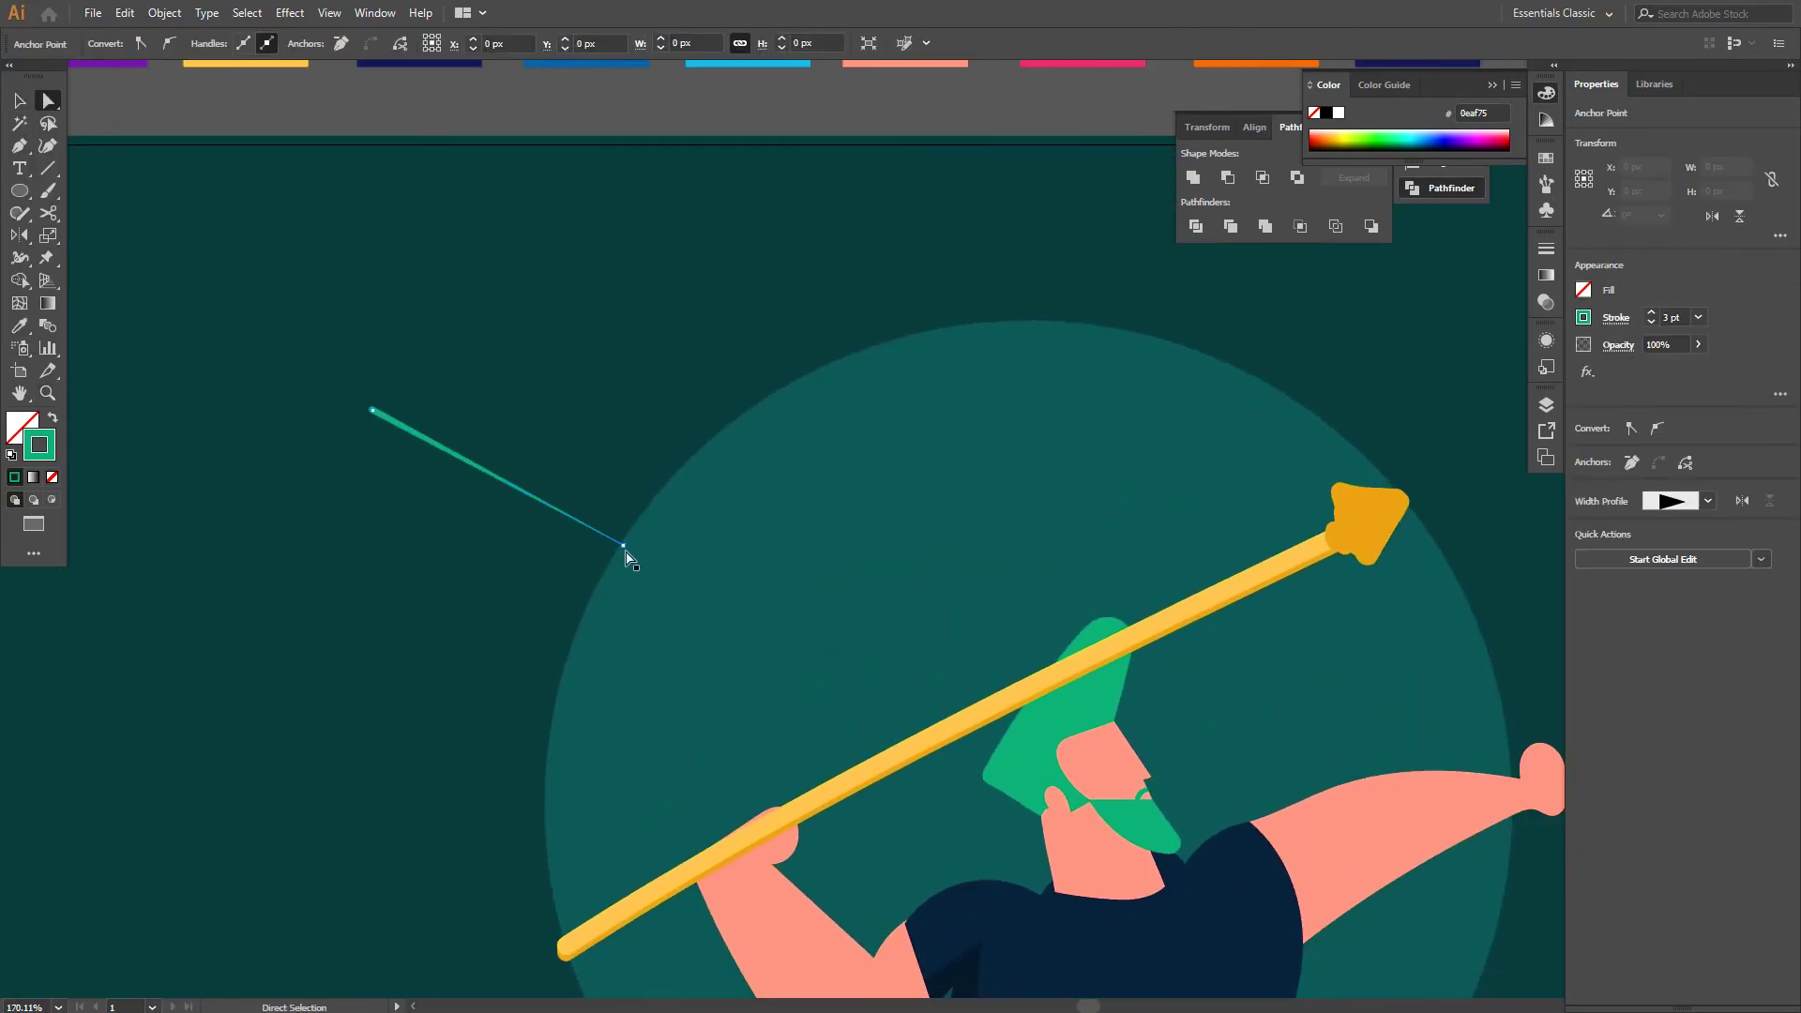
left_click(582, 523)
scroll(583, 471, "down", 1)
key("v")
scroll(538, 351, "down", 1)
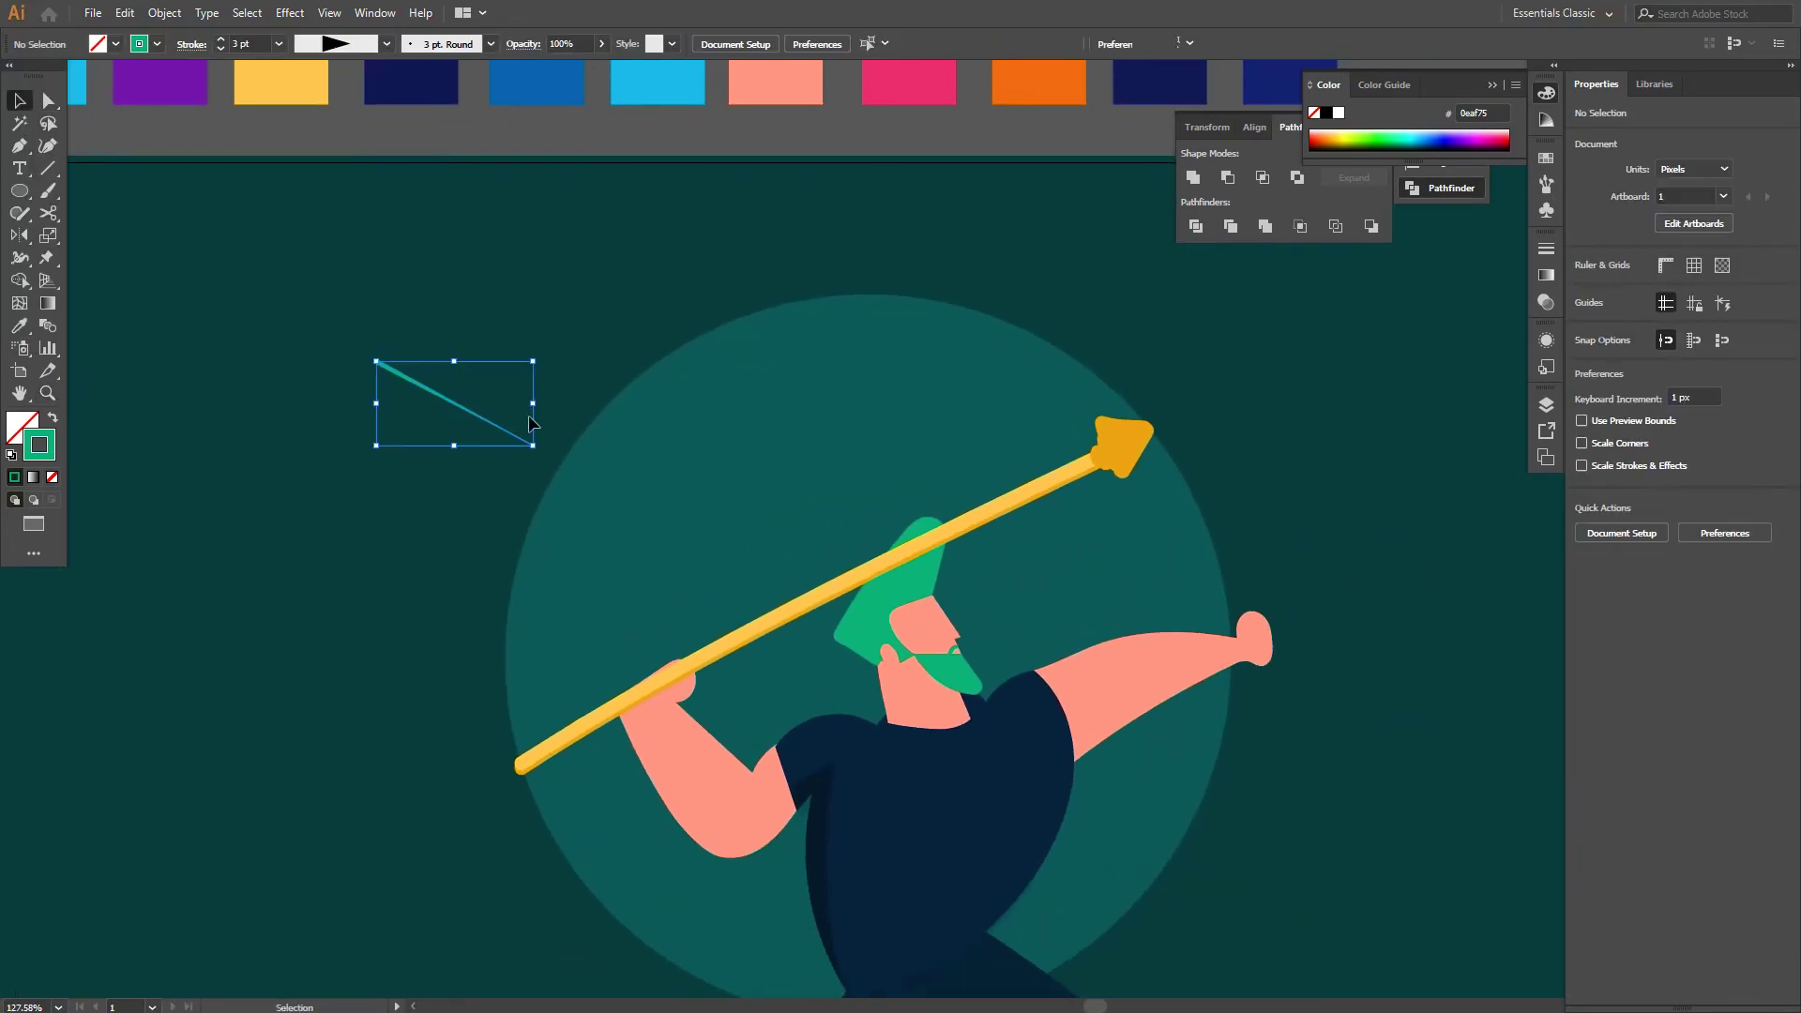
mouse_move(538, 351)
left_mouse_down()
mouse_move(548, 371)
mouse_move(931, 303)
left_mouse_up()
key("a")
left_click(165, 13)
left_click(469, 562)
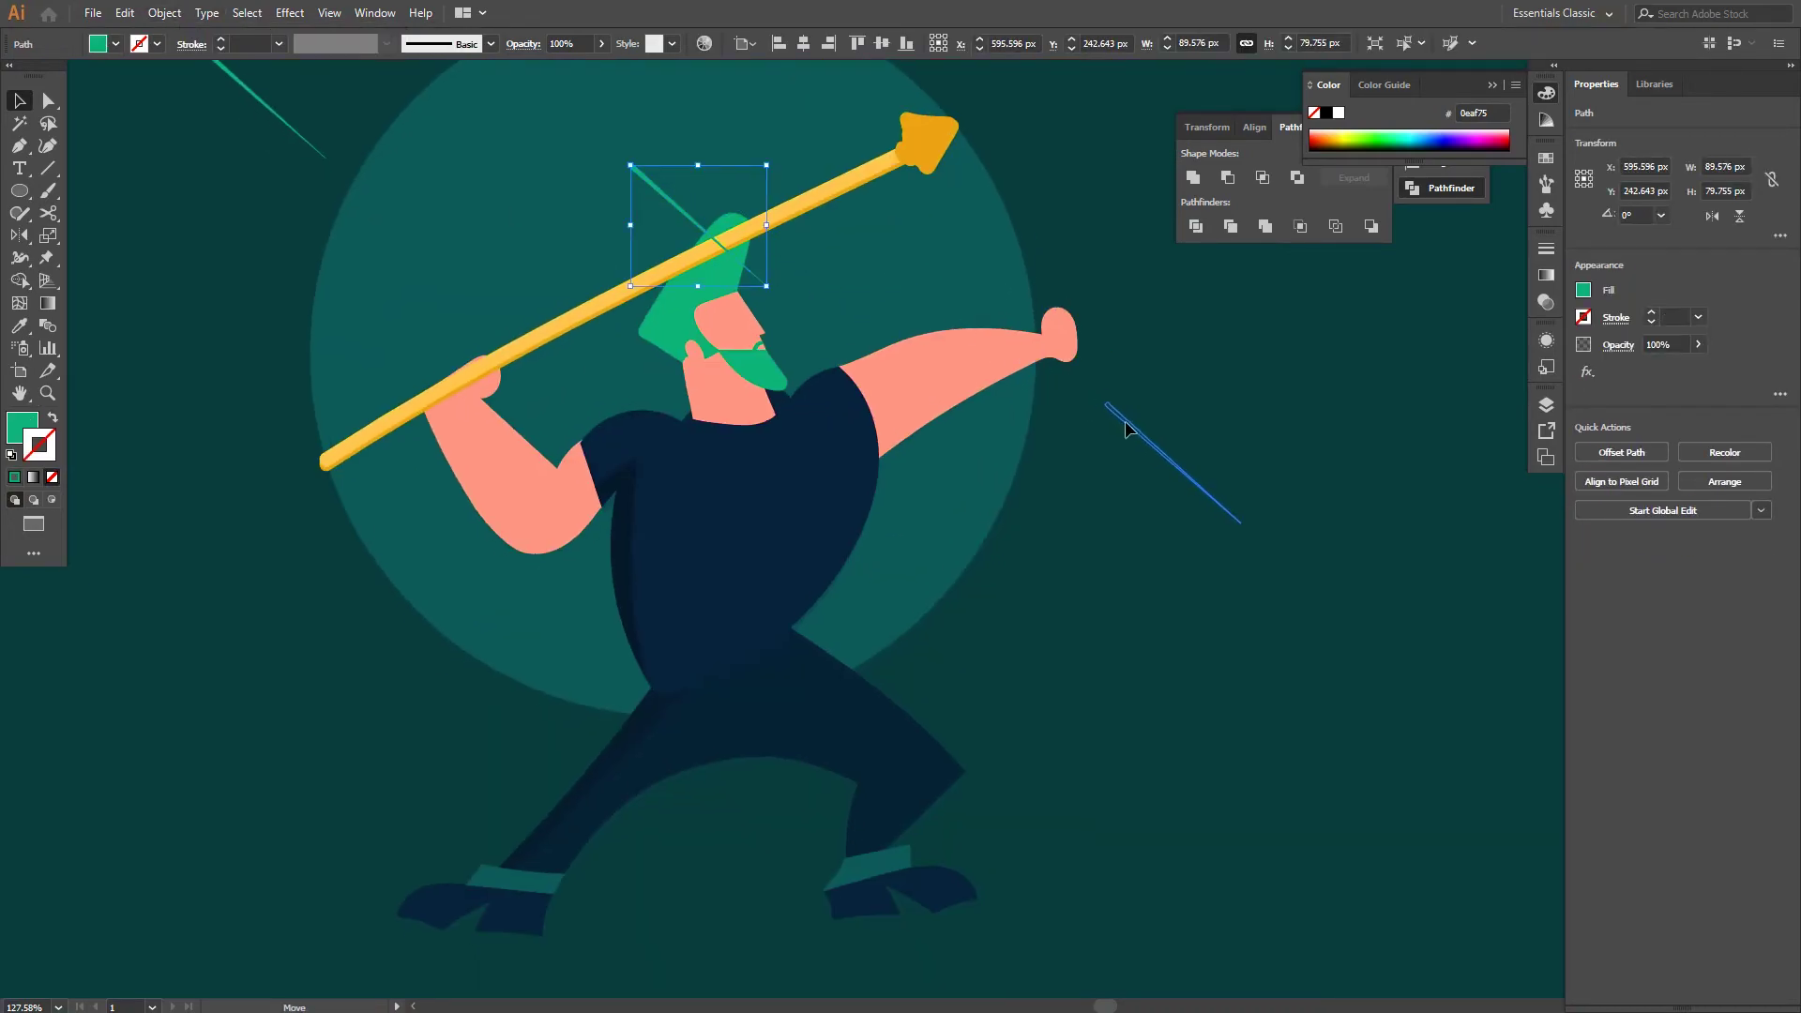
Reposition and shorten the speed line, then add short duplicates to the lower left
left_click_drag(1125, 427, 987, 476)
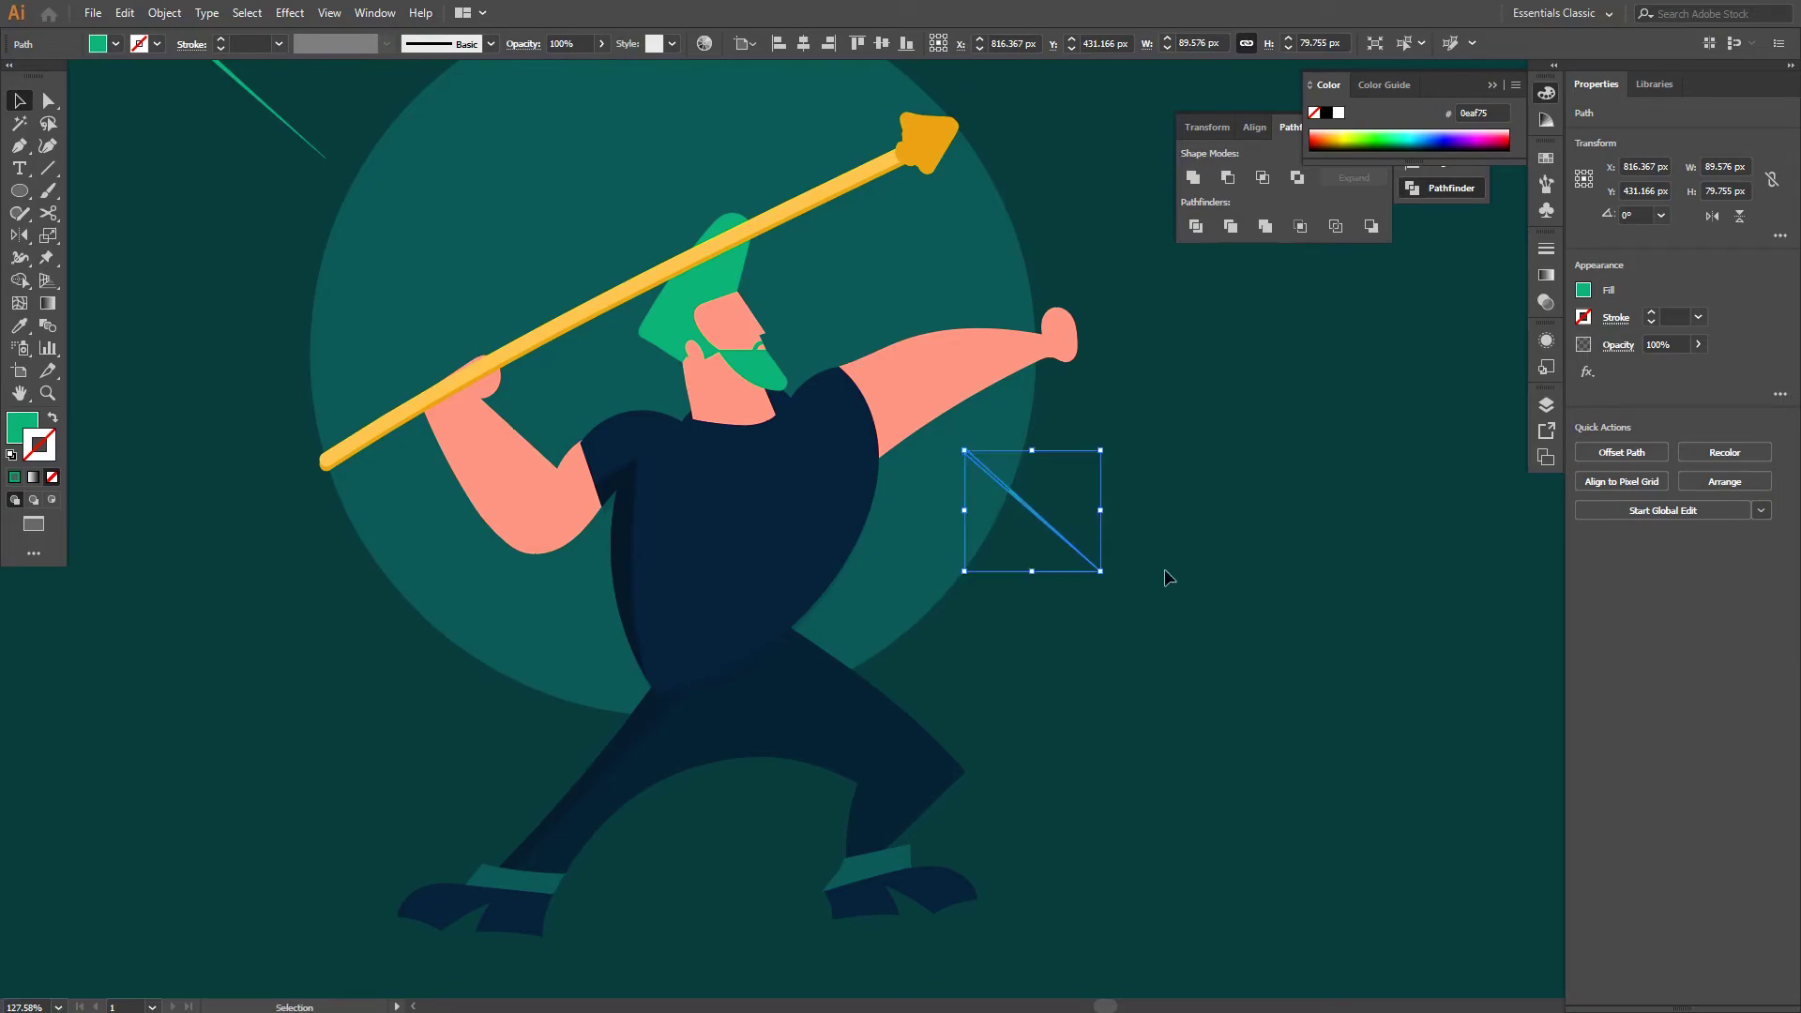
mouse_move(1071, 544)
left_mouse_down()
mouse_move(1254, 526)
mouse_move(1232, 505)
mouse_move(1359, 503)
mouse_move(486, 701)
left_mouse_up()
key("a")
left_click(1284, 553)
key("v")
left_click(1258, 470)
left_click(1334, 512)
left_click(373, 599)
Draw a small dot near the top left and resize it to 5 px
key("l")
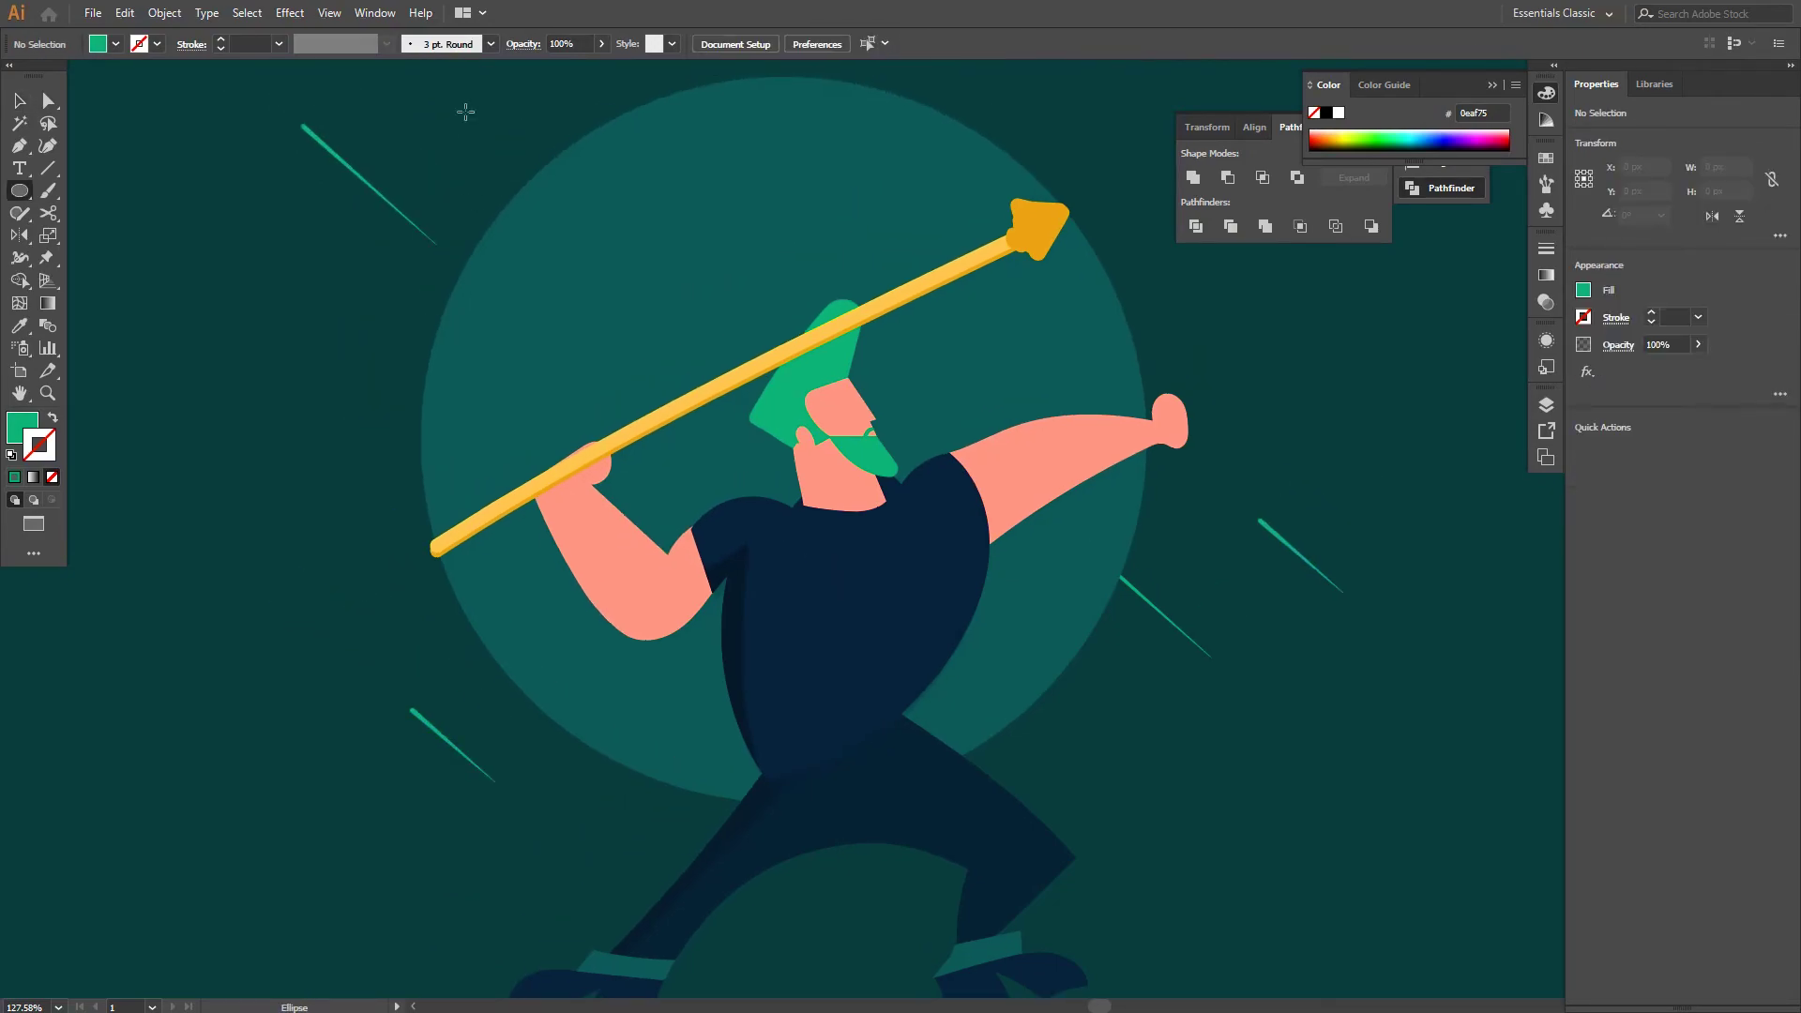
left_click_drag(448, 129, 400, 306)
key("v")
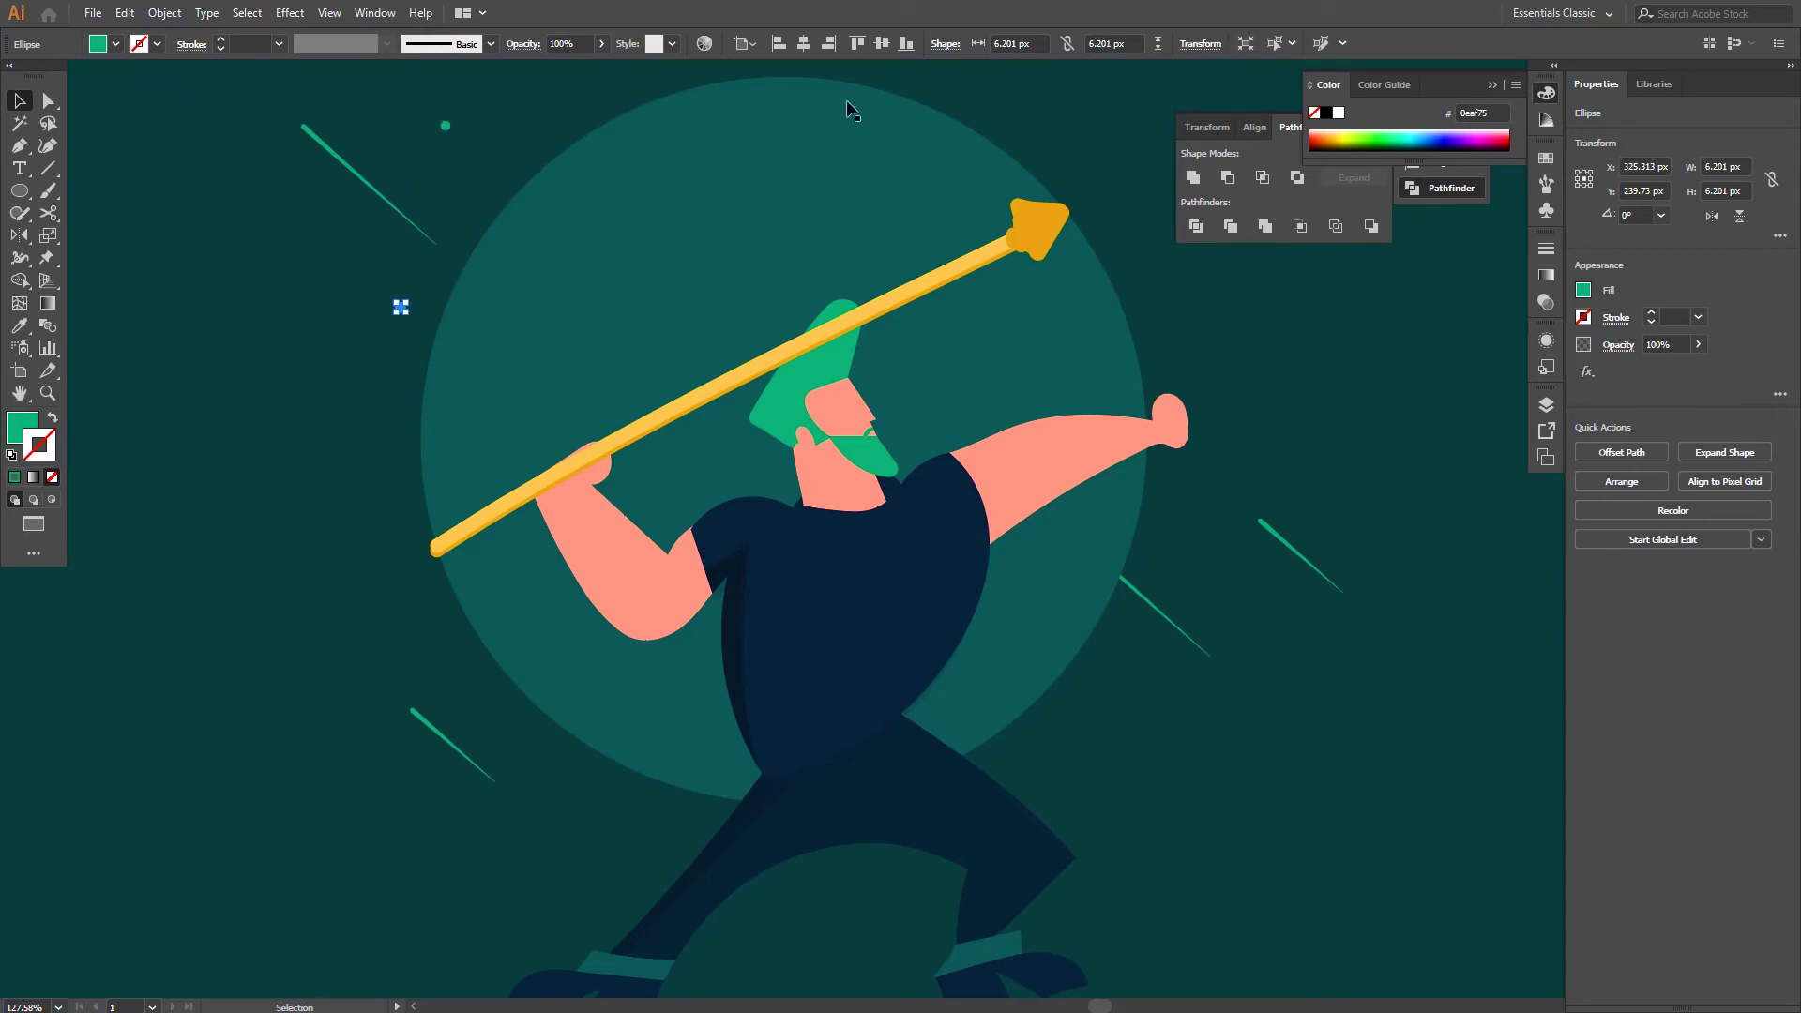
key("ctrl+shift+a")
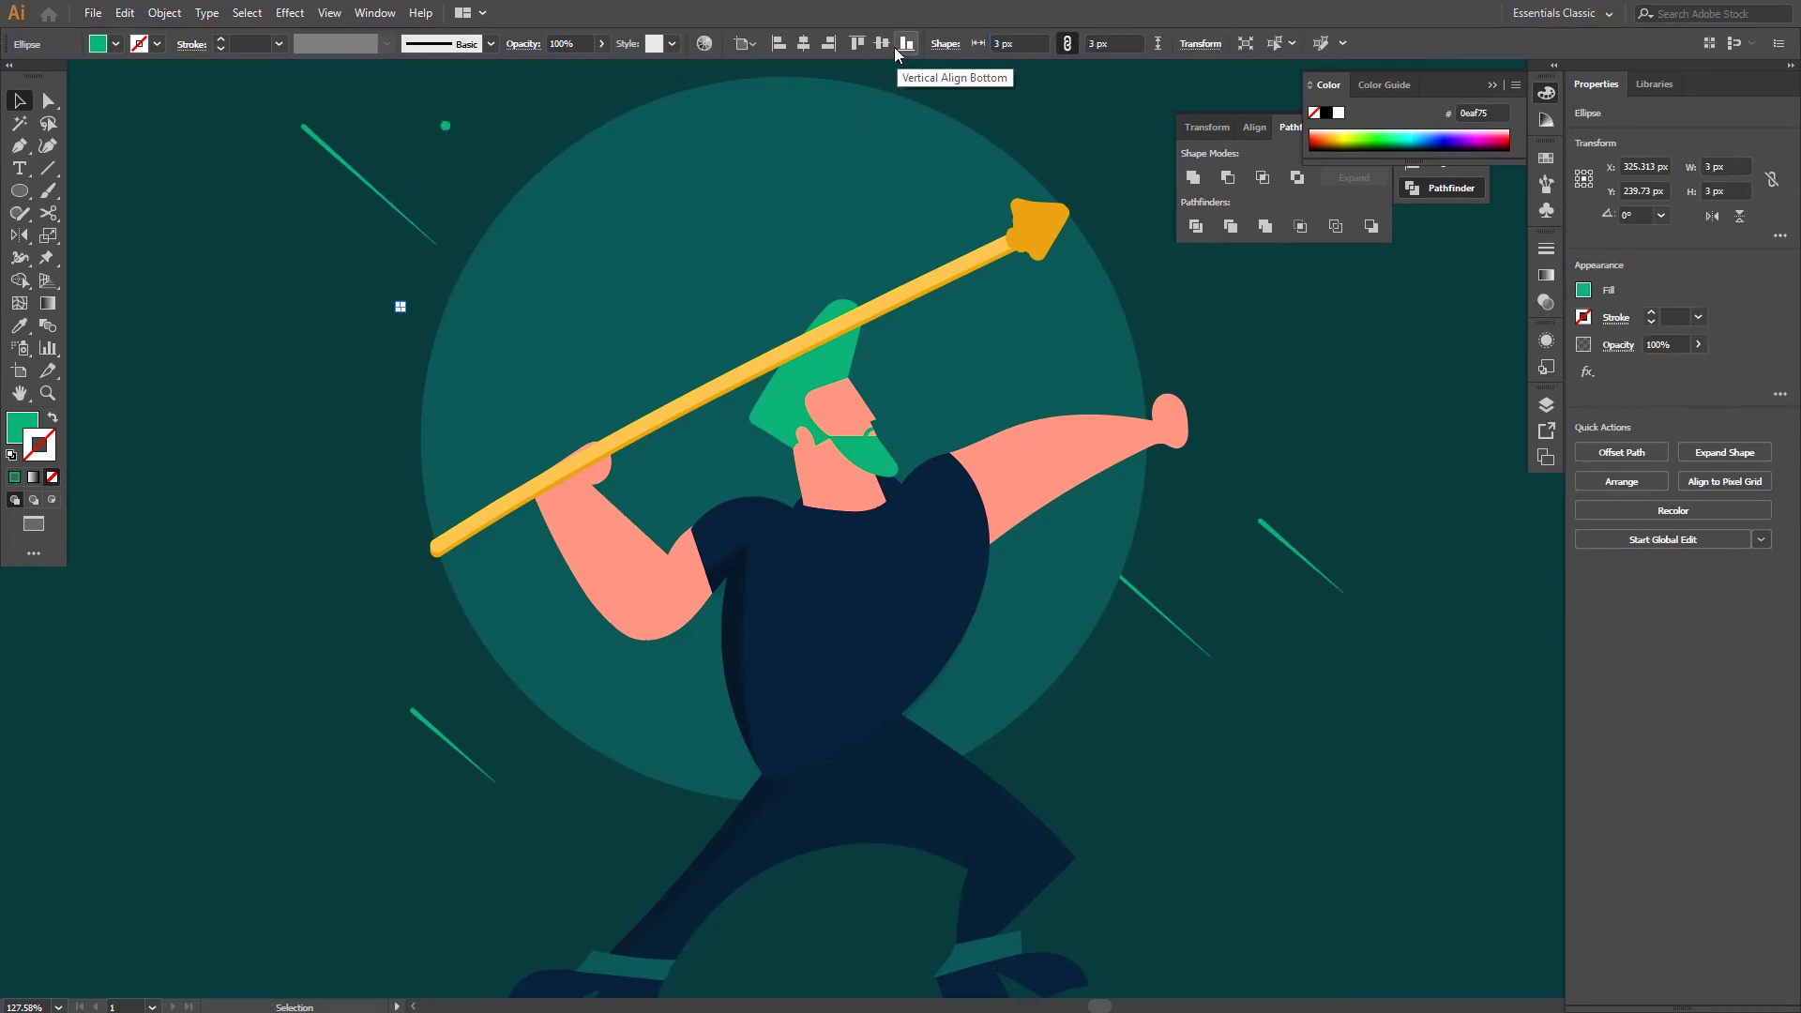
left_click(401, 306)
left_click(446, 125)
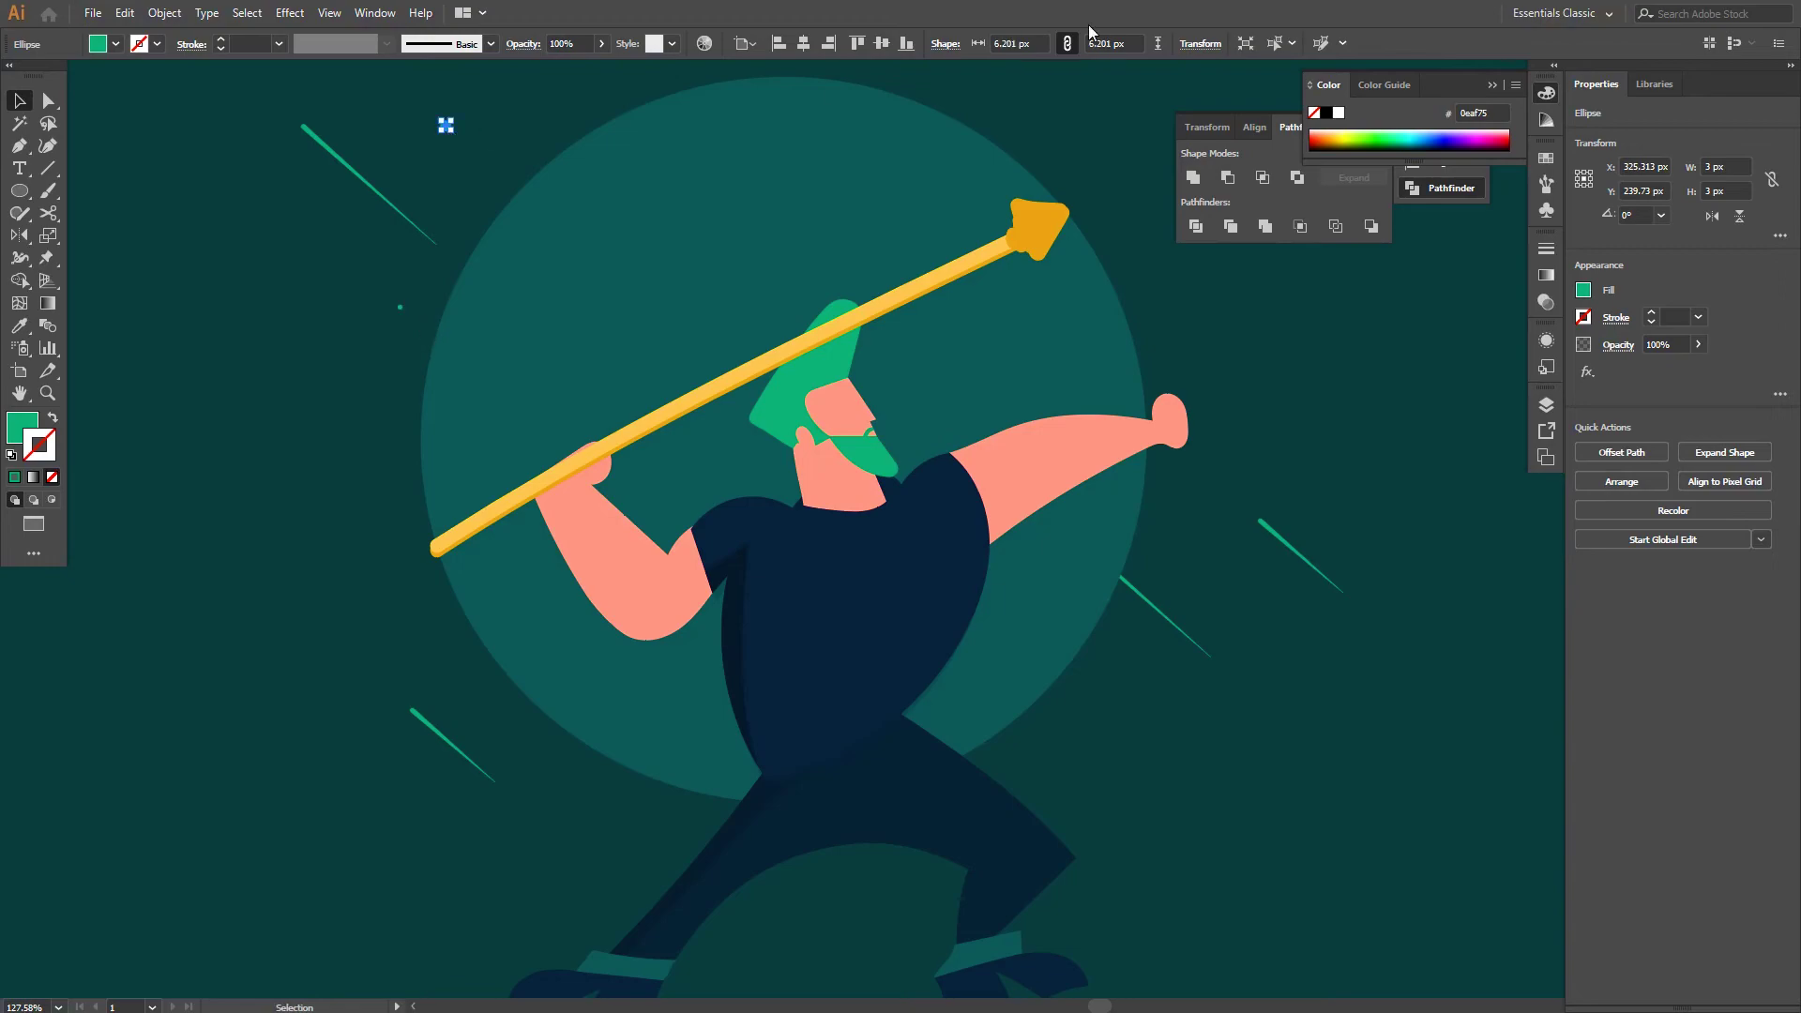
double_click(1016, 42)
type("5")
key("Return")
Nudge copies of the dot into place, shrinking one to 2 px
key("Left")
key("Left")
key("Down")
key("Down")
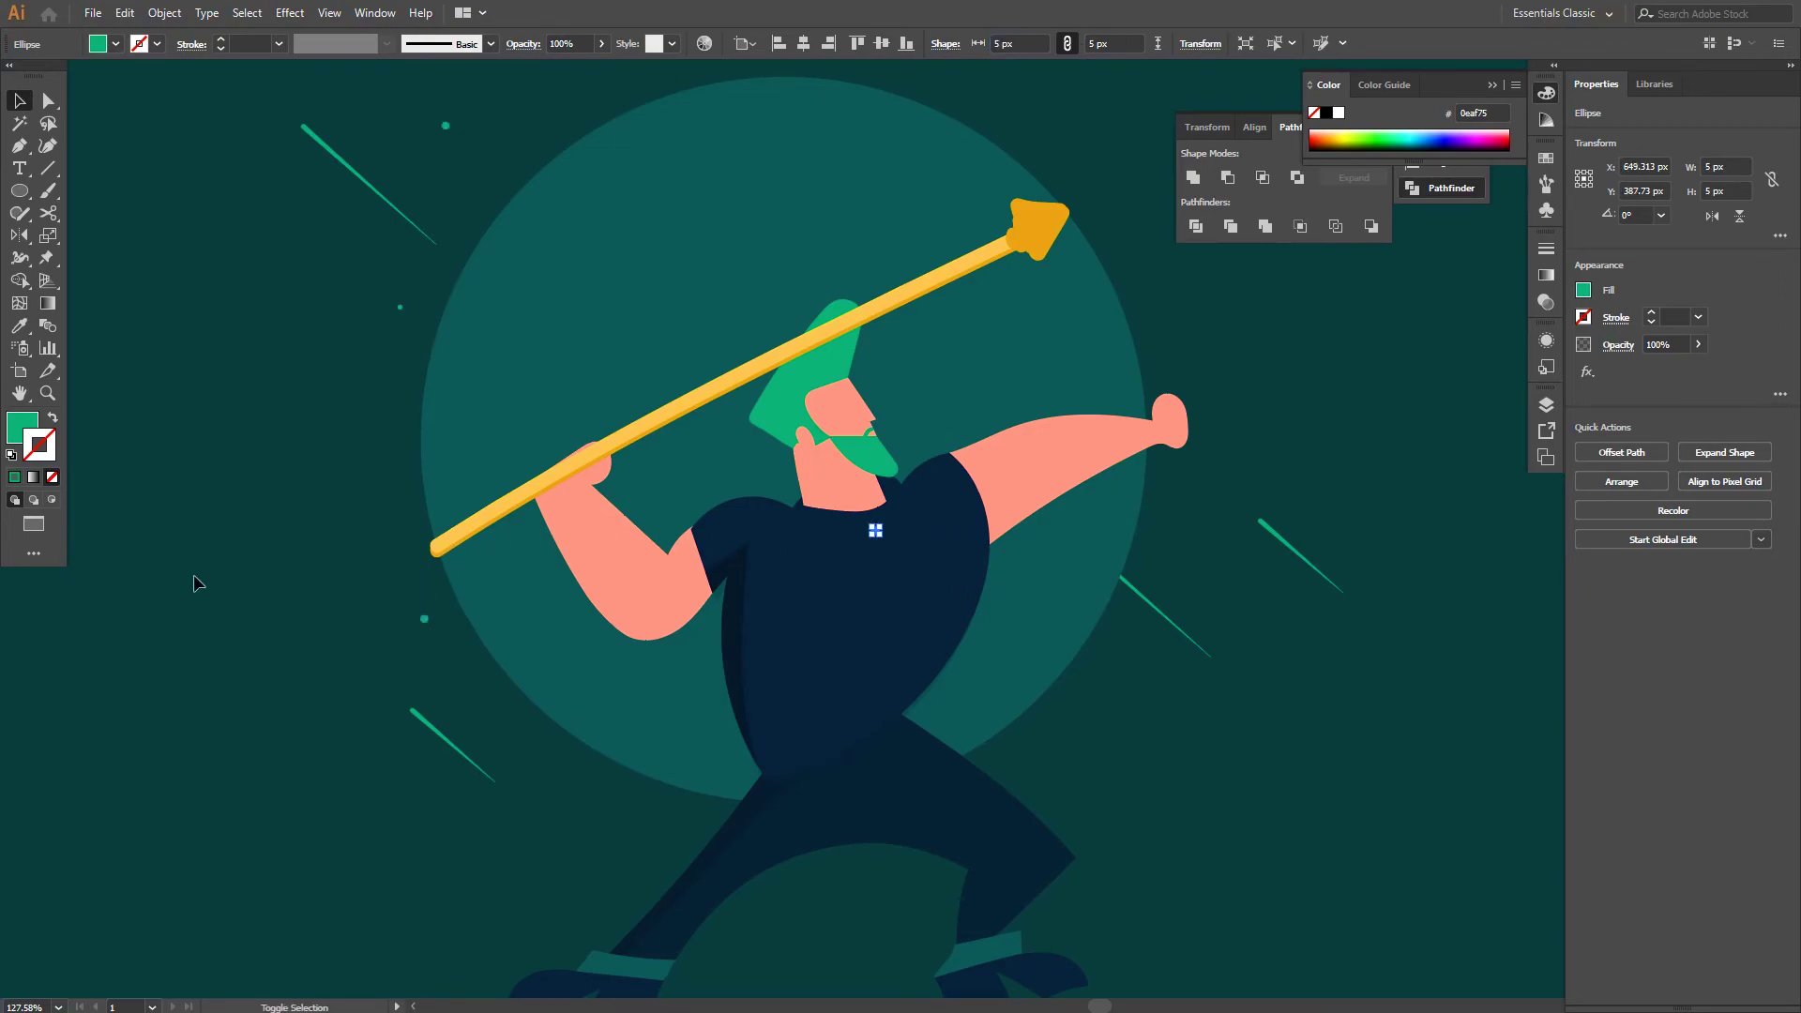
key("shift+Left")
key("shift+Left")
key("shift+Left")
key("shift+Down")
key("shift+Down")
key("shift+Down")
double_click(1016, 44)
type("2")
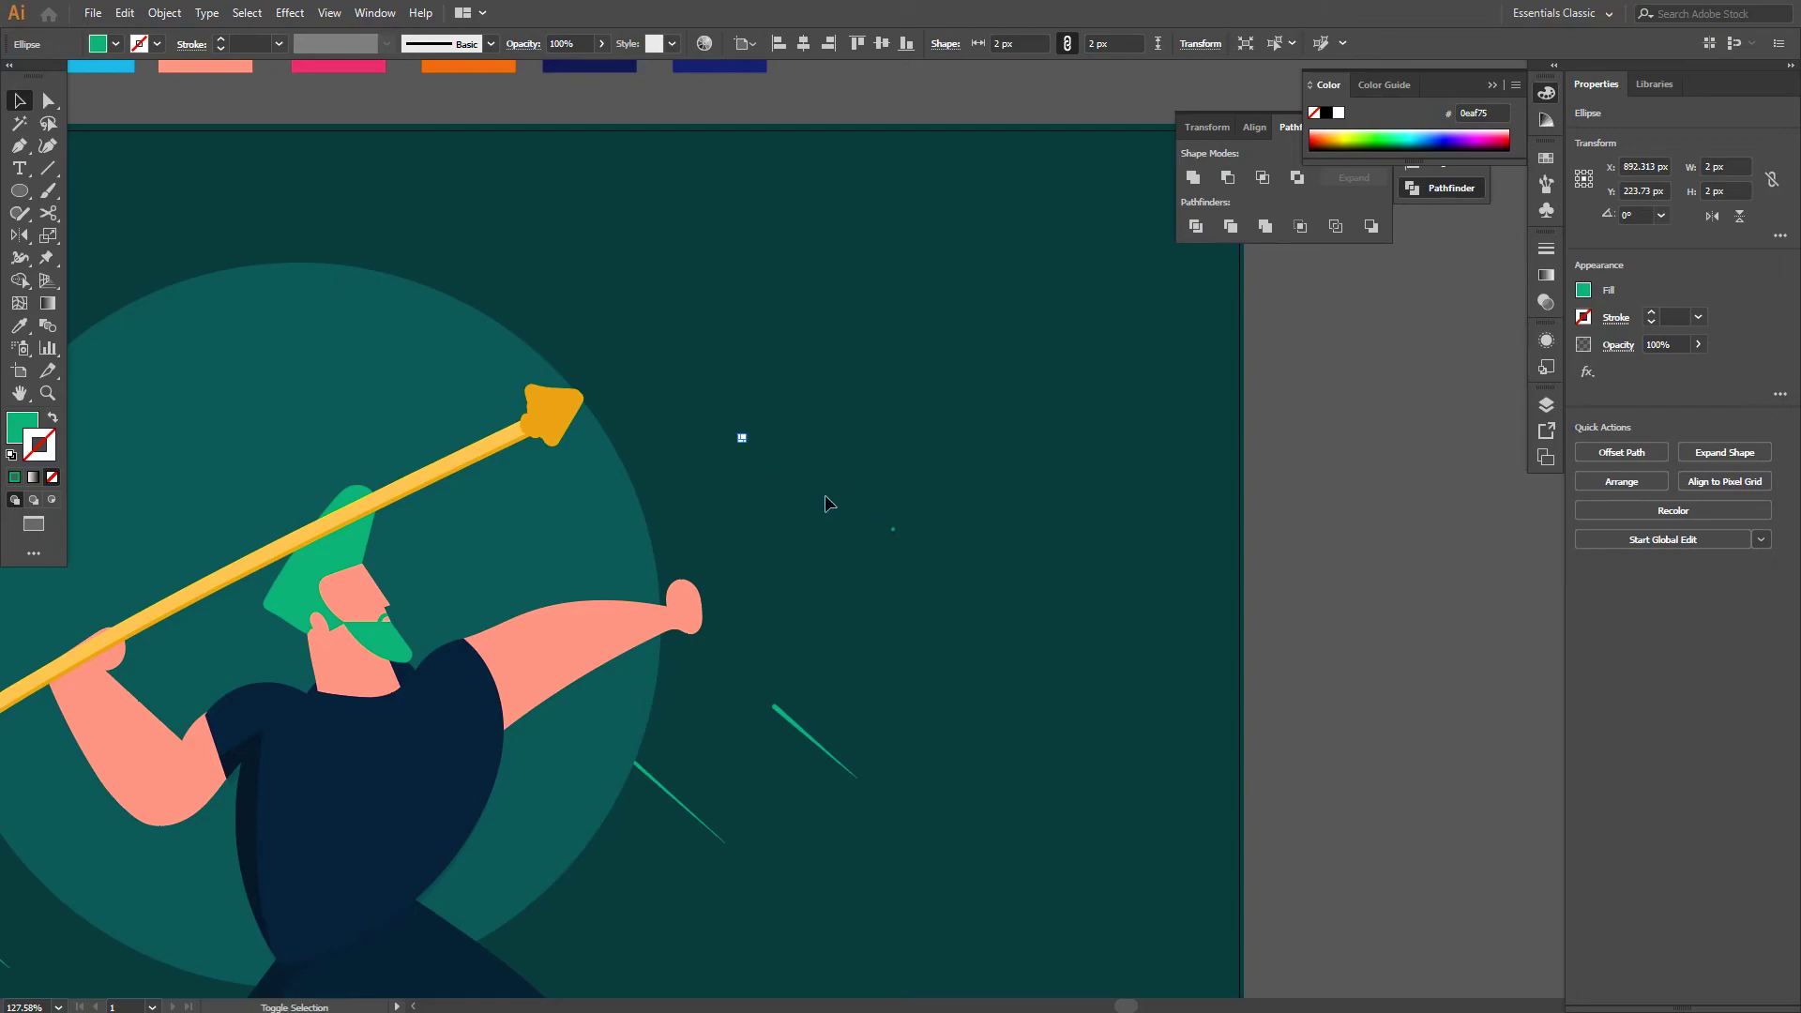
key("shift+Left")
key("shift+Left")
key("shift+Left")
left_click_drag(965, 691, 816, 773)
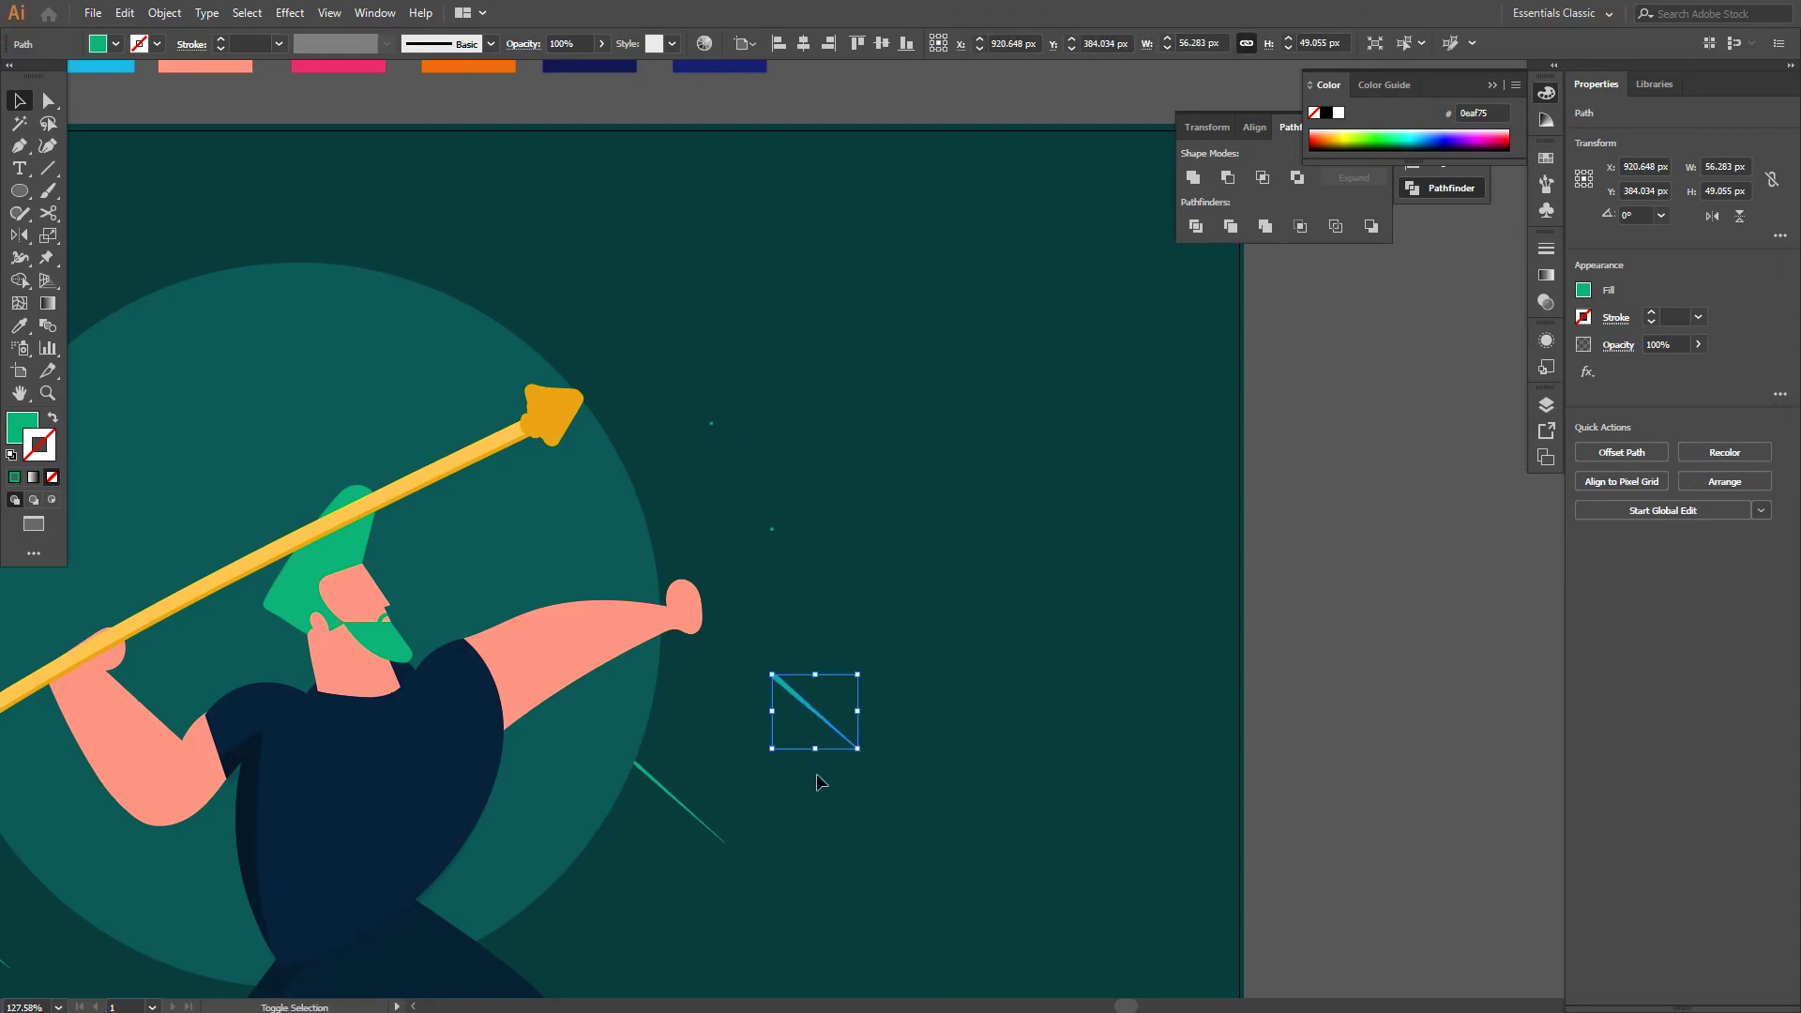
left_click_drag(754, 562, 754, 564)
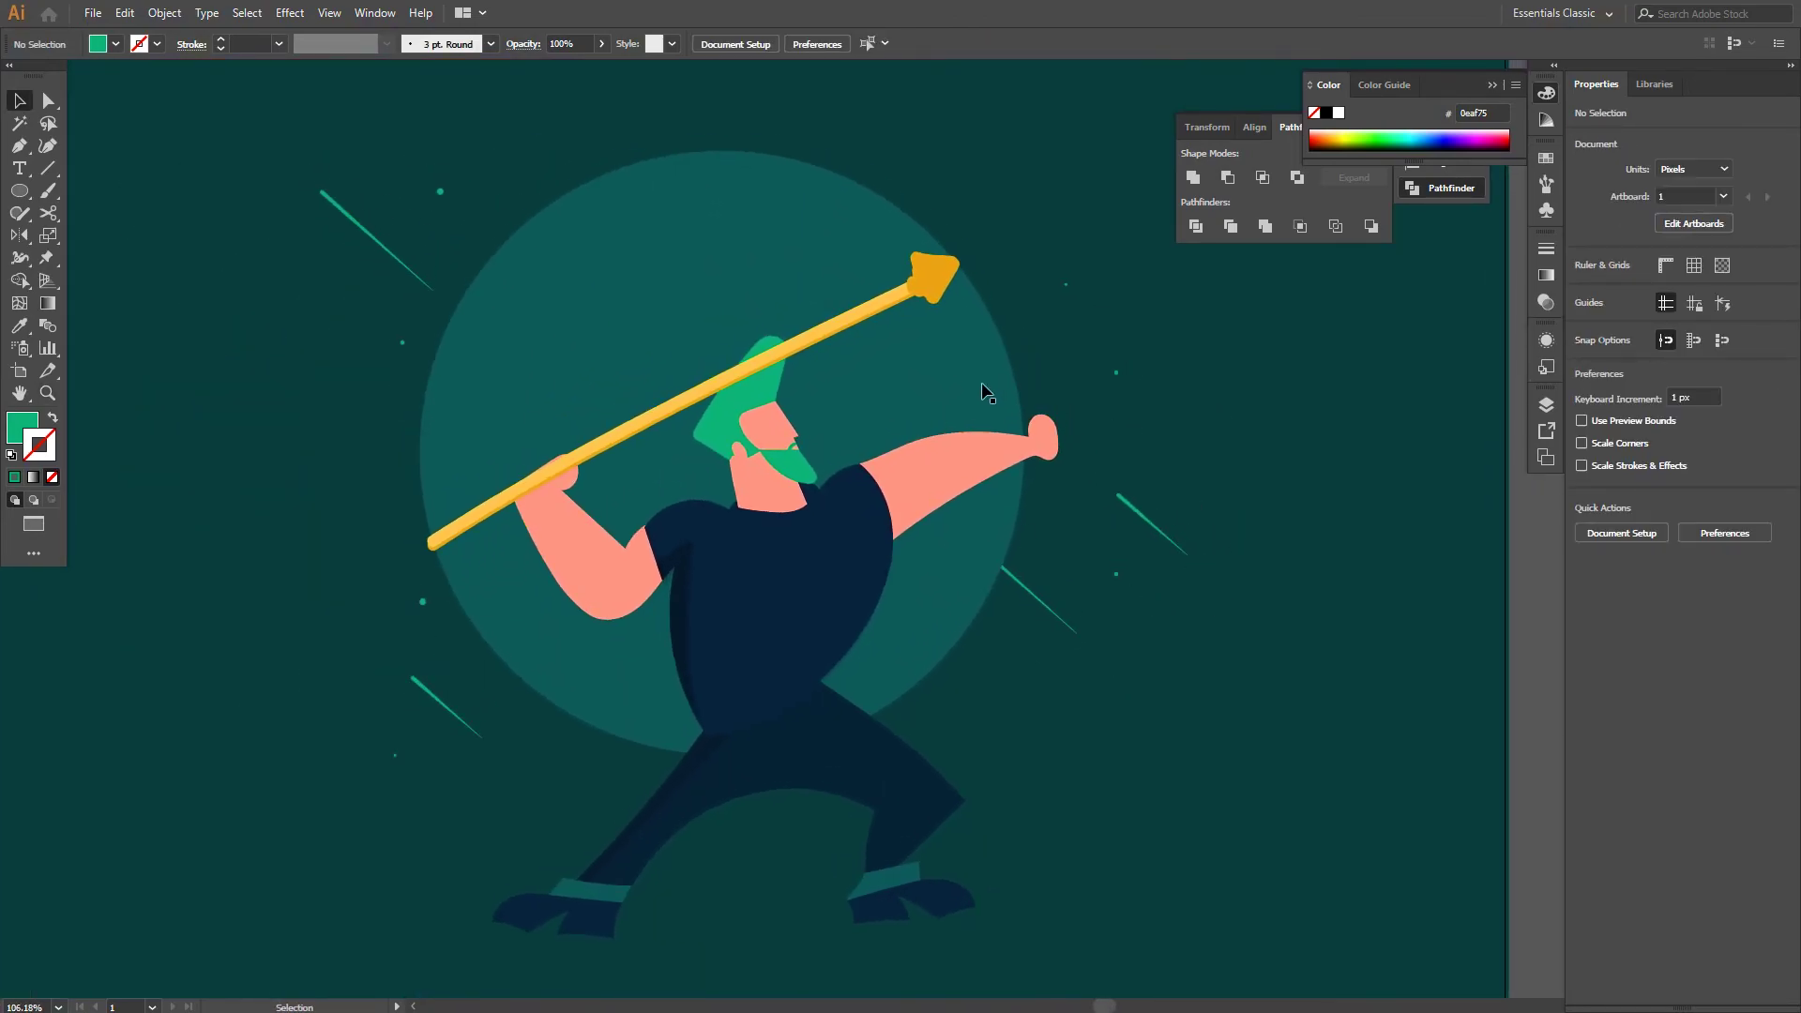
left_click(985, 392)
Paint a curved stroke across the circle's right side using the grainy scatter brush
left_click(1268, 374)
key("ctrl+0")
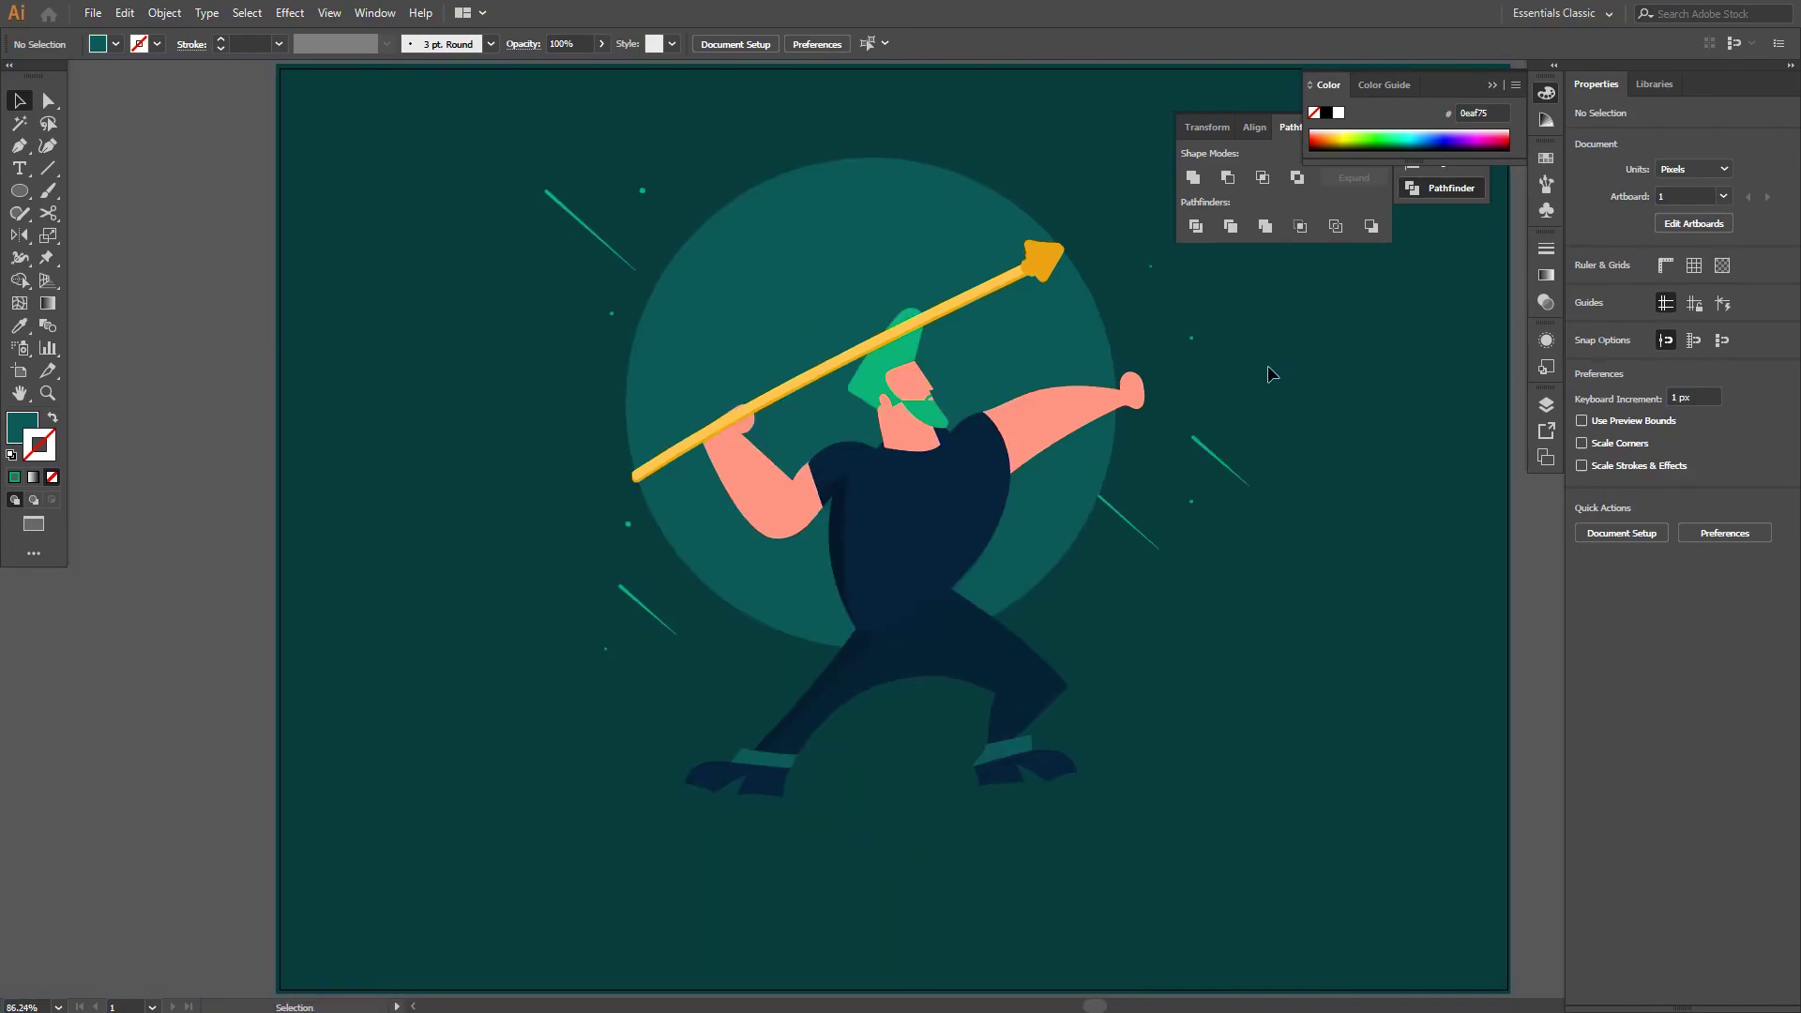
left_click(1546, 184)
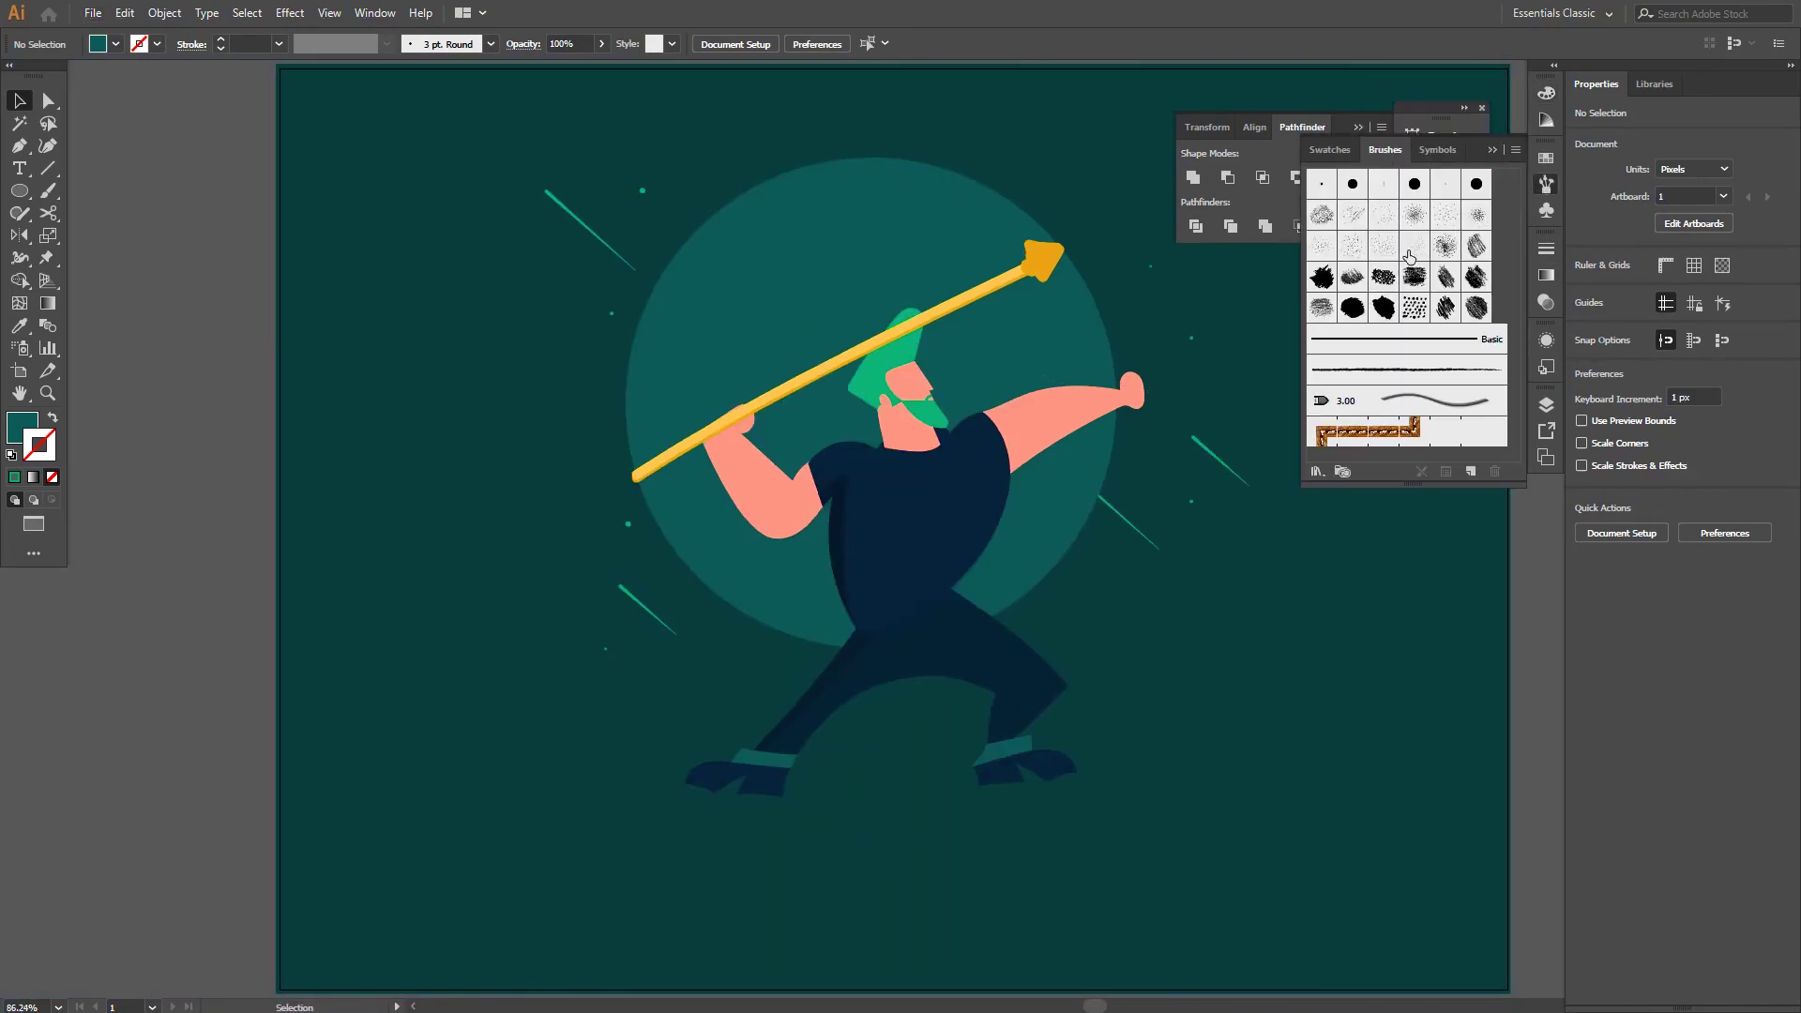
left_click(1076, 335)
scroll(1143, 330, "up", 2)
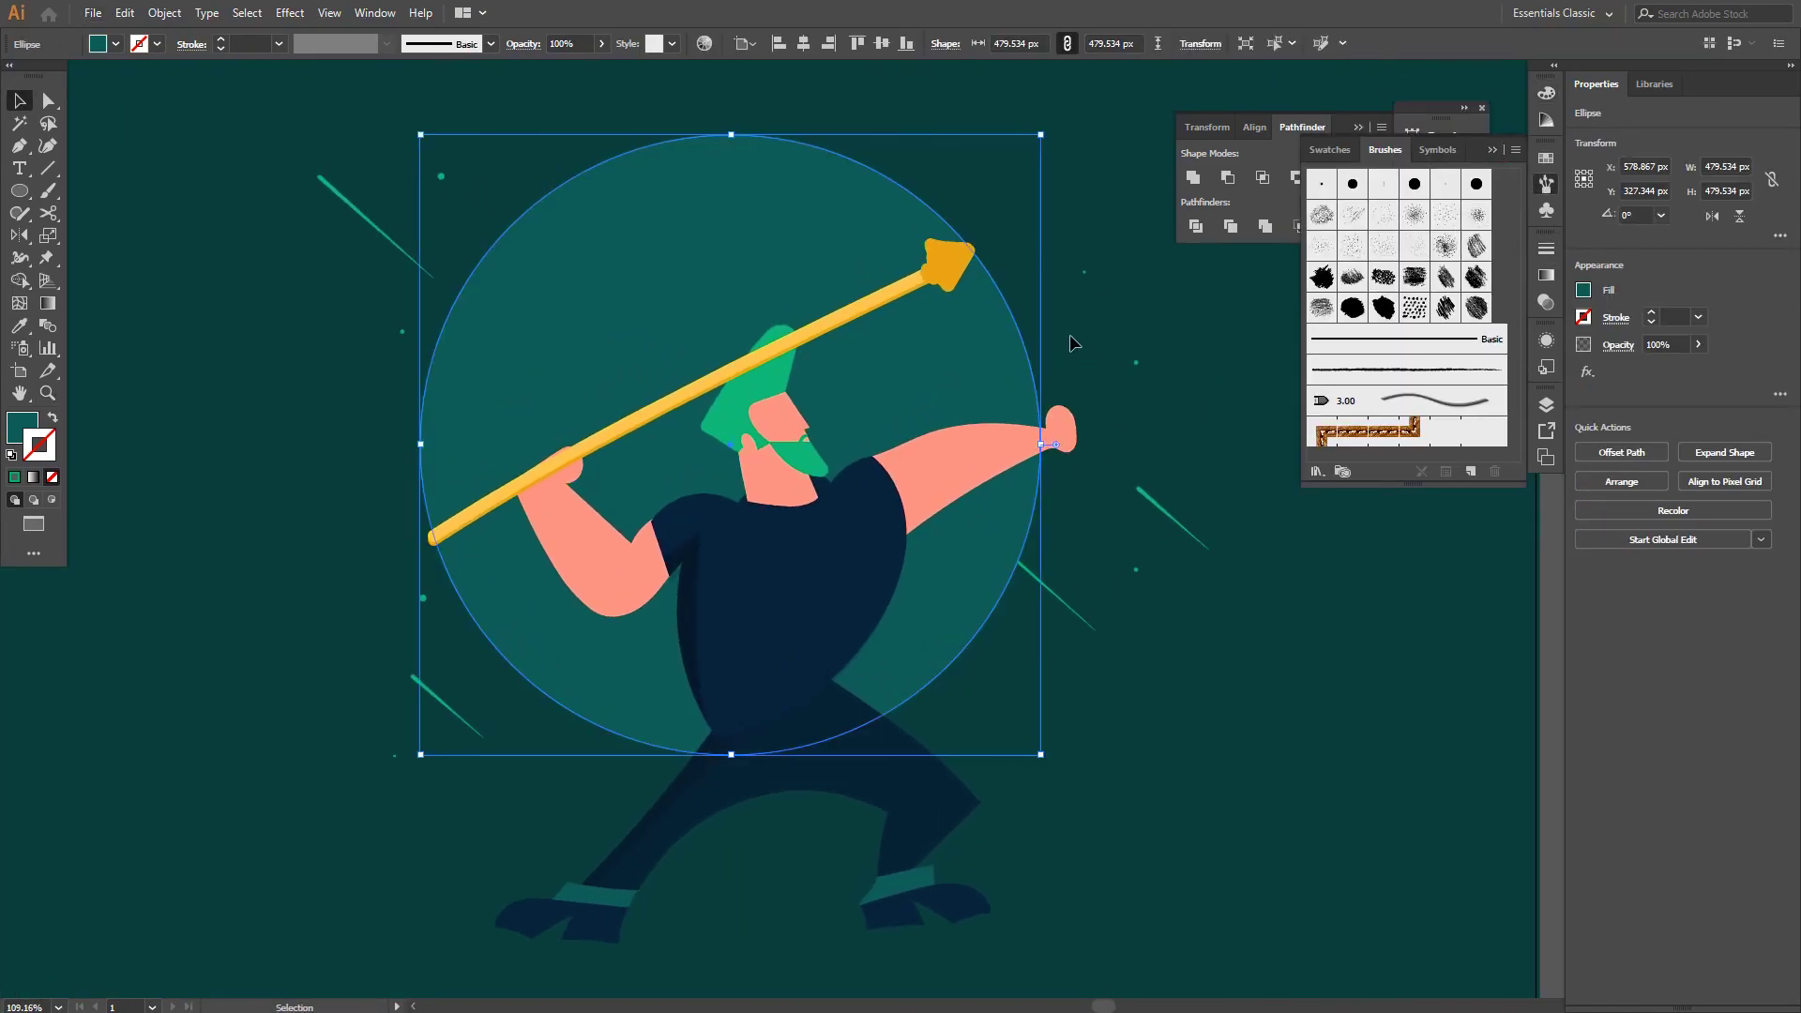
left_click(1049, 353)
key("b")
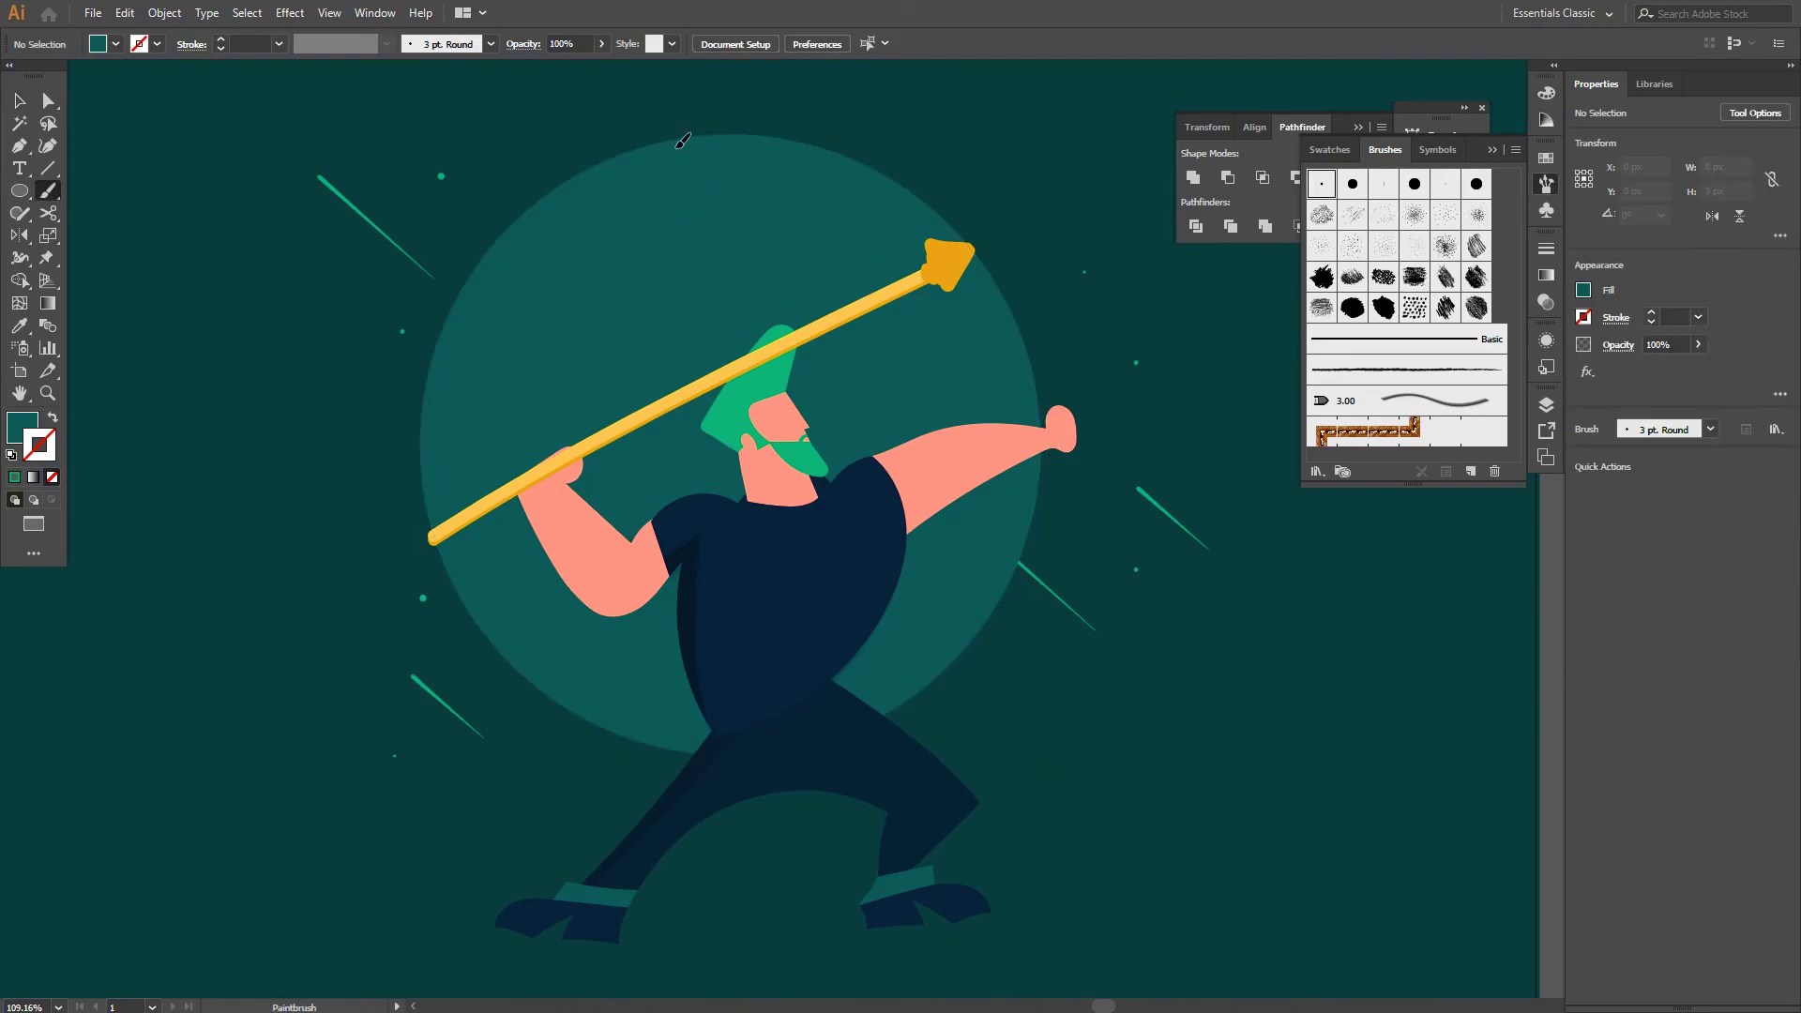
left_click_drag(839, 744, 675, 144)
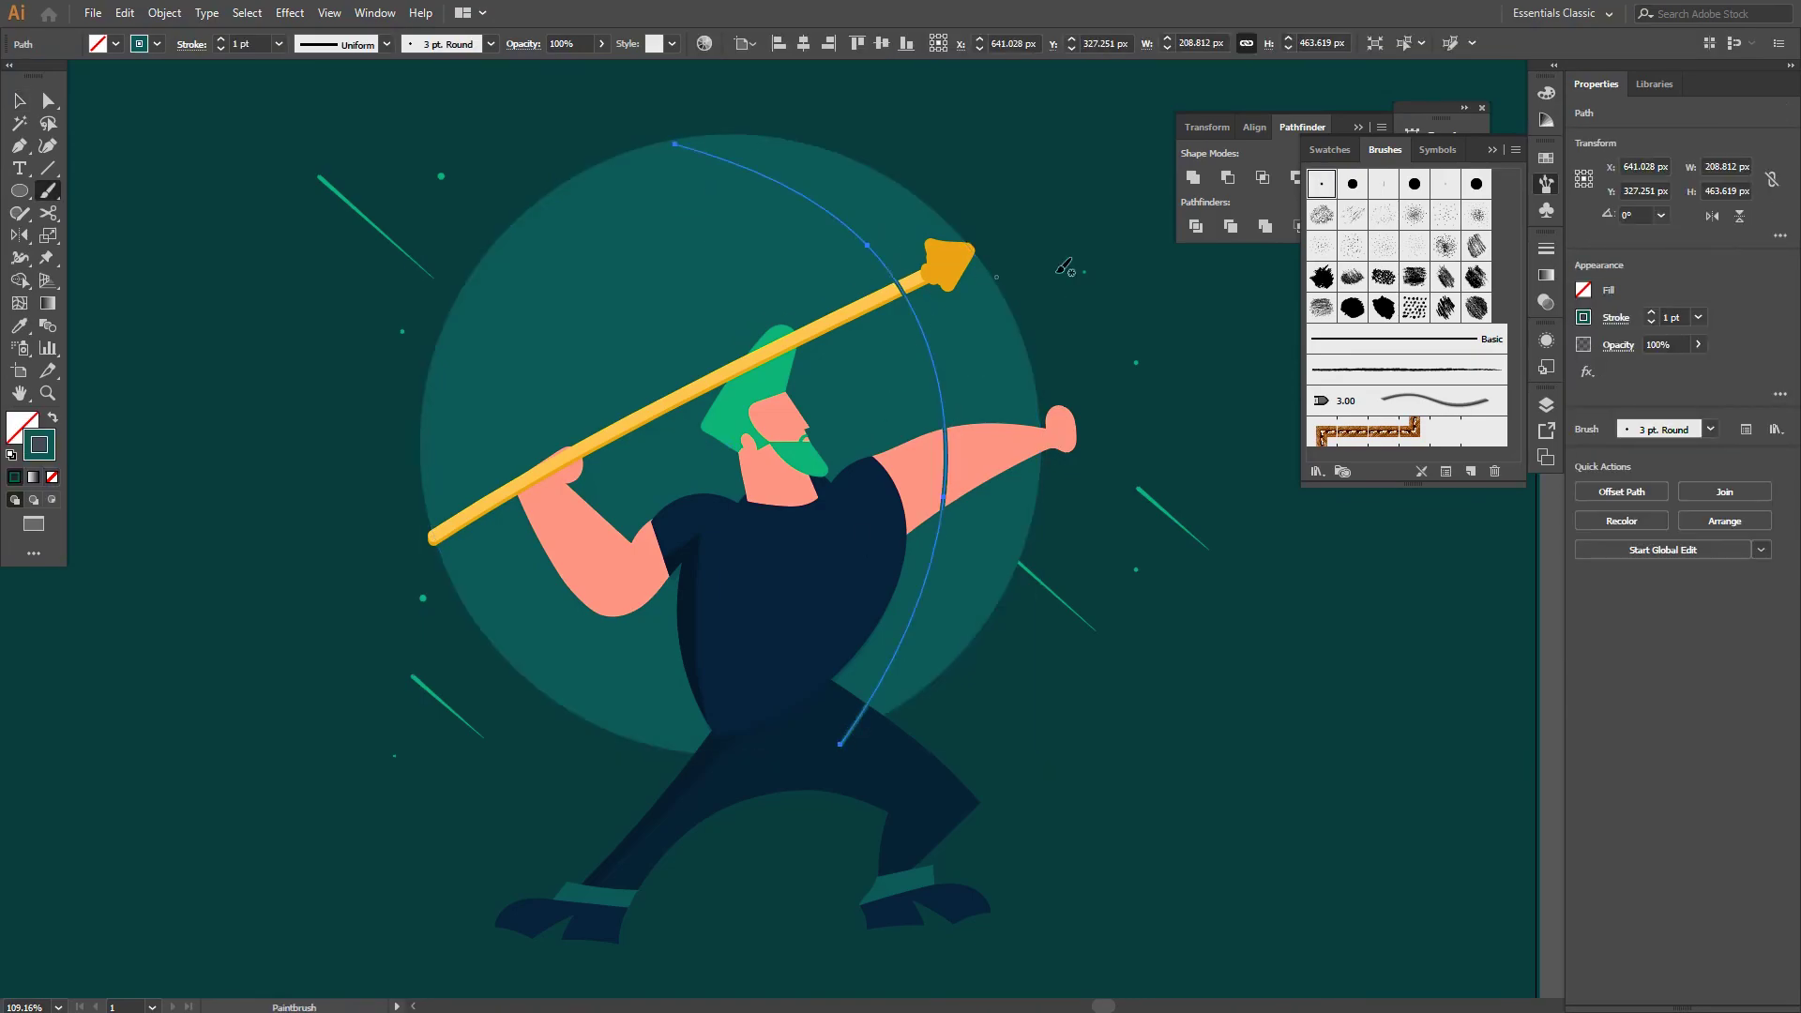
left_click(1478, 307)
Set the texture stroke's colour and compare the circle with and without the texture
double_click(39, 445)
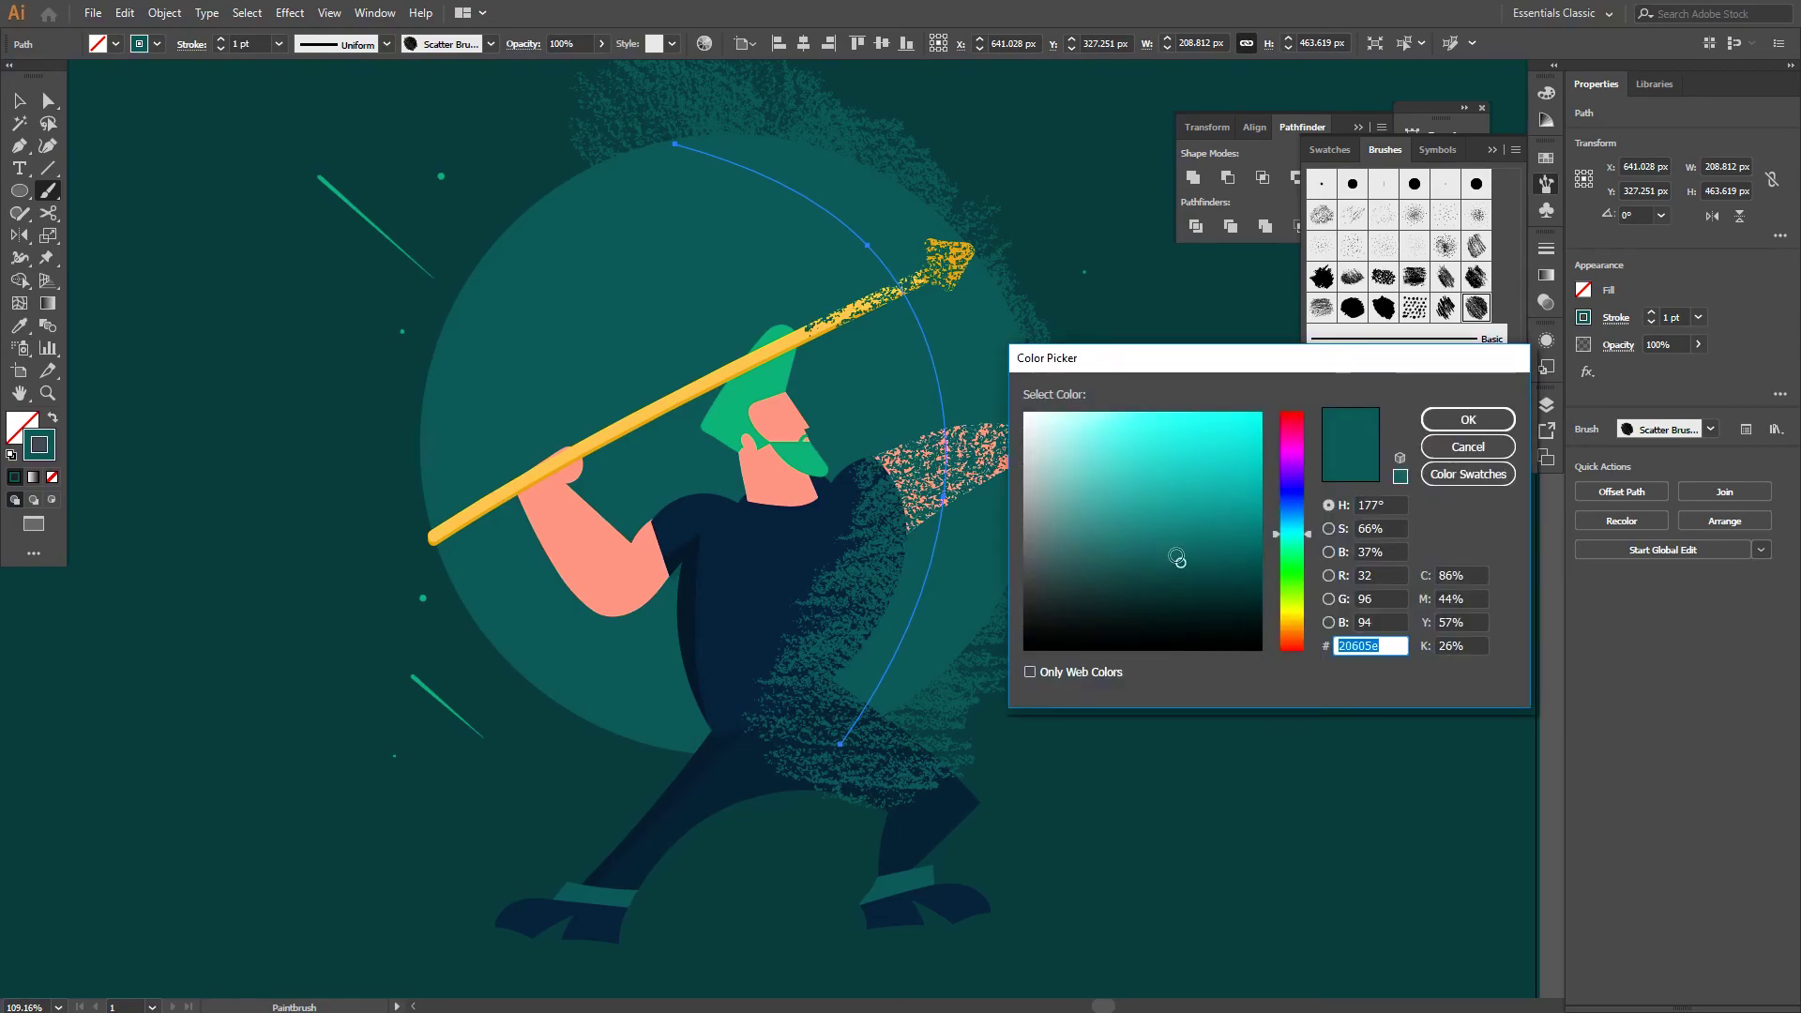
key("Escape")
key("Delete")
key("v")
left_click(792, 251)
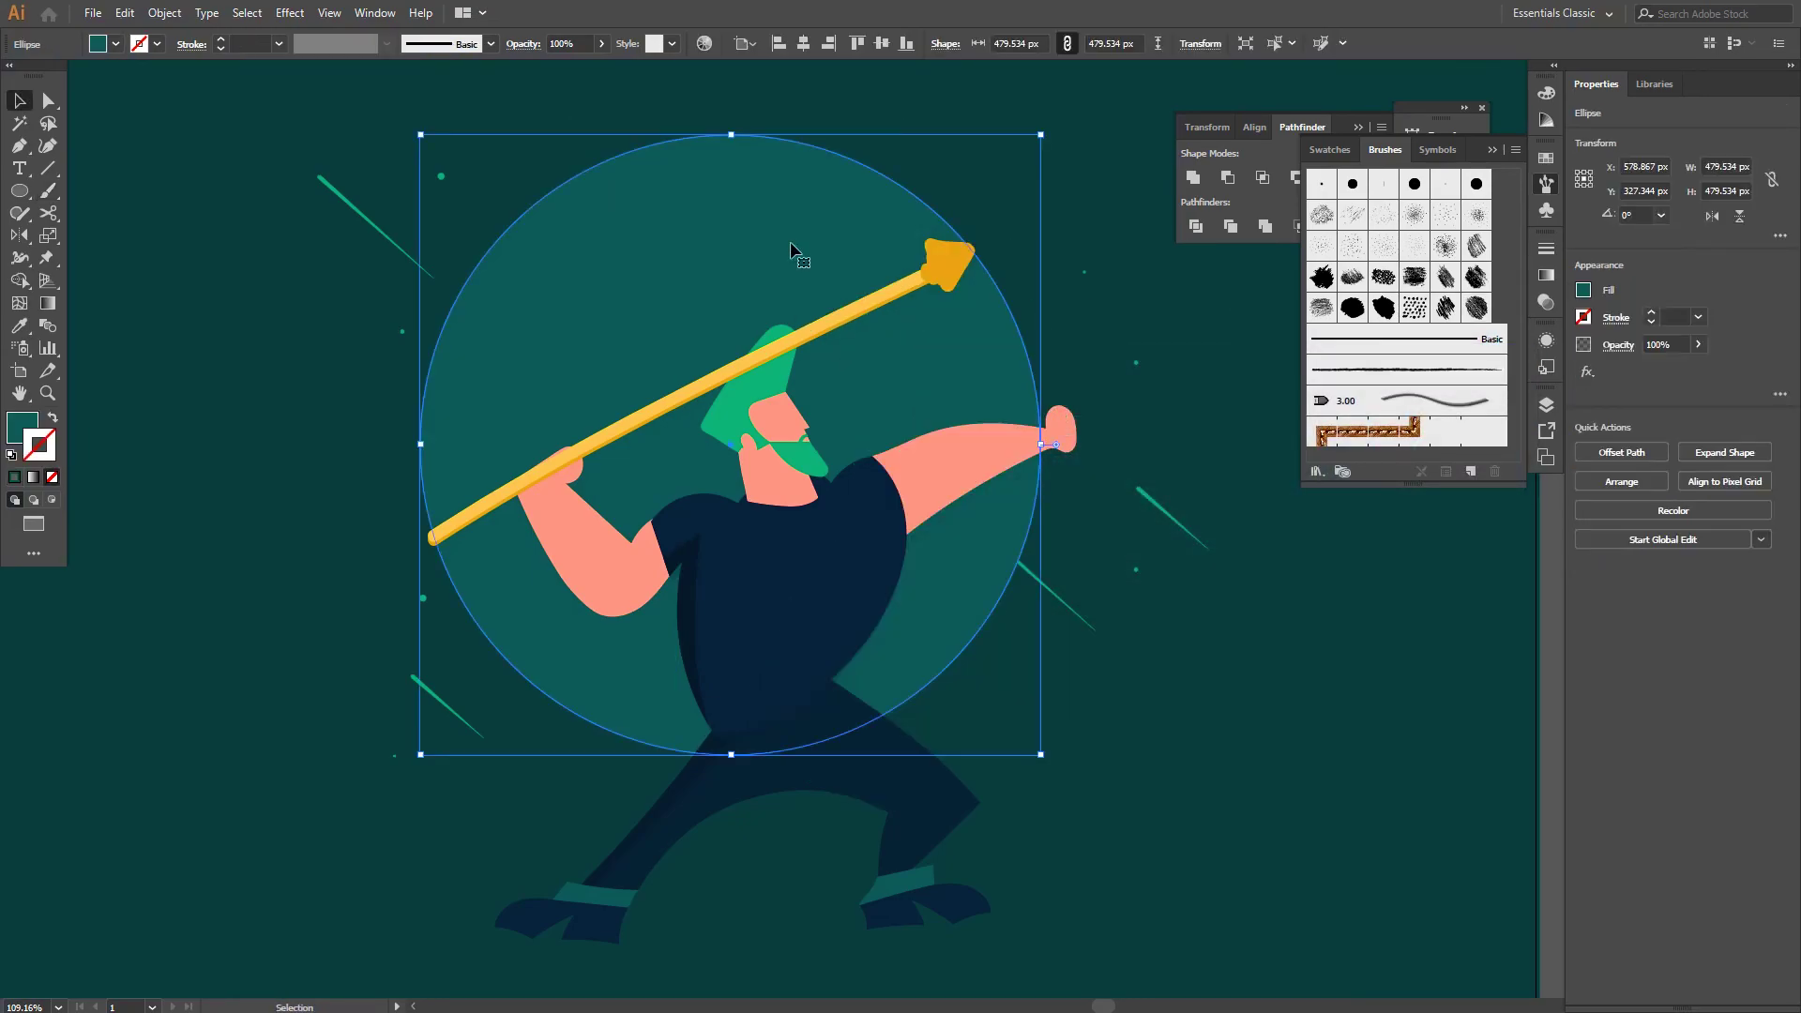
key("ctrl+z")
left_click(526, 322)
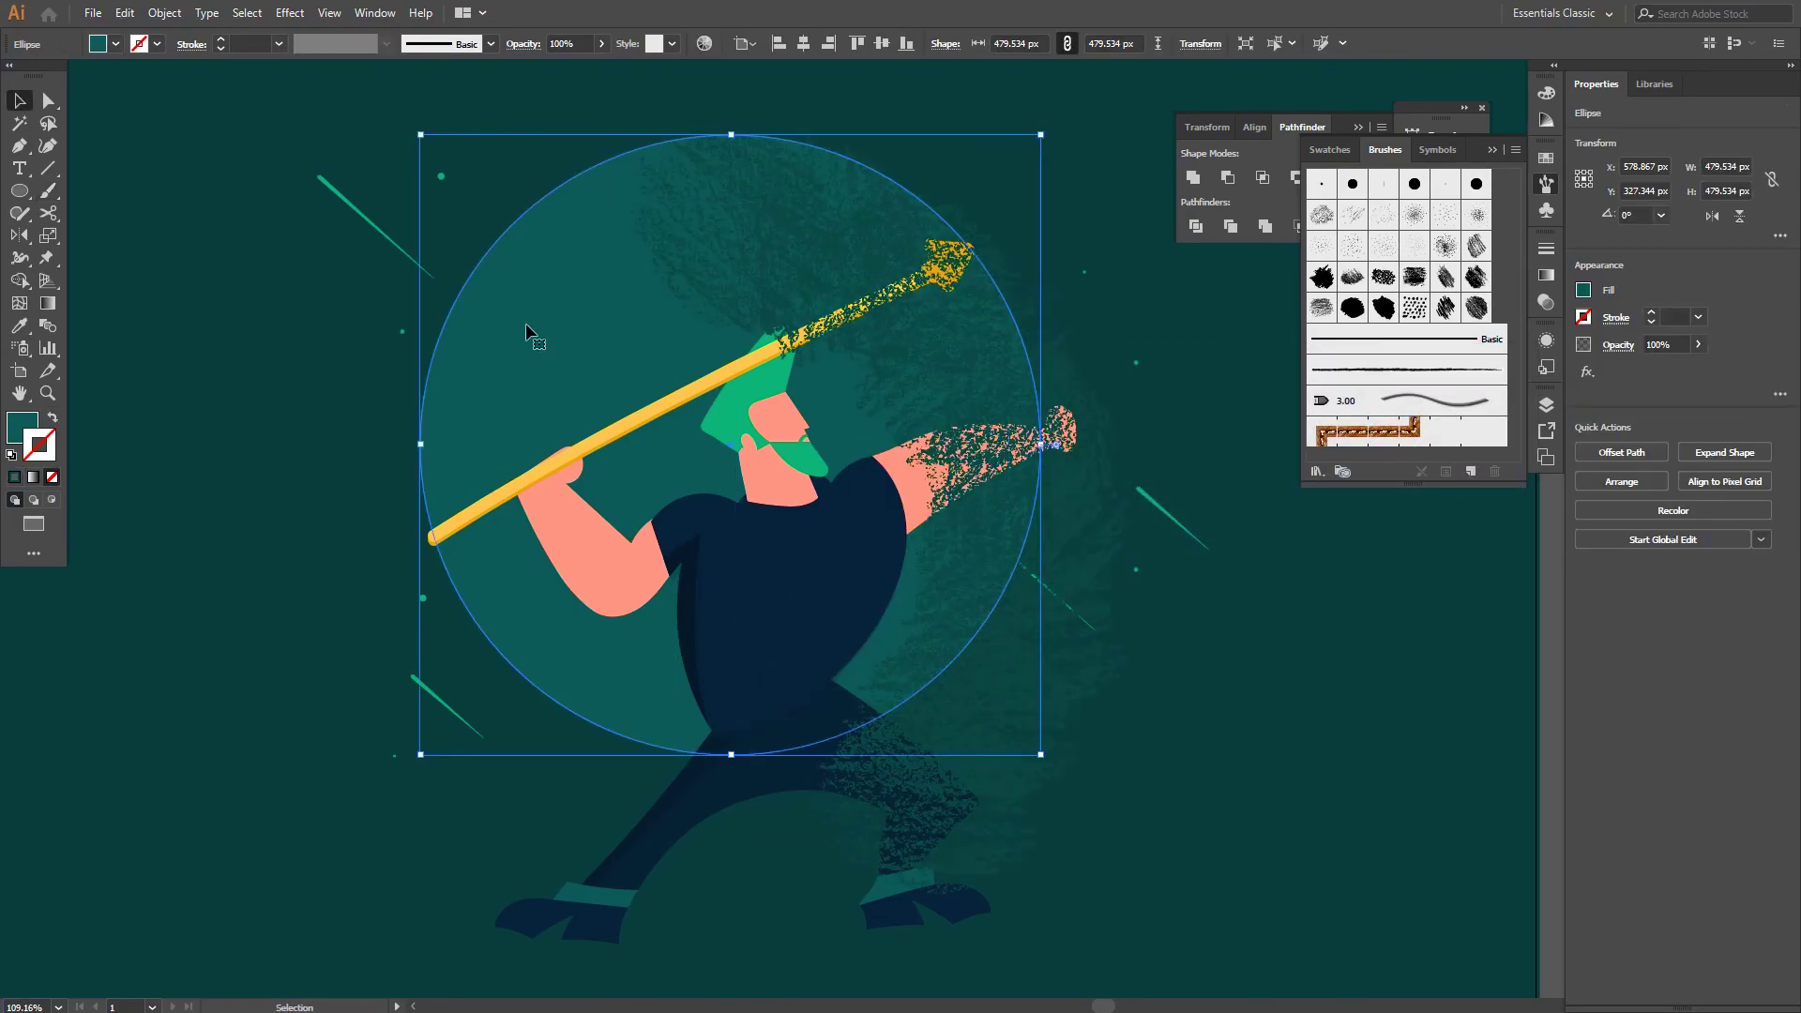
key("ctrl+shift+z")
key("a")
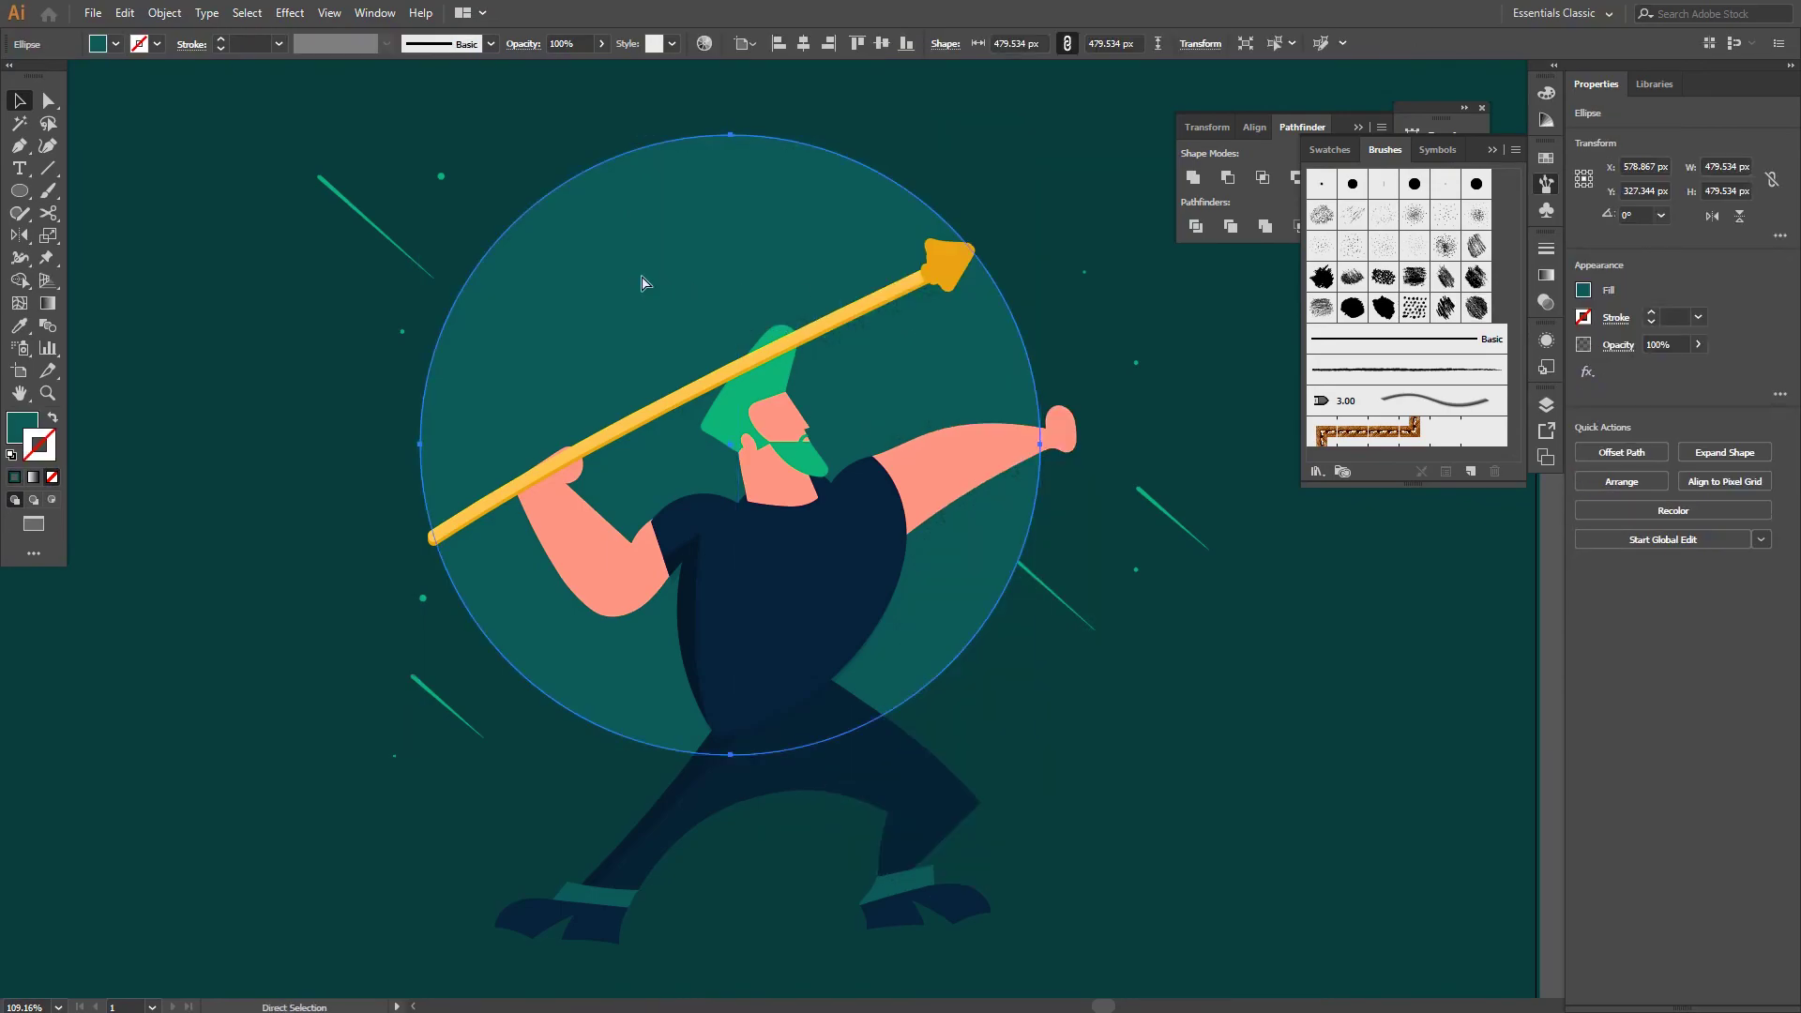
key("ctrl+z")
left_click(764, 251)
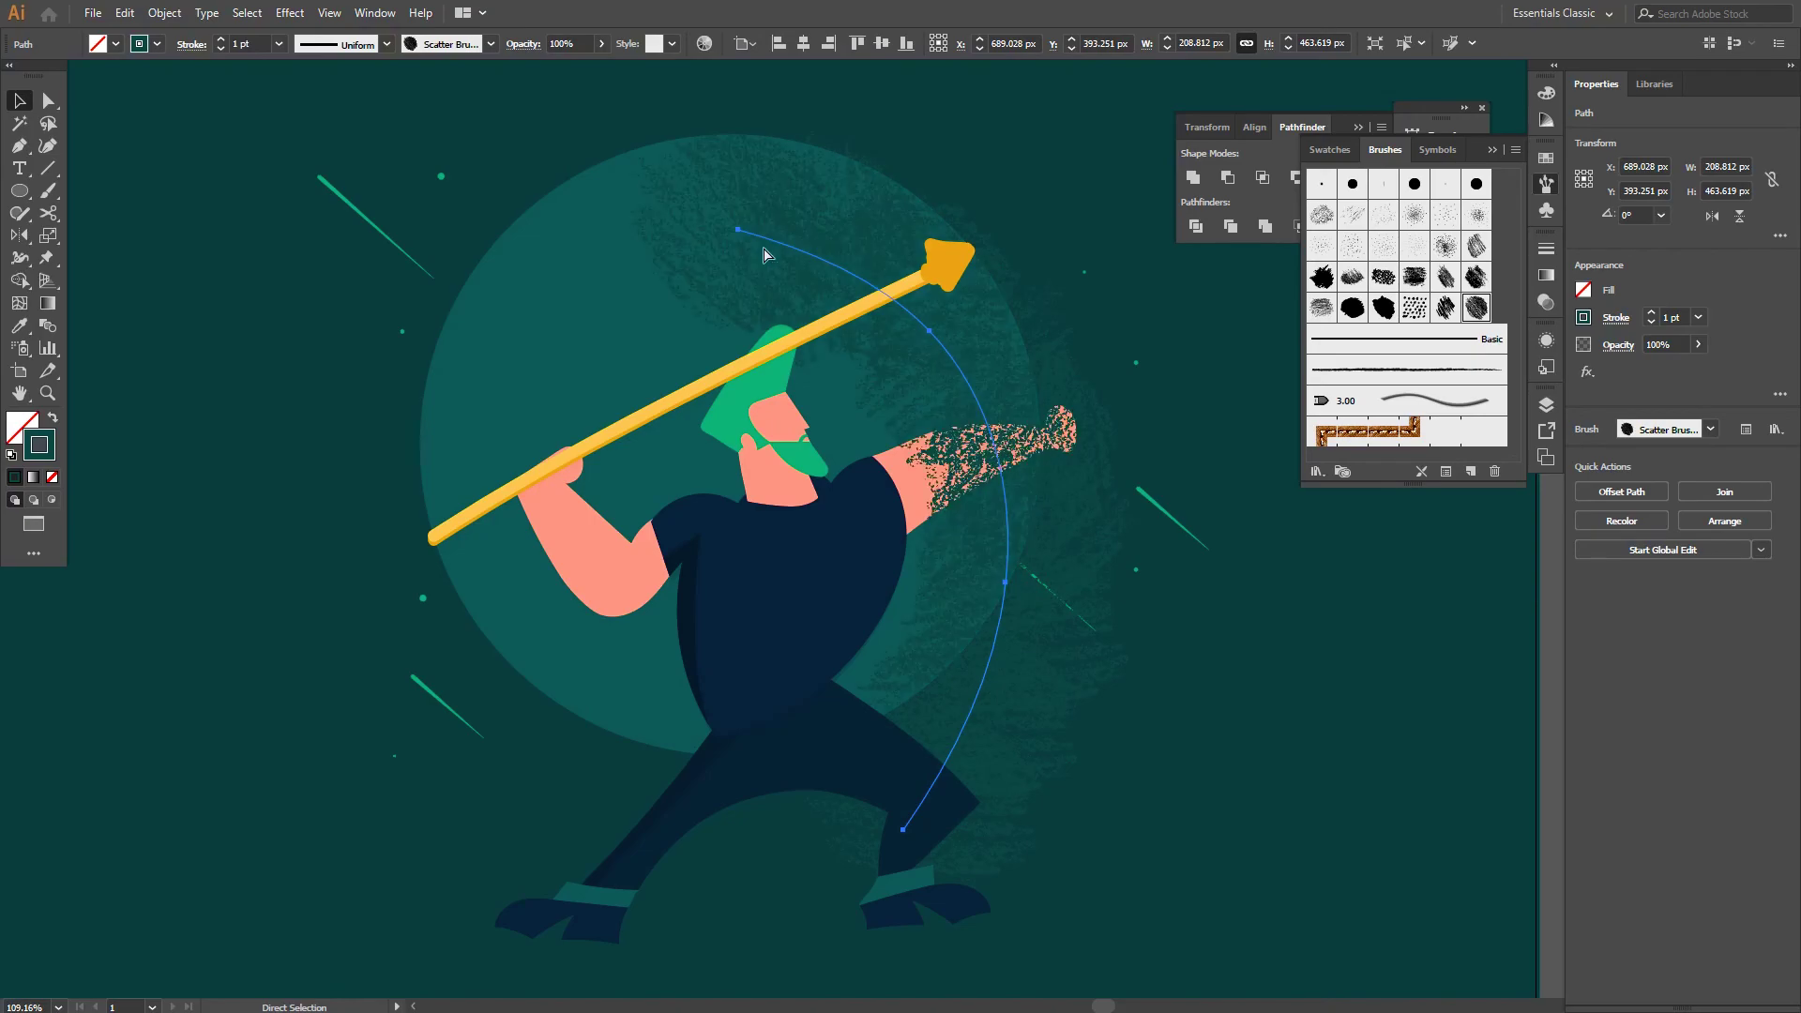
Stack a copy of the circle over the texture strokes and clip them inside it
key("v")
left_click(615, 255)
key("ctrl+shift+bracketright")
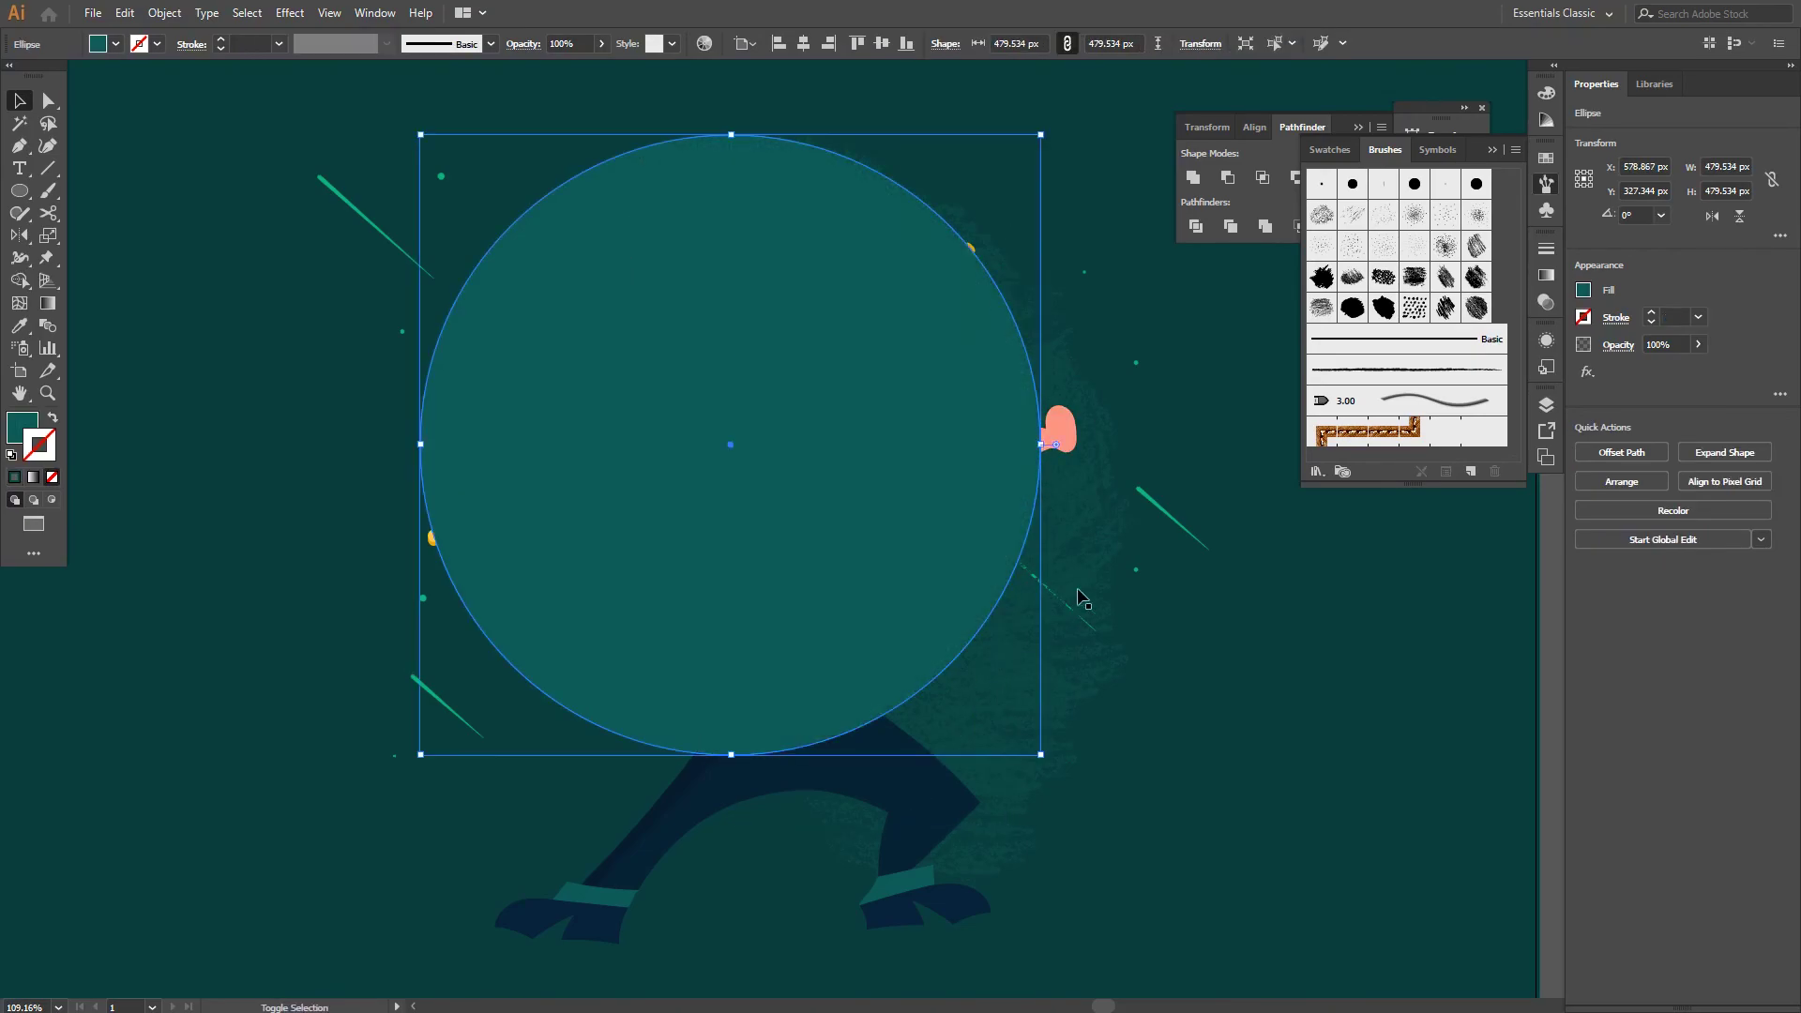
right_click(1058, 543)
left_click(1093, 552)
key("ctrl+7")
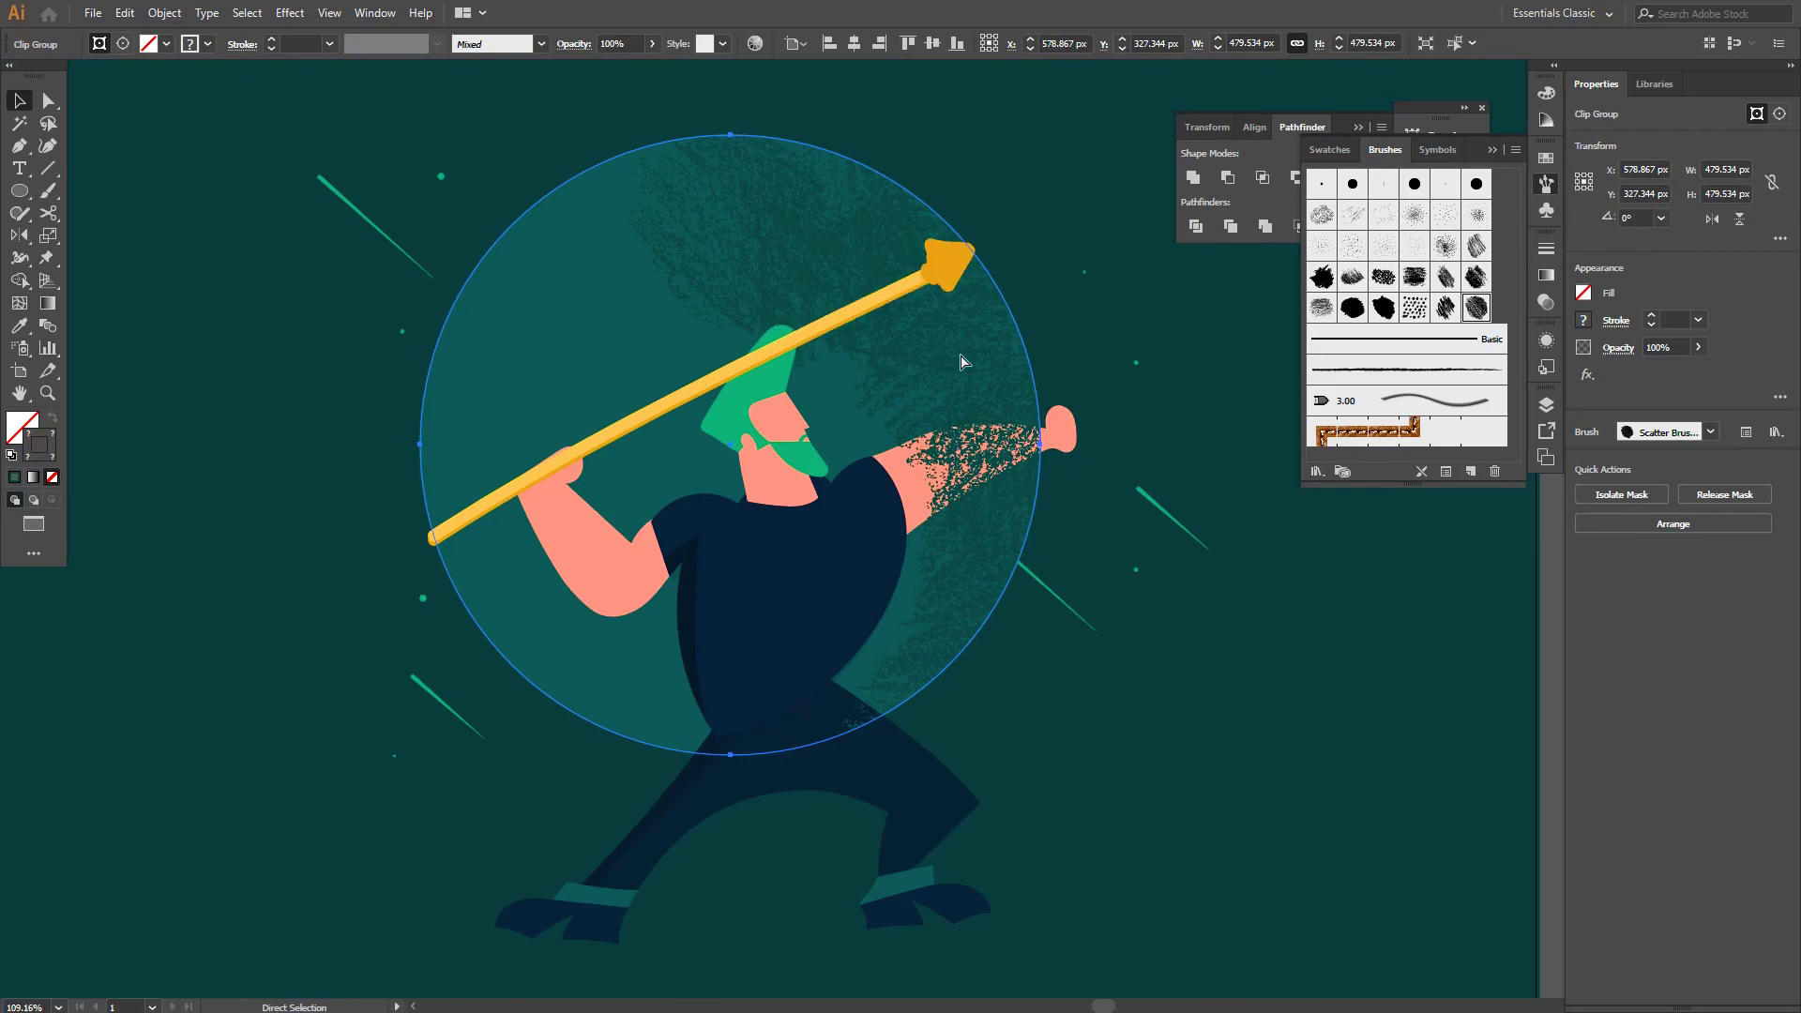
Select one texture arc inside the clipped circle and nudge it up and left
key("ctrl+h")
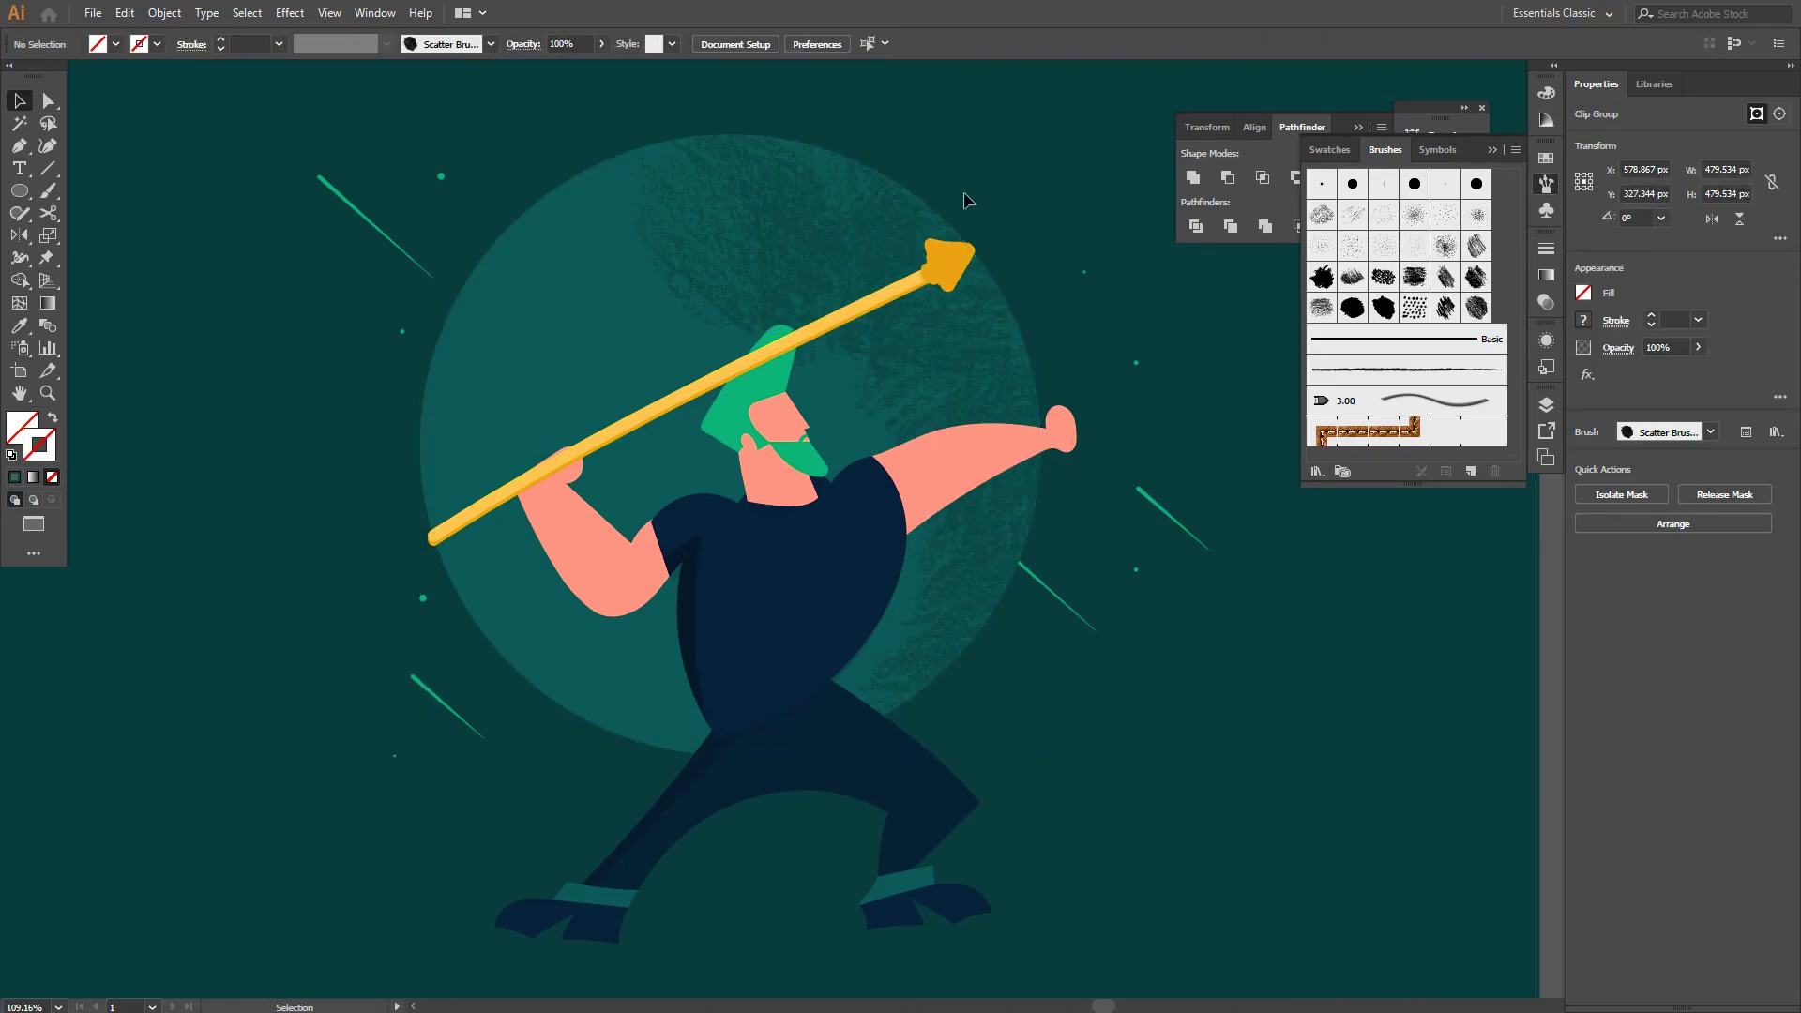
left_click(964, 191)
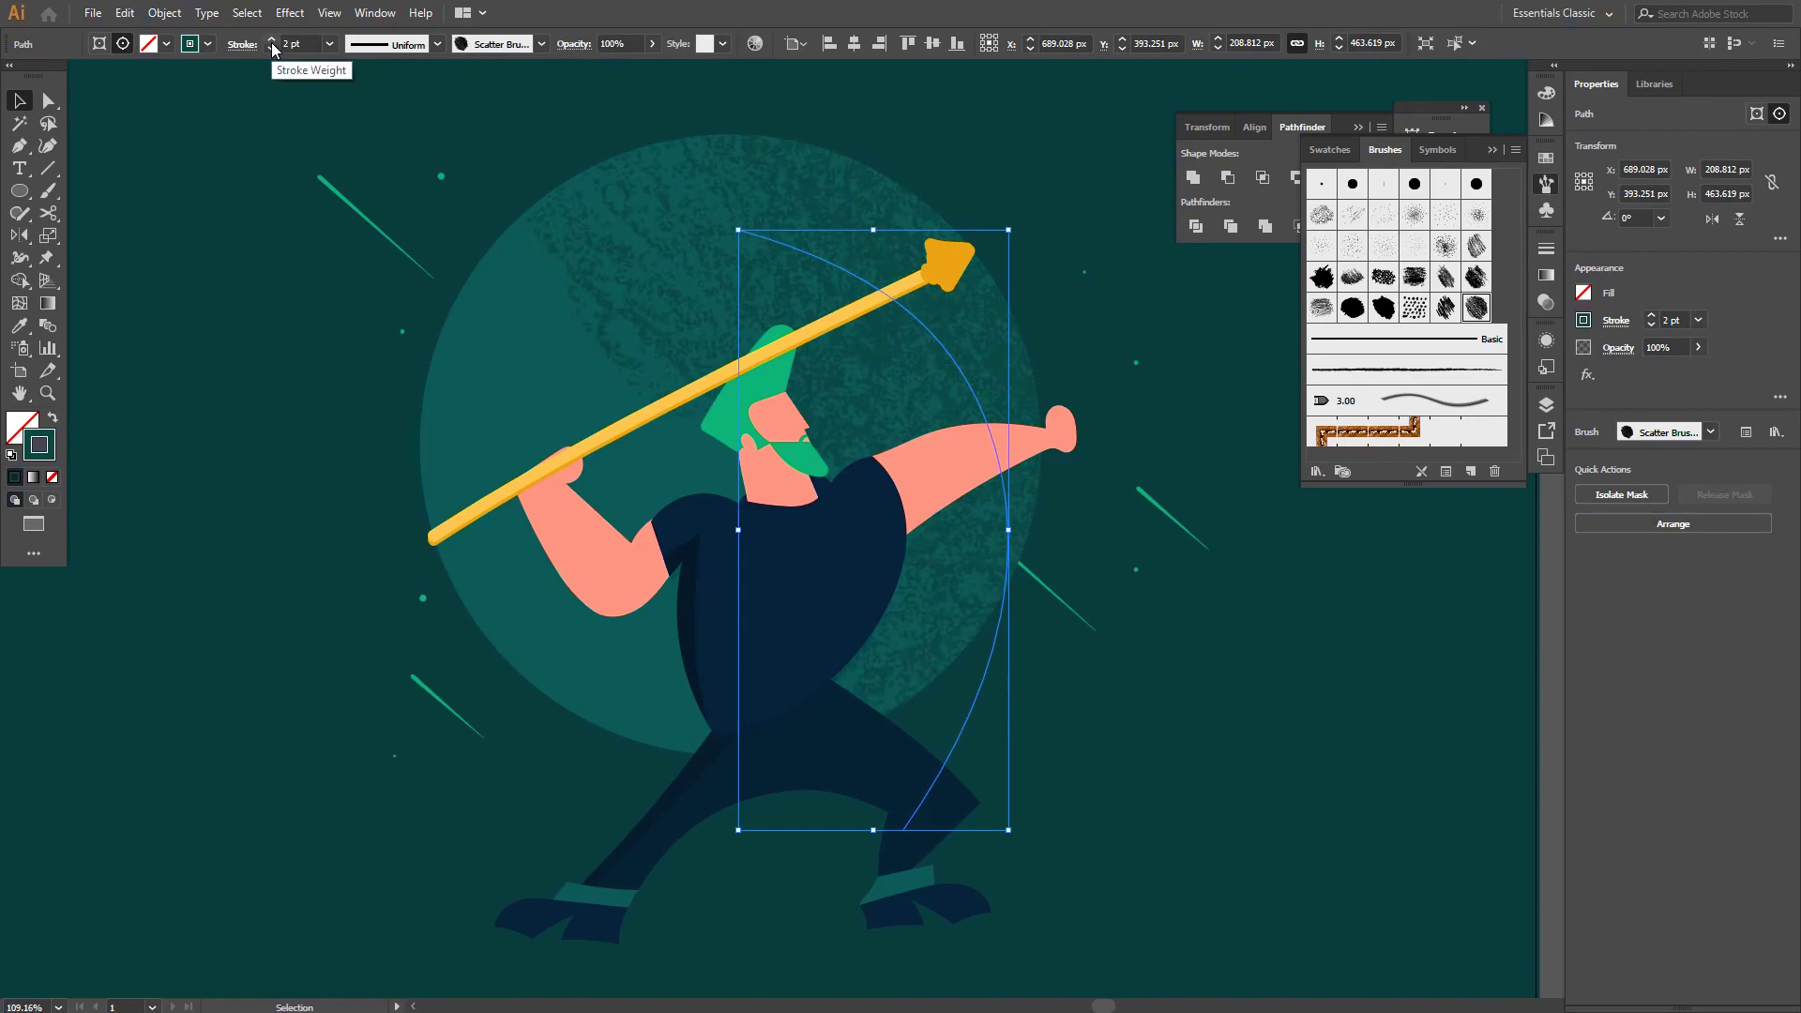
key("shift+Left")
key("shift+Left")
key("shift+Left")
key("shift+Up")
key("shift+Up")
key("shift+Up")
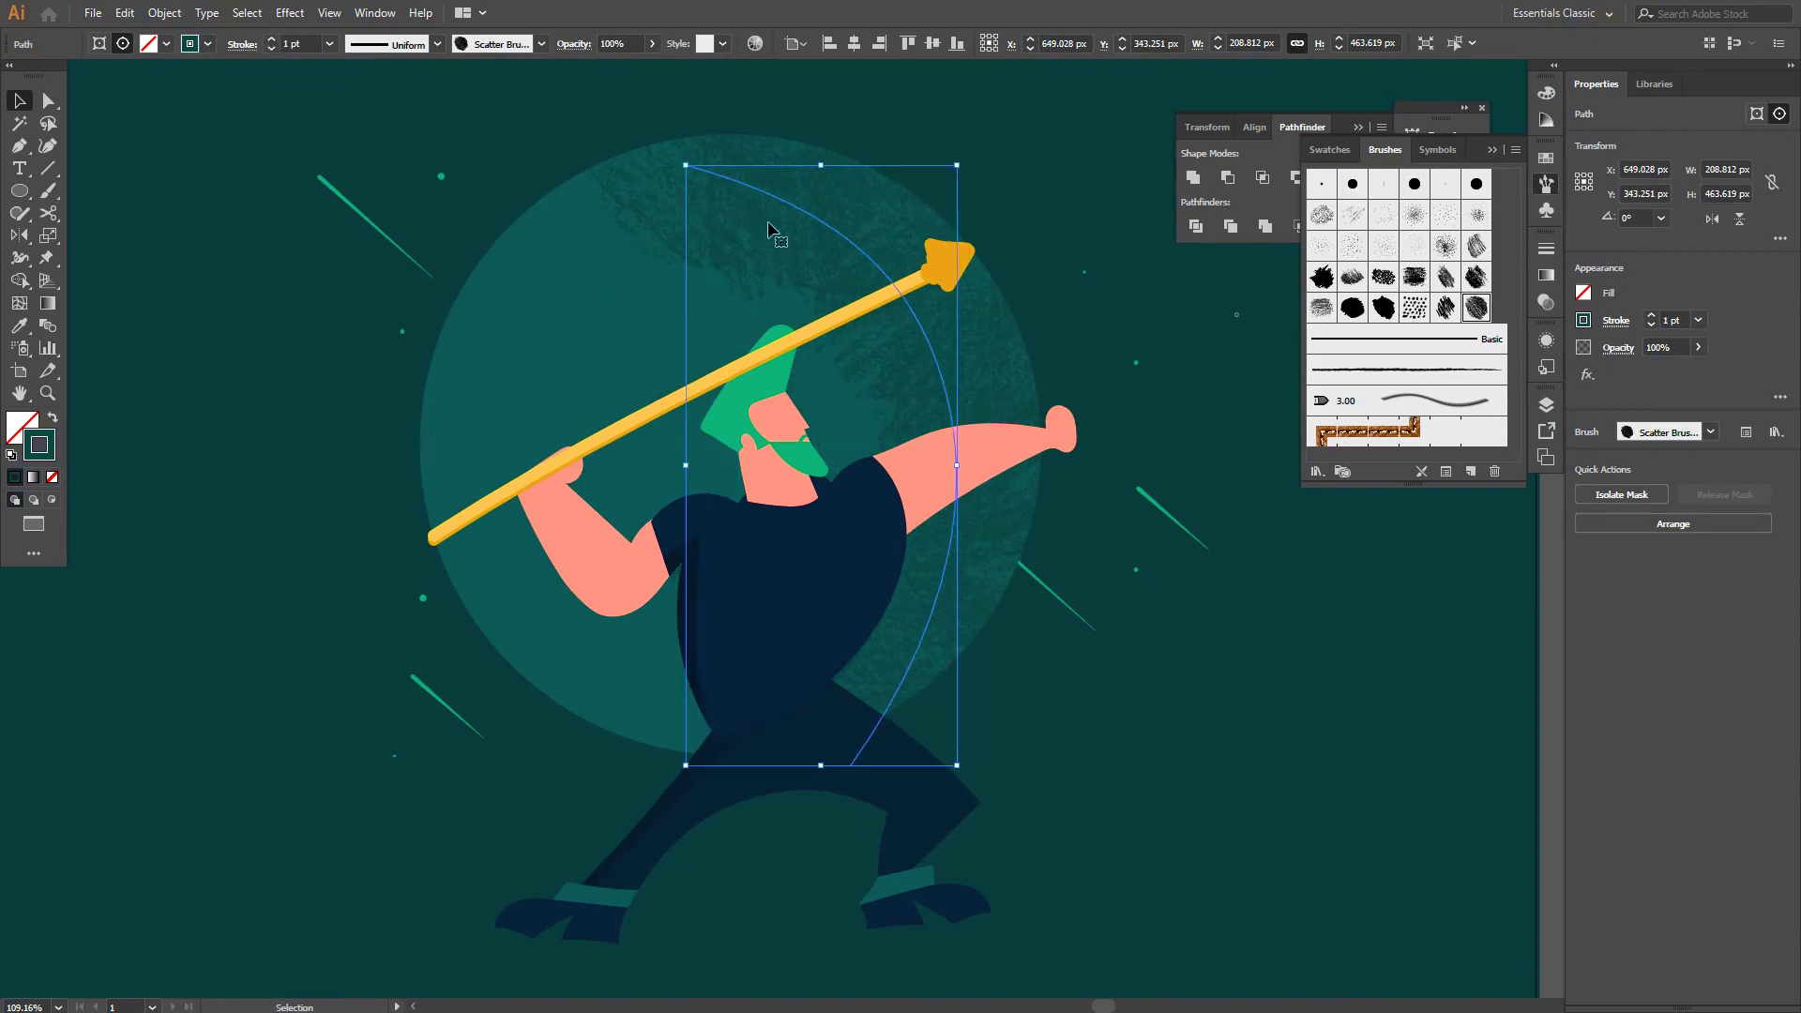
left_click(1545, 302)
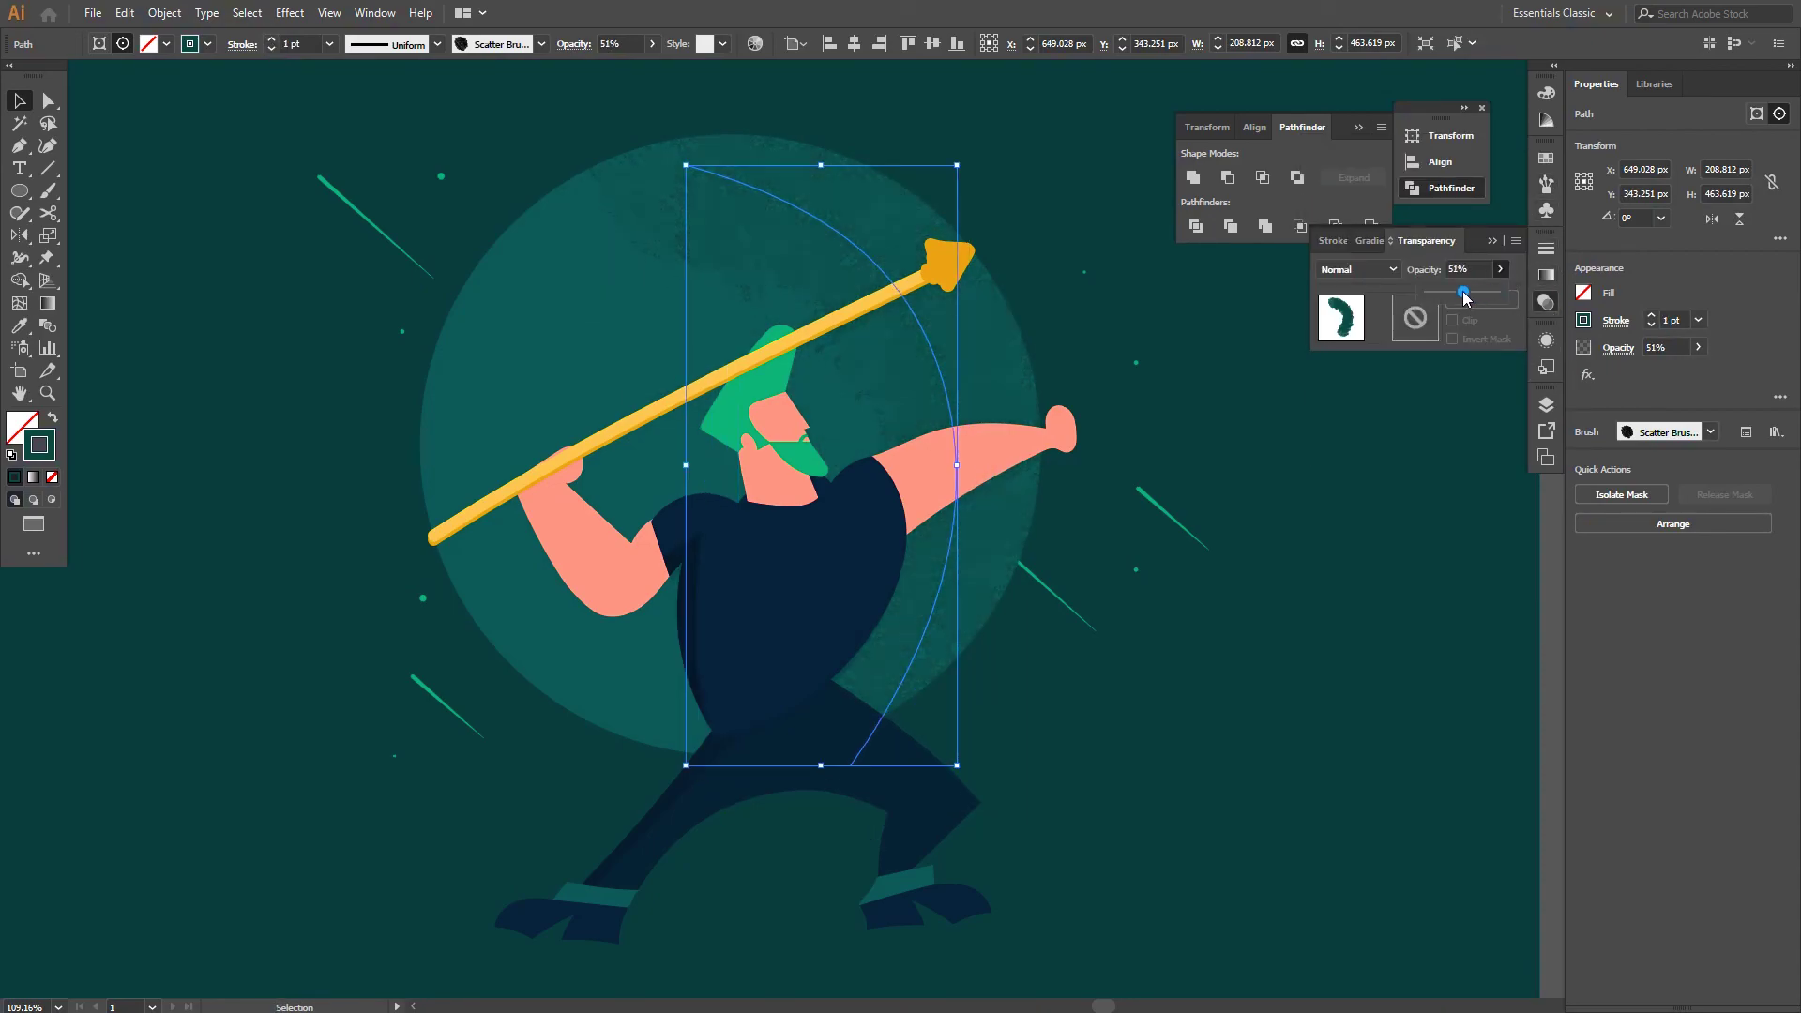
Try painting an extra scatter-brush stroke across the circle, then undo it
key("b")
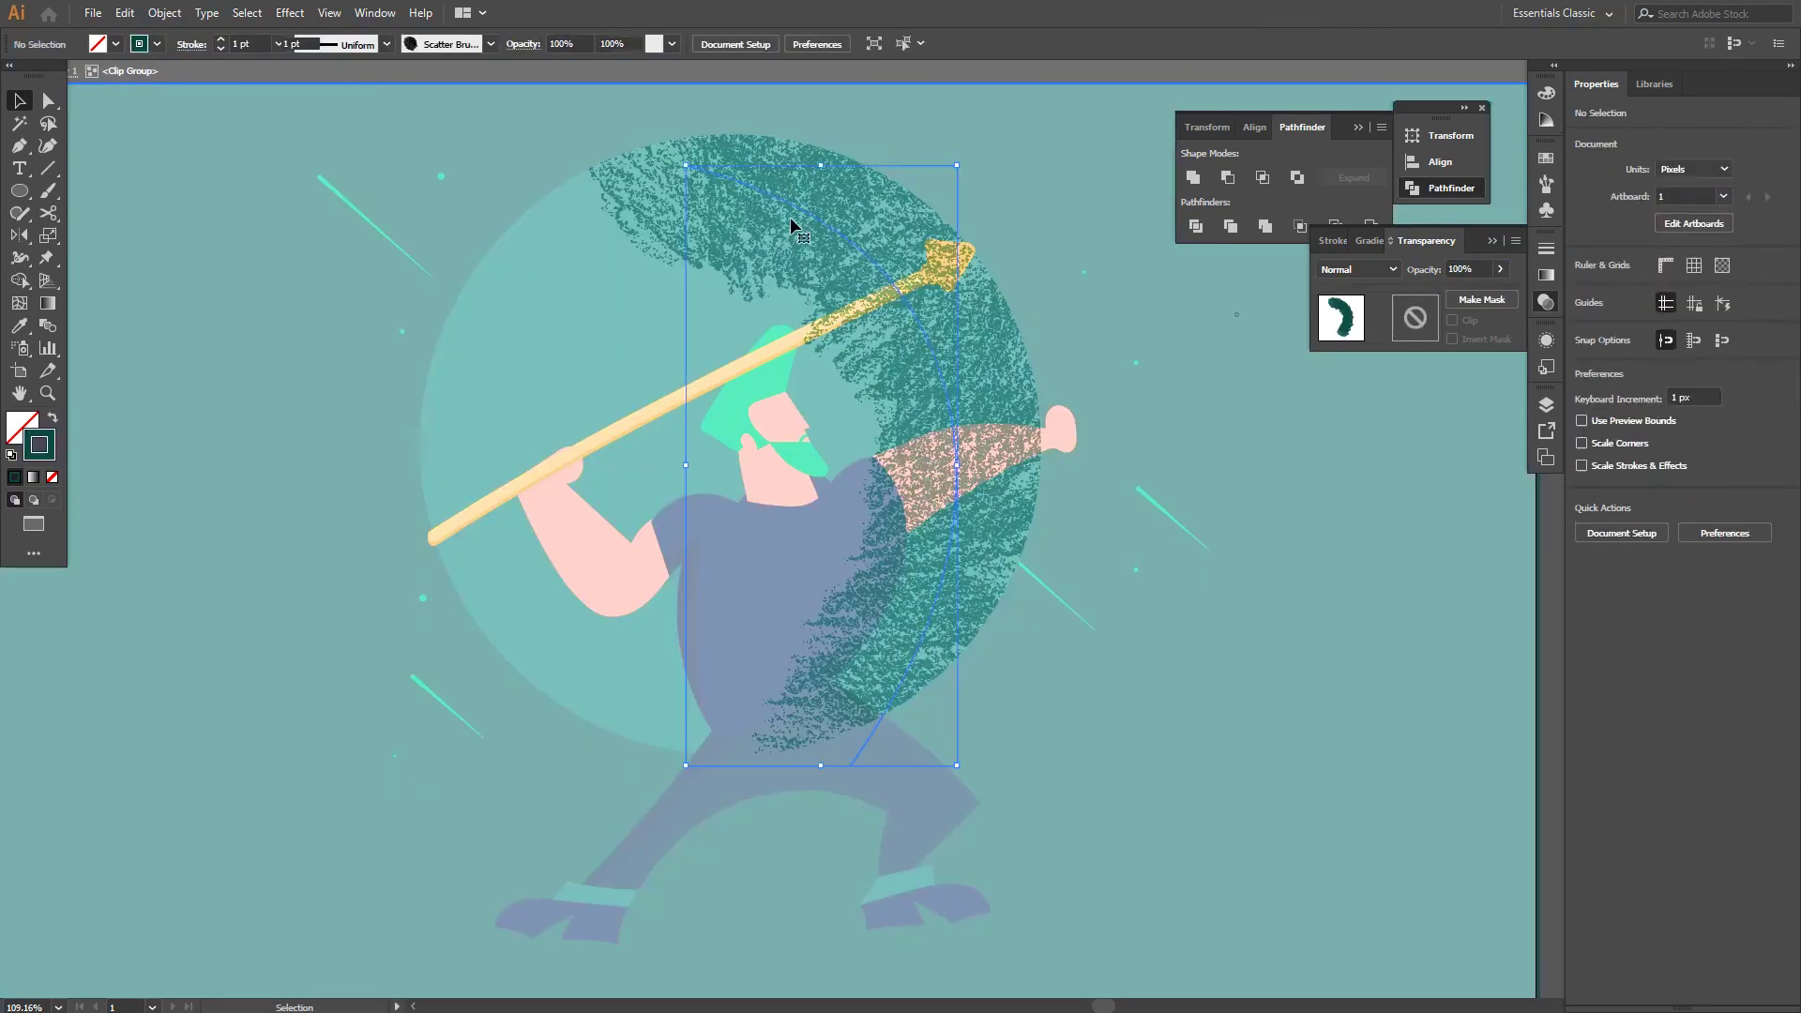
left_click_drag(761, 758, 473, 244)
key("v")
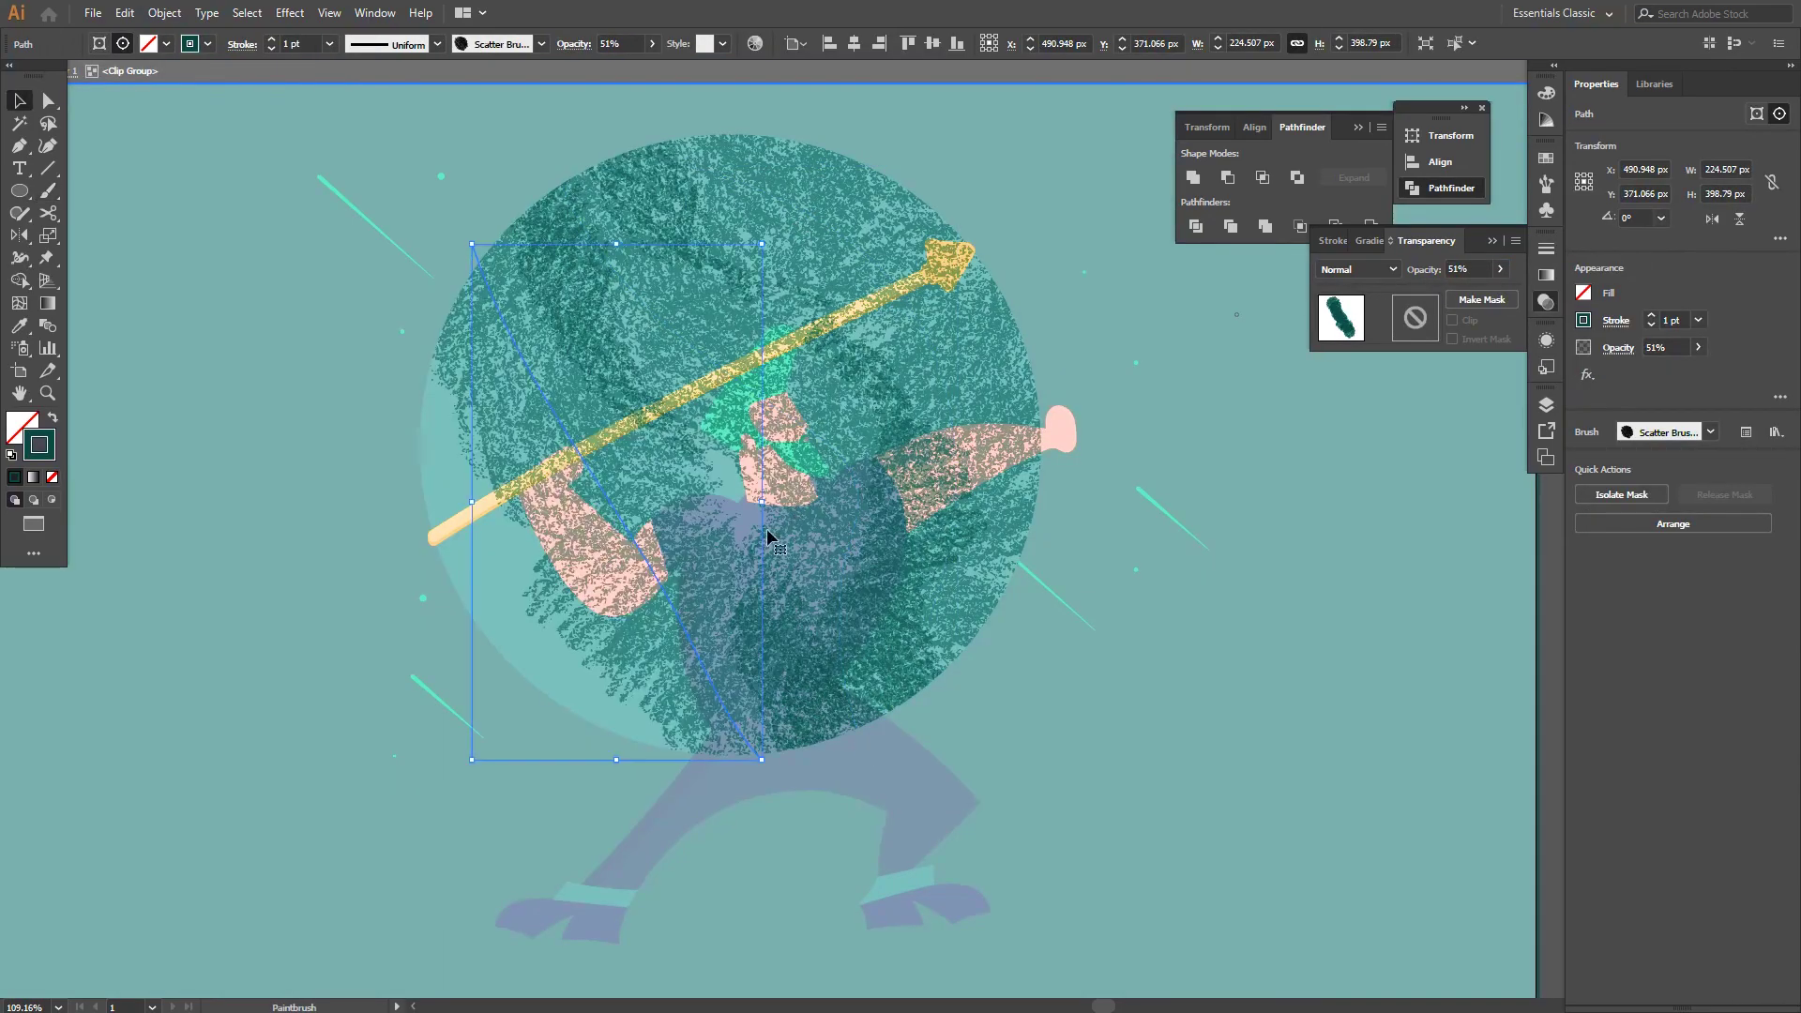
key("ctrl+z")
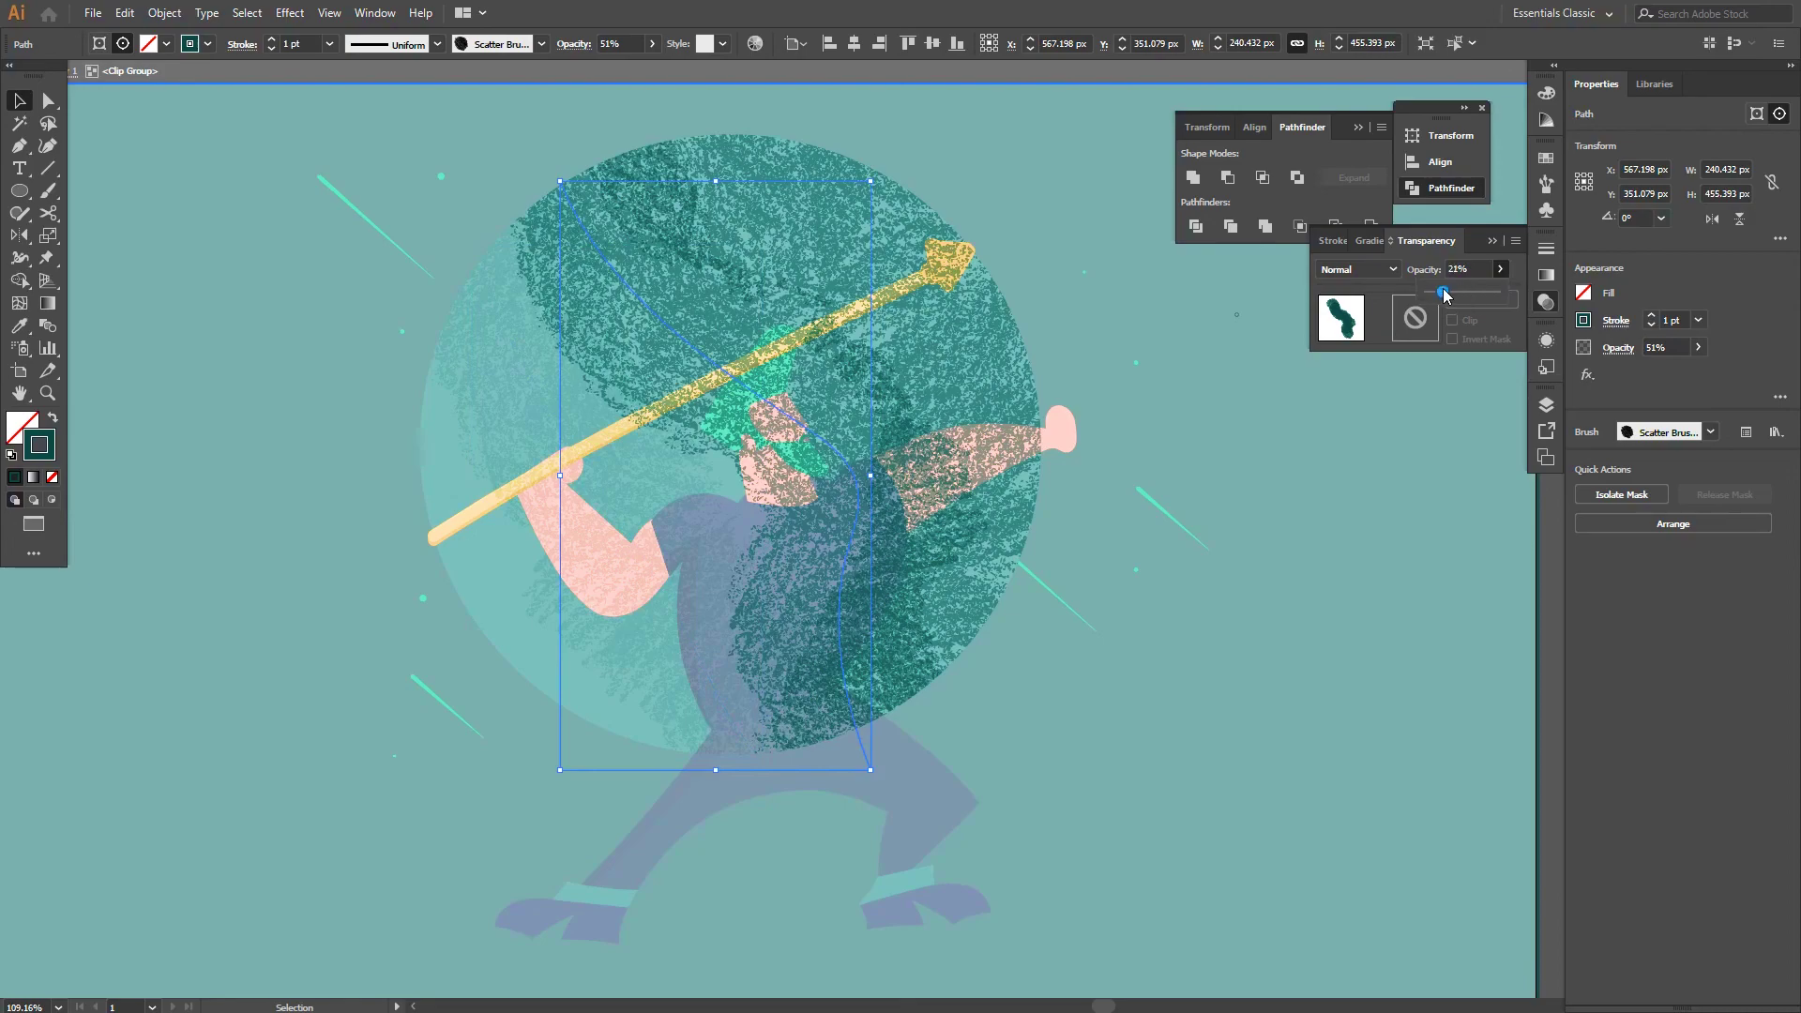
key("Escape")
Lower the other texture arc's opacity so the grain looks faint, then view the whole artboard
left_click(1500, 269)
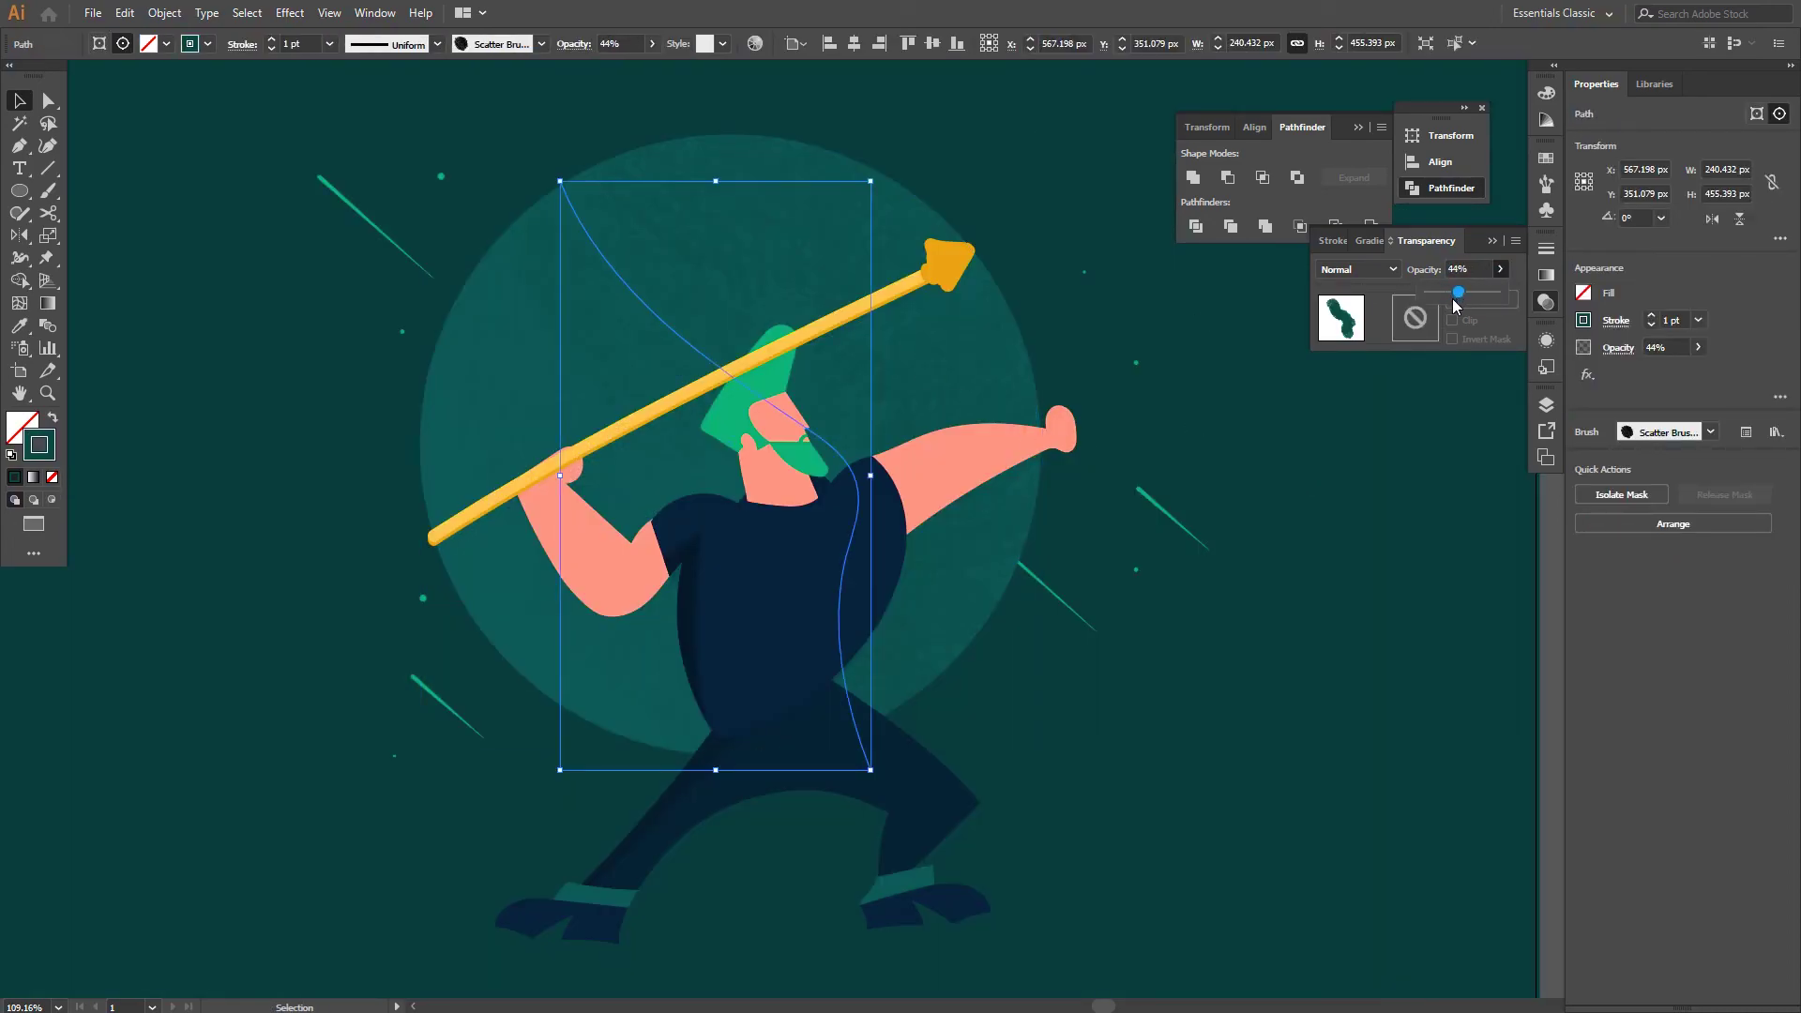
left_click(615, 426)
left_click_drag(1457, 292, 1445, 293)
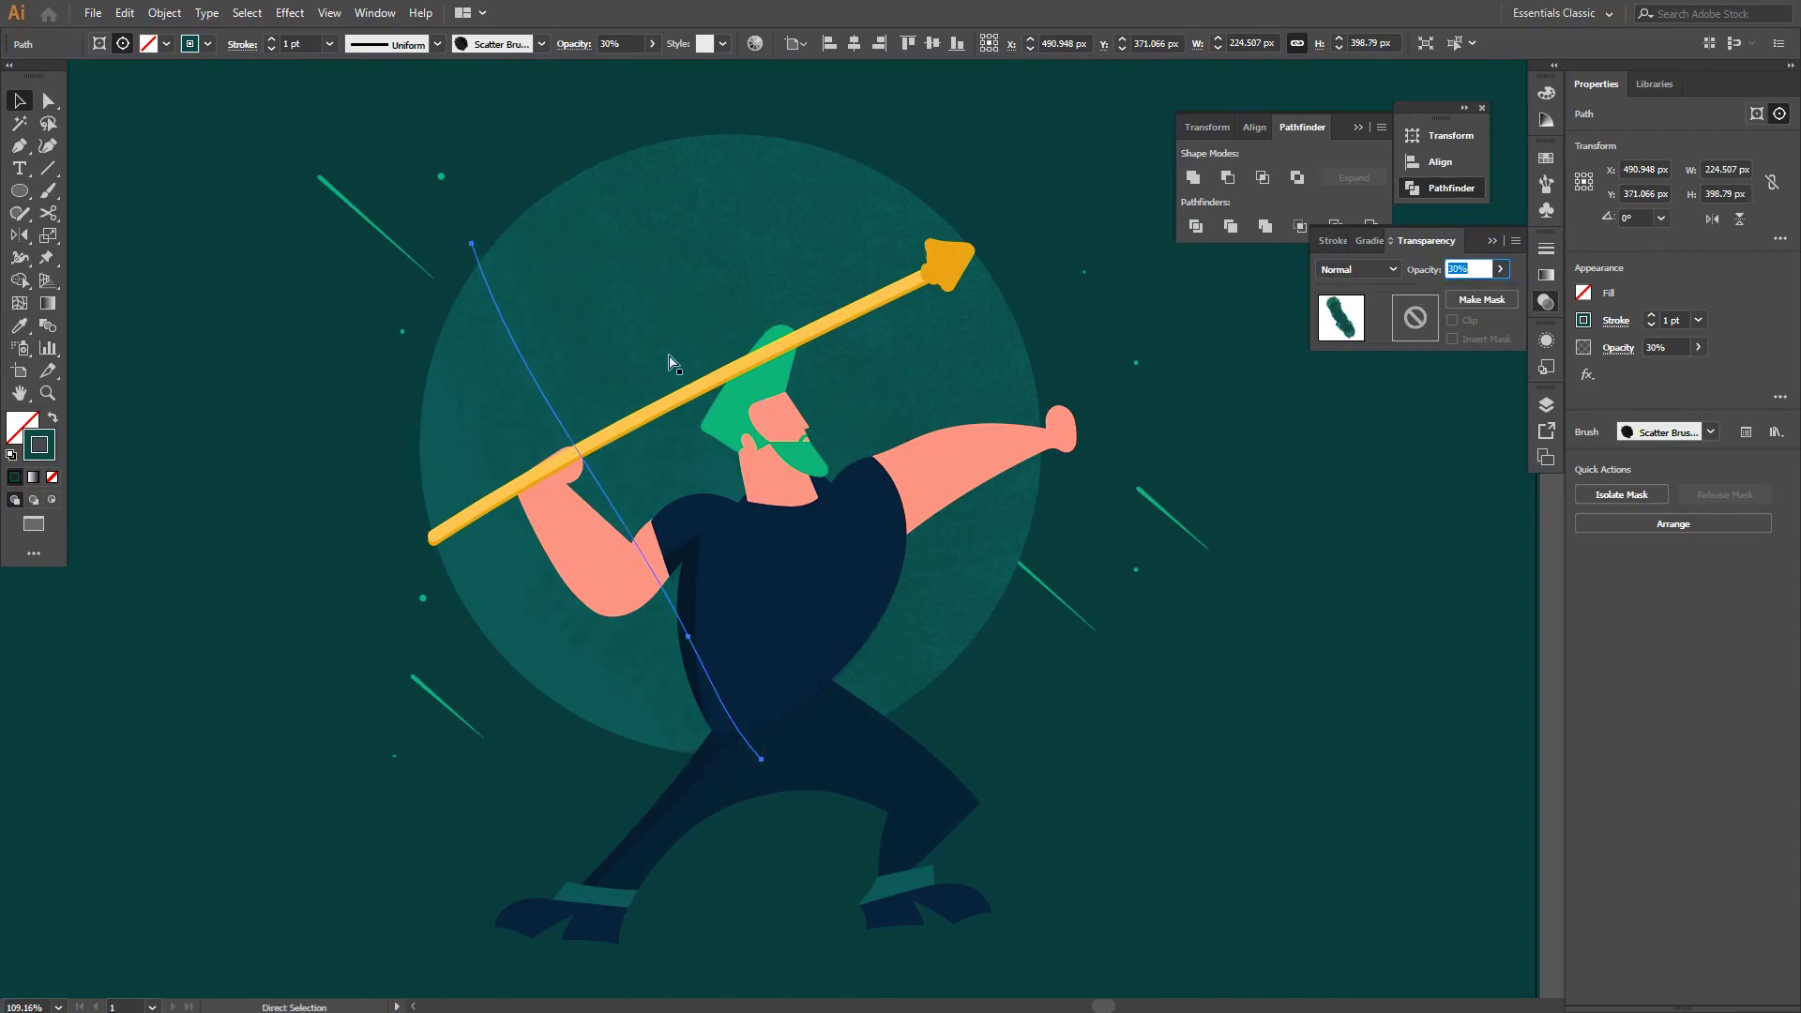
left_click(953, 469)
key("a")
left_click(868, 336)
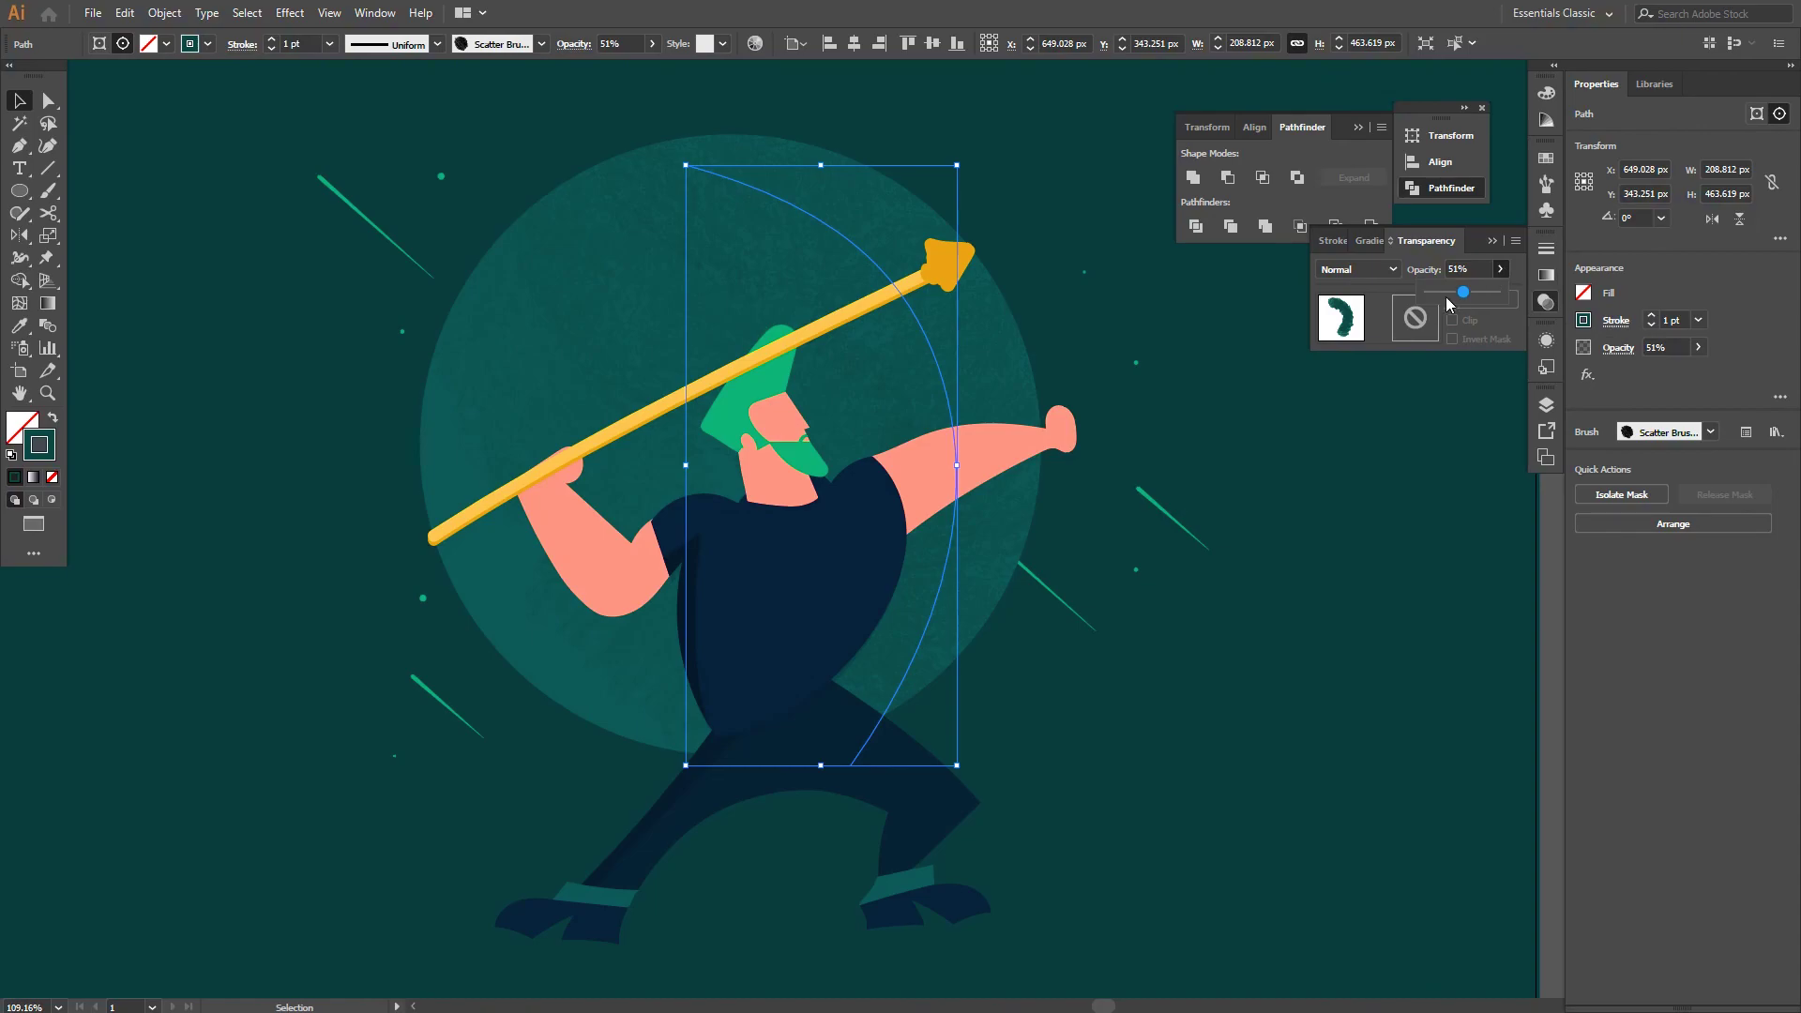
left_click(1349, 507)
key("z")
key("ctrl+0")
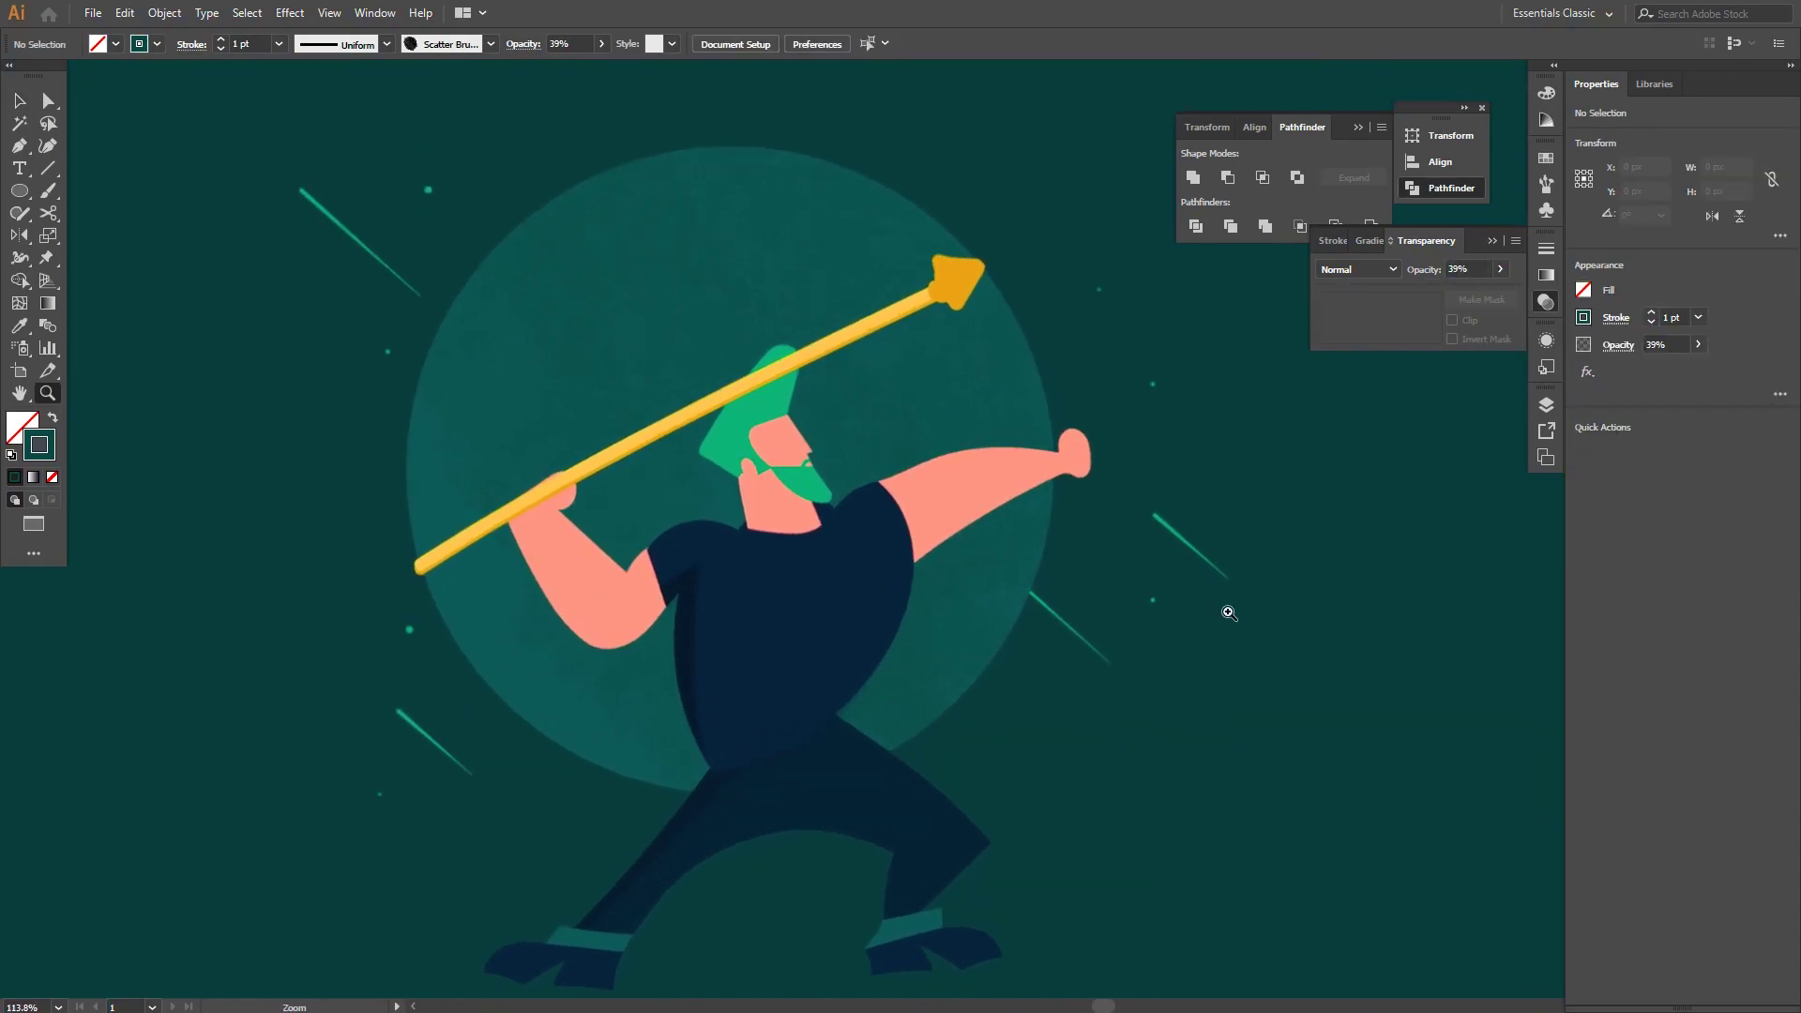